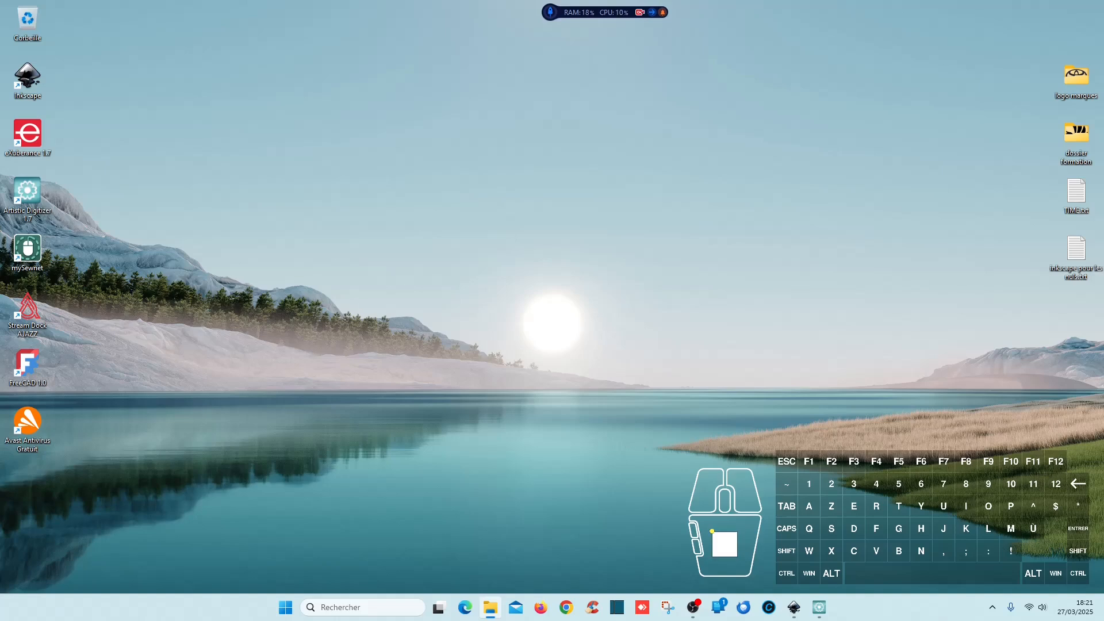
- Inspect the half-masked face picture full screen, examining the detail and shading of its colours up close, and close it
{"action": "left_click", "coordinate": [819, 607]}
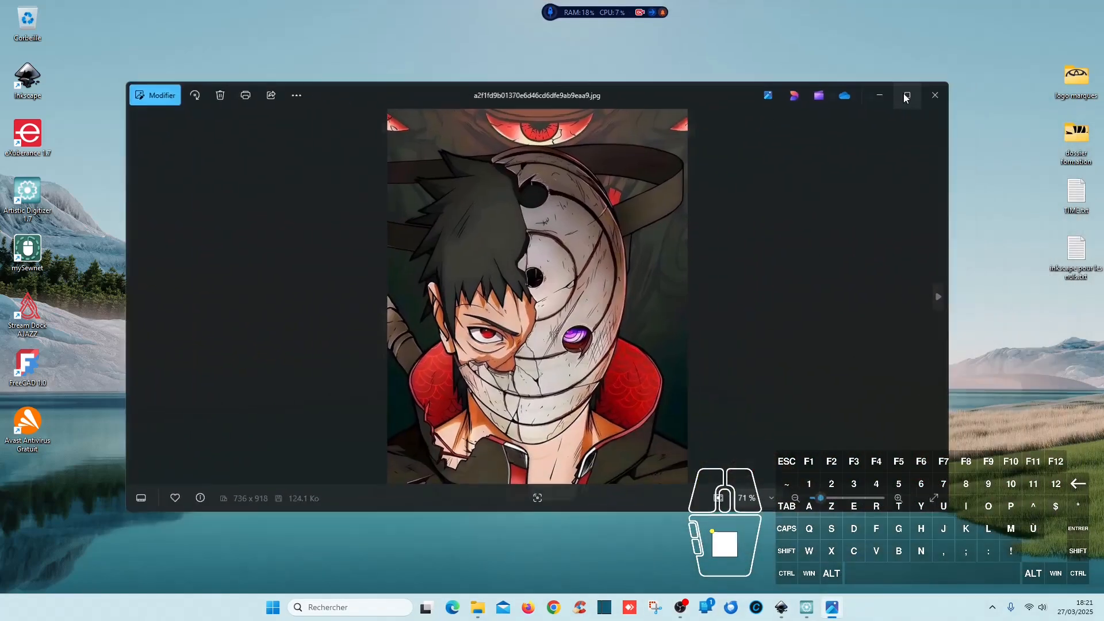
{"action": "left_click", "coordinate": [904, 96]}
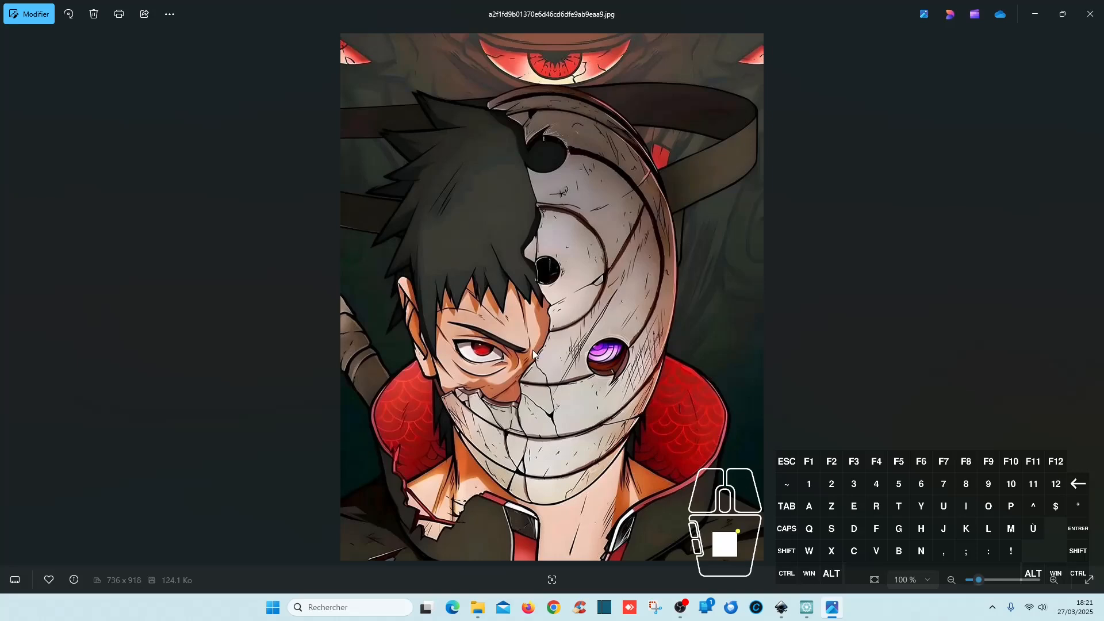
{"action": "scroll", "coordinate": [560, 352], "scroll_direction": "up", "scroll_amount": 5}
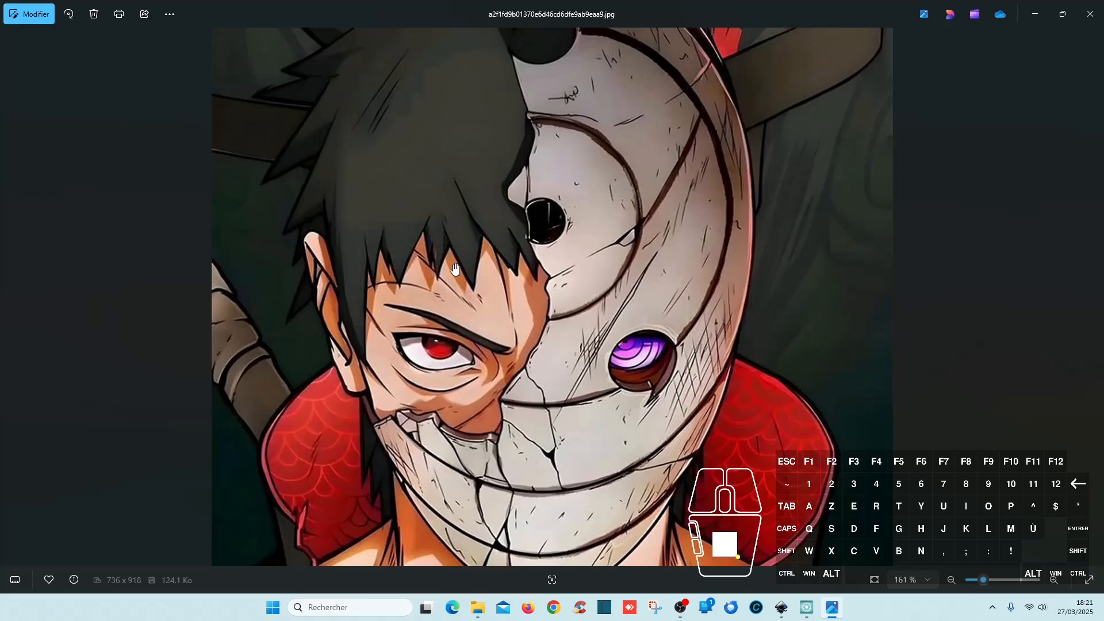
{"action": "scroll", "coordinate": [575, 306], "scroll_direction": "down", "scroll_amount": 1}
{"action": "scroll", "coordinate": [575, 306], "scroll_direction": "down", "scroll_amount": 3}
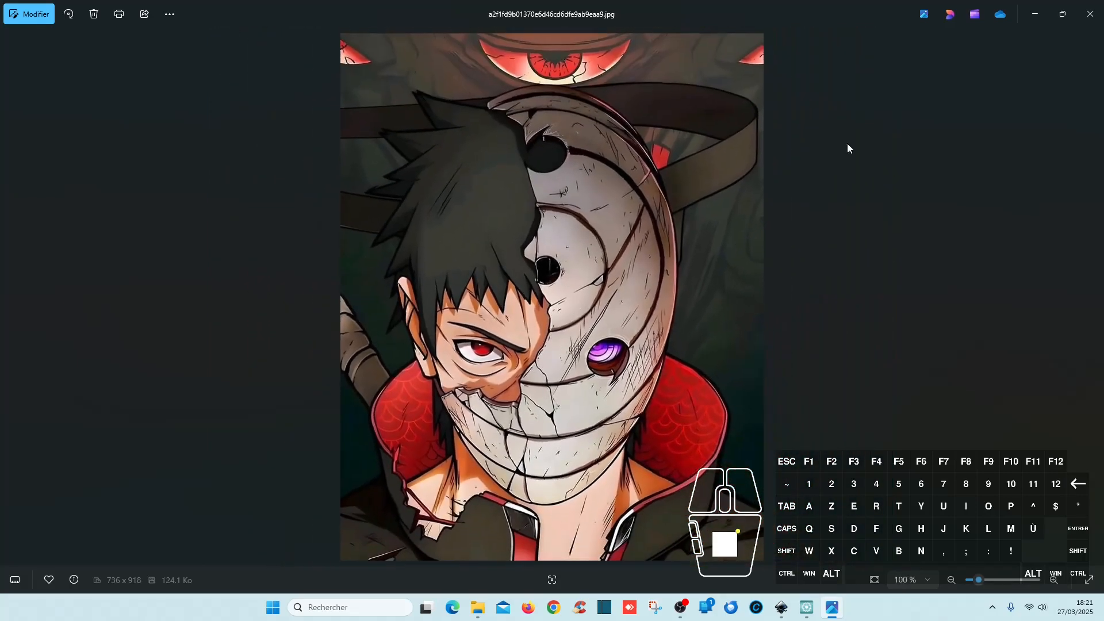
{"action": "left_click", "coordinate": [1089, 24]}
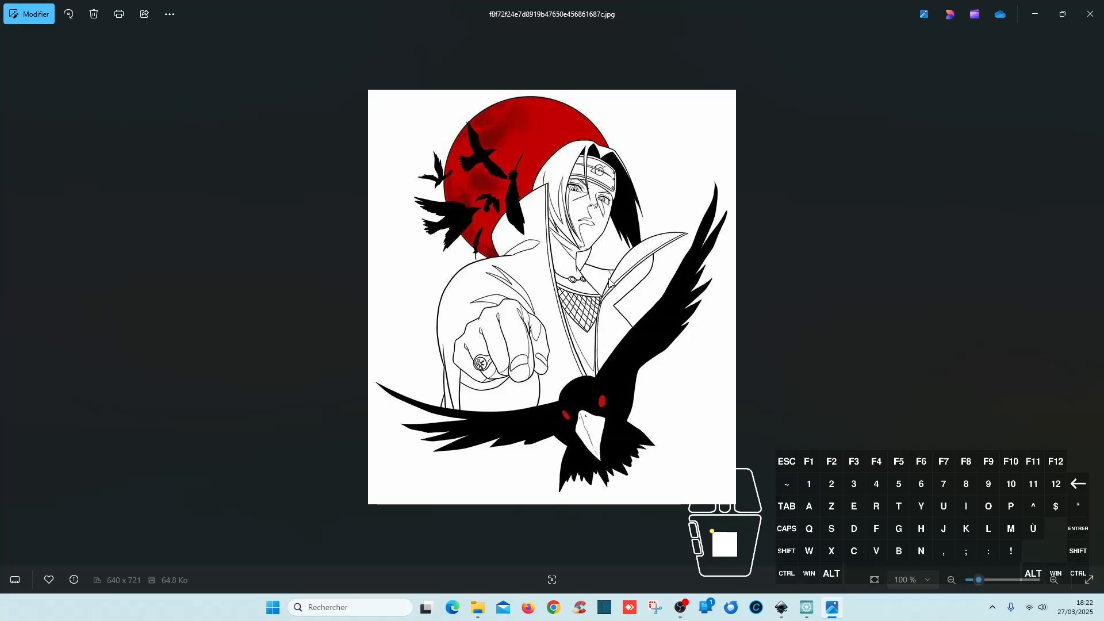
- Examine the line quality of the red-moon and crow drawing up close, including the face, hand and mesh collar
{"action": "scroll", "coordinate": [593, 225], "scroll_direction": "up", "scroll_amount": 2, "text": "ctrl"}
{"action": "scroll", "coordinate": [593, 224], "scroll_direction": "up", "scroll_amount": 5, "text": "ctrl"}
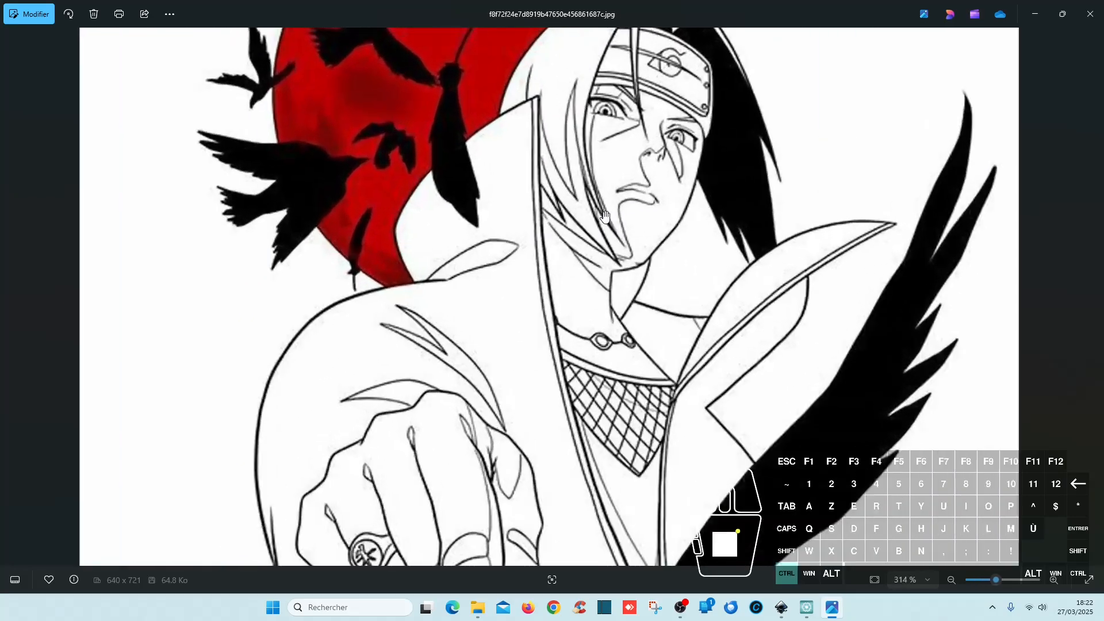
{"action": "scroll", "coordinate": [568, 305], "scroll_direction": "down", "scroll_amount": 3, "text": "ctrl"}
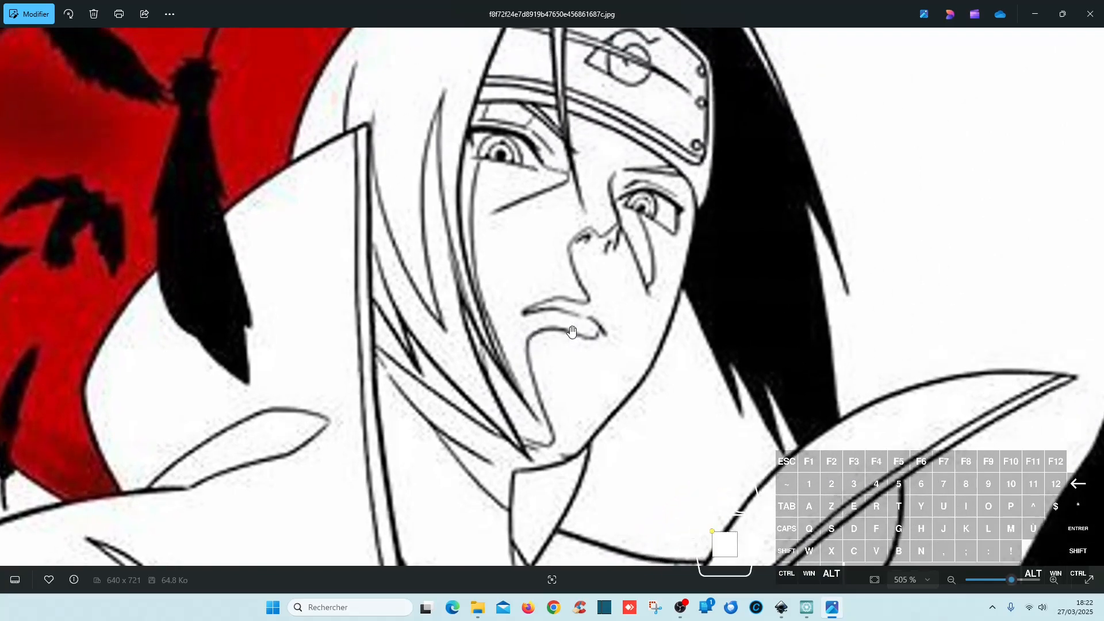
{"action": "scroll", "coordinate": [576, 316], "scroll_direction": "up", "scroll_amount": 5, "text": "ctrl"}
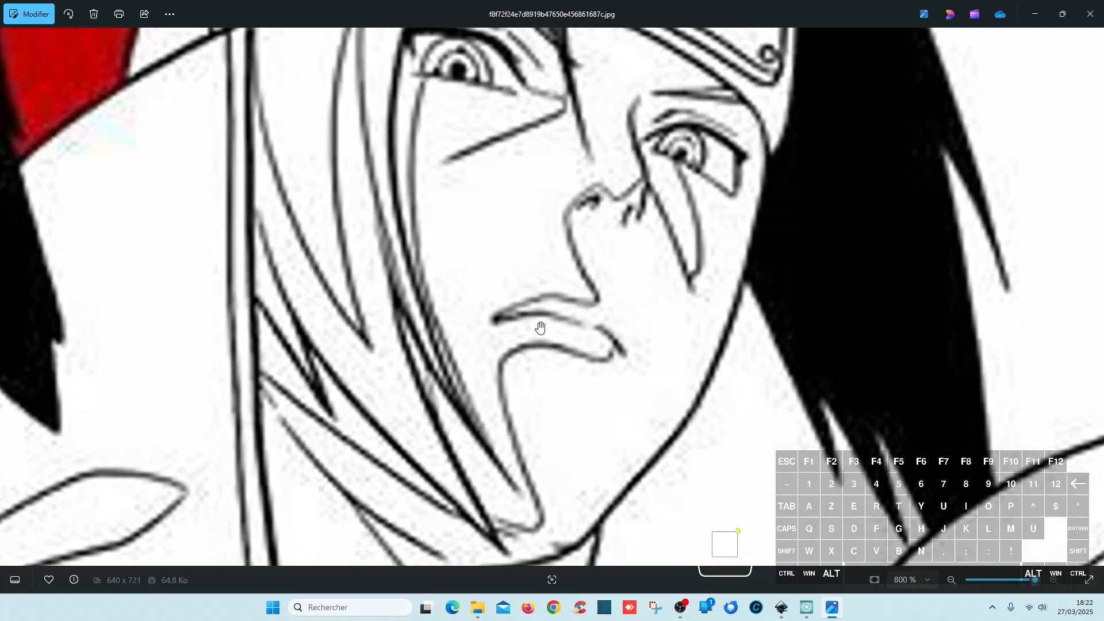
{"action": "scroll", "coordinate": [567, 301], "scroll_direction": "down", "scroll_amount": 3, "text": "ctrl"}
{"action": "scroll", "coordinate": [551, 319], "scroll_direction": "up", "scroll_amount": 5, "text": "ctrl"}
{"action": "scroll", "coordinate": [551, 319], "scroll_direction": "down", "scroll_amount": 3, "text": "ctrl"}
{"action": "scroll", "coordinate": [546, 305], "scroll_direction": "up", "scroll_amount": 5, "text": "ctrl"}
{"action": "scroll", "coordinate": [549, 311], "scroll_direction": "down", "scroll_amount": 3, "text": "ctrl"}
{"action": "scroll", "coordinate": [573, 331], "scroll_direction": "down", "scroll_amount": 4, "text": "ctrl"}
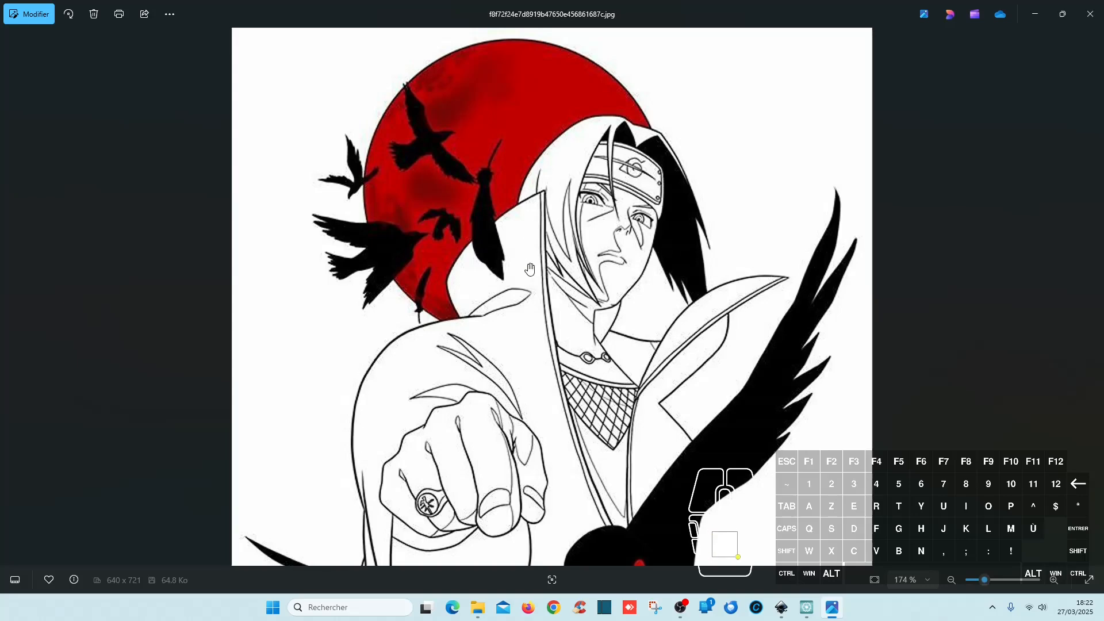
{"action": "scroll", "coordinate": [498, 375], "scroll_direction": "up", "scroll_amount": 6, "text": "ctrl"}
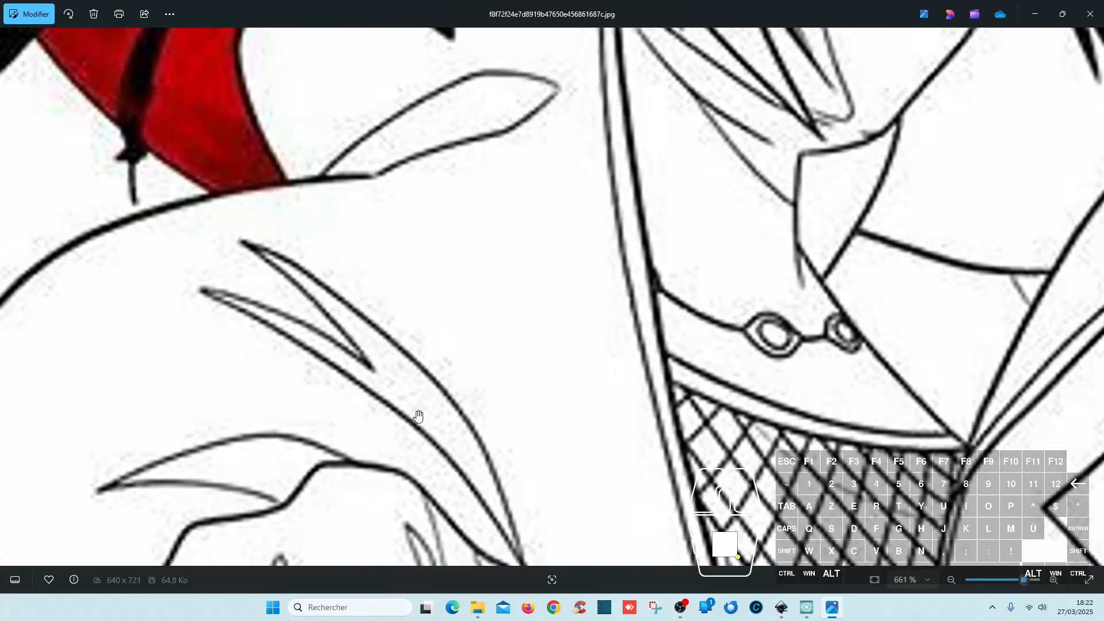
{"action": "left_click_drag", "start_coordinate": [477, 425], "coordinate": [478, 146]}
{"action": "scroll", "coordinate": [601, 362], "scroll_direction": "down", "scroll_amount": 2, "text": "ctrl"}
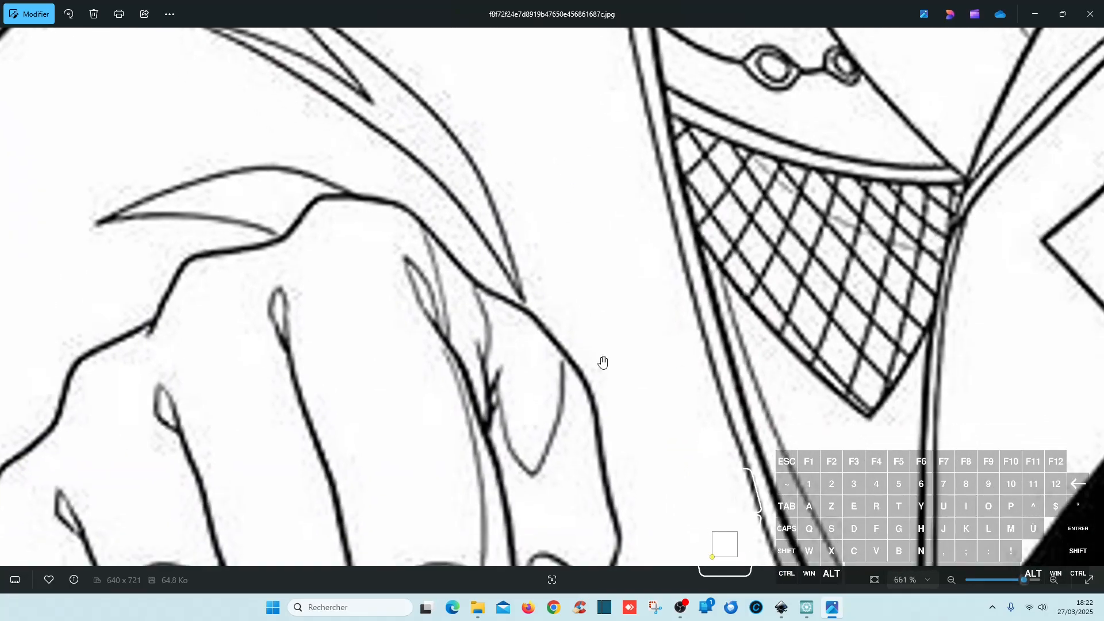
{"action": "scroll", "coordinate": [581, 387], "scroll_direction": "down", "scroll_amount": 4, "text": "ctrl"}
{"action": "scroll", "coordinate": [585, 386], "scroll_direction": "down", "scroll_amount": 3, "text": "ctrl"}
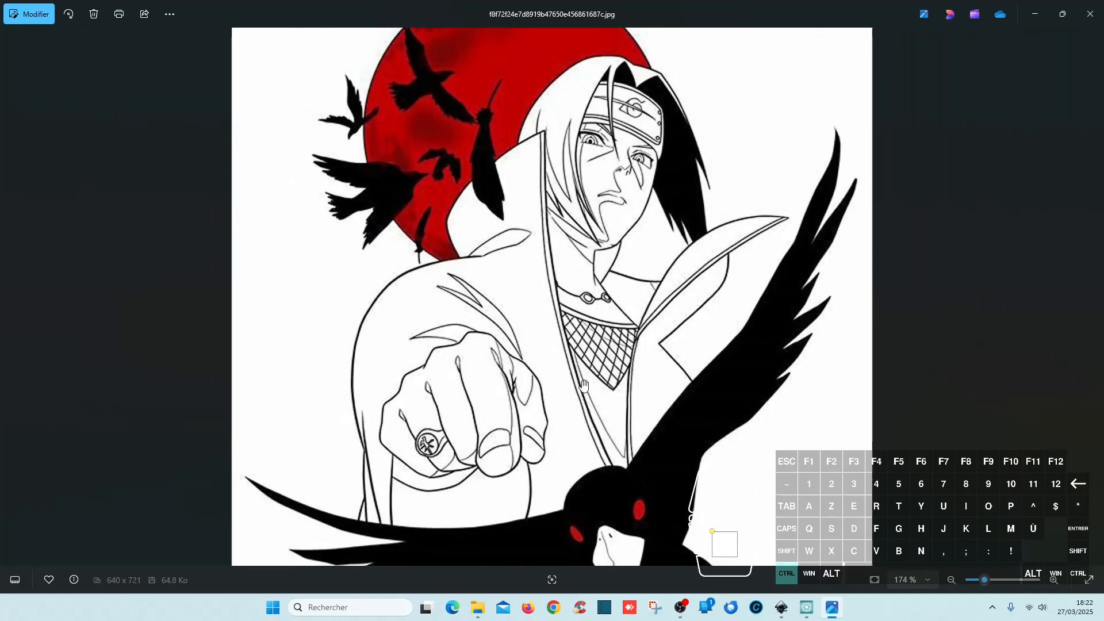
{"action": "scroll", "coordinate": [582, 384], "scroll_direction": "up", "scroll_amount": 1, "text": "ctrl"}
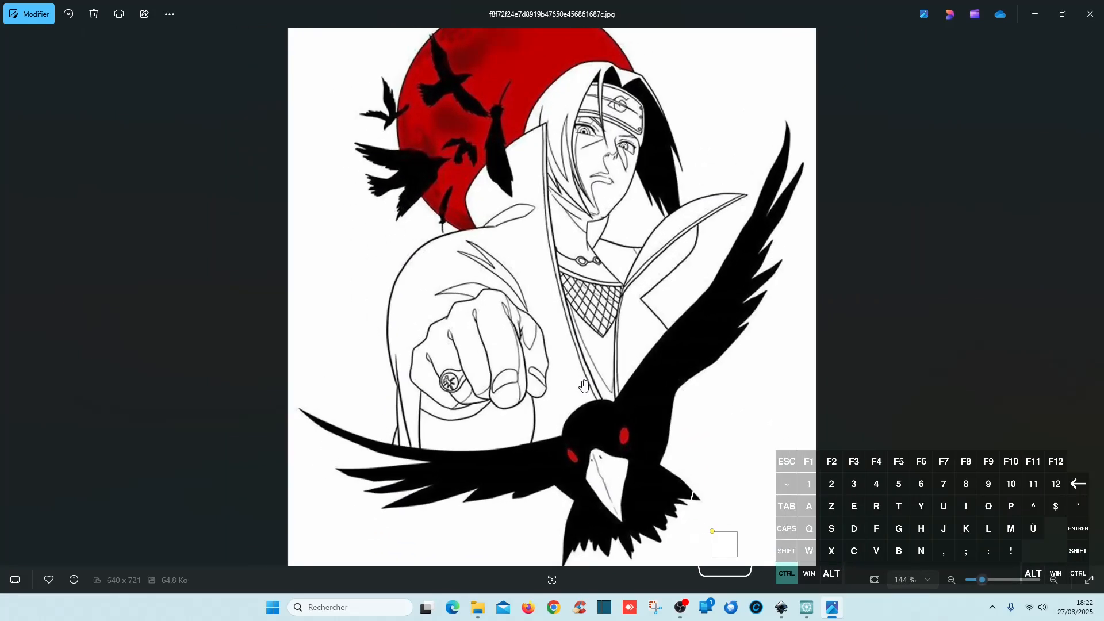
{"action": "scroll", "coordinate": [582, 384], "scroll_direction": "down", "scroll_amount": 1, "text": "ctrl"}
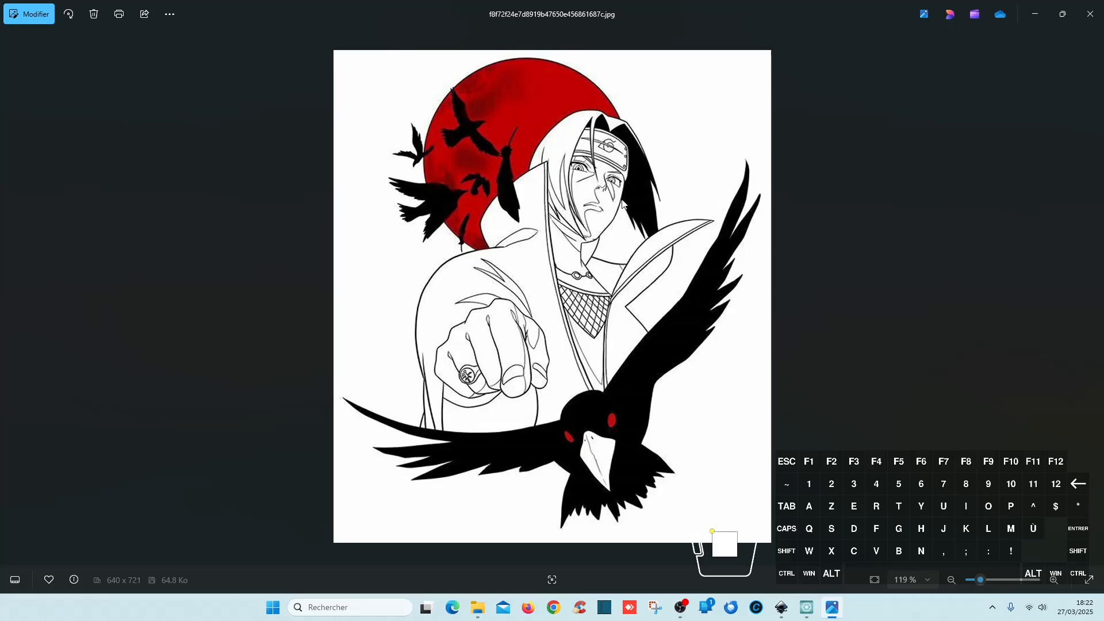
{"action": "left_click", "coordinate": [1089, 22]}
- Switch to Inkscape and import f8f72f24e7d8919b47650e456861687c.jpg from the Téléchargements folder onto the page
{"action": "left_click", "coordinate": [782, 608]}
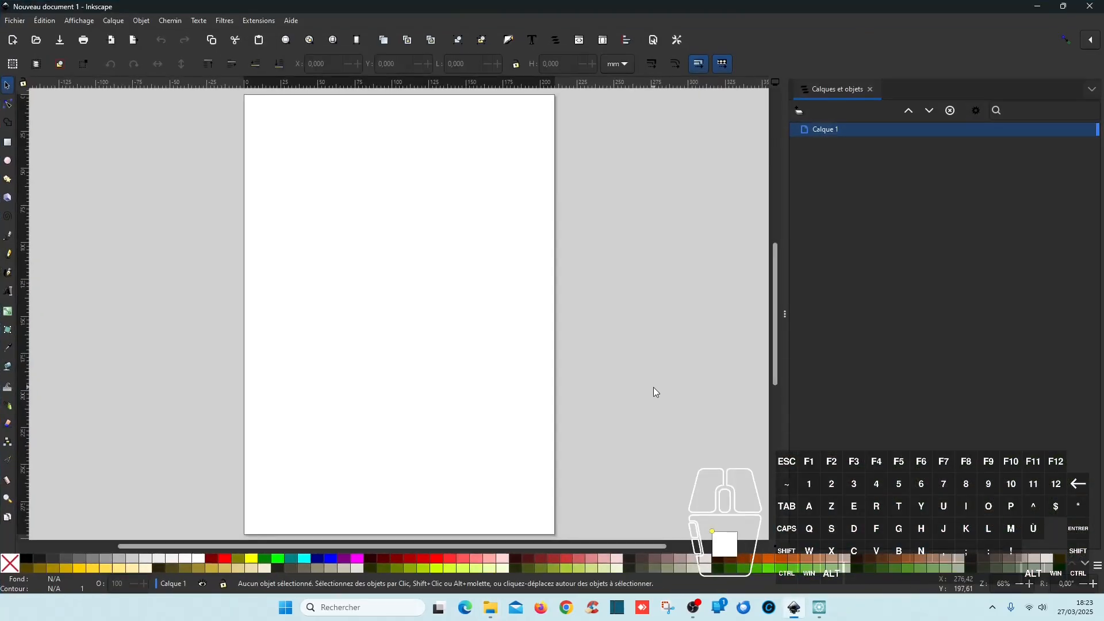
{"action": "left_click_drag", "start_coordinate": [783, 319], "coordinate": [921, 307]}
{"action": "left_click_drag", "start_coordinate": [1103, 273], "coordinate": [517, 283]}
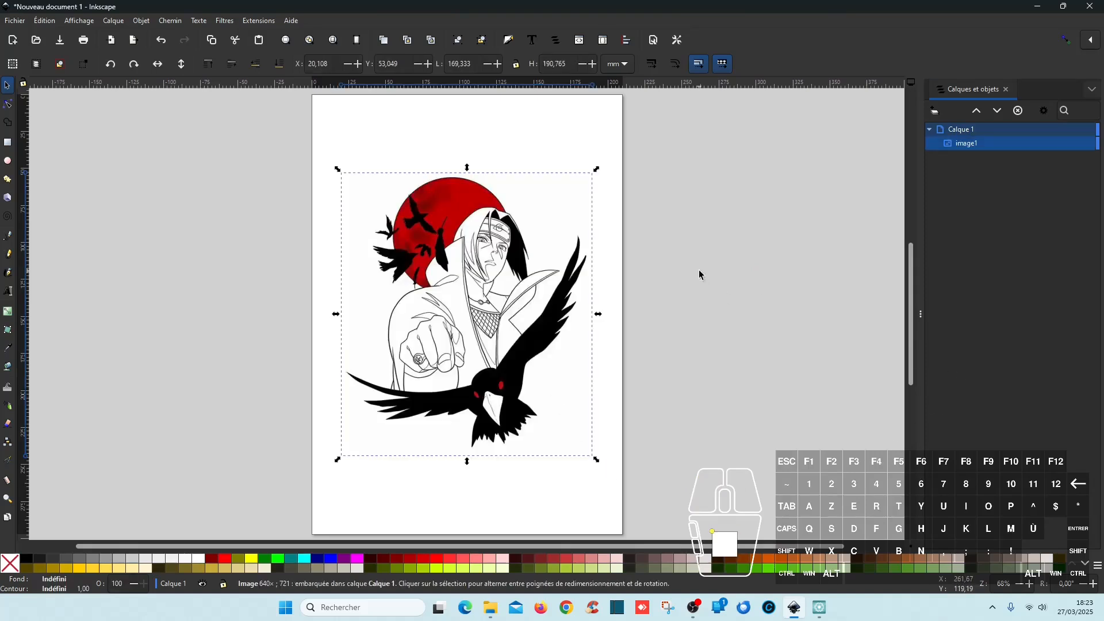
{"action": "left_click_drag", "start_coordinate": [1103, 89], "coordinate": [1103, 89]}
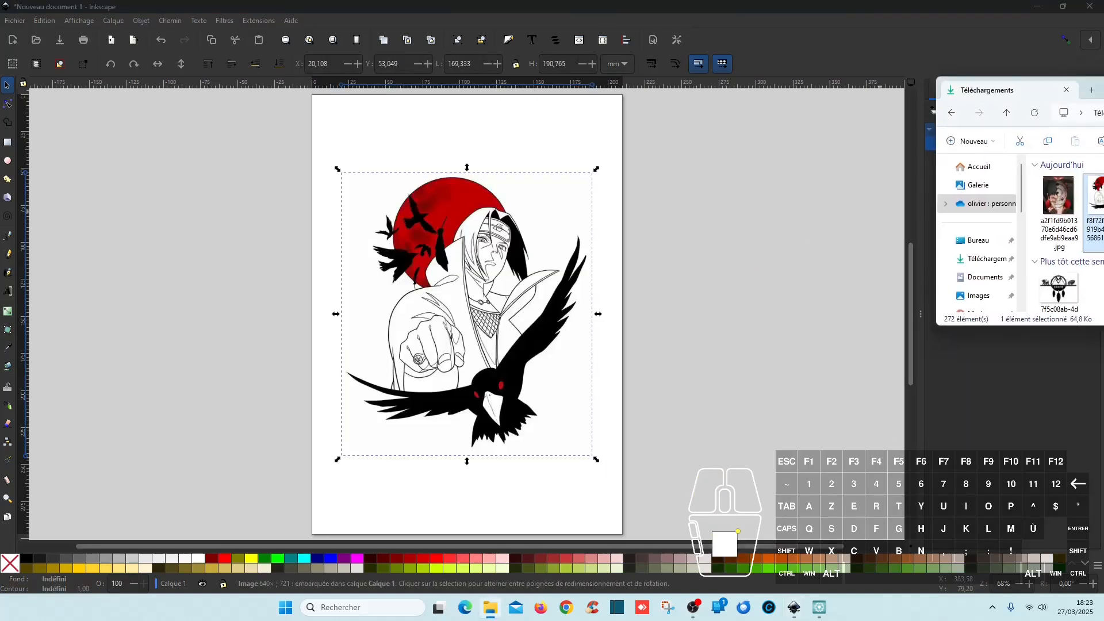
{"action": "left_click", "coordinate": [1103, 89]}
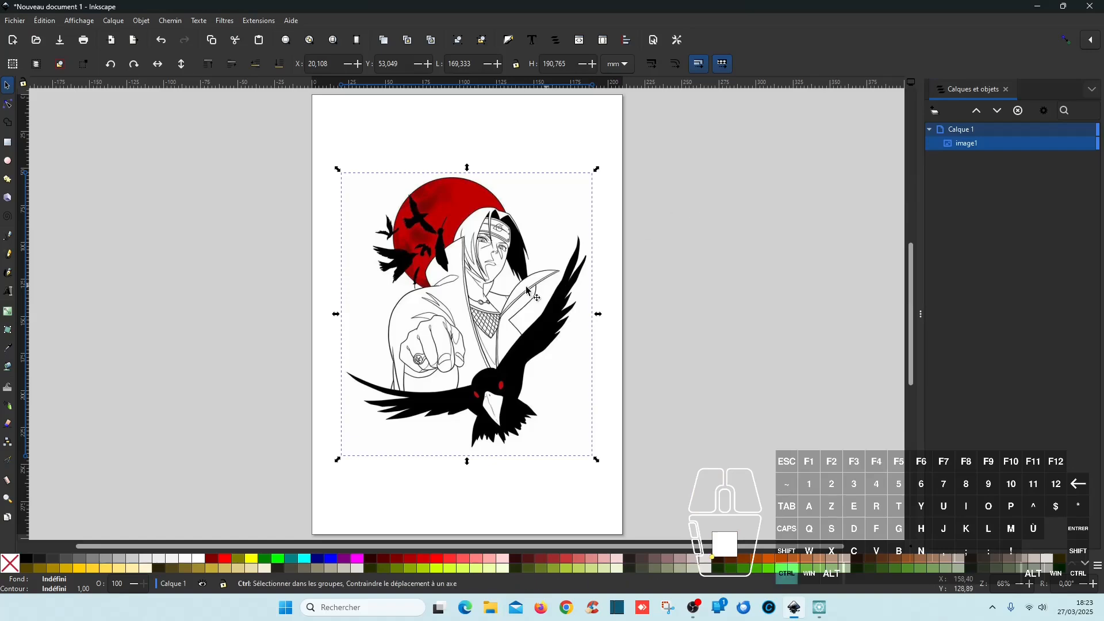
- Open the bitmap tracing settings for the imported image and dismiss the CCleaner notification
{"action": "scroll", "coordinate": [475, 285], "scroll_direction": "up", "scroll_amount": 5}
{"action": "scroll", "coordinate": [477, 286], "scroll_direction": "down", "scroll_amount": 4}
{"action": "scroll", "coordinate": [480, 286], "scroll_direction": "down", "scroll_amount": 1}
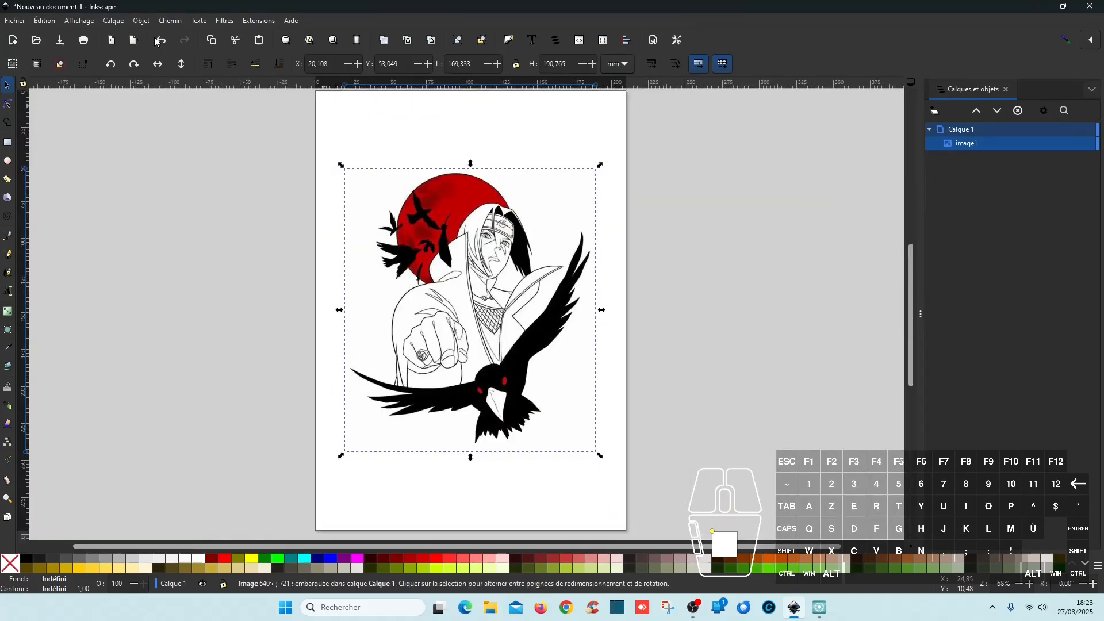
{"action": "left_click", "coordinate": [176, 26]}
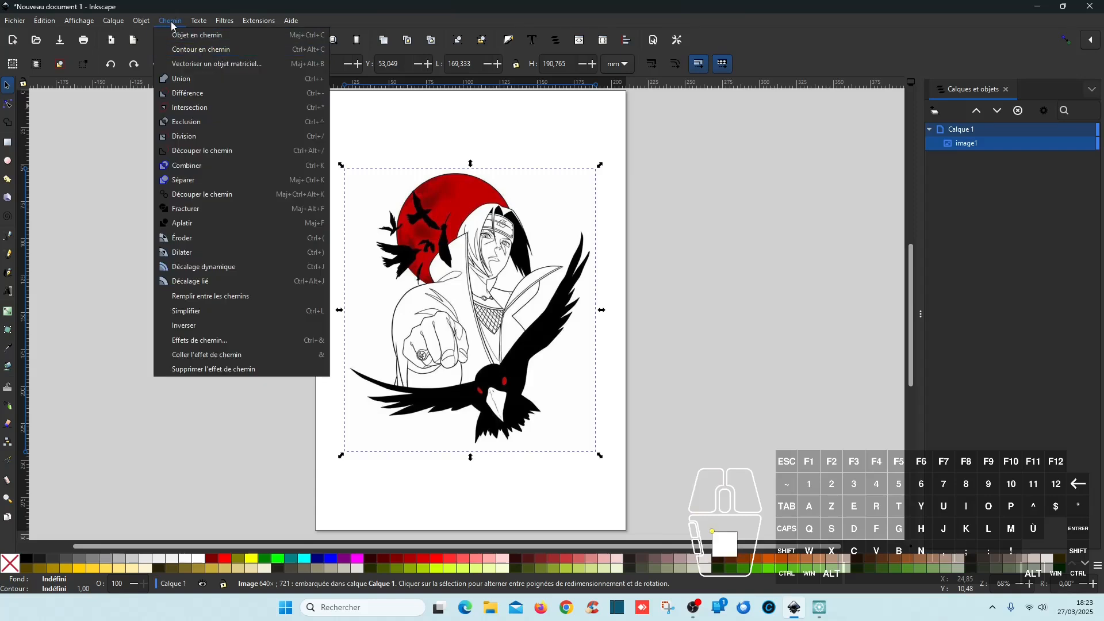
{"action": "left_click", "coordinate": [199, 64]}
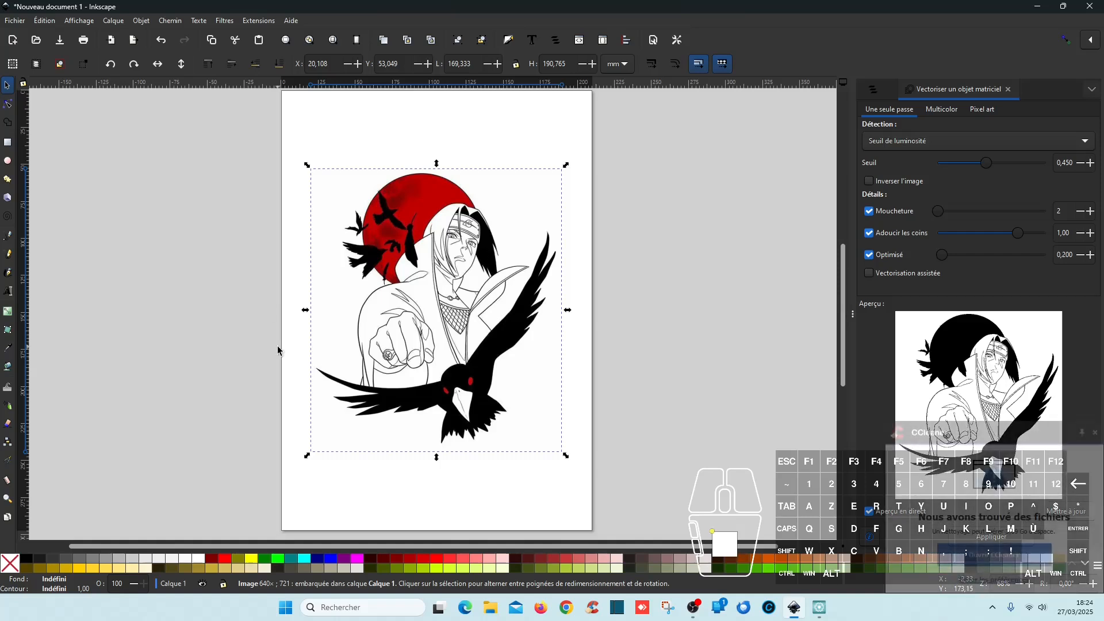
{"action": "left_click", "coordinate": [1096, 432]}
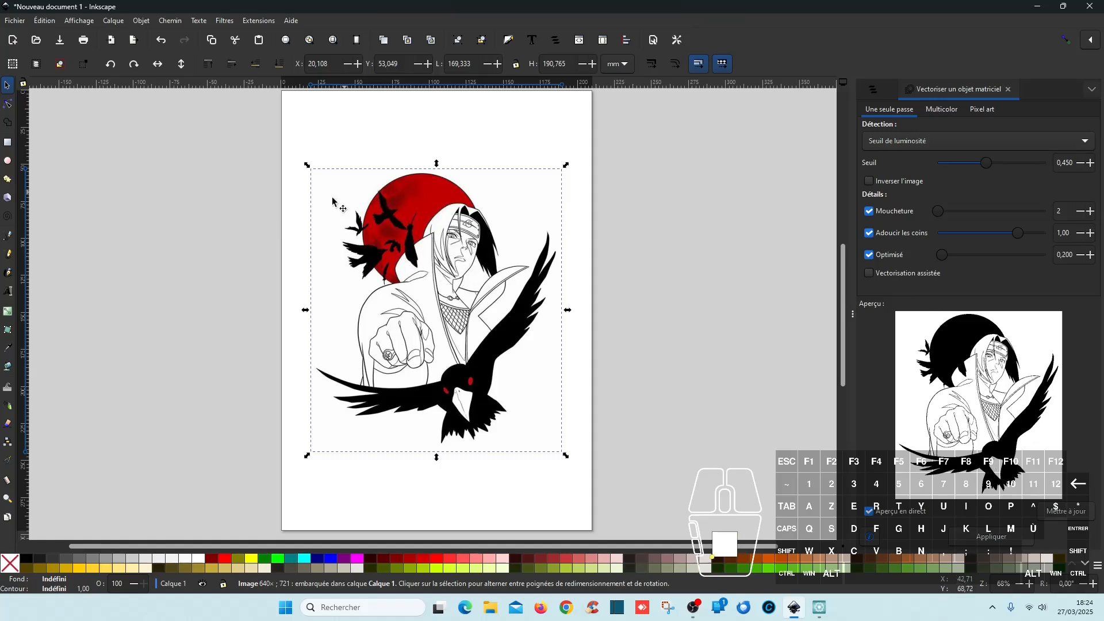
- Trace the image in a single pass with a brightness threshold of 0,130 and move the traced path about 161 mm right, beside the original
{"action": "left_click", "coordinate": [1082, 168]}
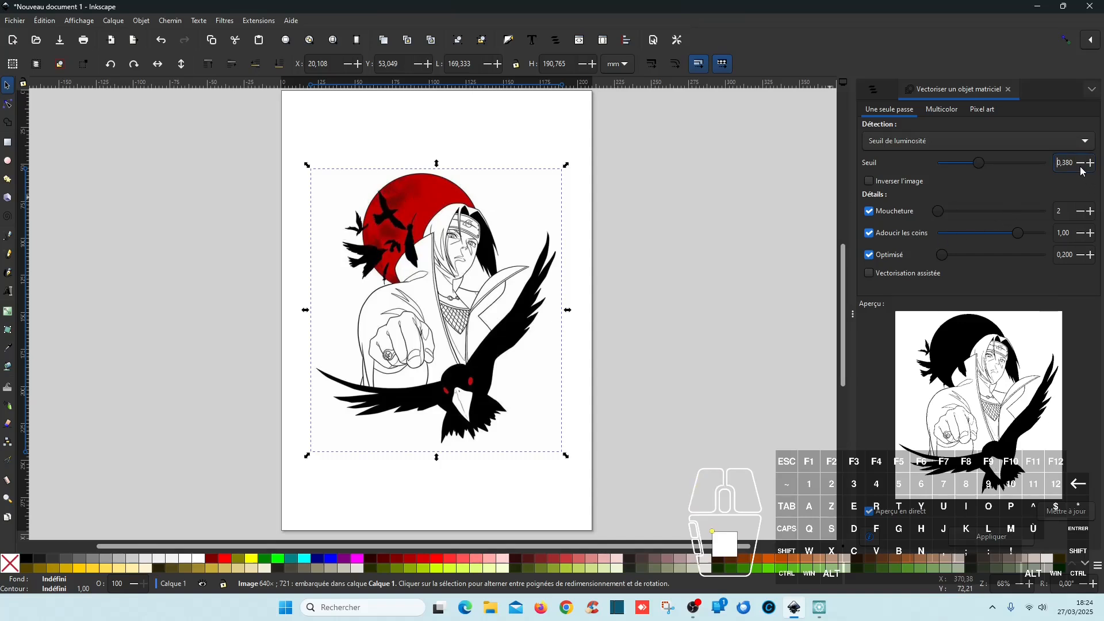
{"action": "left_click", "coordinate": [1082, 168]}
{"action": "left_click", "coordinate": [1082, 168]}
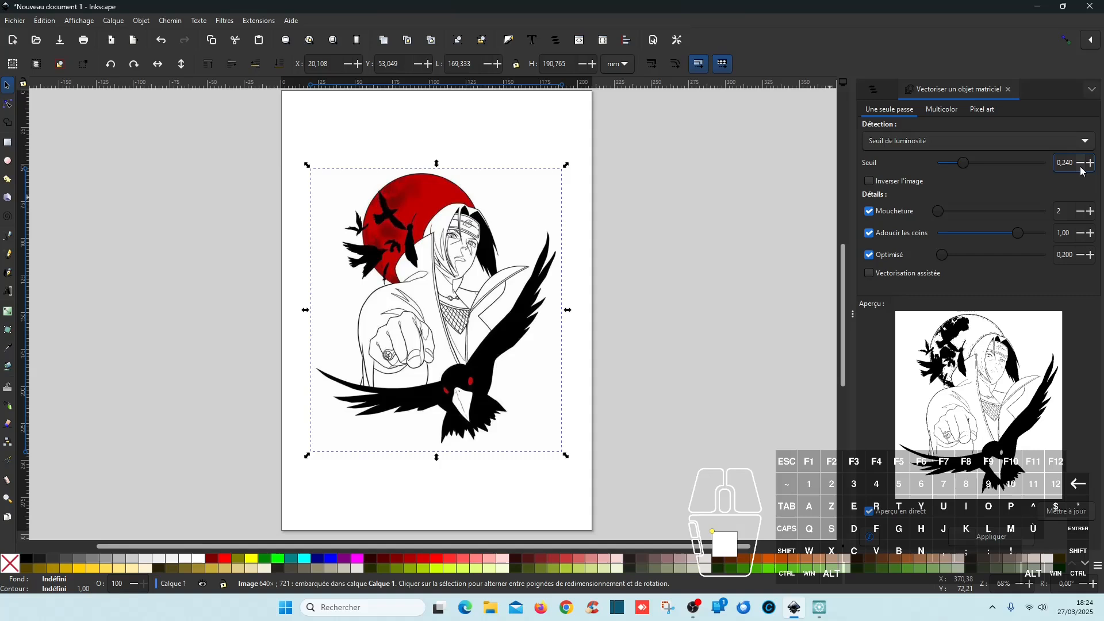
{"action": "left_click", "coordinate": [1082, 168]}
{"action": "left_click", "coordinate": [1082, 168]}
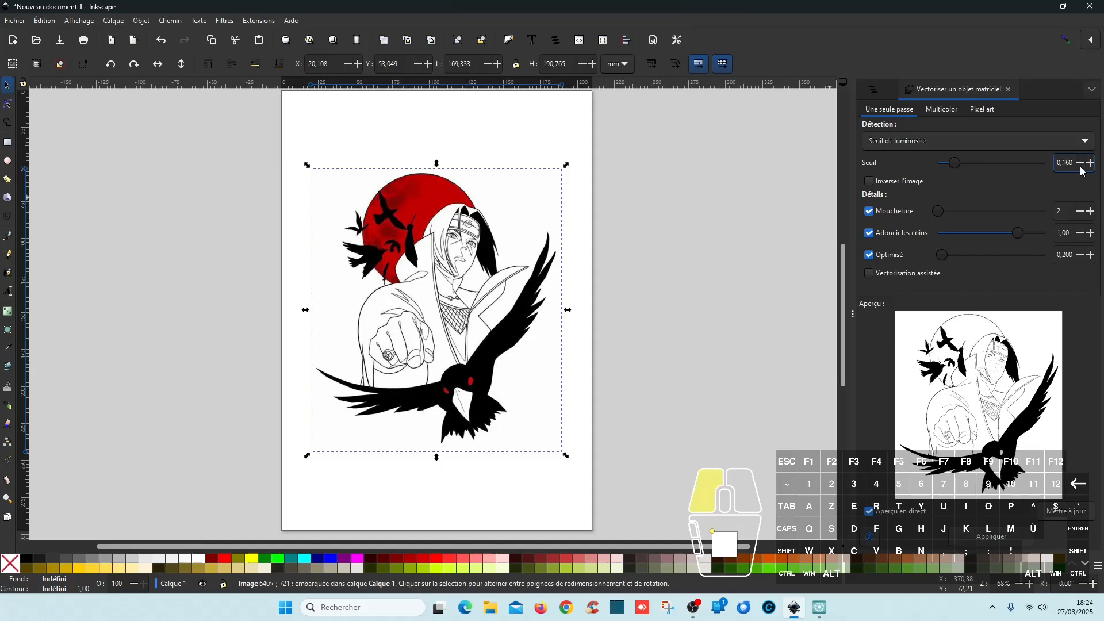
{"action": "left_click", "coordinate": [1082, 168]}
{"action": "left_click", "coordinate": [1082, 168]}
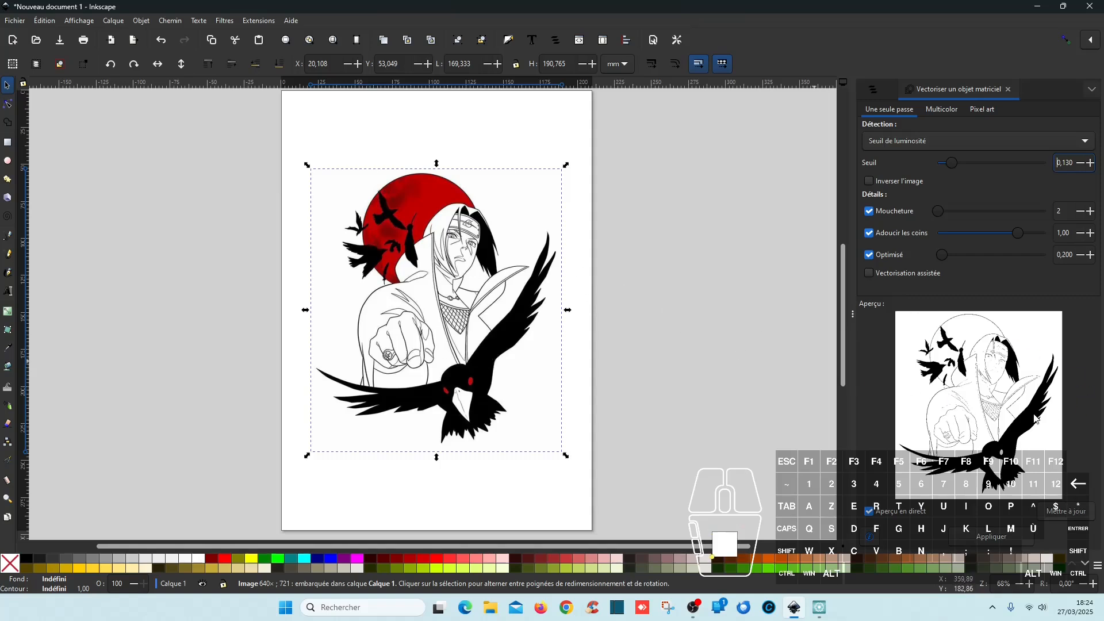
{"action": "left_click", "coordinate": [999, 548]}
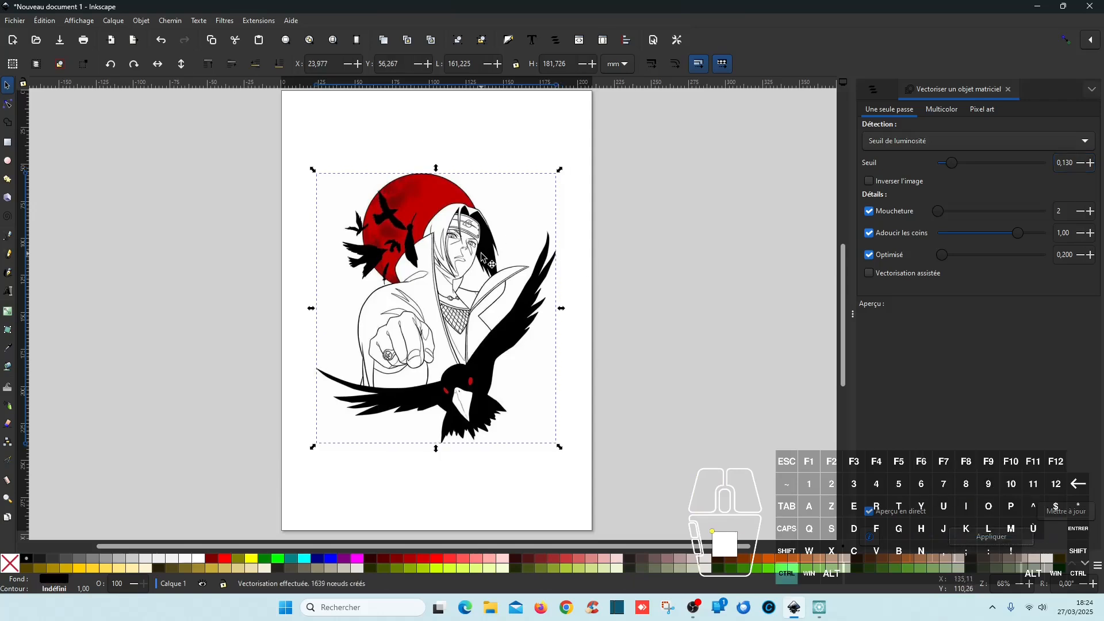
{"action": "left_click_drag", "start_coordinate": [499, 265], "coordinate": [739, 267]}
- Compare the traced path with the original image up close, checking the birds, fist, outlines and large crow
{"action": "scroll", "coordinate": [627, 251], "scroll_direction": "up", "scroll_amount": 5, "text": "ctrl"}
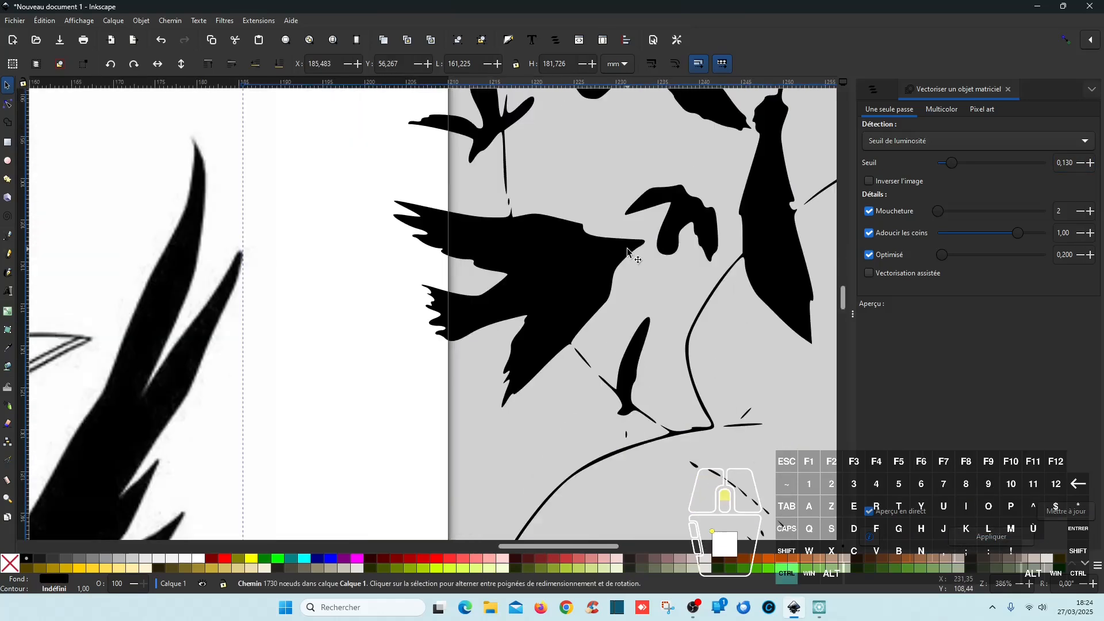
{"action": "scroll", "coordinate": [628, 253], "scroll_direction": "down", "scroll_amount": 2, "text": "ctrl"}
{"action": "scroll", "coordinate": [633, 253], "scroll_direction": "down", "scroll_amount": 1, "text": "ctrl"}
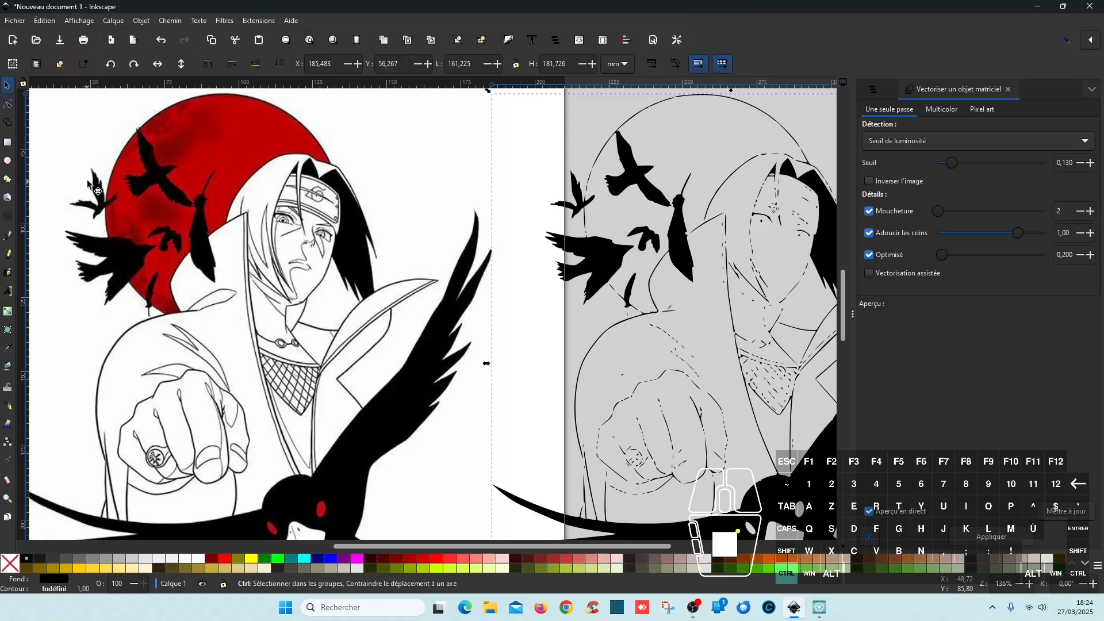
{"action": "scroll", "coordinate": [115, 170], "scroll_direction": "up", "scroll_amount": 6, "text": "ctrl"}
{"action": "scroll", "coordinate": [114, 155], "scroll_direction": "down", "scroll_amount": 4, "text": "ctrl"}
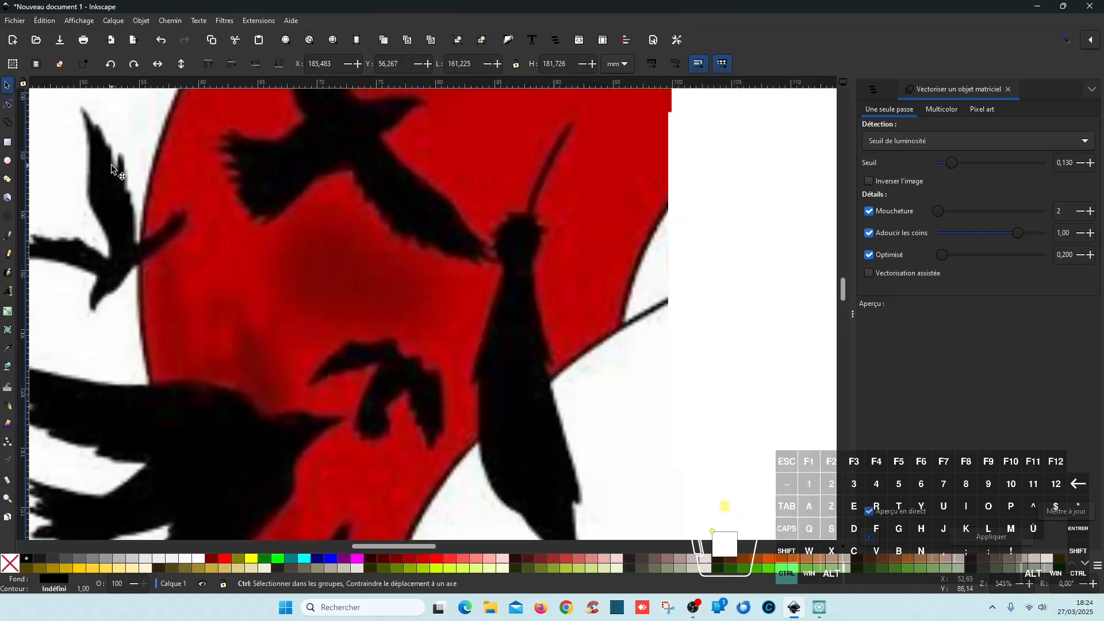
{"action": "scroll", "coordinate": [218, 323], "scroll_direction": "down", "scroll_amount": 3, "text": "ctrl"}
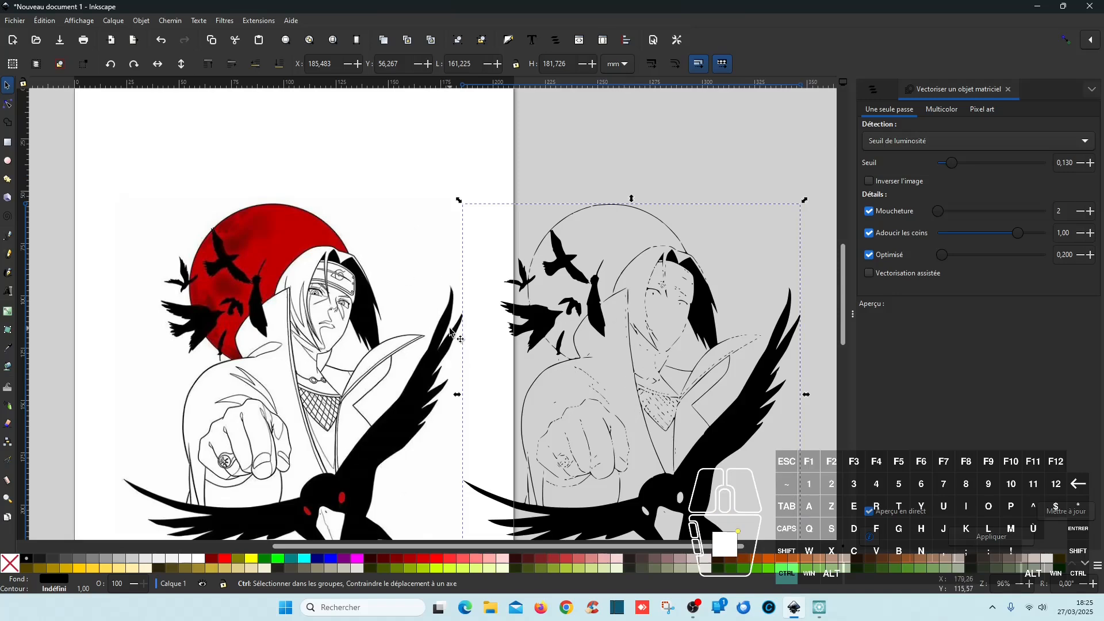
{"action": "scroll", "coordinate": [457, 337], "scroll_direction": "down", "scroll_amount": 4}
{"action": "scroll", "coordinate": [695, 425], "scroll_direction": "up", "scroll_amount": 3, "text": "ctrl"}
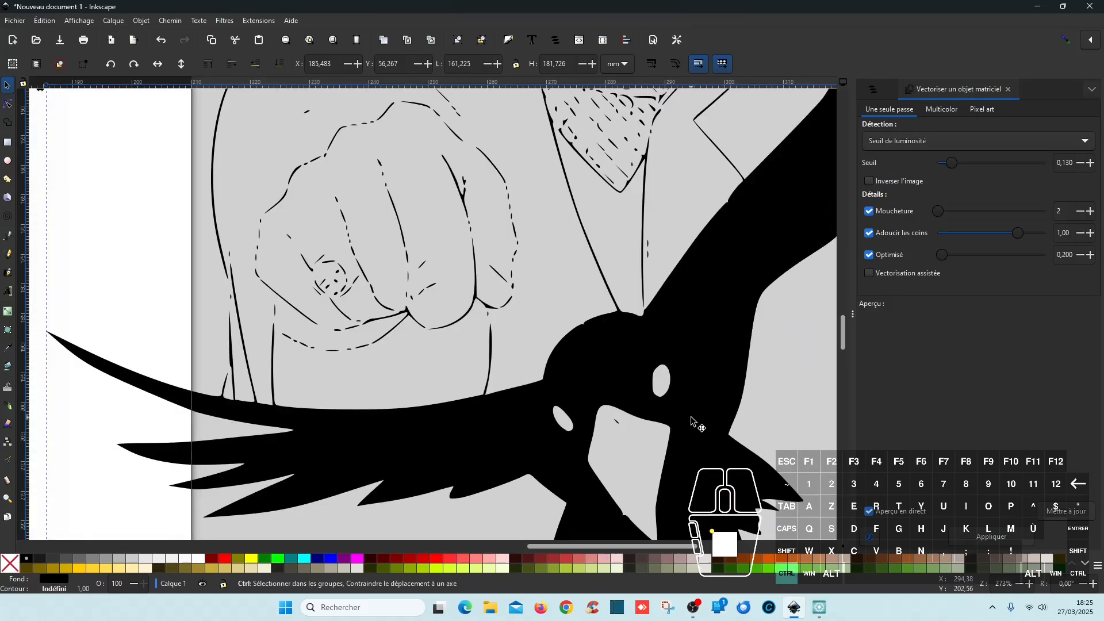
{"action": "scroll", "coordinate": [695, 424], "scroll_direction": "down", "scroll_amount": 3, "text": "ctrl"}
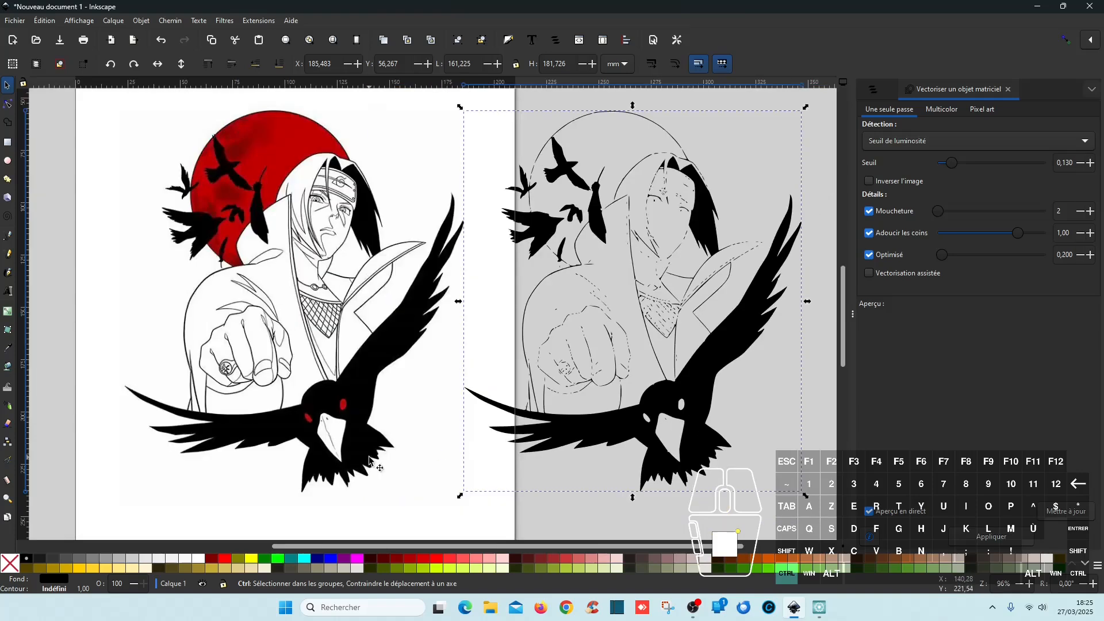
{"action": "scroll", "coordinate": [674, 367], "scroll_direction": "down", "scroll_amount": 1, "text": "ctrl"}
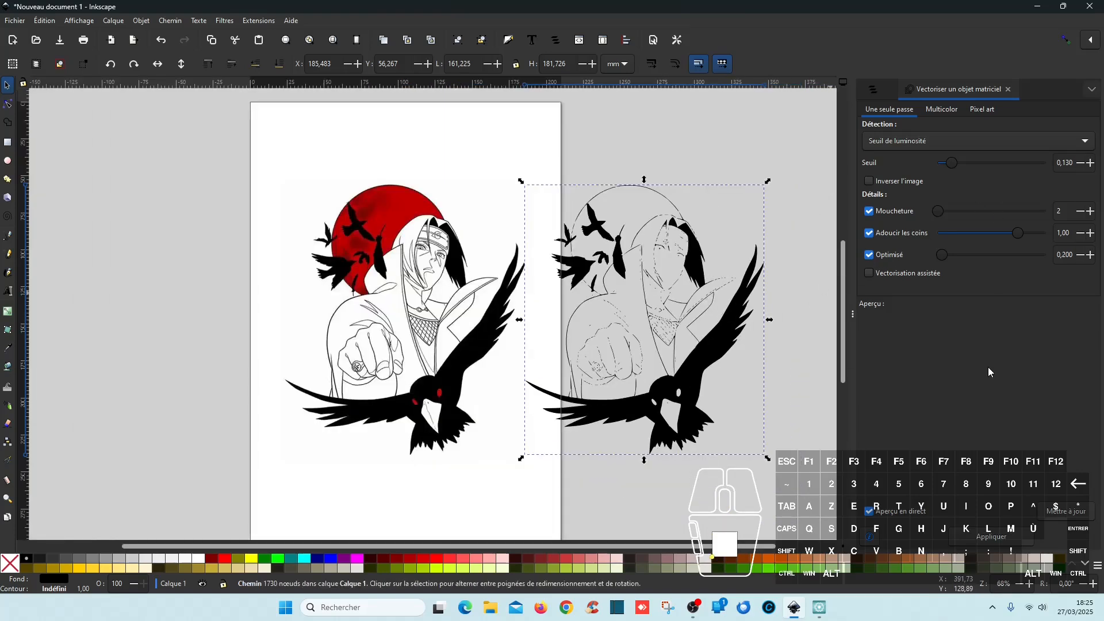
- Trace the original image again with a brightness threshold of 0,150 and move the new path off the page, to X about -152 mm
{"action": "left_click", "coordinate": [432, 331]}
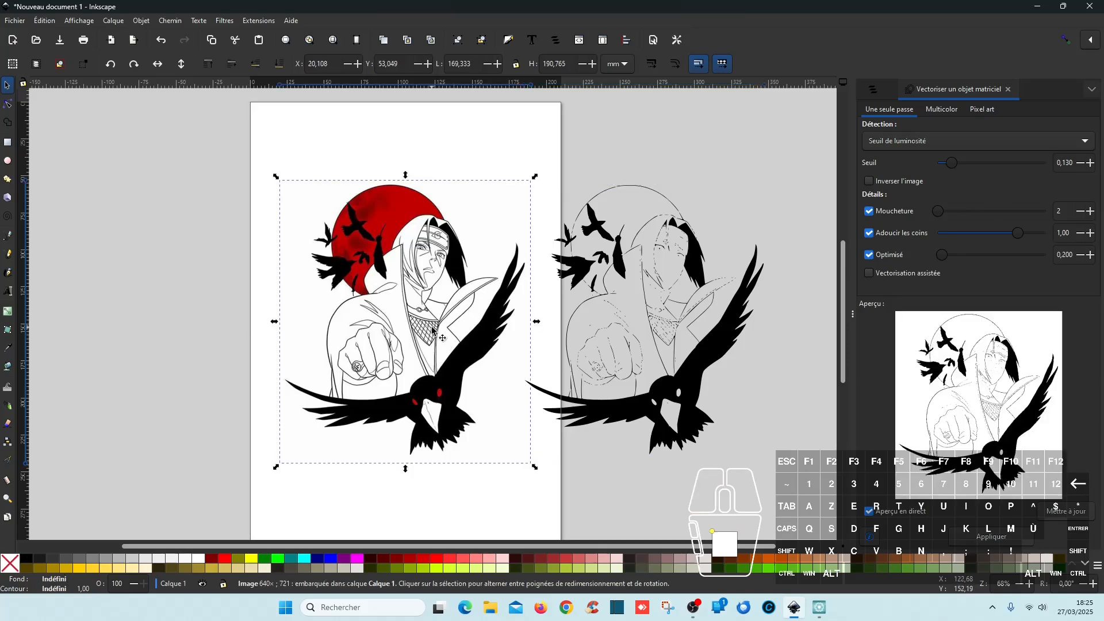
{"action": "left_click", "coordinate": [1081, 166]}
{"action": "left_click", "coordinate": [1081, 166]}
{"action": "left_click", "coordinate": [1081, 166]}
{"action": "left_click", "coordinate": [999, 539]}
{"action": "left_click_drag", "start_coordinate": [394, 266], "coordinate": [133, 265]}
- Compare the two traced paths with the original image up close, checking the crow, fist and outlines
{"action": "scroll", "coordinate": [177, 409], "scroll_direction": "up", "scroll_amount": 4}
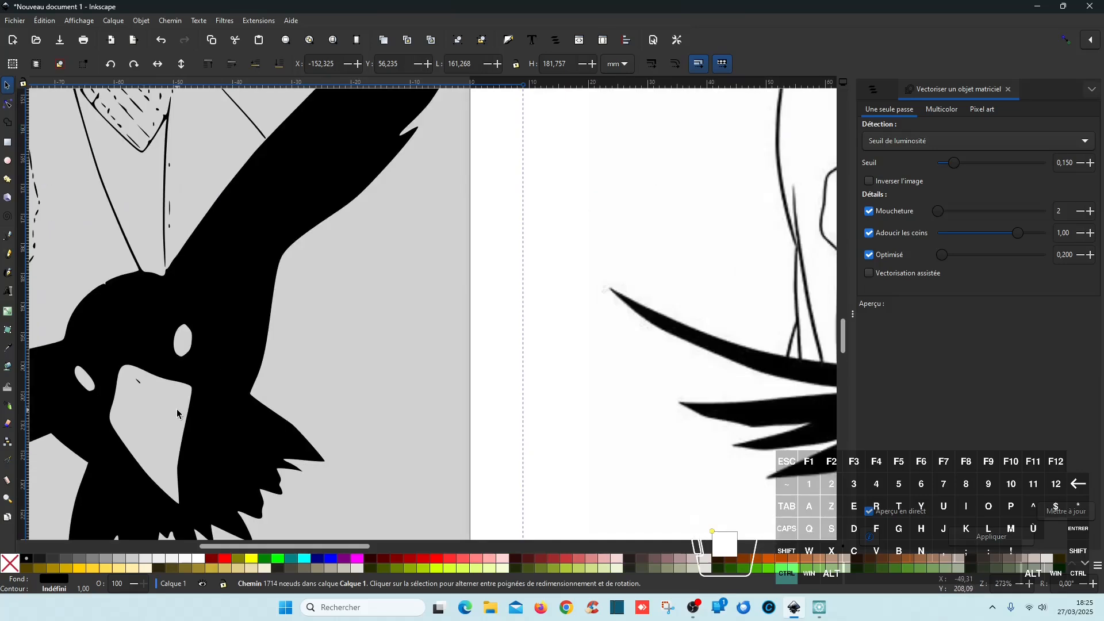
{"action": "scroll", "coordinate": [177, 409], "scroll_direction": "down", "scroll_amount": 10}
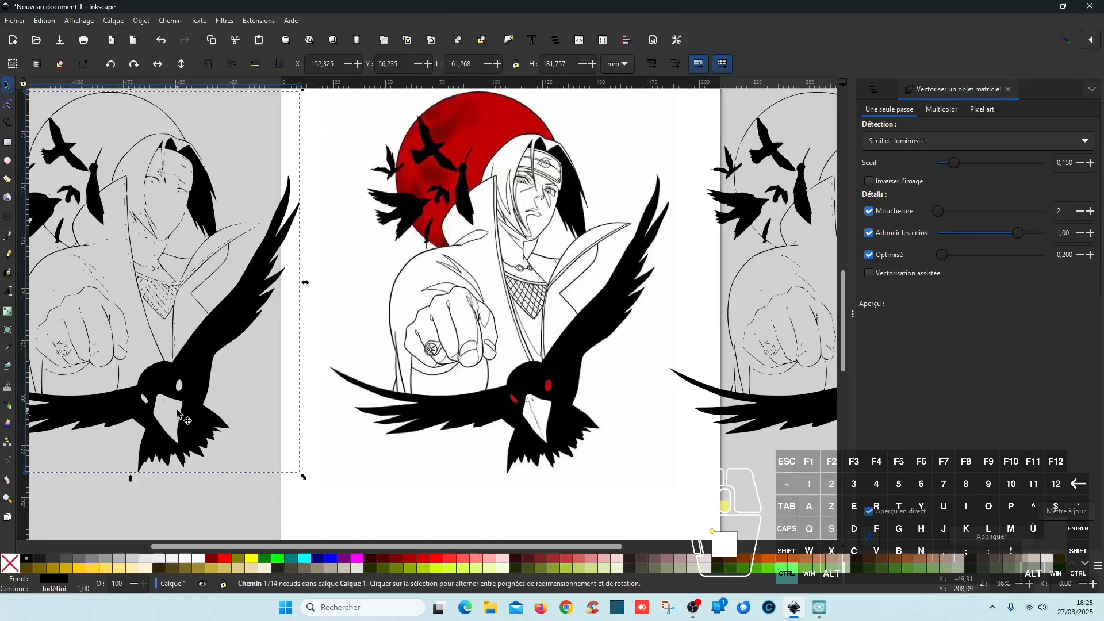
{"action": "scroll", "coordinate": [173, 236], "scroll_direction": "left", "scroll_amount": 4}
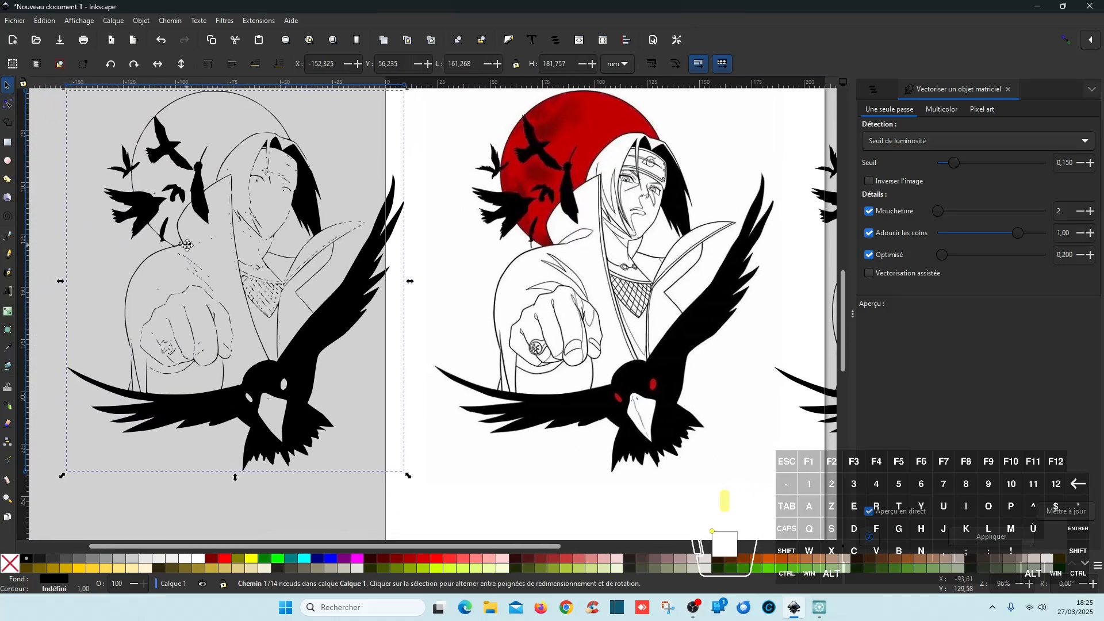
{"action": "key", "text": "ctrl"}
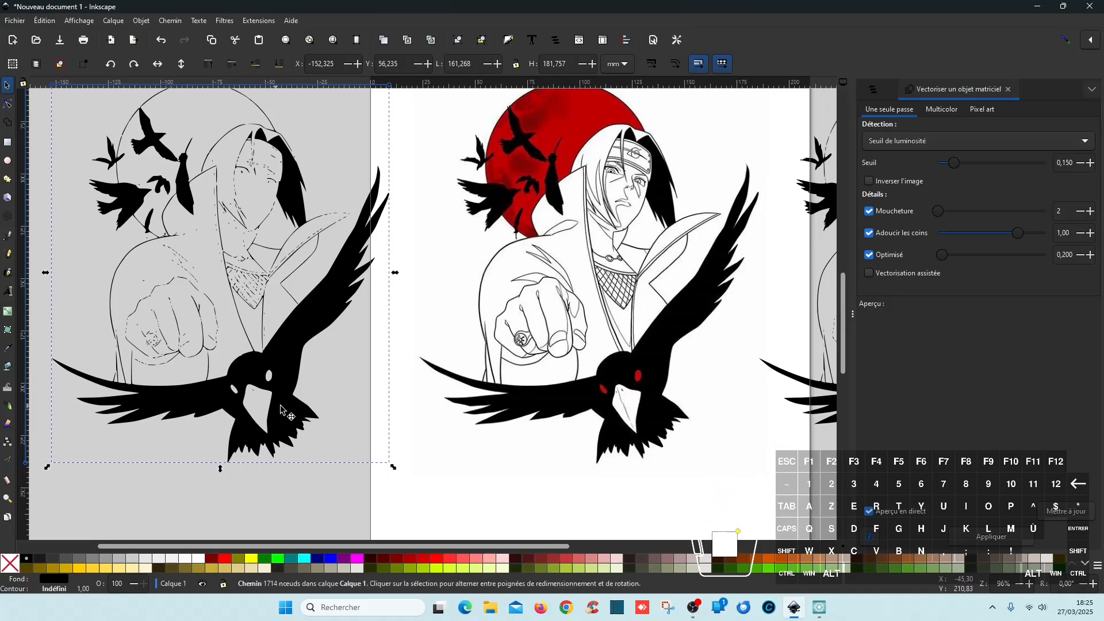
{"action": "key", "text": "ctrl"}
{"action": "scroll", "coordinate": [437, 406], "scroll_direction": "down", "scroll_amount": 2}
{"action": "scroll", "coordinate": [667, 428], "scroll_direction": "up", "scroll_amount": 5}
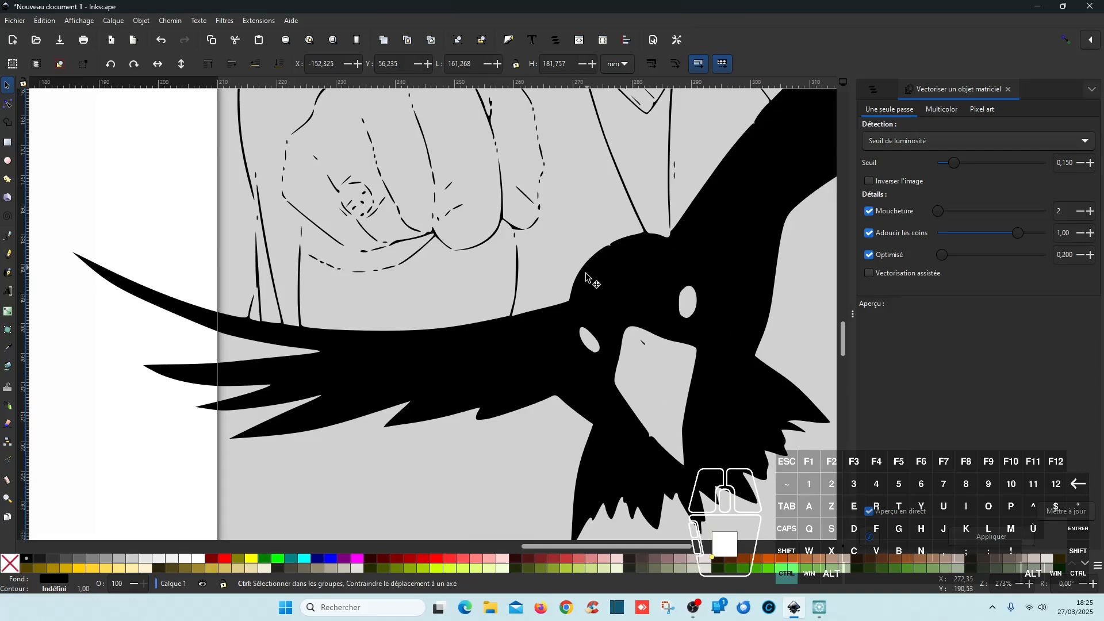
{"action": "scroll", "coordinate": [582, 359], "scroll_direction": "down", "scroll_amount": 2}
{"action": "scroll", "coordinate": [582, 359], "scroll_direction": "down", "scroll_amount": 2}
- Delete the earlier 0,130 trace and move the new trace into its place beside the page, at X about 220 mm
{"action": "left_click", "coordinate": [582, 361]}
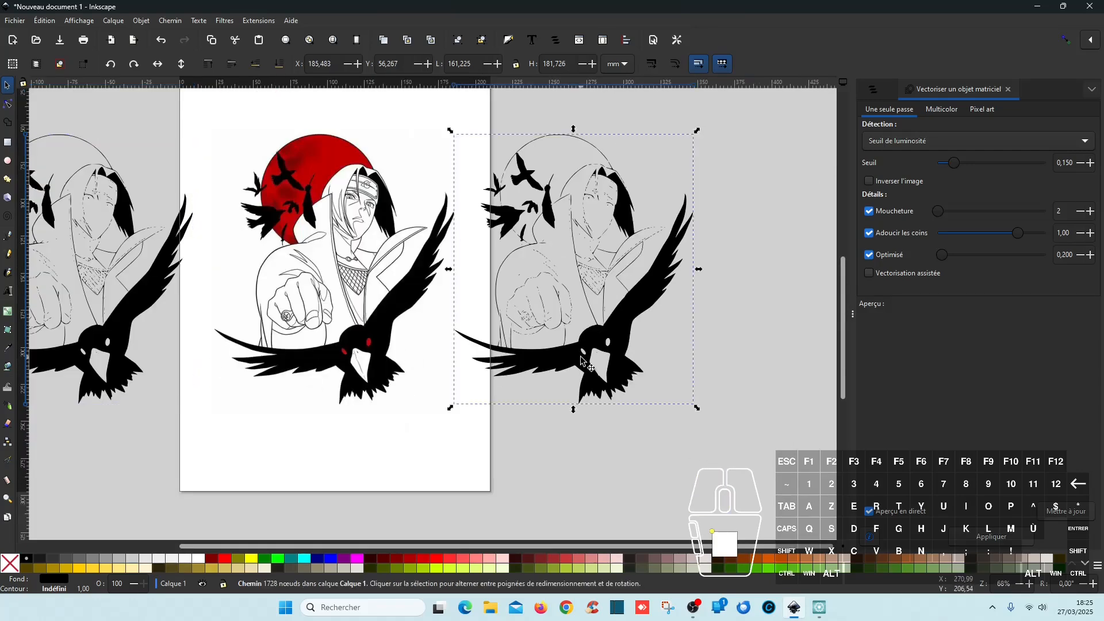
{"action": "key", "text": "Delete"}
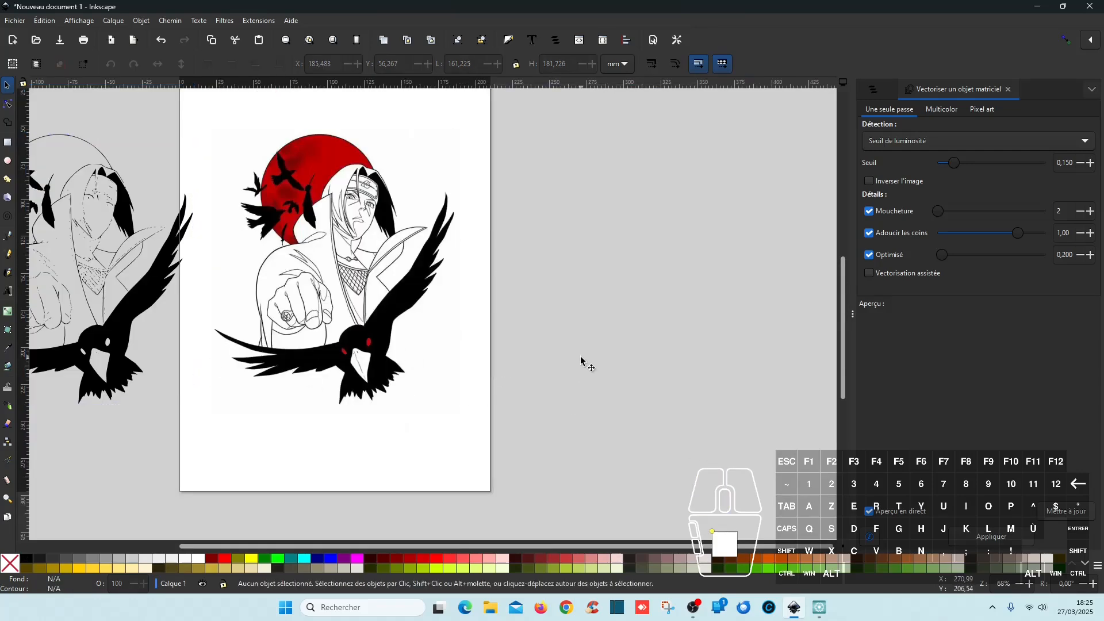
{"action": "left_click", "coordinate": [129, 330]}
{"action": "mouse_move", "coordinate": [129, 330]}
{"action": "left_mouse_down"}
{"action": "mouse_move", "coordinate": [684, 306]}
{"action": "mouse_move", "coordinate": [677, 318]}
{"action": "left_mouse_up"}
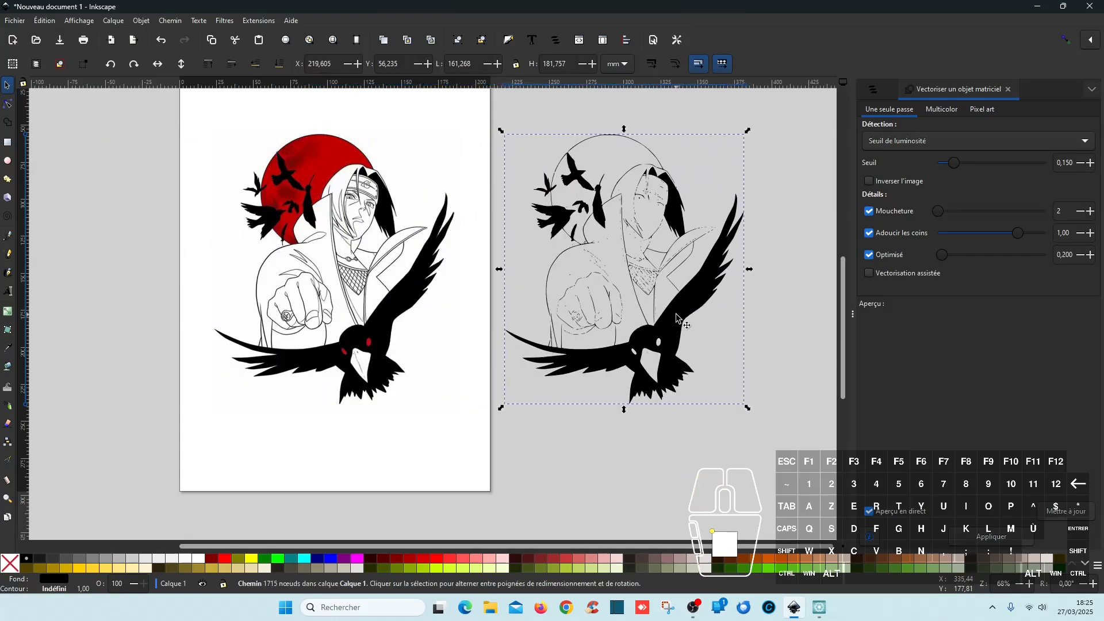
- Show the layers and objects list, split the traced path into separate pieces and clear the selection
{"action": "left_click", "coordinate": [883, 90]}
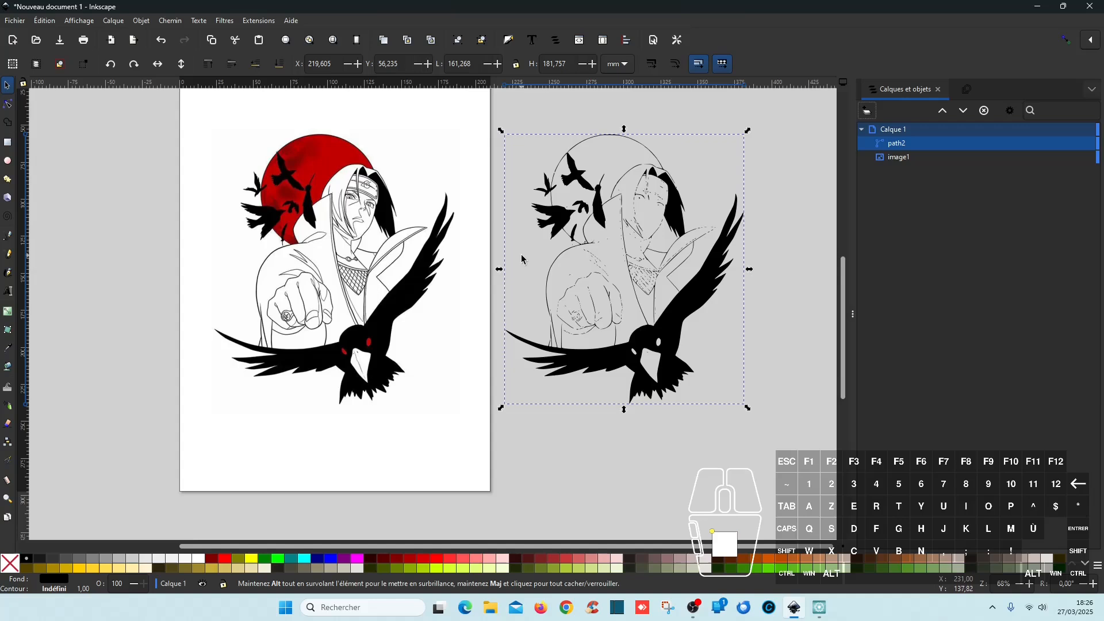
{"action": "left_click", "coordinate": [170, 21]}
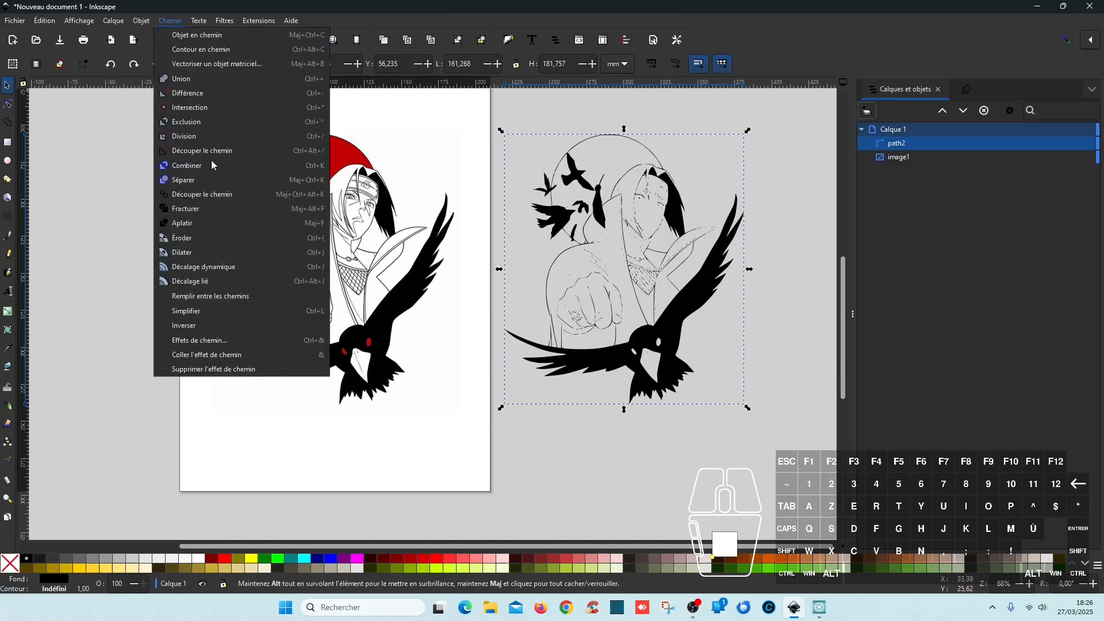
{"action": "left_click", "coordinate": [198, 199]}
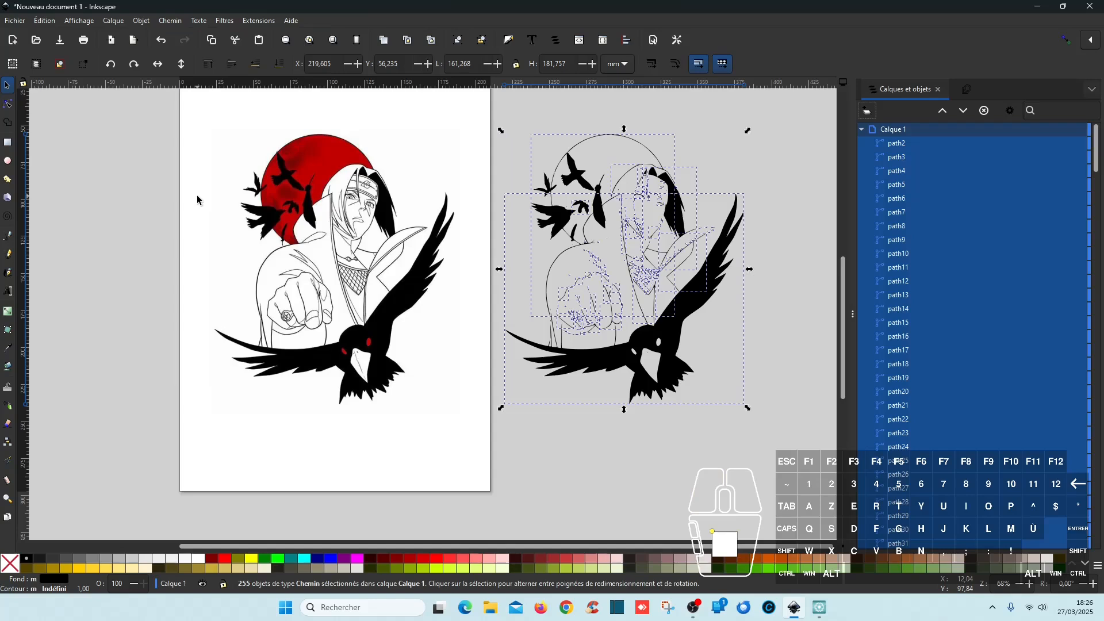
{"action": "left_click", "coordinate": [766, 344]}
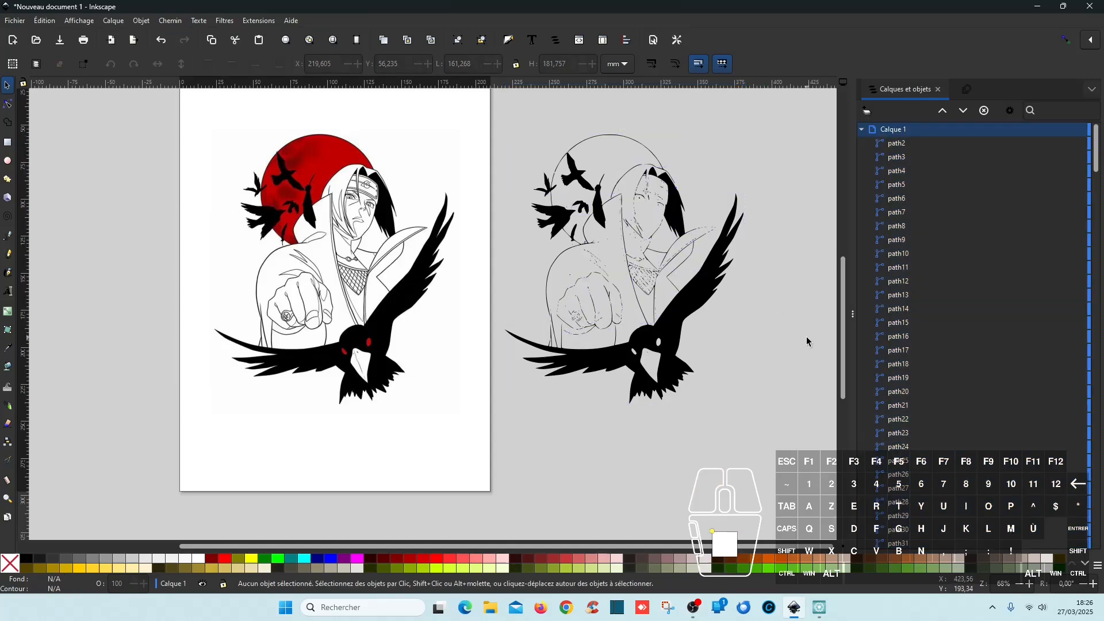
- Test the separated pieces by selecting the birds and moving the large crow straight down about 54 mm, and undo the move
{"action": "left_click", "coordinate": [571, 217]}
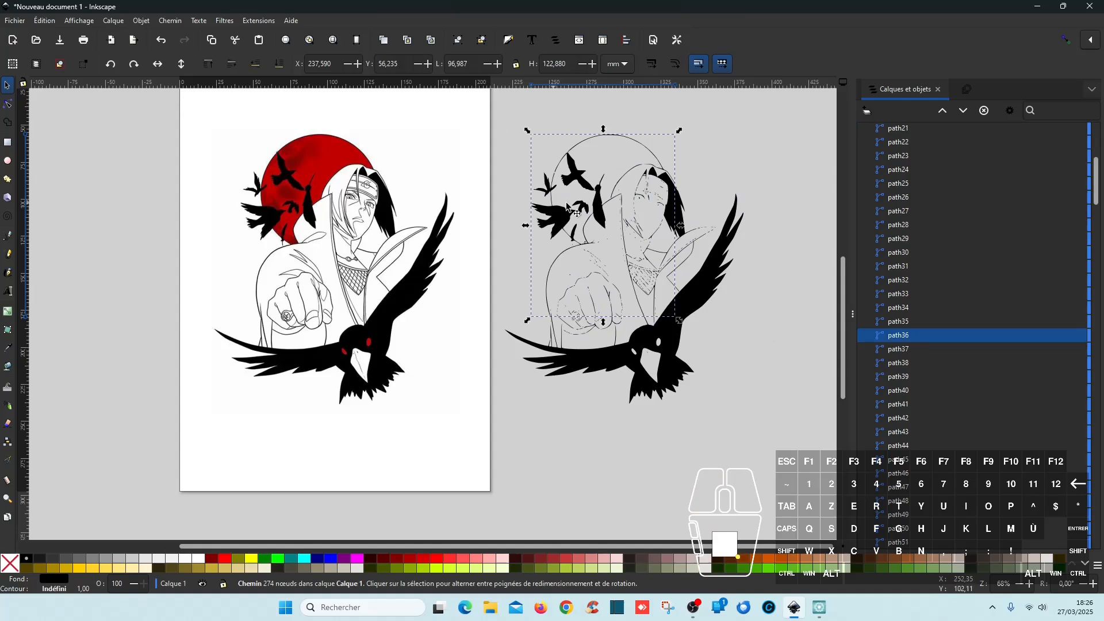
{"action": "left_click", "coordinate": [673, 337]}
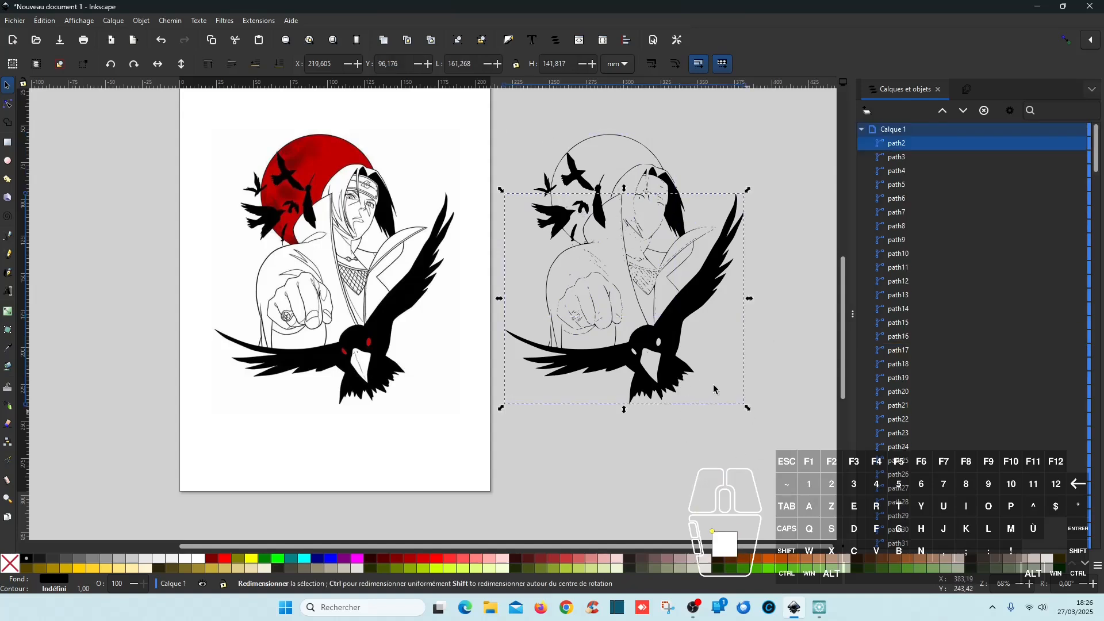
{"action": "key", "text": "ctrl"}
{"action": "left_click_drag", "start_coordinate": [673, 336], "coordinate": [673, 417]}
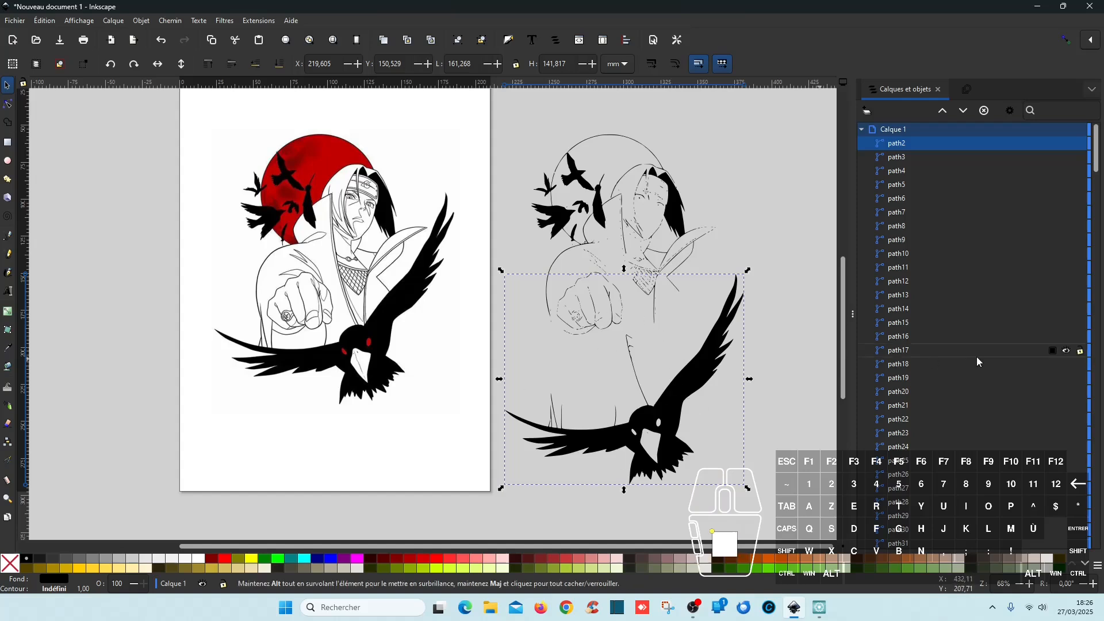
{"action": "key", "text": "ctrl"}
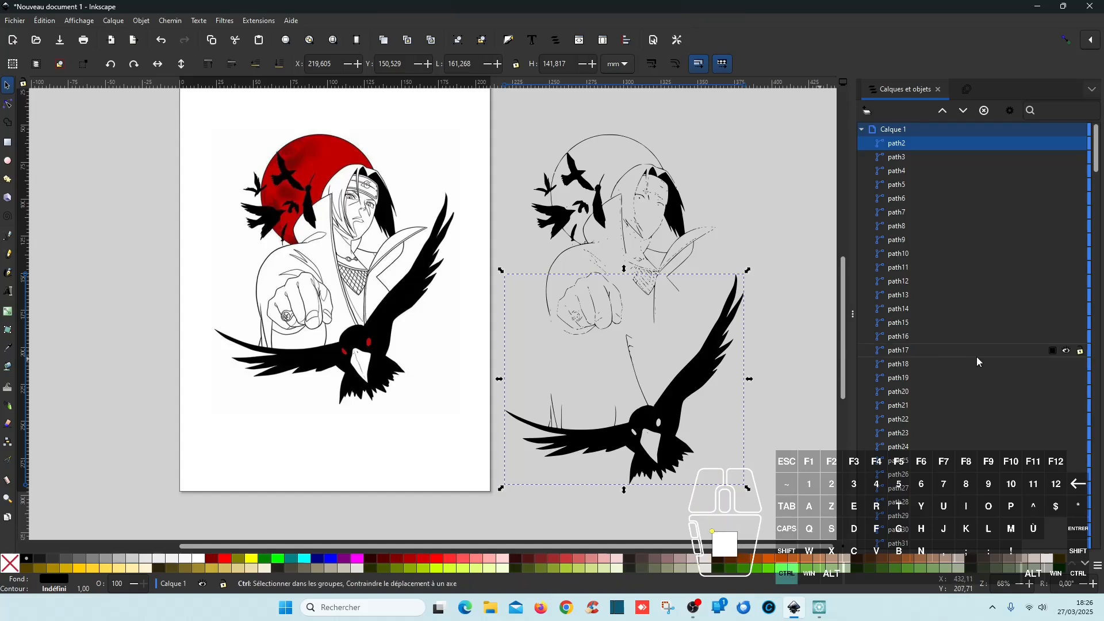
{"action": "key", "text": "ctrl+z"}
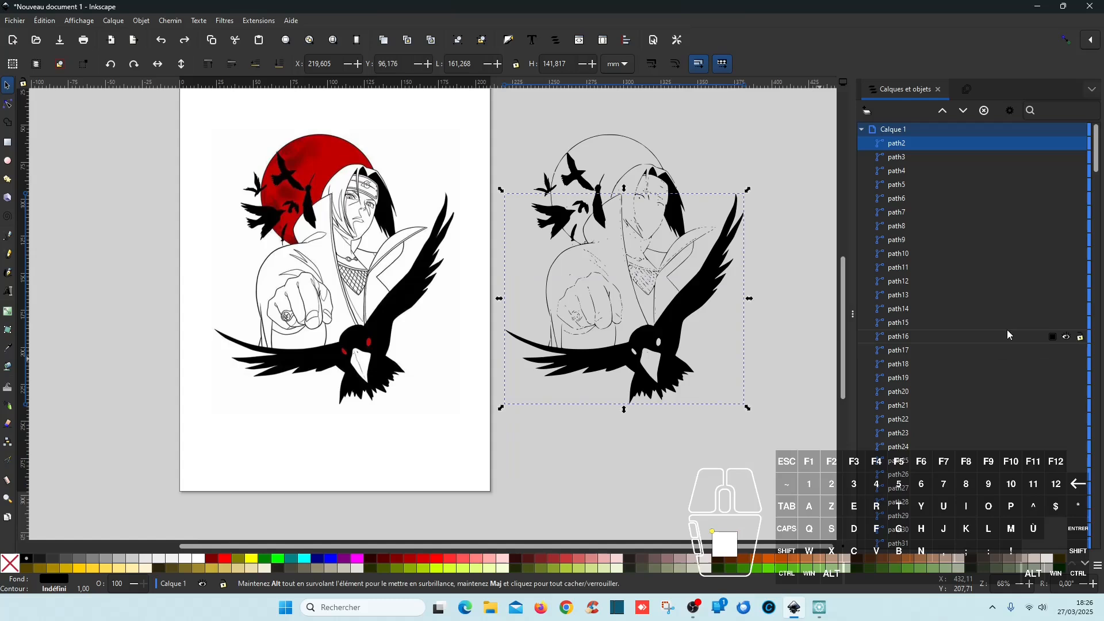
- Edit the crow path's nodes and delete those of the thin vertical line between the fist and the crow's wing
{"action": "left_click", "coordinate": [8, 108]}
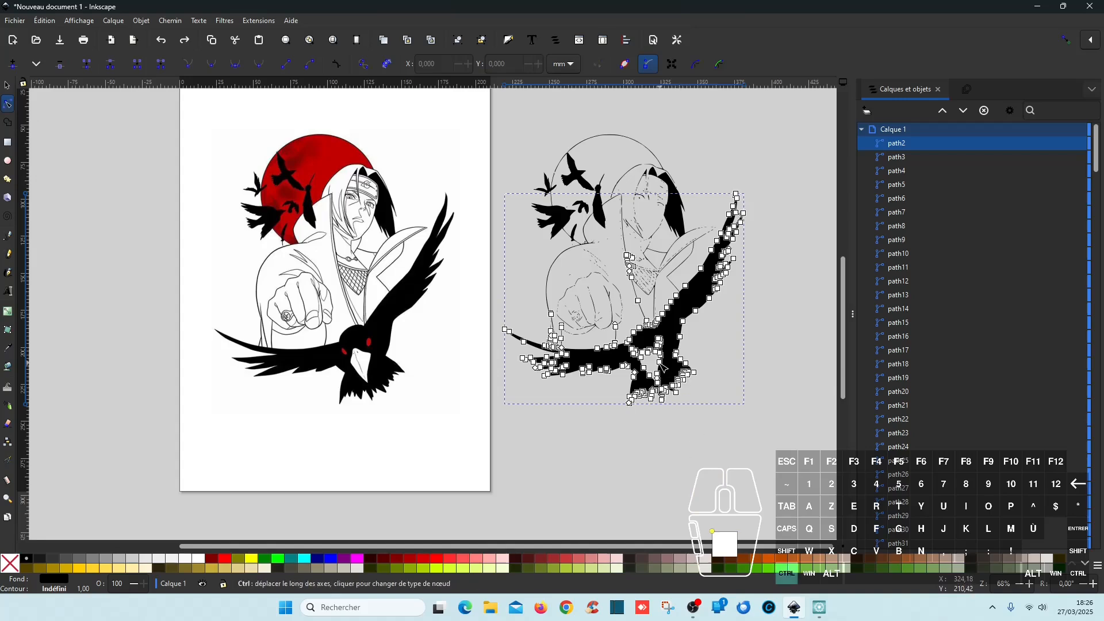
{"action": "scroll", "coordinate": [595, 325], "scroll_direction": "up", "scroll_amount": 4}
{"action": "left_click_drag", "start_coordinate": [594, 380], "coordinate": [603, 314]}
{"action": "left_click_drag", "start_coordinate": [680, 251], "coordinate": [718, 351]}
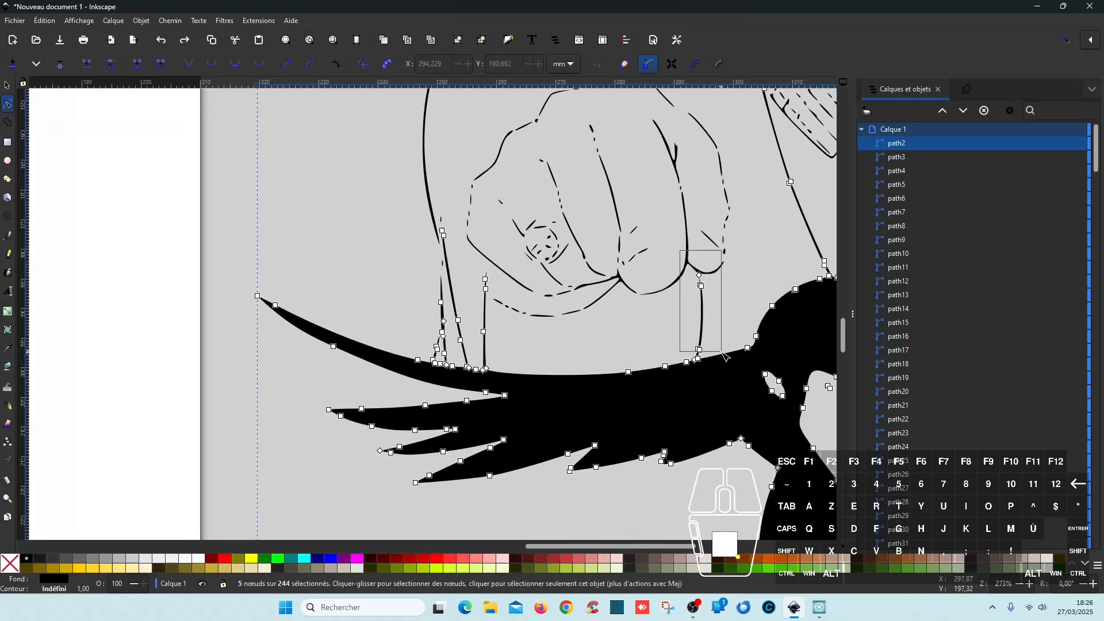
{"action": "key", "text": "Delete"}
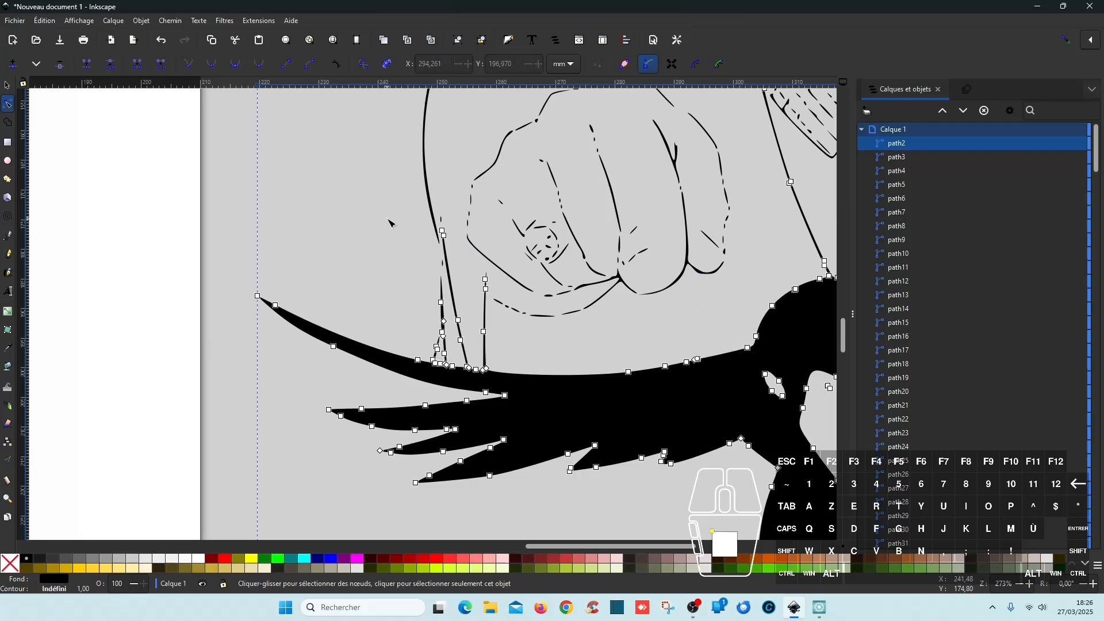
- Delete the nodes of the remaining sleeve lines rising from the crow's wing and adjust a node handle to smooth the wing's upper edge
{"action": "left_click_drag", "start_coordinate": [382, 203], "coordinate": [546, 341]}
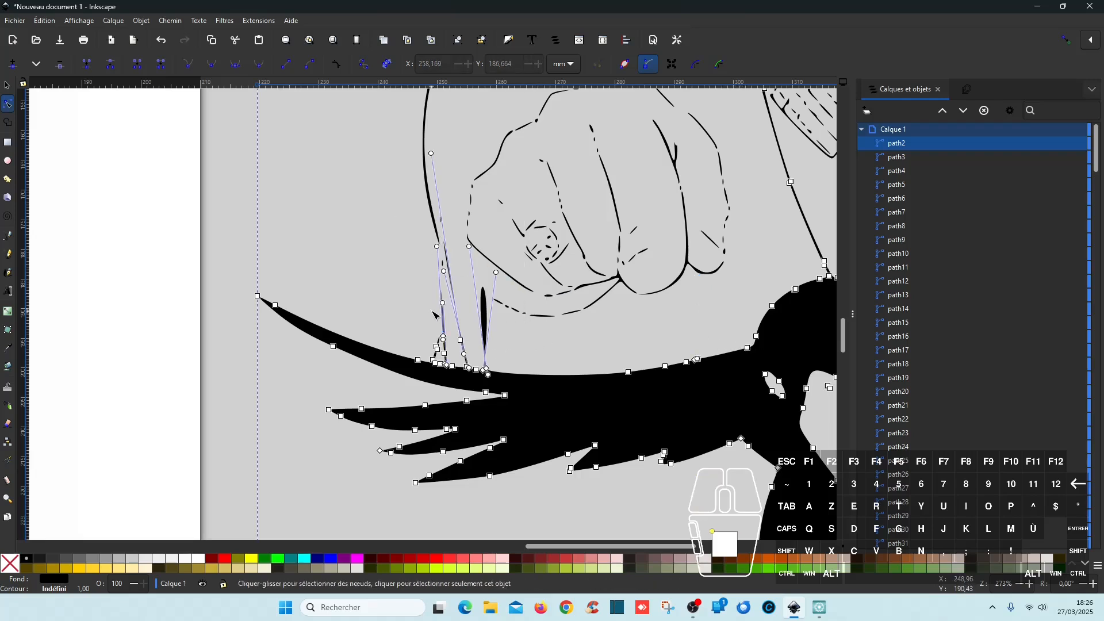
{"action": "left_click_drag", "start_coordinate": [426, 310], "coordinate": [510, 367]}
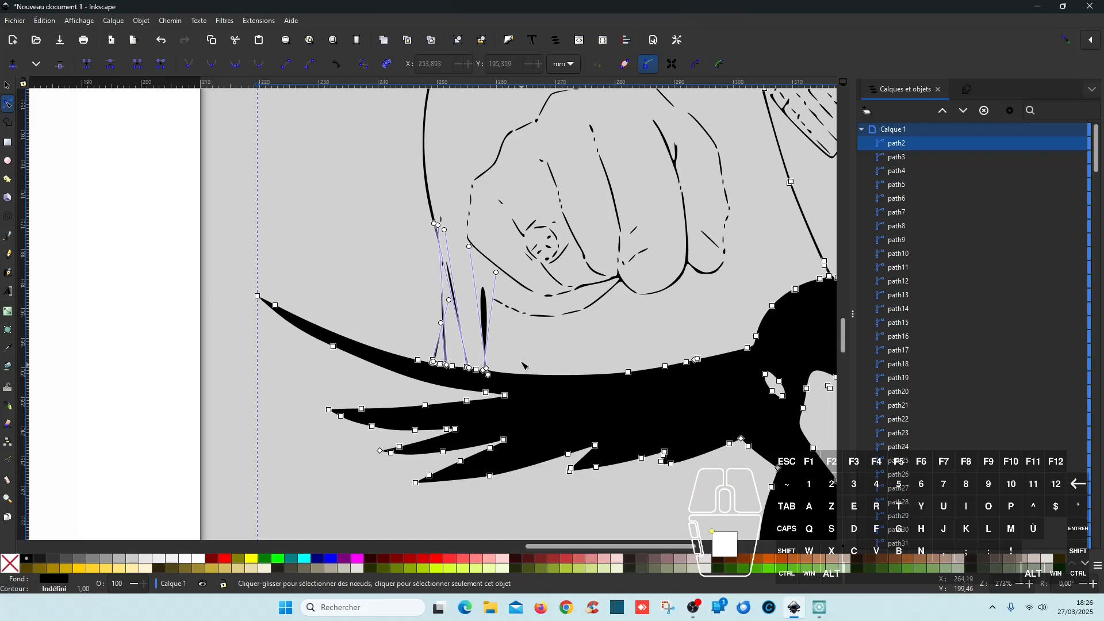
{"action": "scroll", "coordinate": [524, 394], "scroll_direction": "up", "scroll_amount": 3}
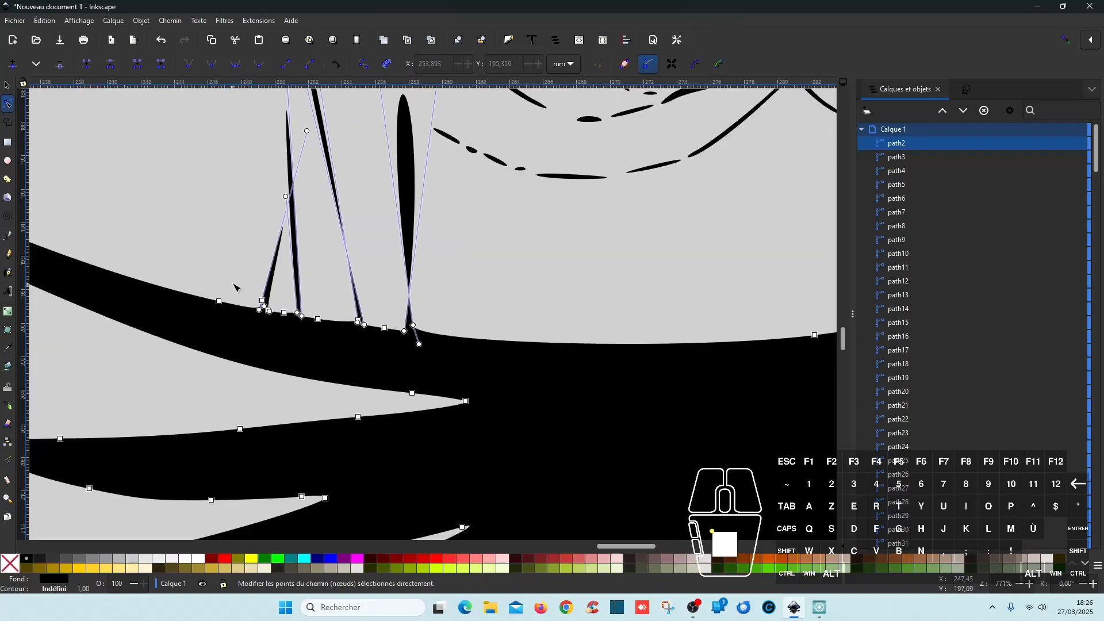
{"action": "left_click_drag", "start_coordinate": [235, 274], "coordinate": [448, 352]}
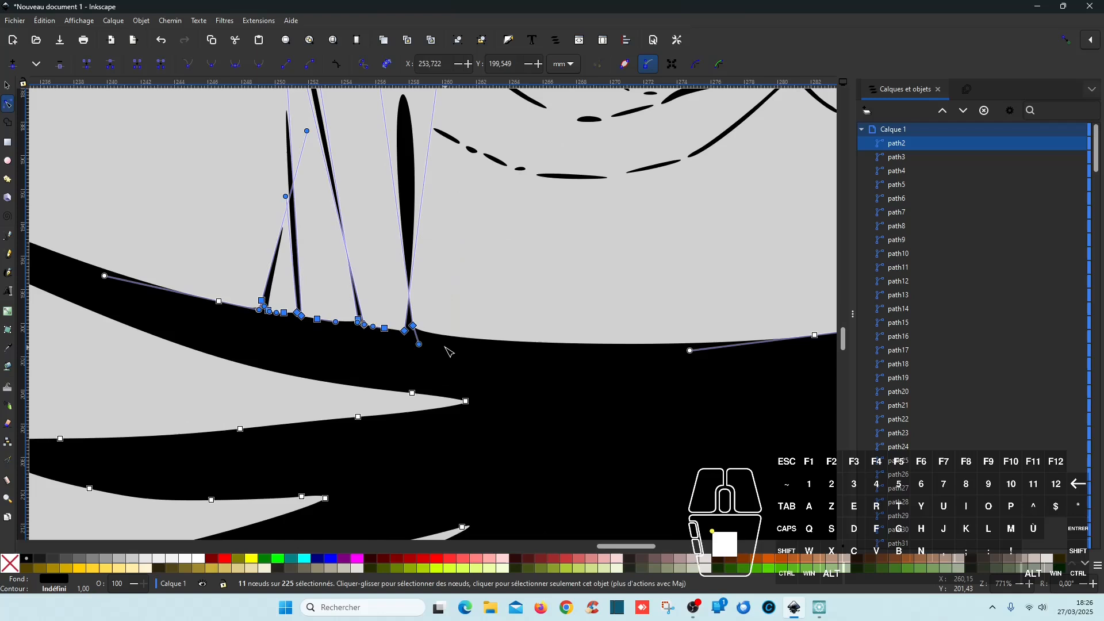
{"action": "key", "text": "Delete"}
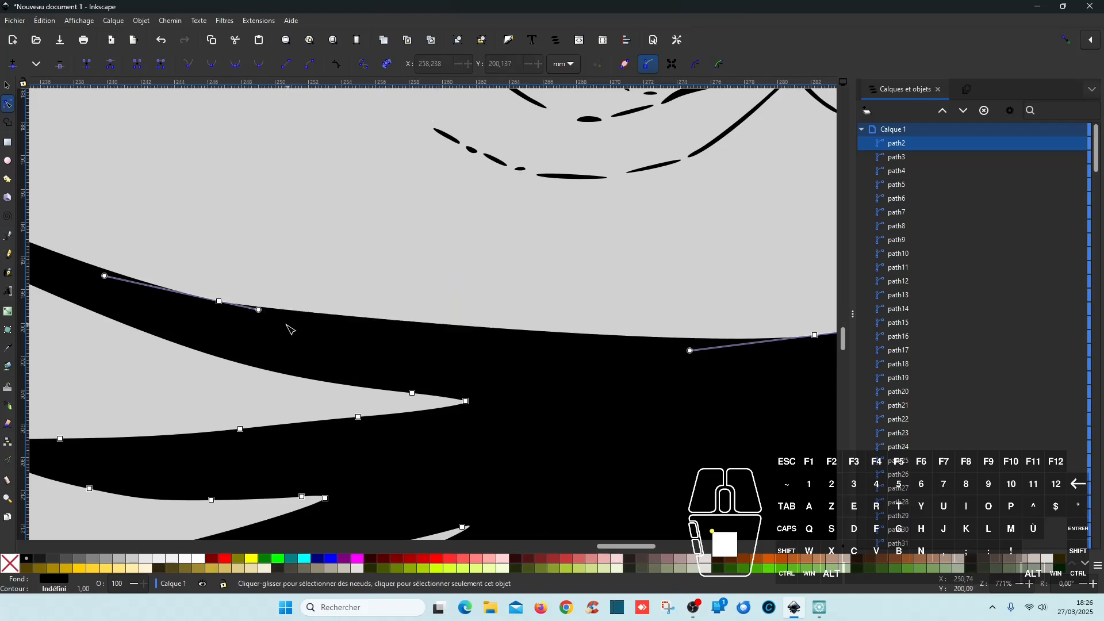
{"action": "left_click_drag", "start_coordinate": [259, 312], "coordinate": [368, 340]}
{"action": "left_click", "coordinate": [429, 291]}
{"action": "scroll", "coordinate": [429, 291], "scroll_direction": "down", "scroll_amount": 4, "text": "ctrl"}
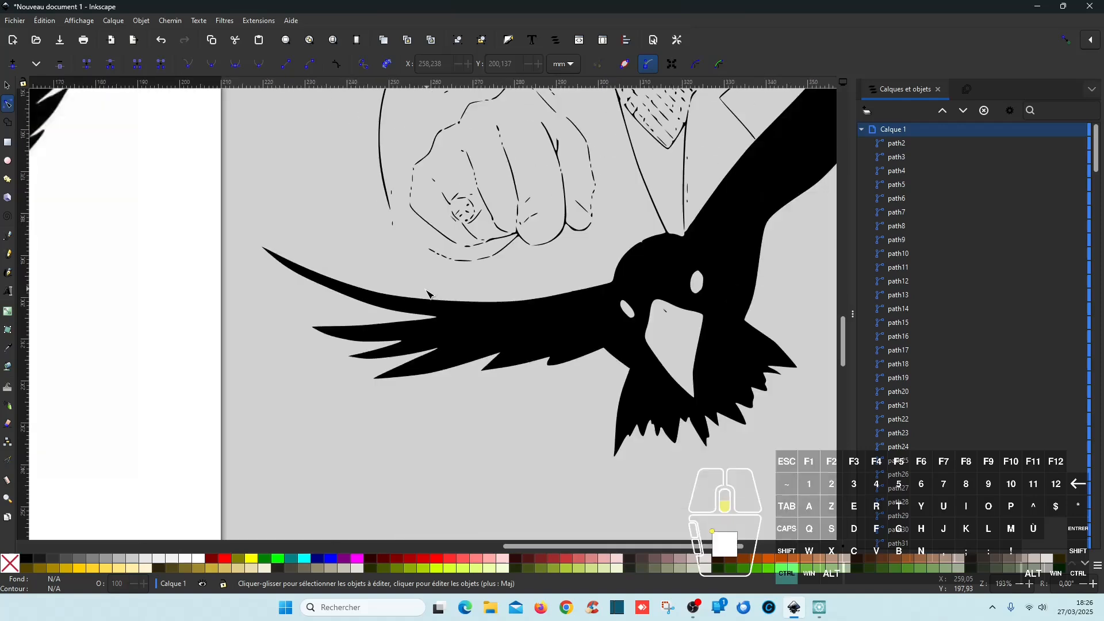
- Select the crow path again and delete the nodes of the long cloak line running up from the crow's head
{"action": "scroll", "coordinate": [428, 293], "scroll_direction": "down", "scroll_amount": 1, "text": "ctrl"}
{"action": "scroll", "coordinate": [518, 270], "scroll_direction": "up", "scroll_amount": 4, "text": "ctrl"}
{"action": "left_click", "coordinate": [614, 313]}
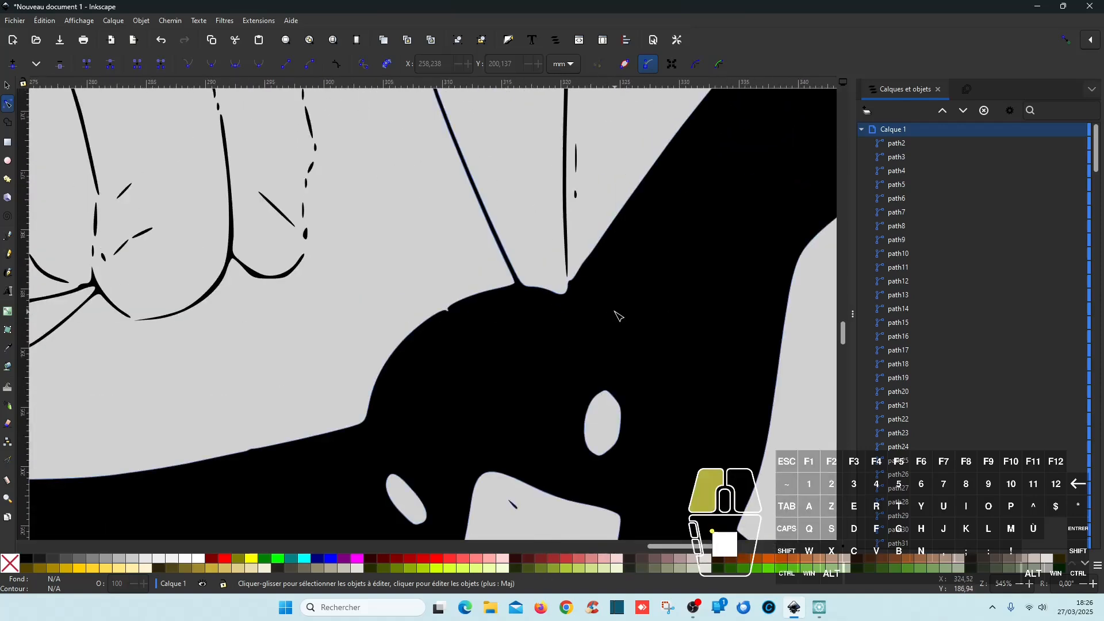
{"action": "scroll", "coordinate": [503, 202], "scroll_direction": "up", "scroll_amount": 10}
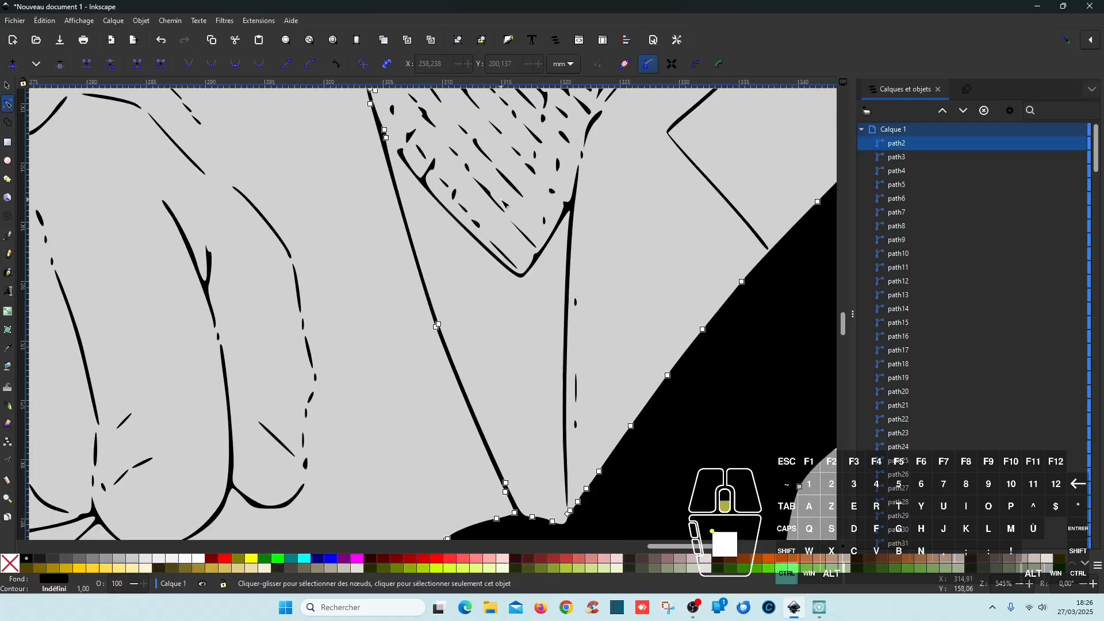
{"action": "scroll", "coordinate": [505, 206], "scroll_direction": "down", "scroll_amount": 2, "text": "ctrl"}
{"action": "left_click_drag", "start_coordinate": [501, 201], "coordinate": [572, 303]}
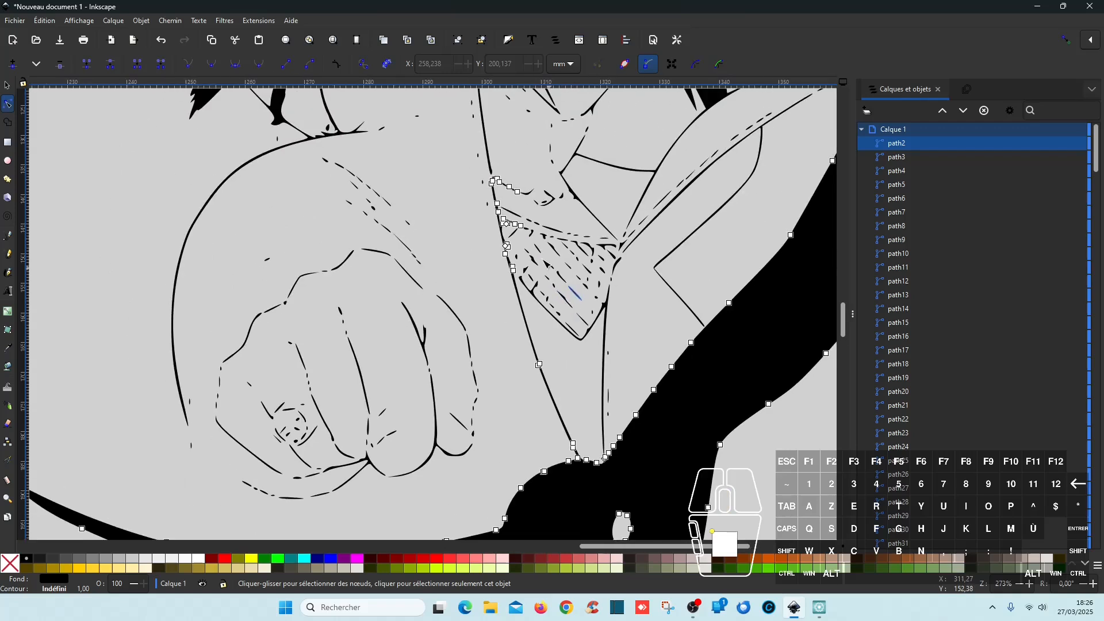
{"action": "left_click_drag", "start_coordinate": [436, 161], "coordinate": [595, 457]}
{"action": "key", "text": "Delete"}
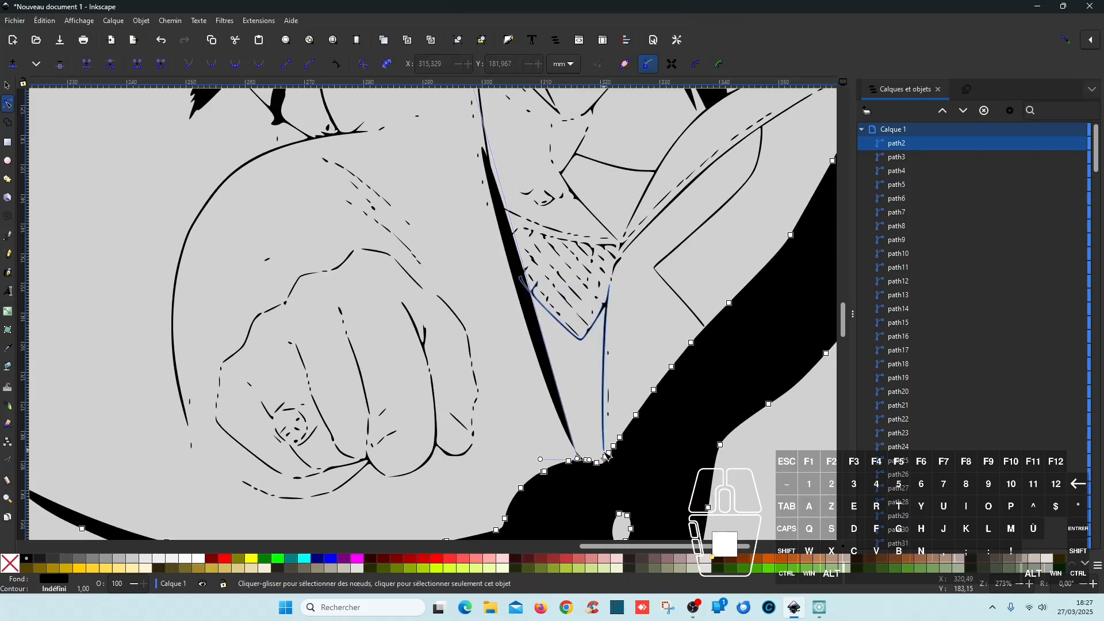
- Delete the two leftover nodes where the cloak line joins the top of the crow's head
{"action": "scroll", "coordinate": [590, 479], "scroll_direction": "up", "scroll_amount": 7}
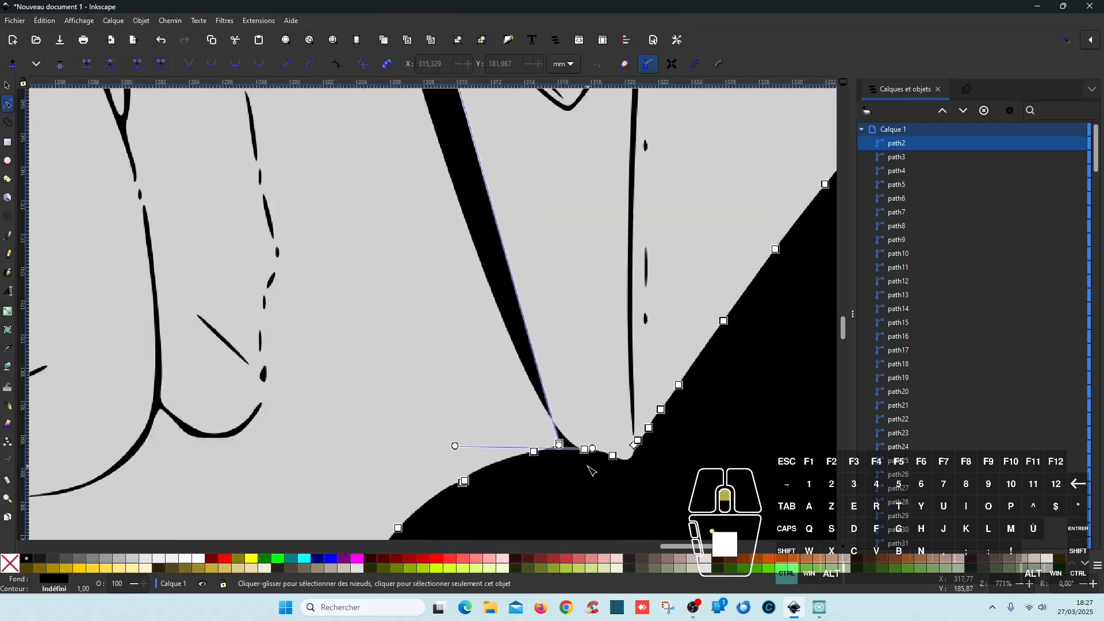
{"action": "left_click_drag", "start_coordinate": [443, 353], "coordinate": [617, 422]}
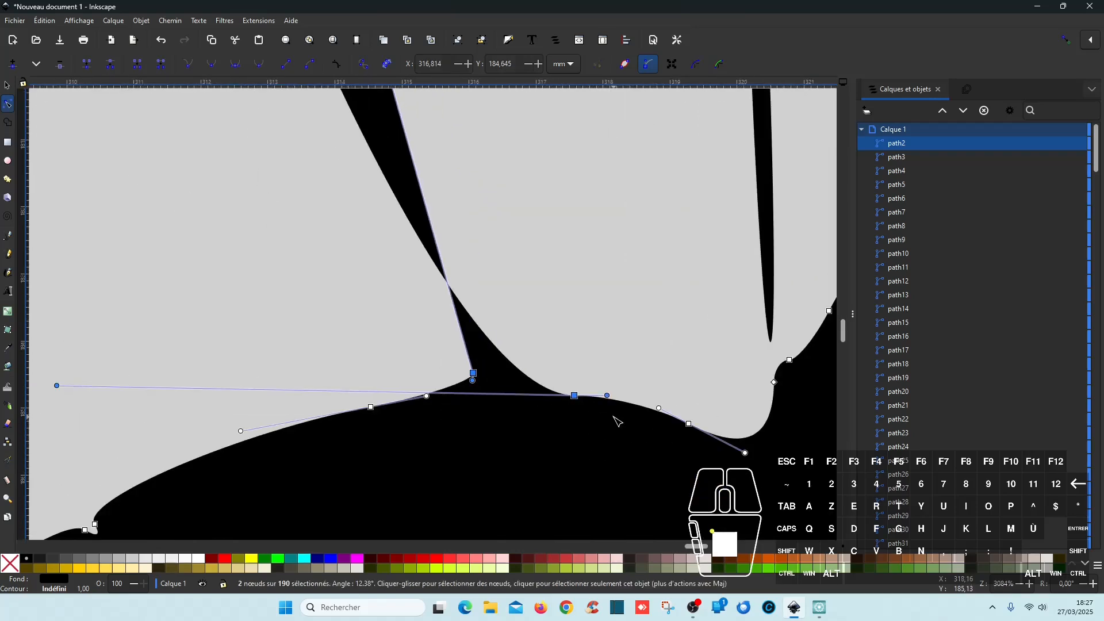
{"action": "key", "text": "Delete"}
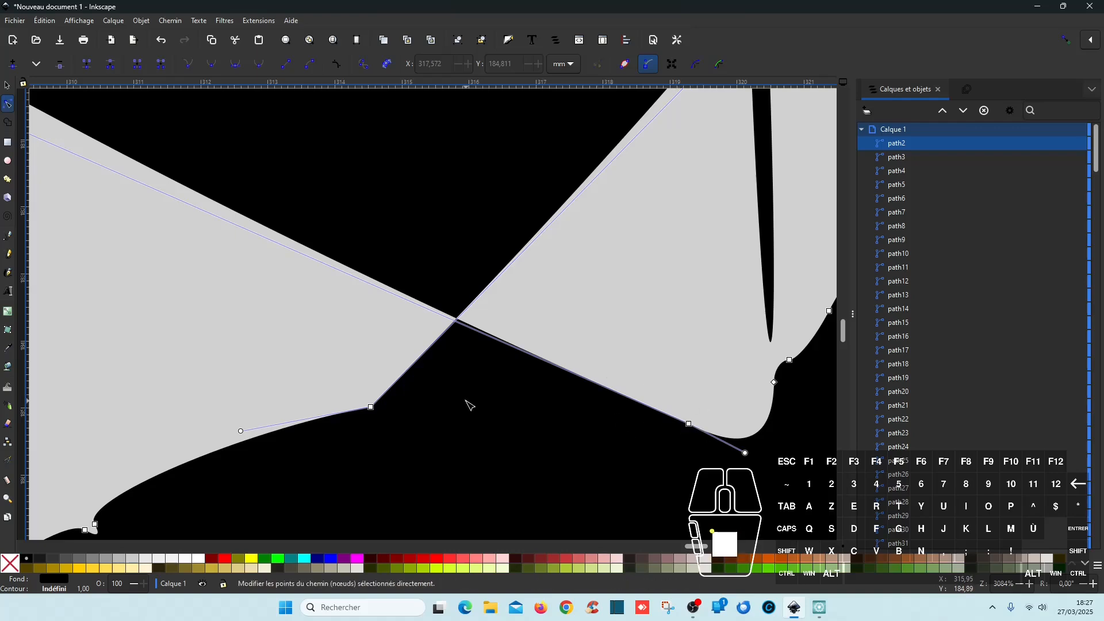
{"action": "scroll", "coordinate": [470, 405], "scroll_direction": "down", "scroll_amount": 7}
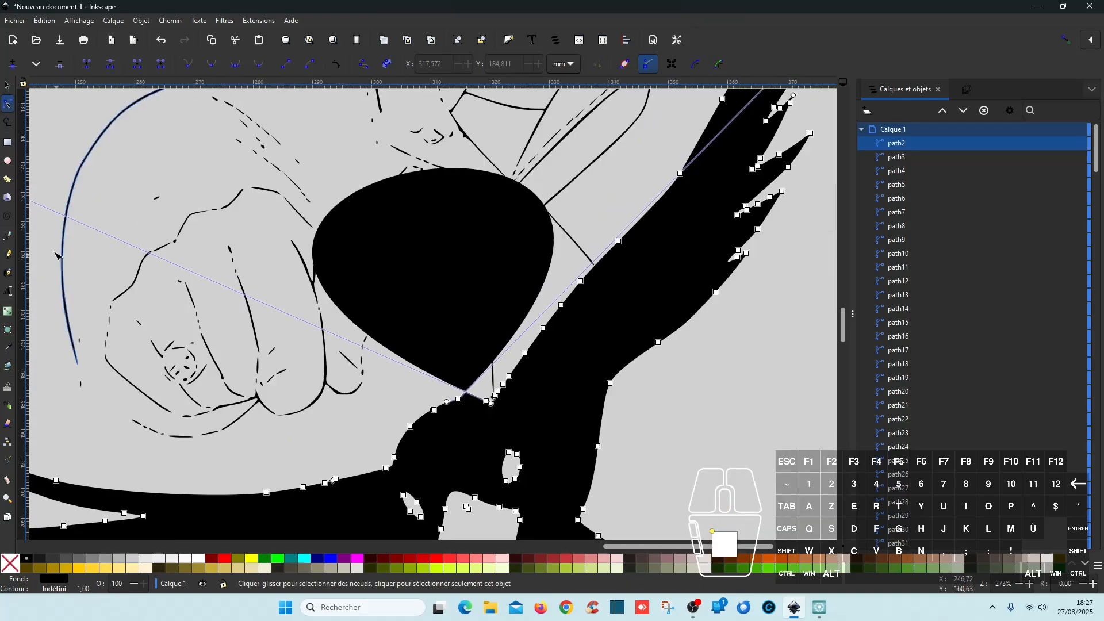
- Pull the two overlong curve handles at the top of the crow's head back in close to their nodes
{"action": "scroll", "coordinate": [56, 256], "scroll_direction": "down", "scroll_amount": 3}
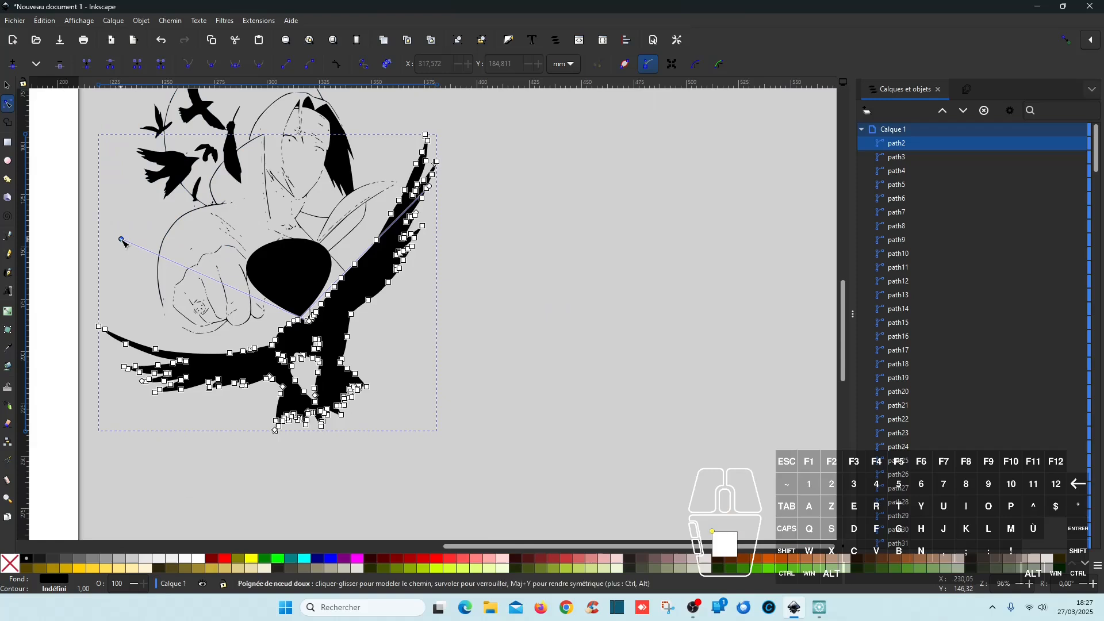
{"action": "left_click_drag", "start_coordinate": [122, 241], "coordinate": [304, 312]}
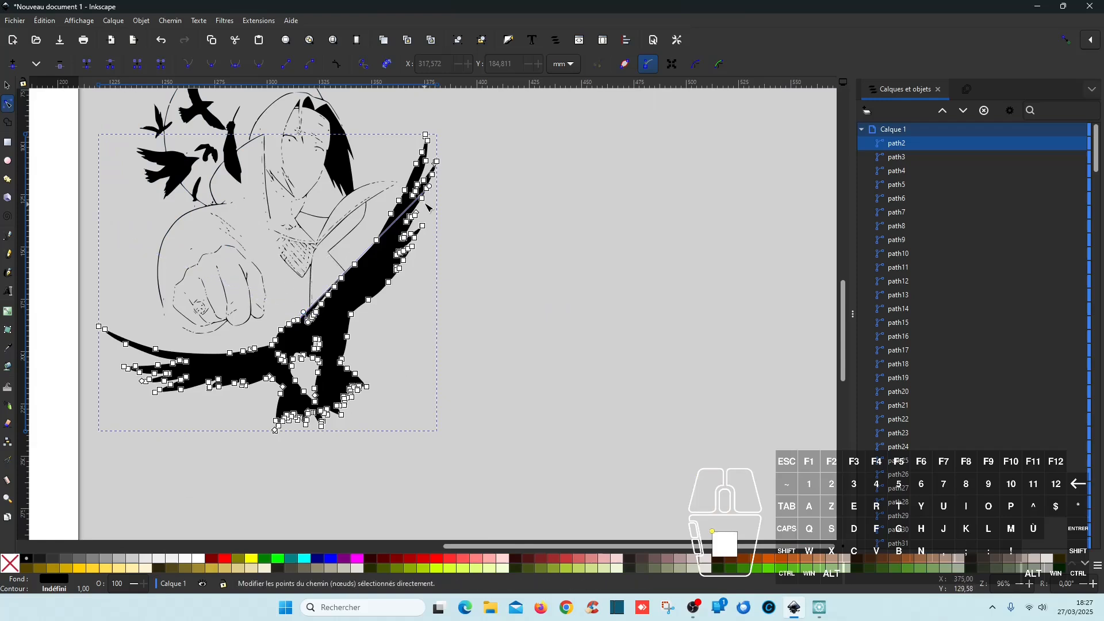
{"action": "left_click_drag", "start_coordinate": [429, 188], "coordinate": [303, 314]}
- Make the two nodes on top of the crow's head corner nodes and flatten the curve segment between them
{"action": "scroll", "coordinate": [309, 330], "scroll_direction": "up", "scroll_amount": 7}
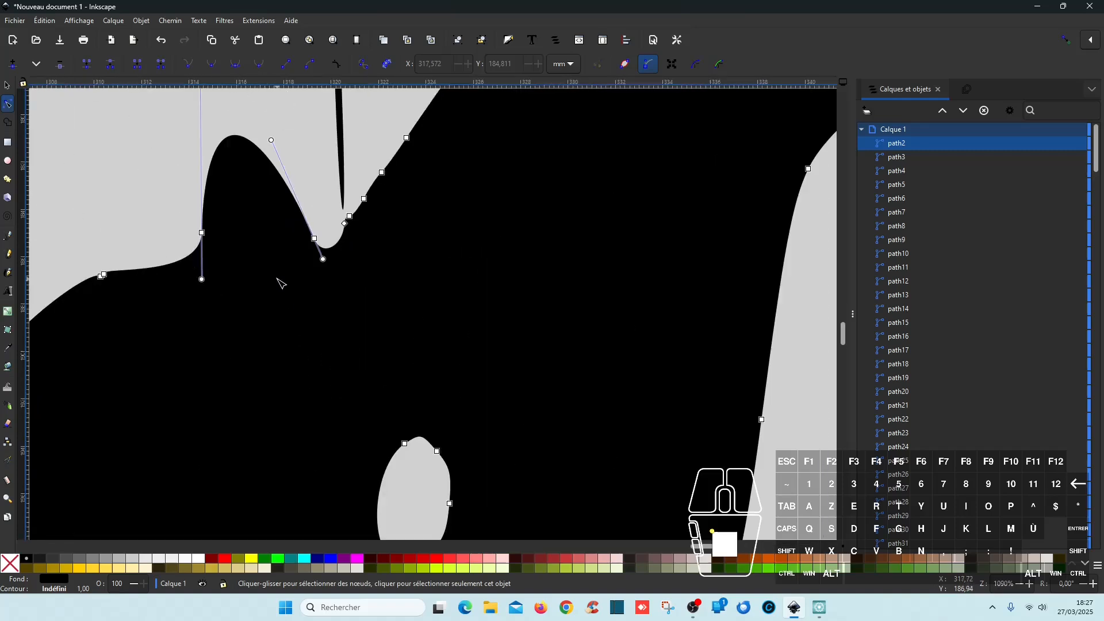
{"action": "left_click_drag", "start_coordinate": [180, 224], "coordinate": [319, 256]}
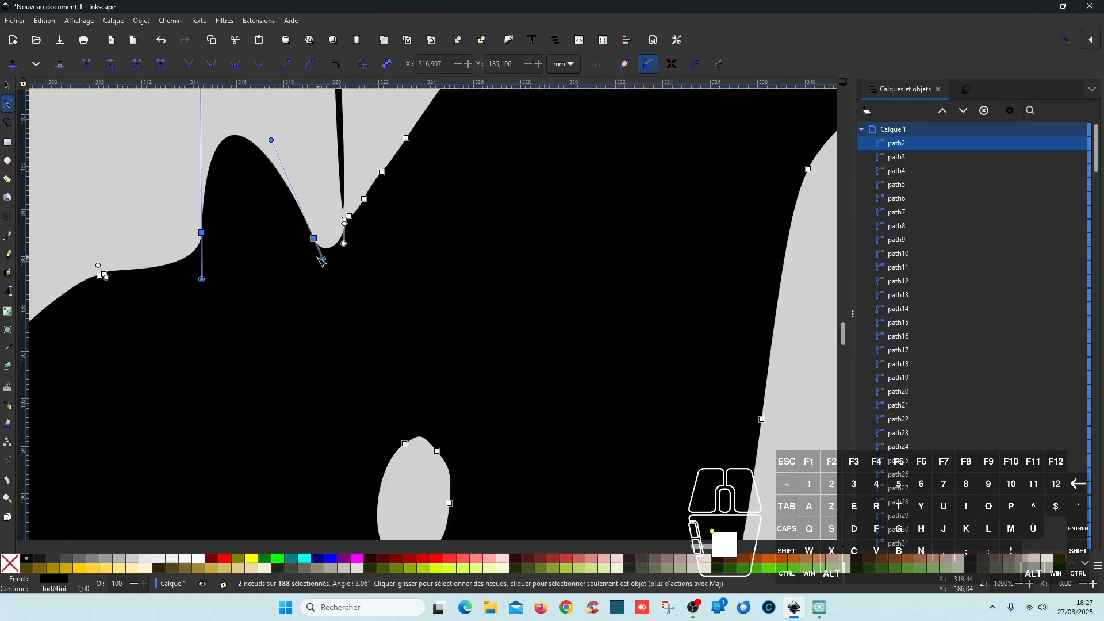
{"action": "left_click", "coordinate": [190, 63]}
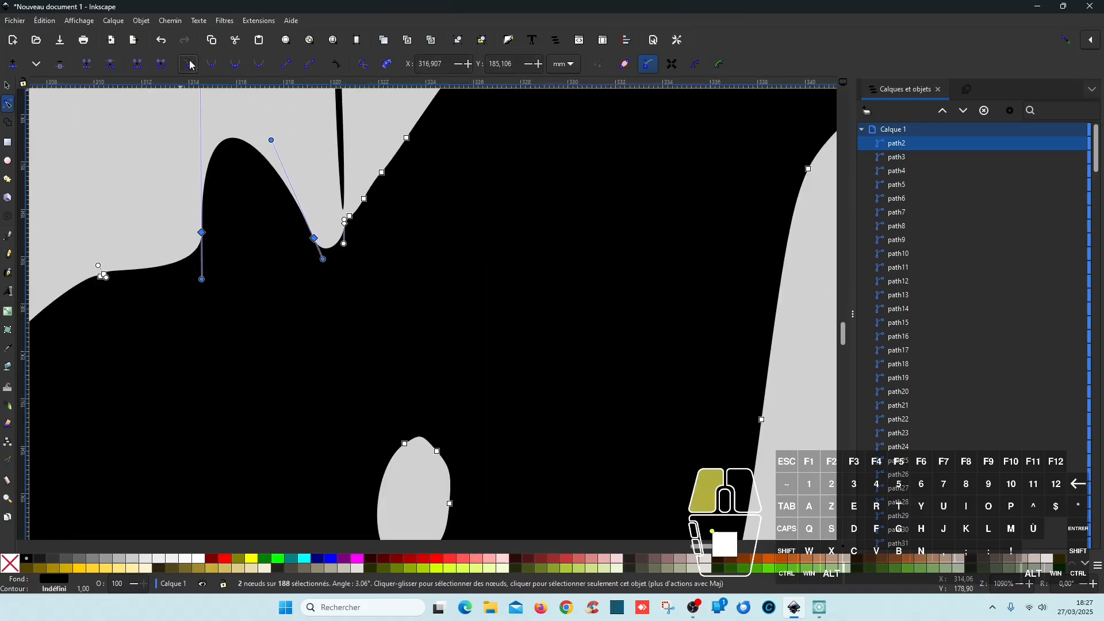
{"action": "left_click_drag", "start_coordinate": [264, 240], "coordinate": [271, 234]}
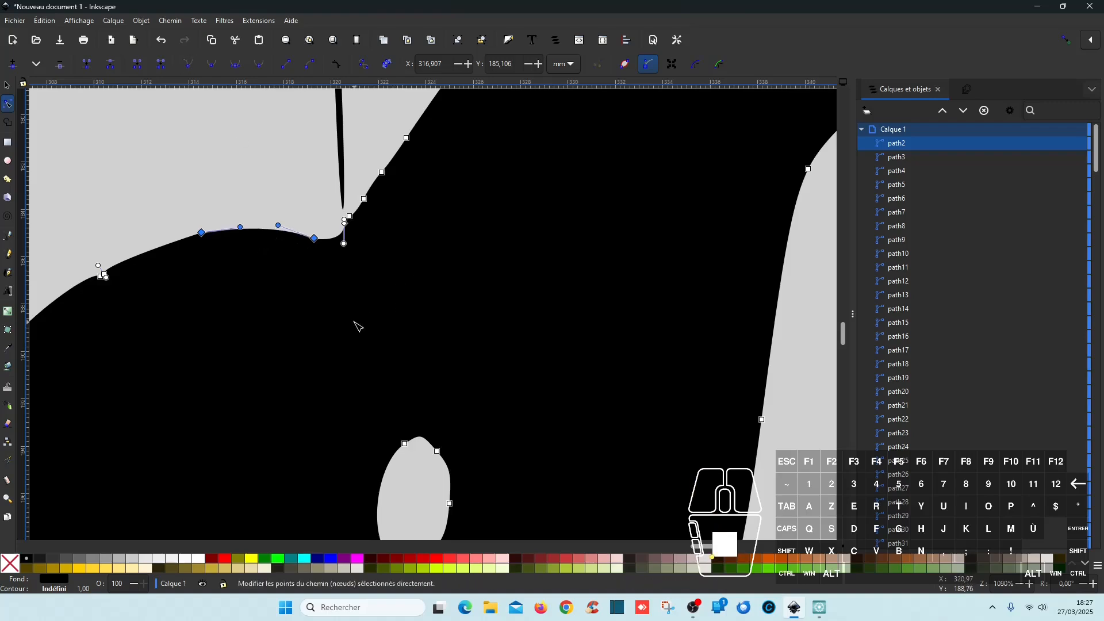
- Delete the surplus nodes in the notch where the crow's head meets its raised wing
{"action": "scroll", "coordinate": [323, 349], "scroll_direction": "down", "scroll_amount": 4}
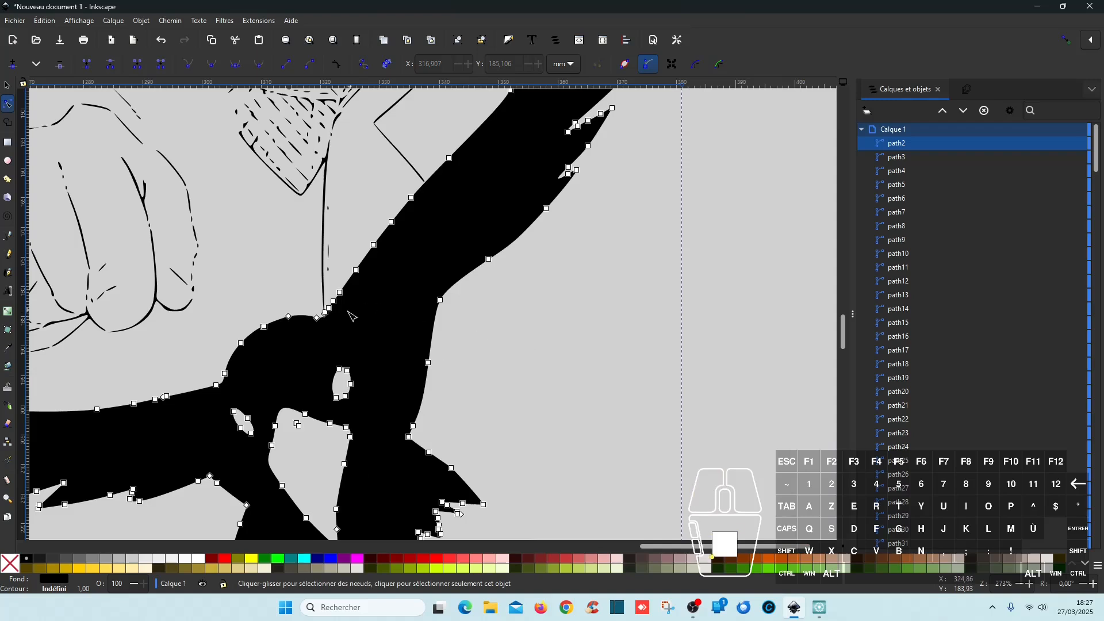
{"action": "scroll", "coordinate": [352, 315], "scroll_direction": "up", "scroll_amount": 5}
{"action": "left_click_drag", "start_coordinate": [220, 283], "coordinate": [272, 315]}
{"action": "key", "text": "Delete"}
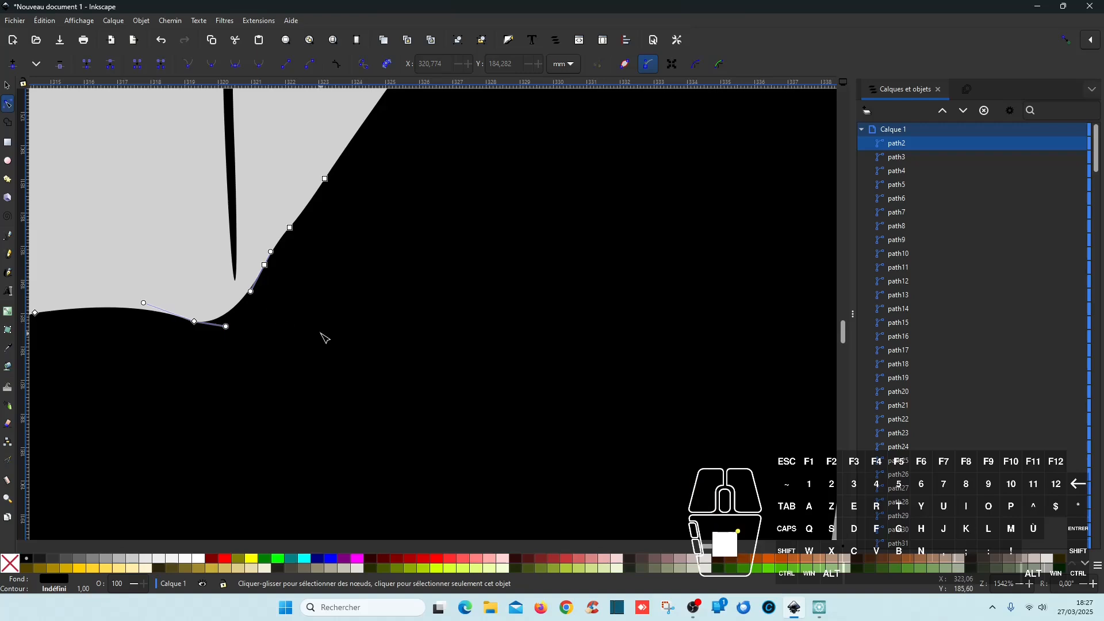
- Rename the crow path as corbeau
{"action": "scroll", "coordinate": [368, 317], "scroll_direction": "down", "scroll_amount": 3}
{"action": "scroll", "coordinate": [363, 315], "scroll_direction": "down", "scroll_amount": 4}
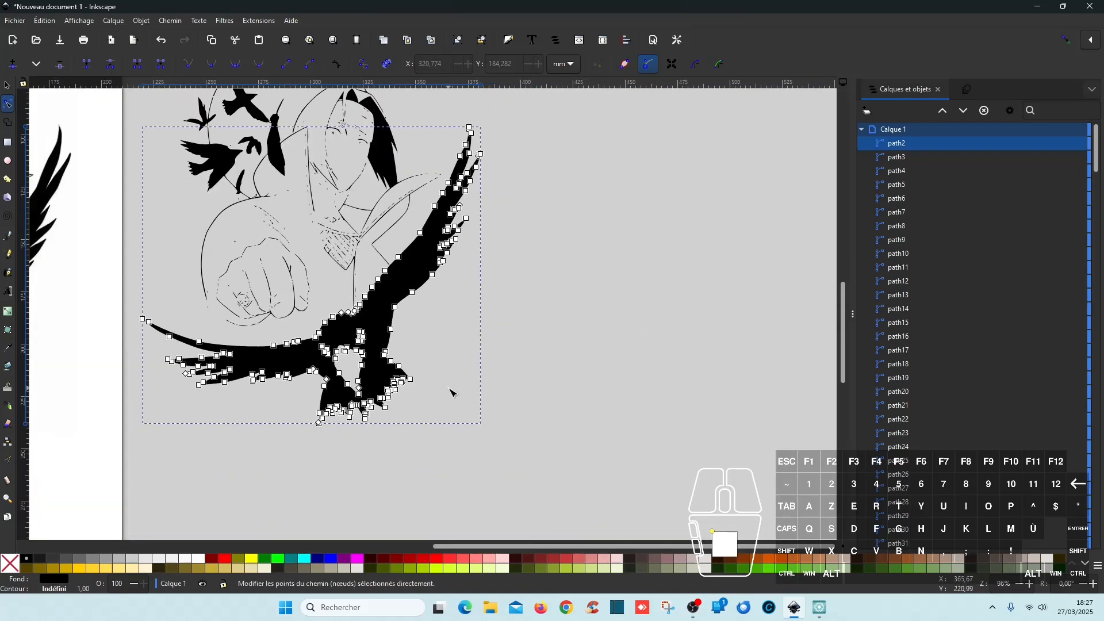
{"action": "left_click", "coordinate": [904, 144]}
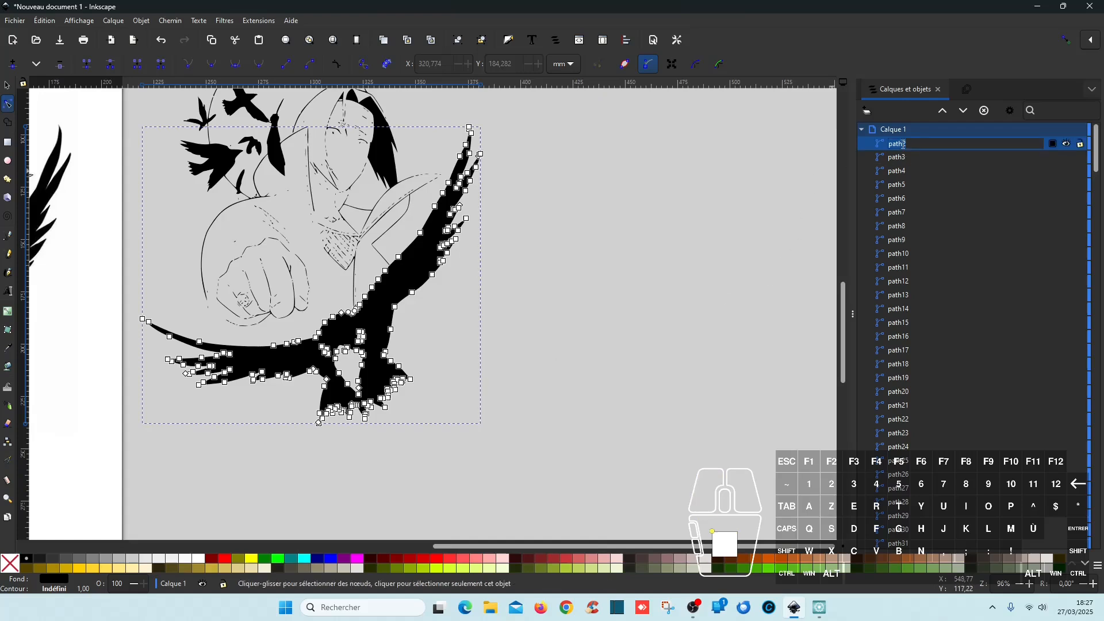
{"action": "type", "text": "corbeau"}
{"action": "key", "text": "Return"}
- Save the document as manga in SVG Inkscape format in the Motifs folder of Mon Drive
{"action": "key", "text": "ctrl"}
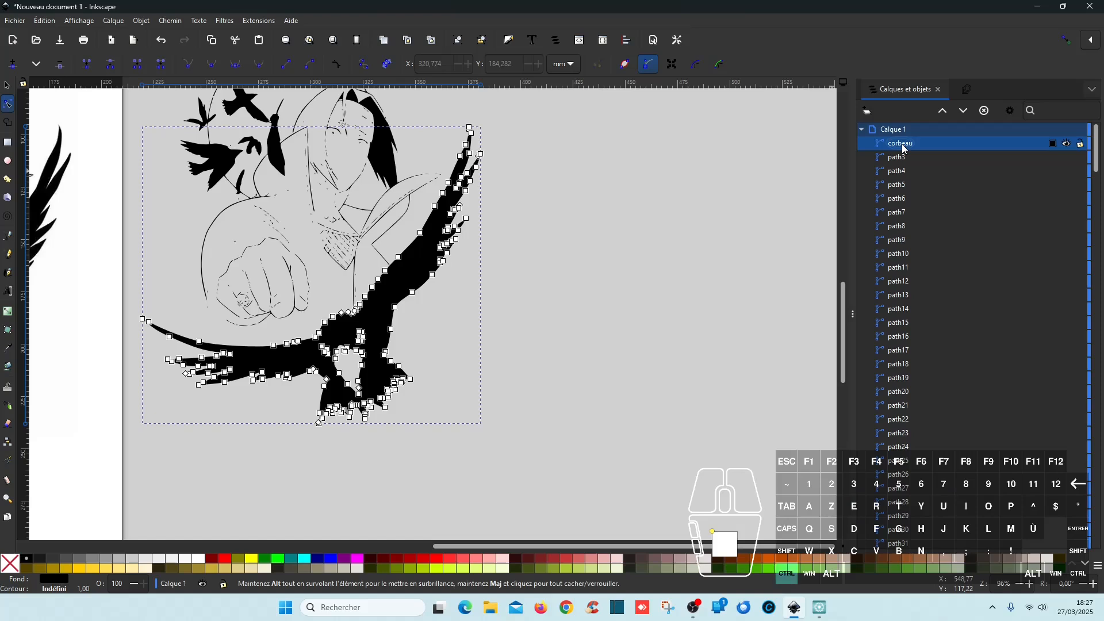
{"action": "key", "text": "ctrl+s"}
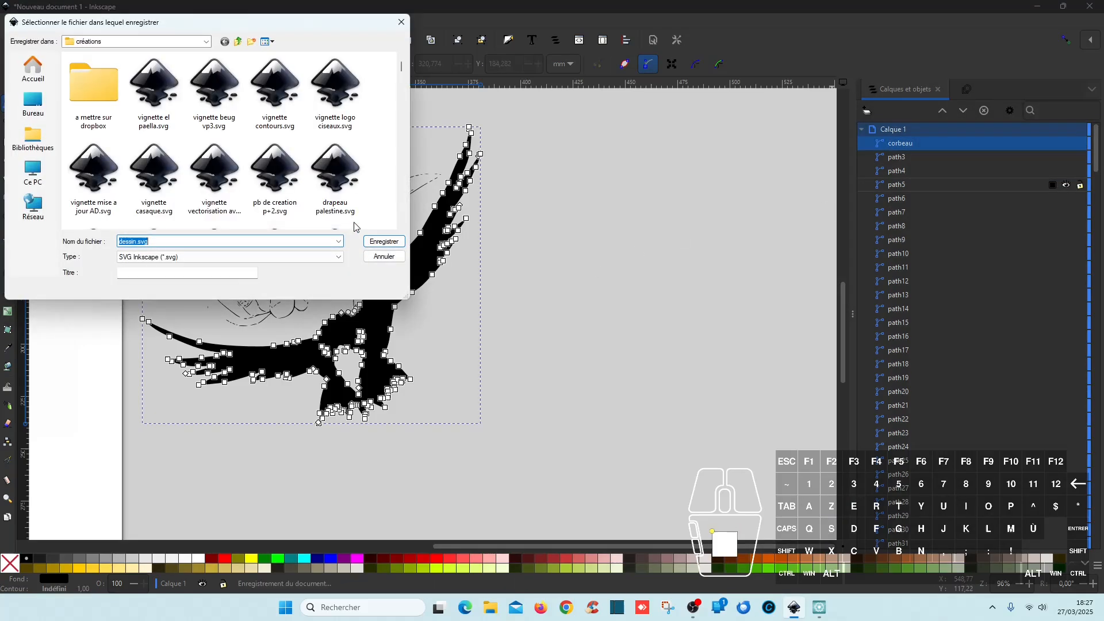
{"action": "left_click", "coordinate": [39, 85]}
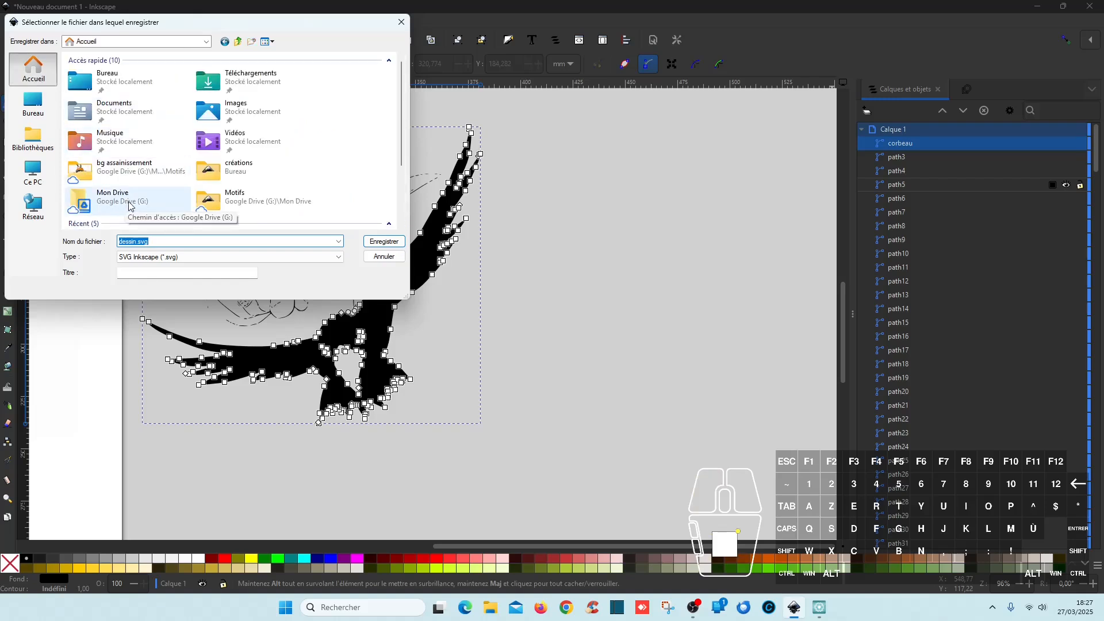
{"action": "double_click", "coordinate": [268, 200]}
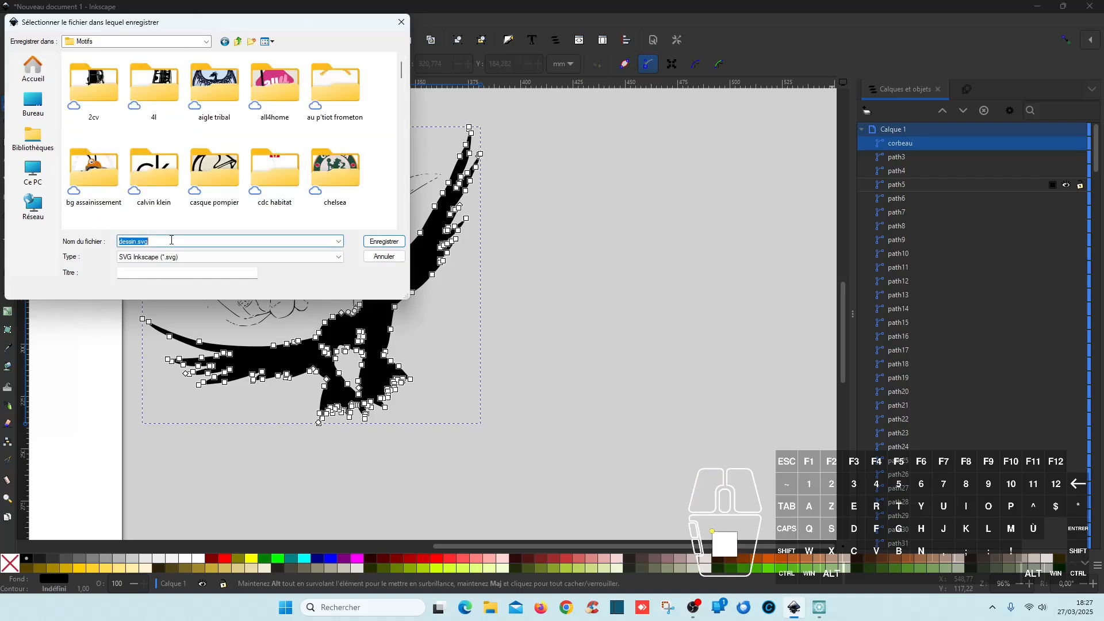
{"action": "type", "text": "manga"}
{"action": "key", "text": "Return"}
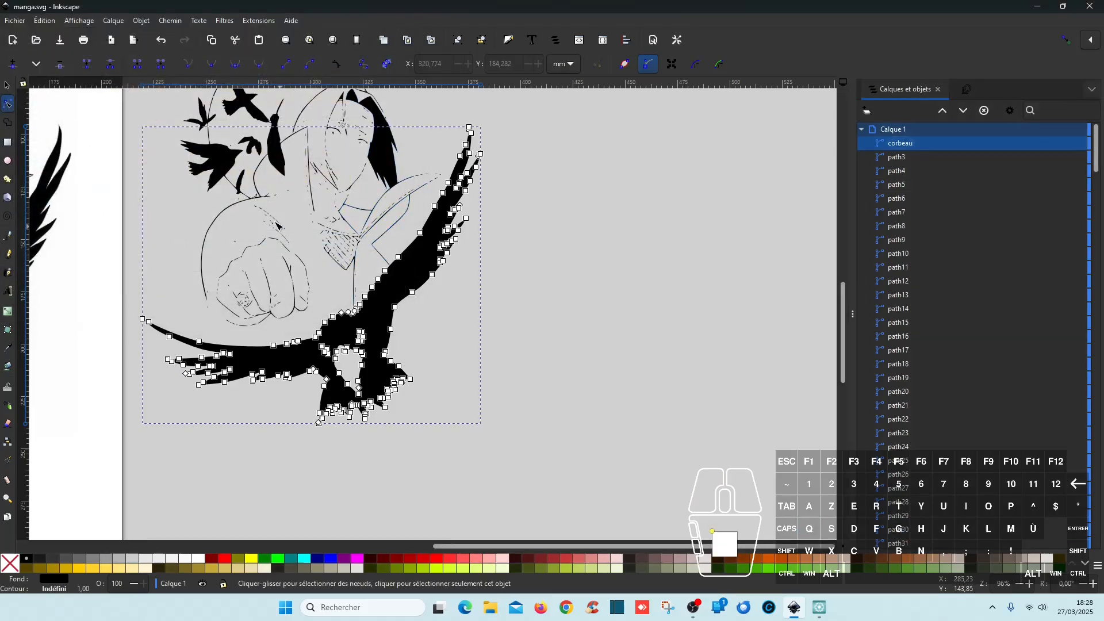
- Select the path of the small birds and delete the nodes of the sleeve line curving around the fist
{"action": "left_click", "coordinate": [230, 166]}
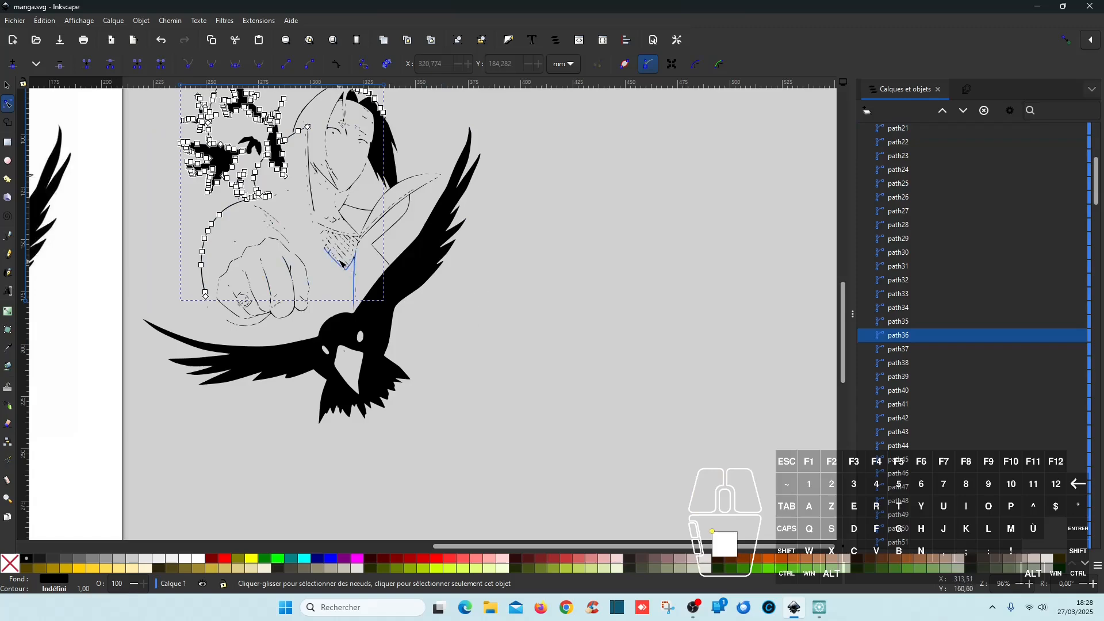
{"action": "scroll", "coordinate": [342, 263], "scroll_direction": "up", "scroll_amount": 6}
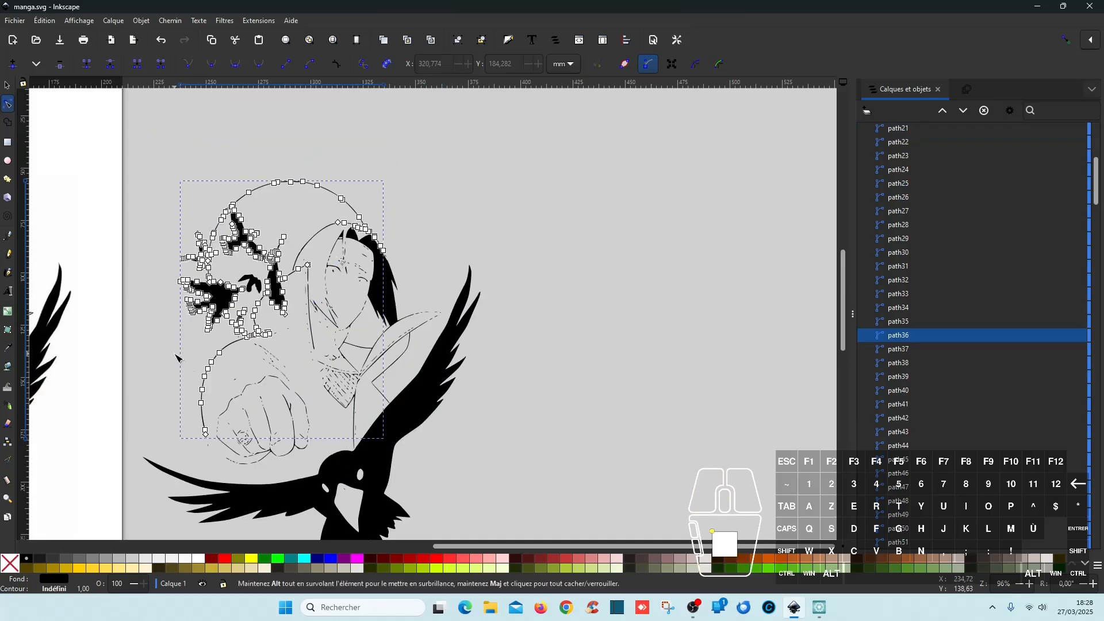
{"action": "left_click_drag", "start_coordinate": [171, 344], "coordinate": [290, 447]}
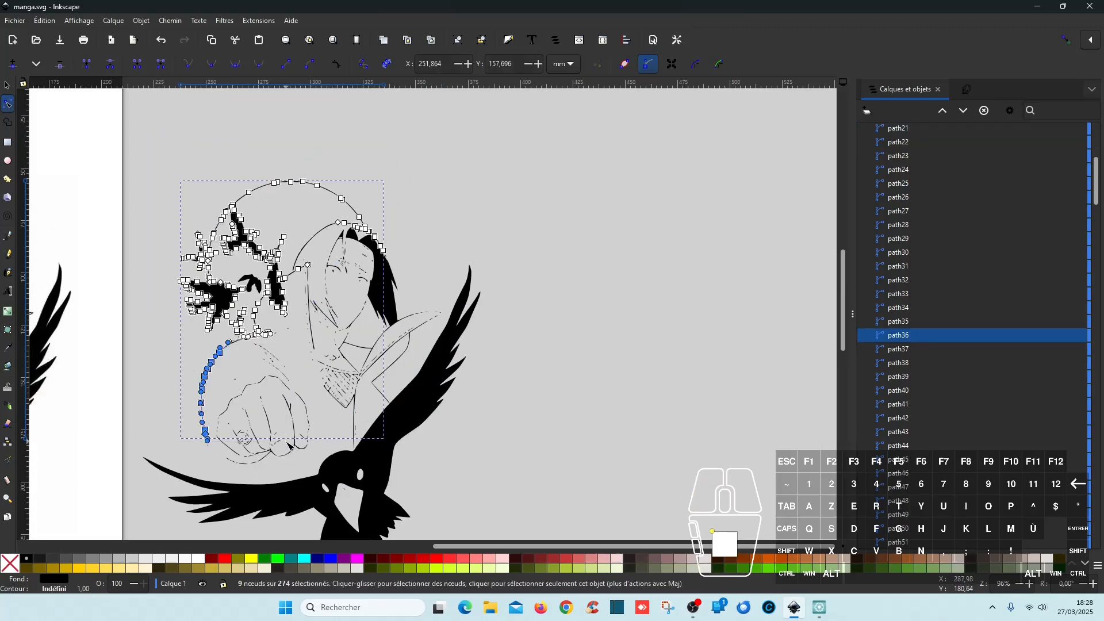
{"action": "key", "text": "Delete"}
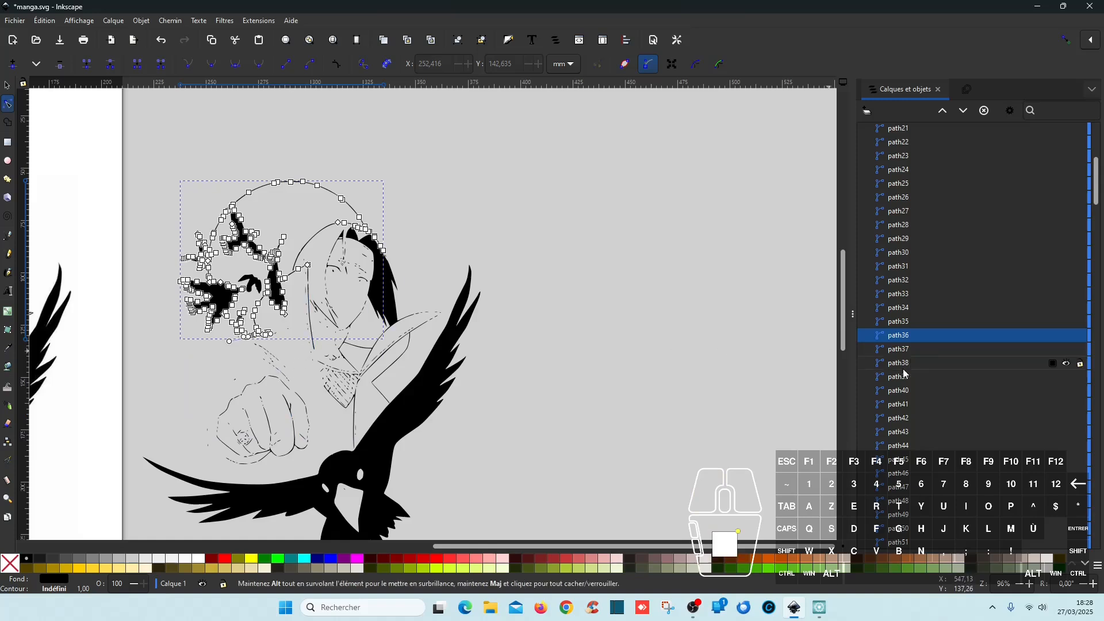
- Rename the path of the small birds as oiseaux
{"action": "double_click", "coordinate": [906, 338]}
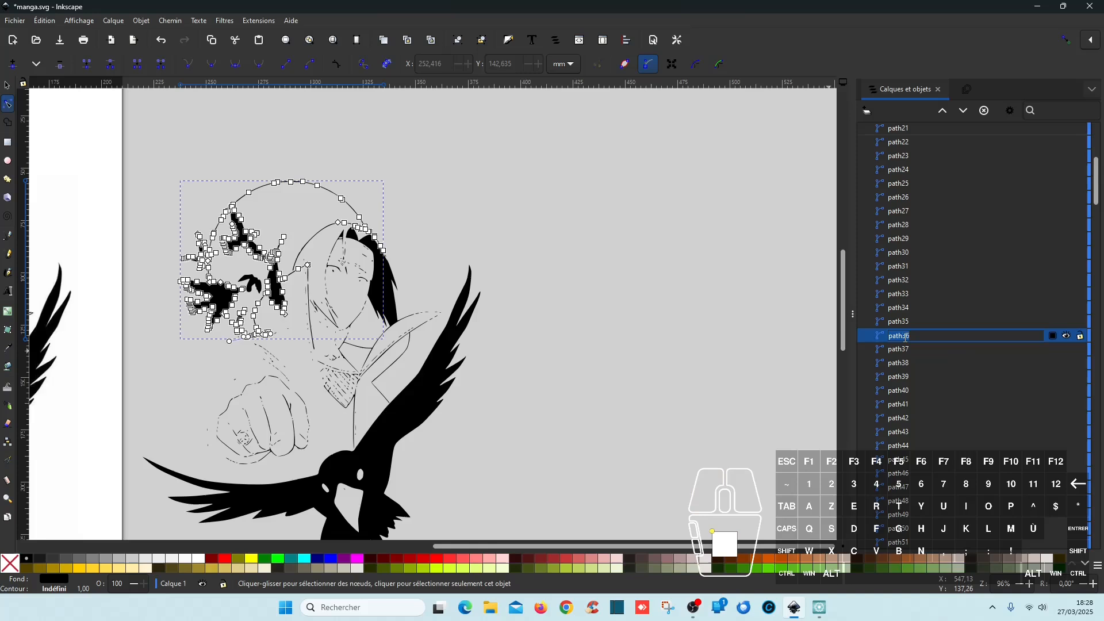
{"action": "type", "text": "oiseaux"}
{"action": "key", "text": "Return"}
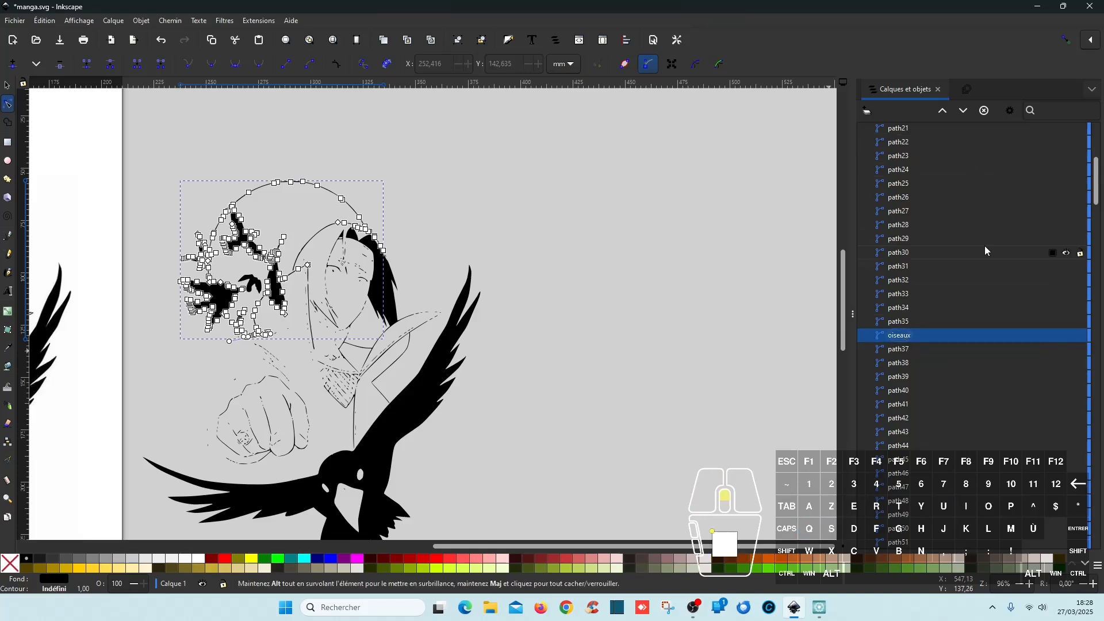
- Delete all the paths listed between corbeau and oiseaux, from path3 through path35
{"action": "left_click", "coordinate": [920, 158]}
{"action": "scroll", "coordinate": [948, 222], "scroll_direction": "down", "scroll_amount": 10}
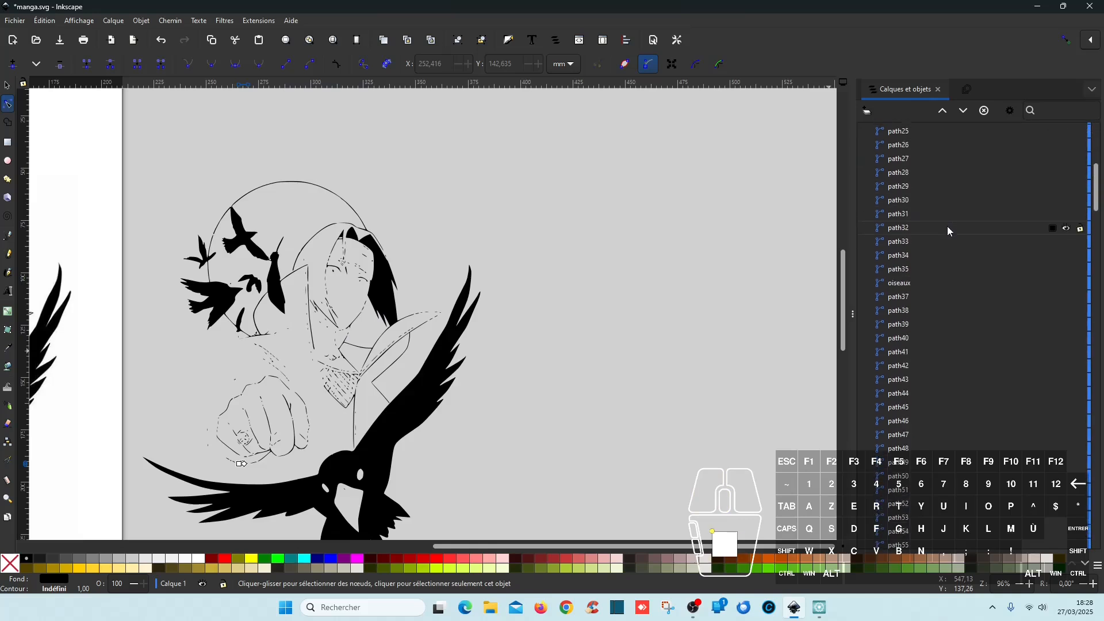
{"action": "scroll", "coordinate": [949, 231], "scroll_direction": "up", "scroll_amount": 8}
{"action": "scroll", "coordinate": [949, 232], "scroll_direction": "up", "scroll_amount": 4}
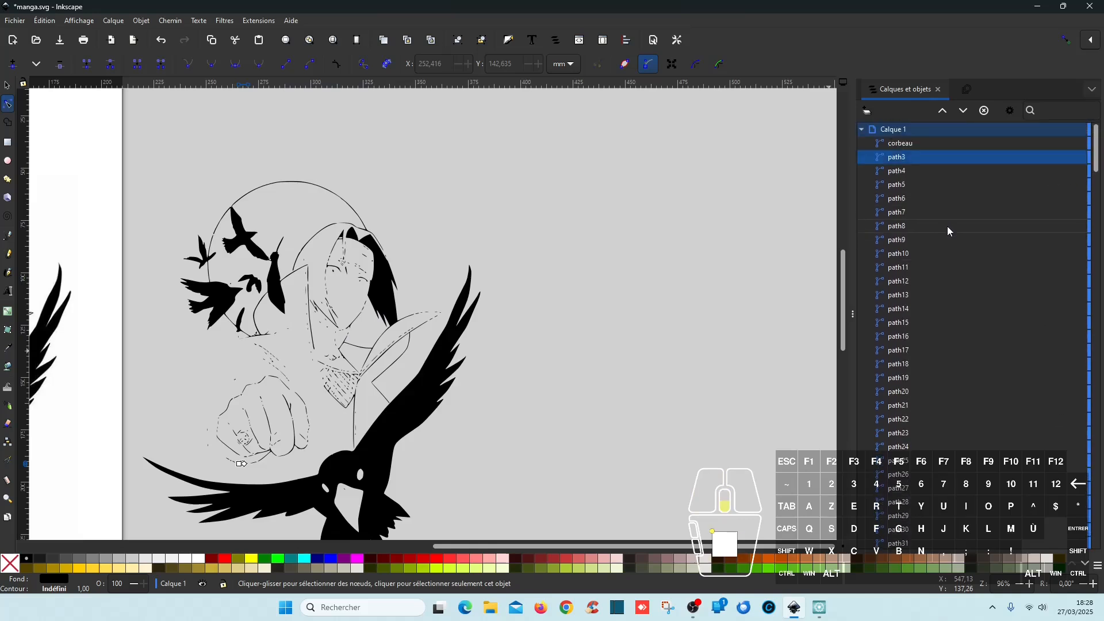
{"action": "scroll", "coordinate": [949, 231], "scroll_direction": "down", "scroll_amount": 1}
{"action": "scroll", "coordinate": [949, 231], "scroll_direction": "up", "scroll_amount": 1}
{"action": "scroll", "coordinate": [948, 227], "scroll_direction": "down", "scroll_amount": 8}
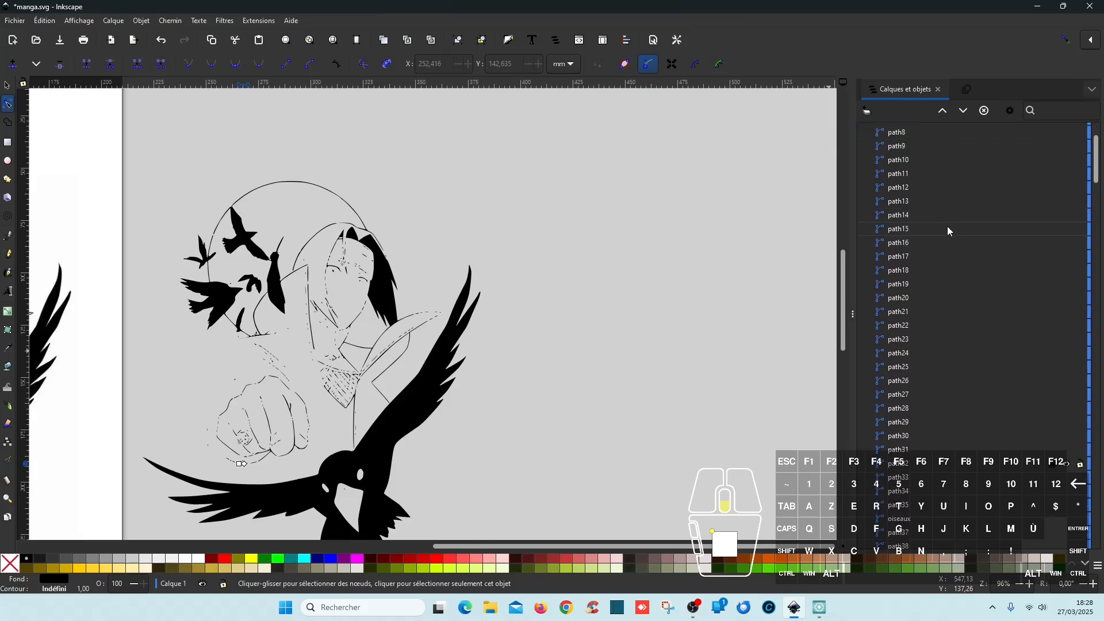
{"action": "scroll", "coordinate": [949, 231], "scroll_direction": "up", "scroll_amount": 3}
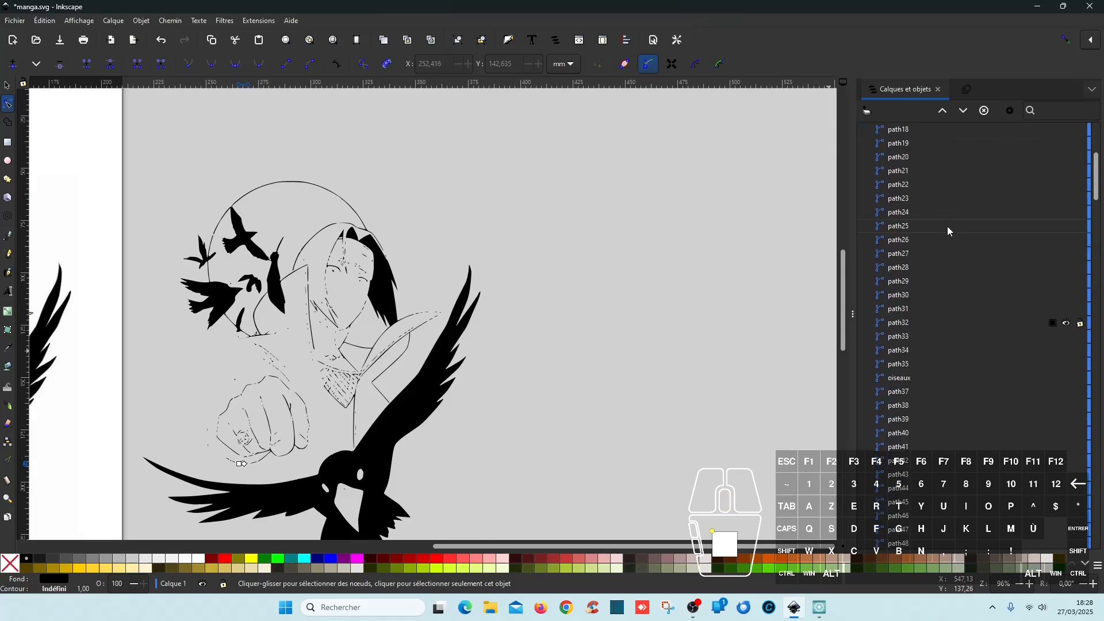
{"action": "left_click", "coordinate": [909, 365], "text": "shift"}
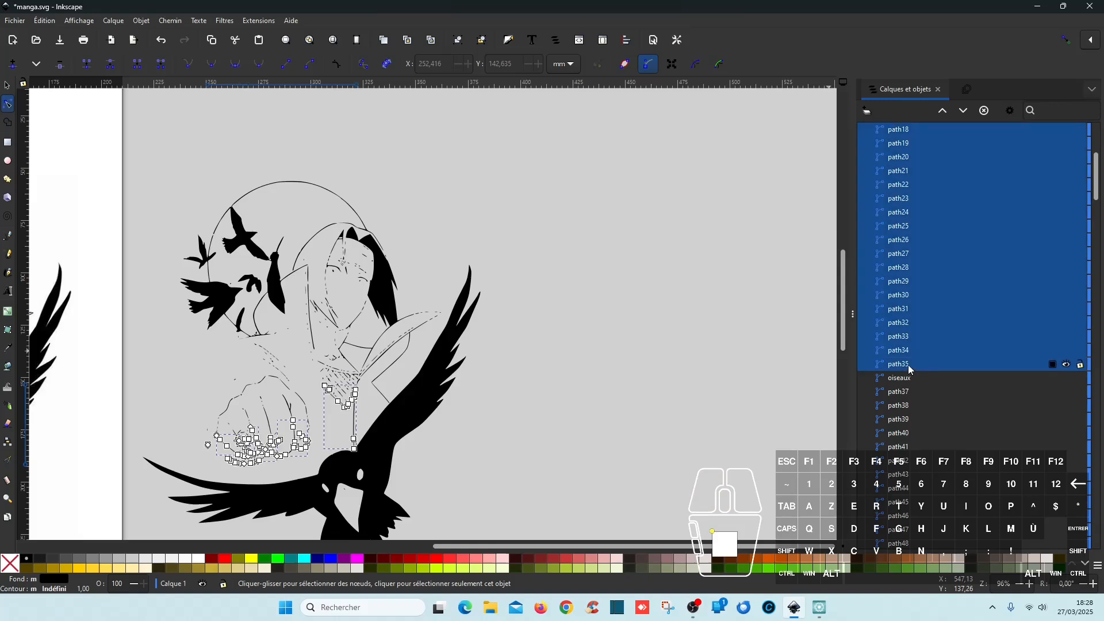
{"action": "key", "text": "Delete"}
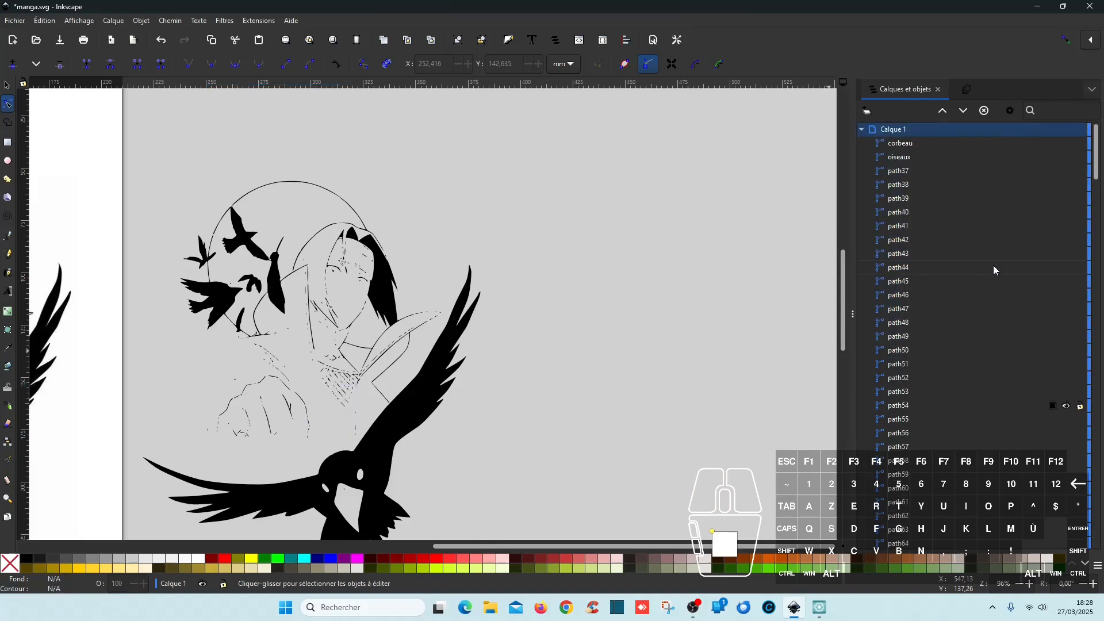
- Delete all remaining character paths from path37 through path256, keeping only corbeau, oiseaux and image1
{"action": "left_click", "coordinate": [923, 177]}
{"action": "scroll", "coordinate": [934, 253], "scroll_direction": "down", "scroll_amount": 8}
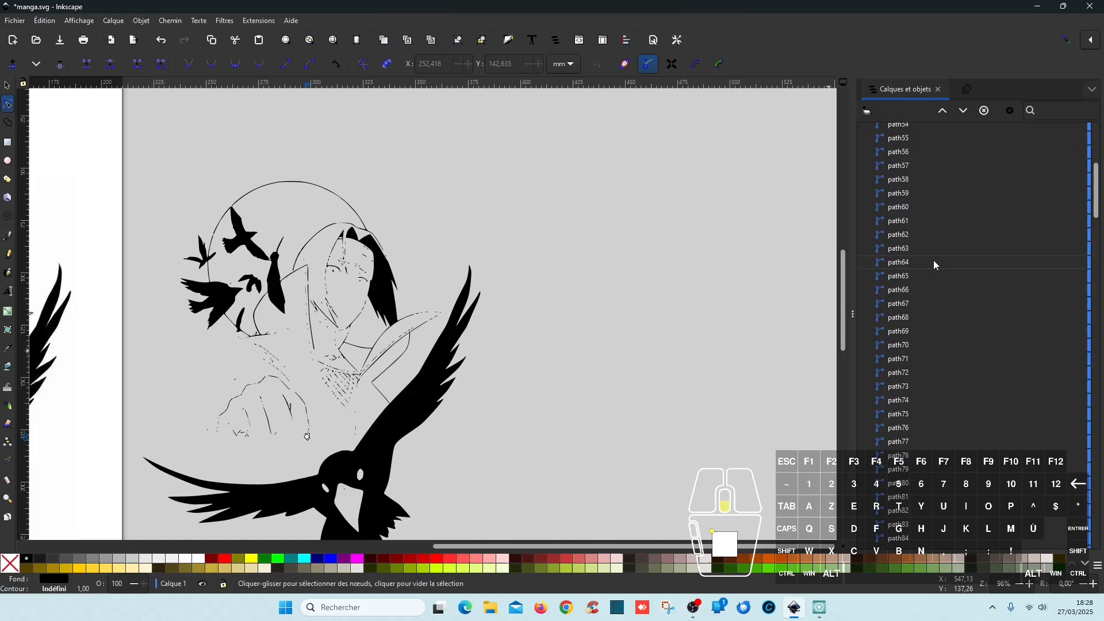
{"action": "scroll", "coordinate": [935, 262], "scroll_direction": "down", "scroll_amount": 18}
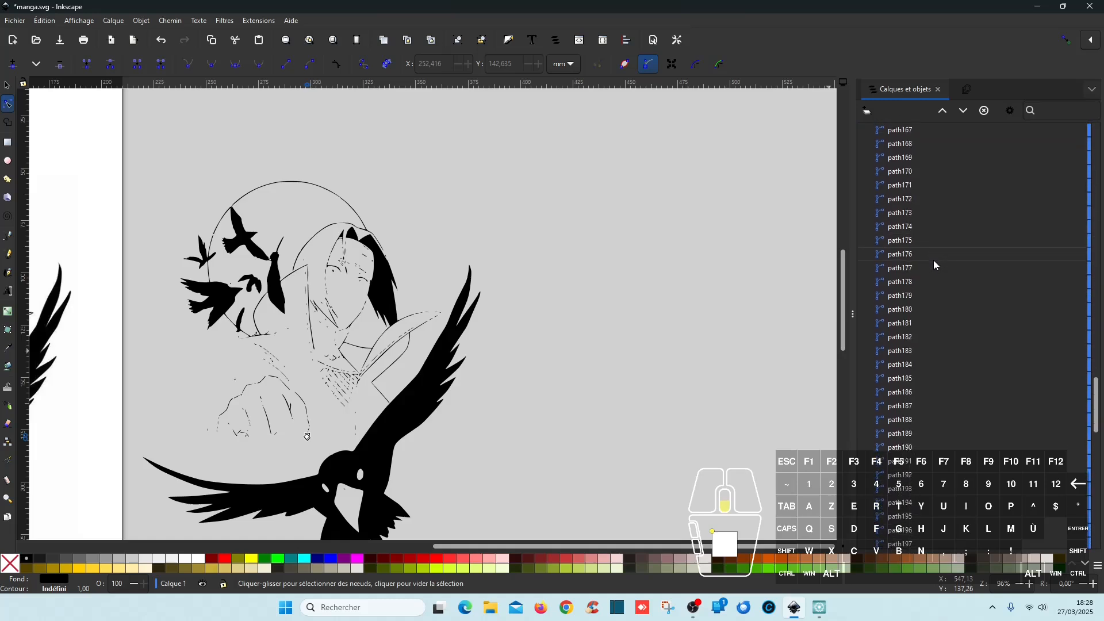
{"action": "scroll", "coordinate": [933, 260], "scroll_direction": "down", "scroll_amount": 6}
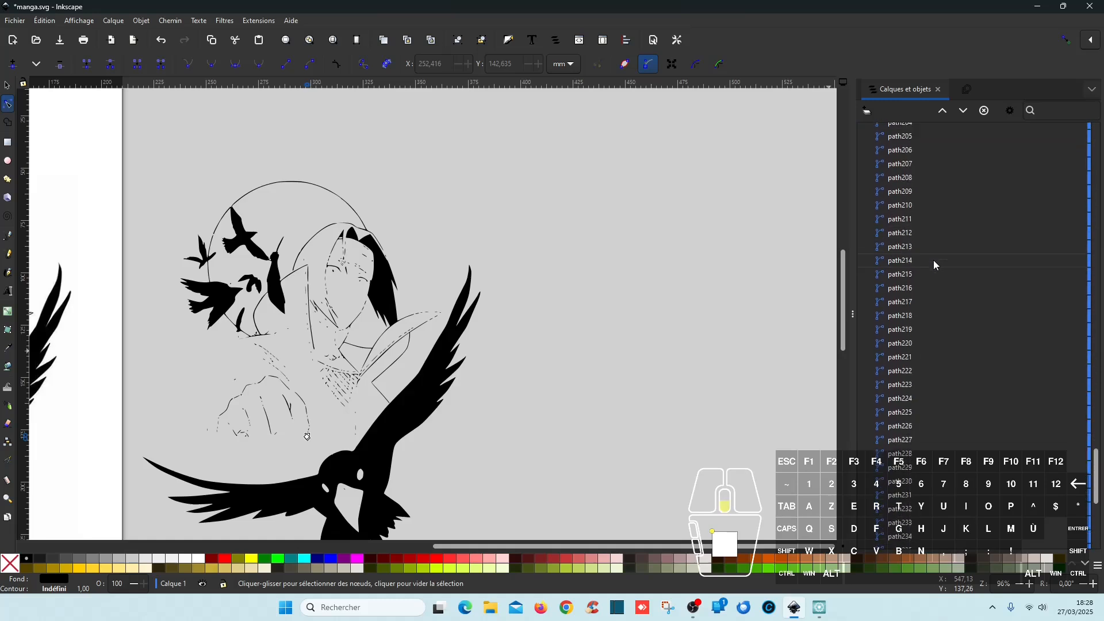
{"action": "scroll", "coordinate": [933, 260], "scroll_direction": "down", "scroll_amount": 4}
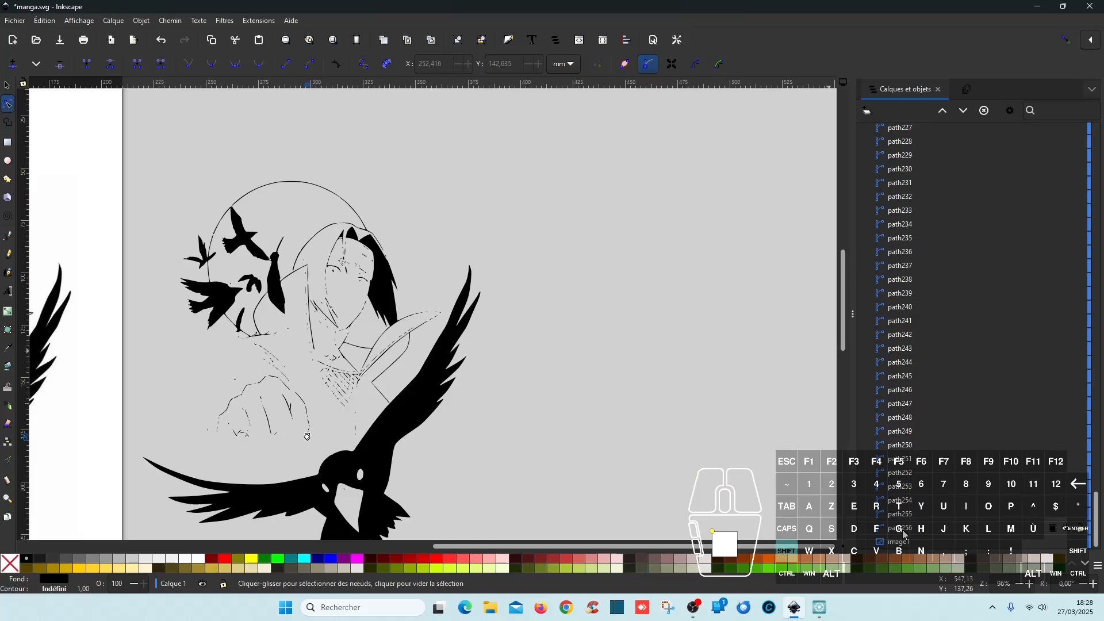
{"action": "left_click", "coordinate": [902, 530], "text": "shift"}
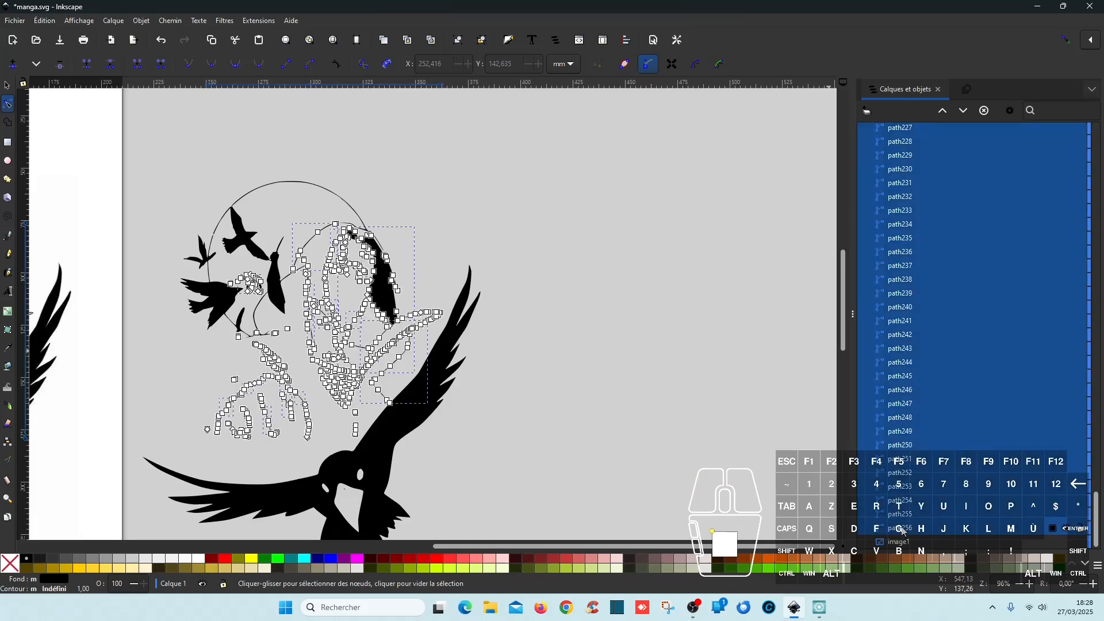
{"action": "key", "text": "Delete"}
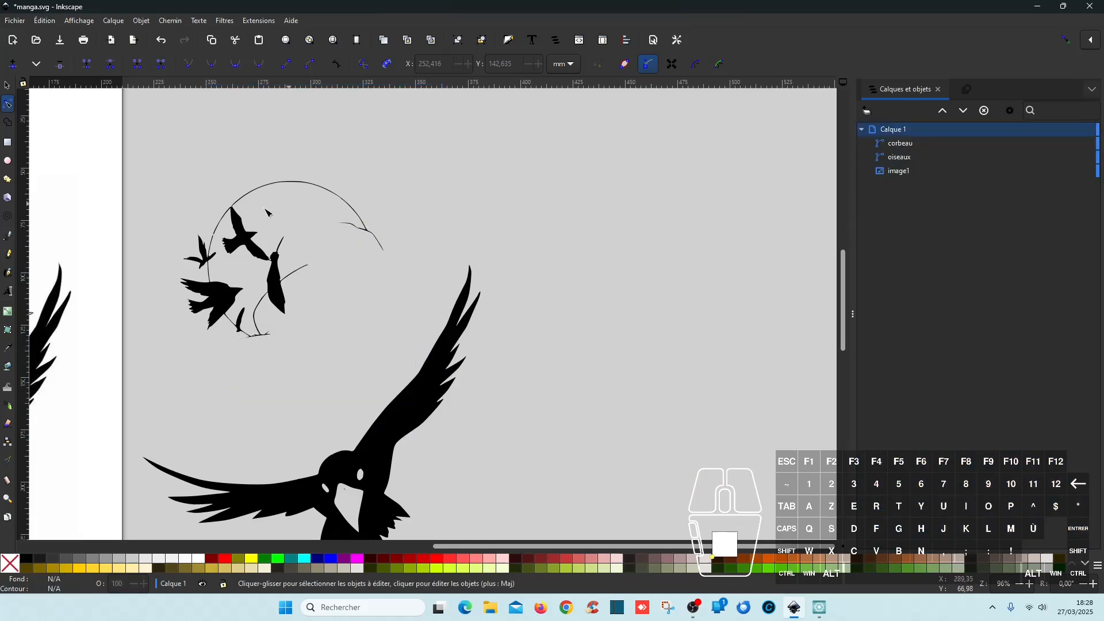
- Select the oiseaux path and delete the nodes of the circle's upper and right arc, including the loose strands at its end
{"action": "left_click", "coordinate": [256, 246]}
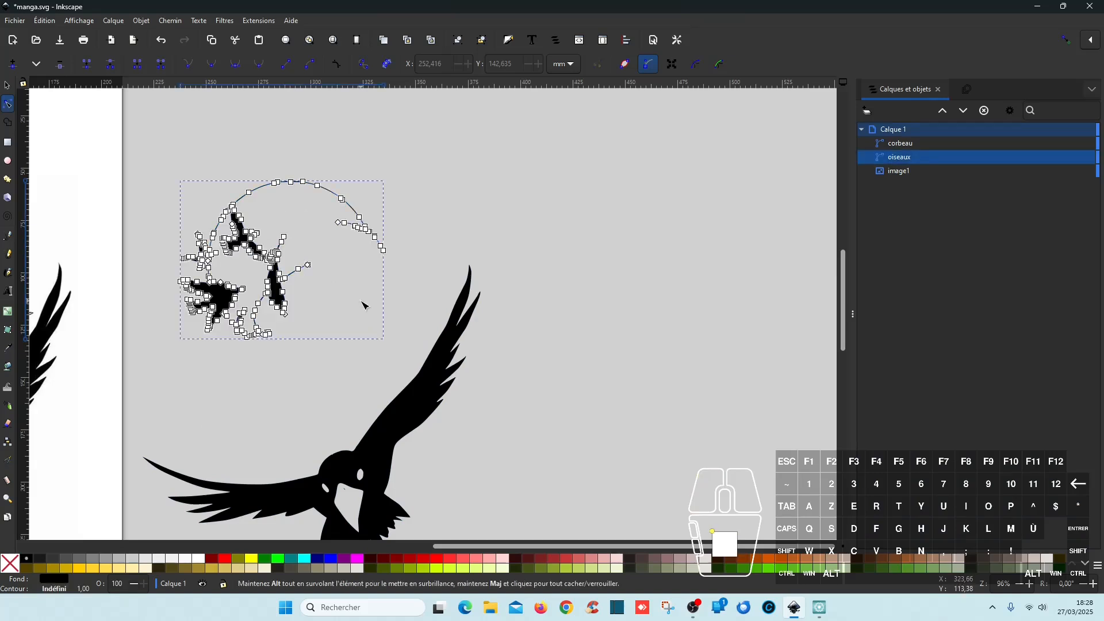
{"action": "left_click_drag", "start_coordinate": [406, 259], "coordinate": [323, 183]}
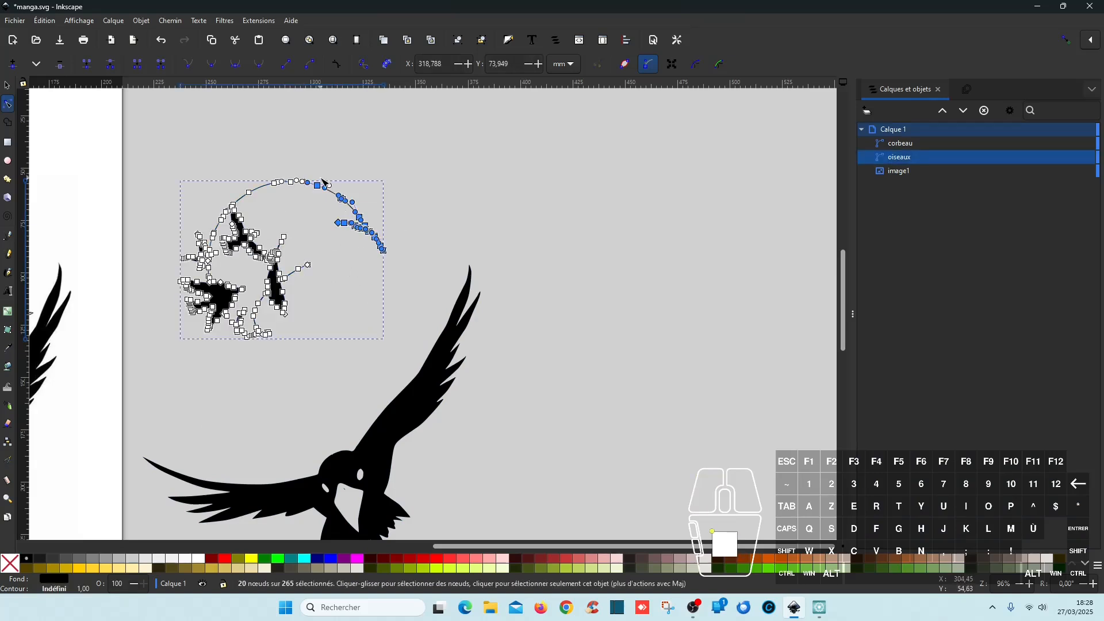
{"action": "key", "text": "Delete"}
{"action": "left_click_drag", "start_coordinate": [250, 172], "coordinate": [351, 185]}
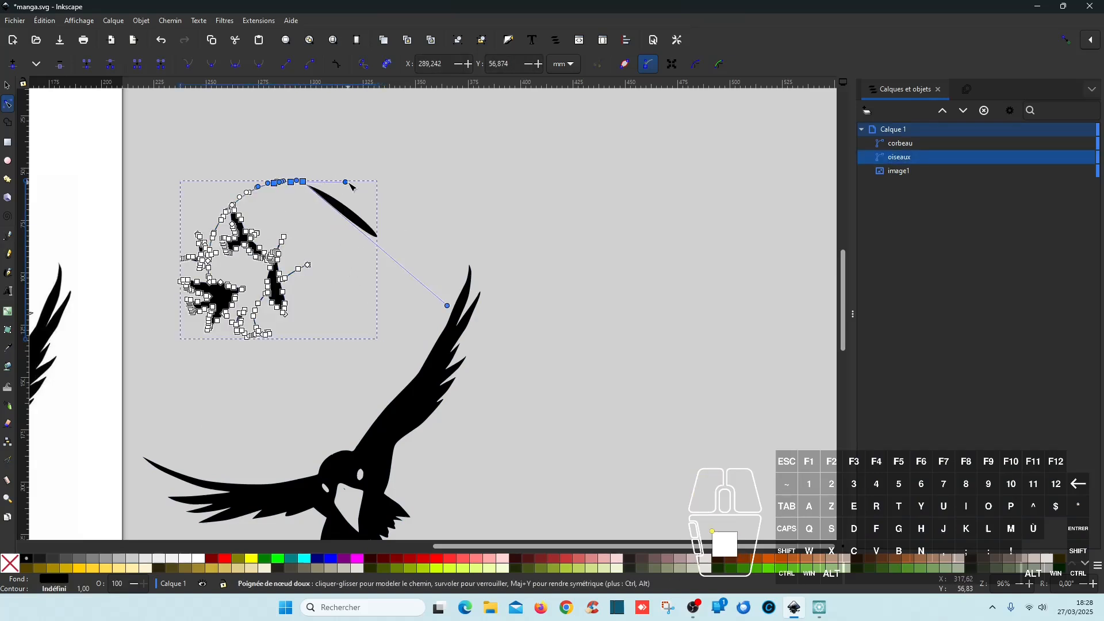
{"action": "key", "text": "Delete"}
- Try to delete the nodes of the thin line running beneath the lowest small birds in the oiseaux path
{"action": "scroll", "coordinate": [251, 249], "scroll_direction": "up", "scroll_amount": 2}
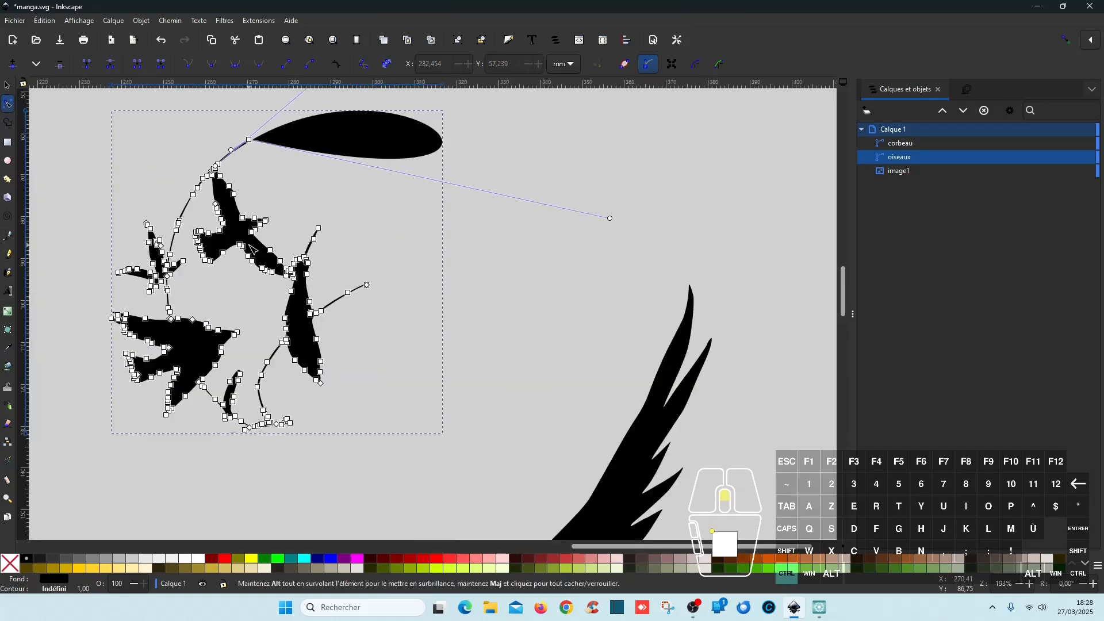
{"action": "scroll", "coordinate": [251, 249], "scroll_direction": "up", "scroll_amount": 2}
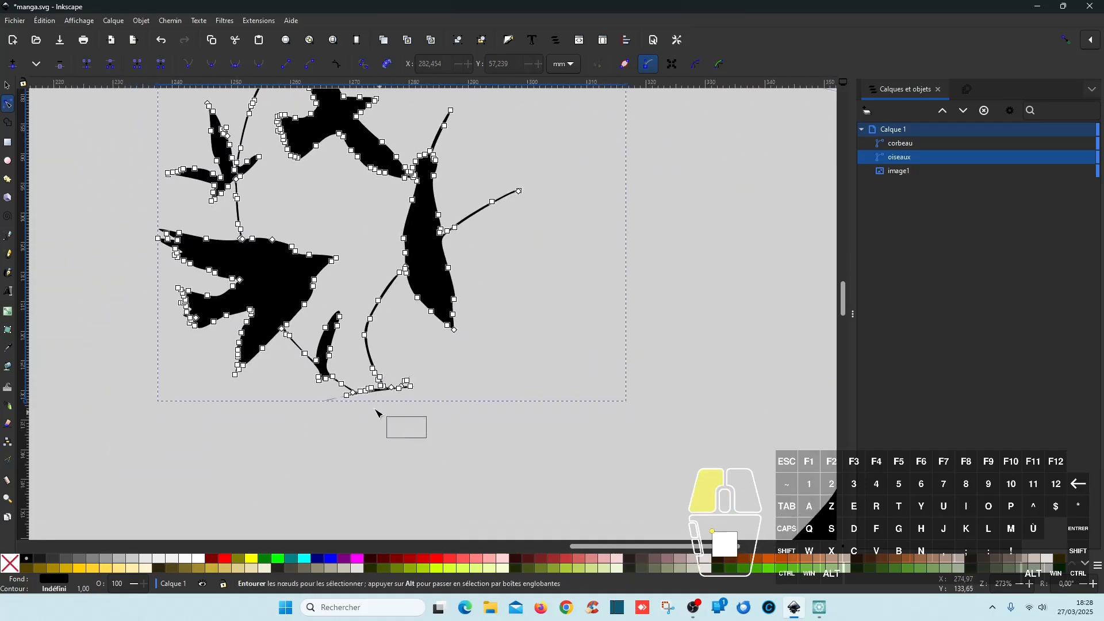
{"action": "left_click_drag", "start_coordinate": [377, 412], "coordinate": [341, 365]}
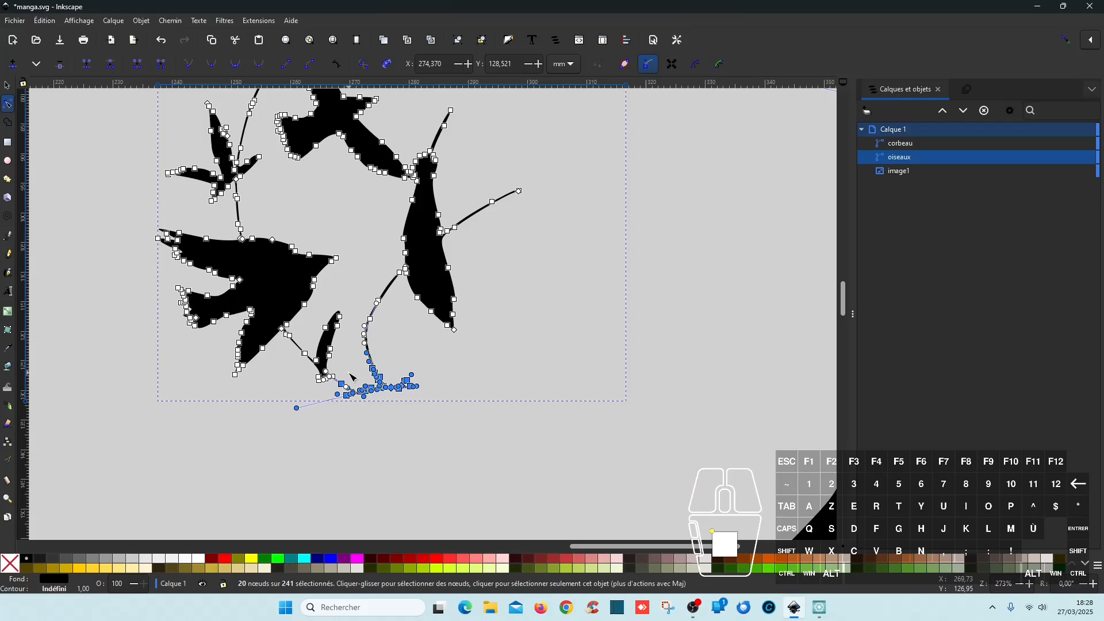
{"action": "key", "text": "Delete"}
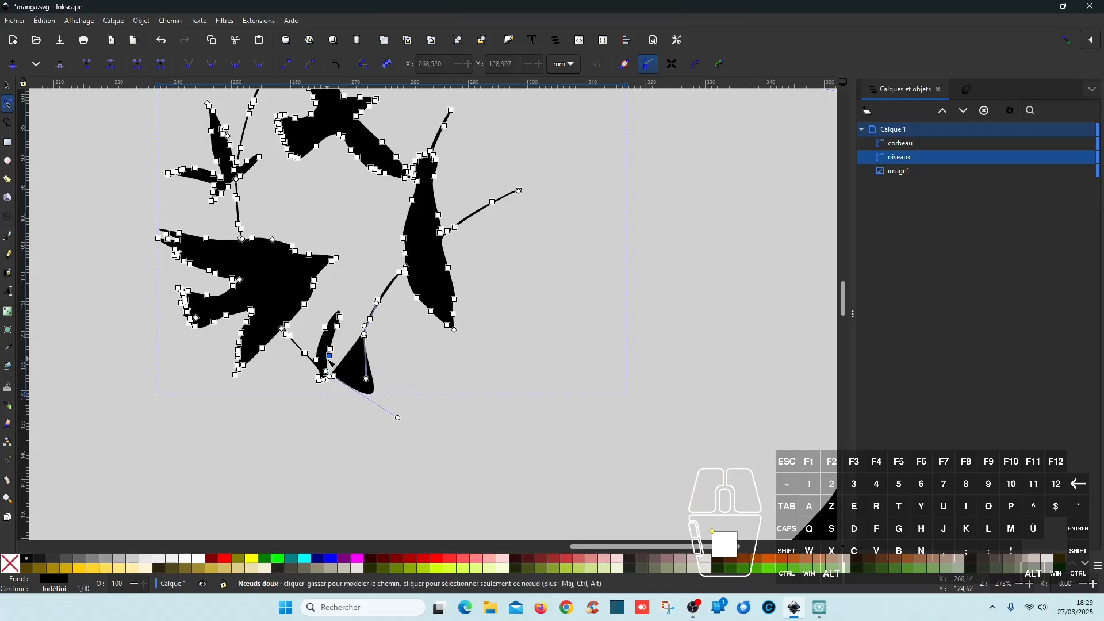
{"action": "key", "text": "ctrl+z"}
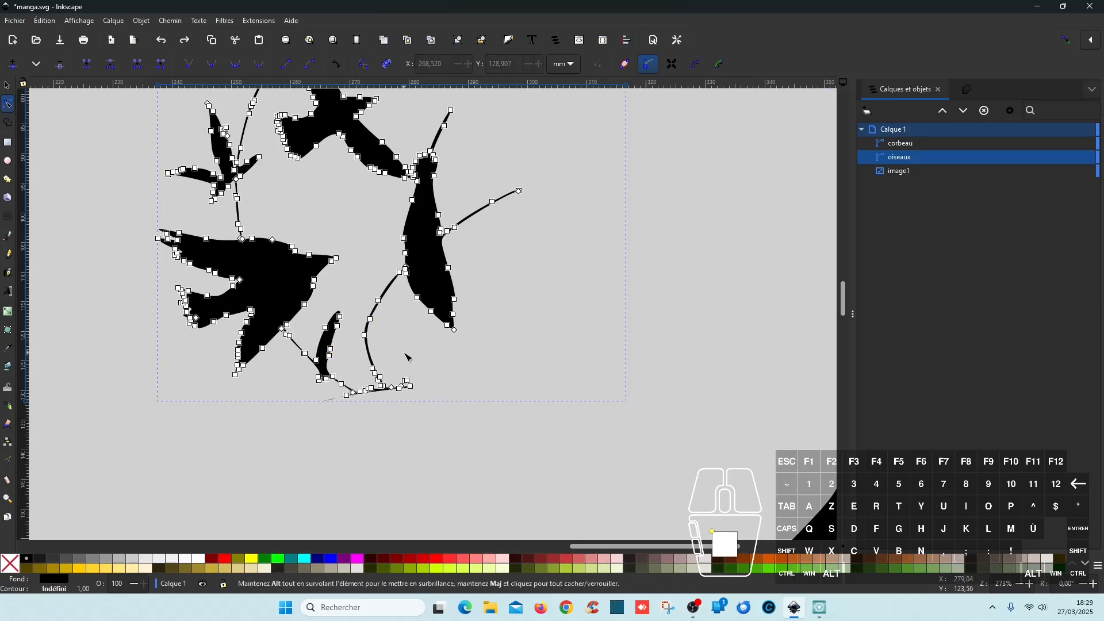
{"action": "left_click", "coordinate": [529, 295]}
- Start a straight-segment Bézier outline beside the large bird's upper wing, cutting across the thin circle line where it meets the bird's back
{"action": "scroll", "coordinate": [542, 296], "scroll_direction": "down", "scroll_amount": 4}
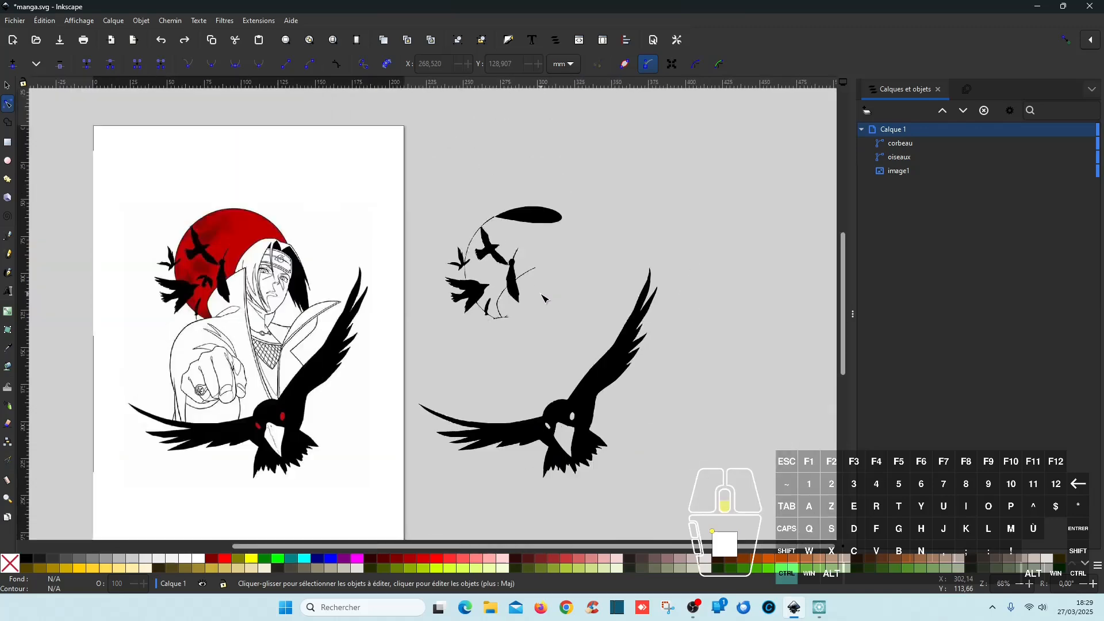
{"action": "scroll", "coordinate": [542, 296], "scroll_direction": "up", "scroll_amount": 4}
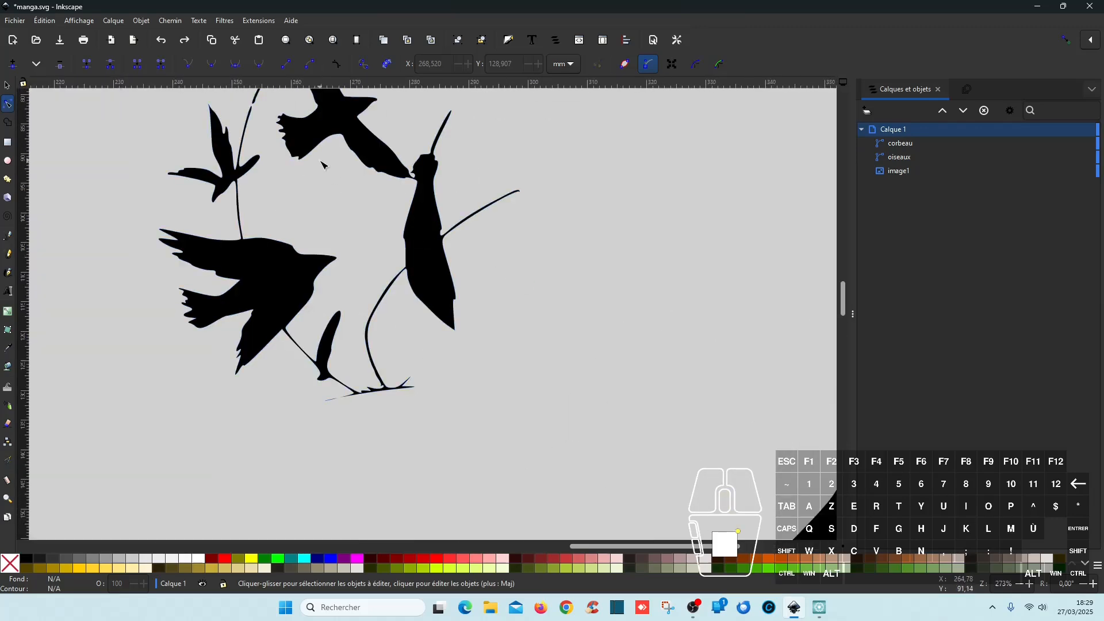
{"action": "scroll", "coordinate": [331, 162], "scroll_direction": "up", "scroll_amount": 5}
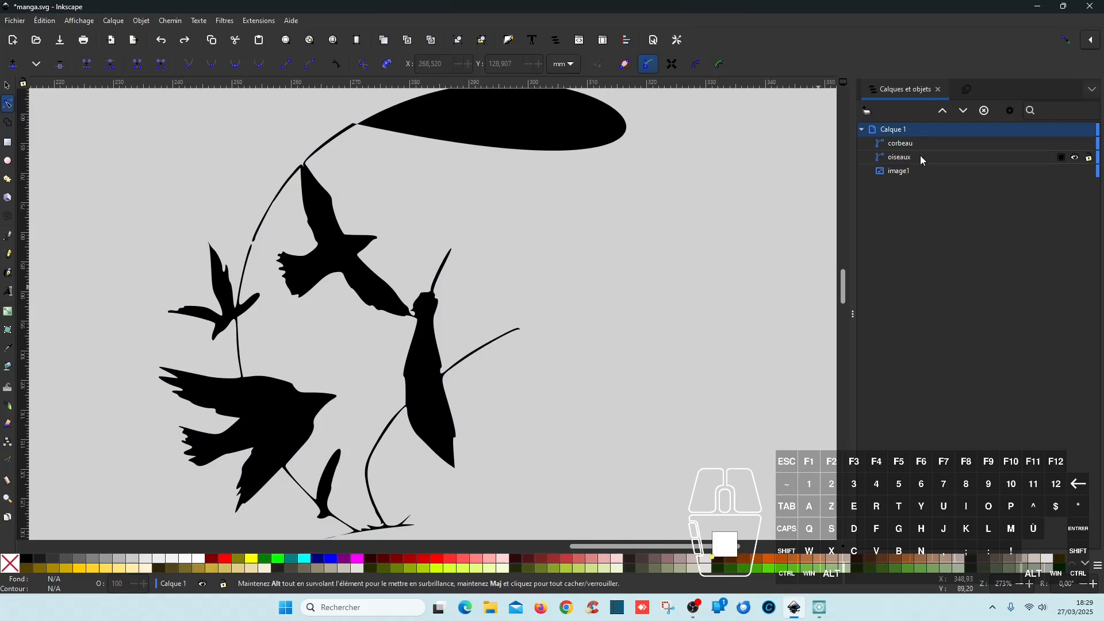
{"action": "scroll", "coordinate": [481, 315], "scroll_direction": "down", "scroll_amount": 1}
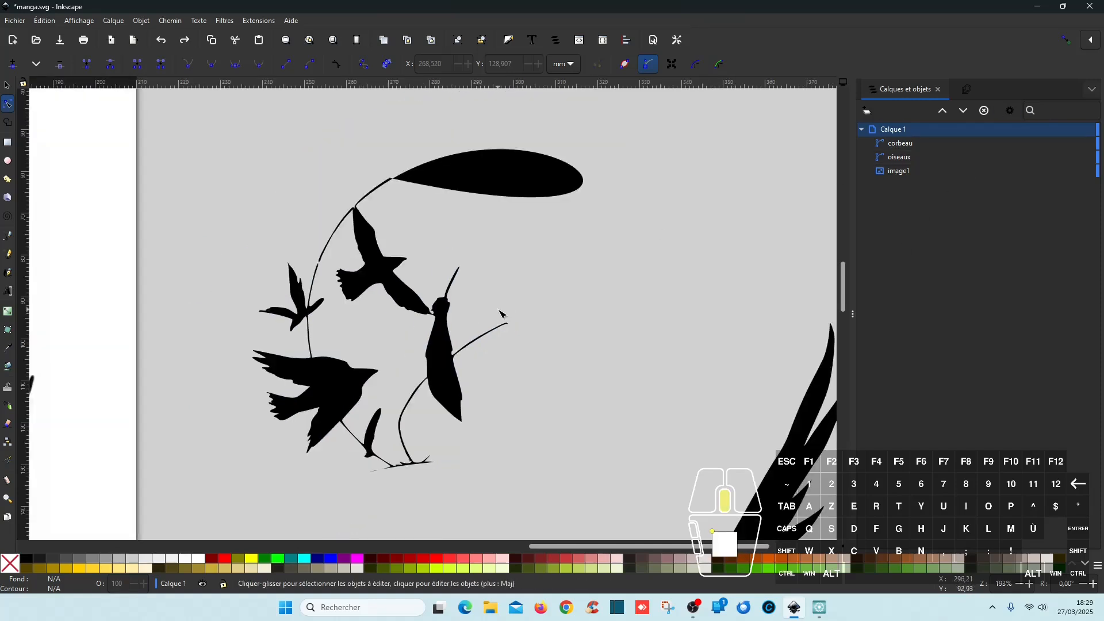
{"action": "scroll", "coordinate": [504, 313], "scroll_direction": "down", "scroll_amount": 1}
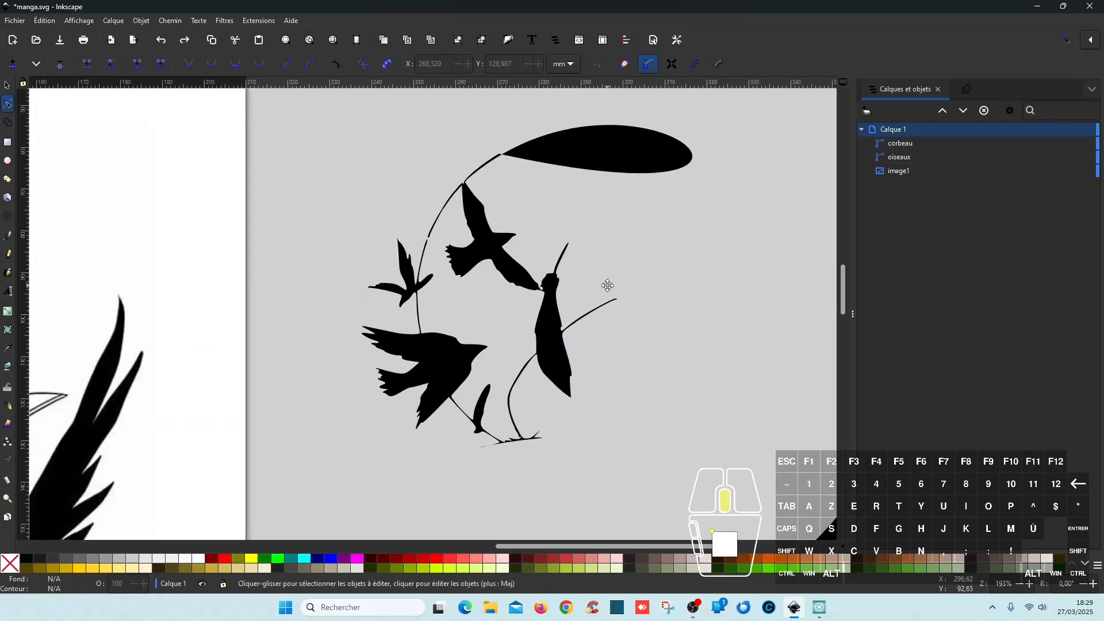
{"action": "left_click", "coordinate": [9, 235]}
{"action": "left_click", "coordinate": [348, 316]}
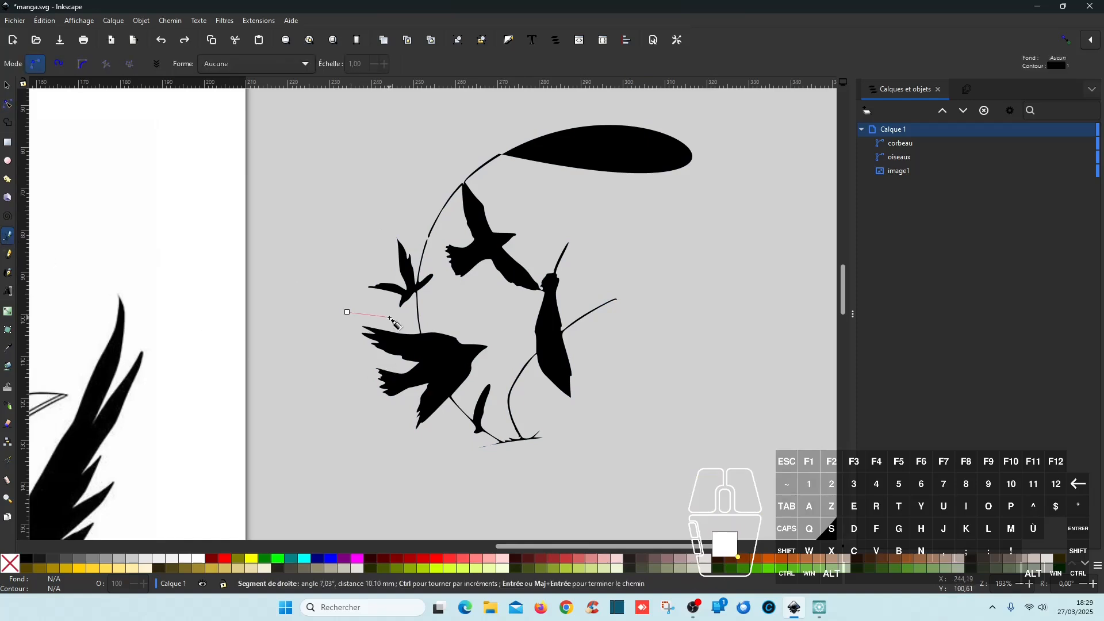
{"action": "scroll", "coordinate": [419, 330], "scroll_direction": "up", "scroll_amount": 7}
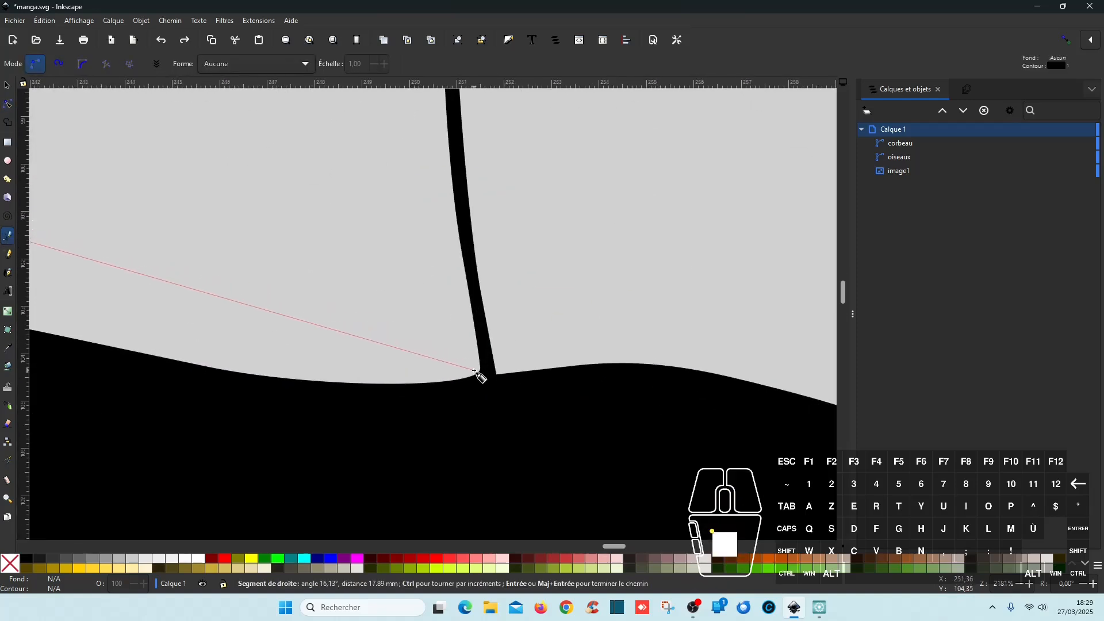
{"action": "left_click", "coordinate": [478, 373]}
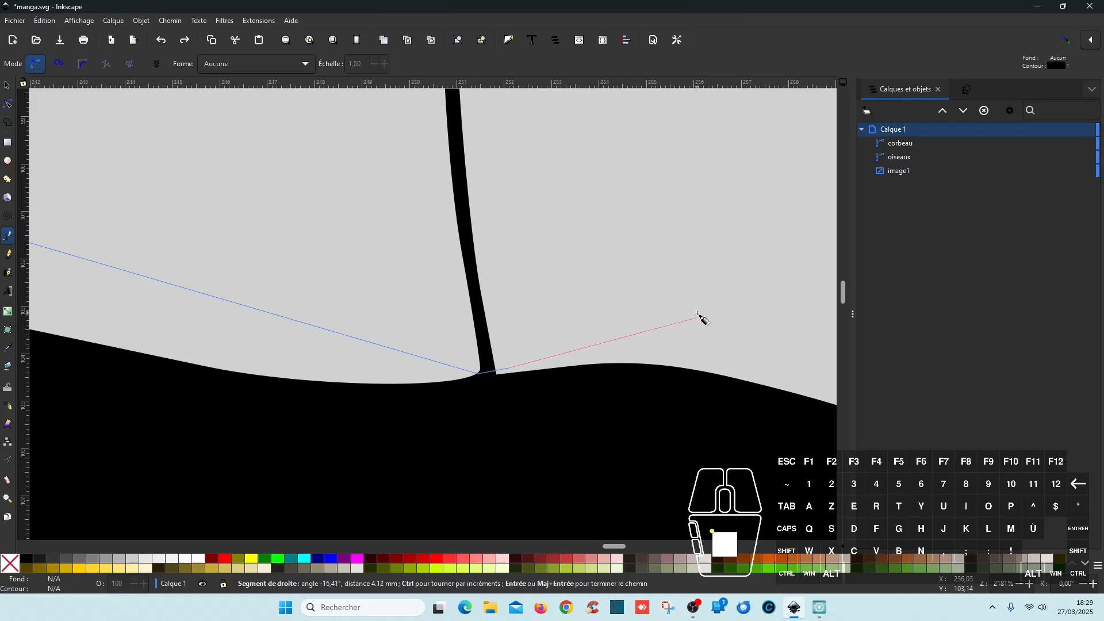
- Continue the outline around the large bird's beak and belly, cutting across the thin line attached to its underside
{"action": "scroll", "coordinate": [698, 316], "scroll_direction": "down", "scroll_amount": 4}
{"action": "left_click", "coordinate": [779, 298]}
{"action": "scroll", "coordinate": [724, 300], "scroll_direction": "right", "scroll_amount": 8}
{"action": "scroll", "coordinate": [724, 300], "scroll_direction": "down", "scroll_amount": 4}
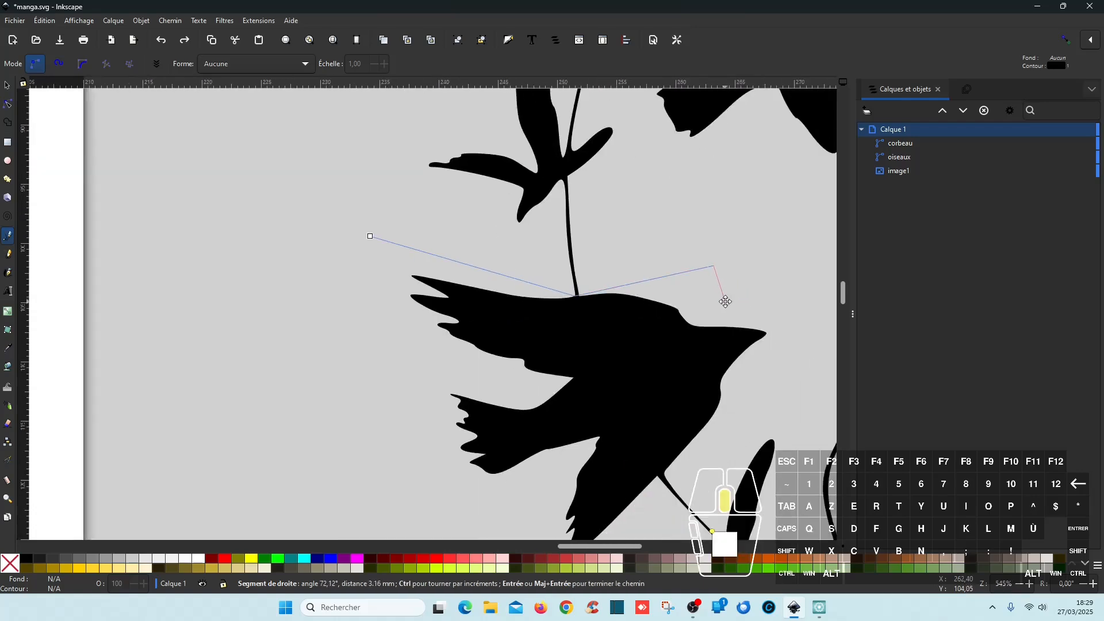
{"action": "left_click", "coordinate": [697, 267]}
{"action": "left_click", "coordinate": [628, 364]}
{"action": "left_click", "coordinate": [570, 409]}
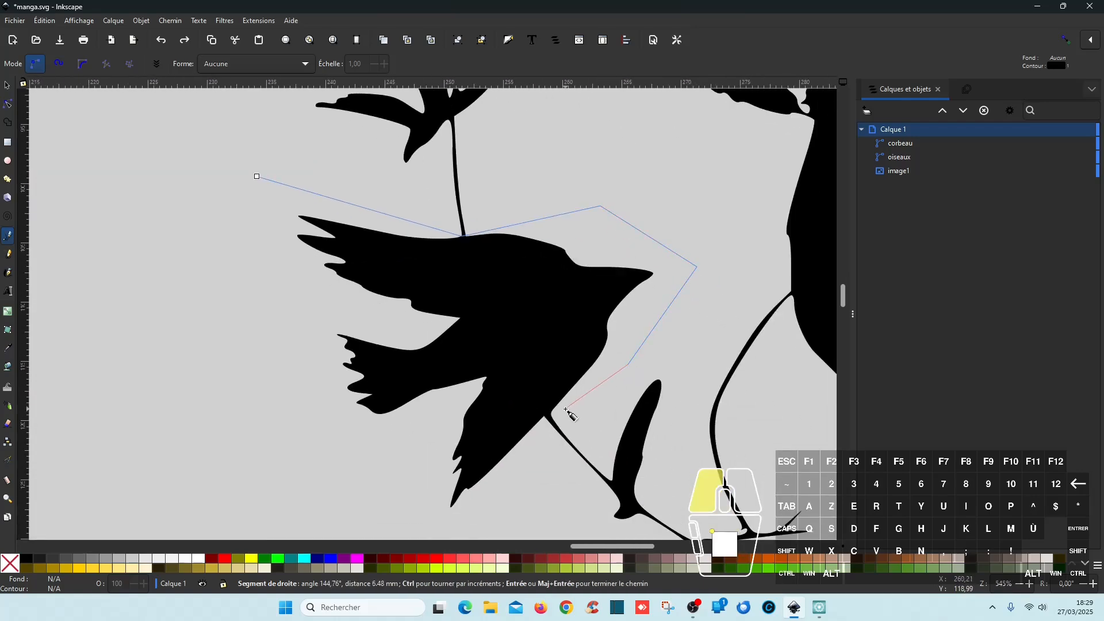
{"action": "scroll", "coordinate": [561, 424], "scroll_direction": "up", "scroll_amount": 7}
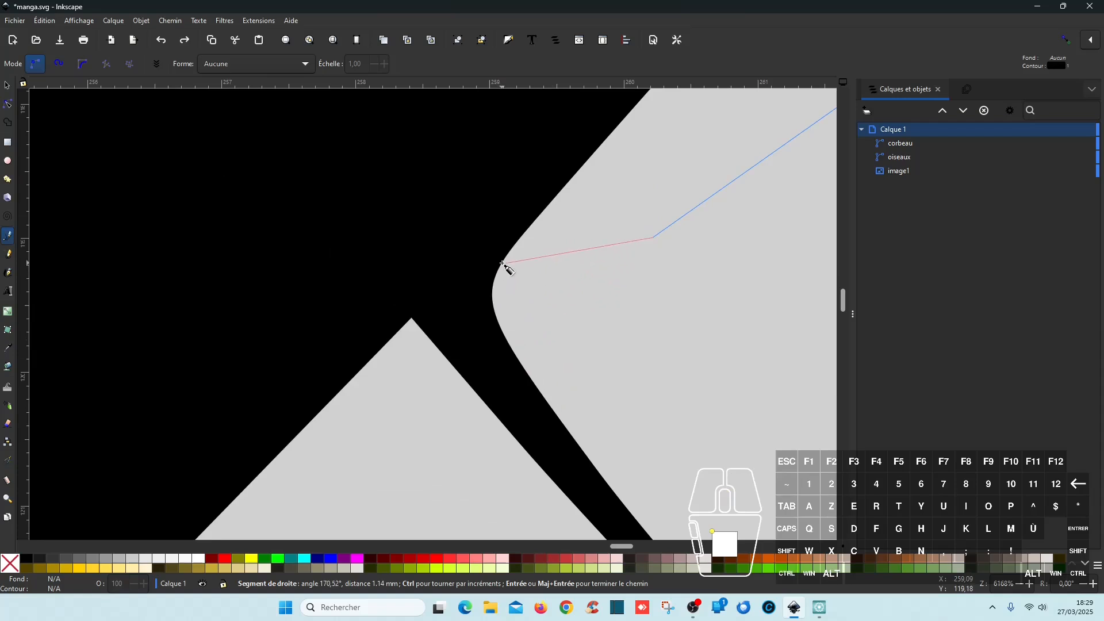
{"action": "left_click", "coordinate": [411, 322]}
- Carry the outline around the large bird's lower wing and tail, and close it at its starting point
{"action": "scroll", "coordinate": [399, 415], "scroll_direction": "down", "scroll_amount": 6}
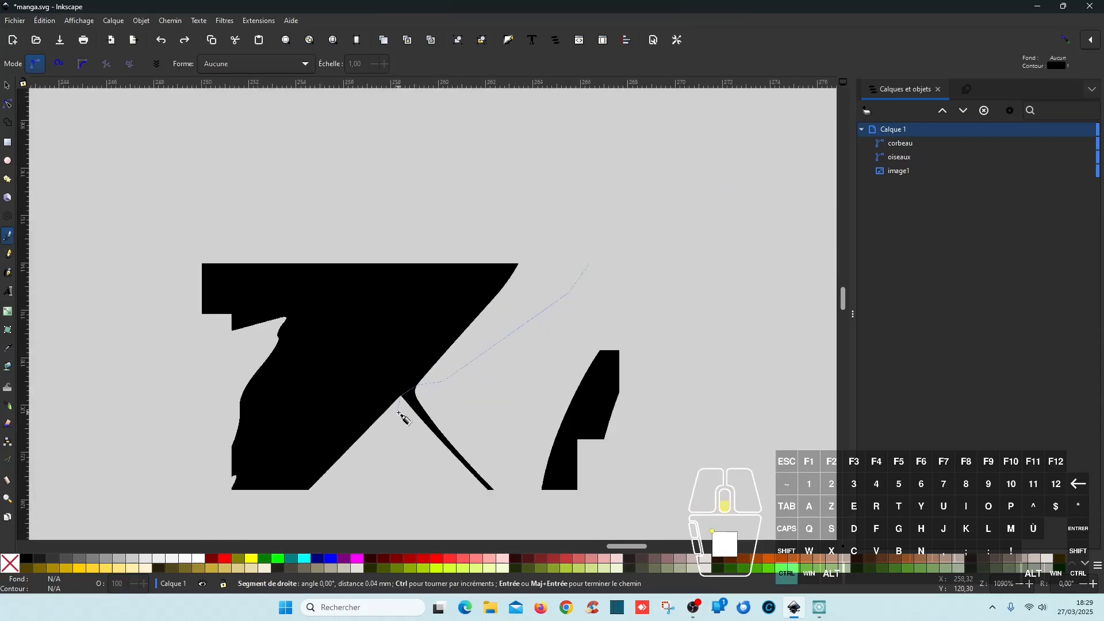
{"action": "scroll", "coordinate": [404, 466], "scroll_direction": "down", "scroll_amount": 2}
{"action": "left_click_drag", "start_coordinate": [408, 468], "coordinate": [517, 384]}
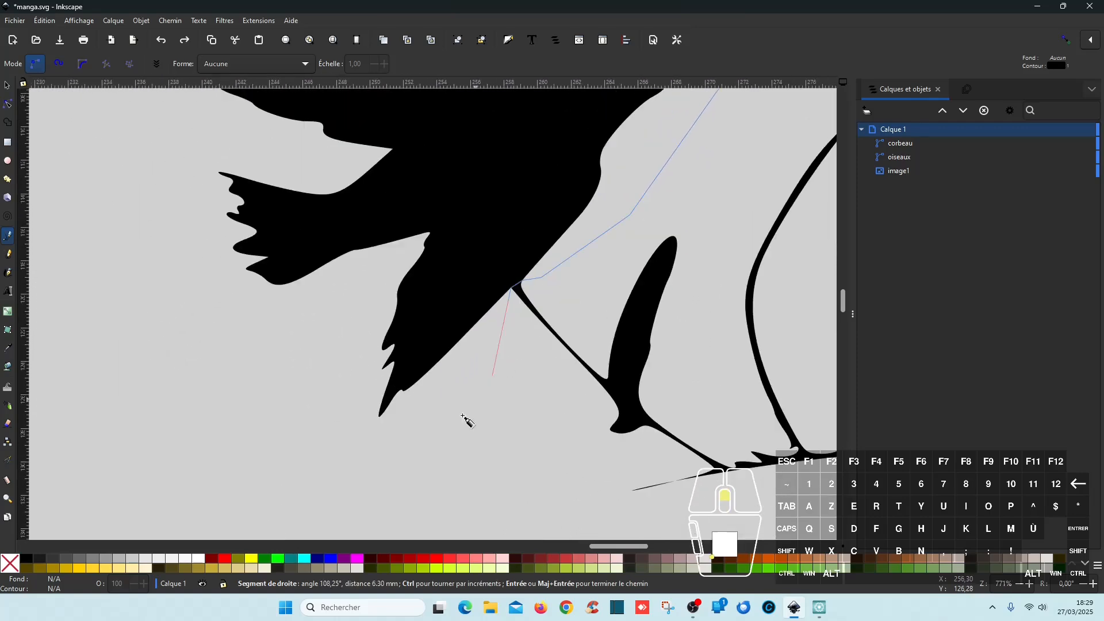
{"action": "left_click", "coordinate": [440, 438]}
{"action": "left_click", "coordinate": [274, 456]}
{"action": "left_click", "coordinate": [130, 264]}
{"action": "scroll", "coordinate": [138, 262], "scroll_direction": "up", "scroll_amount": 5}
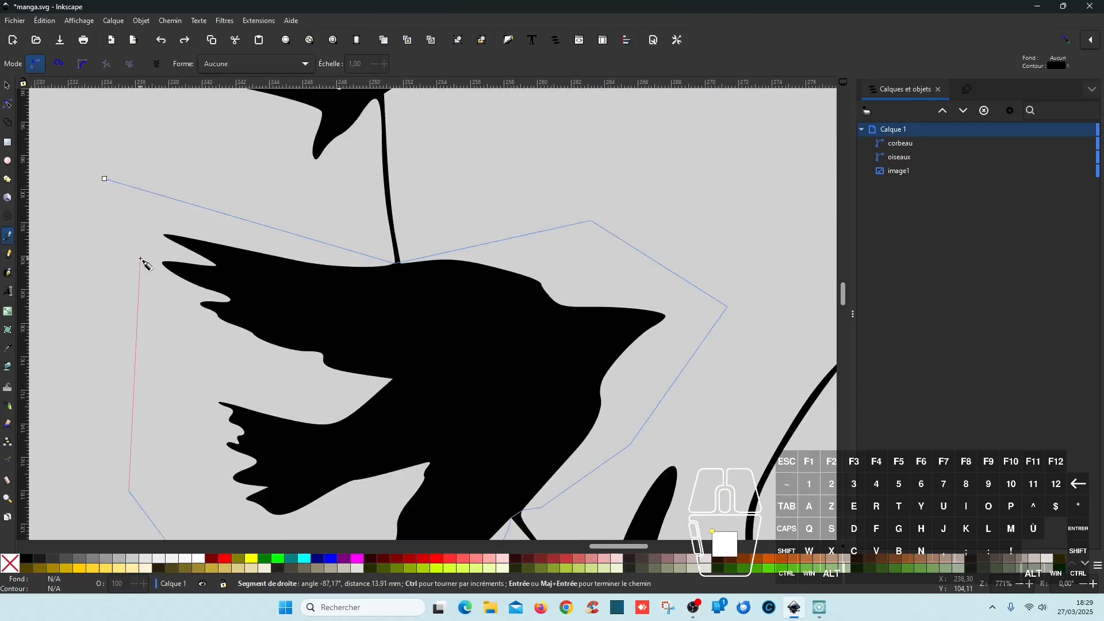
{"action": "left_click", "coordinate": [105, 179]}
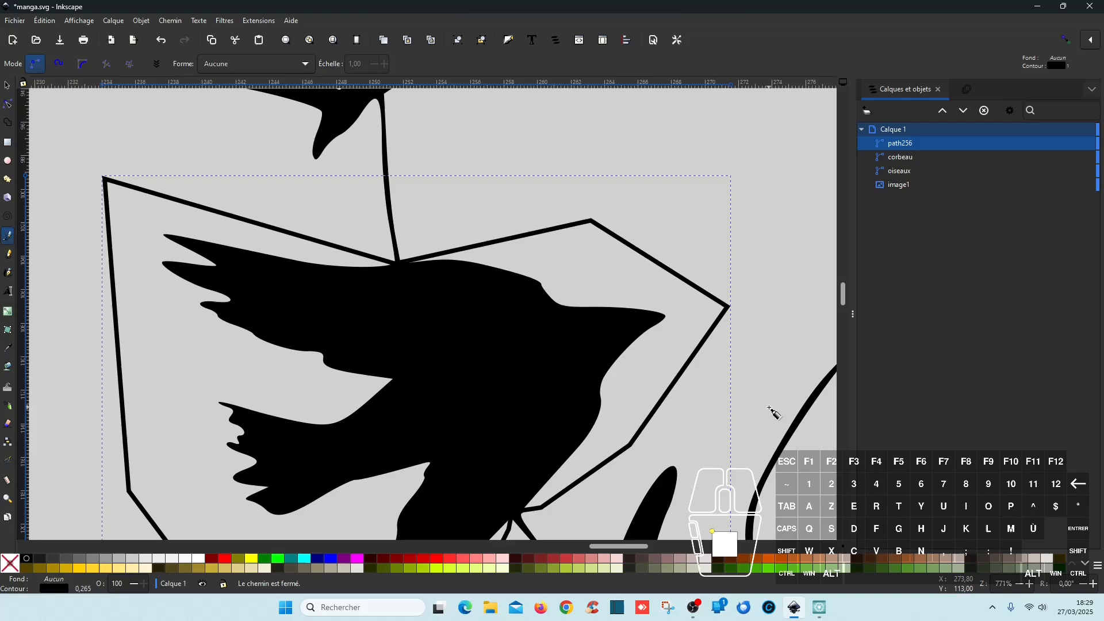
- Give the closed outline around the large bird a 0.1 mm red stroke
{"action": "right_click", "coordinate": [85, 590]}
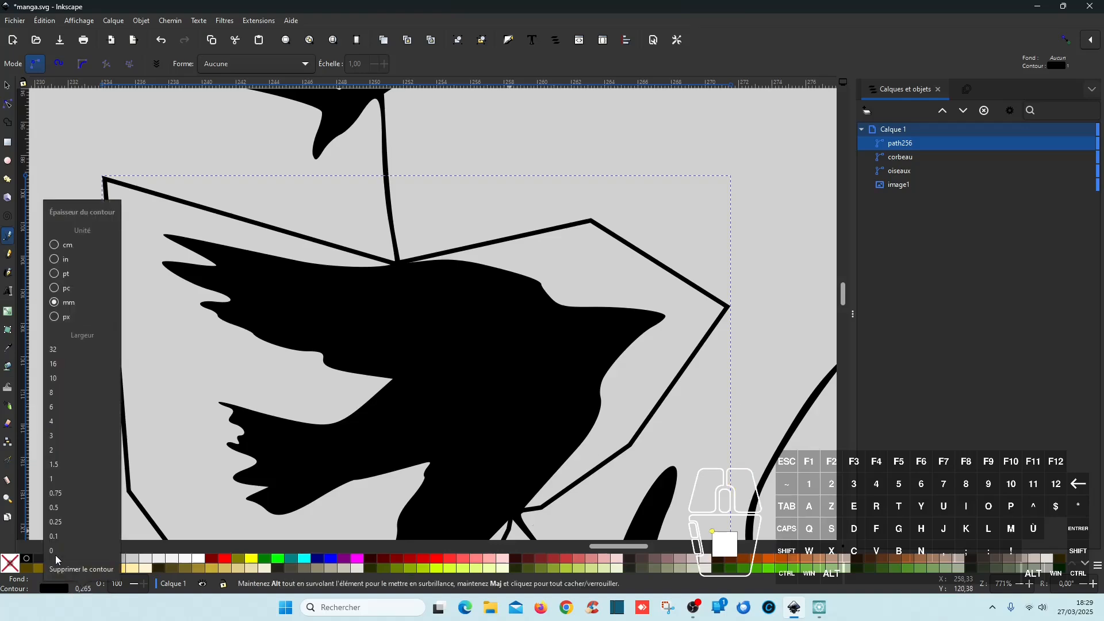
{"action": "left_click", "coordinate": [81, 538]}
{"action": "left_click", "coordinate": [229, 565], "text": "shift"}
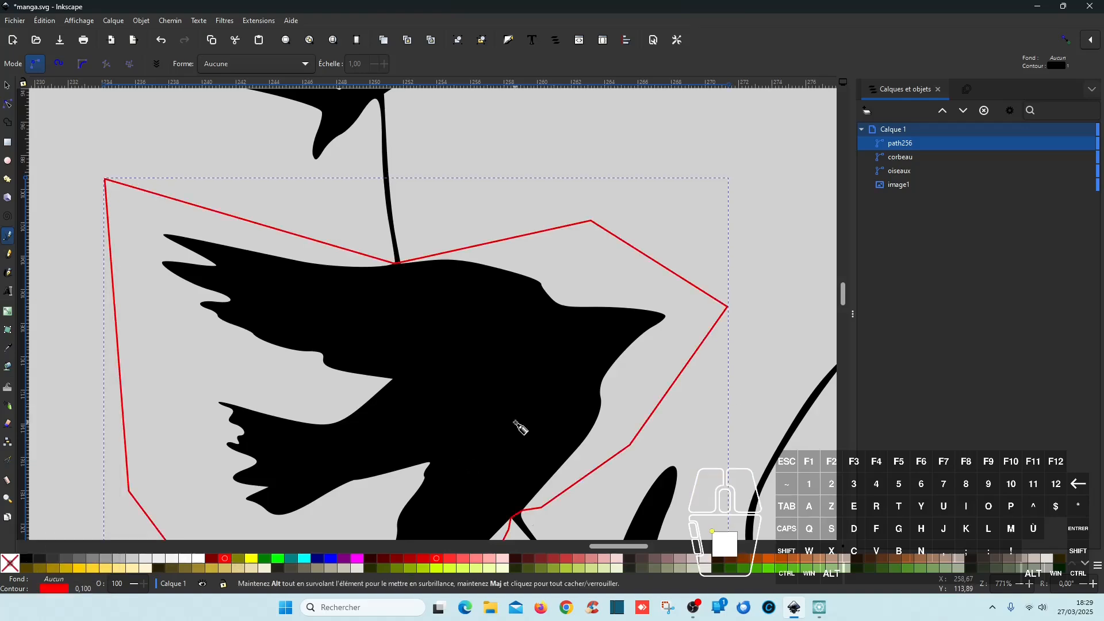
- Try to apply a Division to the corbeau path with the red outline around the large bird
{"action": "scroll", "coordinate": [520, 422], "scroll_direction": "down", "scroll_amount": 3}
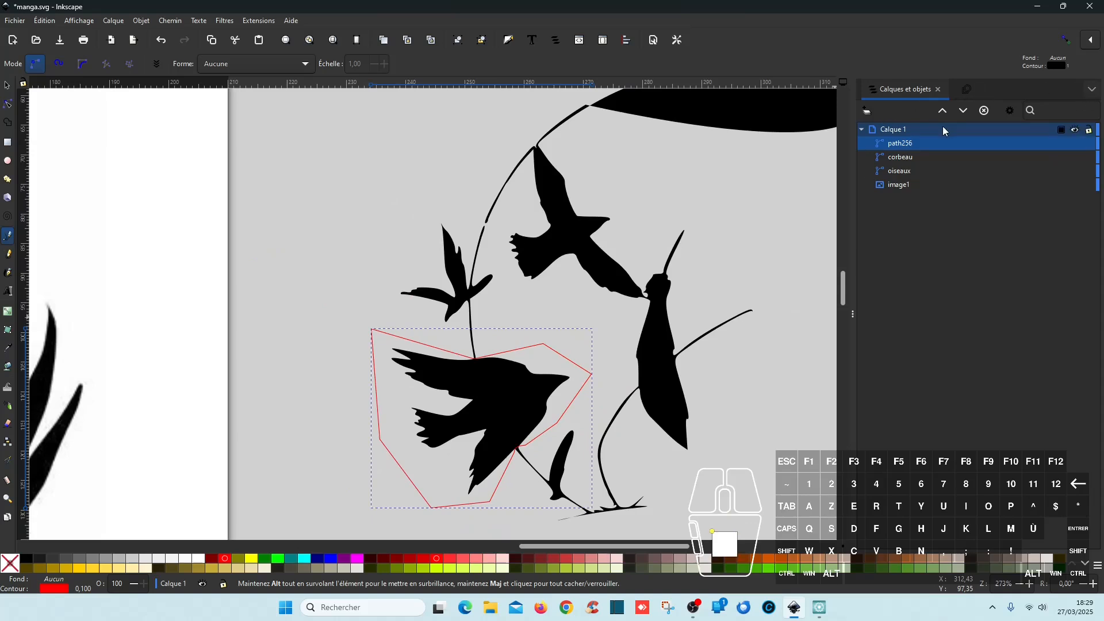
{"action": "left_click", "coordinate": [913, 157], "text": "ctrl"}
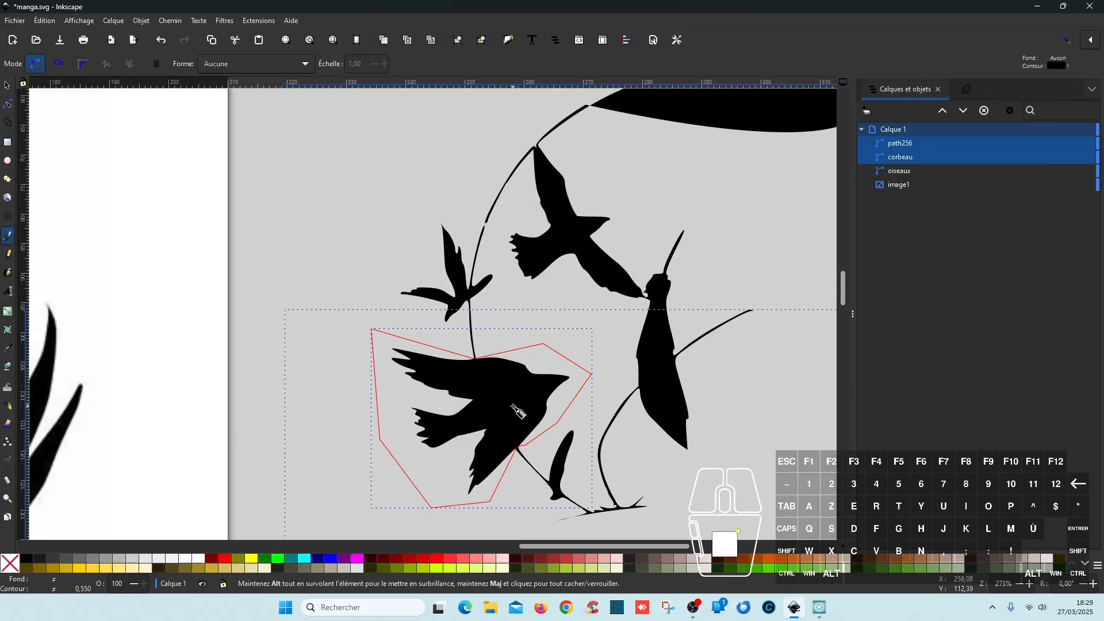
{"action": "left_click", "coordinate": [170, 22]}
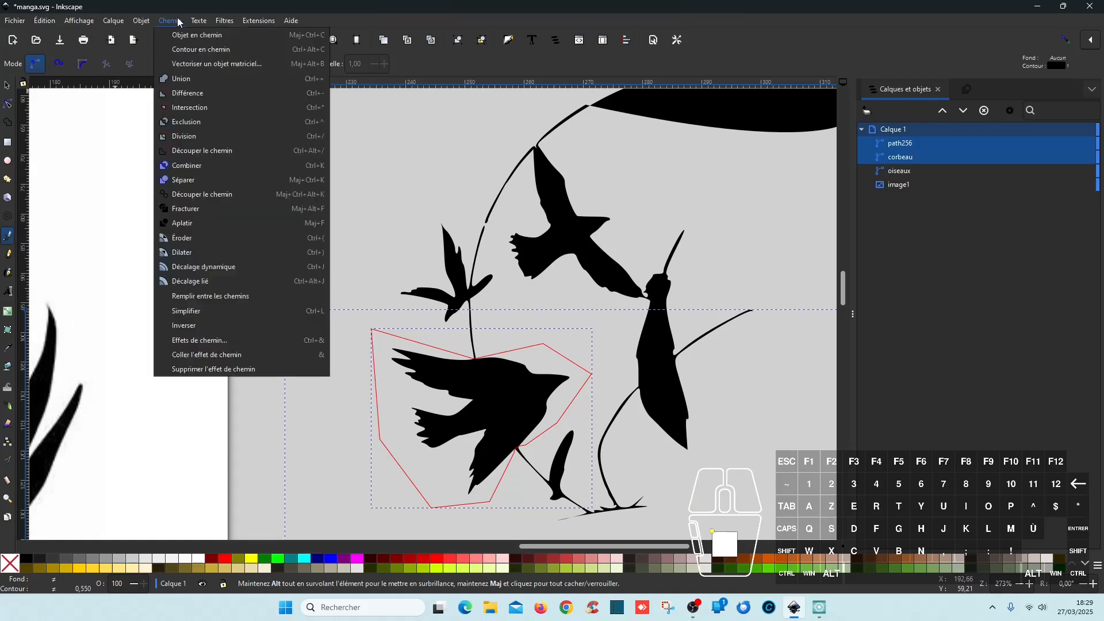
{"action": "left_click", "coordinate": [222, 136]}
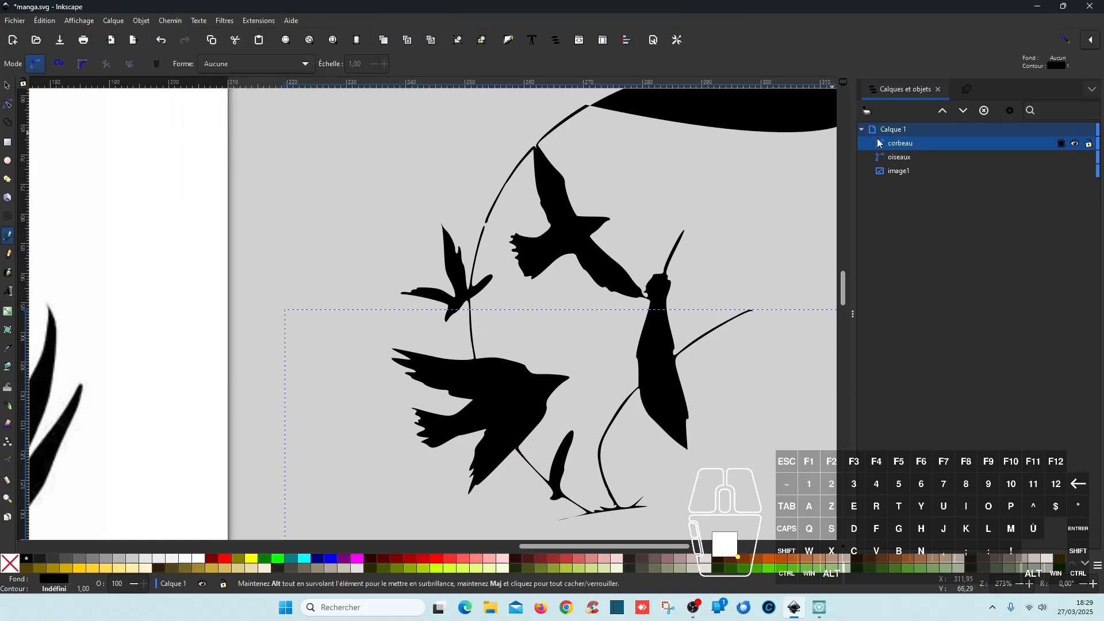
{"action": "left_click", "coordinate": [908, 160]}
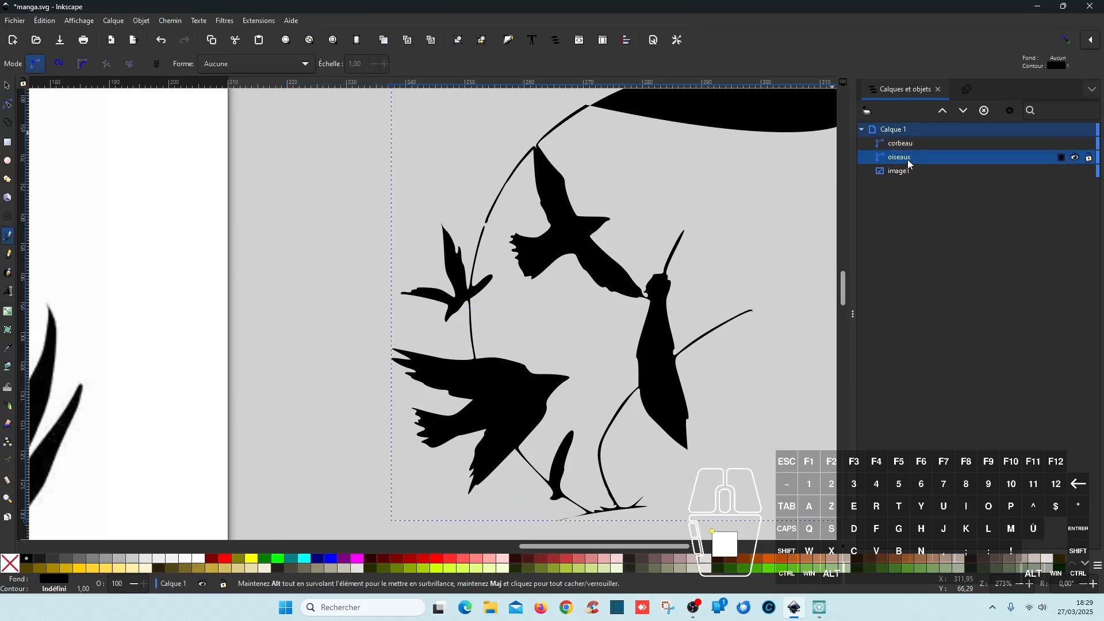
{"action": "scroll", "coordinate": [614, 340], "scroll_direction": "down", "scroll_amount": 2}
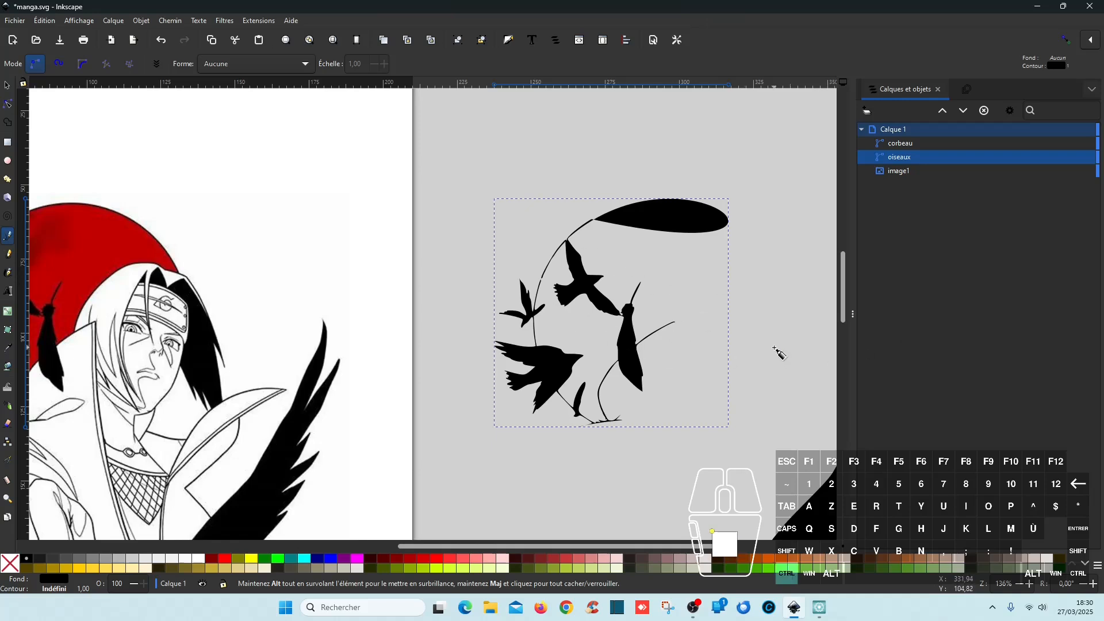
{"action": "key", "text": "ctrl+z"}
- Undo the last Division to restore the red outline around the large bird
{"action": "left_click", "coordinate": [900, 143]}
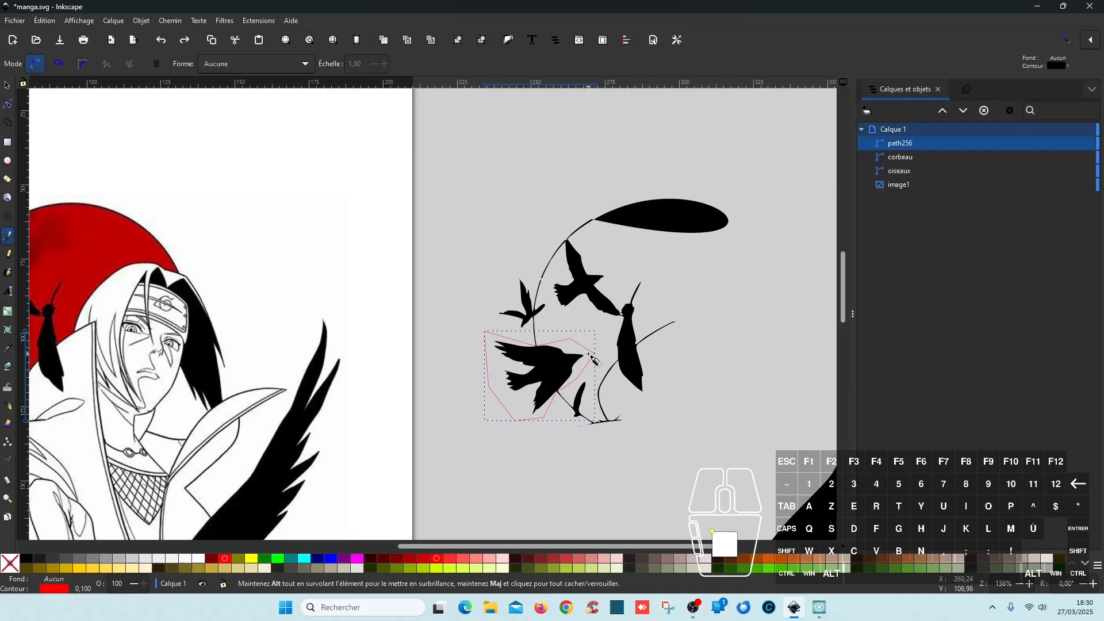
{"action": "scroll", "coordinate": [605, 328], "scroll_direction": "up", "scroll_amount": 3, "text": "ctrl"}
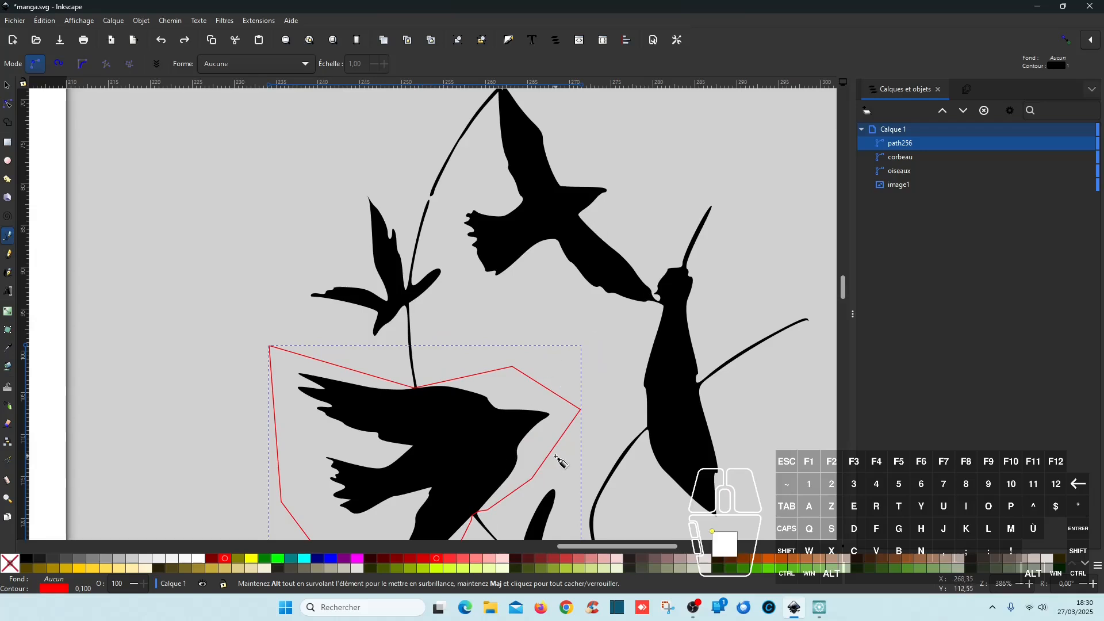
{"action": "scroll", "coordinate": [559, 460], "scroll_direction": "down", "scroll_amount": 2}
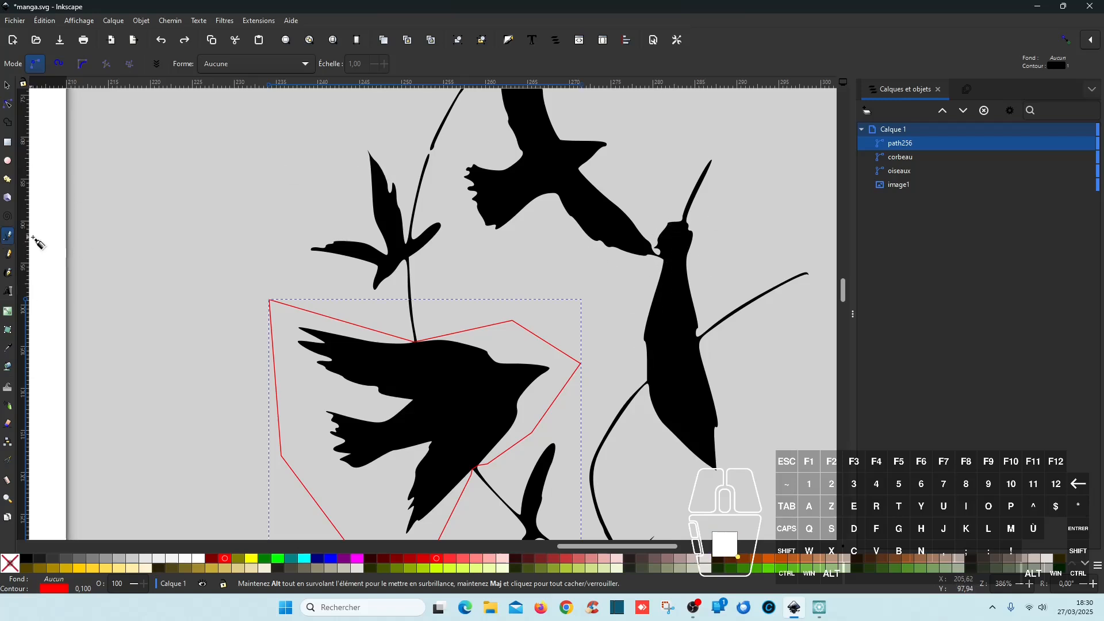
- Draw an outline around the hanging bird's head and down its right side, cutting across the thin line attached there
{"action": "left_click", "coordinate": [658, 263]}
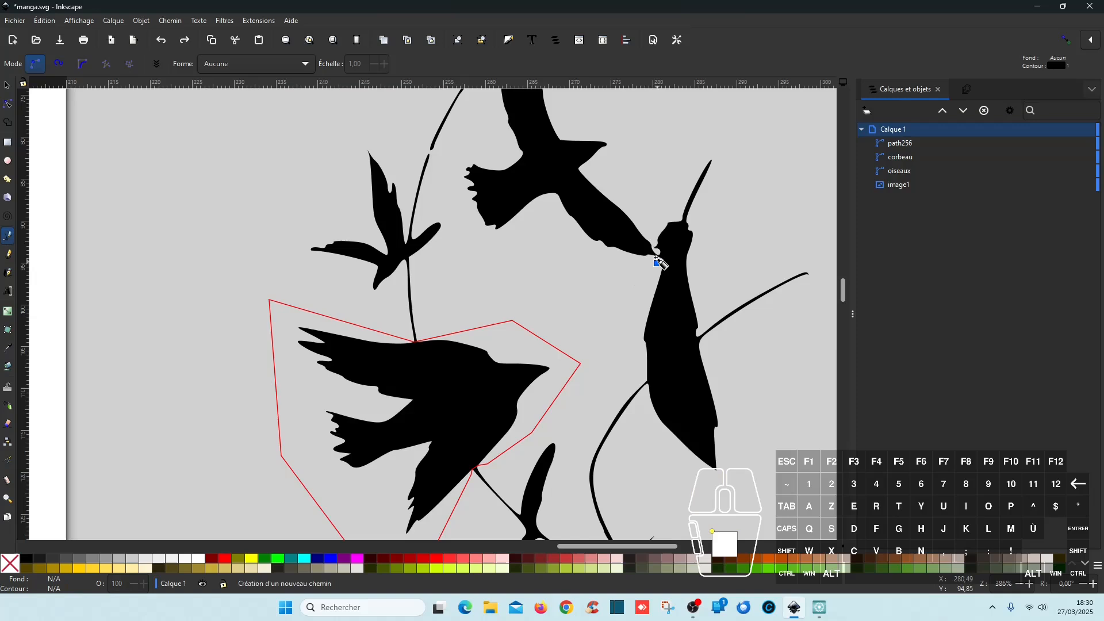
{"action": "left_click", "coordinate": [647, 201]}
{"action": "left_click", "coordinate": [713, 151]}
{"action": "left_click", "coordinate": [723, 172]}
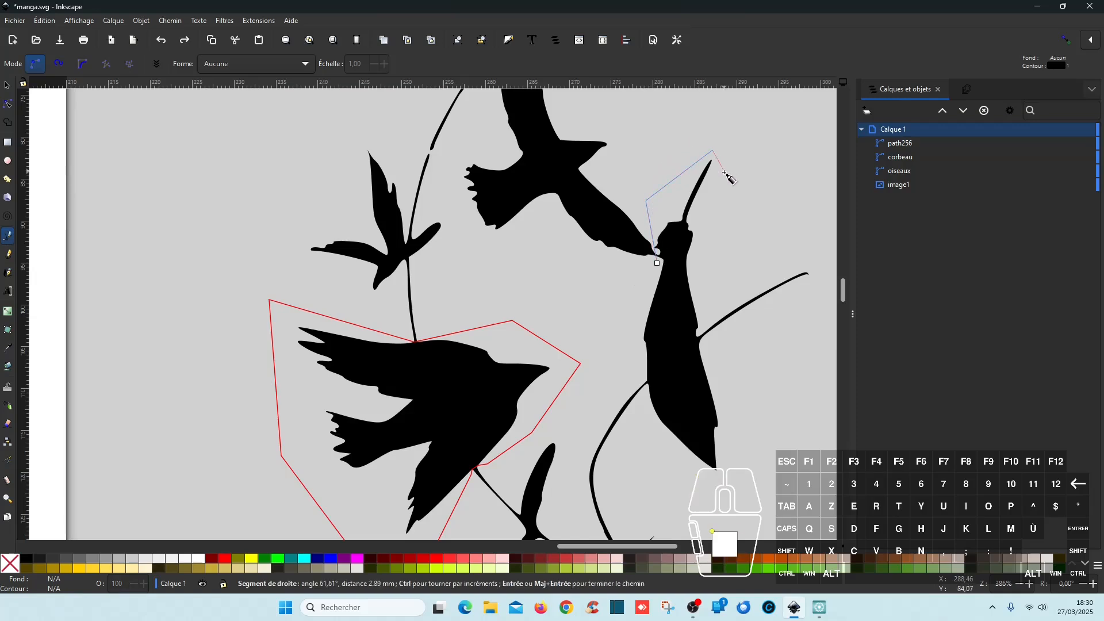
{"action": "left_click", "coordinate": [695, 267]}
{"action": "left_click", "coordinate": [700, 334]}
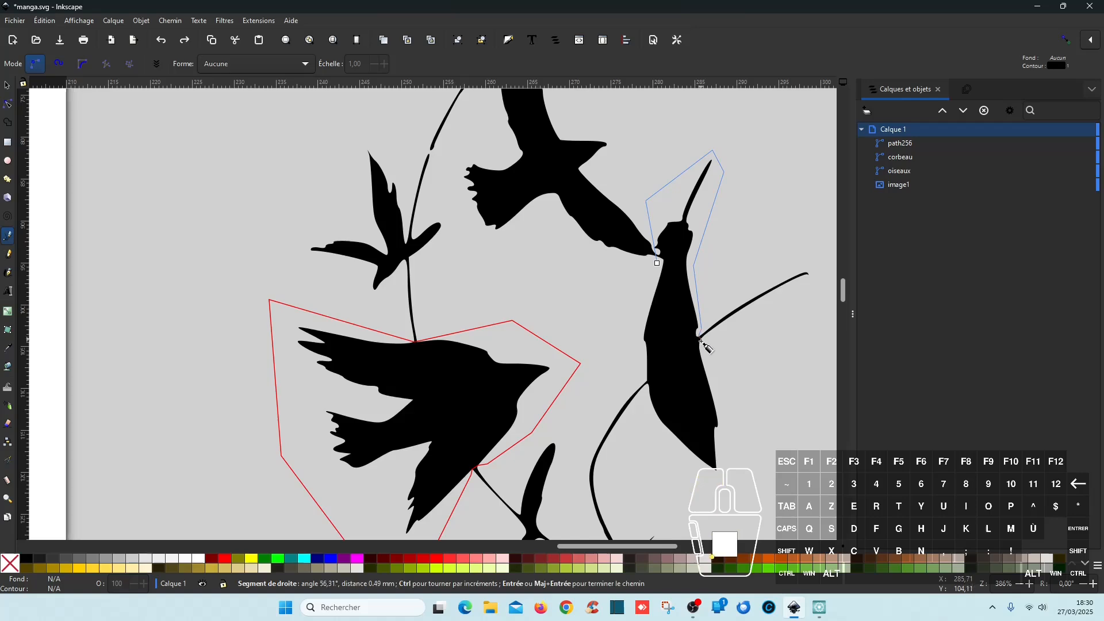
{"action": "left_click", "coordinate": [703, 346]}
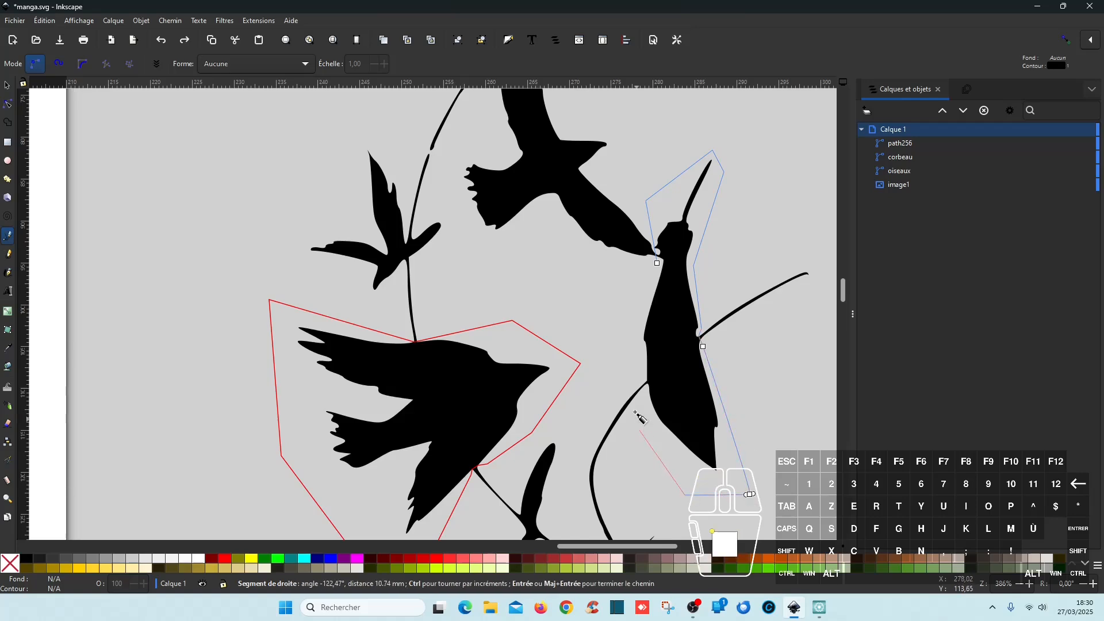
- Continue the outline up the hanging bird's left side, cutting the thin line where it joins the body, and close it at the start
{"action": "left_click", "coordinate": [646, 395]}
{"action": "scroll", "coordinate": [649, 395], "scroll_direction": "up", "scroll_amount": 7, "text": "ctrl"}
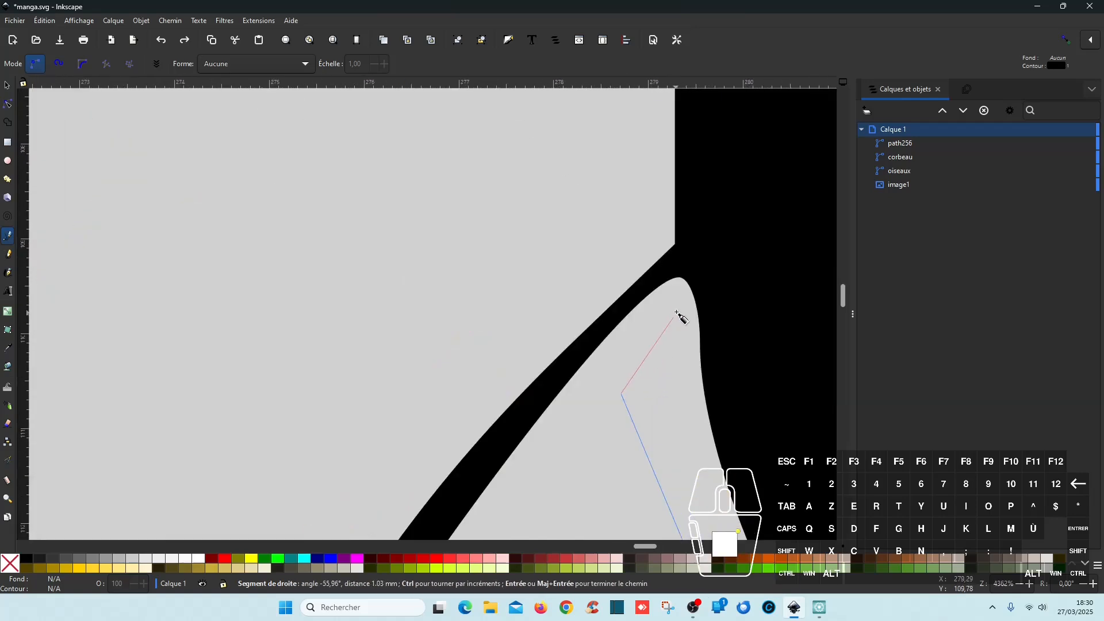
{"action": "left_click", "coordinate": [686, 288]}
{"action": "left_click", "coordinate": [665, 213]}
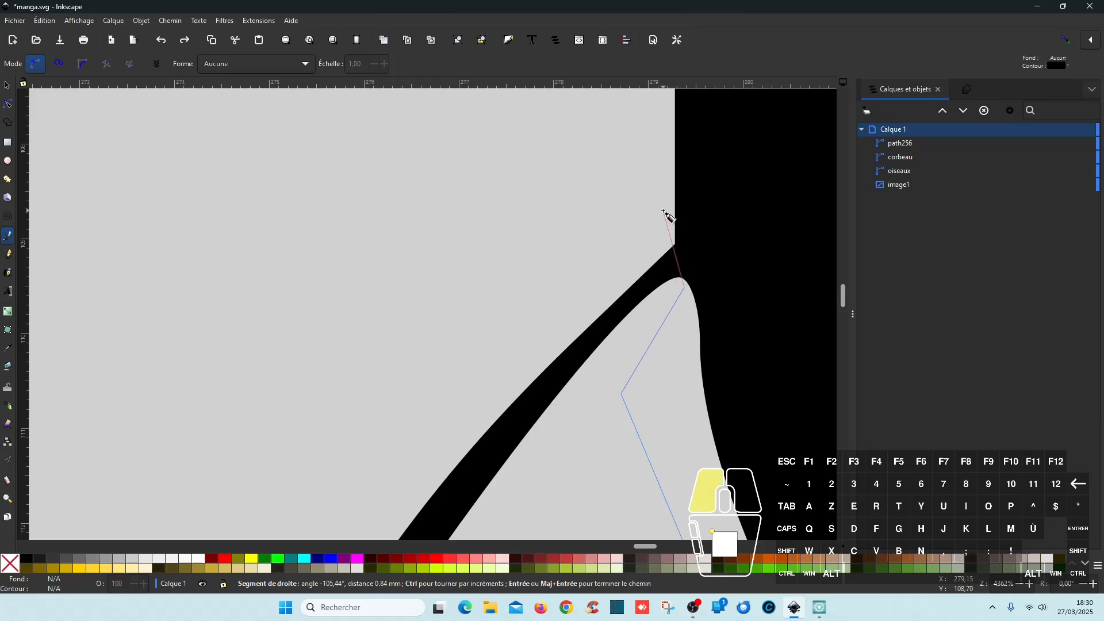
{"action": "scroll", "coordinate": [604, 189], "scroll_direction": "down", "scroll_amount": 1, "text": "ctrl"}
{"action": "scroll", "coordinate": [603, 189], "scroll_direction": "down", "scroll_amount": 6, "text": "ctrl"}
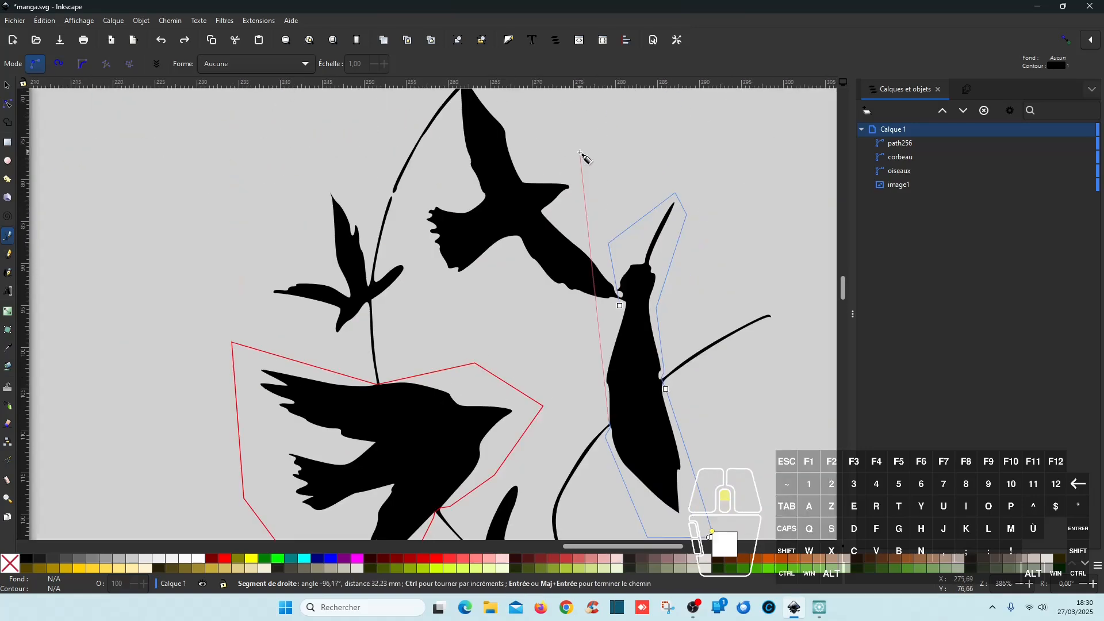
{"action": "left_click", "coordinate": [581, 331]}
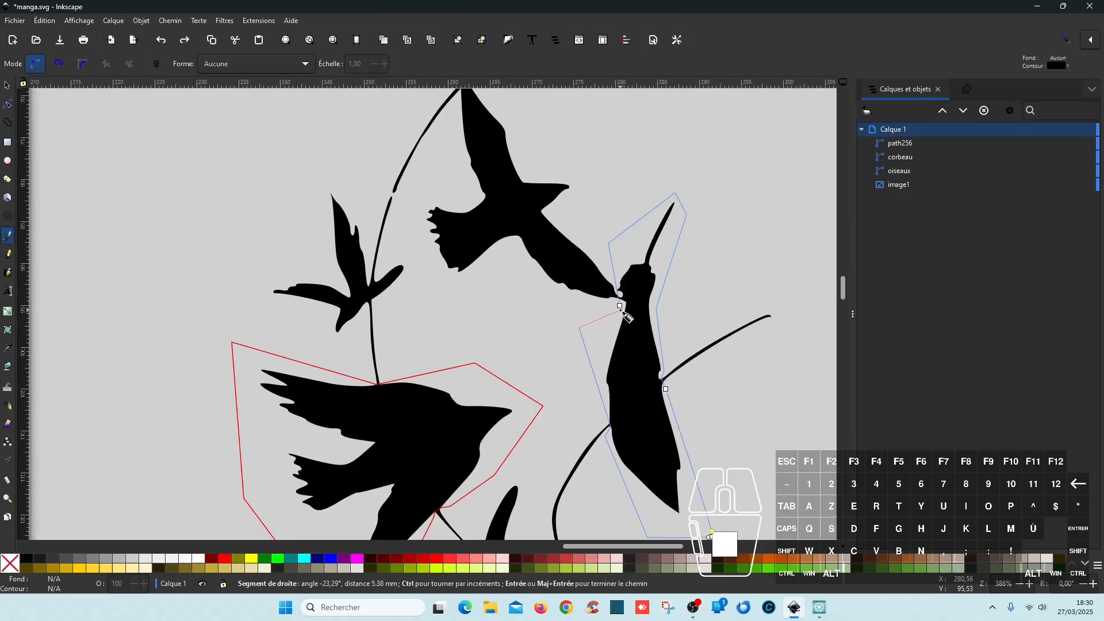
{"action": "left_click", "coordinate": [620, 305]}
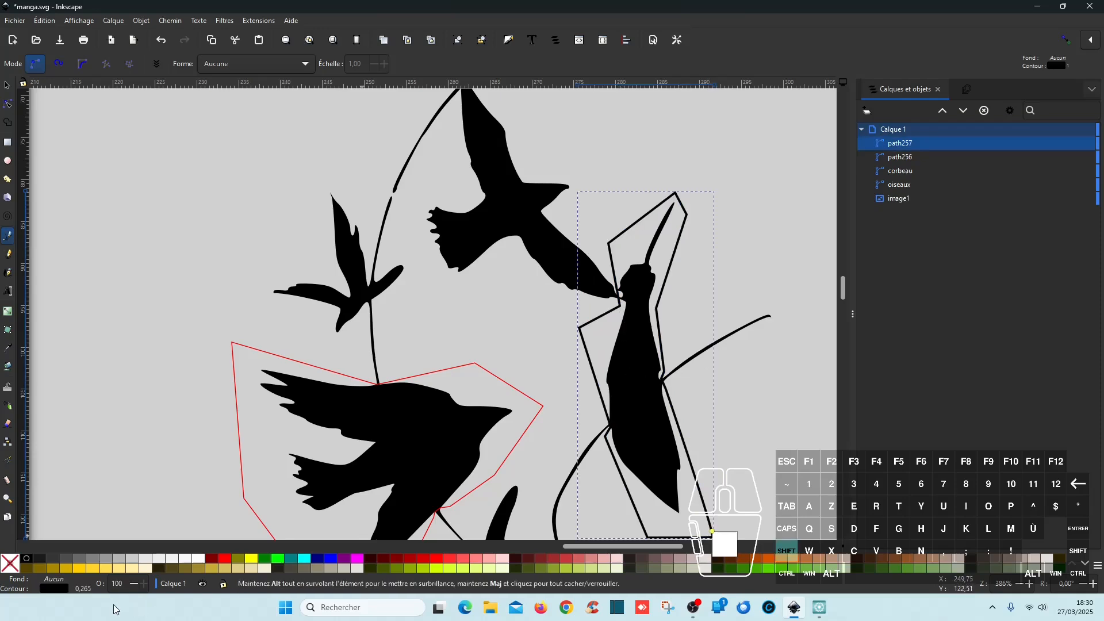
- Set the new outline's stroke width to 0.1 mm and use it to apply a Division to the oiseaux path
{"action": "right_click", "coordinate": [79, 588]}
{"action": "left_click", "coordinate": [75, 536]}
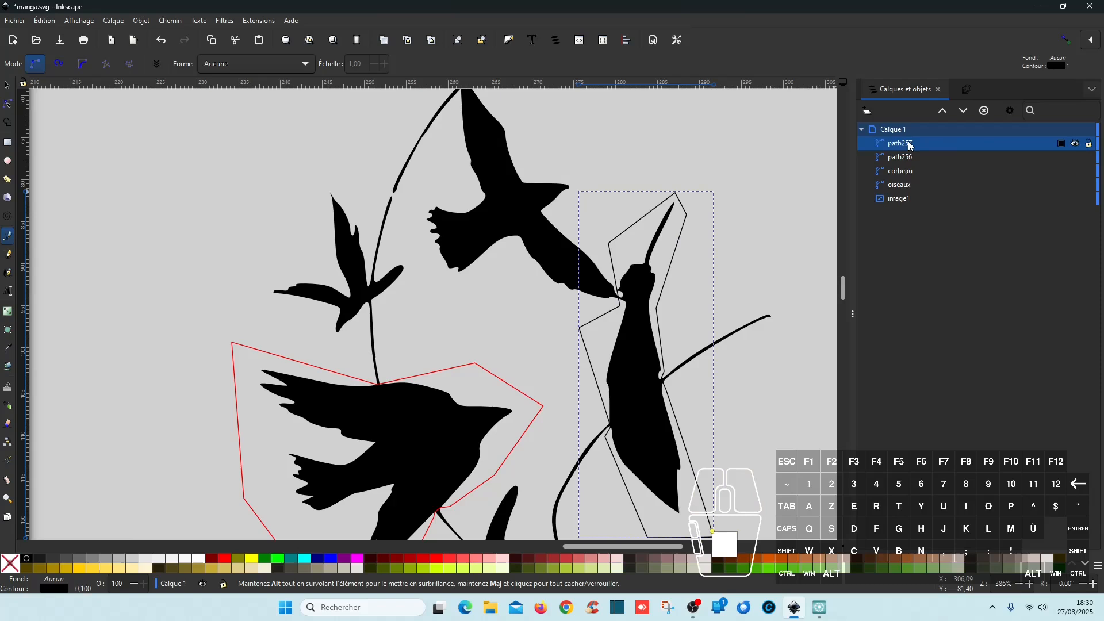
{"action": "left_click", "coordinate": [915, 183], "text": "ctrl"}
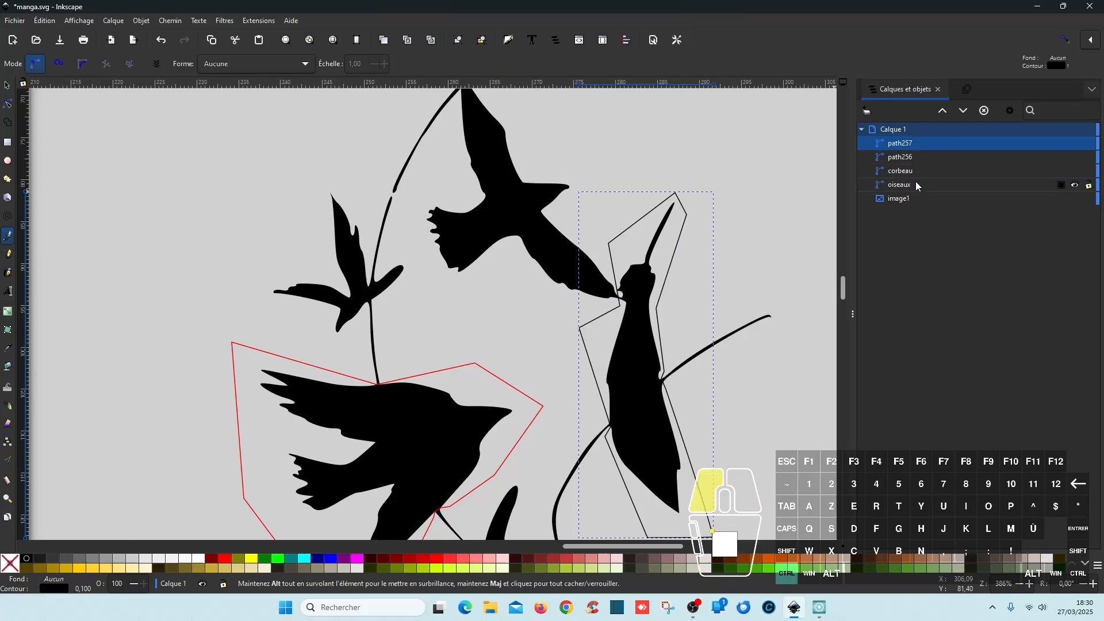
{"action": "left_click", "coordinate": [173, 21]}
{"action": "left_click", "coordinate": [185, 137]}
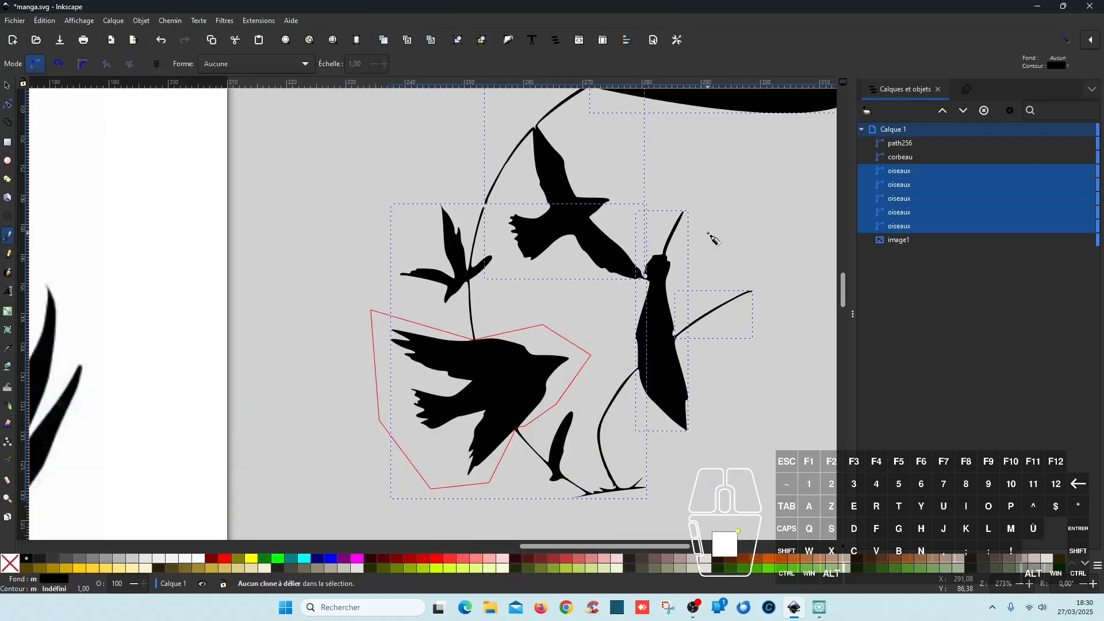
- Delete the large teardrop-shaped piece above the birds
{"action": "scroll", "coordinate": [707, 235], "scroll_direction": "down", "scroll_amount": 1, "text": "ctrl"}
{"action": "left_click", "coordinate": [904, 172]}
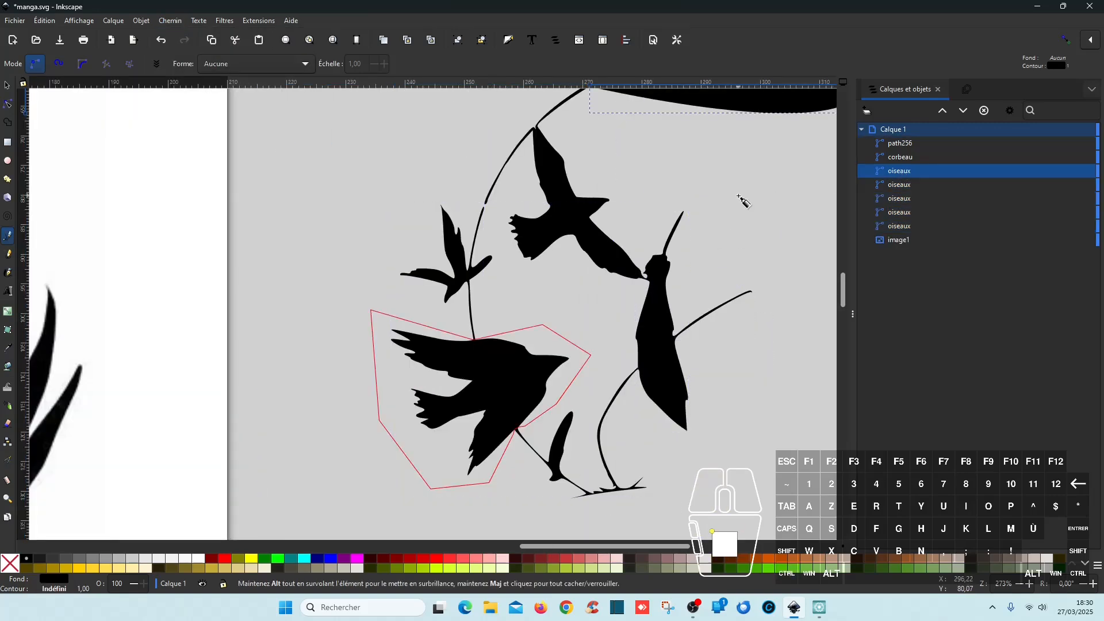
{"action": "scroll", "coordinate": [742, 188], "scroll_direction": "down", "scroll_amount": 1, "text": "ctrl"}
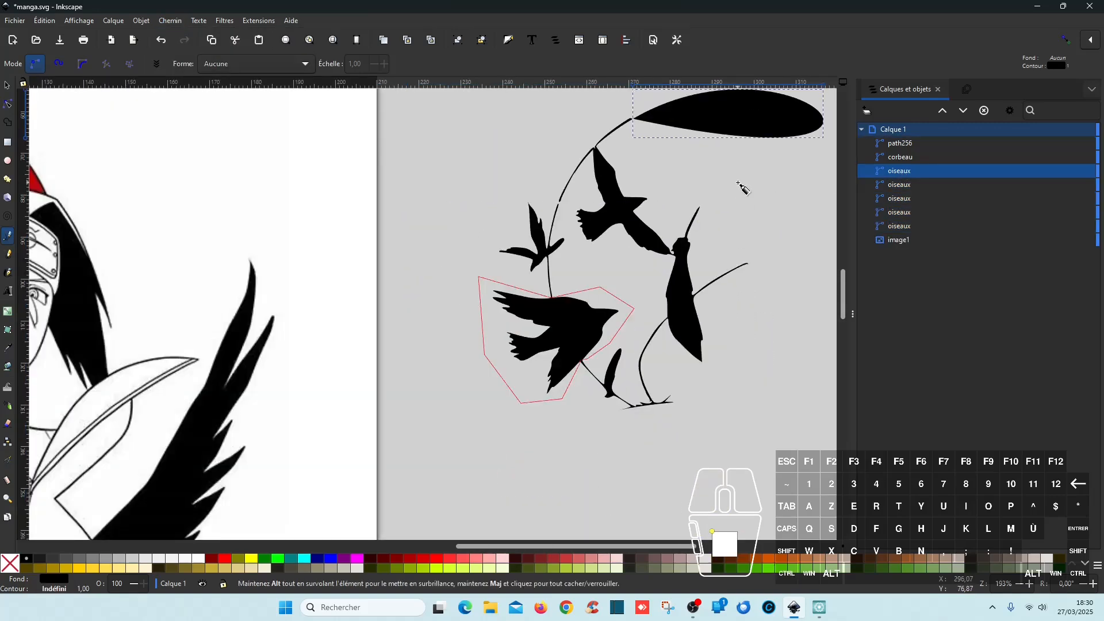
{"action": "key", "text": "Delete"}
- Find the oiseaux piece that is the thin line right of the hanging bird and delete it
{"action": "left_click", "coordinate": [908, 174]}
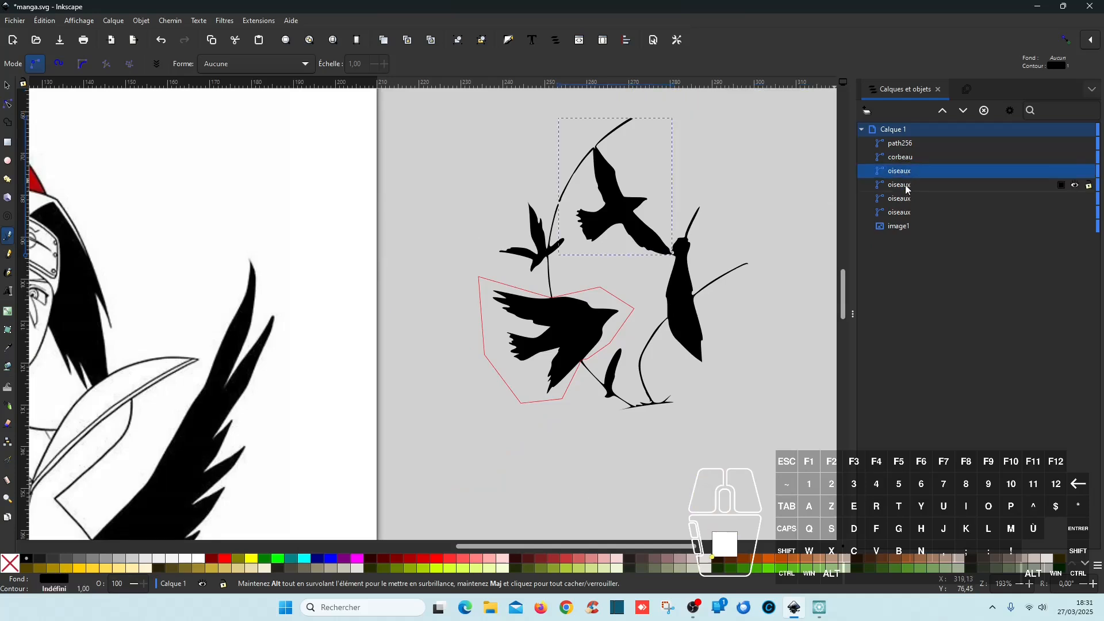
{"action": "left_click", "coordinate": [908, 188]}
{"action": "left_click", "coordinate": [908, 201]}
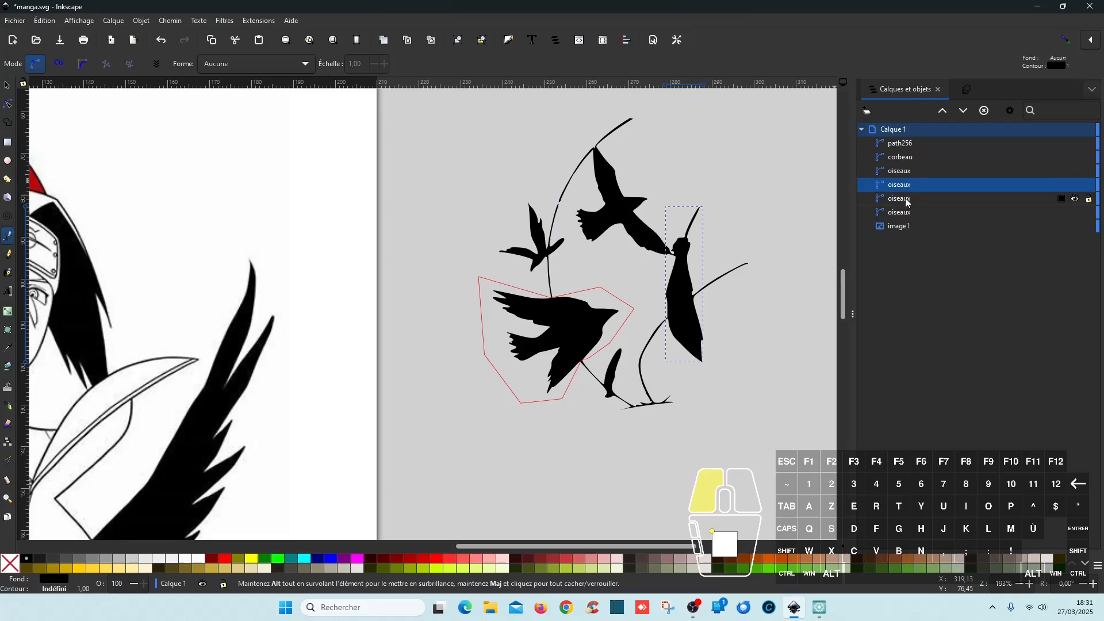
{"action": "key", "text": "Delete"}
- Edit the upper bird's nodes and delete those of the thin line curving down from its raised wing tip
{"action": "left_click", "coordinate": [908, 199]}
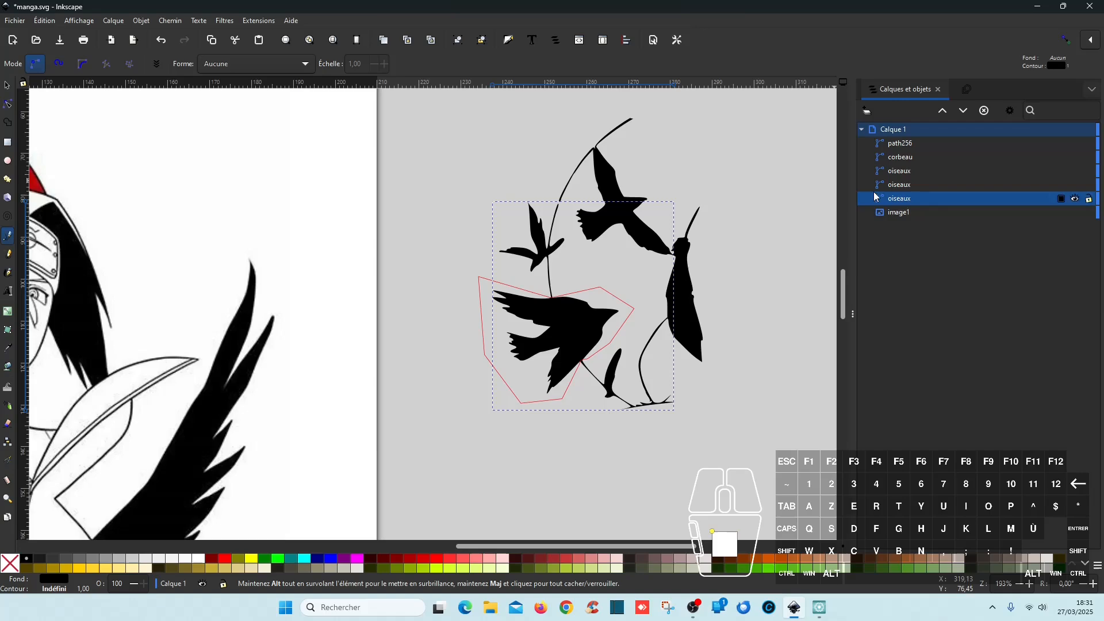
{"action": "key", "text": "n"}
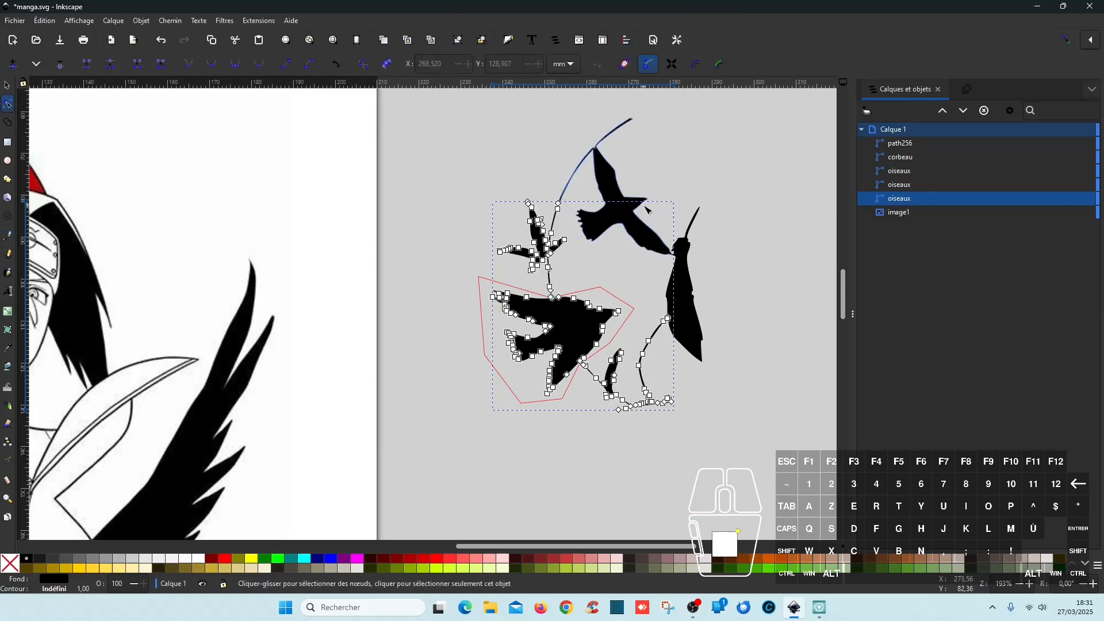
{"action": "left_click", "coordinate": [617, 192]}
{"action": "scroll", "coordinate": [632, 151], "scroll_direction": "up", "scroll_amount": 3}
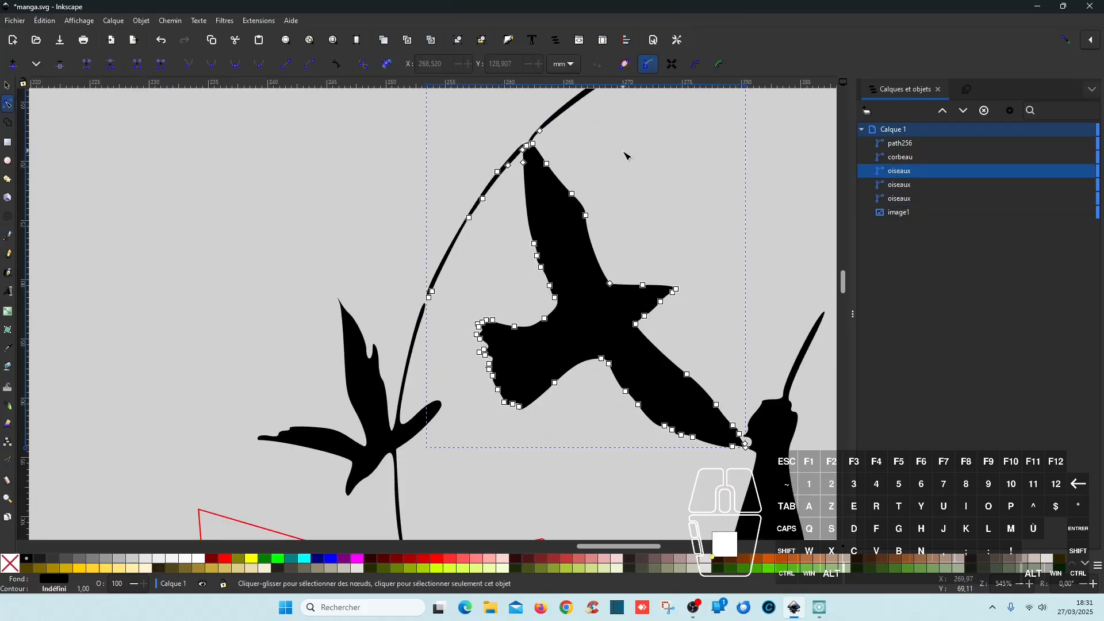
{"action": "left_click_drag", "start_coordinate": [624, 152], "coordinate": [661, 225]}
{"action": "left_click_drag", "start_coordinate": [391, 209], "coordinate": [537, 374]}
{"action": "key", "text": "Delete"}
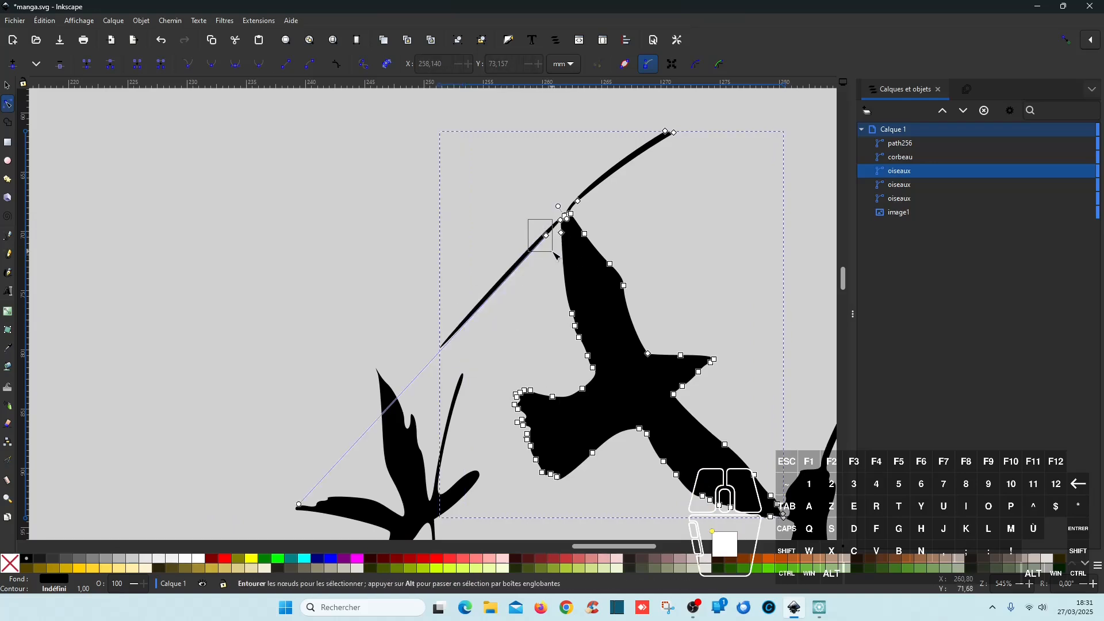
- Delete the nodes of the thin line extending up and to the right from the upper bird's wing tip
{"action": "mouse_move", "coordinate": [561, 170]}
{"action": "left_mouse_down"}
{"action": "mouse_move", "coordinate": [607, 218]}
{"action": "mouse_move", "coordinate": [610, 207]}
{"action": "left_mouse_up"}
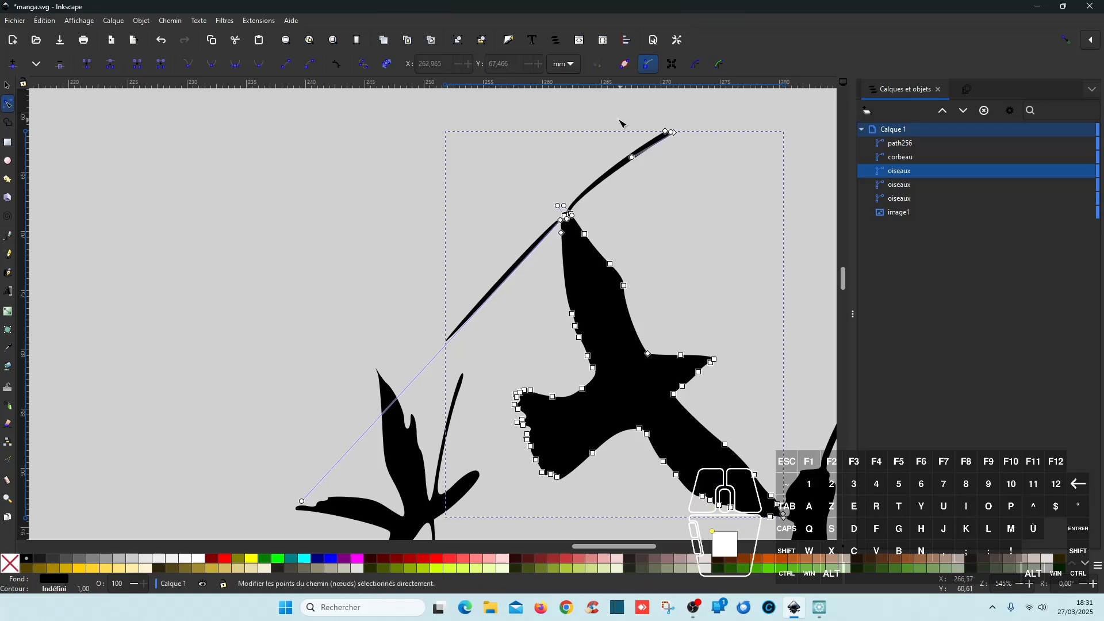
{"action": "left_click_drag", "start_coordinate": [616, 117], "coordinate": [752, 214]}
{"action": "key", "text": "Delete"}
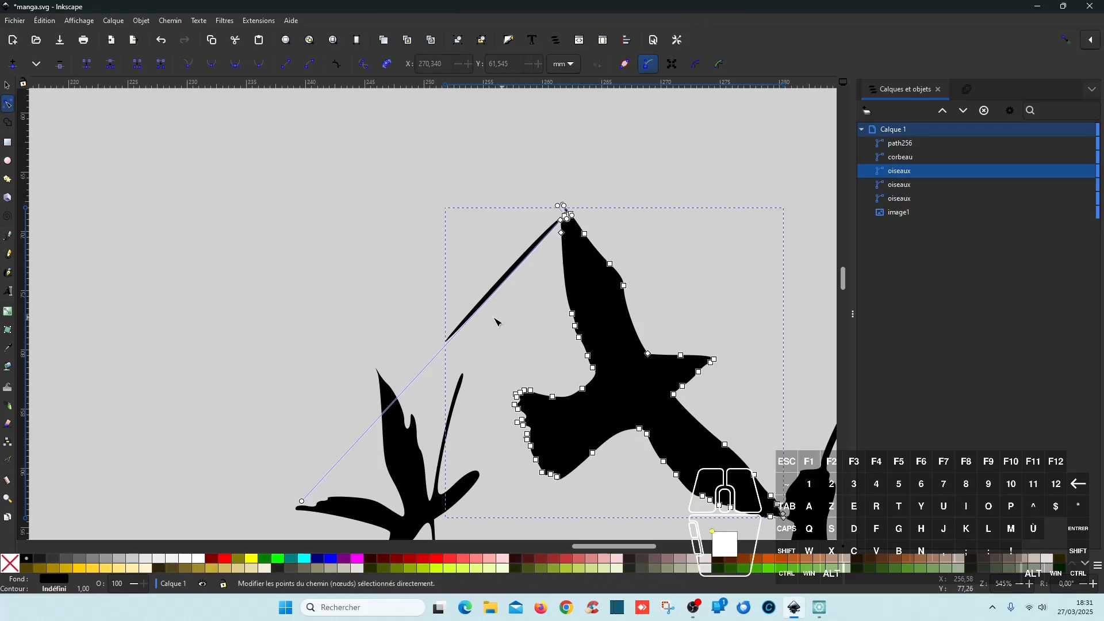
- Collapse the leftover spike at the upper bird's wing tip by shortening its handle and making its left edge node a corner
{"action": "left_click_drag", "start_coordinate": [302, 502], "coordinate": [549, 221]}
{"action": "scroll", "coordinate": [600, 213], "scroll_direction": "up", "scroll_amount": 7}
{"action": "left_click_drag", "start_coordinate": [435, 266], "coordinate": [592, 266]}
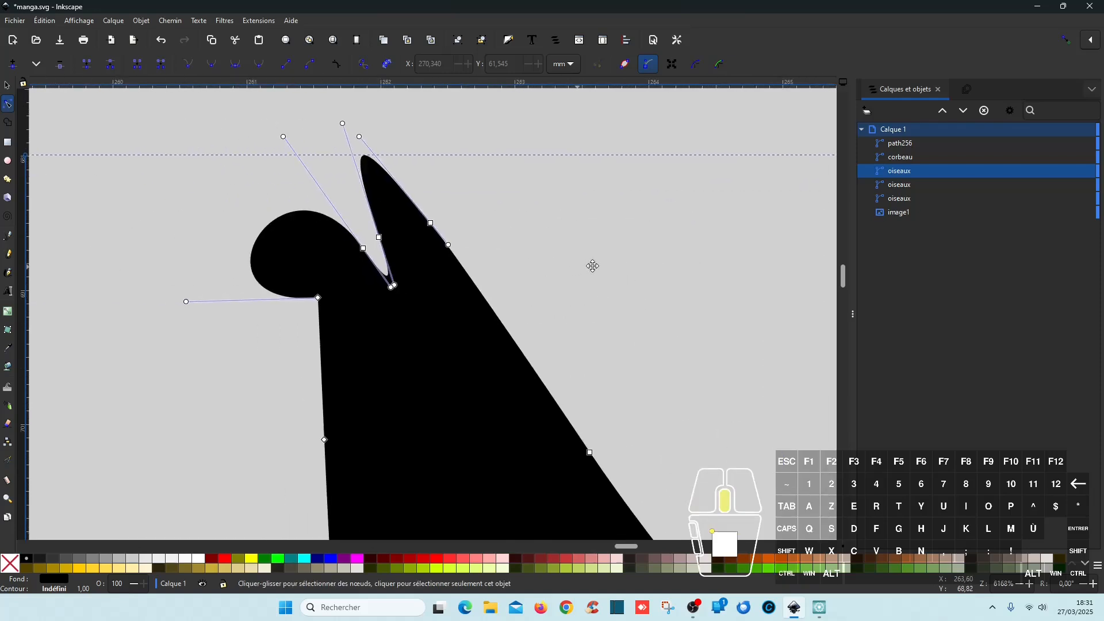
{"action": "left_click_drag", "start_coordinate": [542, 327], "coordinate": [504, 248]}
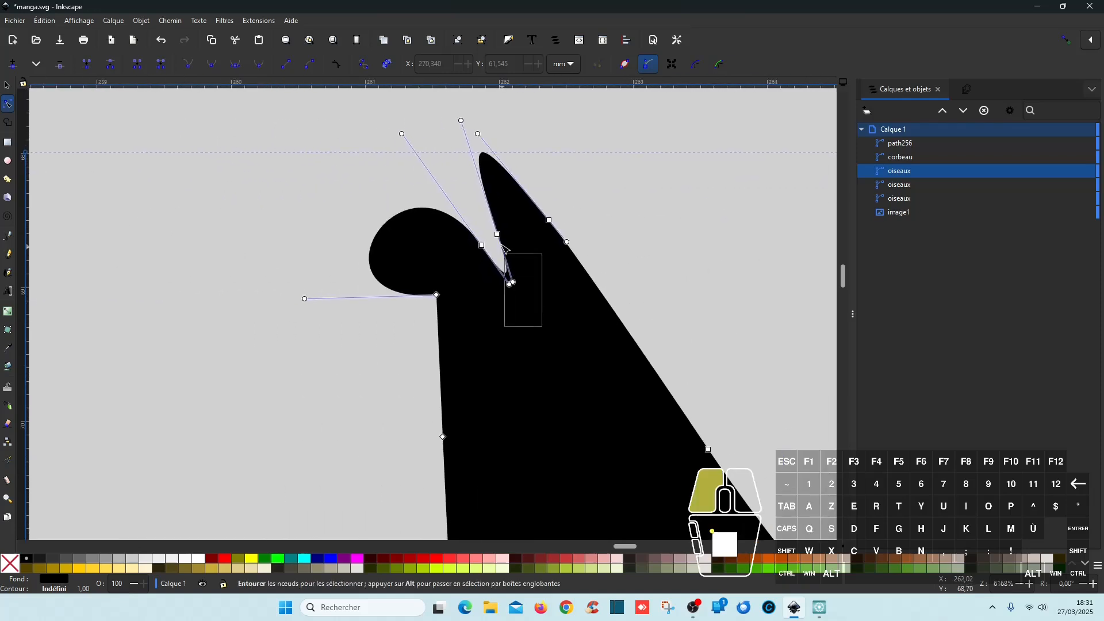
{"action": "left_click", "coordinate": [438, 295]}
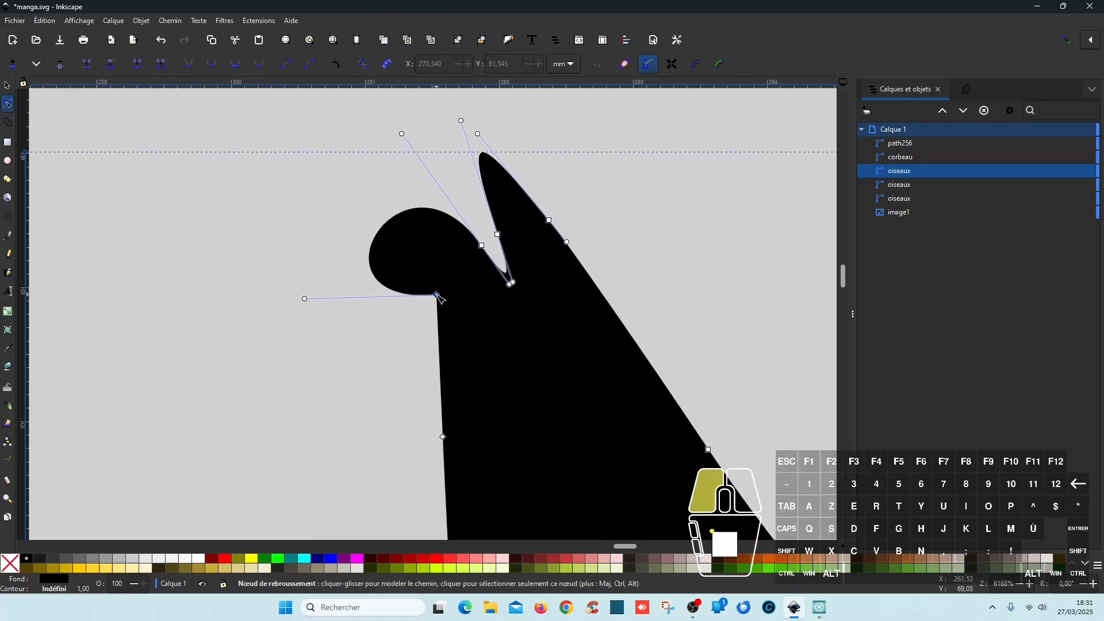
{"action": "left_click", "coordinate": [189, 65]}
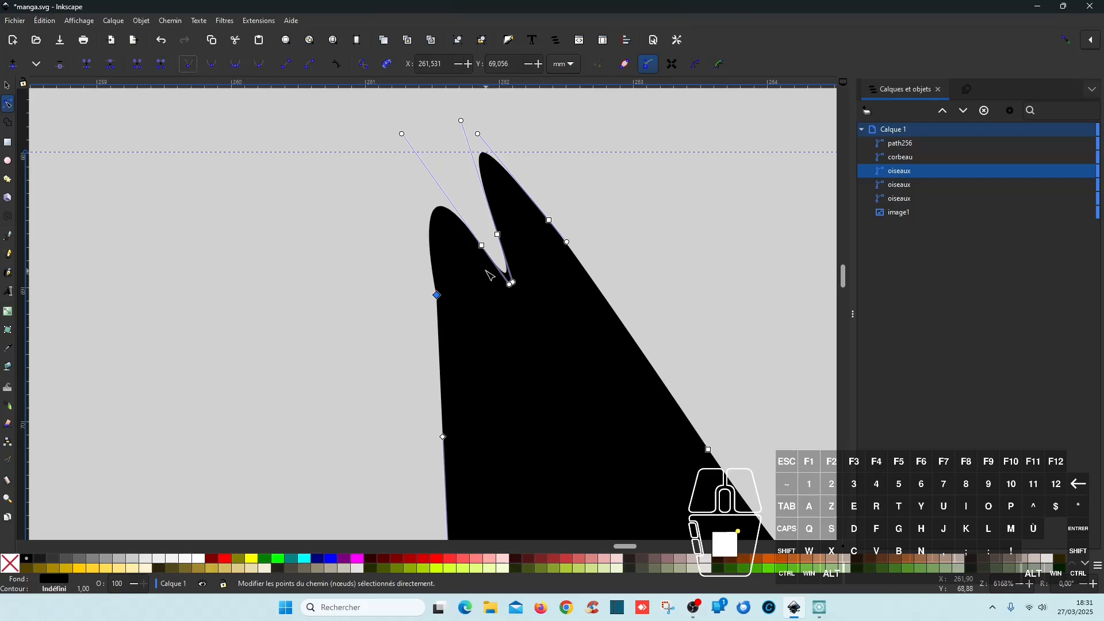
- Bend the left lobe of the wing tip inward into a notch with its node handle, and add a node on that curve
{"action": "left_click", "coordinate": [482, 246]}
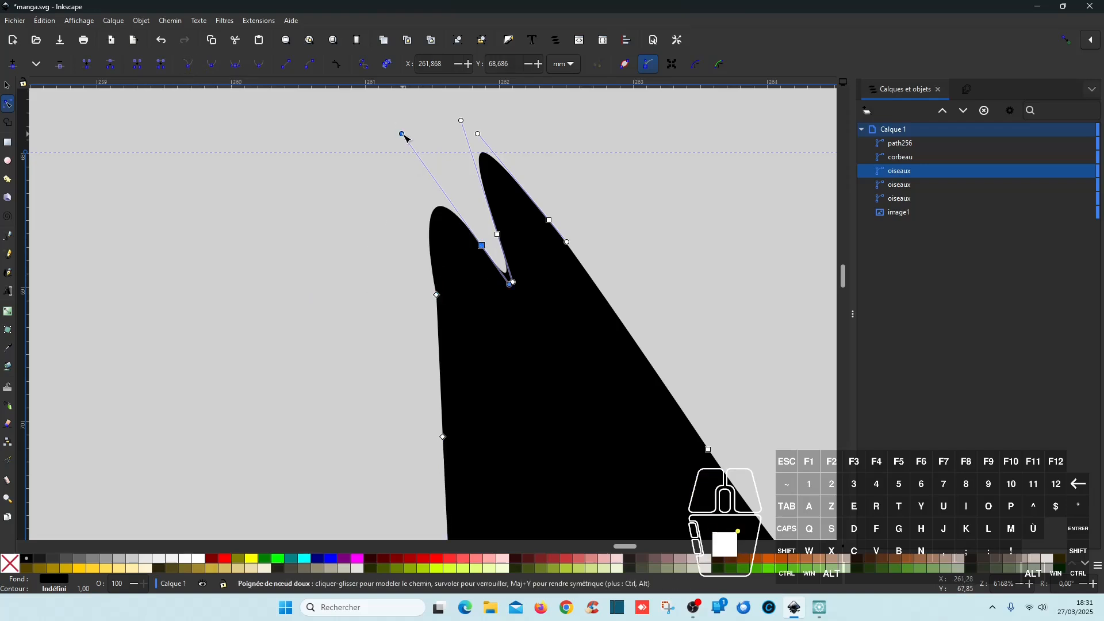
{"action": "left_click_drag", "start_coordinate": [402, 134], "coordinate": [498, 388]}
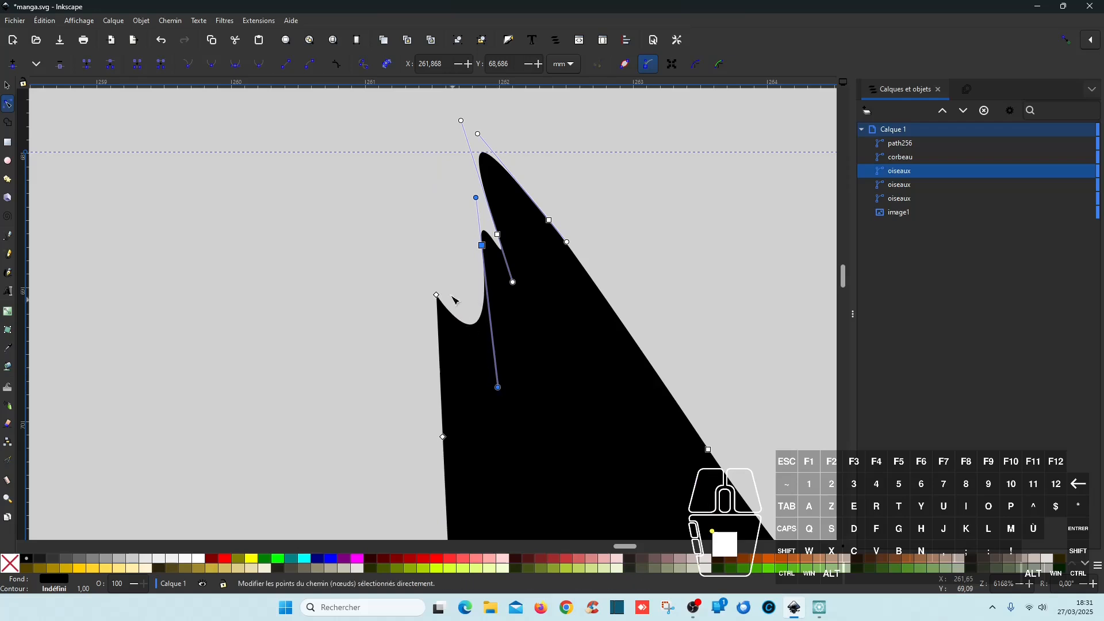
{"action": "double_click", "coordinate": [479, 319]}
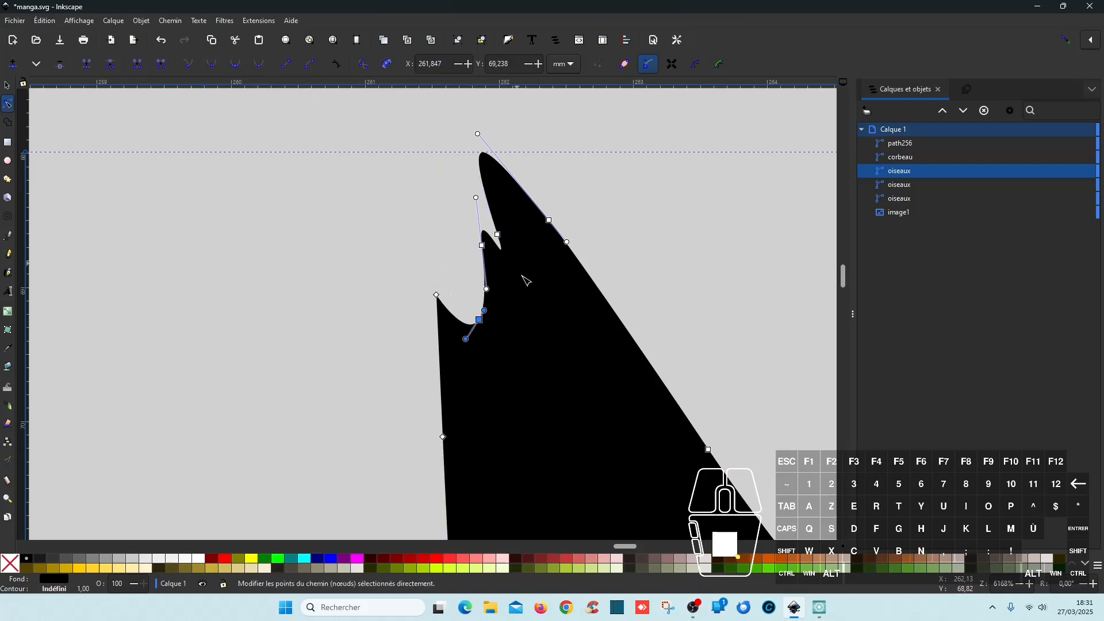
- Turn the three nodes around the wing tip's left notch into corner nodes for a jagged feather edge
{"action": "left_click_drag", "start_coordinate": [364, 223], "coordinate": [489, 350]}
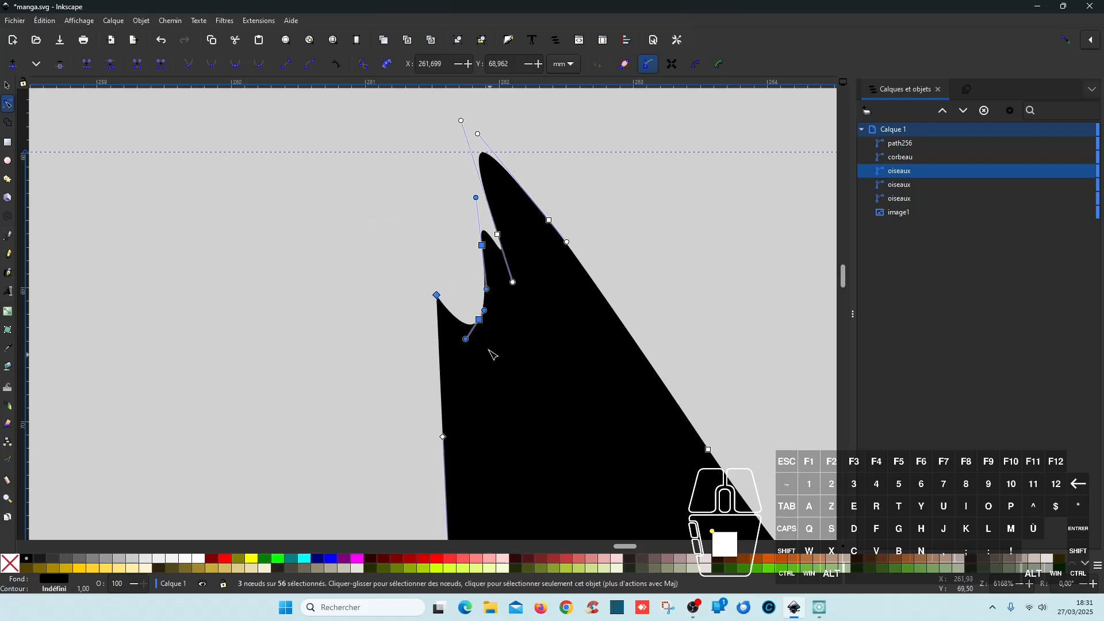
{"action": "left_click", "coordinate": [192, 68]}
{"action": "left_click", "coordinate": [594, 237]}
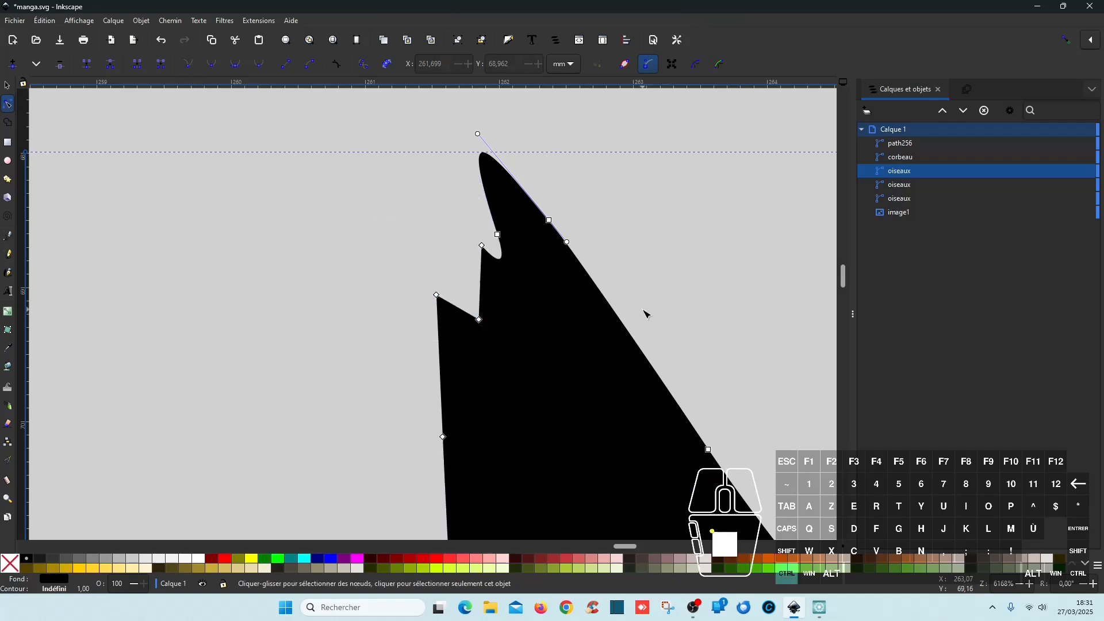
{"action": "scroll", "coordinate": [647, 313], "scroll_direction": "down", "scroll_amount": 9}
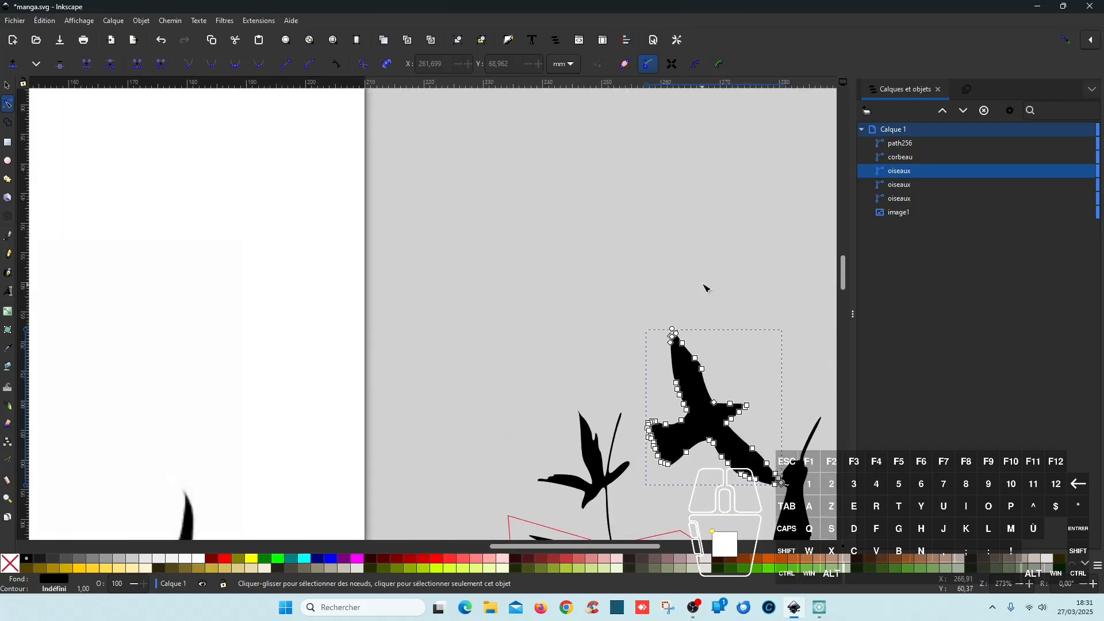
- Deselect the upper bird's path and save the drawing
{"action": "left_click", "coordinate": [709, 289]}
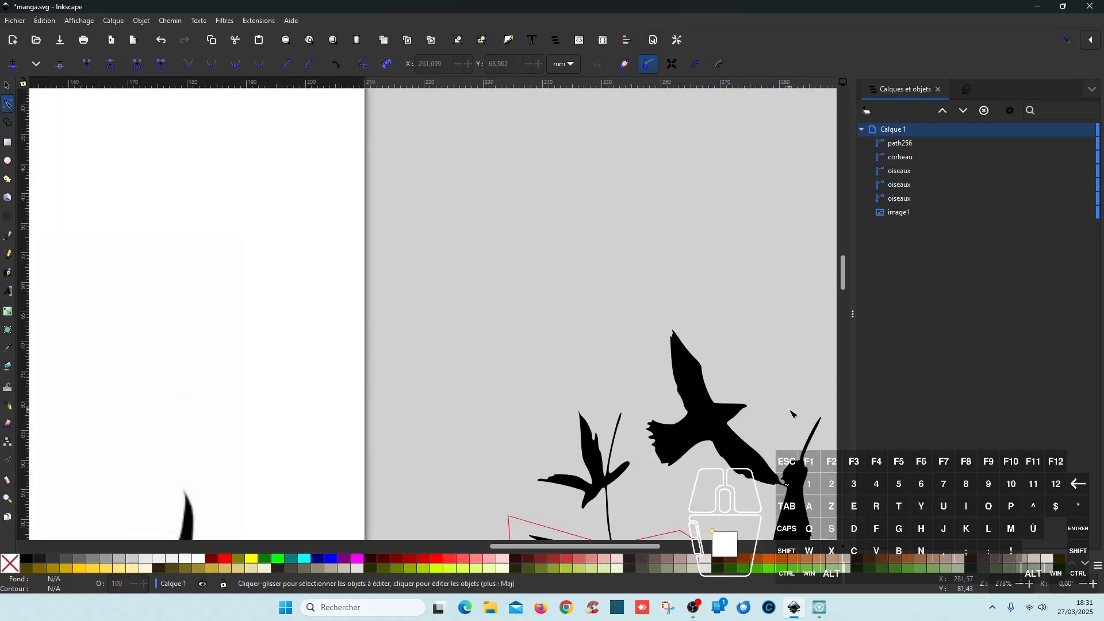
{"action": "left_click_drag", "start_coordinate": [792, 414], "coordinate": [637, 241]}
{"action": "key", "text": "ctrl+s"}
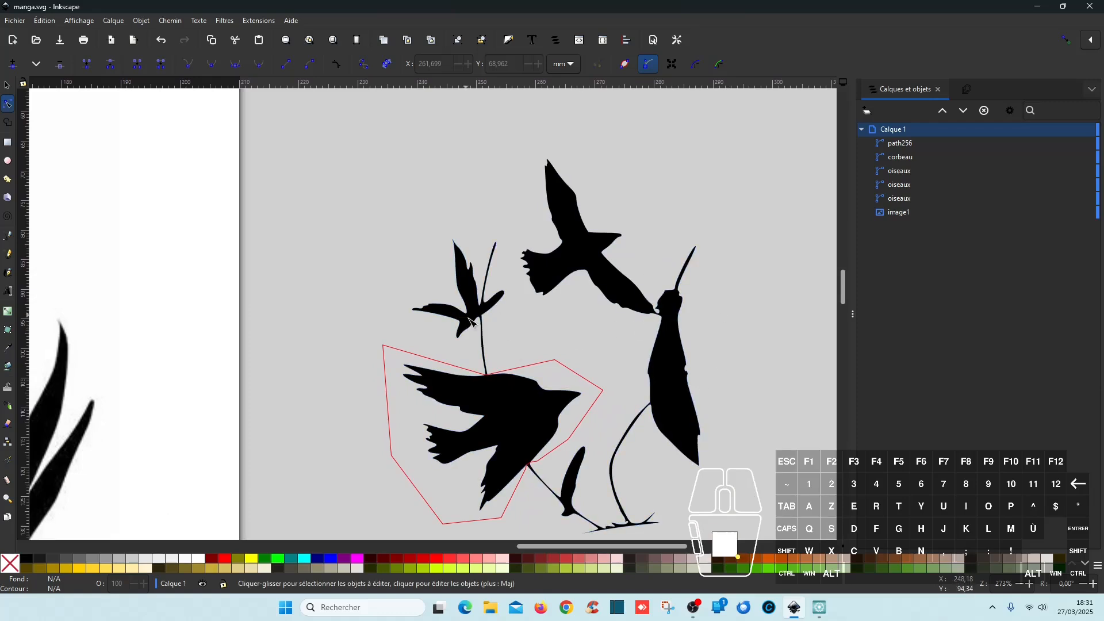
- Divide the path holding the large left bird and its attached branches with the red outline path256, using Division
{"action": "left_click", "coordinate": [906, 143]}
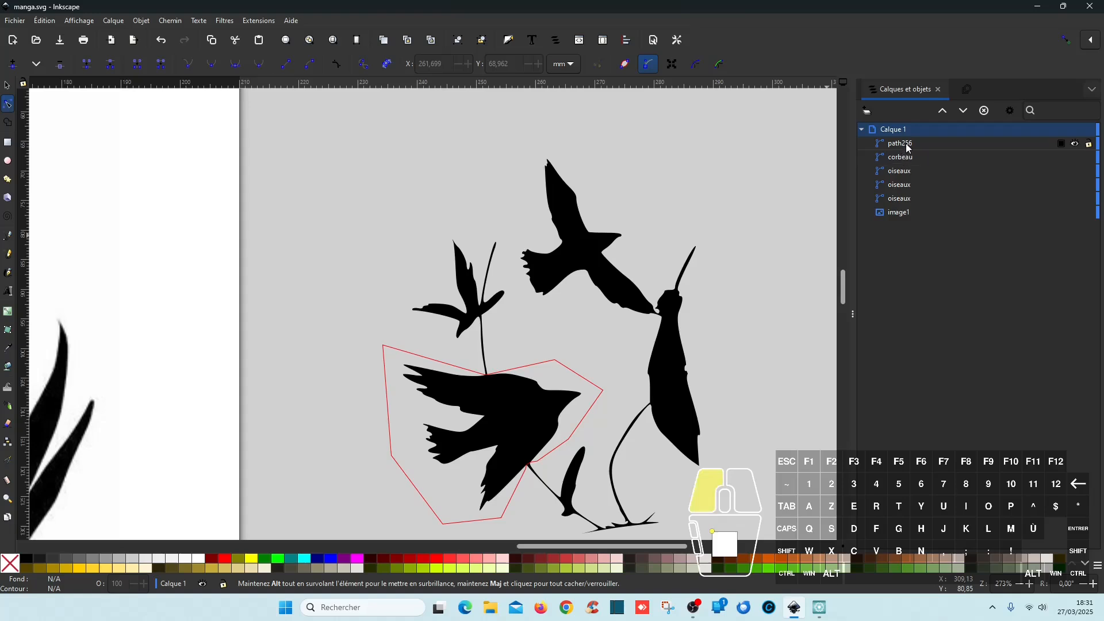
{"action": "left_click", "coordinate": [909, 171], "text": "ctrl"}
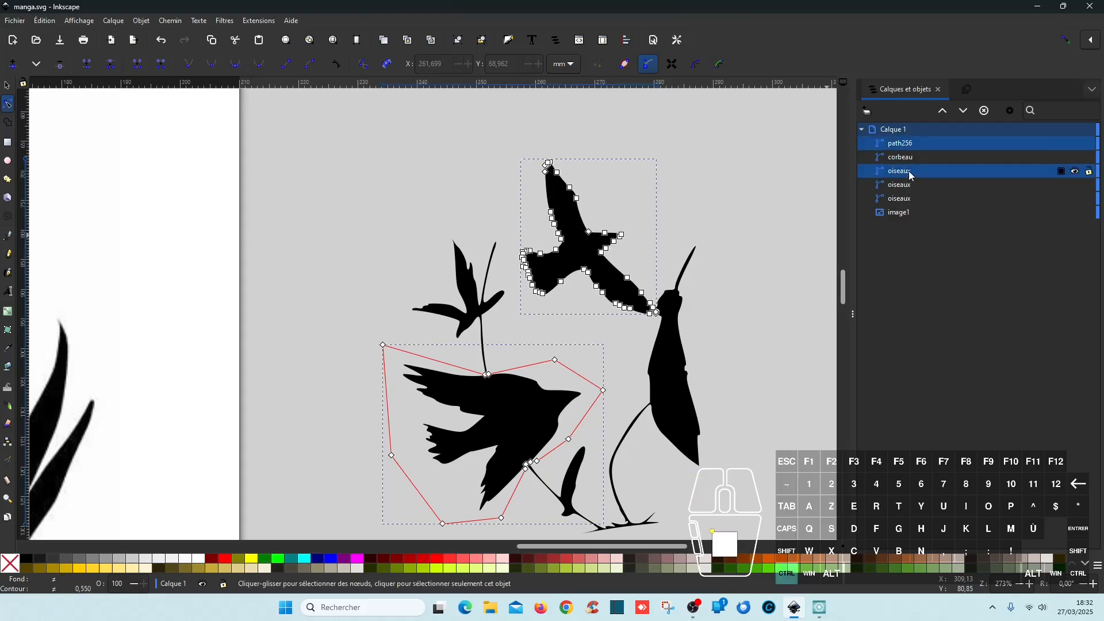
{"action": "left_click", "coordinate": [909, 170], "text": "ctrl"}
{"action": "left_click", "coordinate": [915, 185], "text": "ctrl"}
{"action": "left_click", "coordinate": [913, 186], "text": "ctrl"}
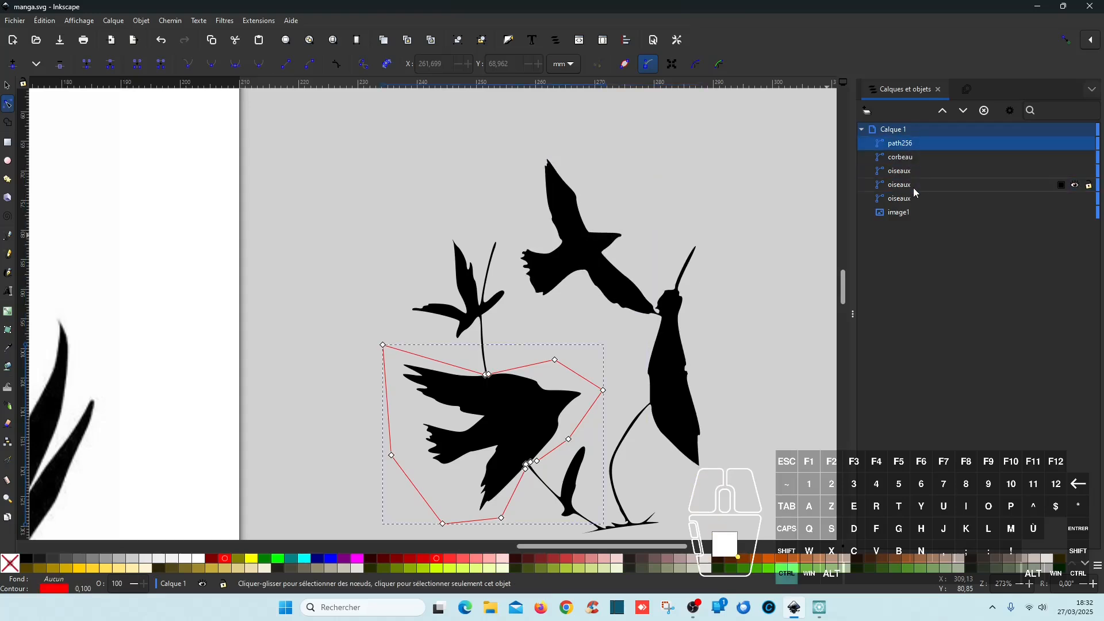
{"action": "left_click", "coordinate": [913, 199], "text": "ctrl"}
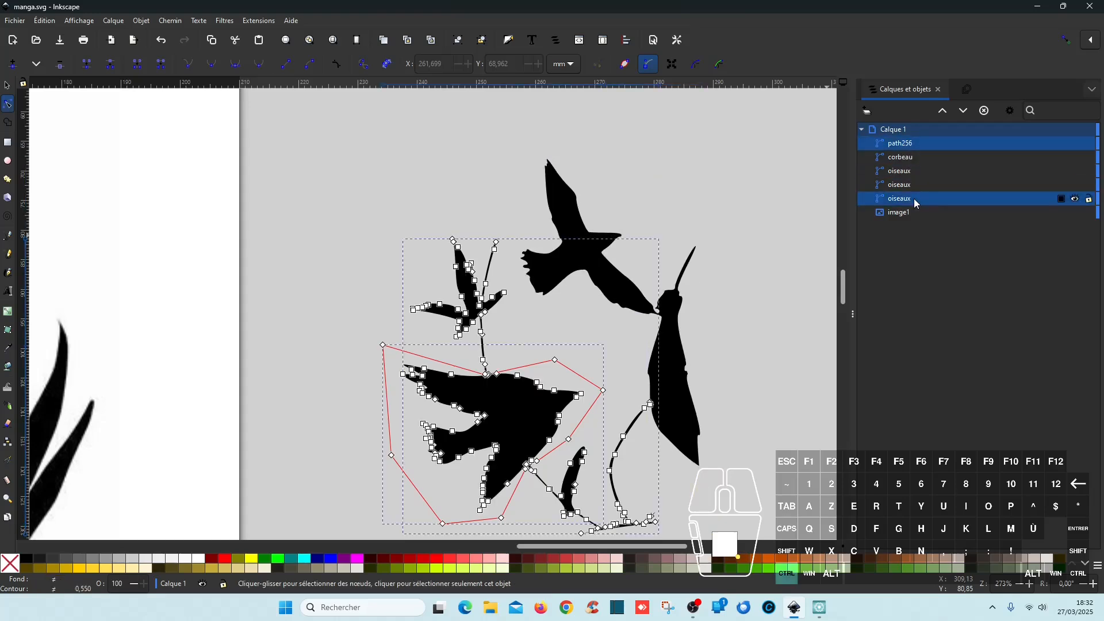
{"action": "left_click", "coordinate": [166, 22]}
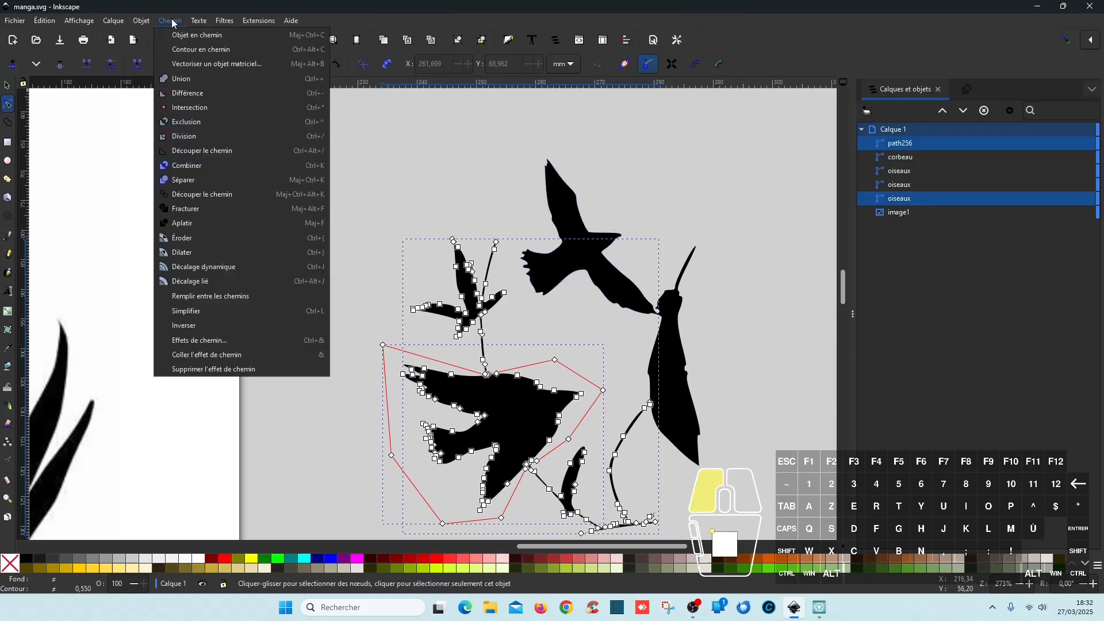
{"action": "left_click", "coordinate": [202, 136]}
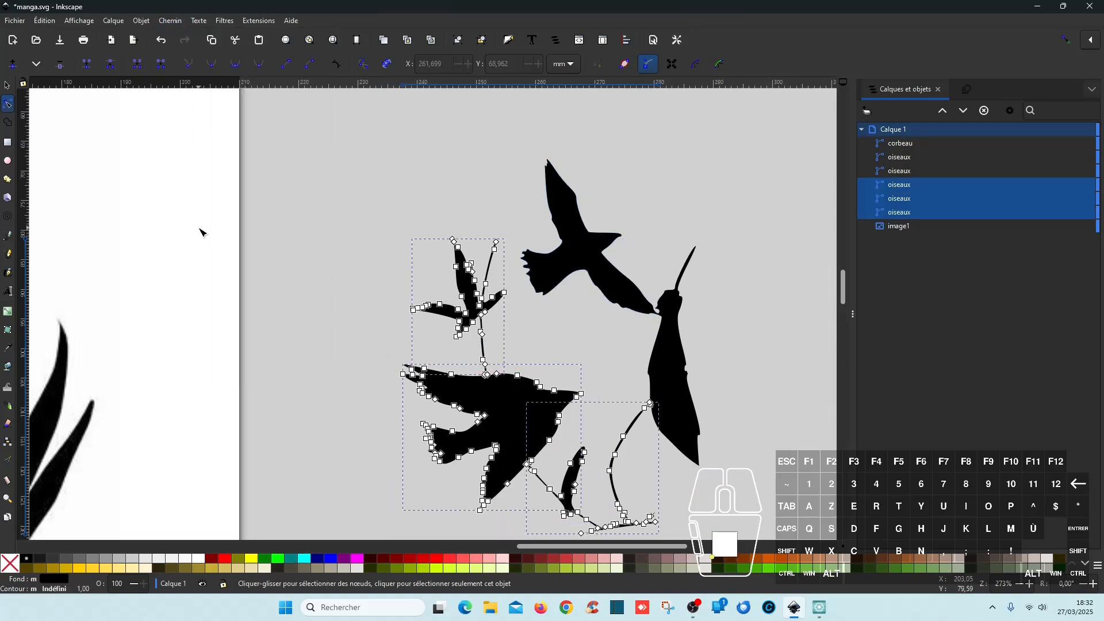
- Examine the small slim bird below the large one in the source image and compare it with the separated piece
{"action": "left_click", "coordinate": [902, 217]}
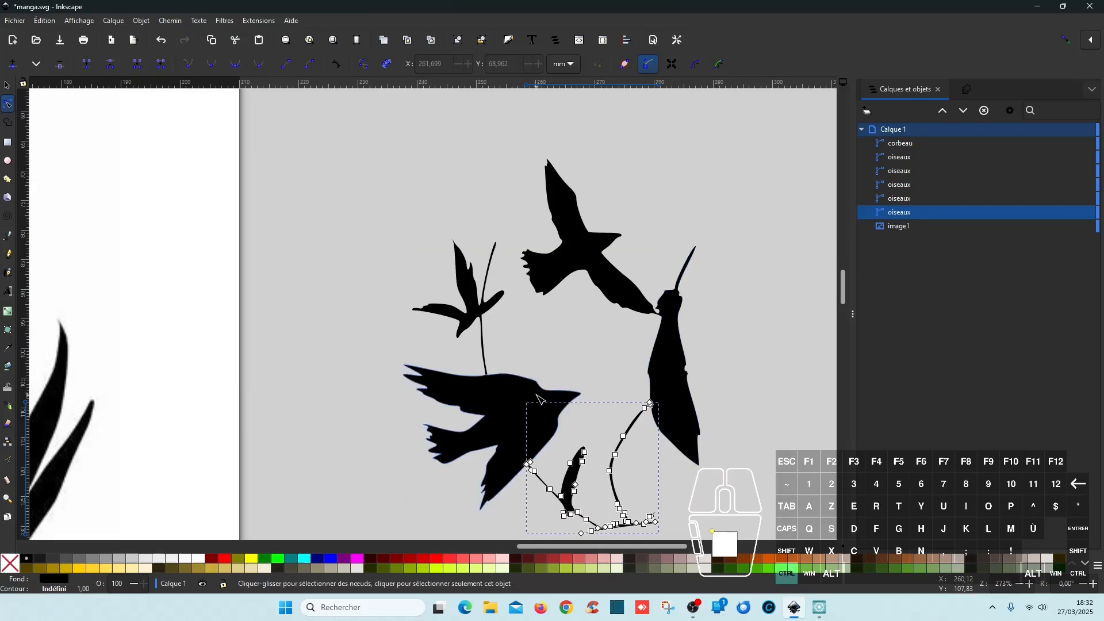
{"action": "scroll", "coordinate": [531, 377], "scroll_direction": "down", "scroll_amount": 4}
{"action": "scroll", "coordinate": [253, 422], "scroll_direction": "up", "scroll_amount": 4}
{"action": "scroll", "coordinate": [253, 423], "scroll_direction": "up", "scroll_amount": 3}
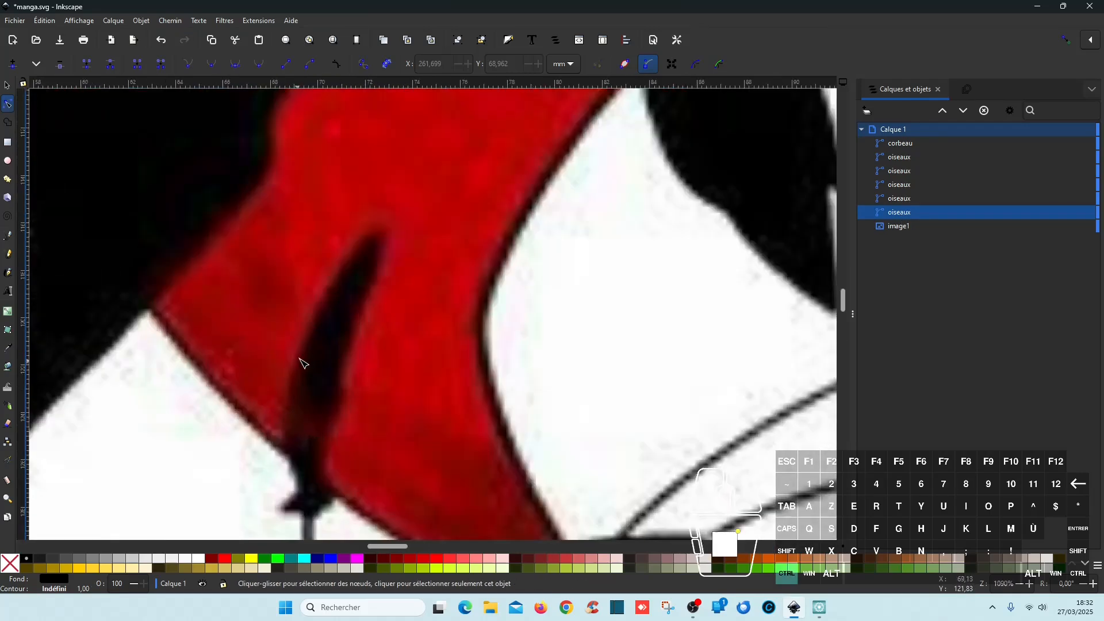
{"action": "scroll", "coordinate": [303, 371], "scroll_direction": "down", "scroll_amount": 3}
{"action": "scroll", "coordinate": [345, 377], "scroll_direction": "down", "scroll_amount": 2}
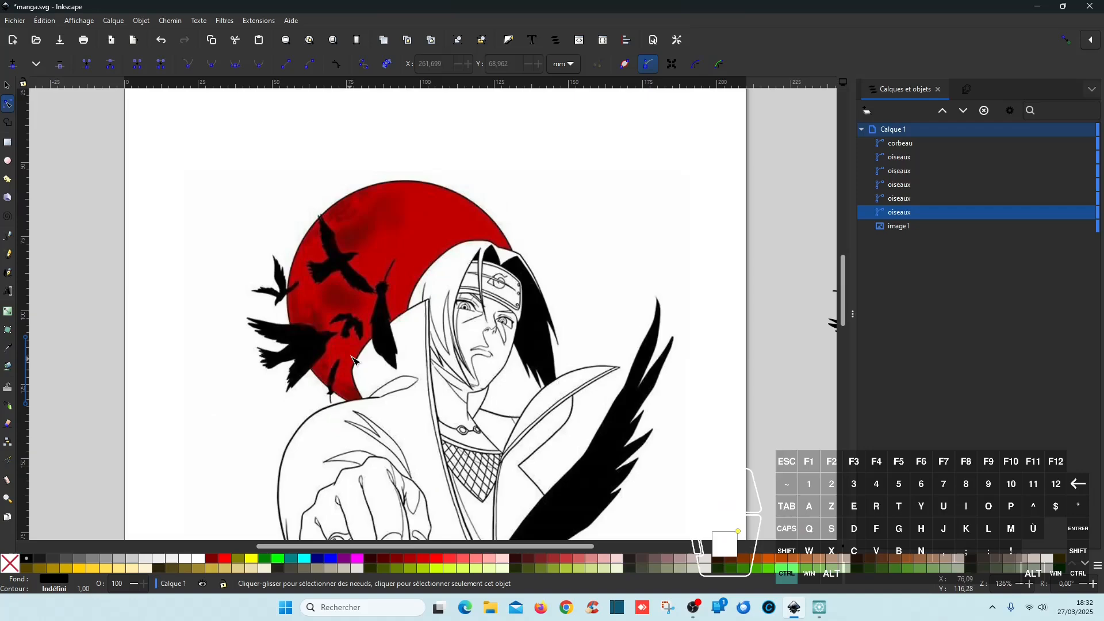
{"action": "scroll", "coordinate": [418, 344], "scroll_direction": "down", "scroll_amount": 2}
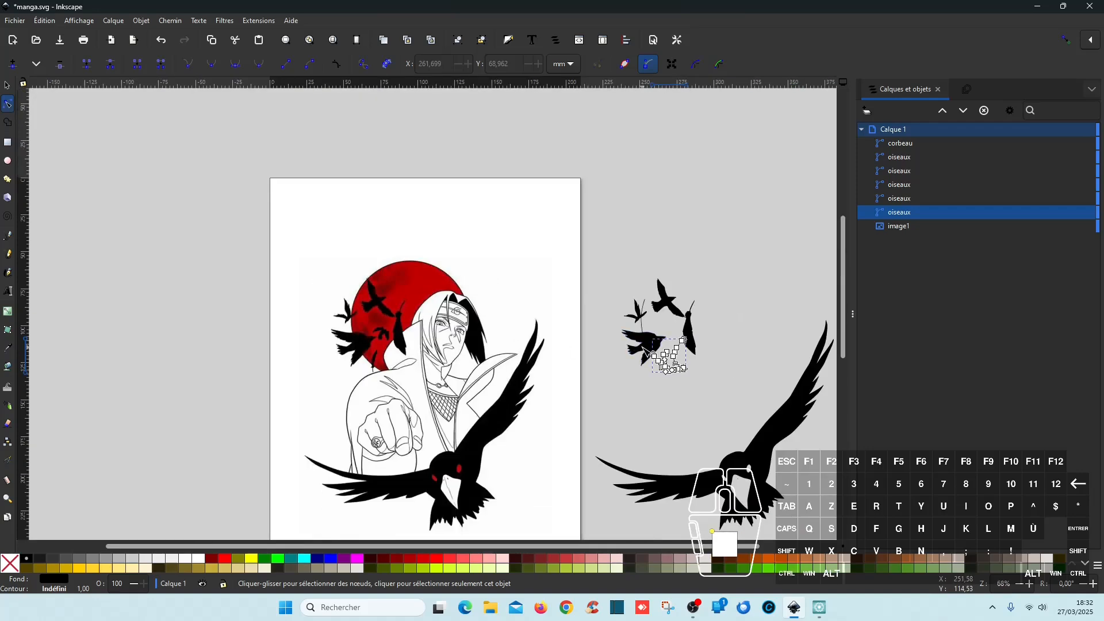
{"action": "scroll", "coordinate": [697, 392], "scroll_direction": "up", "scroll_amount": 3}
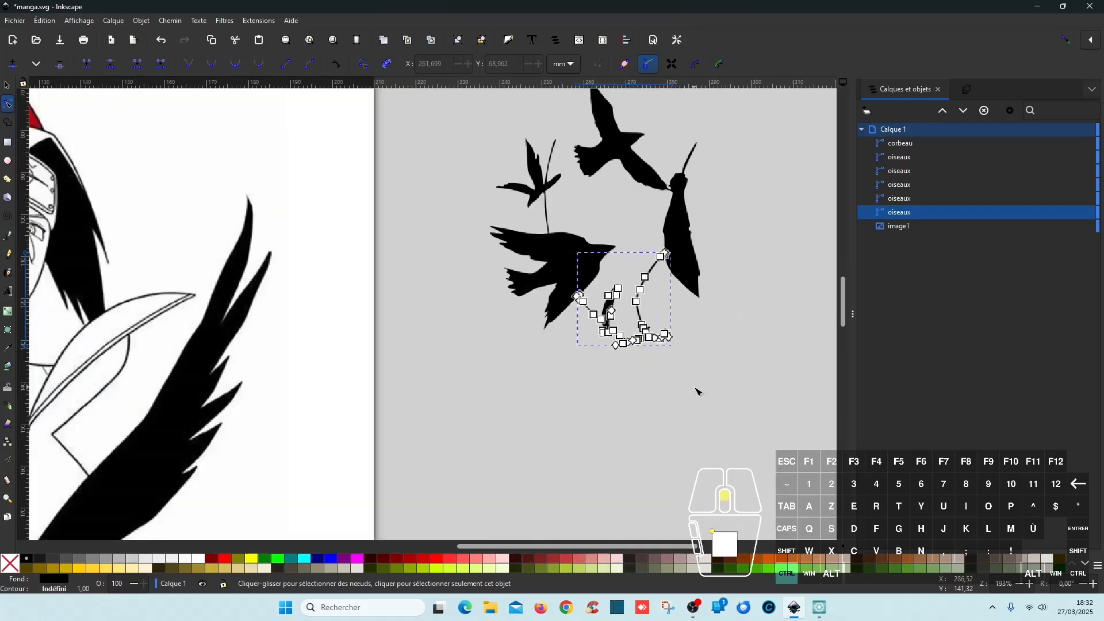
{"action": "left_click", "coordinate": [696, 387]}
{"action": "scroll", "coordinate": [403, 384], "scroll_direction": "down", "scroll_amount": 2}
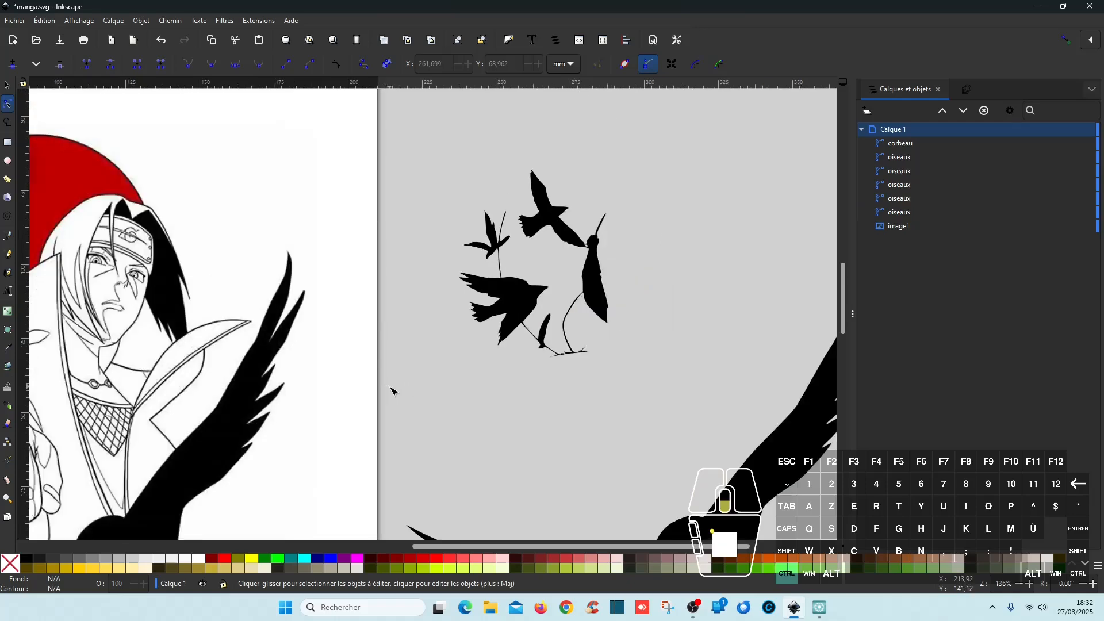
{"action": "scroll", "coordinate": [390, 391], "scroll_direction": "up", "scroll_amount": 2}
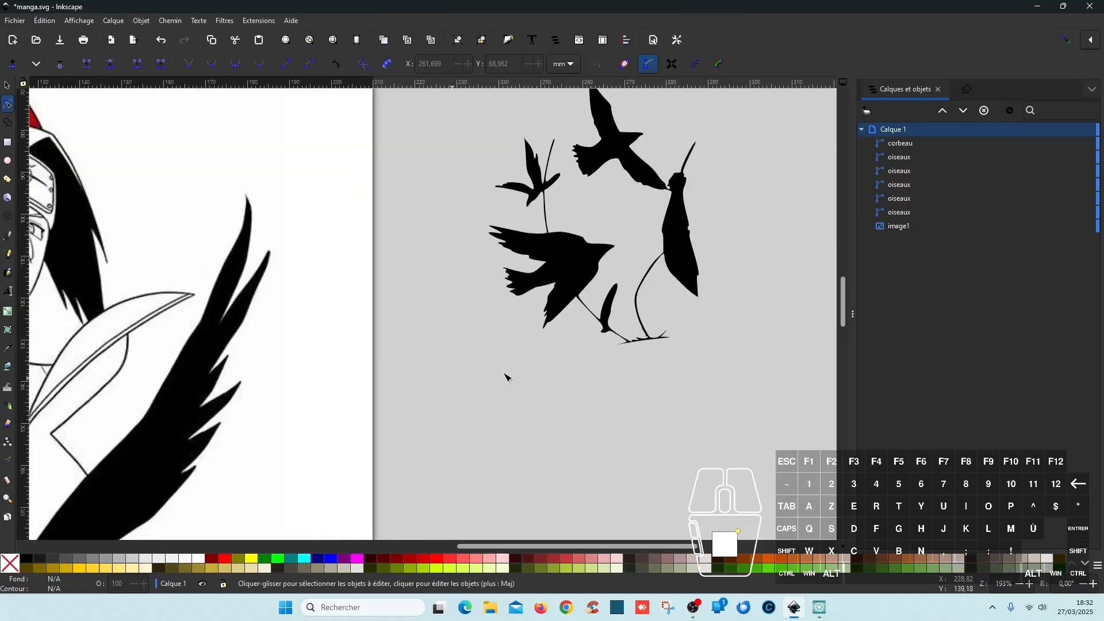
- Delete the nodes of the branch and curved stem extending to the right from the small slim bird
{"action": "left_click", "coordinate": [650, 340]}
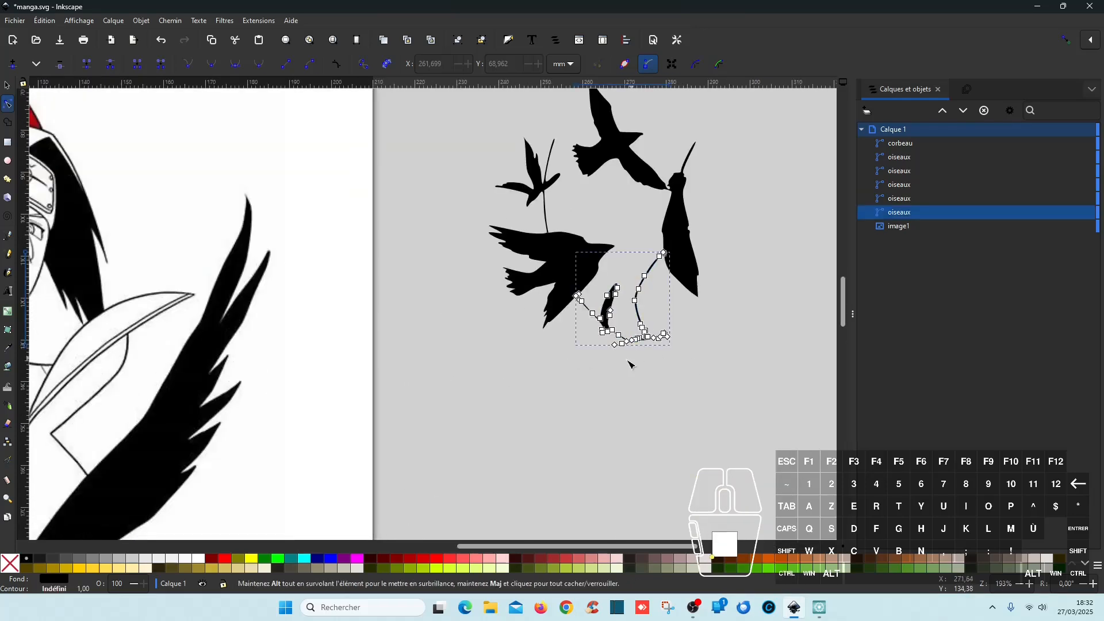
{"action": "scroll", "coordinate": [609, 372], "scroll_direction": "up", "scroll_amount": 4}
{"action": "scroll", "coordinate": [577, 335], "scroll_direction": "down", "scroll_amount": 1}
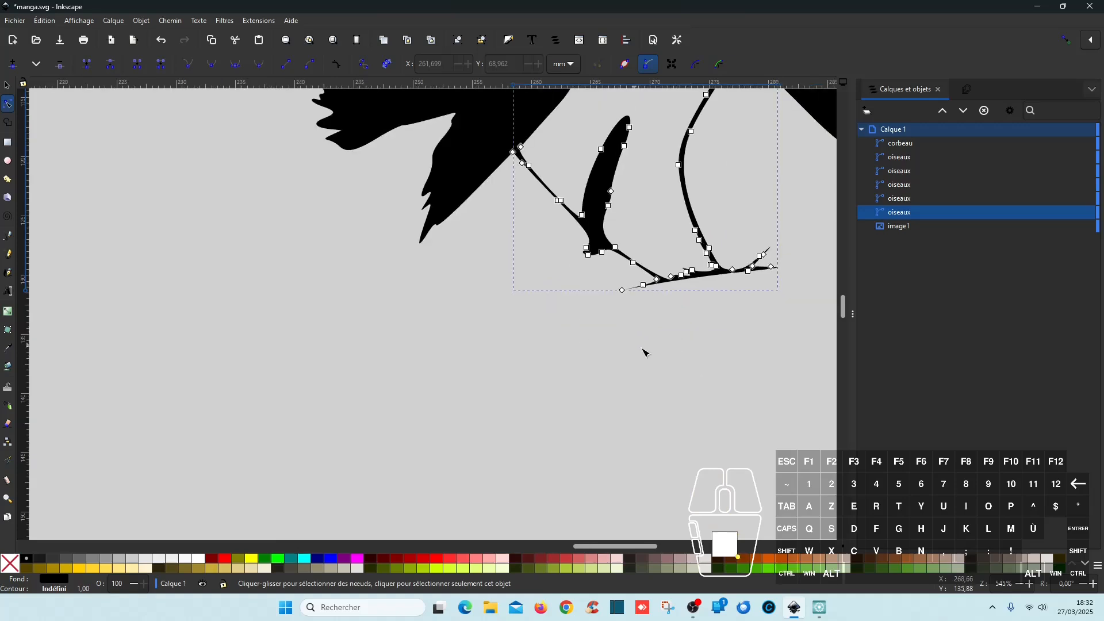
{"action": "left_click_drag", "start_coordinate": [698, 451], "coordinate": [546, 101]}
{"action": "key", "text": "Delete"}
{"action": "left_click_drag", "start_coordinate": [578, 436], "coordinate": [508, 328]}
{"action": "key", "text": "Delete"}
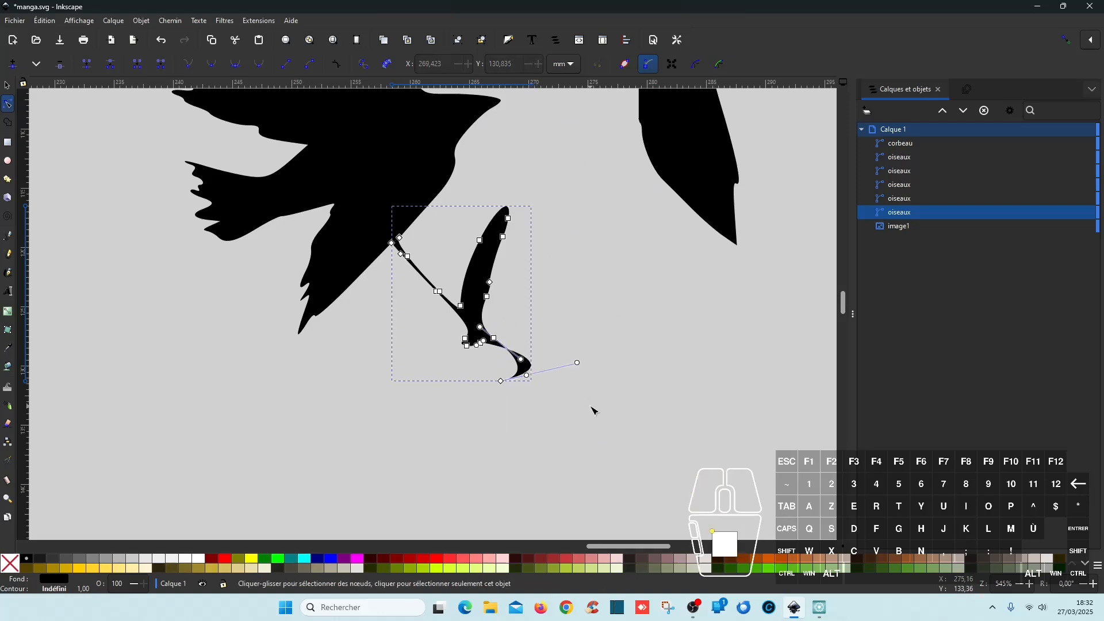
{"action": "left_click", "coordinate": [500, 381]}
{"action": "key", "text": "Delete"}
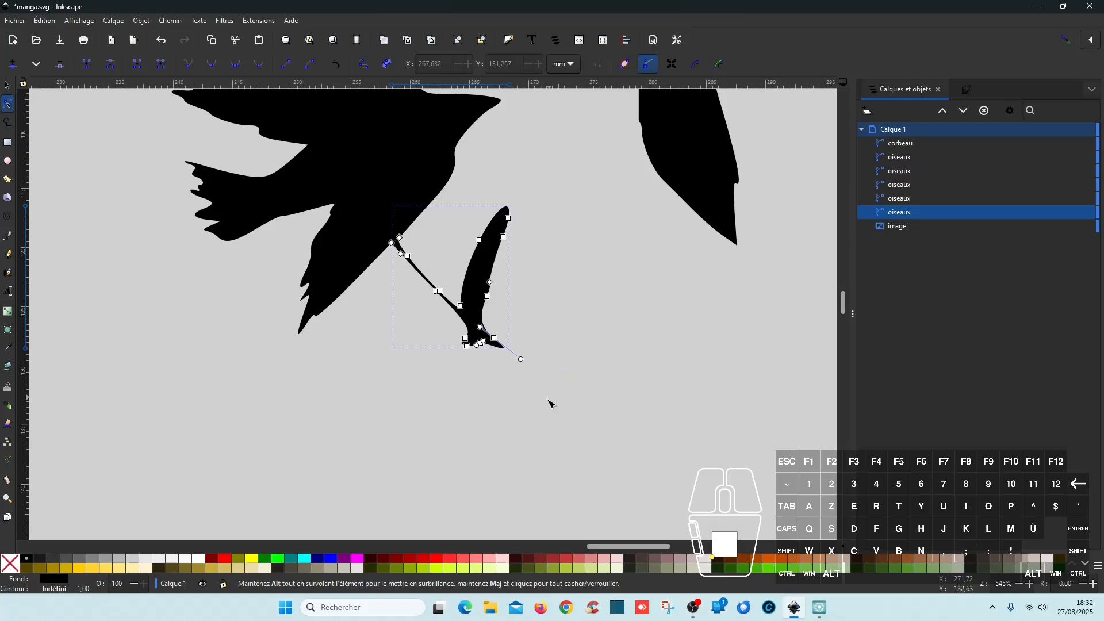
- Delete the nodes of the thin diagonal line attached to the left side of the small slim bird
{"action": "mouse_move", "coordinate": [341, 199]}
{"action": "left_mouse_down"}
{"action": "mouse_move", "coordinate": [395, 322]}
{"action": "mouse_move", "coordinate": [442, 369]}
{"action": "left_mouse_up"}
{"action": "key", "text": "Delete"}
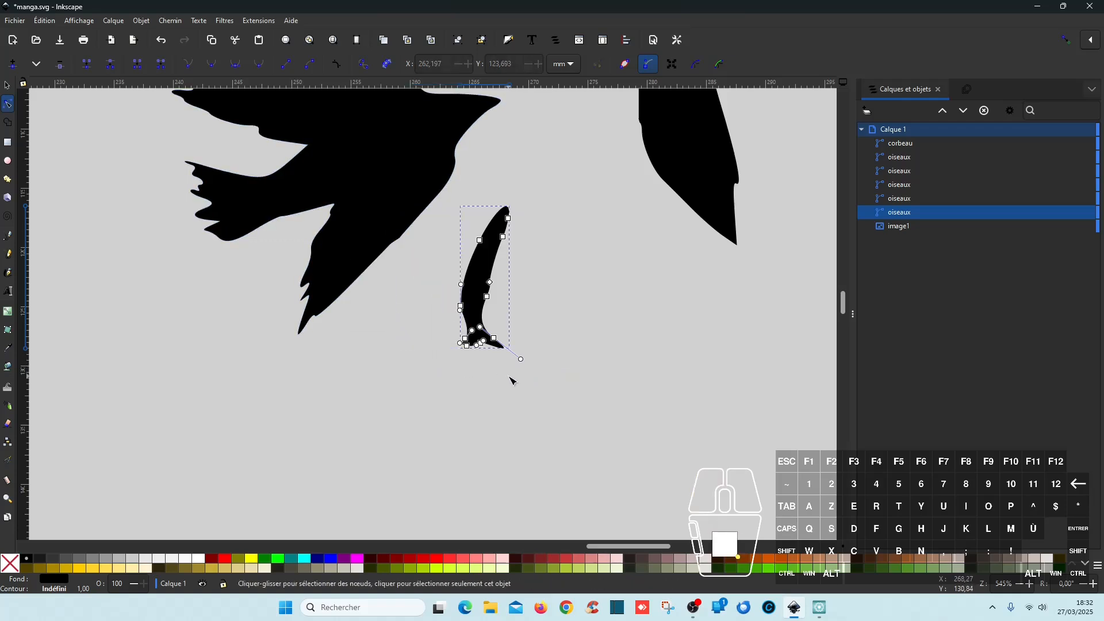
{"action": "left_click", "coordinate": [566, 395]}
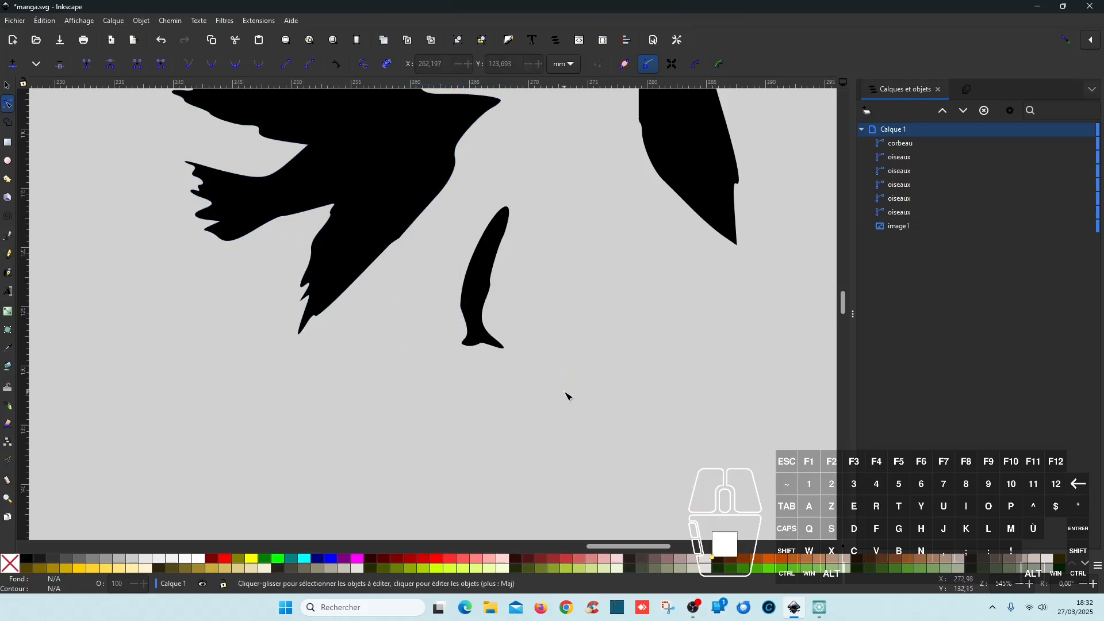
- Lower the notch node on the slim bird's bottom edge to about Y 128.32 mm and insert nodes just beside it
{"action": "left_click", "coordinate": [485, 344]}
{"action": "scroll", "coordinate": [496, 367], "scroll_direction": "up", "scroll_amount": 6}
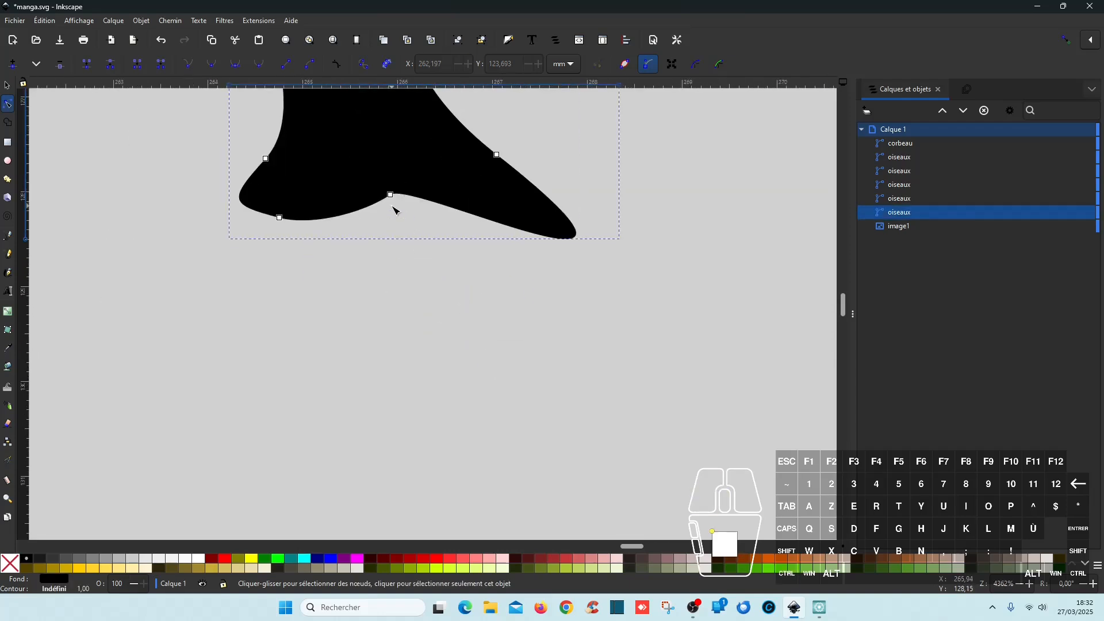
{"action": "left_click_drag", "start_coordinate": [390, 195], "coordinate": [372, 221]}
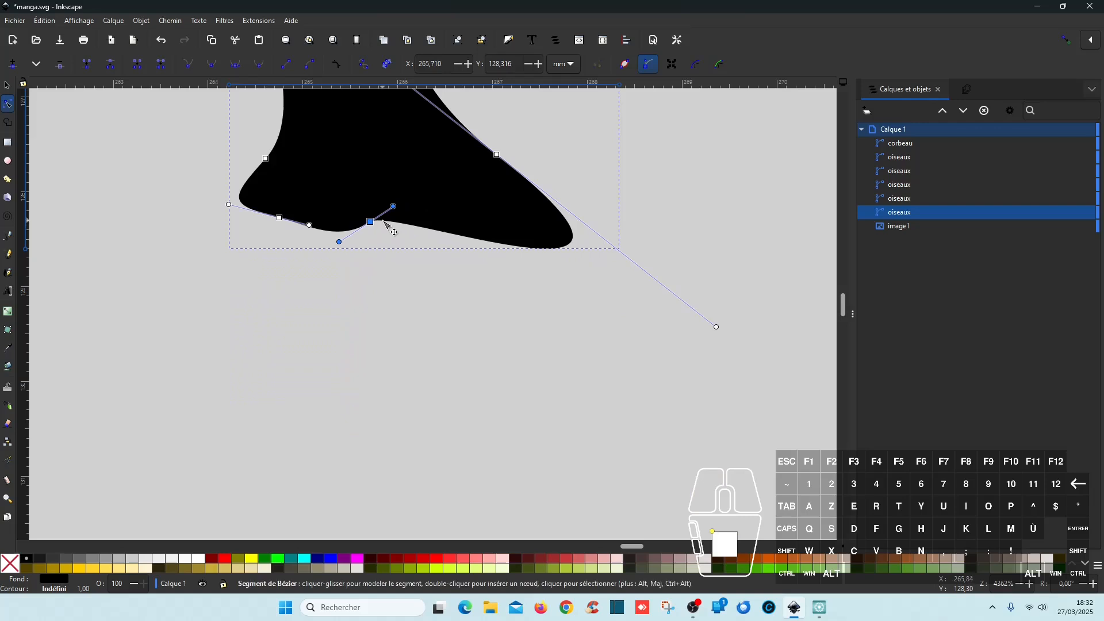
{"action": "double_click", "coordinate": [383, 220]}
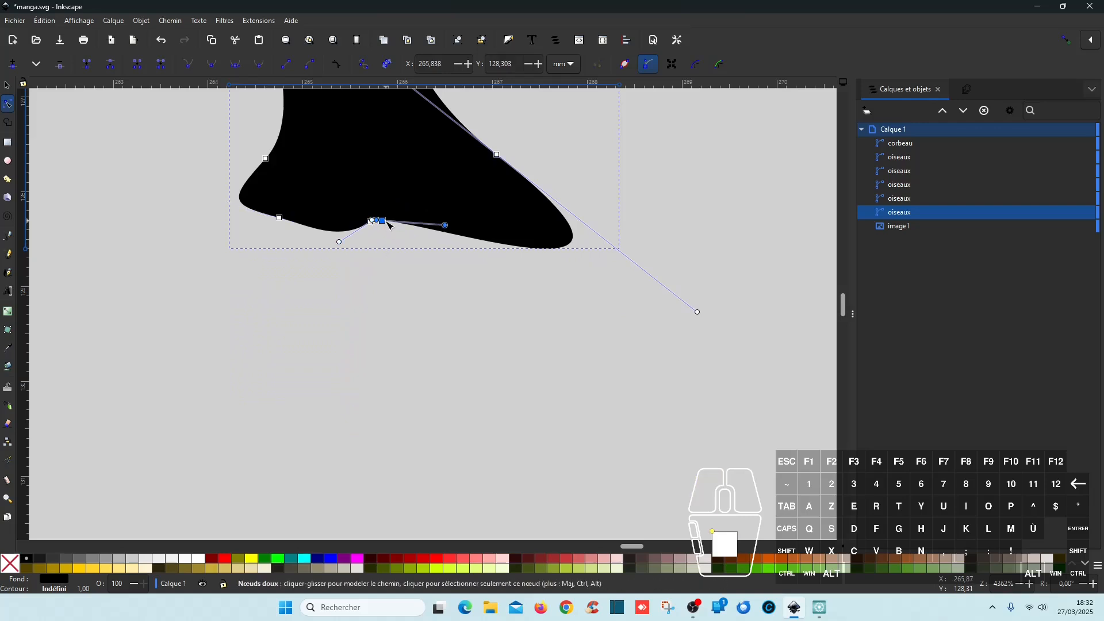
- Pull the node between the notch nodes straight down to about Y 130.55 mm to form a thin leg
{"action": "scroll", "coordinate": [390, 224], "scroll_direction": "up", "scroll_amount": 5}
{"action": "left_click_drag", "start_coordinate": [369, 171], "coordinate": [366, 532]}
{"action": "scroll", "coordinate": [420, 475], "scroll_direction": "down", "scroll_amount": 8}
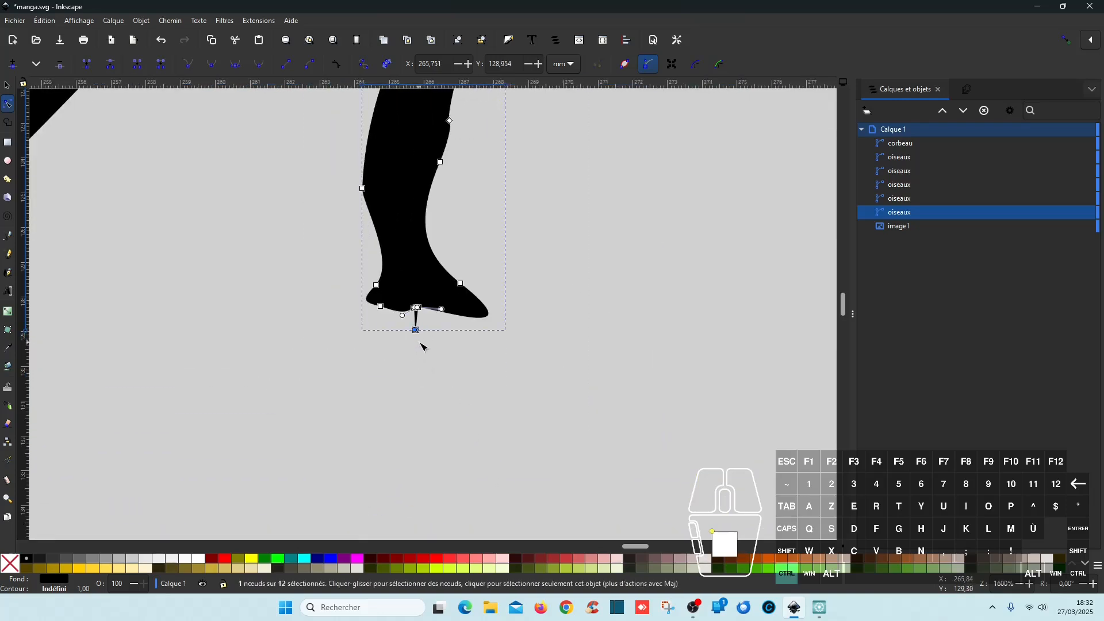
{"action": "scroll", "coordinate": [421, 342], "scroll_direction": "up", "scroll_amount": 6}
{"action": "scroll", "coordinate": [390, 299], "scroll_direction": "down", "scroll_amount": 12}
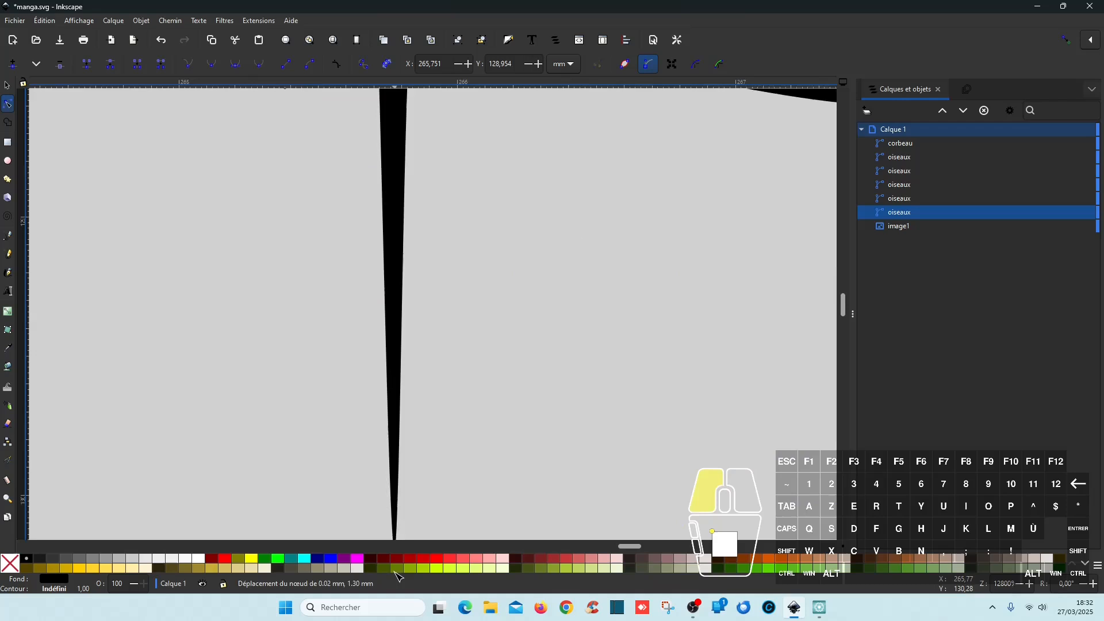
{"action": "scroll", "coordinate": [422, 491], "scroll_direction": "down", "scroll_amount": 5}
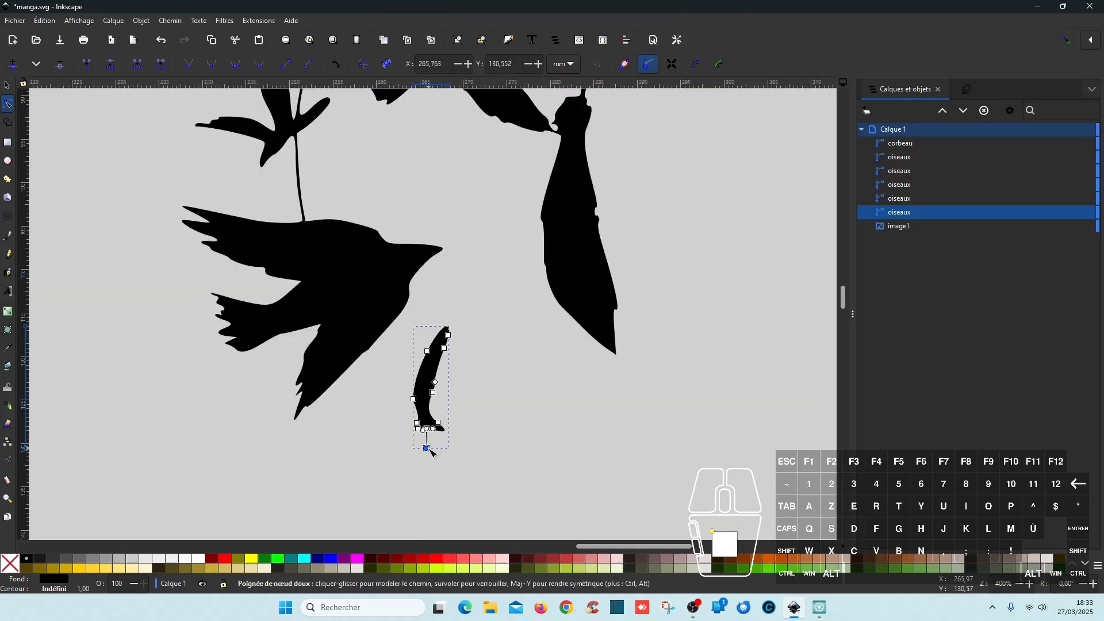
- Widen the leg's tip with a second node beside the first, and move both tip nodes down to about Y 130.66 mm
{"action": "scroll", "coordinate": [433, 450], "scroll_direction": "up", "scroll_amount": 4}
{"action": "scroll", "coordinate": [402, 451], "scroll_direction": "up", "scroll_amount": 2}
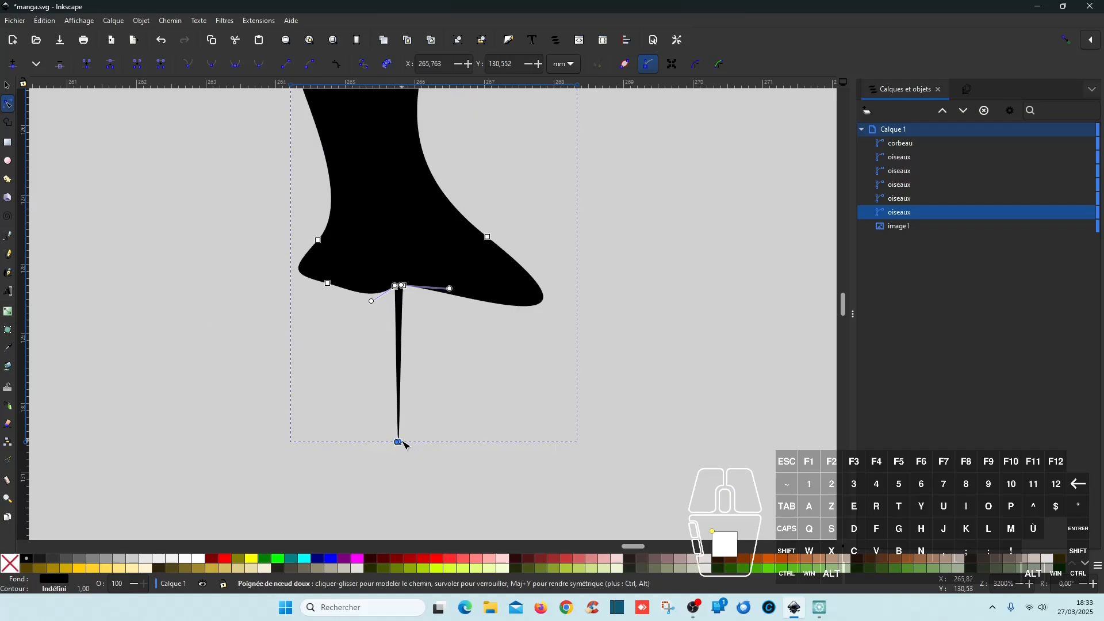
{"action": "scroll", "coordinate": [406, 450], "scroll_direction": "up", "scroll_amount": 3}
{"action": "scroll", "coordinate": [389, 449], "scroll_direction": "up", "scroll_amount": 3}
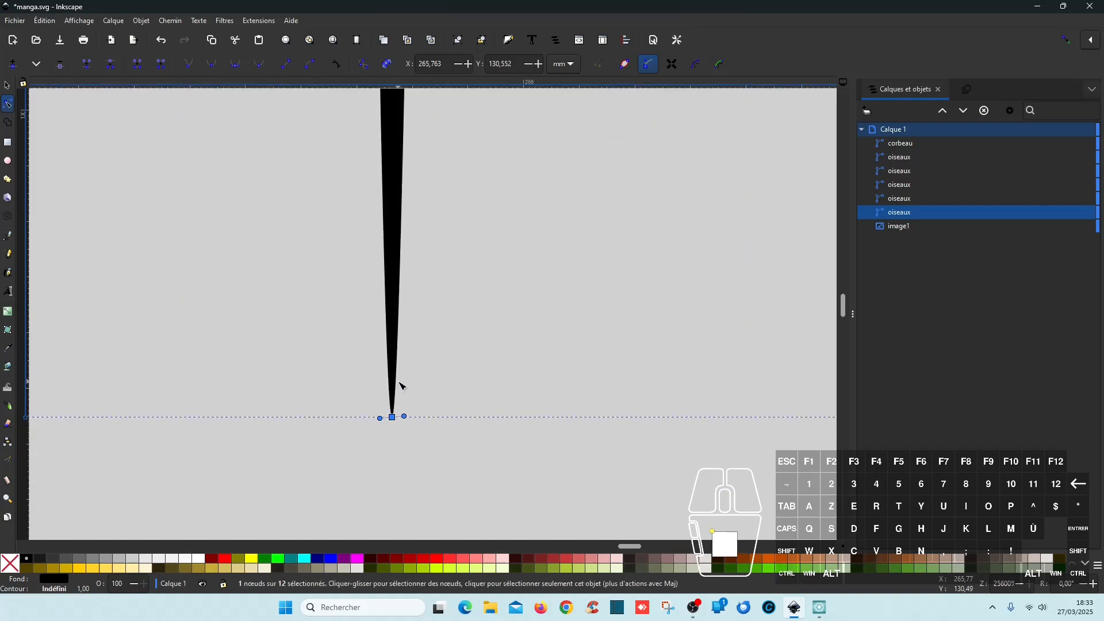
{"action": "left_click_drag", "start_coordinate": [396, 389], "coordinate": [422, 422]}
{"action": "left_click_drag", "start_coordinate": [343, 403], "coordinate": [469, 444]}
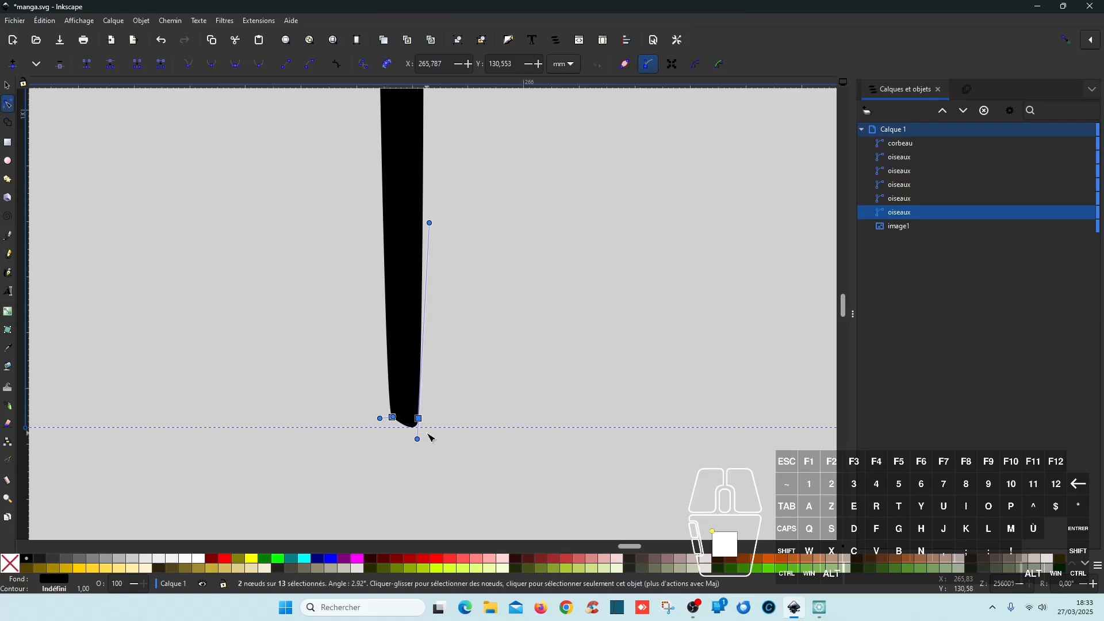
{"action": "left_click_drag", "start_coordinate": [393, 417], "coordinate": [394, 481]}
- Turn the leg's two tip nodes into corner nodes and shift them down and left to about X 265.72, Y 130.75 mm
{"action": "scroll", "coordinate": [412, 453], "scroll_direction": "down", "scroll_amount": 4, "text": "ctrl"}
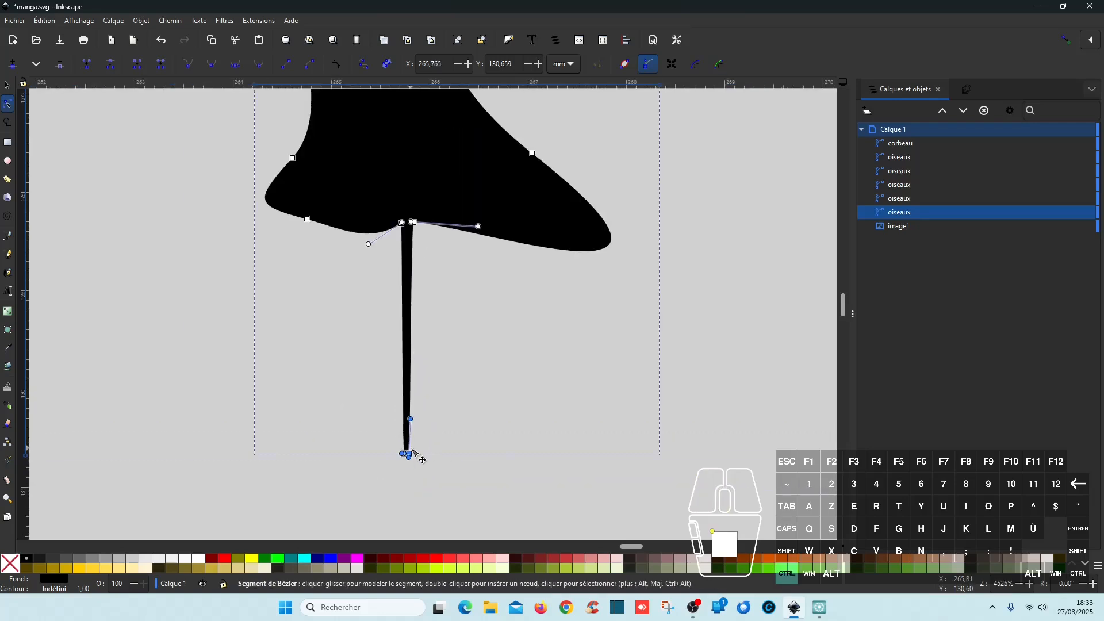
{"action": "scroll", "coordinate": [420, 459], "scroll_direction": "up", "scroll_amount": 4, "text": "ctrl"}
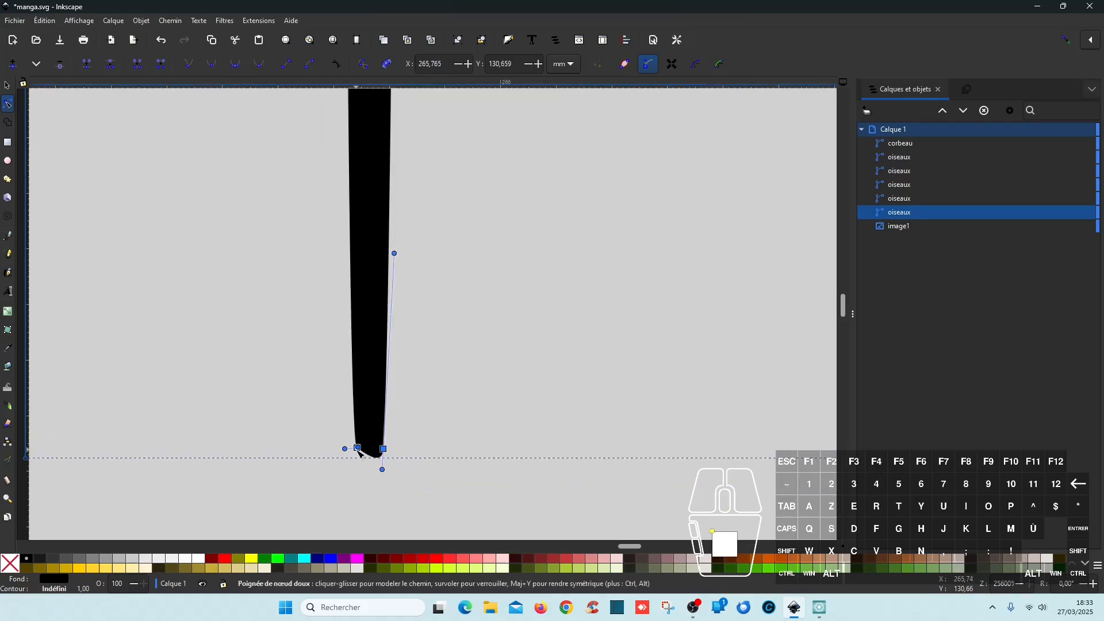
{"action": "mouse_move", "coordinate": [357, 448]}
{"action": "left_mouse_down"}
{"action": "mouse_move", "coordinate": [338, 452]}
{"action": "mouse_move", "coordinate": [371, 450]}
{"action": "left_mouse_up"}
{"action": "left_click_drag", "start_coordinate": [315, 419], "coordinate": [453, 494]}
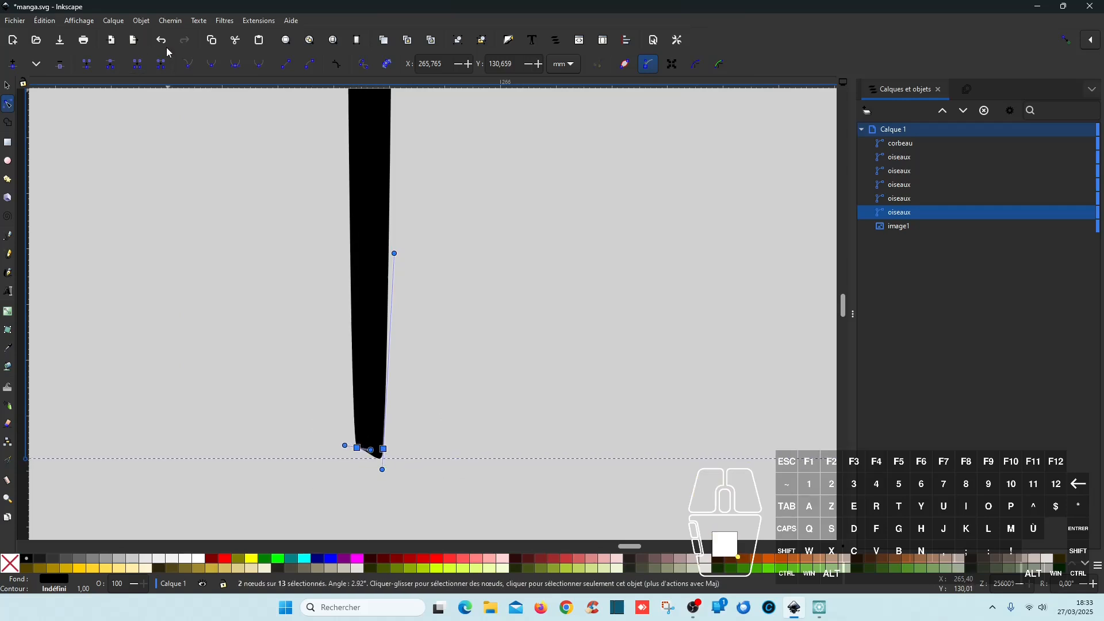
{"action": "left_click", "coordinate": [188, 64]}
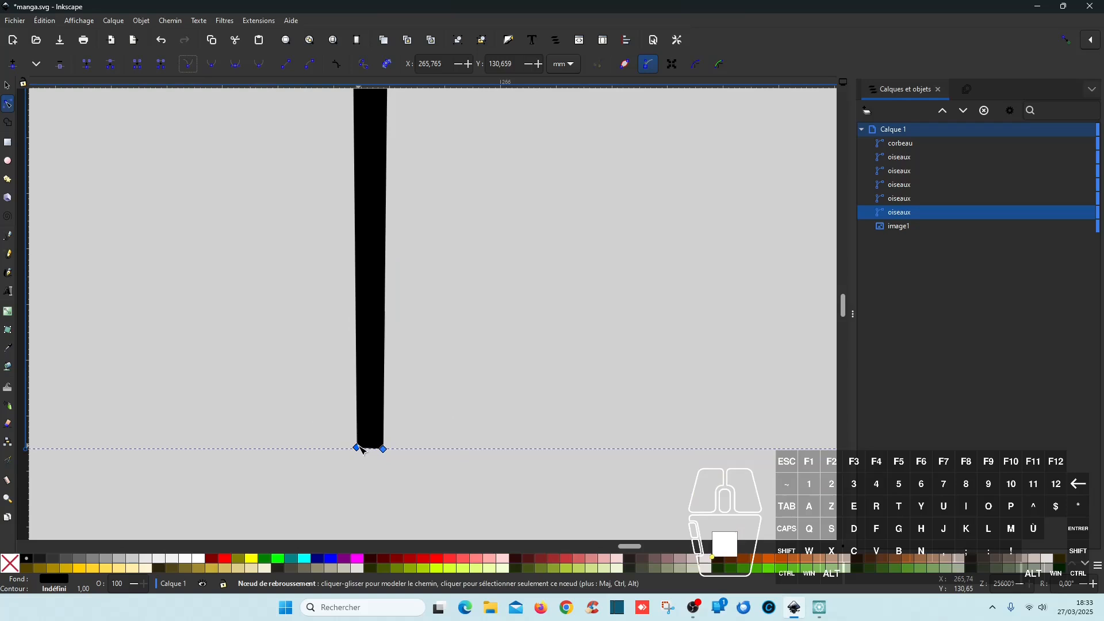
{"action": "left_click_drag", "start_coordinate": [361, 447], "coordinate": [338, 495]}
{"action": "scroll", "coordinate": [397, 387], "scroll_direction": "down", "scroll_amount": 6}
{"action": "scroll", "coordinate": [400, 387], "scroll_direction": "down", "scroll_amount": 1}
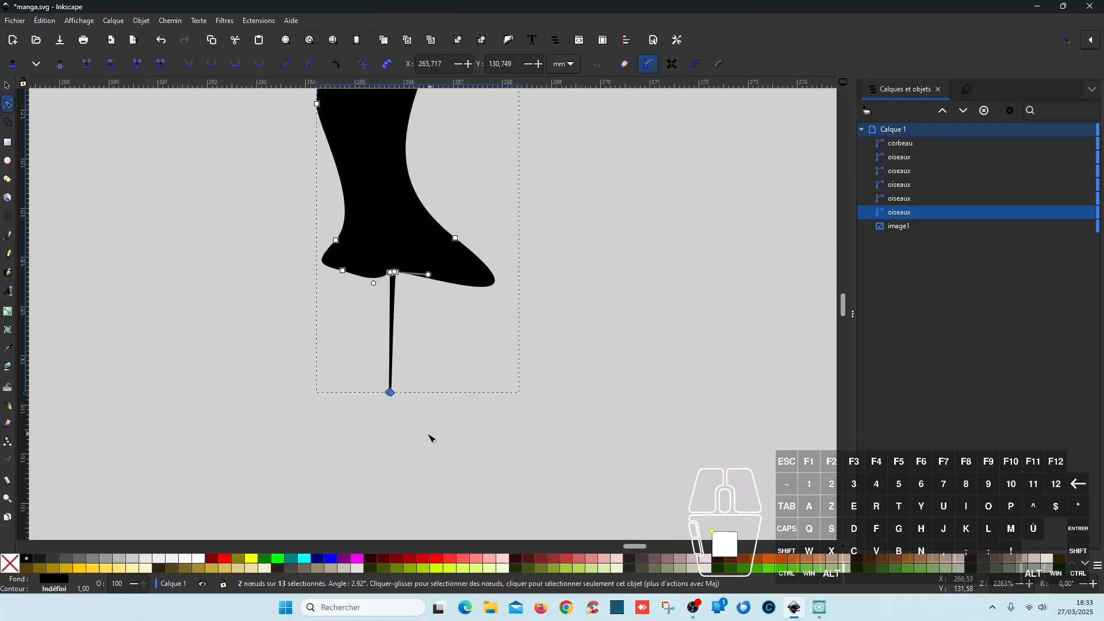
- Lengthen the slim bird's leg down to about Y 135.78 mm and widen its tip by moving one tip node to about X 265.86 mm
{"action": "scroll", "coordinate": [416, 422], "scroll_direction": "down", "scroll_amount": 3}
{"action": "scroll", "coordinate": [467, 411], "scroll_direction": "down", "scroll_amount": 4}
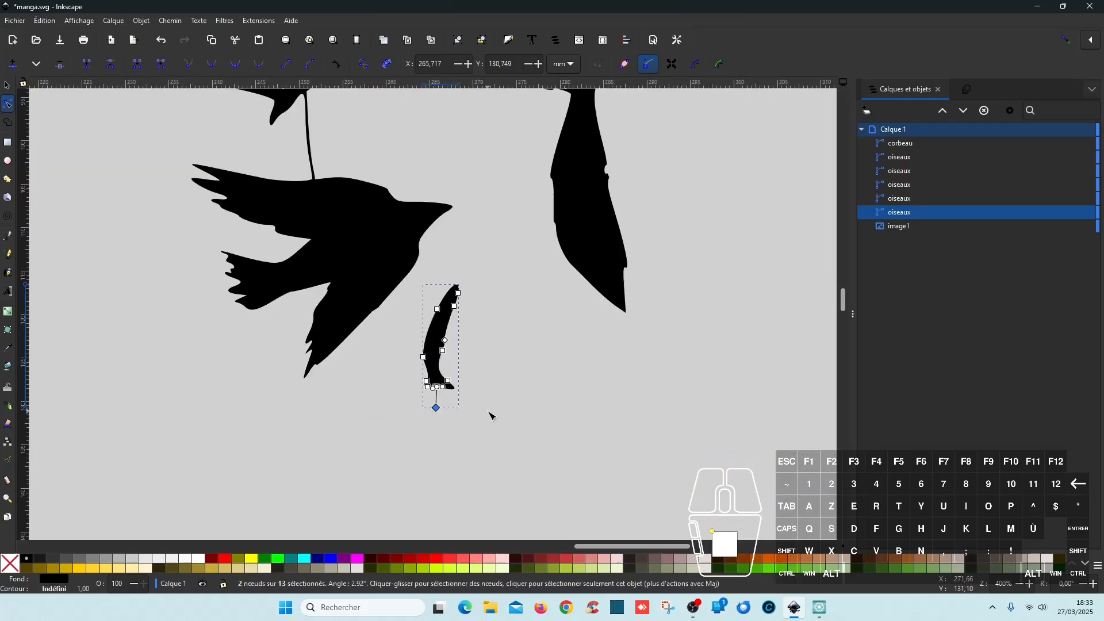
{"action": "mouse_move", "coordinate": [462, 409]}
{"action": "left_mouse_down"}
{"action": "mouse_move", "coordinate": [457, 477]}
{"action": "mouse_move", "coordinate": [468, 440]}
{"action": "mouse_move", "coordinate": [460, 432]}
{"action": "left_mouse_up"}
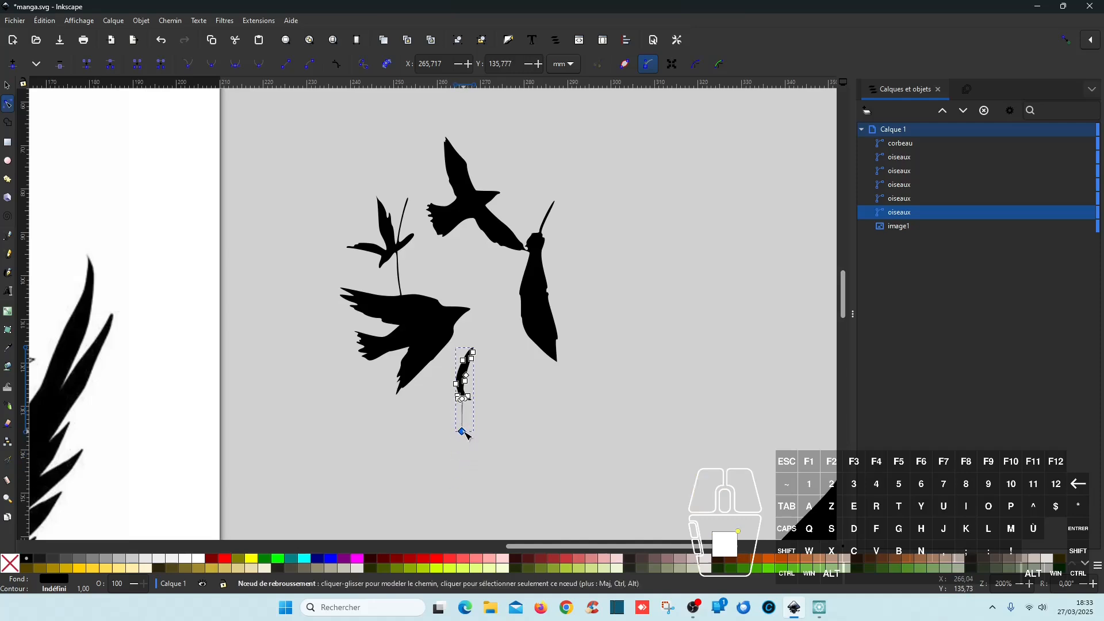
{"action": "scroll", "coordinate": [463, 431], "scroll_direction": "up", "scroll_amount": 5}
{"action": "scroll", "coordinate": [396, 475], "scroll_direction": "up", "scroll_amount": 4}
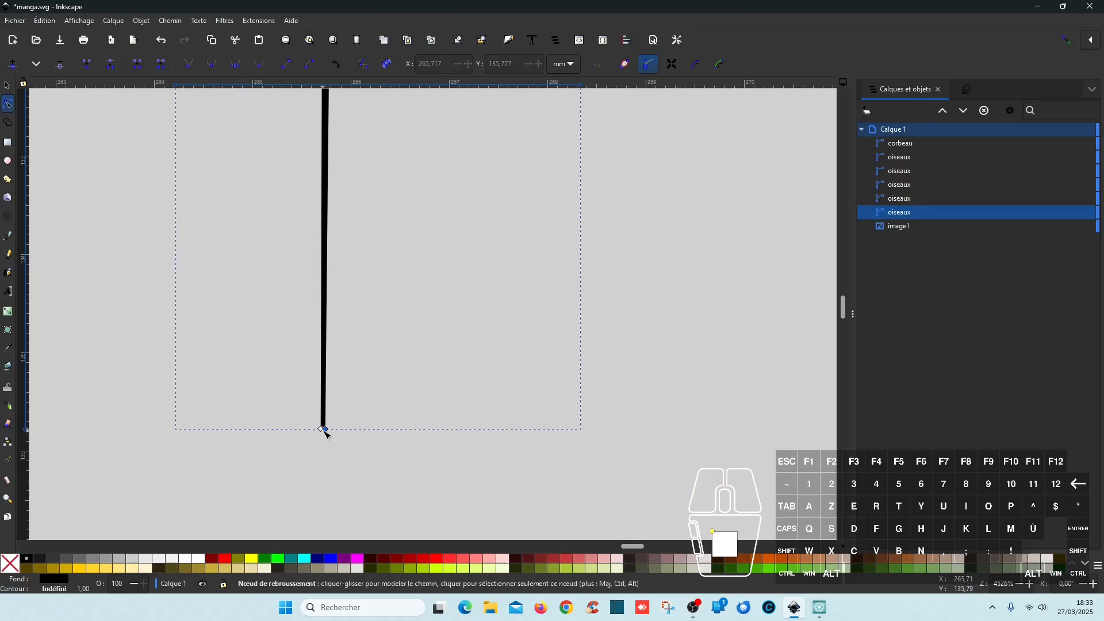
{"action": "left_click_drag", "start_coordinate": [323, 429], "coordinate": [341, 432]}
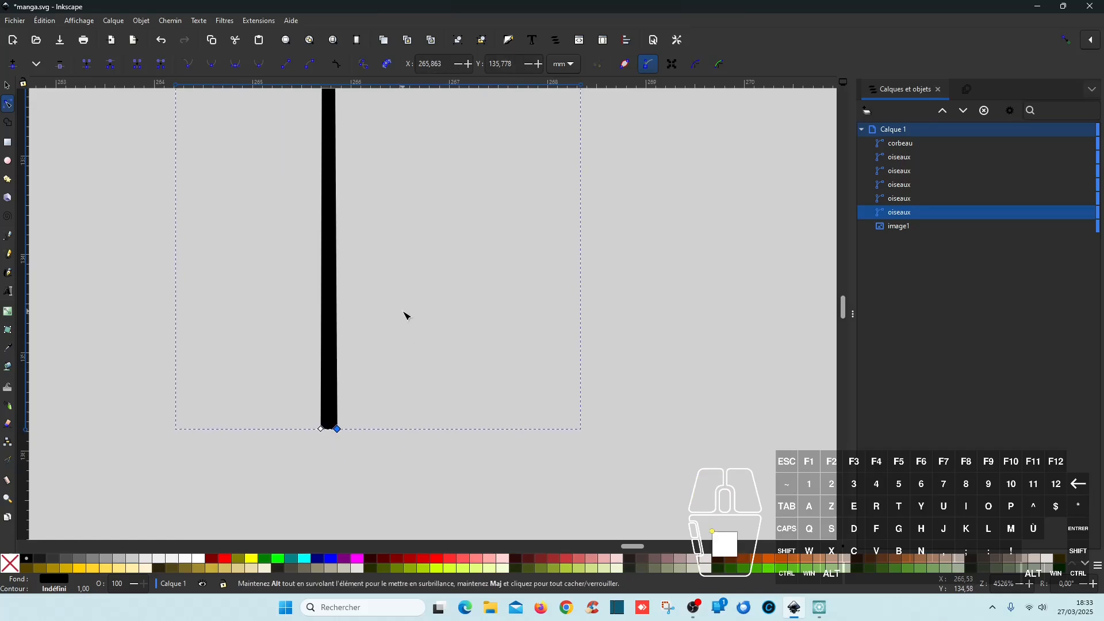
- Widen the top of the slim bird's leg by moving its right junction node to about X 265.93, Y 128.31 mm
{"action": "scroll", "coordinate": [408, 313], "scroll_direction": "up", "scroll_amount": 10}
{"action": "left_click_drag", "start_coordinate": [339, 251], "coordinate": [661, 340]}
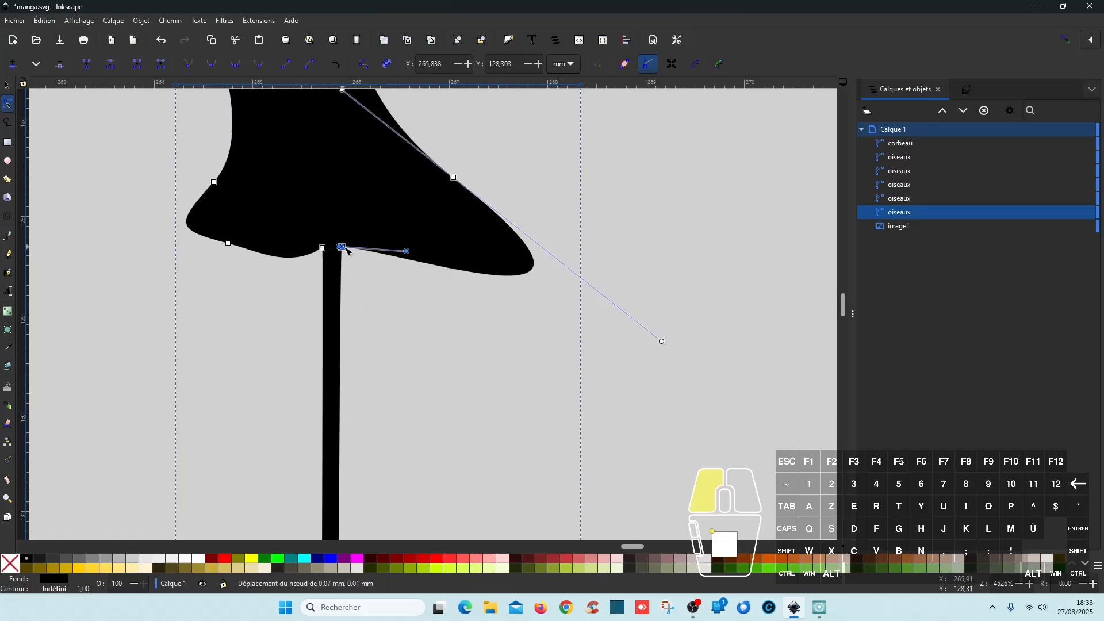
{"action": "scroll", "coordinate": [387, 406], "scroll_direction": "down", "scroll_amount": 8}
{"action": "left_click", "coordinate": [493, 454]}
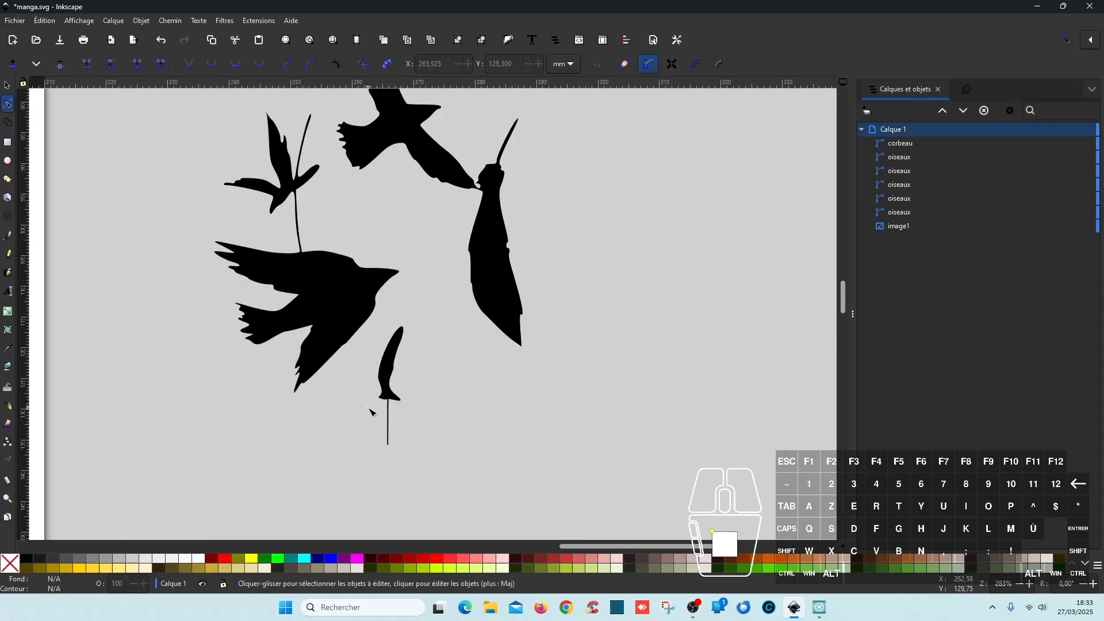
- Shorten the slim bird's leg by raising its two tip nodes to about Y 133.66 mm, and save the drawing
{"action": "scroll", "coordinate": [271, 410], "scroll_direction": "down", "scroll_amount": 4}
{"action": "mouse_move", "coordinate": [338, 447]}
{"action": "left_mouse_down"}
{"action": "mouse_move", "coordinate": [385, 414]}
{"action": "mouse_move", "coordinate": [712, 271]}
{"action": "mouse_move", "coordinate": [626, 274]}
{"action": "left_mouse_up"}
{"action": "scroll", "coordinate": [498, 244], "scroll_direction": "up", "scroll_amount": 8}
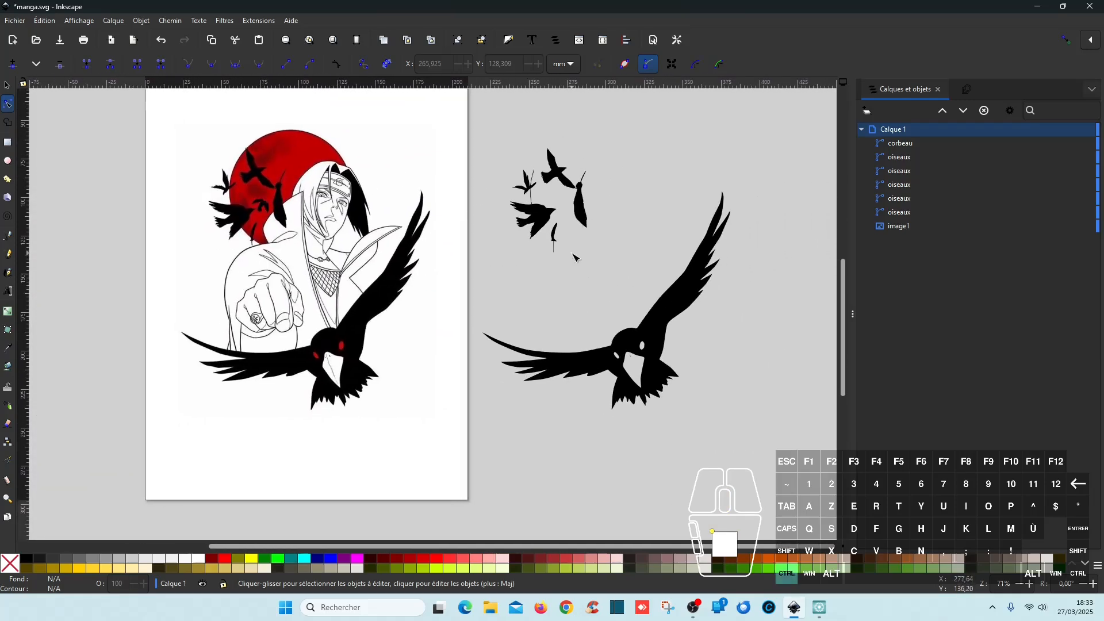
{"action": "left_click", "coordinate": [278, 227]}
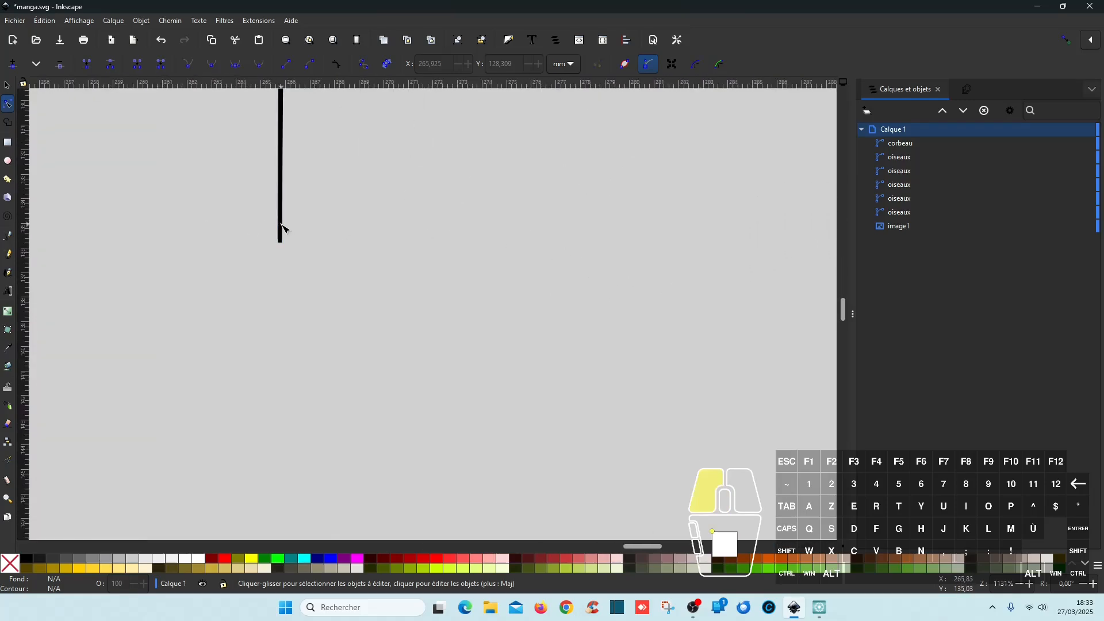
{"action": "left_click_drag", "start_coordinate": [224, 236], "coordinate": [340, 300]}
{"action": "scroll", "coordinate": [361, 277], "scroll_direction": "up", "scroll_amount": 1}
{"action": "scroll", "coordinate": [361, 276], "scroll_direction": "down", "scroll_amount": 4}
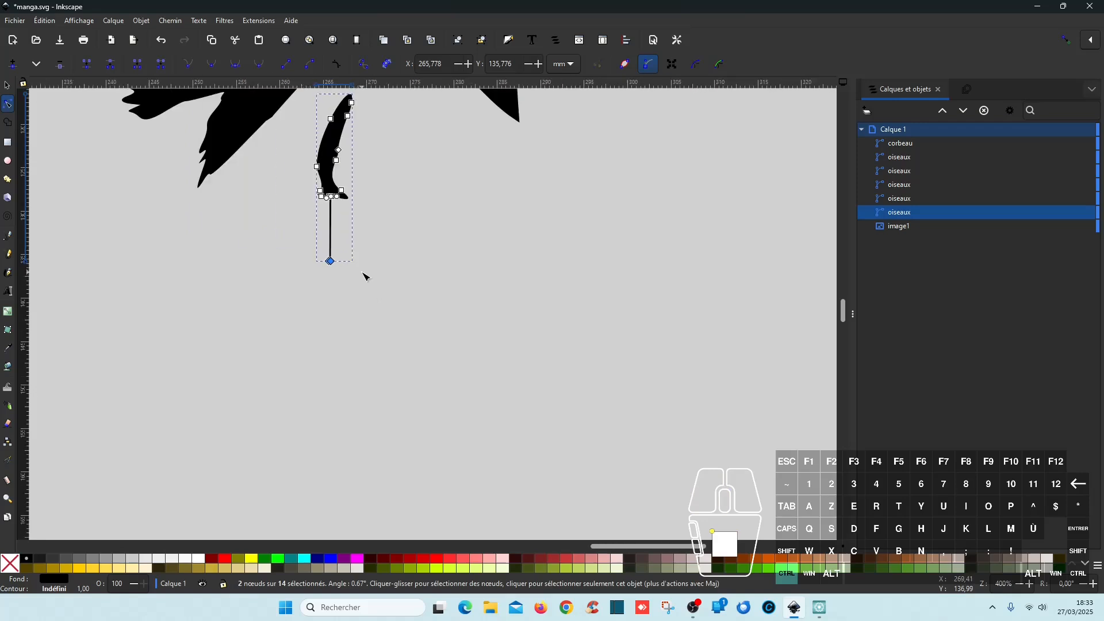
{"action": "left_click_drag", "start_coordinate": [331, 262], "coordinate": [333, 247]}
{"action": "key", "text": "ctrl+s"}
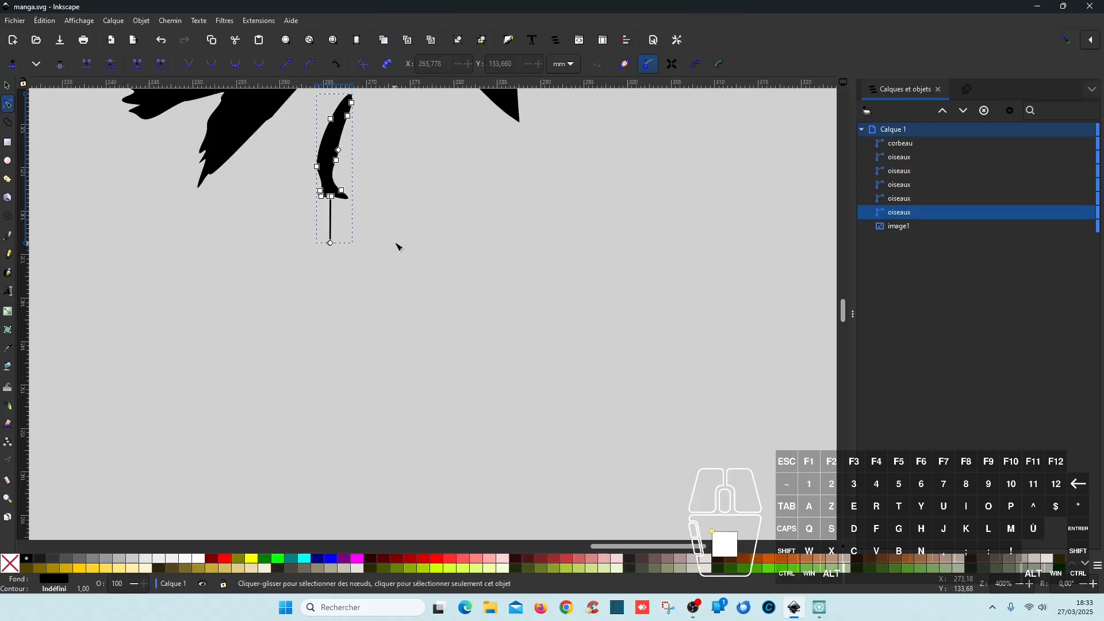
- Delete the eight nodes of the thin line joining the small spread-winged bird to the large bird below it
{"action": "scroll", "coordinate": [380, 230], "scroll_direction": "up", "scroll_amount": 8}
{"action": "left_click", "coordinate": [260, 244]}
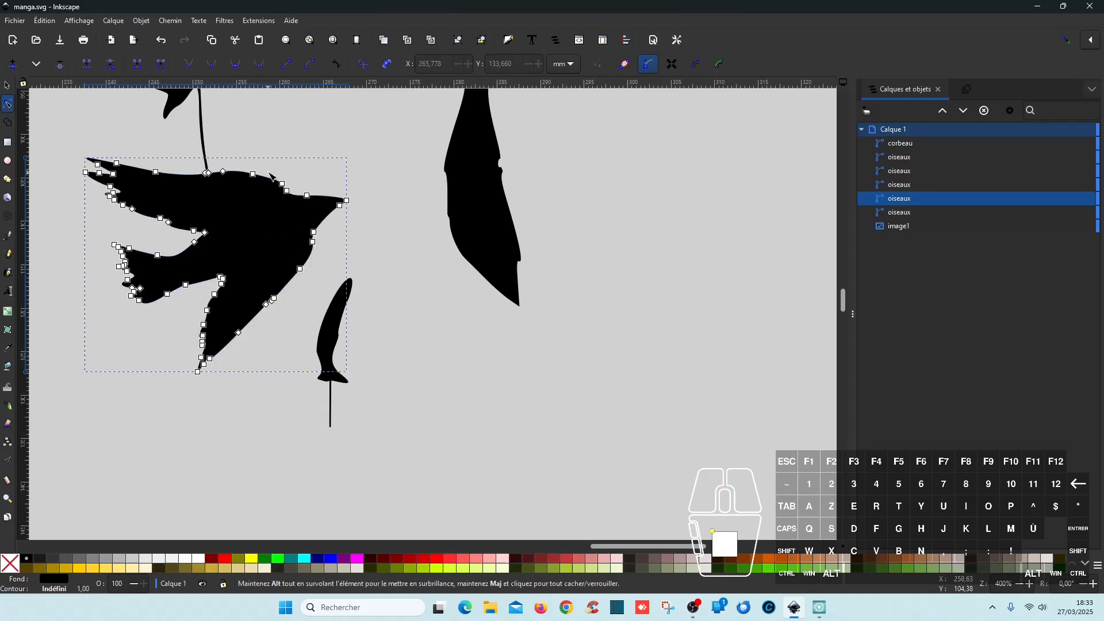
{"action": "scroll", "coordinate": [344, 198], "scroll_direction": "up", "scroll_amount": 8}
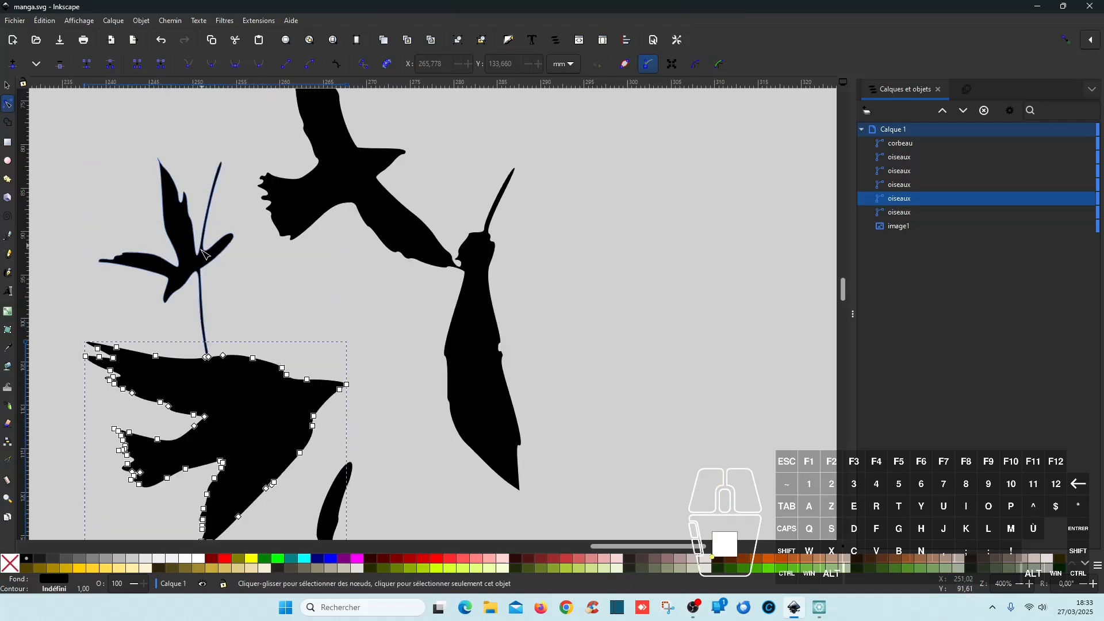
{"action": "left_click", "coordinate": [229, 183]}
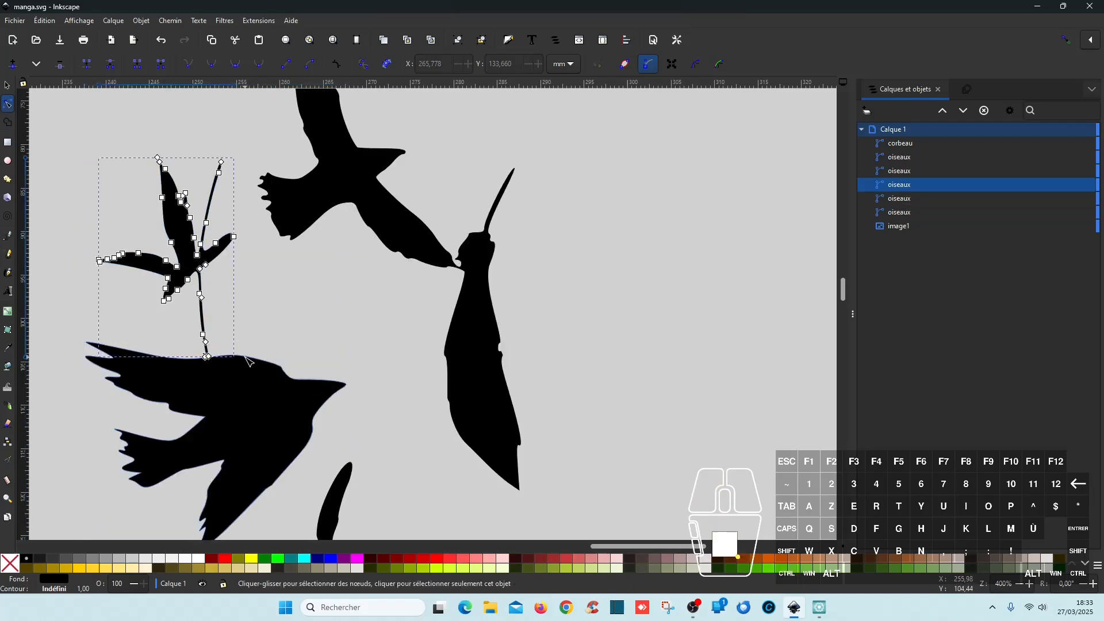
{"action": "left_click_drag", "start_coordinate": [242, 391], "coordinate": [194, 264]}
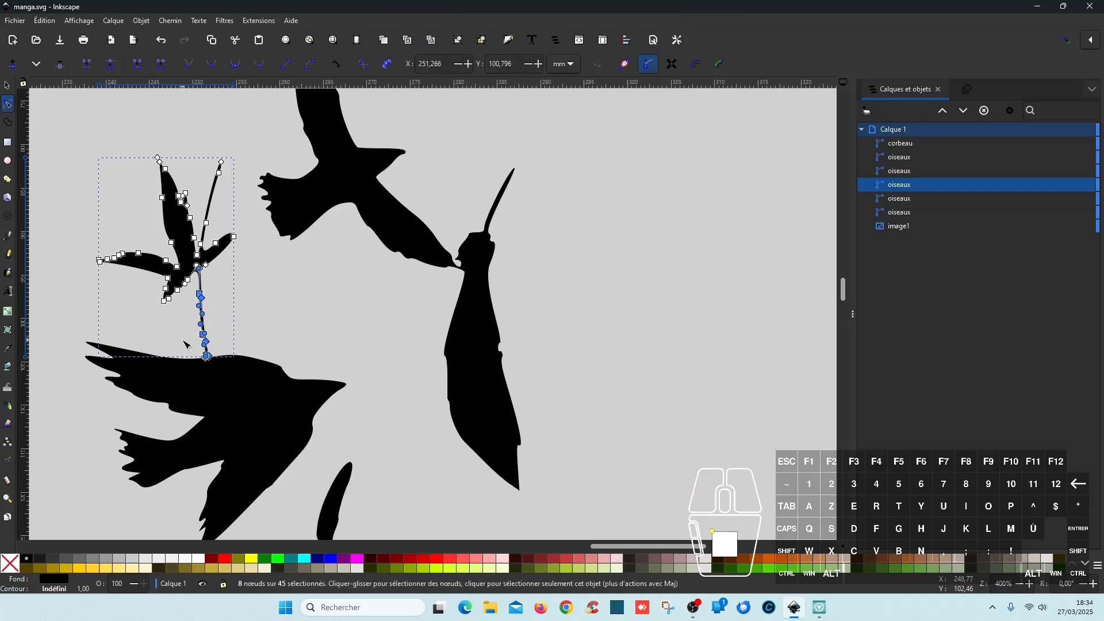
{"action": "key", "text": "Delete"}
- Delete the nodes of the thin line rising from the small bird, from its upper end down to its base
{"action": "left_click", "coordinate": [249, 194]}
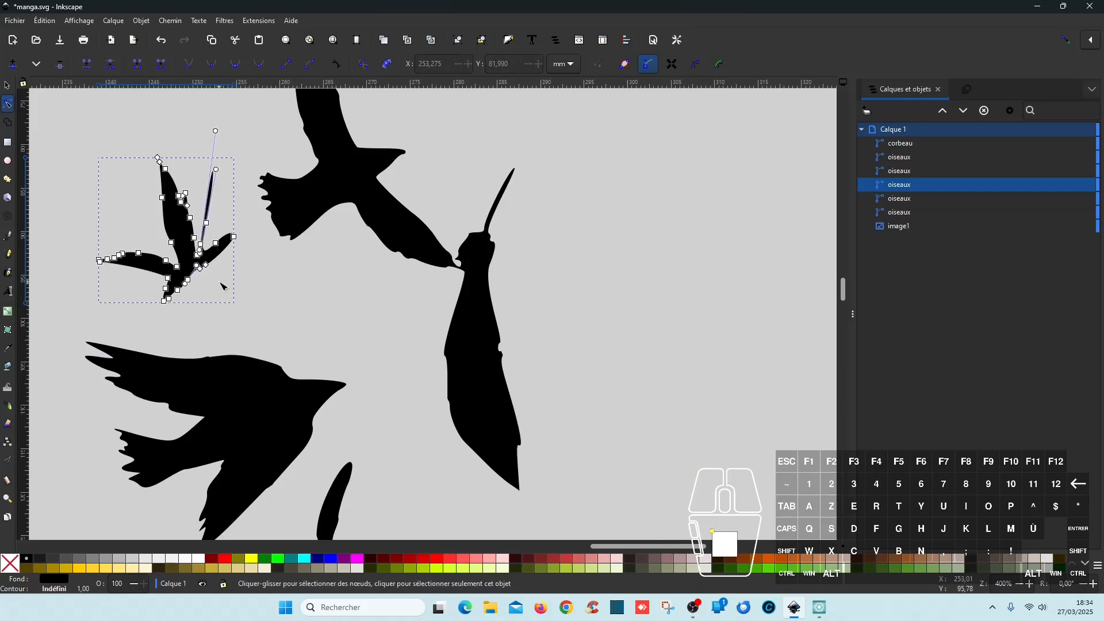
{"action": "scroll", "coordinate": [213, 270], "scroll_direction": "up", "scroll_amount": 3}
{"action": "scroll", "coordinate": [264, 278], "scroll_direction": "up", "scroll_amount": 2}
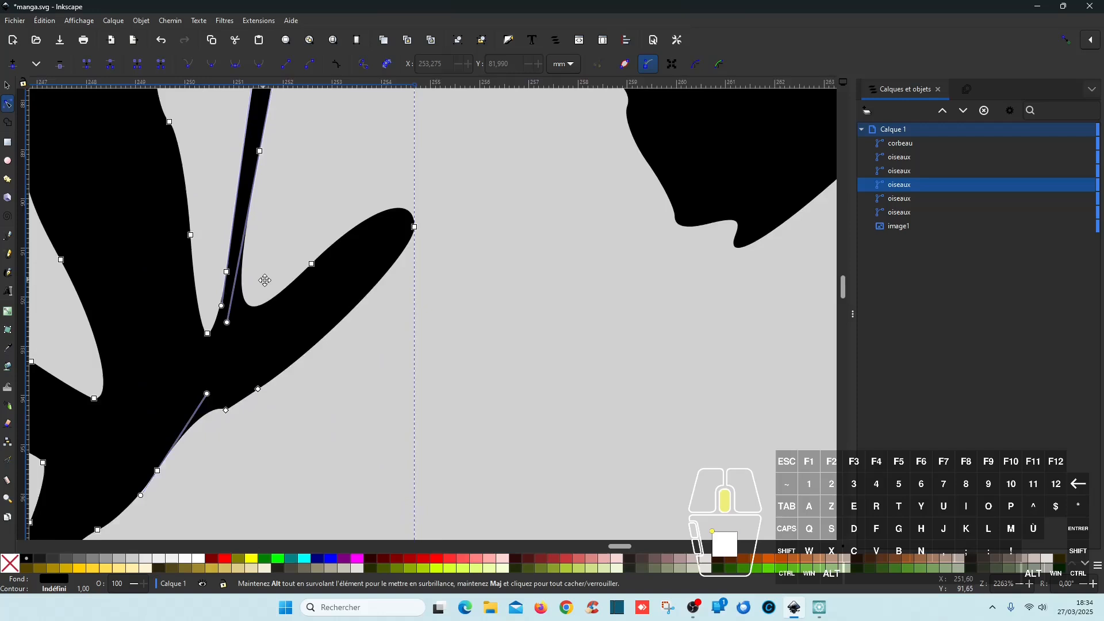
{"action": "left_click", "coordinate": [297, 224]}
{"action": "key", "text": "Delete"}
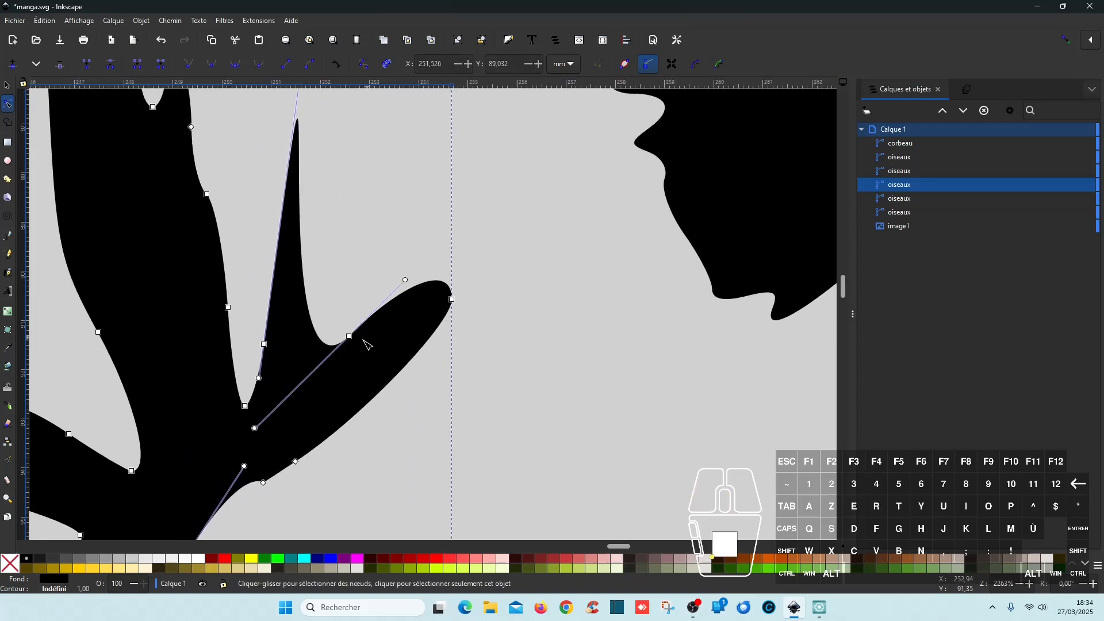
{"action": "left_click_drag", "start_coordinate": [258, 332], "coordinate": [322, 347]}
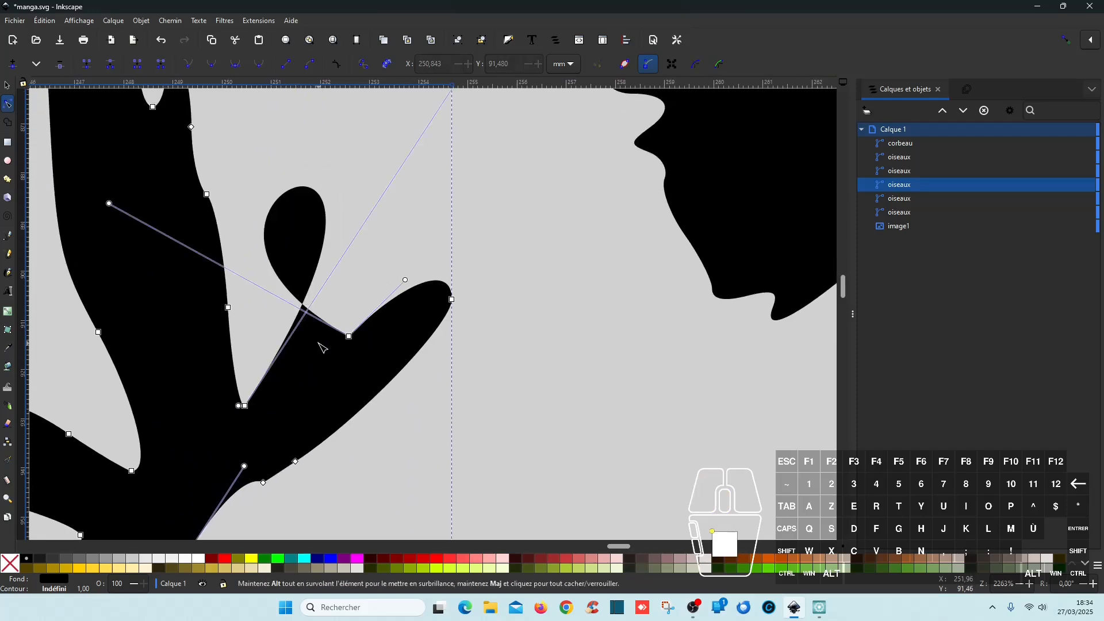
- Make the two nodes bordering the small bird's removed upper line corner nodes to flatten the leftover bulge
{"action": "left_click", "coordinate": [247, 406]}
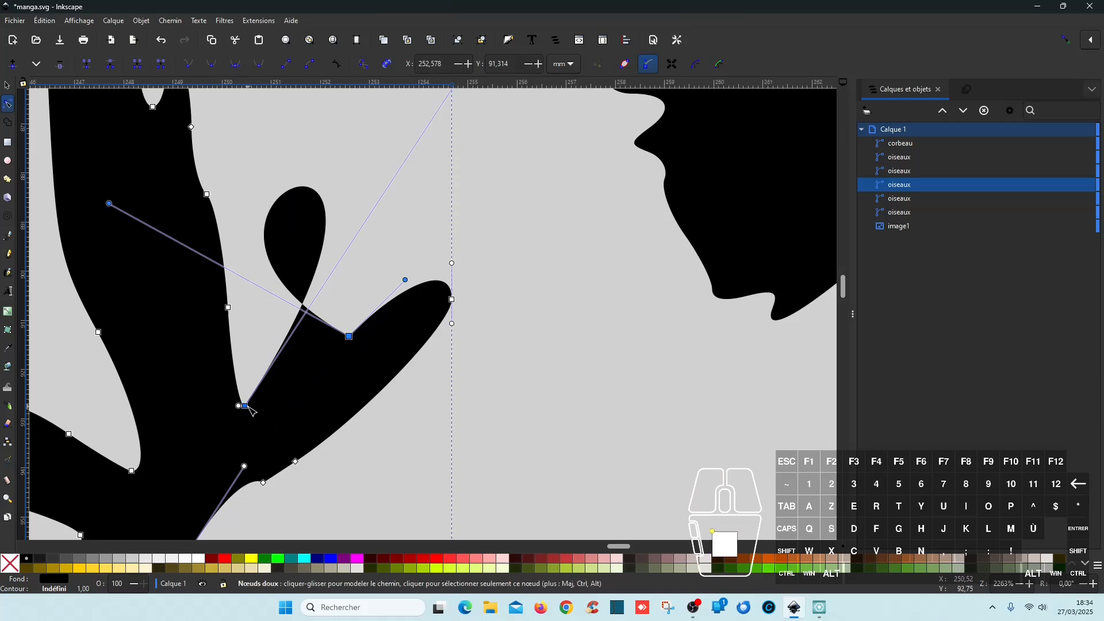
{"action": "left_click", "coordinate": [349, 336], "text": "ctrl"}
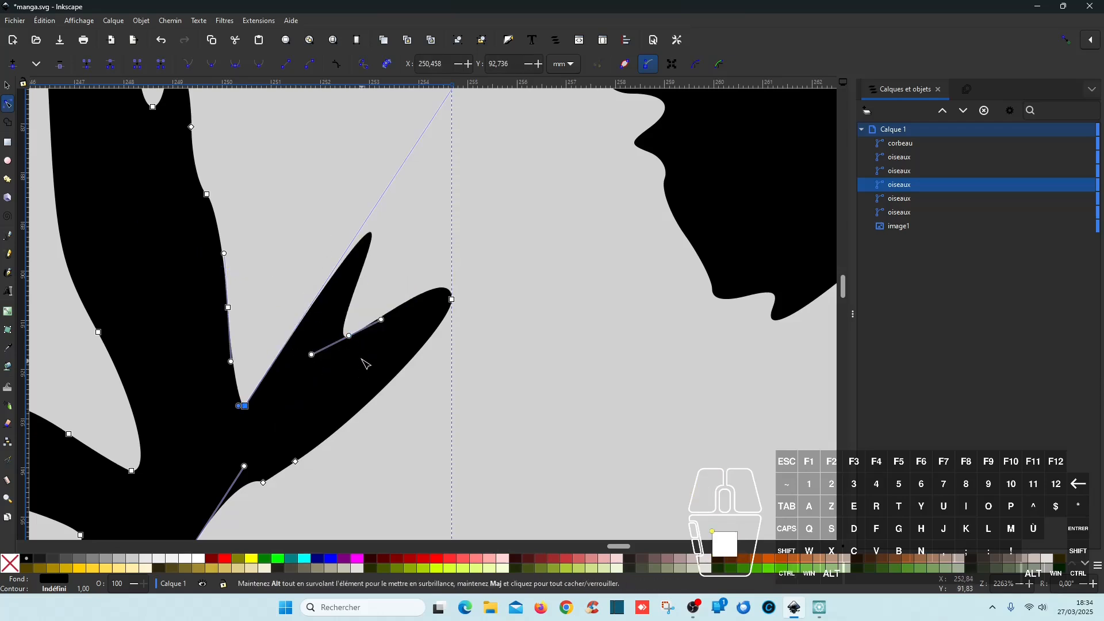
{"action": "left_click", "coordinate": [349, 336], "text": "shift"}
{"action": "left_click", "coordinate": [210, 68]}
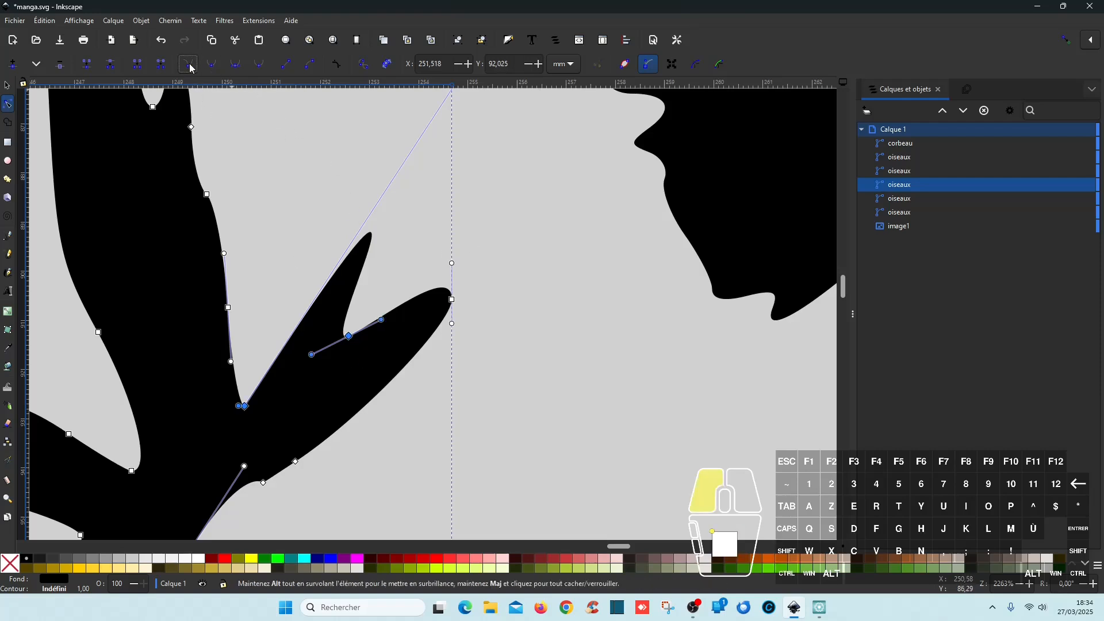
{"action": "scroll", "coordinate": [511, 368], "scroll_direction": "down", "scroll_amount": 4}
{"action": "left_click", "coordinate": [513, 377]}
- Delete the two wingtip nodes where the upper bird touches the tall bird beside it
{"action": "scroll", "coordinate": [524, 396], "scroll_direction": "down", "scroll_amount": 3}
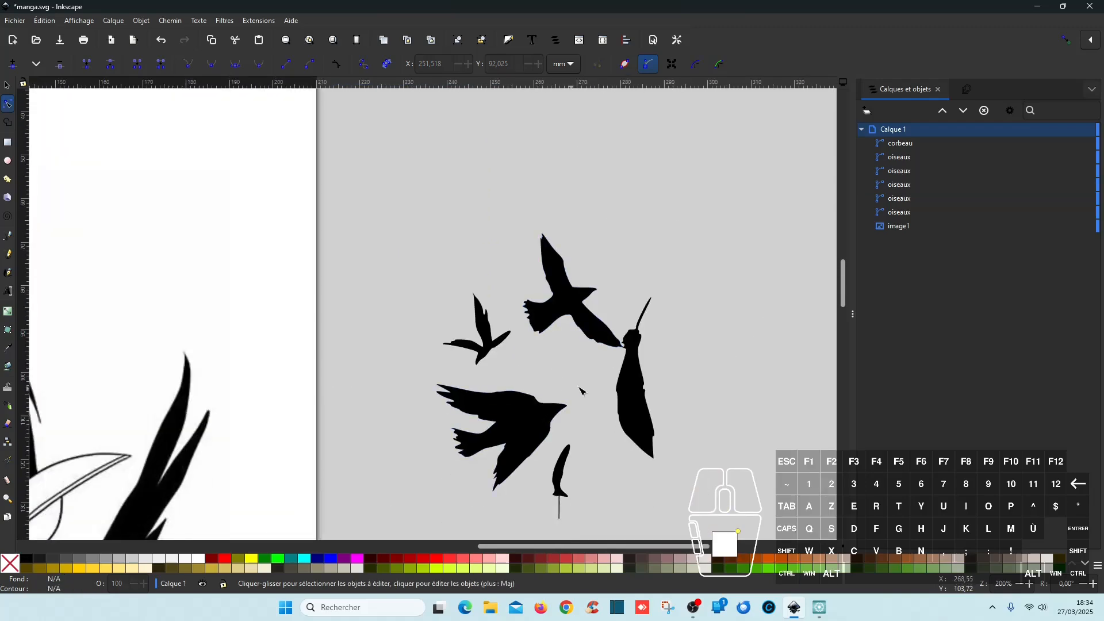
{"action": "scroll", "coordinate": [626, 358], "scroll_direction": "up", "scroll_amount": 4}
{"action": "left_click", "coordinate": [577, 293]}
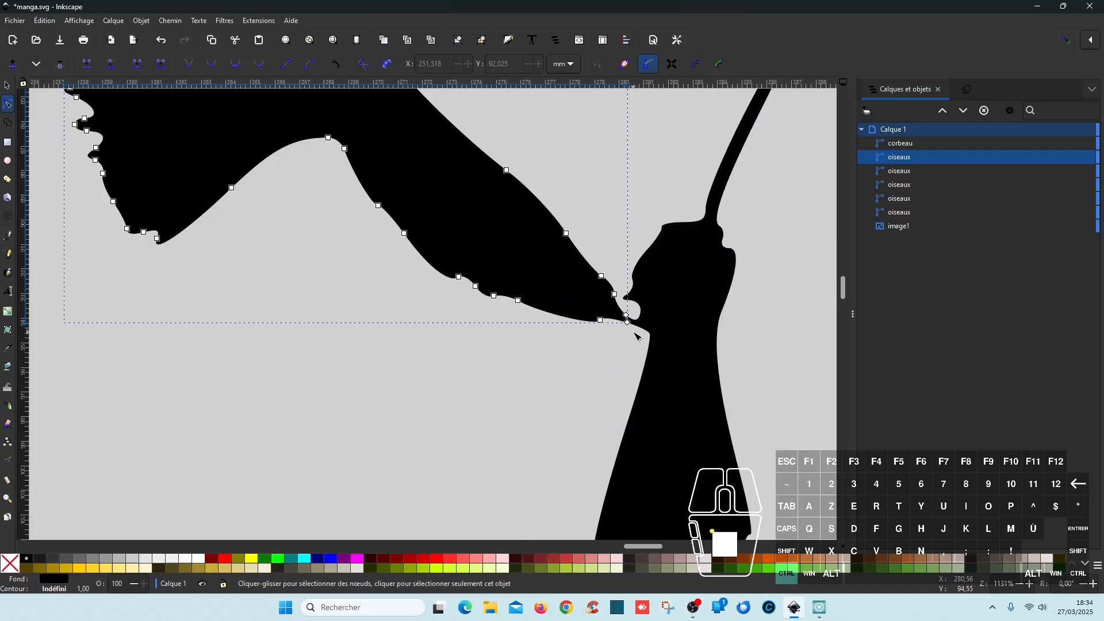
{"action": "scroll", "coordinate": [635, 335], "scroll_direction": "up", "scroll_amount": 4}
{"action": "left_click_drag", "start_coordinate": [631, 331], "coordinate": [608, 278]}
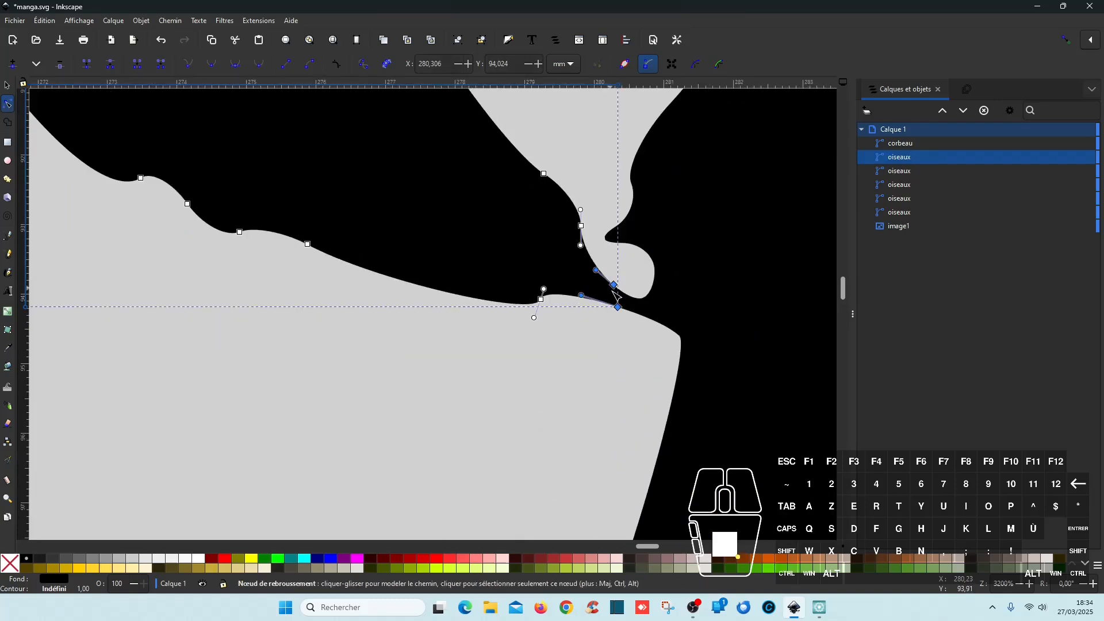
{"action": "key", "text": "Delete"}
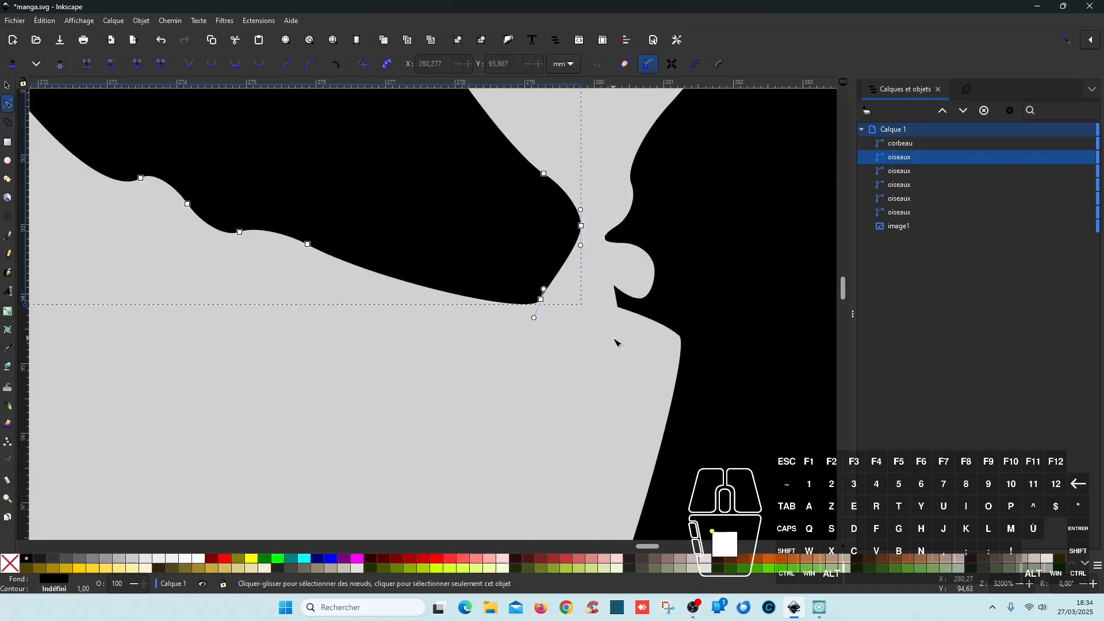
- Delete the leftover spike nodes on the tall bird's edge facing the upper bird's wingtip
{"action": "left_click", "coordinate": [595, 371]}
{"action": "left_click", "coordinate": [658, 316]}
{"action": "left_click_drag", "start_coordinate": [605, 274], "coordinate": [643, 341]}
{"action": "key", "text": "Delete"}
{"action": "left_click", "coordinate": [636, 340]}
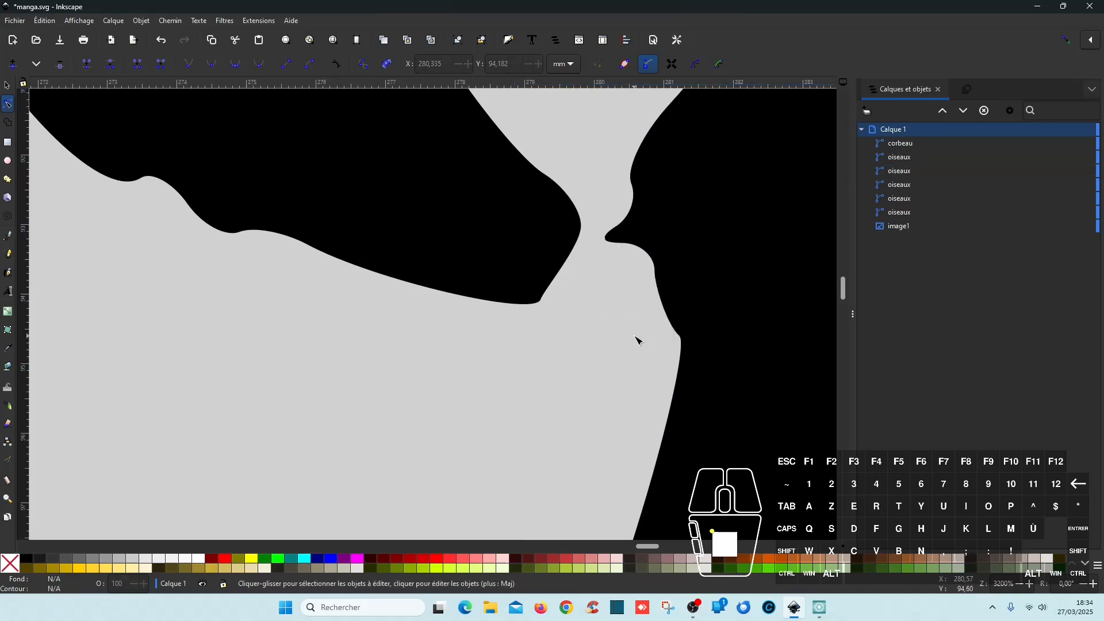
- Group the five oiseaux paths into one object
{"action": "scroll", "coordinate": [636, 341], "scroll_direction": "down", "scroll_amount": 9}
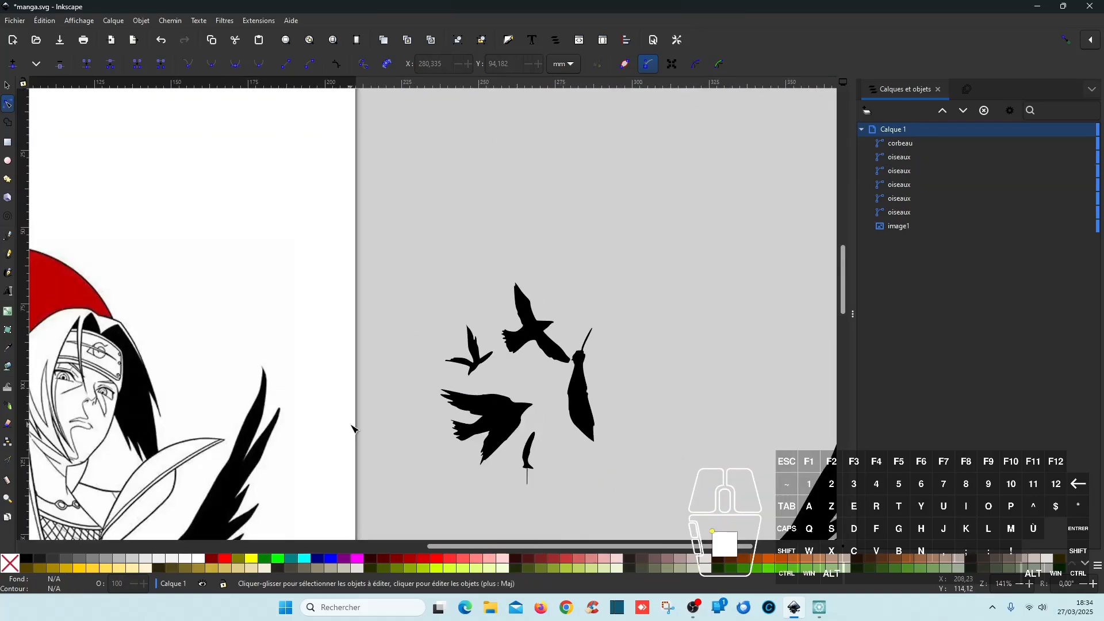
{"action": "scroll", "coordinate": [260, 431], "scroll_direction": "left", "scroll_amount": 15}
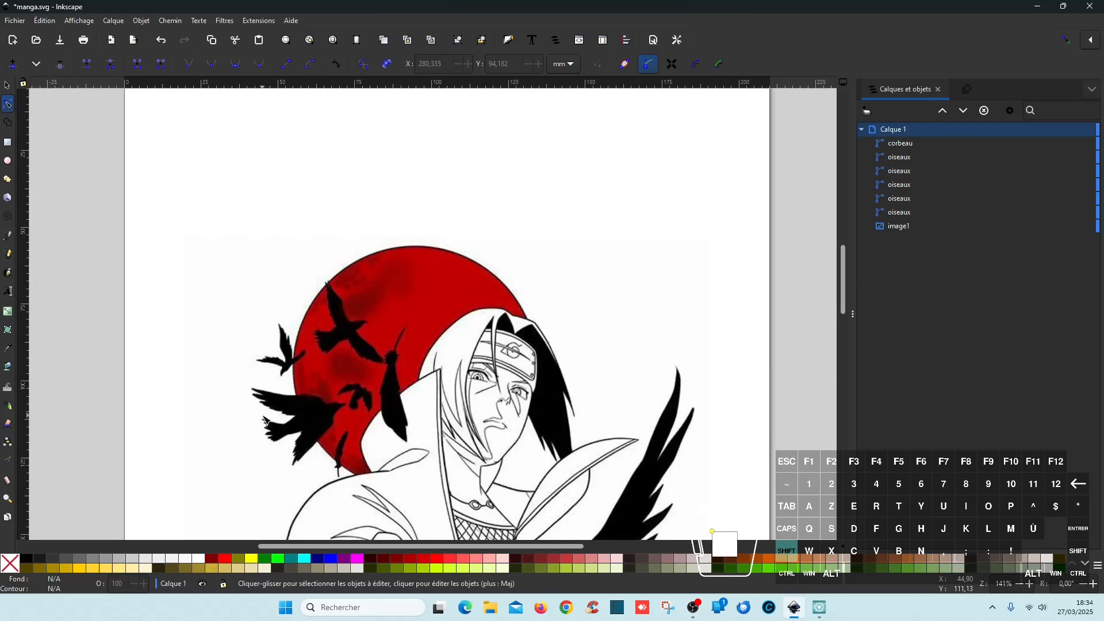
{"action": "scroll", "coordinate": [264, 419], "scroll_direction": "right", "scroll_amount": 5}
{"action": "scroll", "coordinate": [325, 396], "scroll_direction": "down", "scroll_amount": 2}
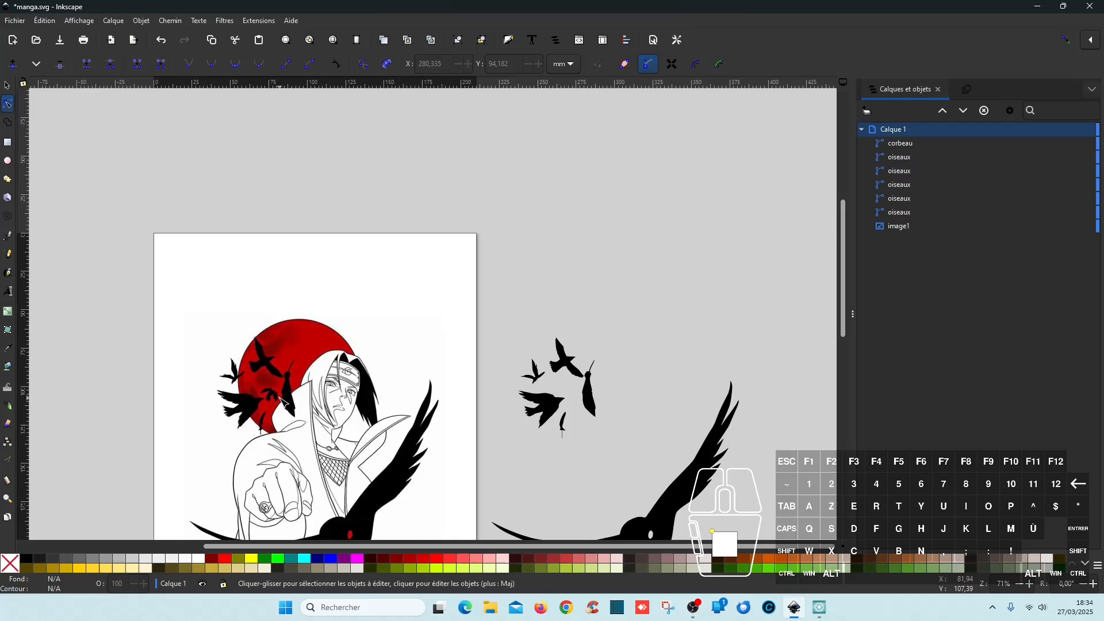
{"action": "left_click", "coordinate": [912, 215]}
{"action": "left_click", "coordinate": [912, 157], "text": "shift"}
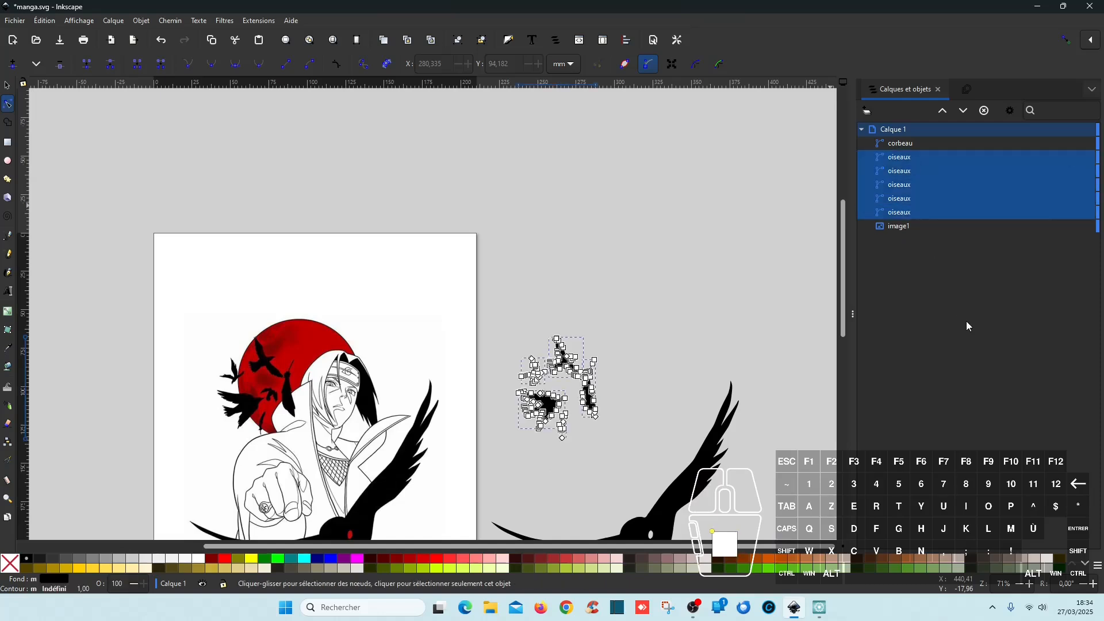
{"action": "key", "text": "ctrl+g"}
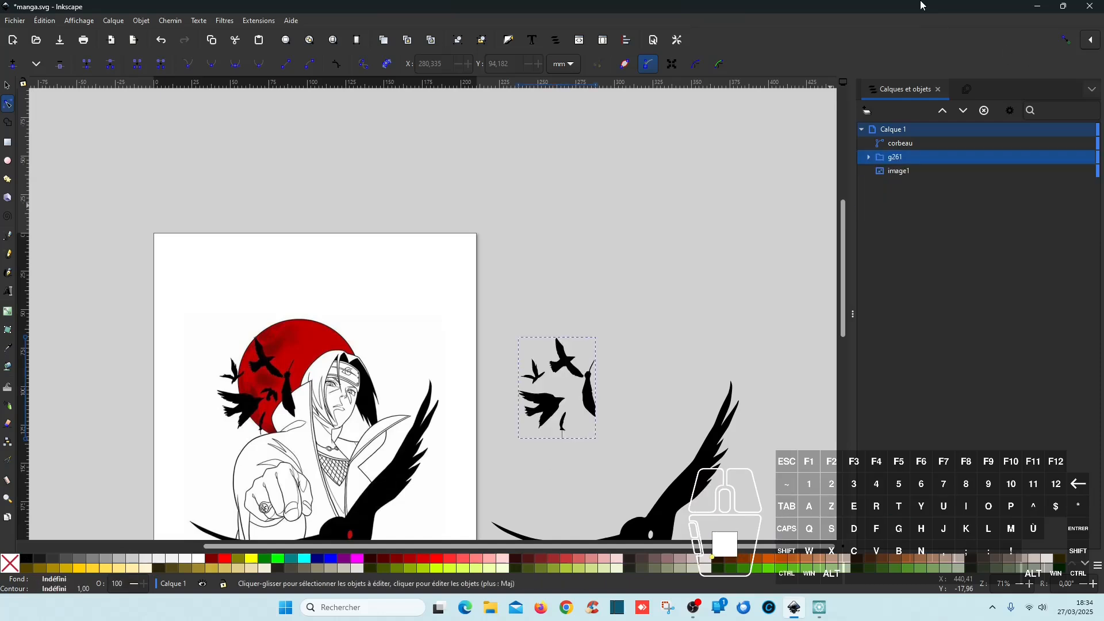
- Rename the new bird group as oiseaux and save the drawing
{"action": "double_click", "coordinate": [901, 157]}
{"action": "type", "text": "oiseaux"}
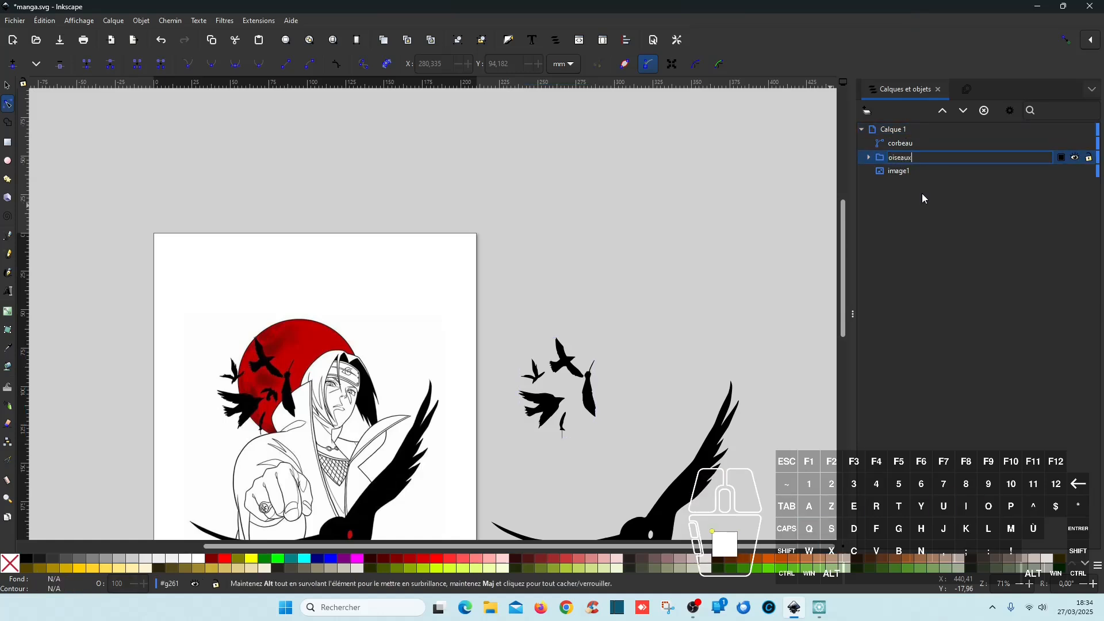
{"action": "key", "text": "Return"}
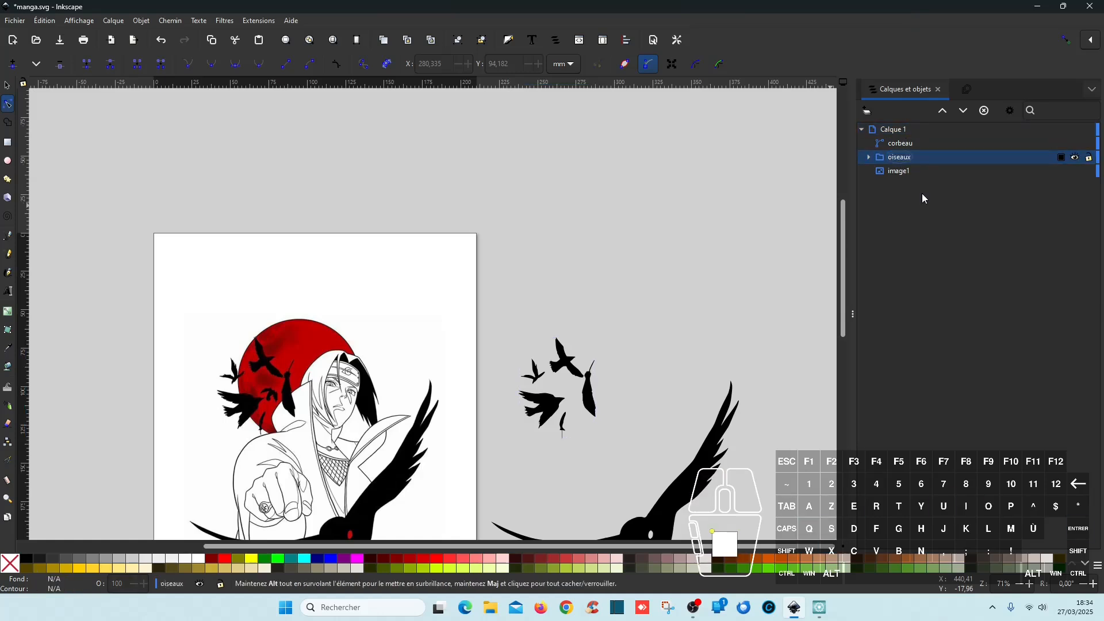
{"action": "key", "text": "ctrl+s"}
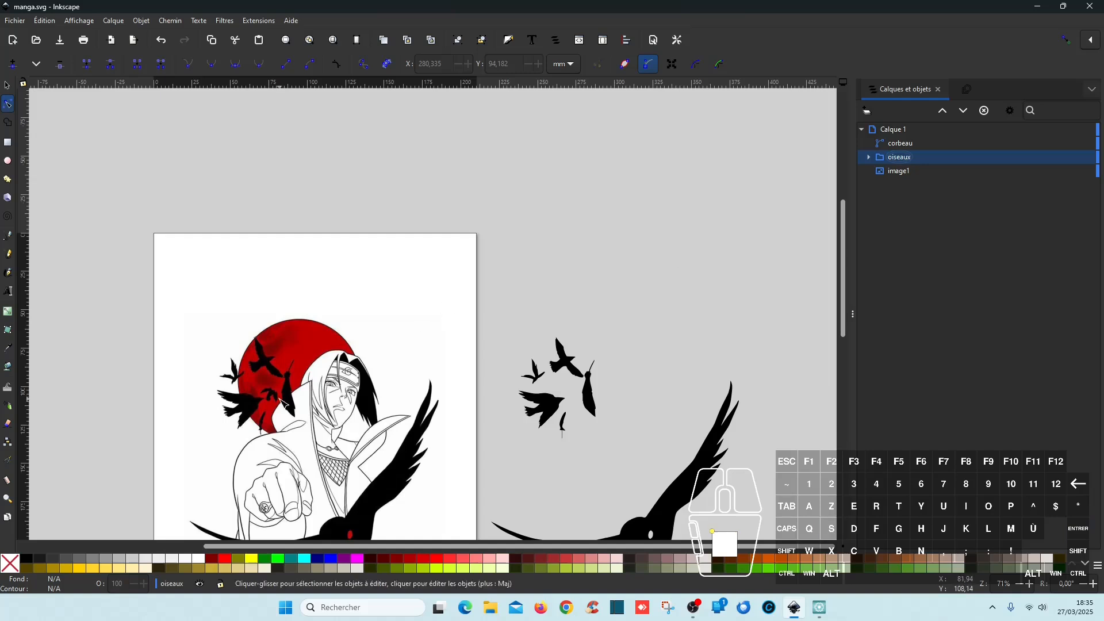
- Trace the manga image again in a single pass using a brightness threshold of 0.150
{"action": "left_click", "coordinate": [302, 396]}
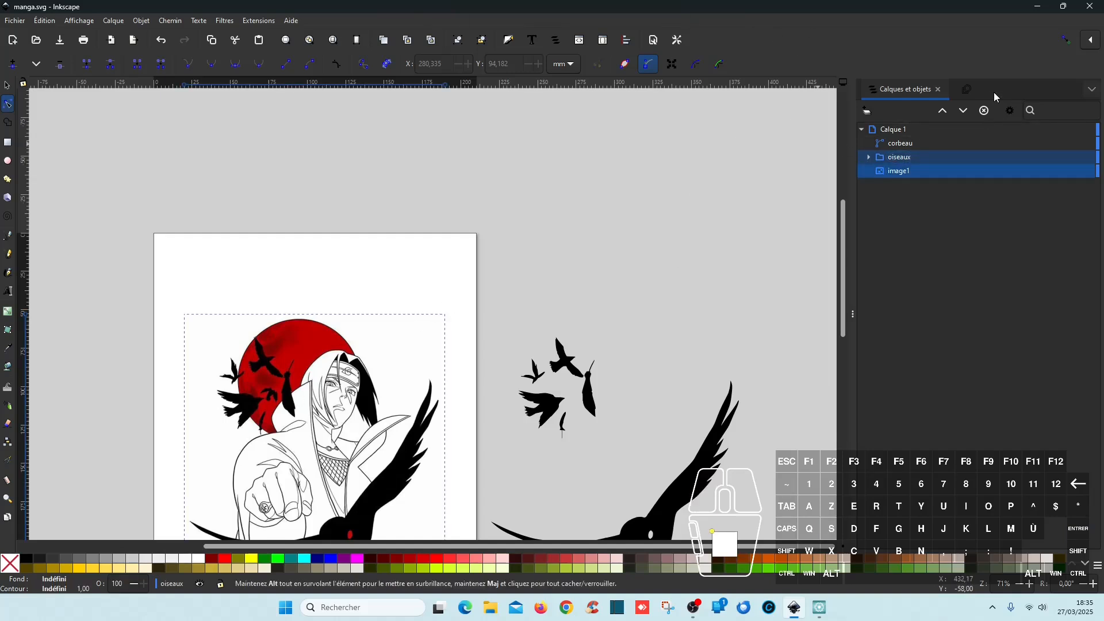
{"action": "key", "text": "shift+alt+b"}
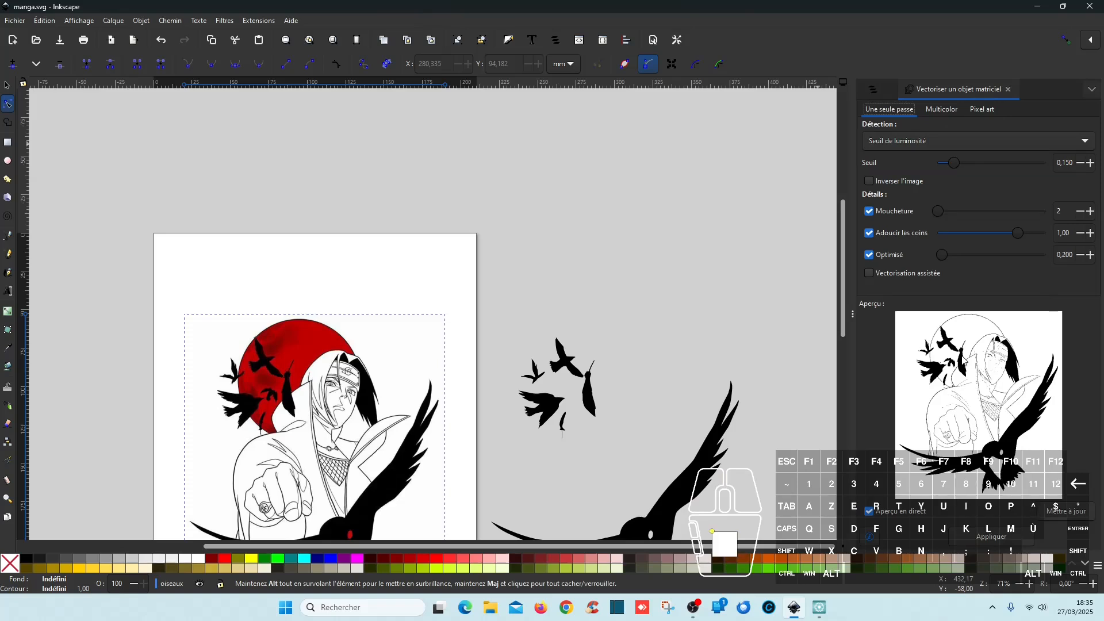
{"action": "left_click", "coordinate": [1002, 538]}
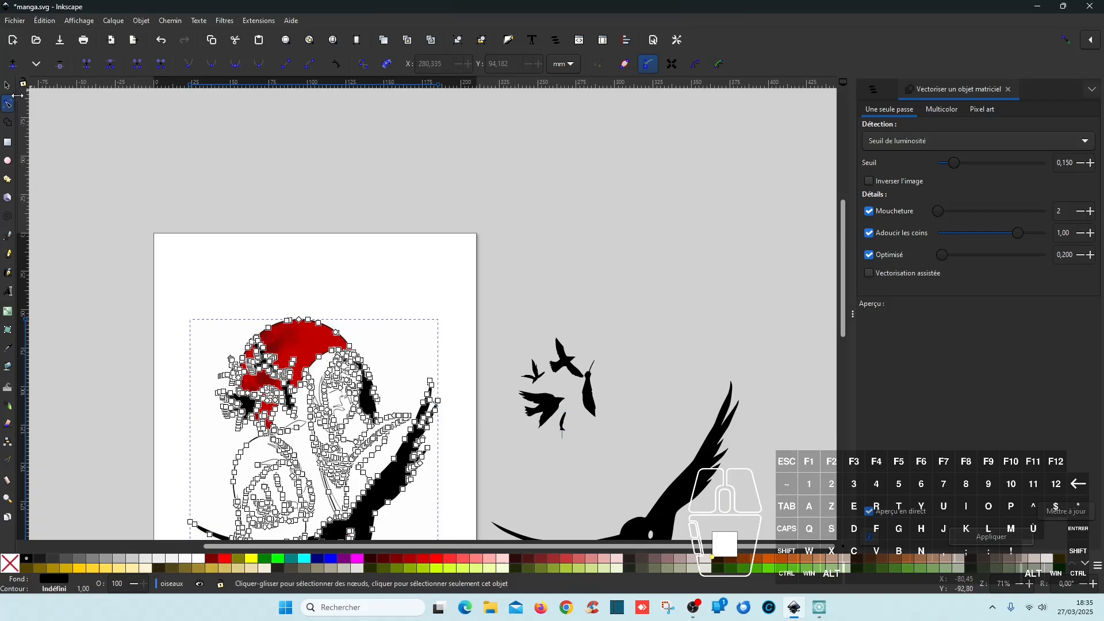
- Delete the new tracing's nodes over the moon's upper part, the character and the crow, keeping the area around the small birds
{"action": "scroll", "coordinate": [299, 410], "scroll_direction": "up", "scroll_amount": 4}
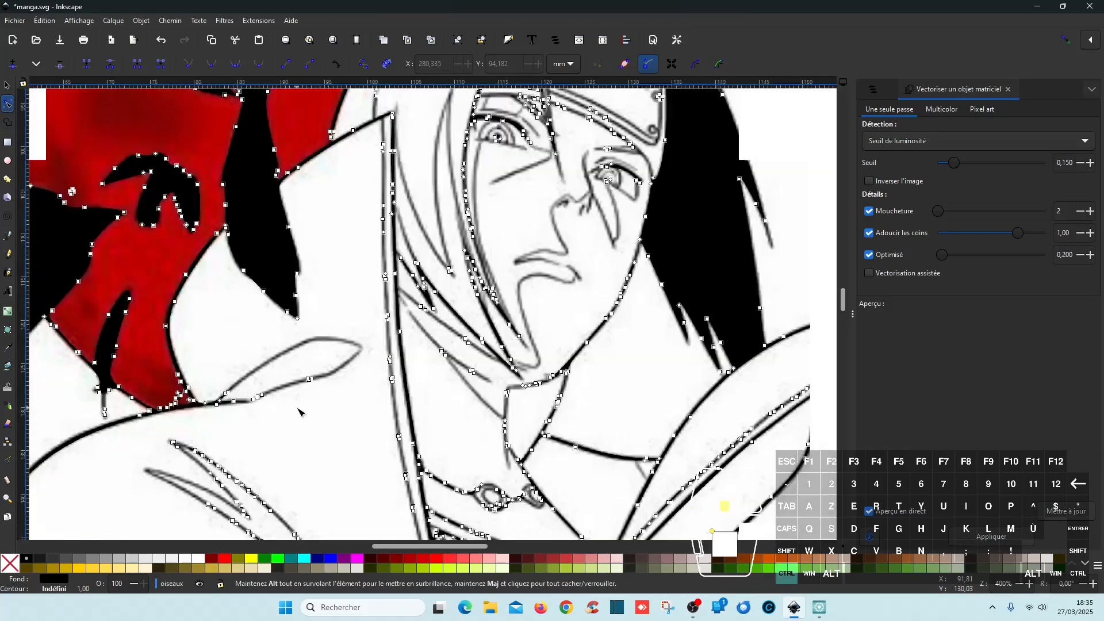
{"action": "scroll", "coordinate": [299, 410], "scroll_direction": "down", "scroll_amount": 2}
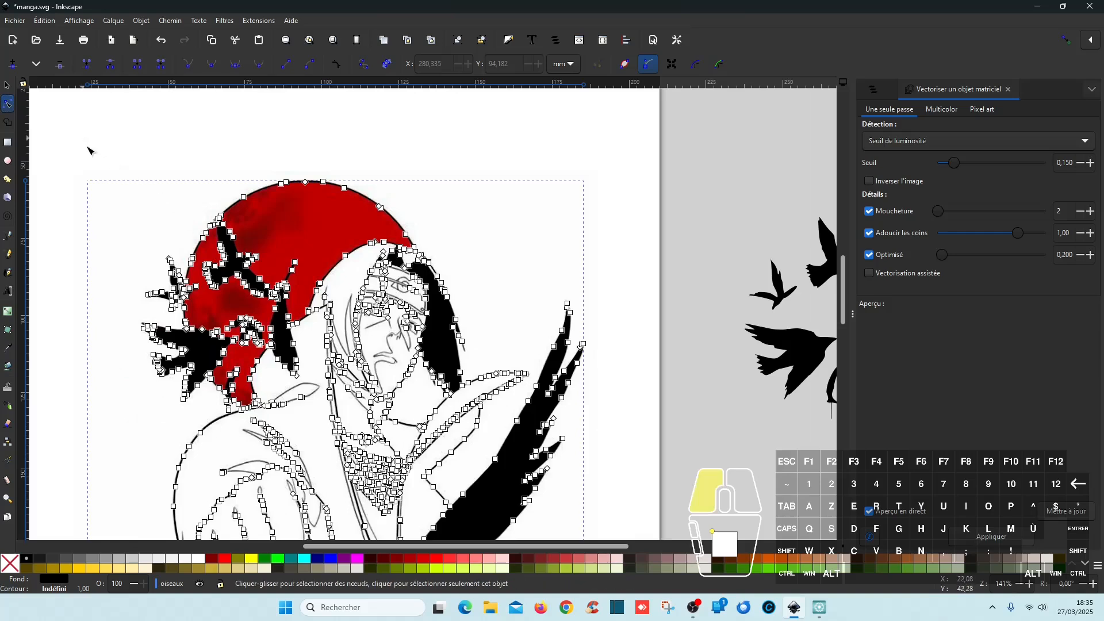
{"action": "mouse_move", "coordinate": [82, 138]}
{"action": "left_mouse_down"}
{"action": "mouse_move", "coordinate": [509, 284]}
{"action": "mouse_move", "coordinate": [520, 310]}
{"action": "left_mouse_up"}
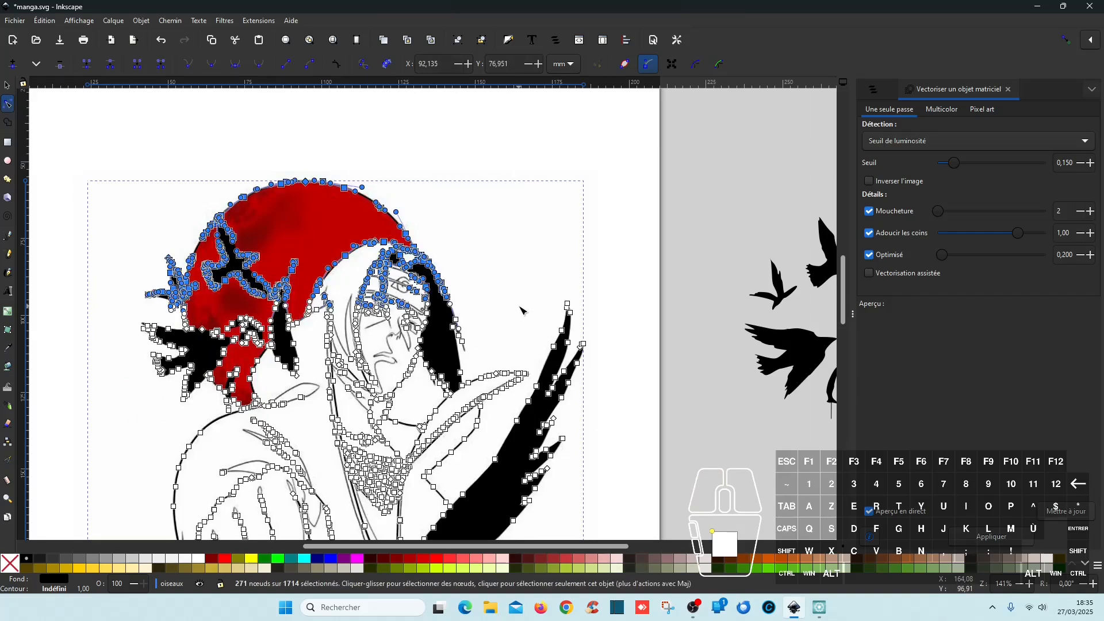
{"action": "key", "text": "Delete"}
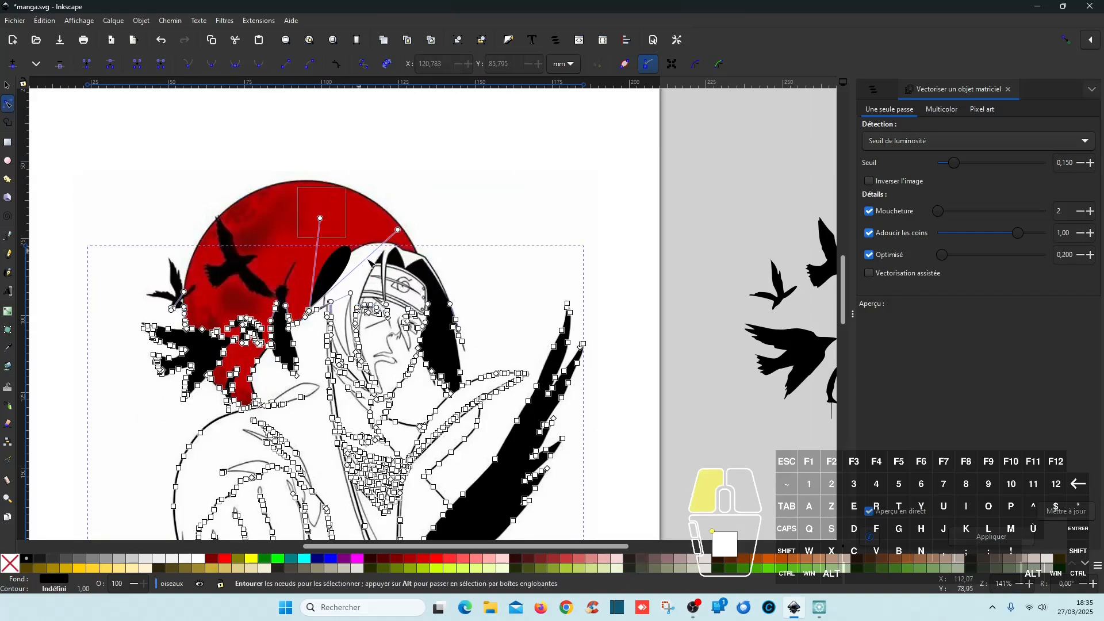
{"action": "left_click_drag", "start_coordinate": [297, 188], "coordinate": [617, 514]}
{"action": "key", "text": "Delete"}
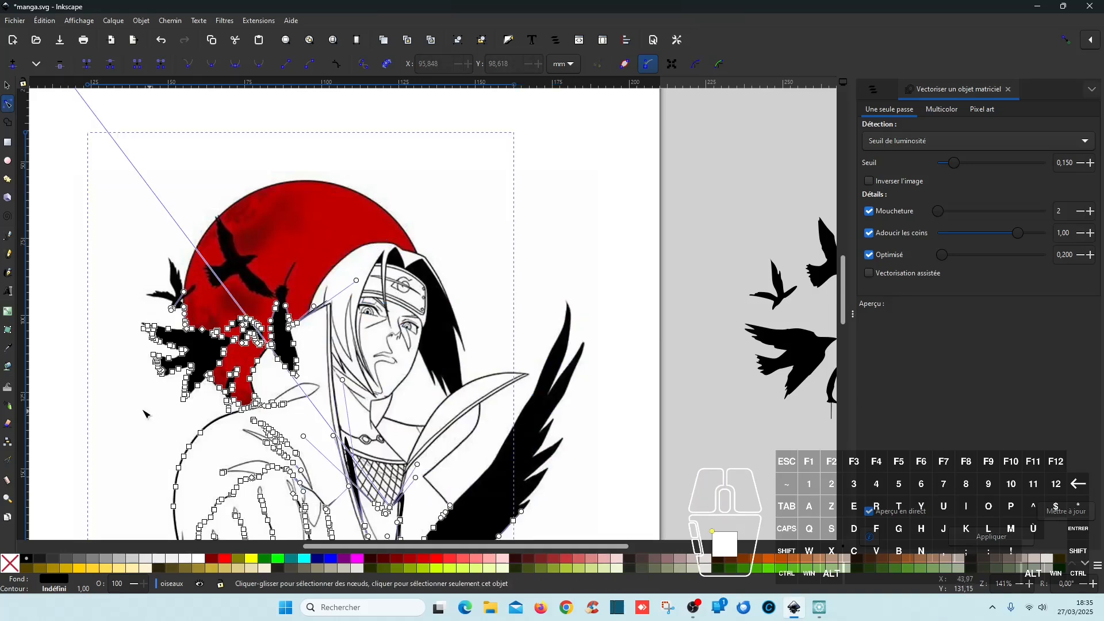
{"action": "left_click_drag", "start_coordinate": [112, 396], "coordinate": [615, 325]}
{"action": "key", "text": "Delete"}
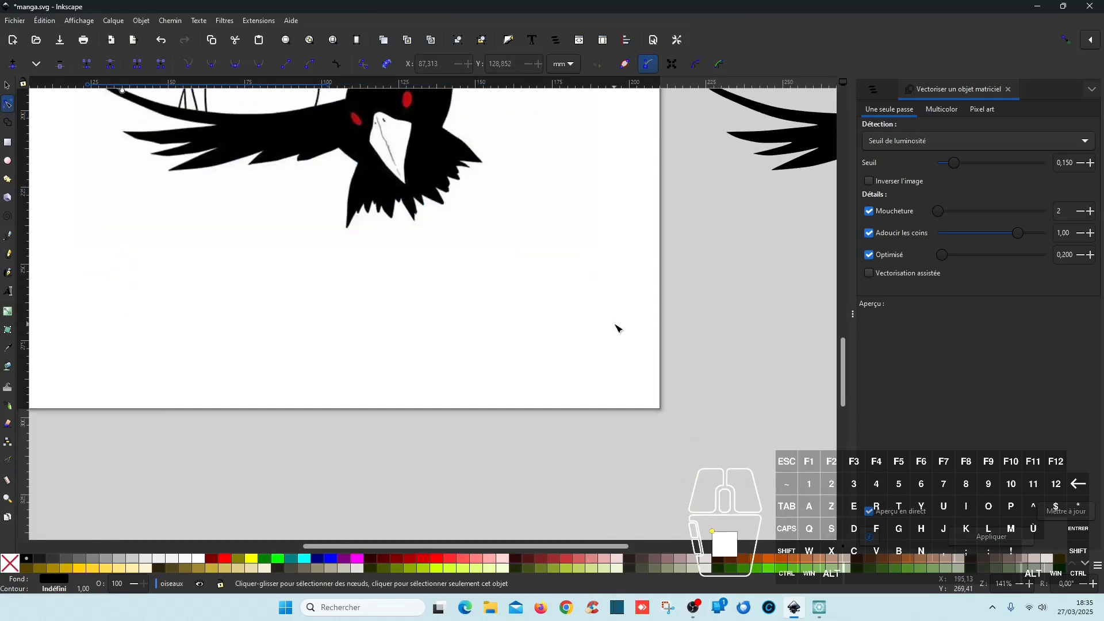
- Delete the tracing's nodes over the large bird's wings, the lowest small bird and the tall bird
{"action": "scroll", "coordinate": [616, 327], "scroll_direction": "up", "scroll_amount": 10}
{"action": "left_click_drag", "start_coordinate": [118, 229], "coordinate": [230, 379]}
{"action": "key", "text": "Delete"}
{"action": "left_click_drag", "start_coordinate": [376, 414], "coordinate": [219, 320]}
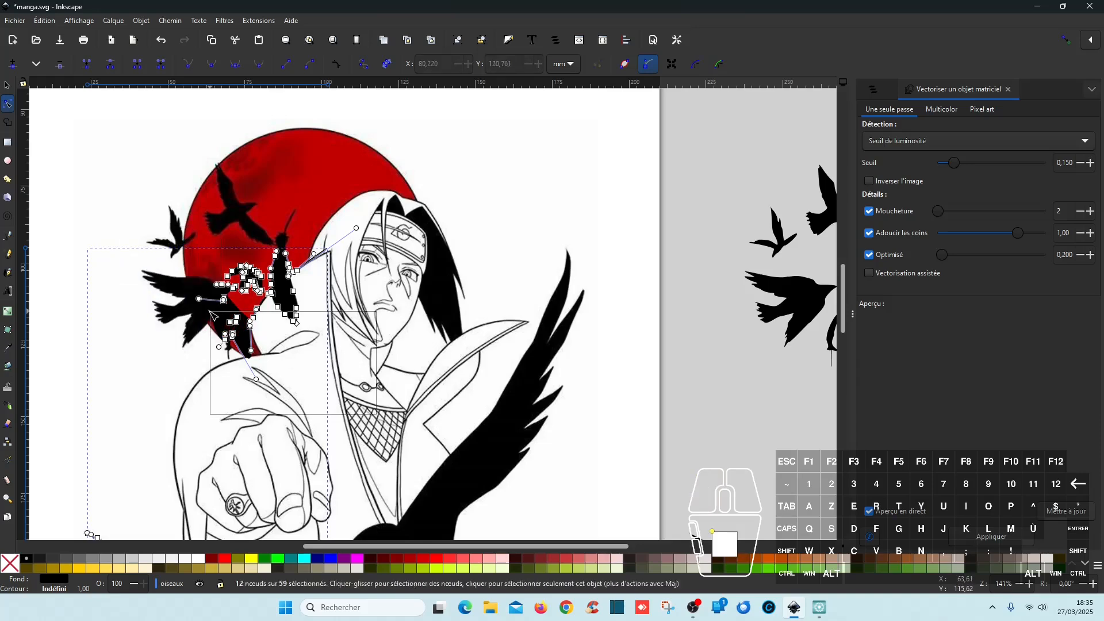
{"action": "key", "text": "Delete"}
{"action": "left_click_drag", "start_coordinate": [361, 359], "coordinate": [273, 230]}
{"action": "key", "text": "Delete"}
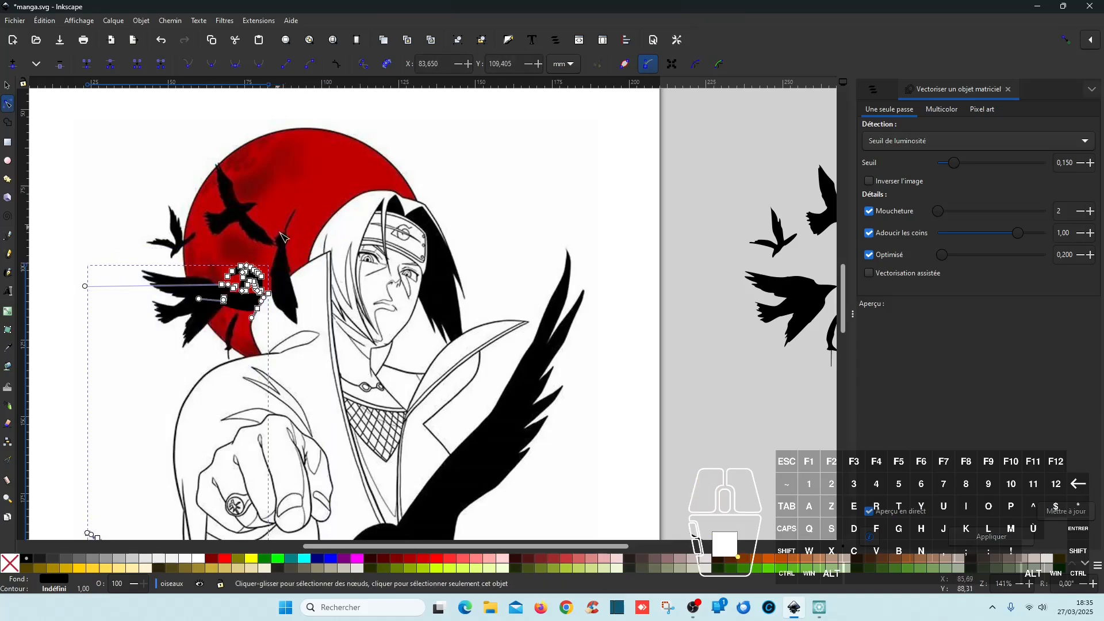
- Delete the leftover moon-edge and large-bird head nodes surrounding the small central bird
{"action": "scroll", "coordinate": [284, 290], "scroll_direction": "up", "scroll_amount": 4}
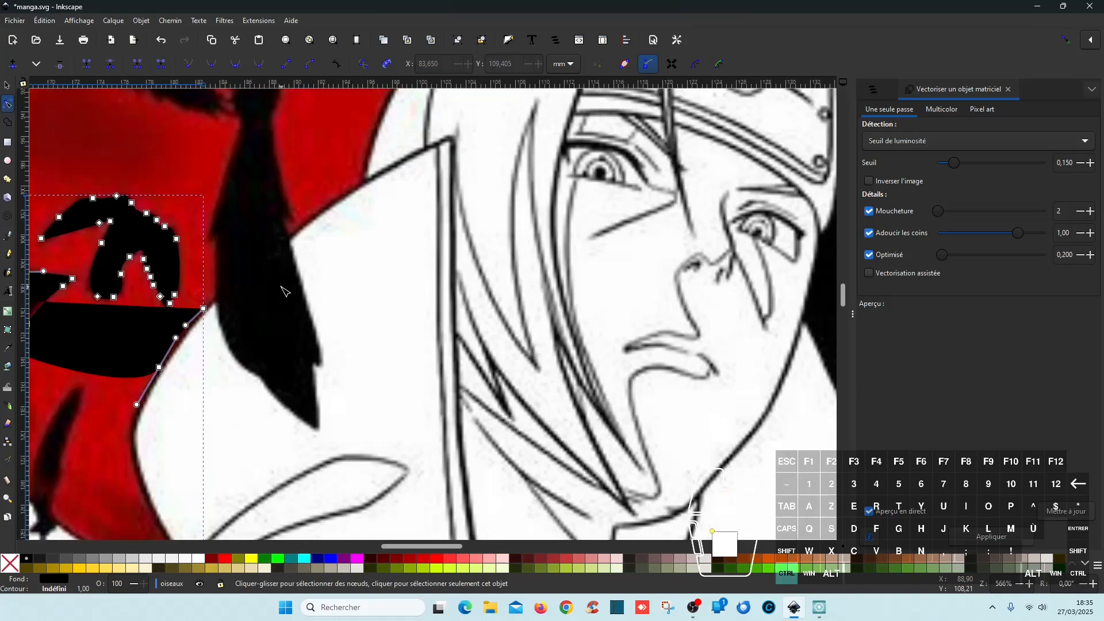
{"action": "left_click_drag", "start_coordinate": [275, 383], "coordinate": [494, 343]}
{"action": "key", "text": "Delete"}
{"action": "left_click", "coordinate": [203, 309]}
{"action": "key", "text": "Delete"}
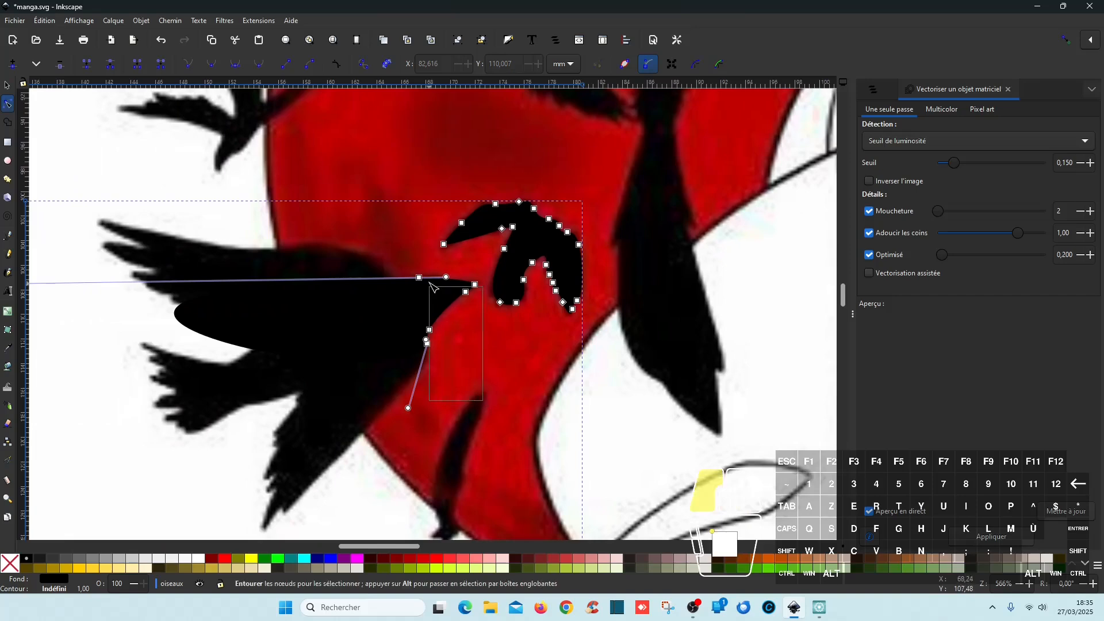
{"action": "key", "text": "Delete"}
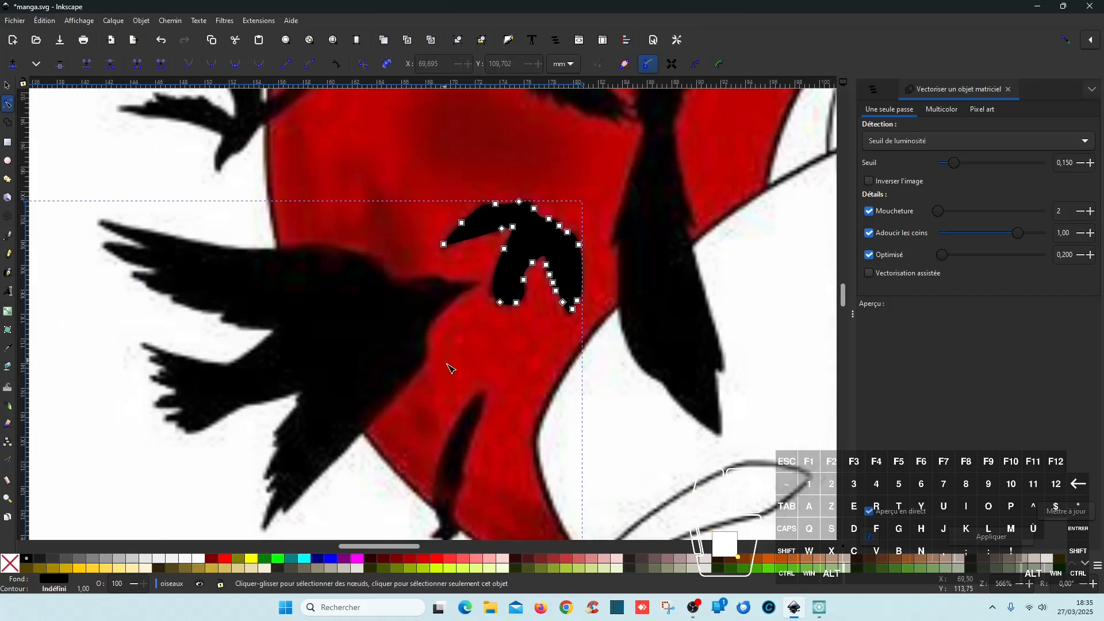
- Delete the two stray nodes at the crow's wingtip so the path contains only the small central bird
{"action": "left_click", "coordinate": [7, 86]}
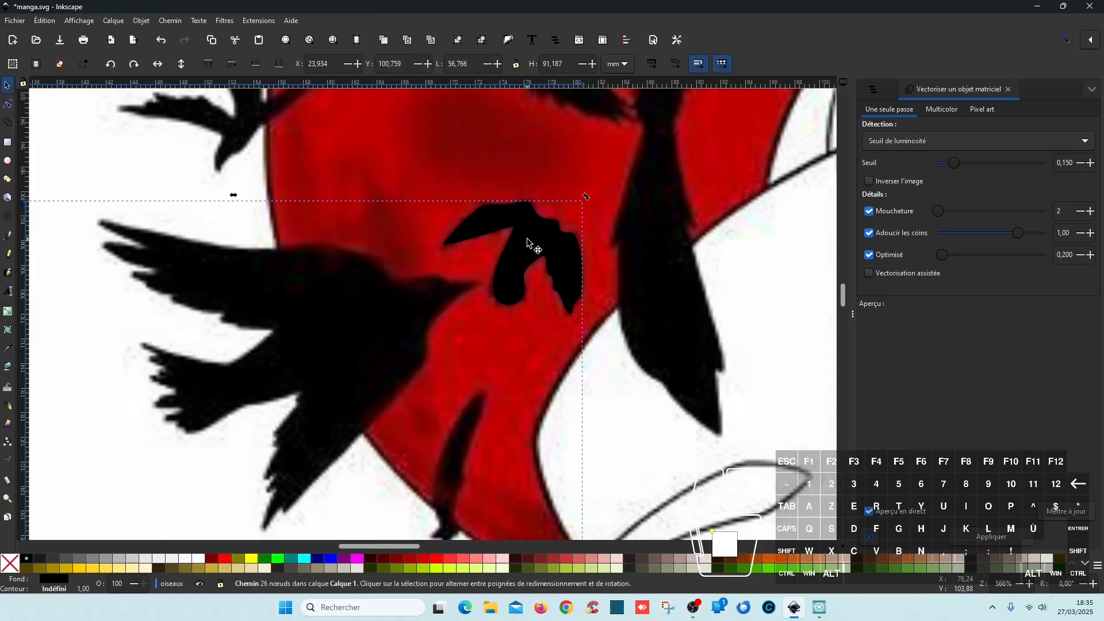
{"action": "scroll", "coordinate": [175, 189], "scroll_direction": "down", "scroll_amount": 2}
{"action": "scroll", "coordinate": [254, 305], "scroll_direction": "down", "scroll_amount": 2}
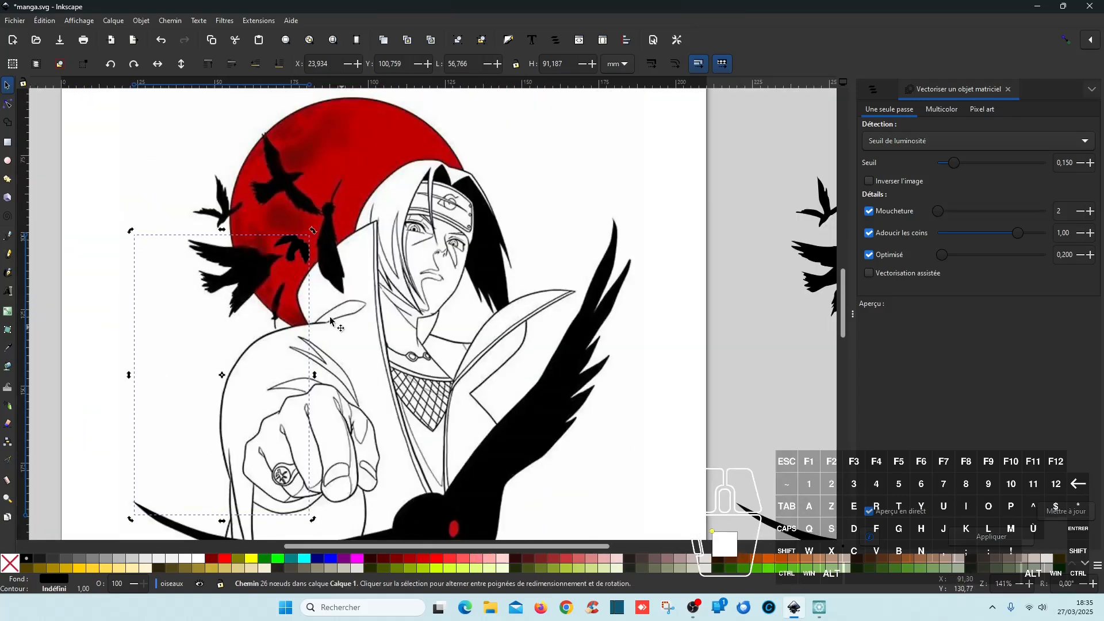
{"action": "left_click_drag", "start_coordinate": [376, 383], "coordinate": [447, 310]}
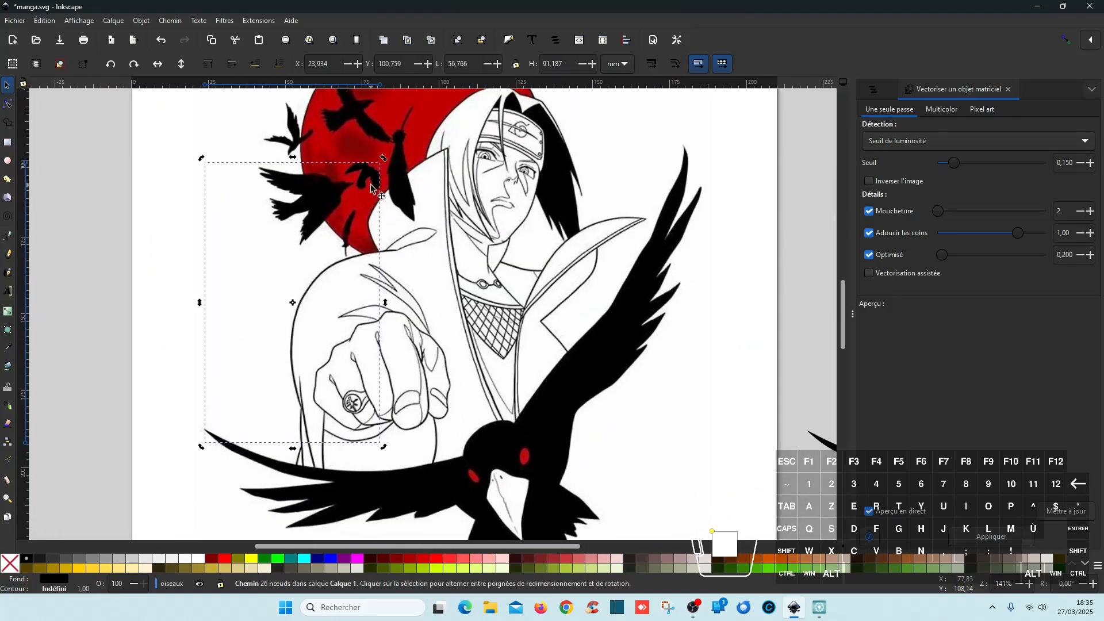
{"action": "left_click", "coordinate": [372, 214]}
{"action": "left_click", "coordinate": [5, 104]}
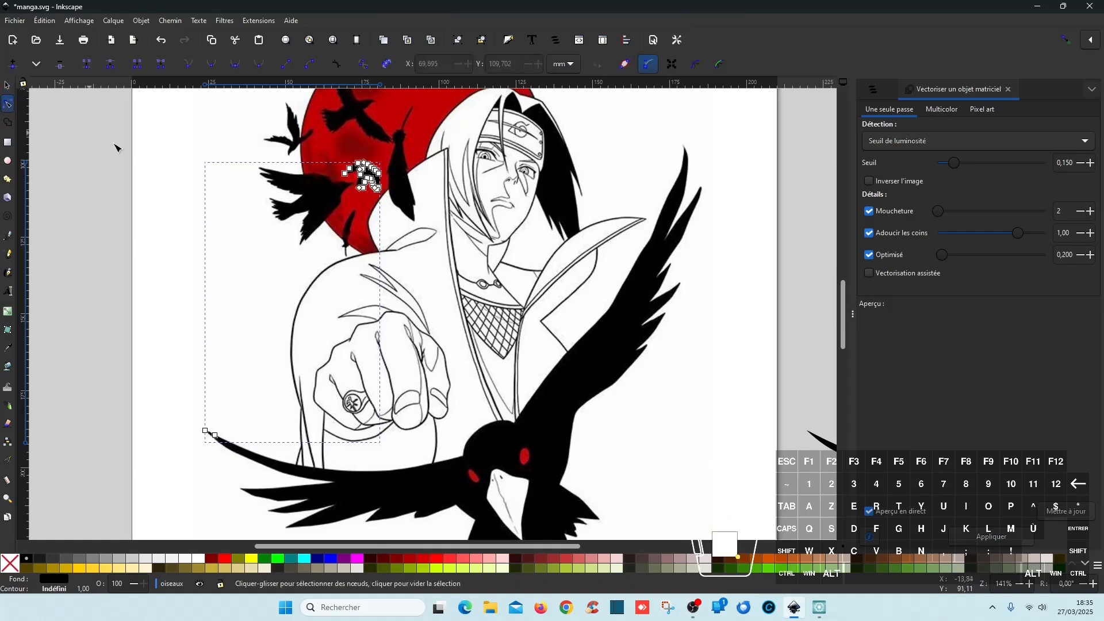
{"action": "left_click_drag", "start_coordinate": [158, 394], "coordinate": [240, 470]}
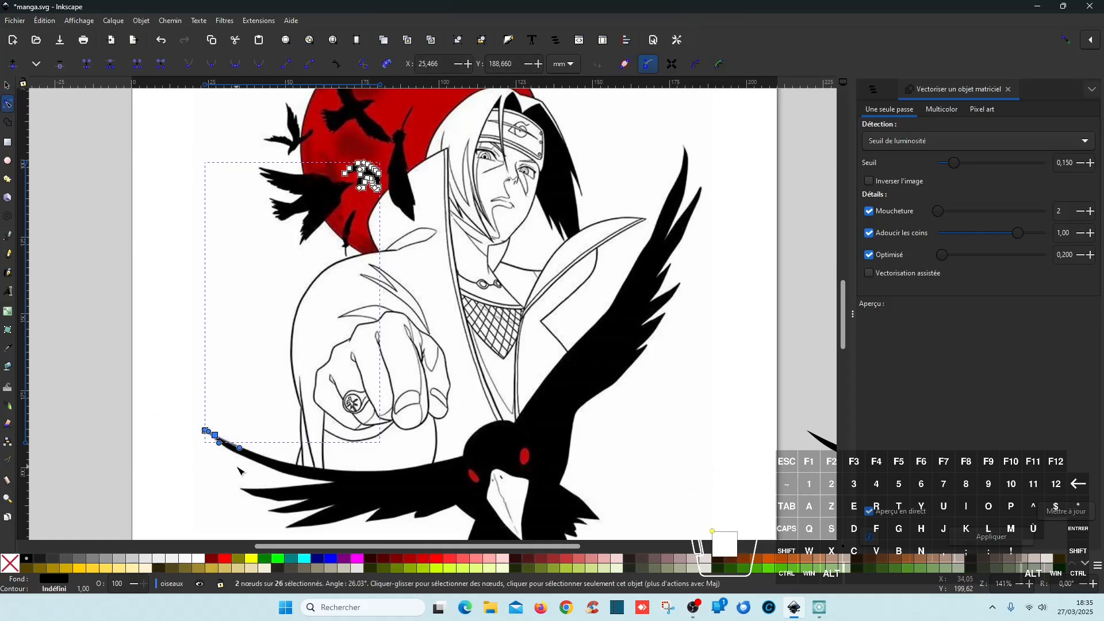
{"action": "left_click", "coordinate": [7, 86]}
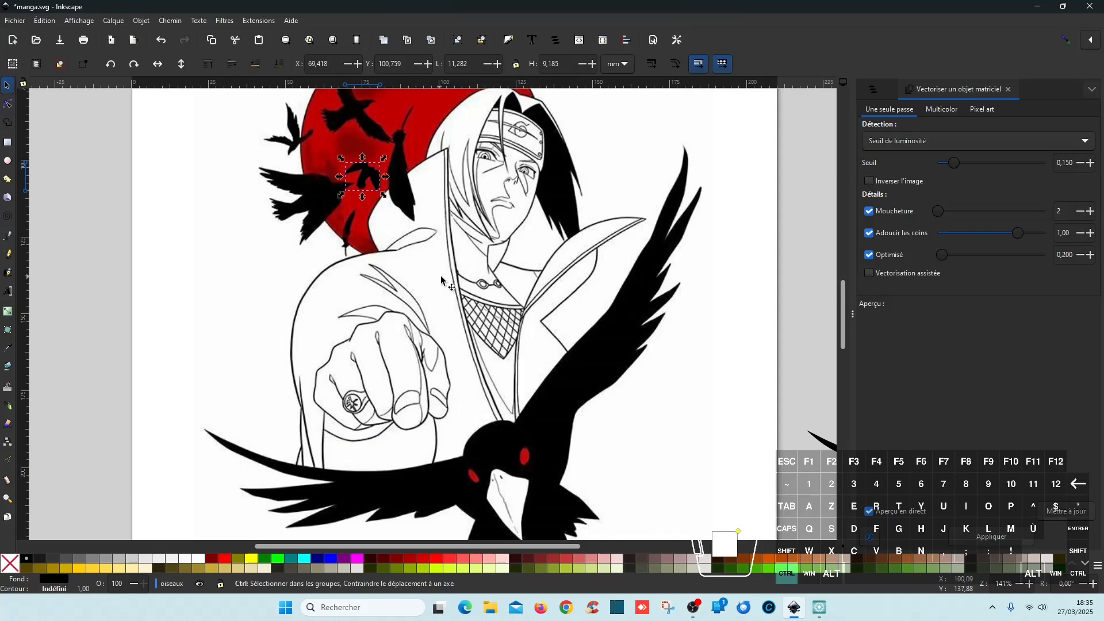
- Move the small bird into the gap among the vectorized birds beside the page, at X 264.925 mm, and save the drawing
{"action": "scroll", "coordinate": [491, 262], "scroll_direction": "down", "scroll_amount": 2, "text": "ctrl"}
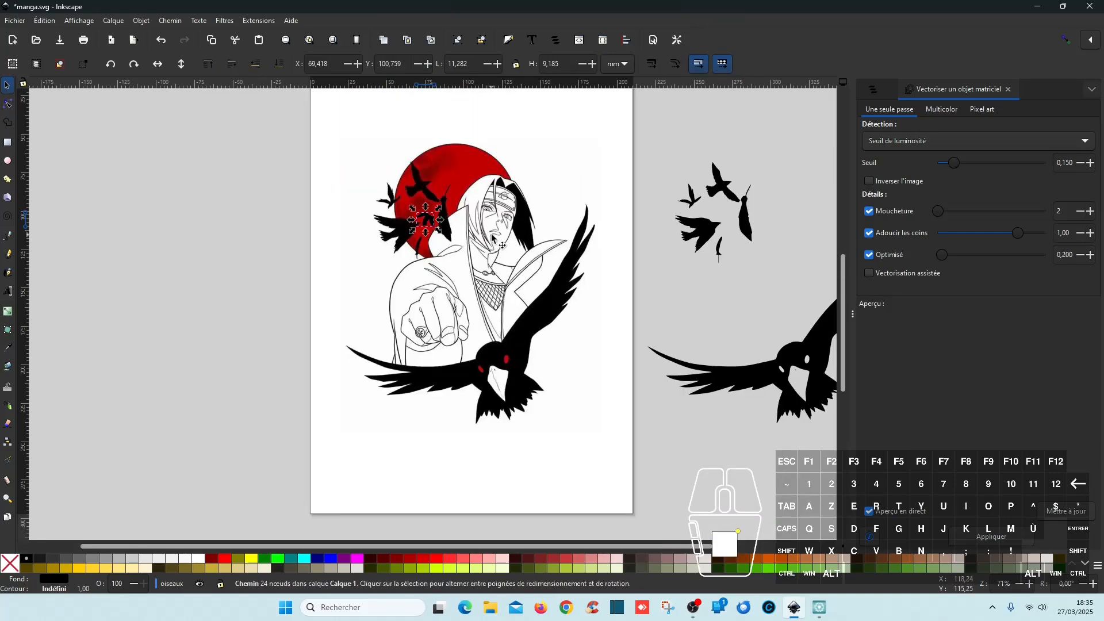
{"action": "left_click_drag", "start_coordinate": [431, 228], "coordinate": [734, 231]}
{"action": "left_click", "coordinate": [752, 304]}
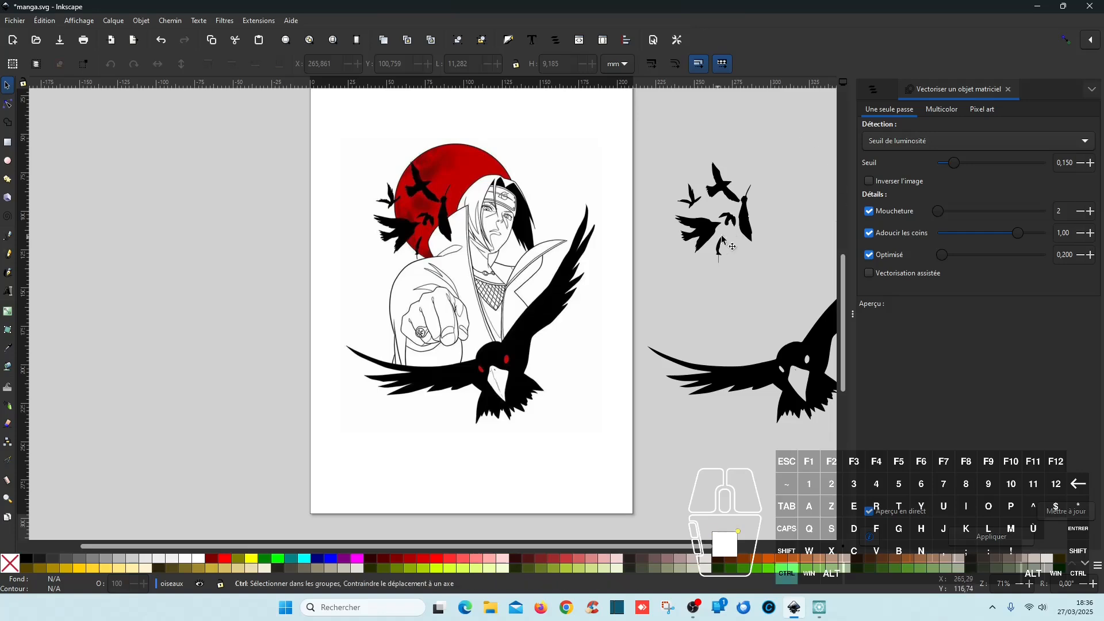
{"action": "scroll", "coordinate": [733, 232], "scroll_direction": "up", "scroll_amount": 2, "text": "ctrl"}
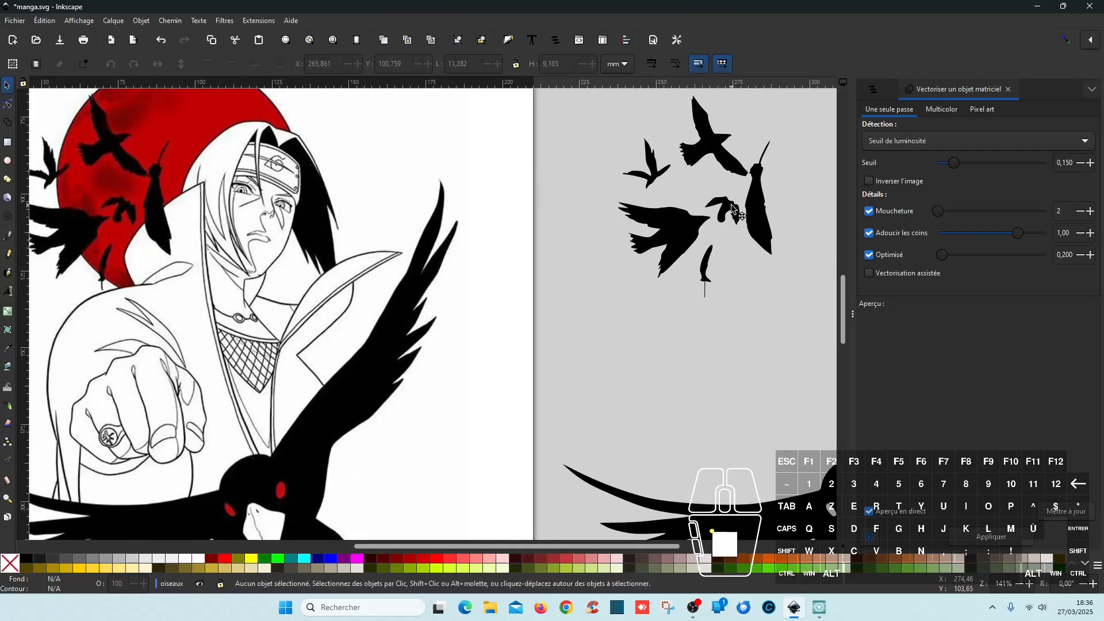
{"action": "left_click_drag", "start_coordinate": [732, 212], "coordinate": [729, 213]}
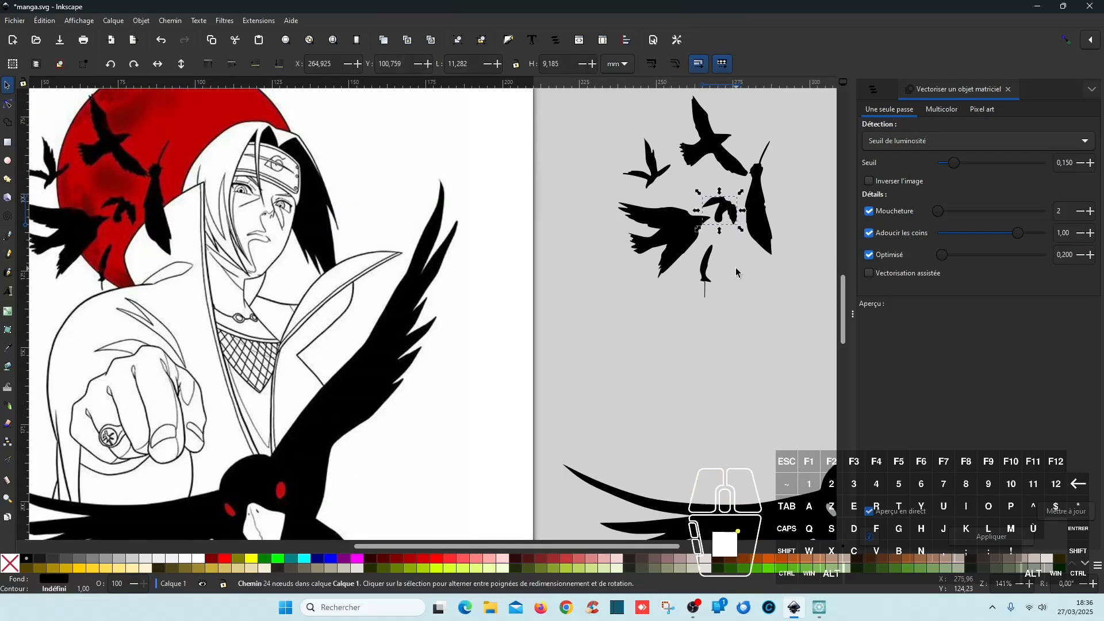
{"action": "left_click", "coordinate": [737, 267]}
{"action": "scroll", "coordinate": [737, 267], "scroll_direction": "down", "scroll_amount": 3, "text": "ctrl"}
{"action": "key", "text": "ctrl+s"}
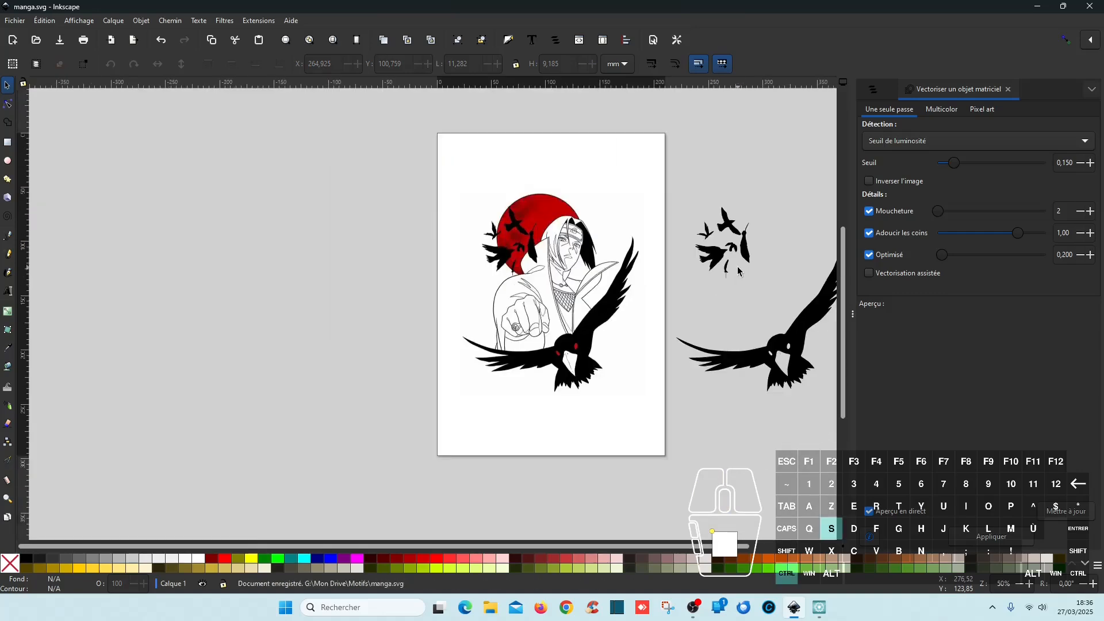
- Move path262 into the oiseaux group, collapse the group and save the drawing
{"action": "left_click", "coordinate": [1008, 90]}
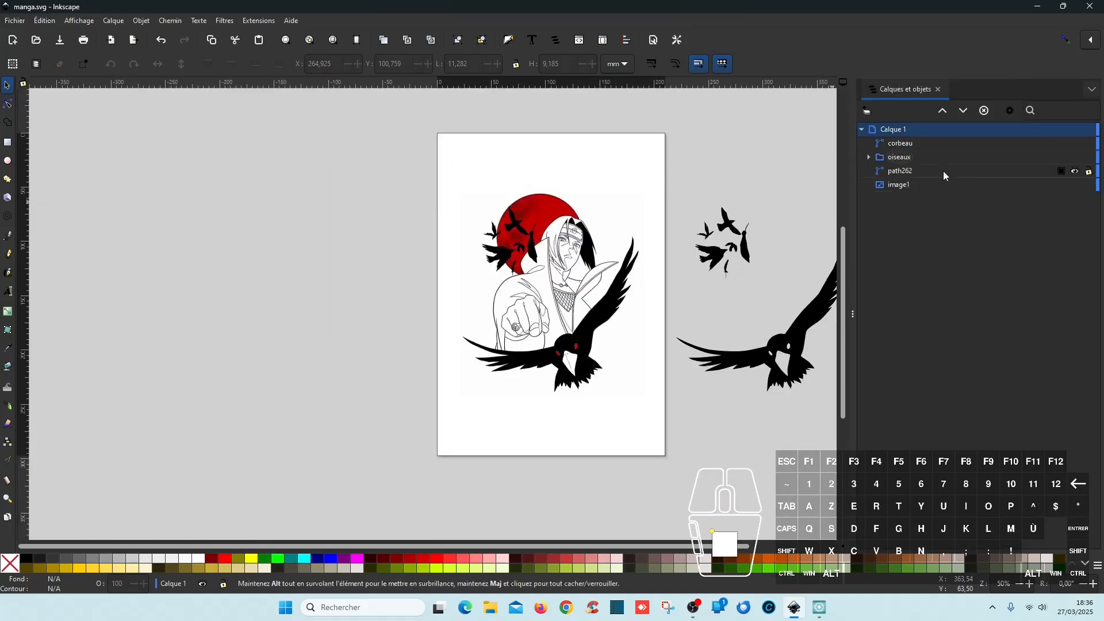
{"action": "left_click", "coordinate": [909, 145]}
{"action": "left_click", "coordinate": [910, 171]}
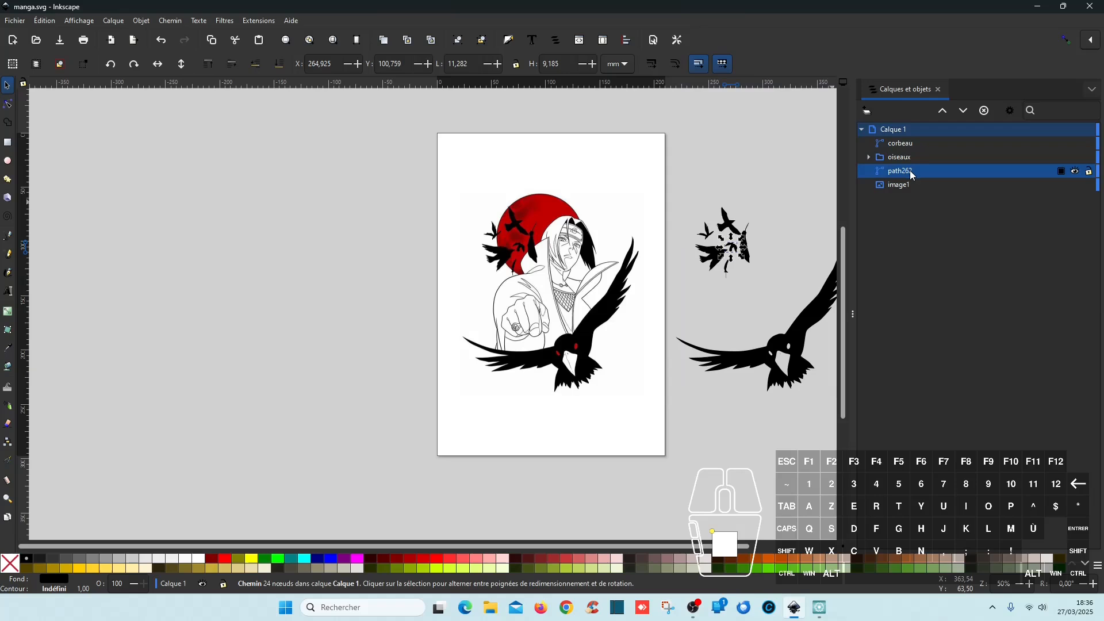
{"action": "left_click_drag", "start_coordinate": [910, 170], "coordinate": [904, 159]}
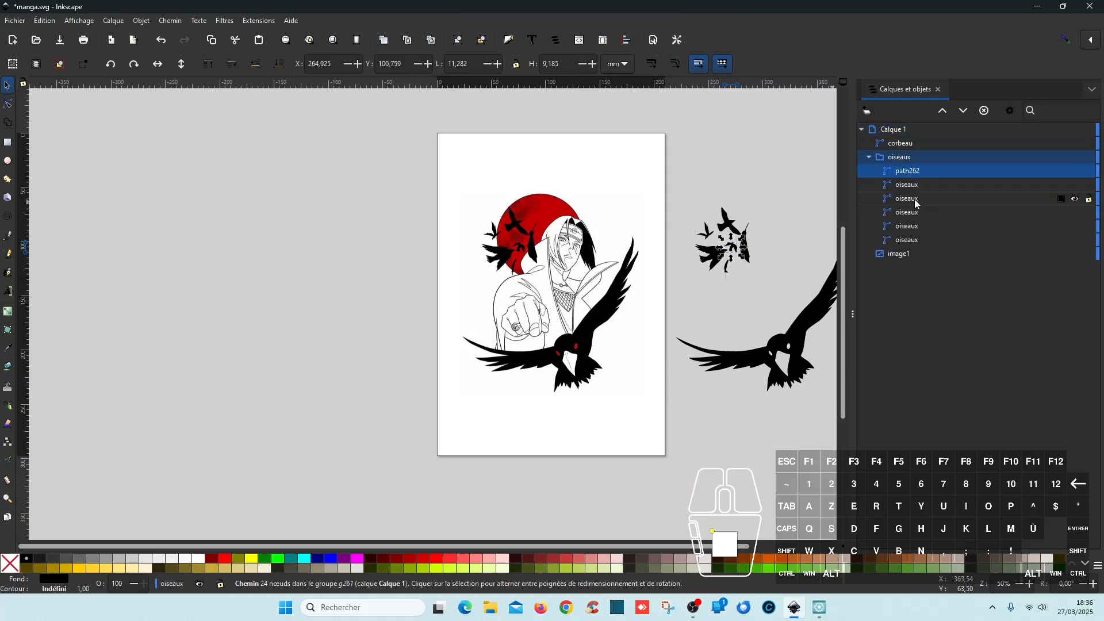
{"action": "left_click", "coordinate": [869, 157]}
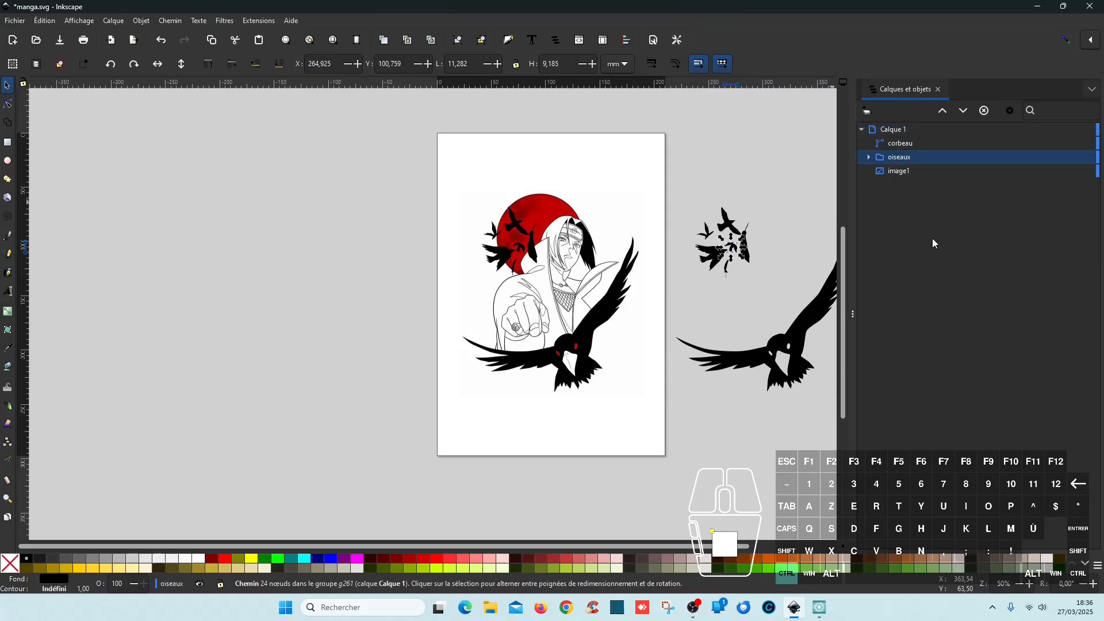
{"action": "key", "text": "ctrl+s"}
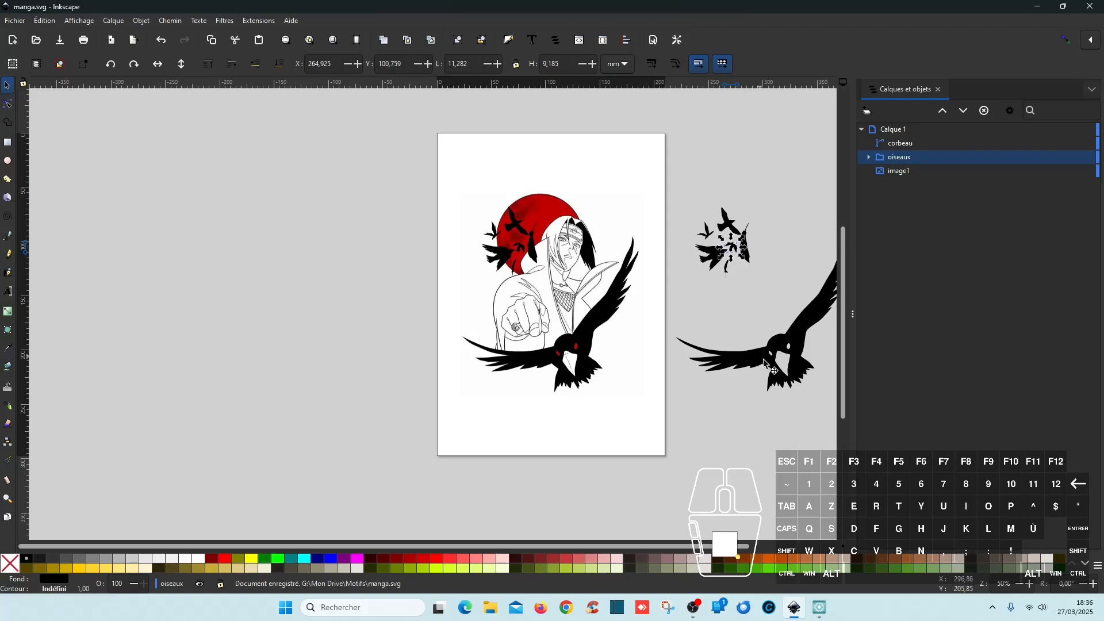
- Delete the stray speck's nodes inside the beak opening of the corbeau path
{"action": "scroll", "coordinate": [771, 363], "scroll_direction": "up", "scroll_amount": 2}
{"action": "scroll", "coordinate": [743, 352], "scroll_direction": "up", "scroll_amount": 3}
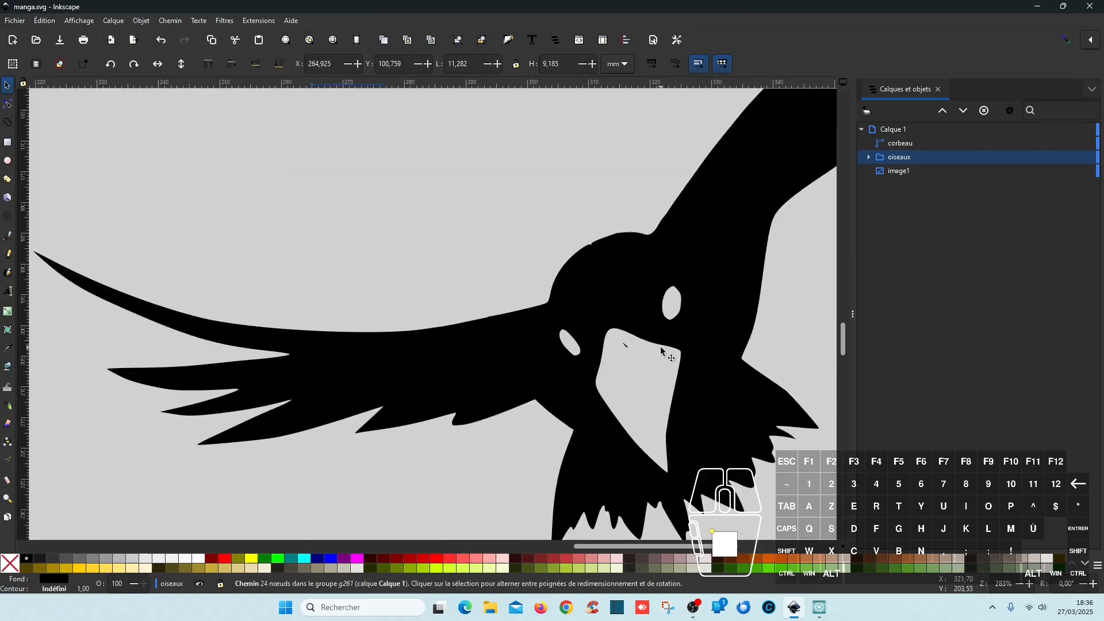
{"action": "left_click", "coordinate": [602, 338]}
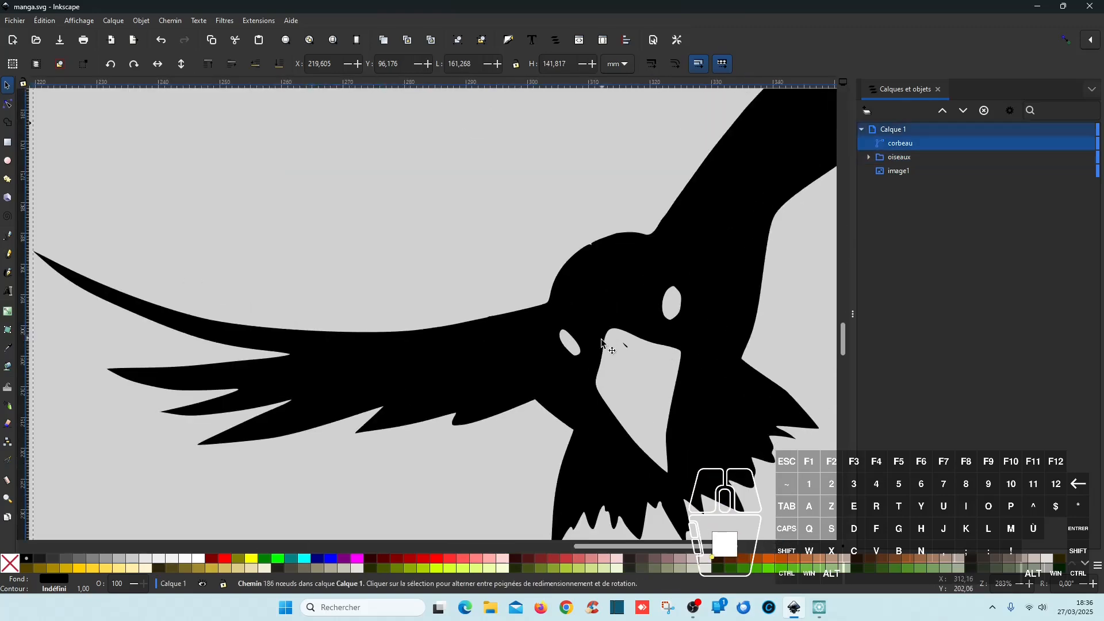
{"action": "left_click", "coordinate": [8, 104]}
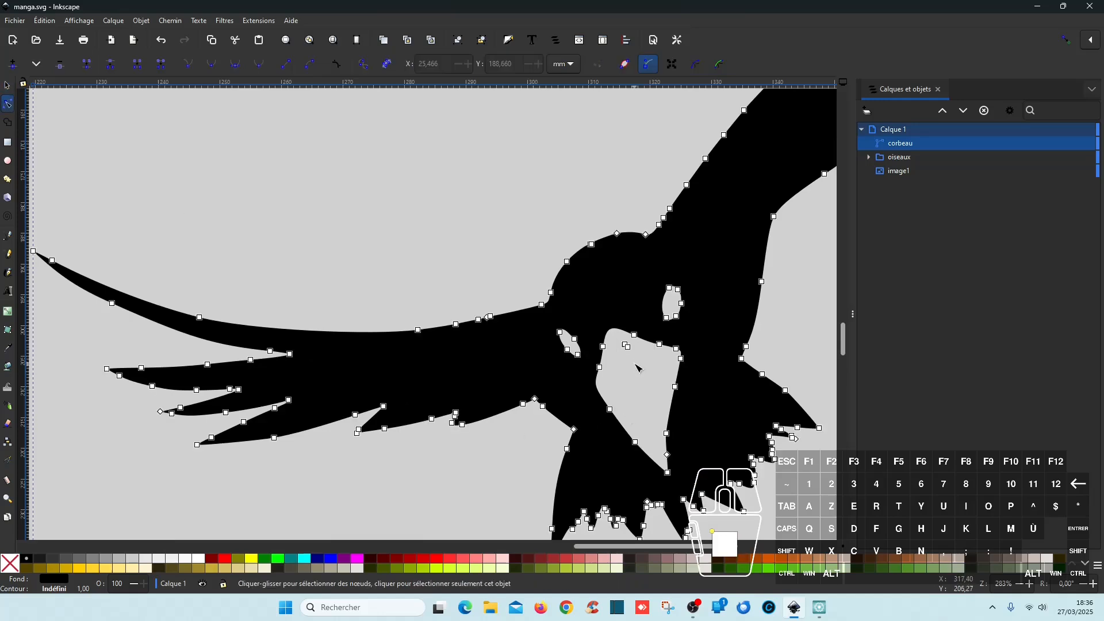
{"action": "left_click", "coordinate": [626, 345]}
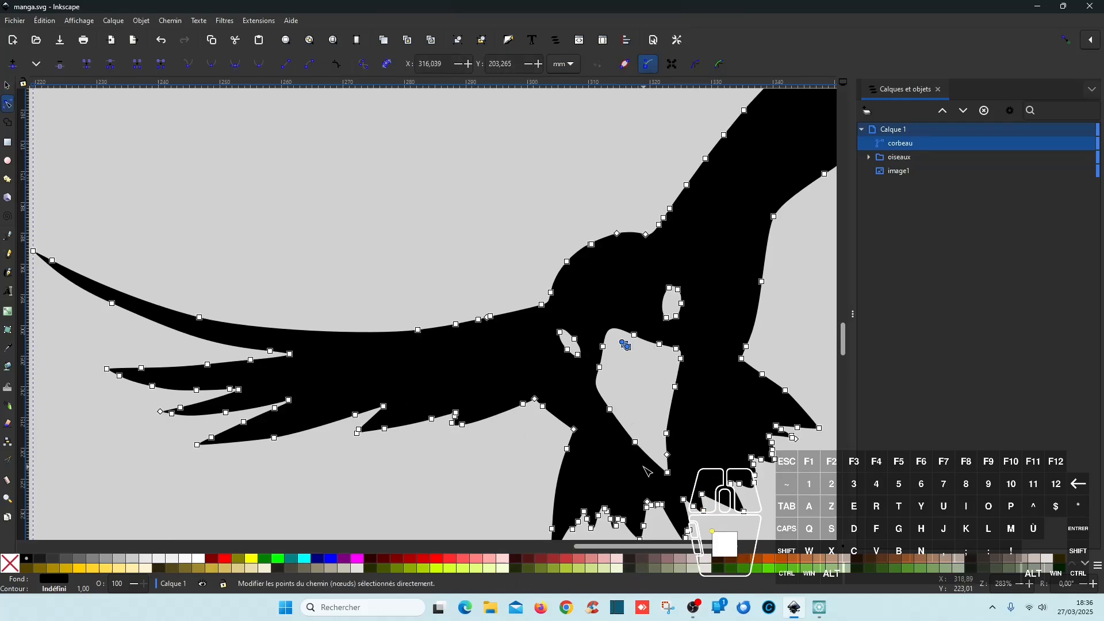
{"action": "key", "text": "Delete"}
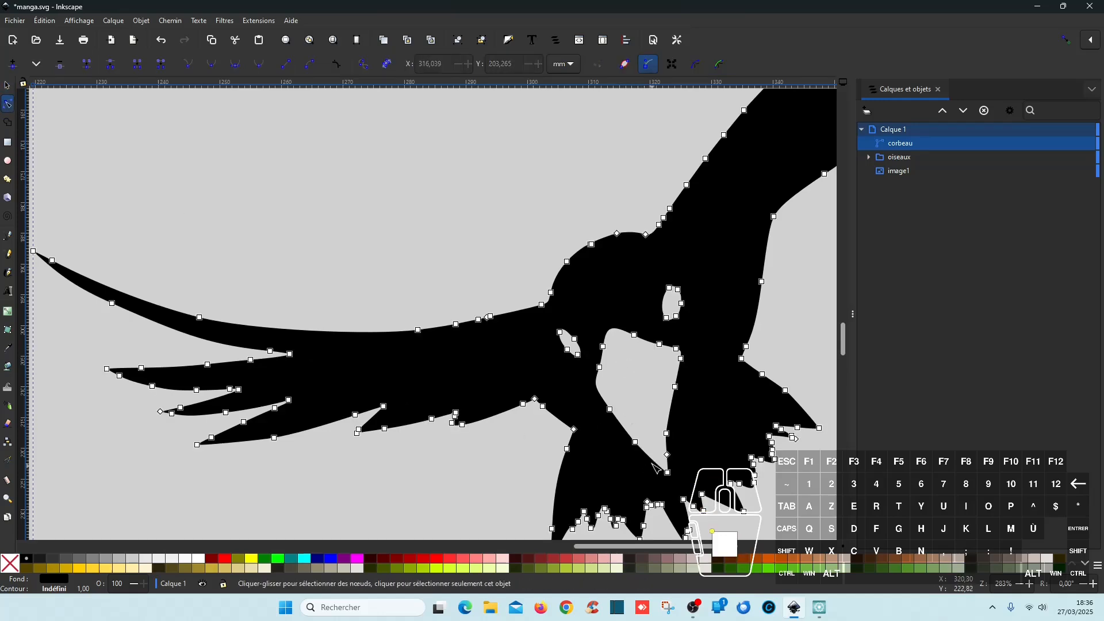
- Delete the stray nodes forming the notch on top of the crow's head in the corbeau path
{"action": "left_click", "coordinate": [7, 87]}
{"action": "key", "text": "1"}
{"action": "left_click", "coordinate": [592, 349]}
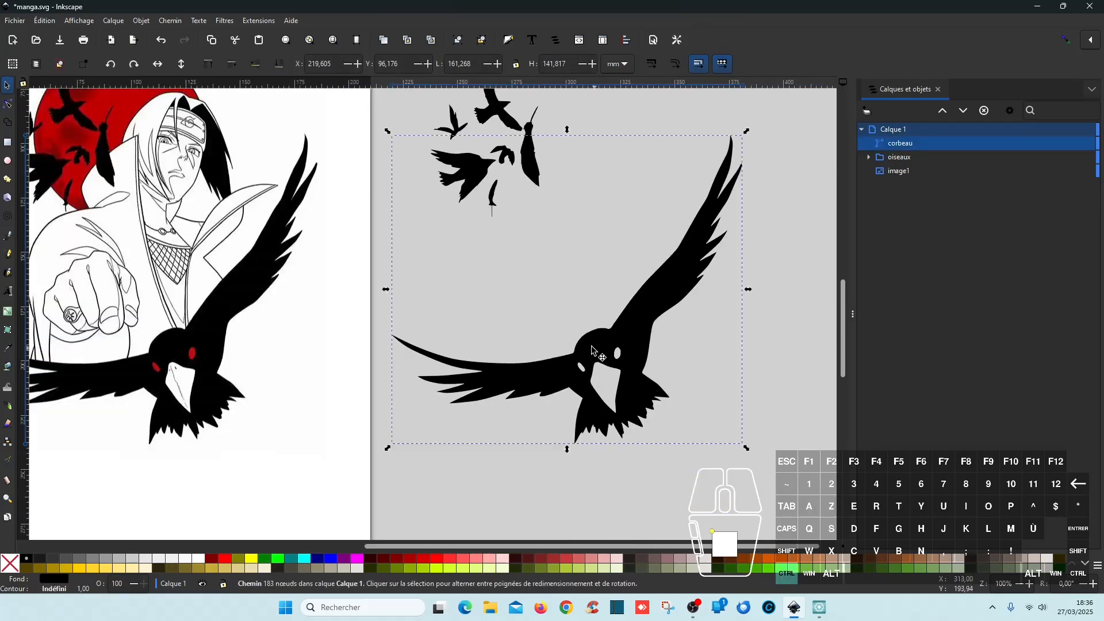
{"action": "scroll", "coordinate": [592, 349], "scroll_direction": "up", "scroll_amount": 6}
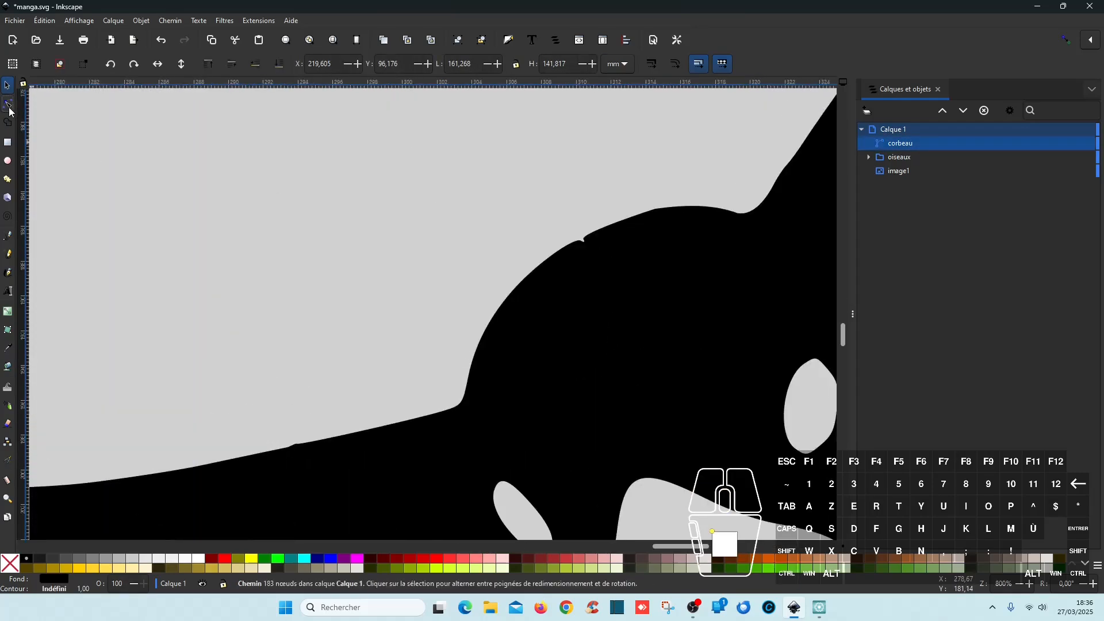
{"action": "left_click", "coordinate": [9, 107]}
{"action": "left_click_drag", "start_coordinate": [545, 237], "coordinate": [632, 285]}
{"action": "key", "text": "Delete"}
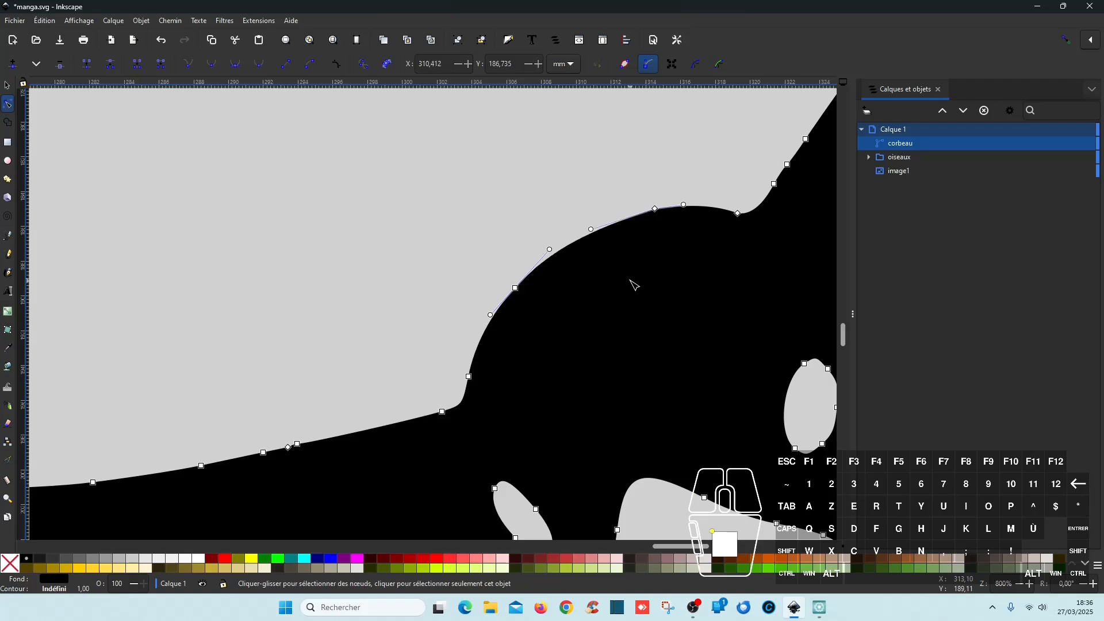
{"action": "left_click", "coordinate": [398, 221]}
{"action": "left_click", "coordinate": [6, 87]}
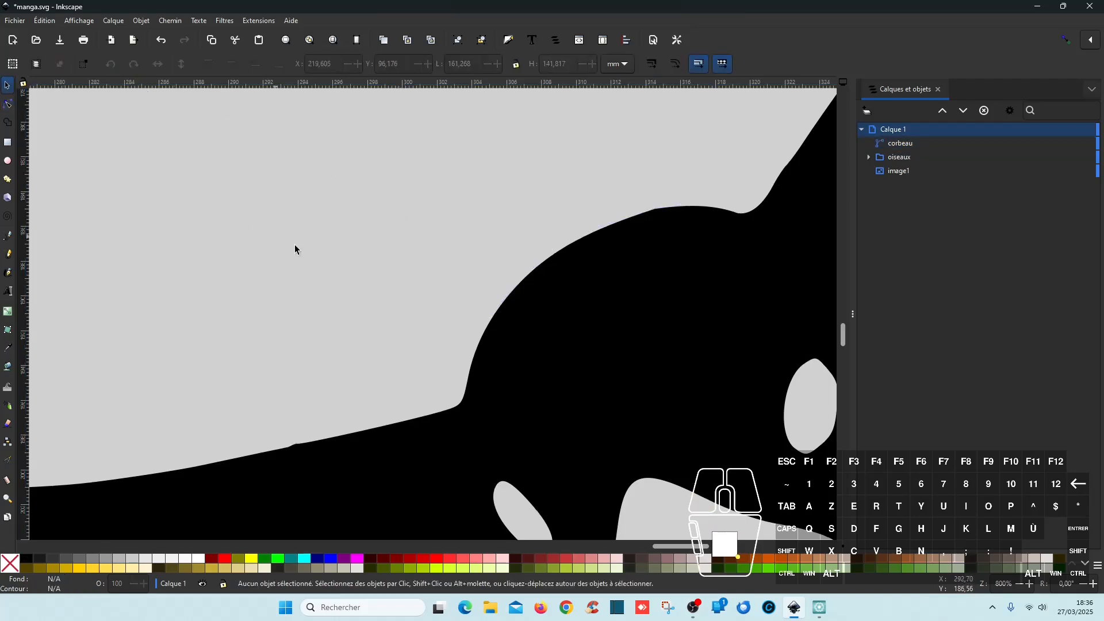
- Break apart the corbeau path into separate body, beak and eye paths
{"action": "scroll", "coordinate": [483, 374], "scroll_direction": "down", "scroll_amount": 5}
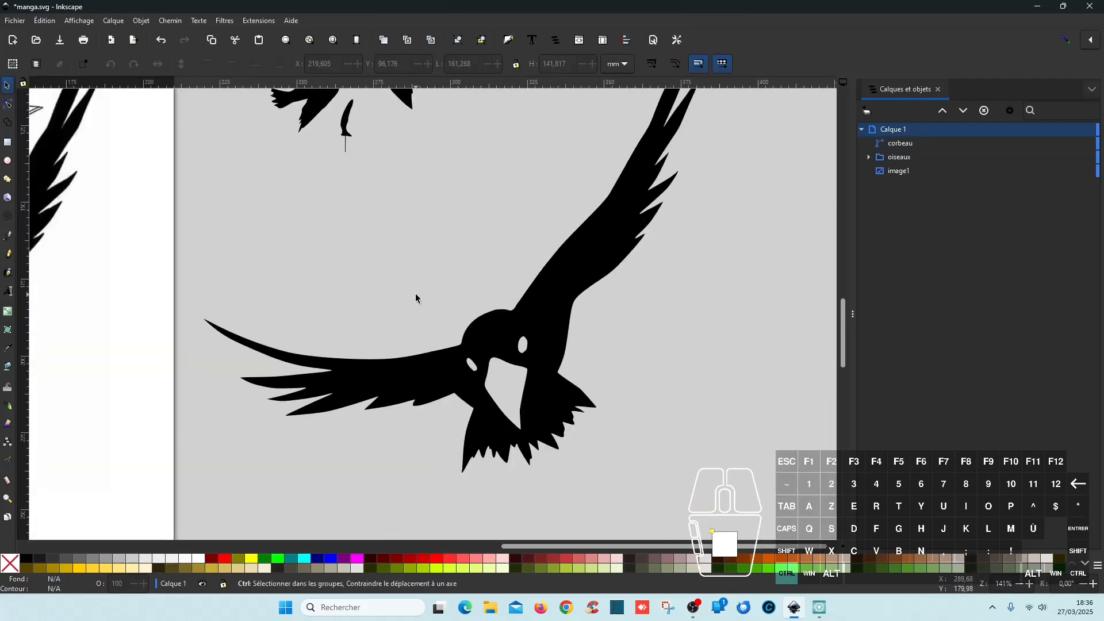
{"action": "scroll", "coordinate": [416, 293], "scroll_direction": "down", "scroll_amount": 2}
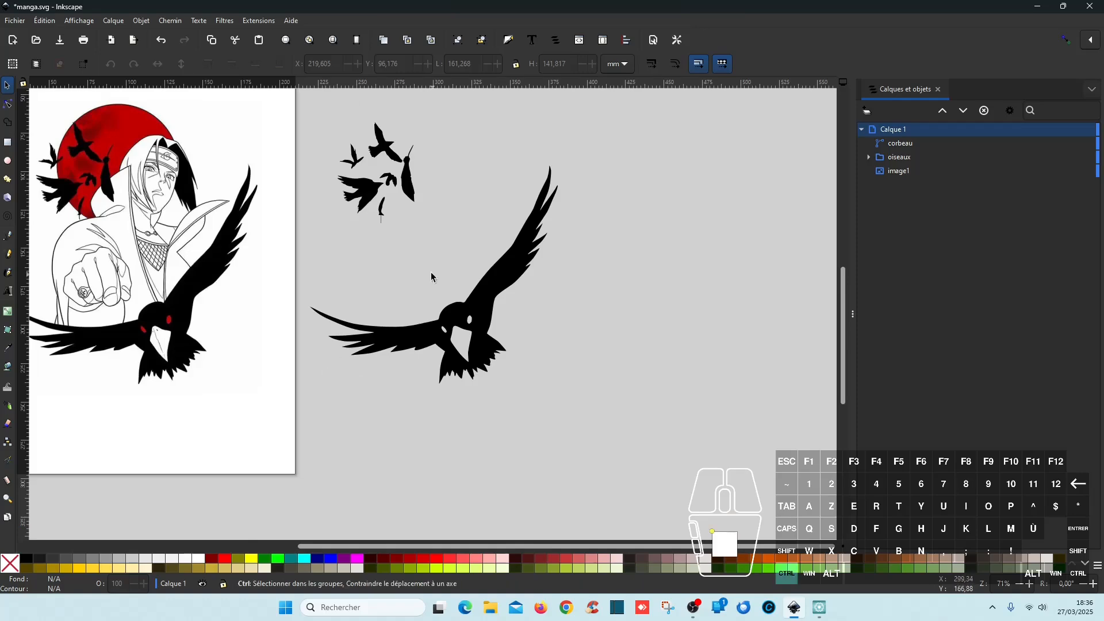
{"action": "scroll", "coordinate": [162, 343], "scroll_direction": "up", "scroll_amount": 6}
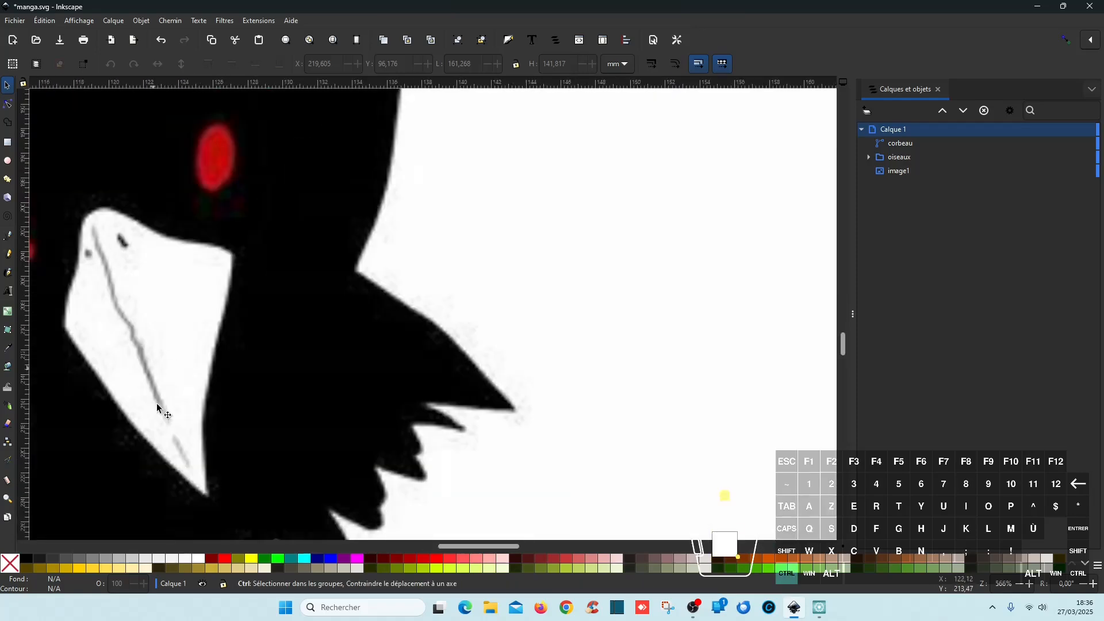
{"action": "scroll", "coordinate": [166, 443], "scroll_direction": "down", "scroll_amount": 5}
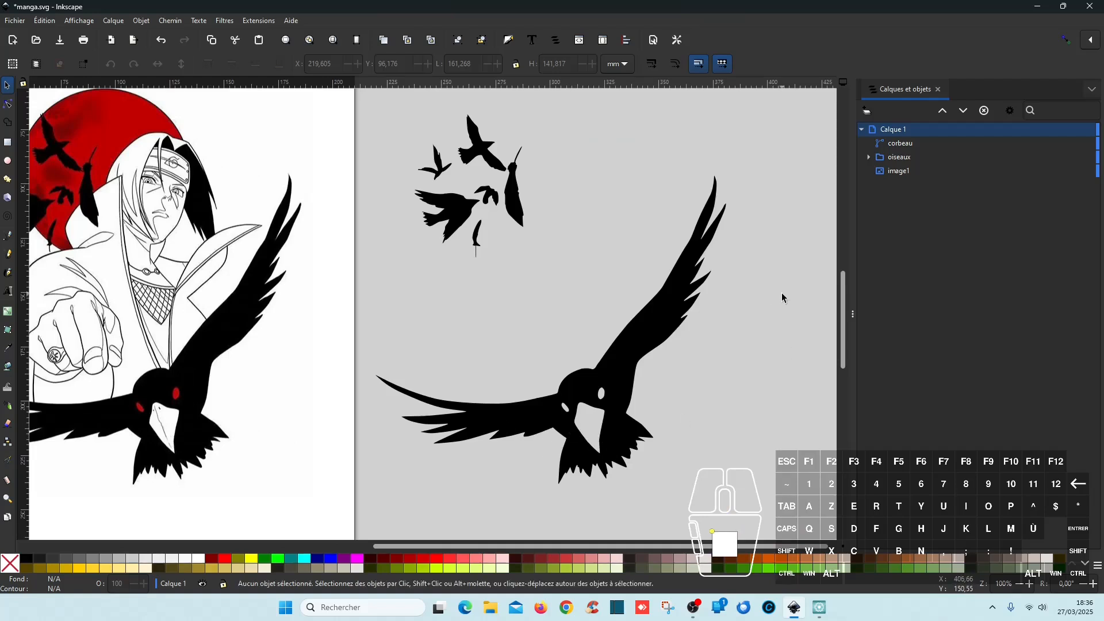
{"action": "left_click", "coordinate": [611, 375]}
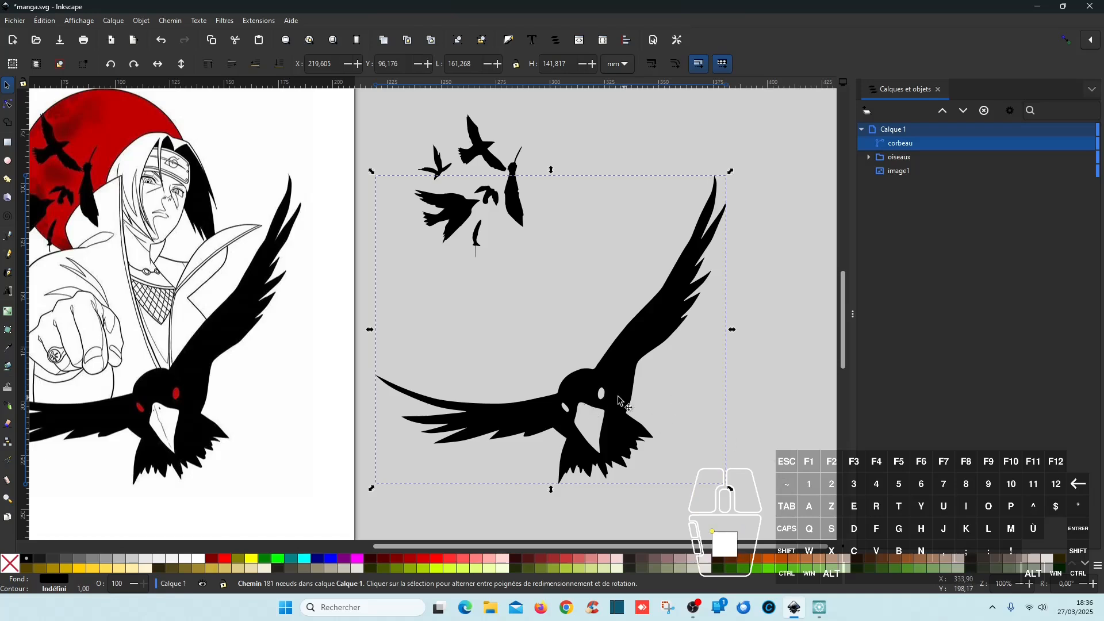
{"action": "left_click", "coordinate": [165, 23]}
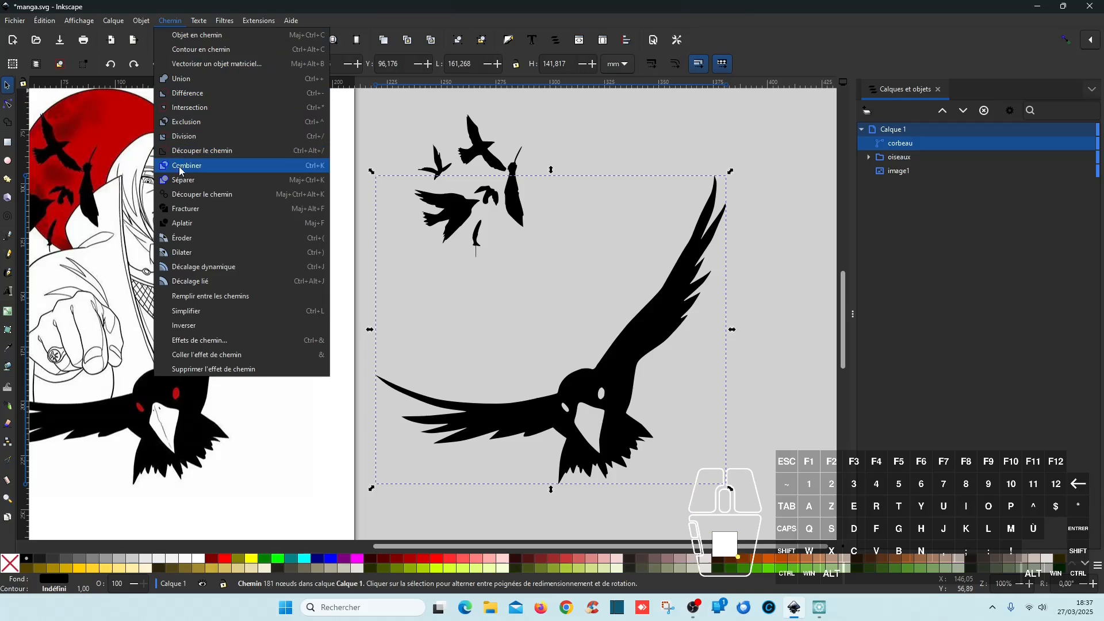
{"action": "left_click", "coordinate": [196, 182]}
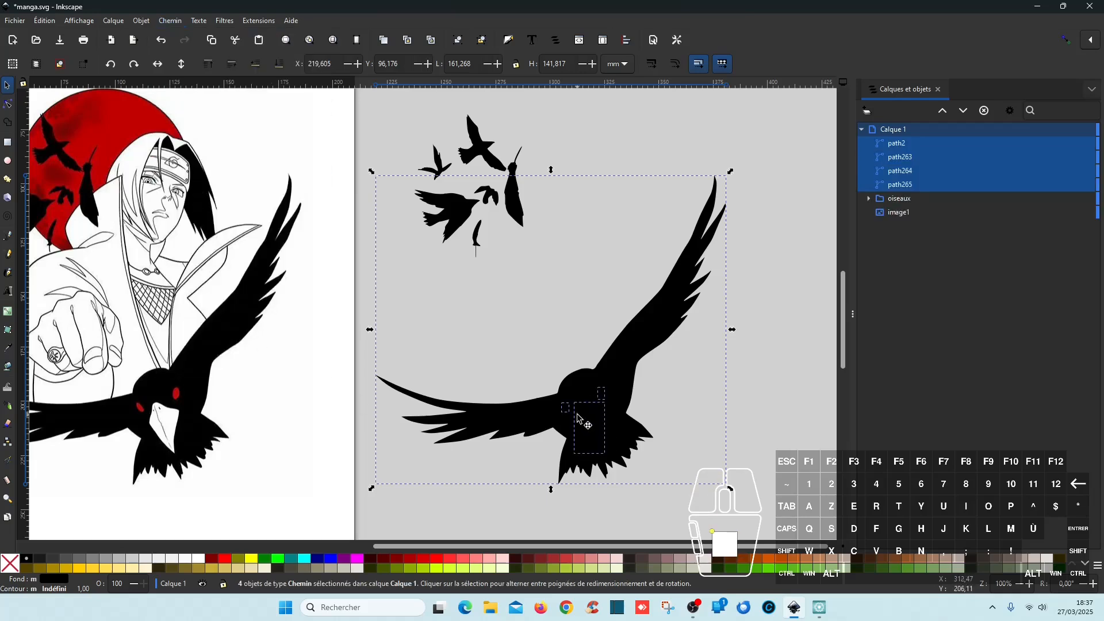
- Rename the crow's body path, path2, as corbeau
{"action": "left_click", "coordinate": [911, 145]}
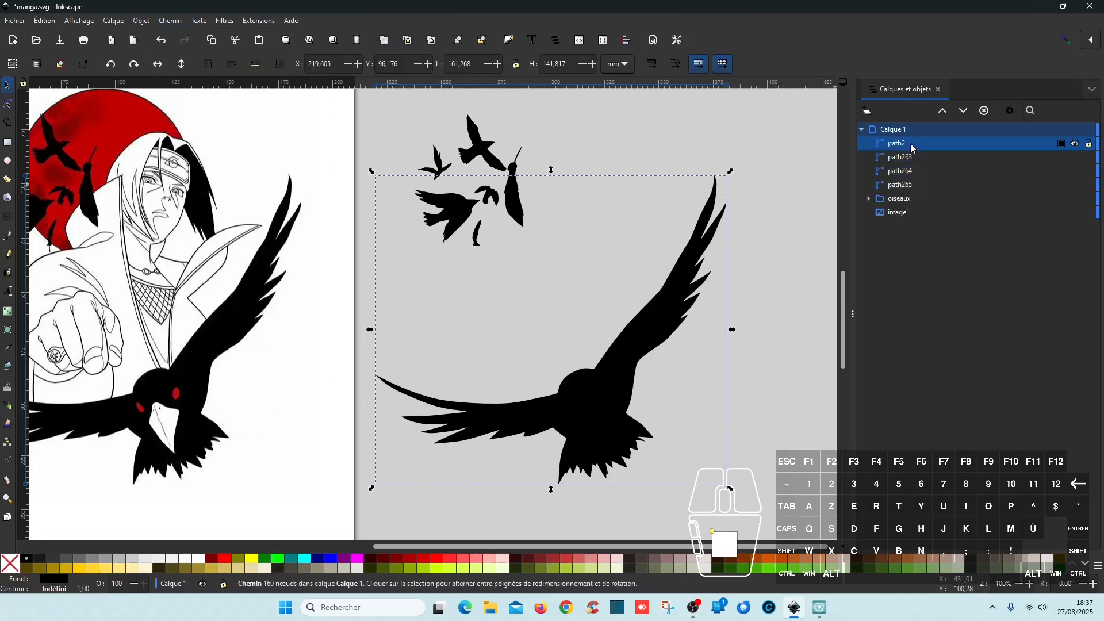
{"action": "left_click", "coordinate": [911, 144]}
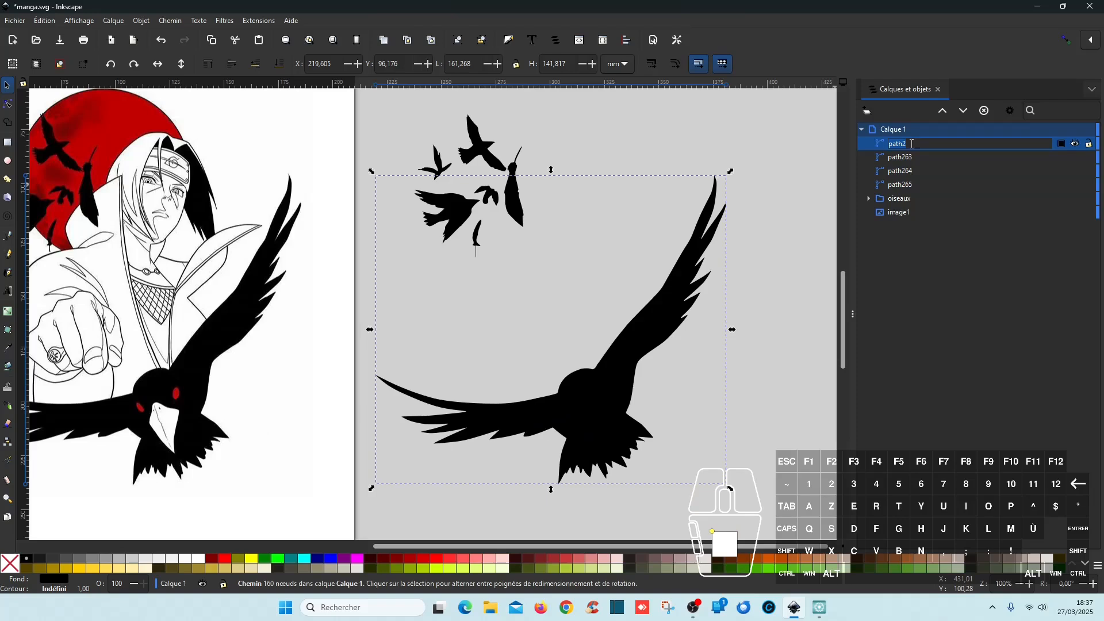
{"action": "type", "text": "corbeau"}
{"action": "key", "text": "Return"}
- Fill the beak path (path263) with white, name it bec and raise it above corbeau
{"action": "left_click", "coordinate": [903, 161]}
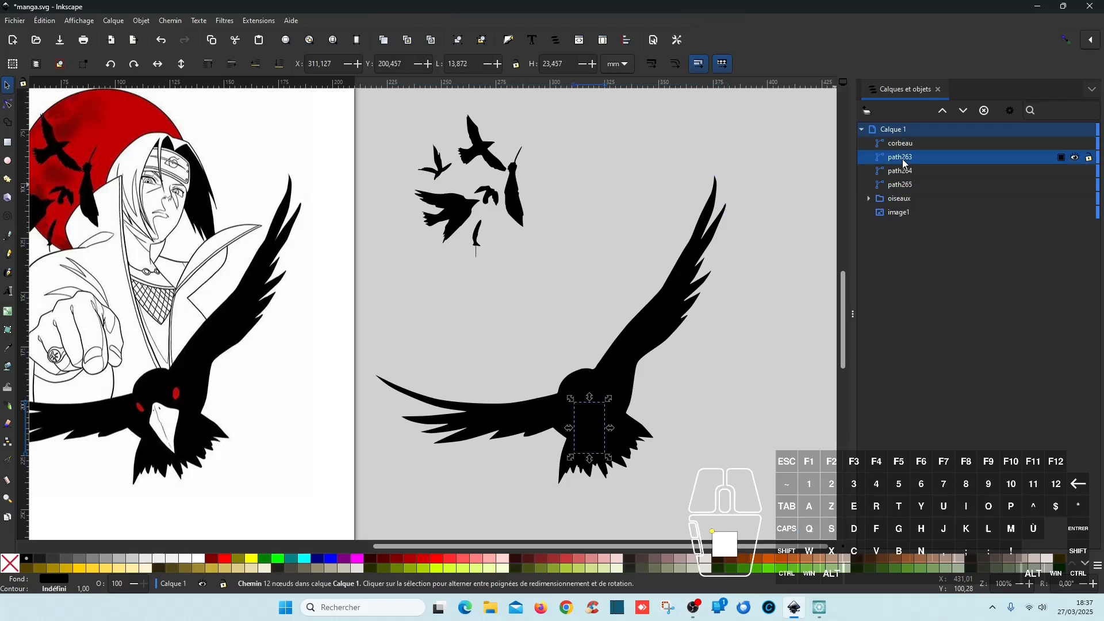
{"action": "left_click", "coordinate": [198, 559]}
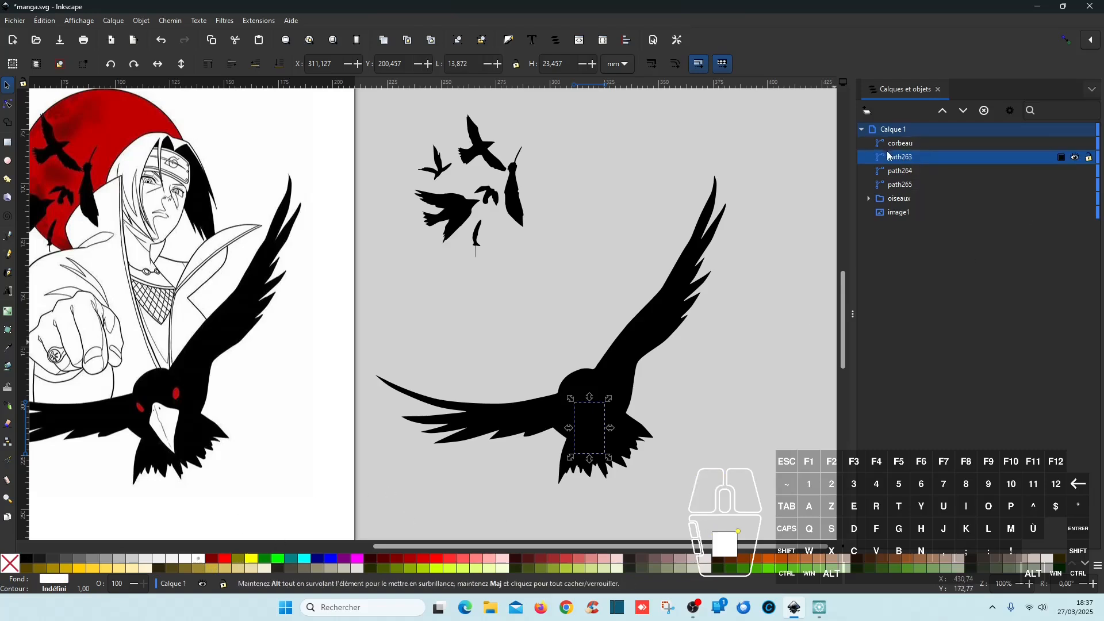
{"action": "left_click", "coordinate": [905, 159]}
{"action": "type", "text": "bec"}
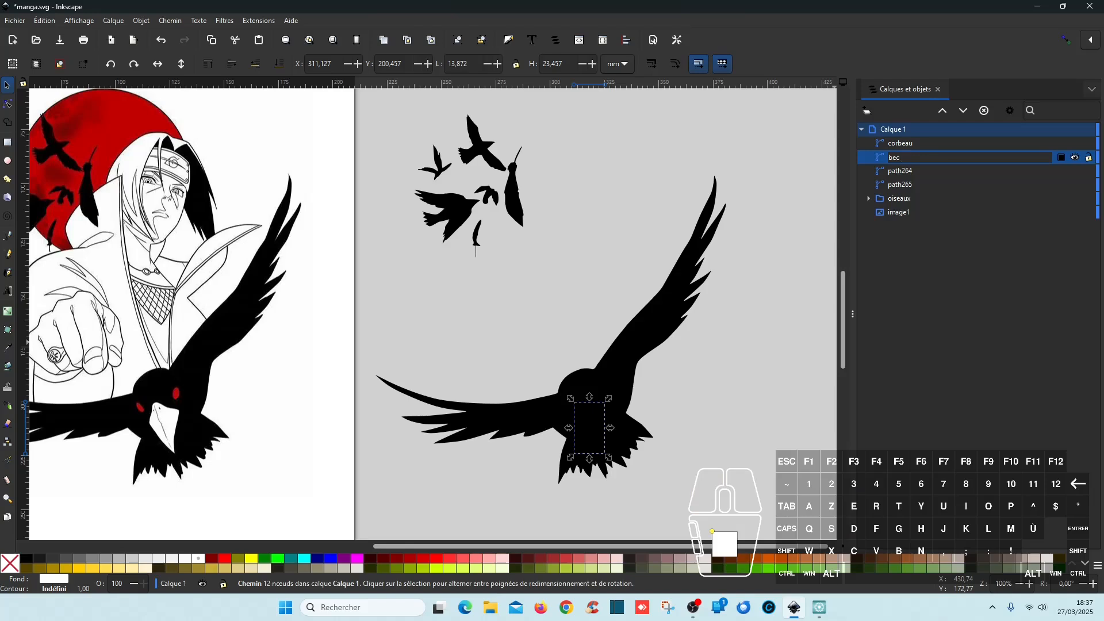
{"action": "key", "text": "Return"}
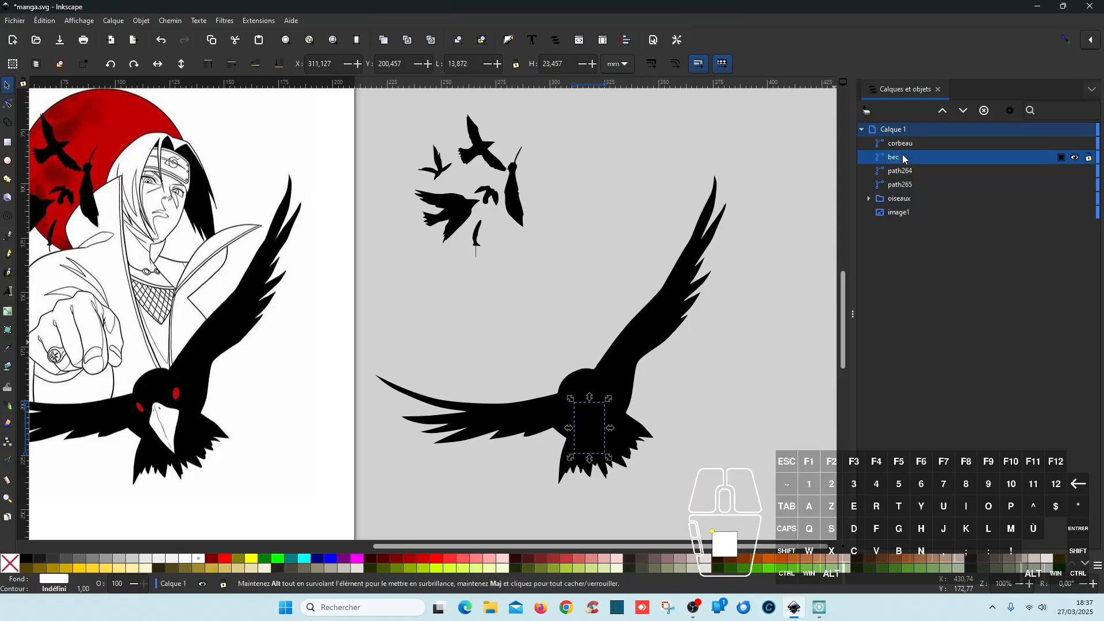
{"action": "left_click", "coordinate": [942, 111]}
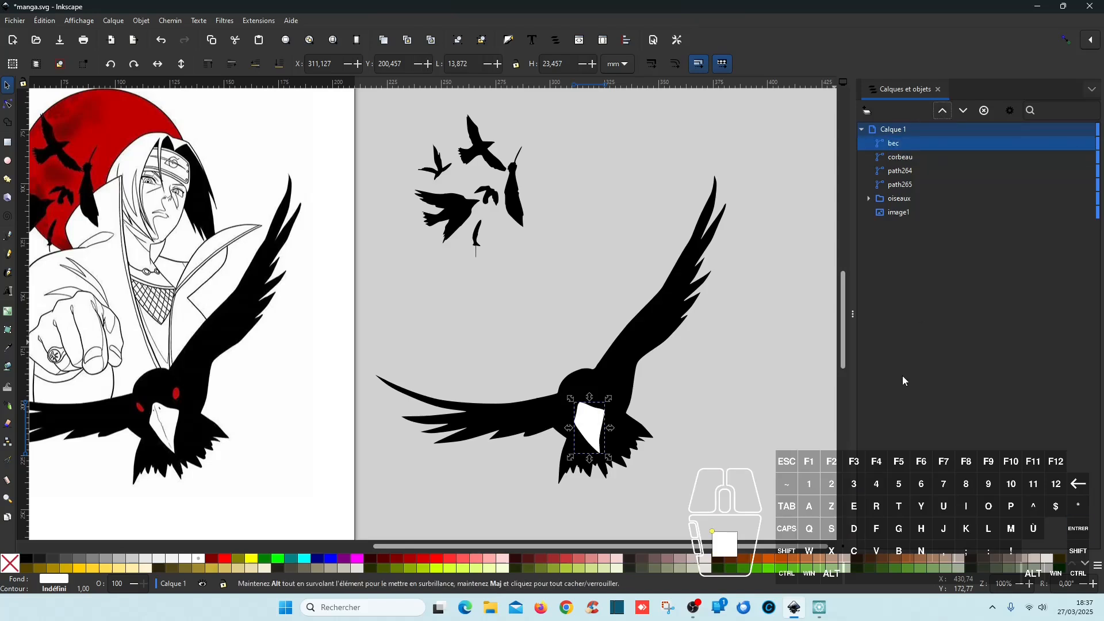
- Fill both eye paths, path264 and path265, with the red sampled from the crow's eye in the original image
{"action": "left_click", "coordinate": [913, 175]}
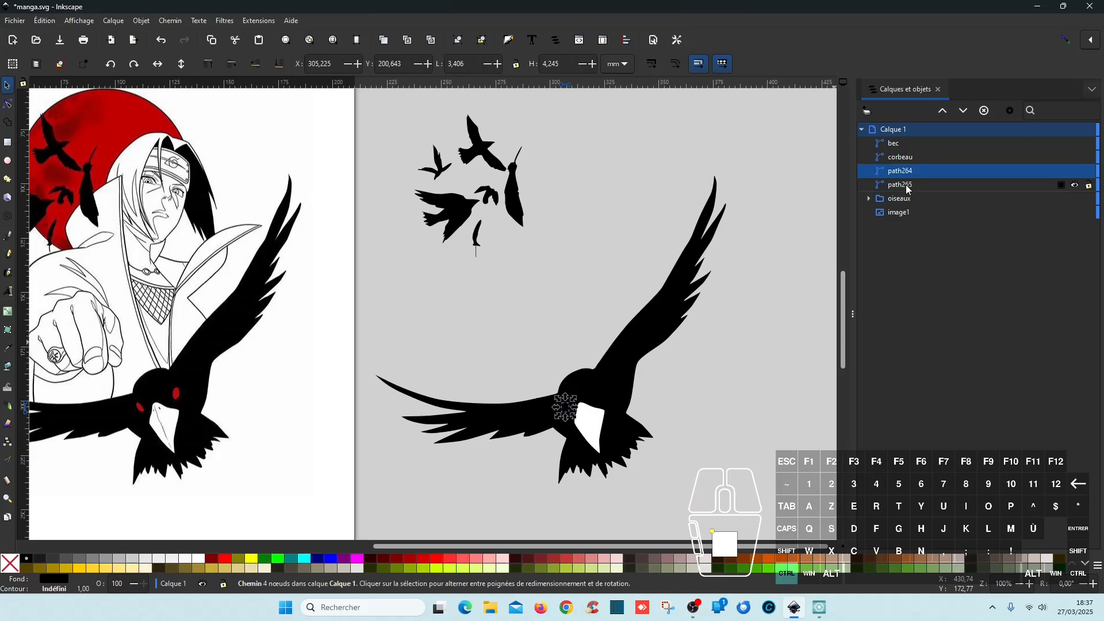
{"action": "left_click", "coordinate": [908, 185], "text": "ctrl"}
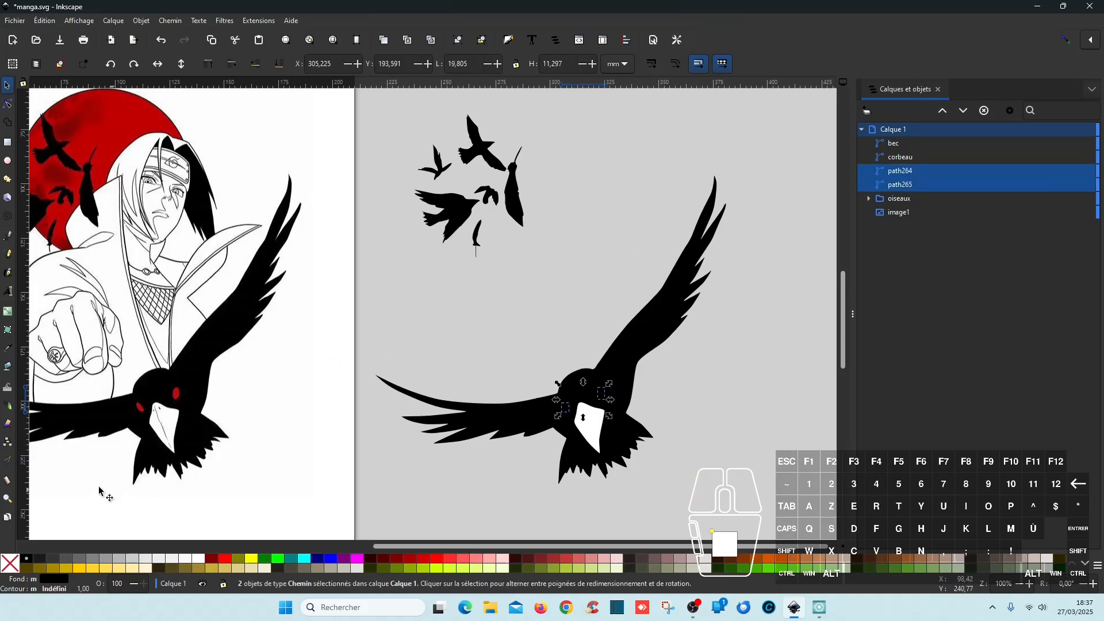
{"action": "left_click", "coordinate": [7, 347]}
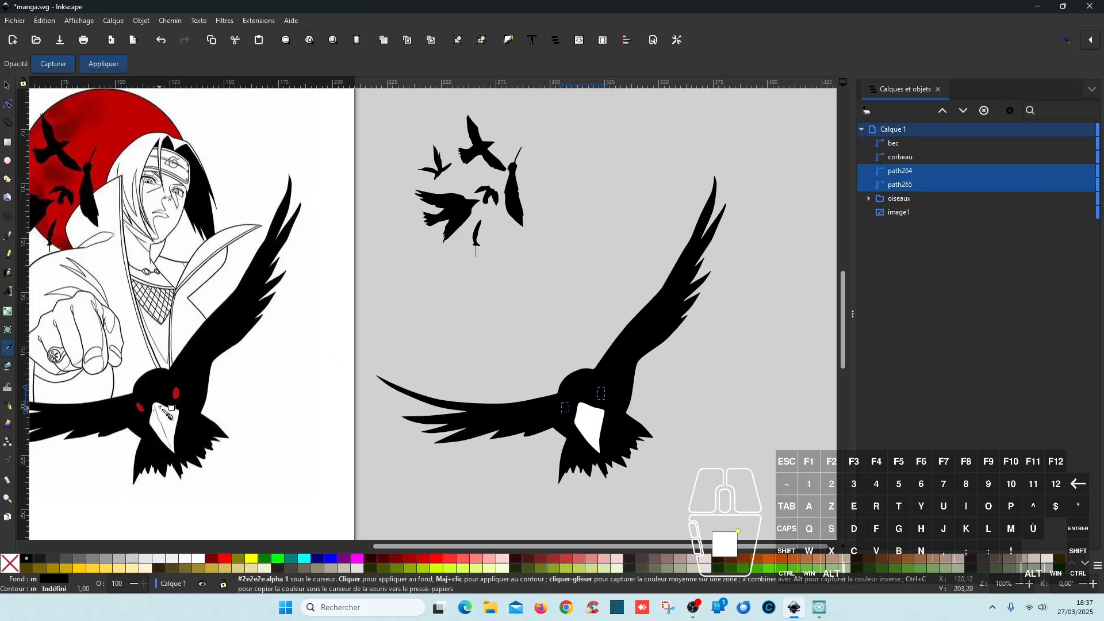
{"action": "left_click", "coordinate": [177, 394]}
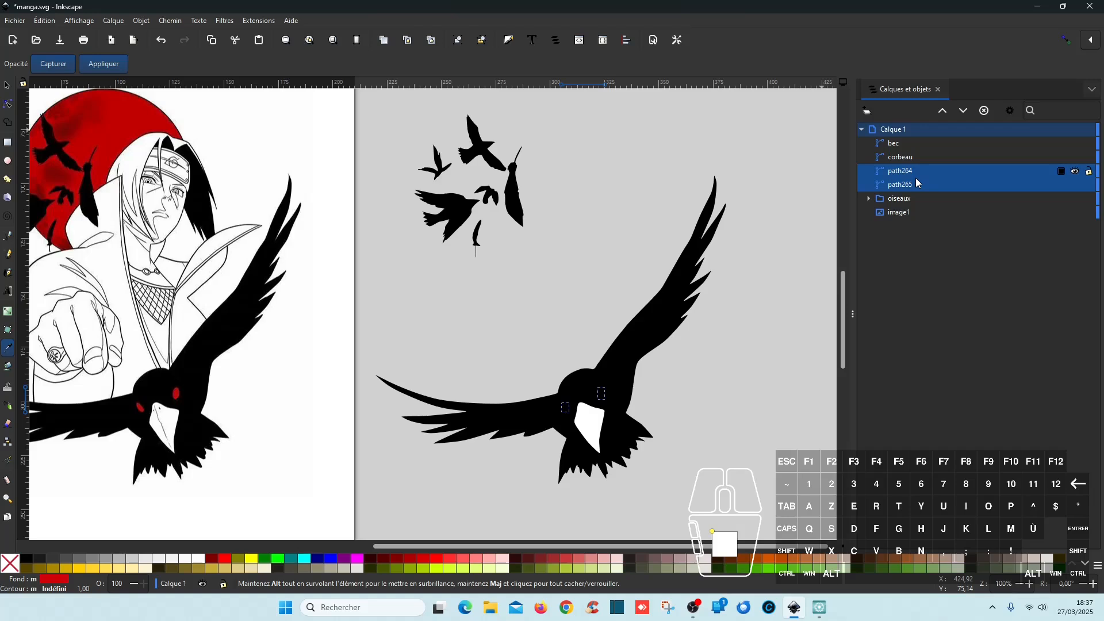
- Group the two eye paths and name the group yeux
{"action": "key", "text": "ctrl+g"}
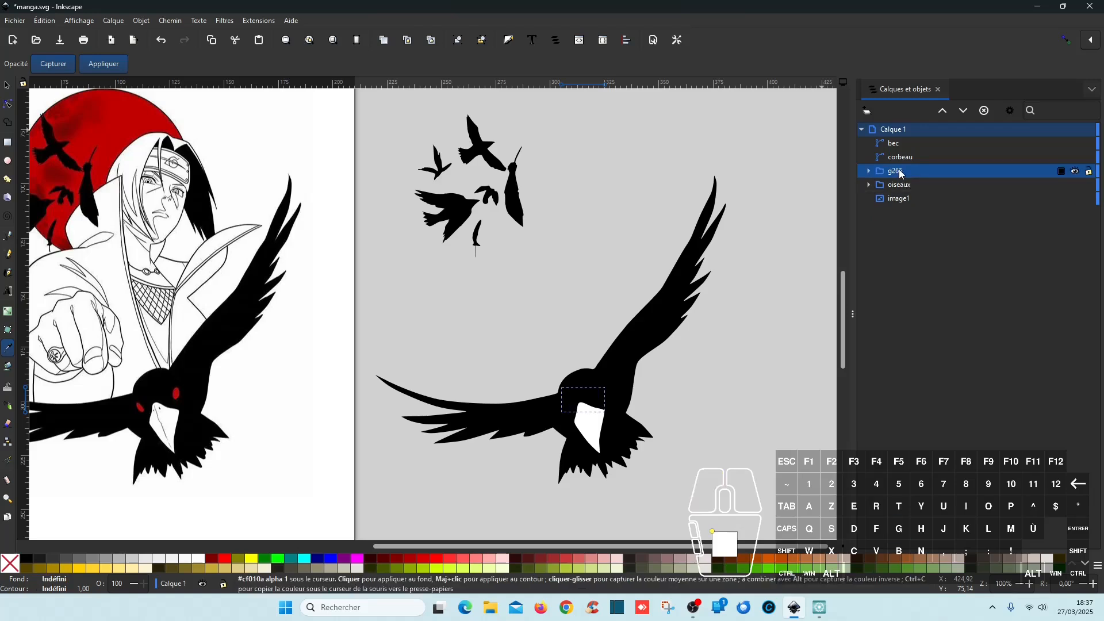
{"action": "double_click", "coordinate": [900, 172]}
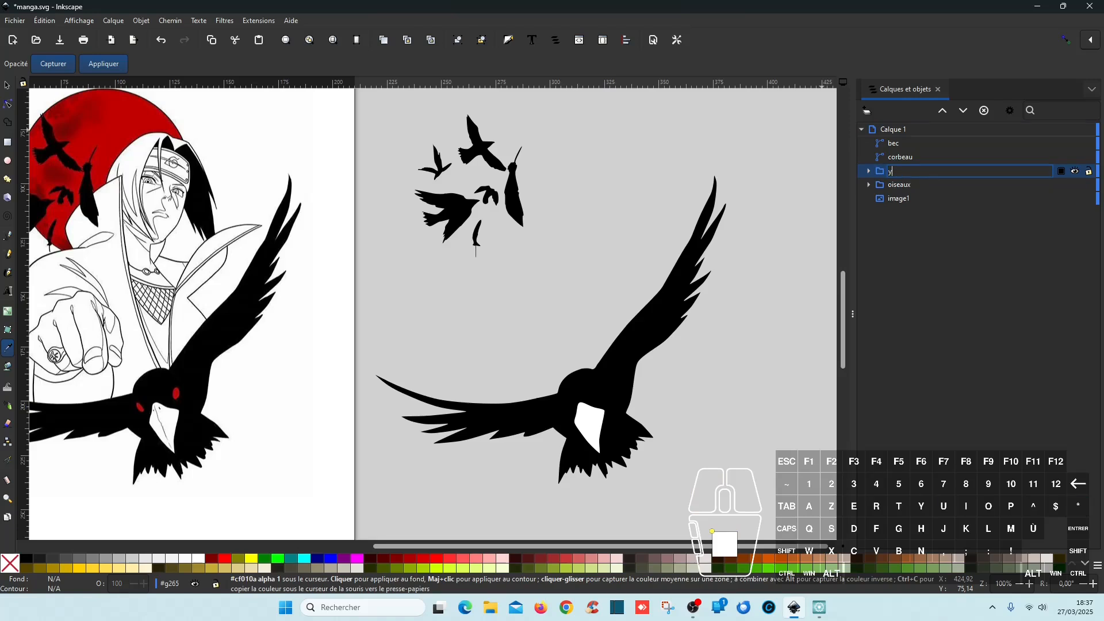
{"action": "type", "text": "eux"}
{"action": "key", "text": "Return"}
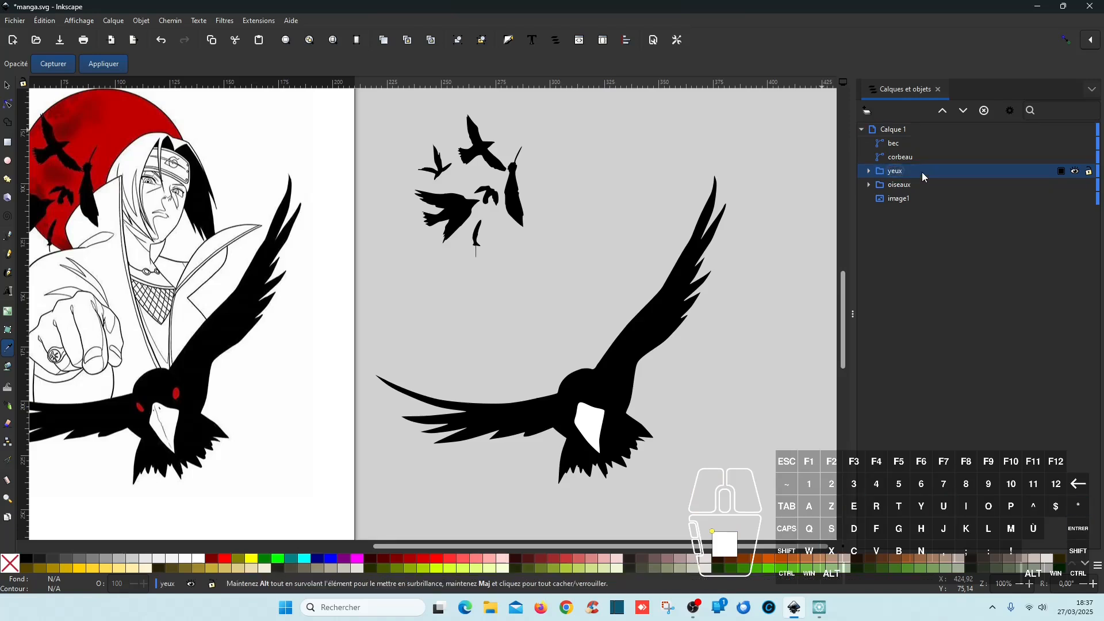
- Raise the yeux group above corbeau and save the drawing
{"action": "left_click", "coordinate": [943, 111]}
{"action": "scroll", "coordinate": [562, 409], "scroll_direction": "down", "scroll_amount": 2}
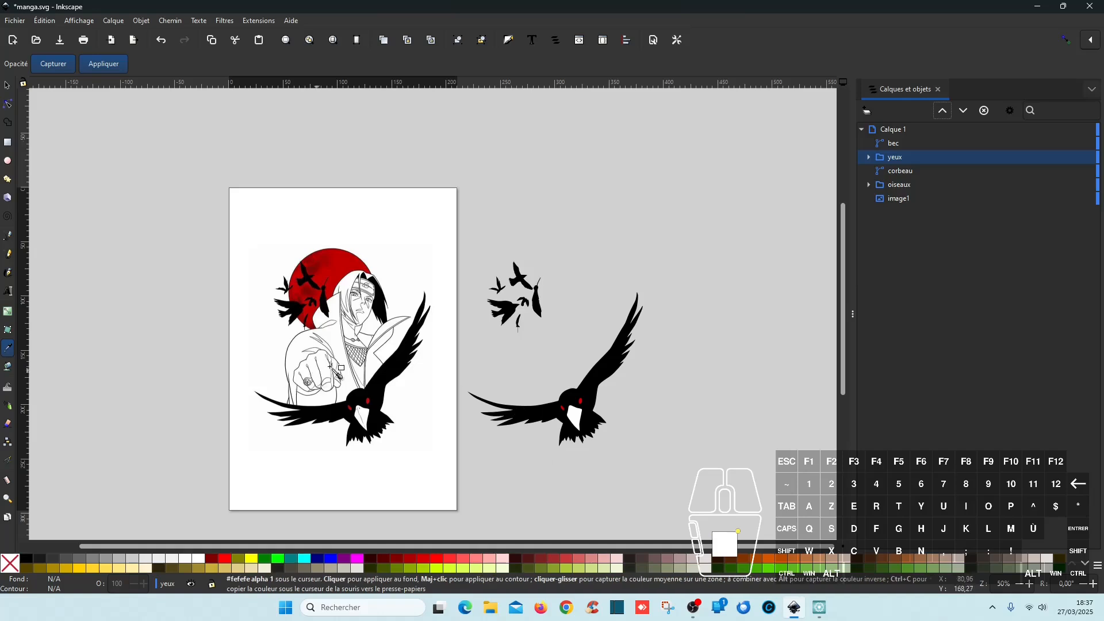
{"action": "key", "text": "ctrl+s"}
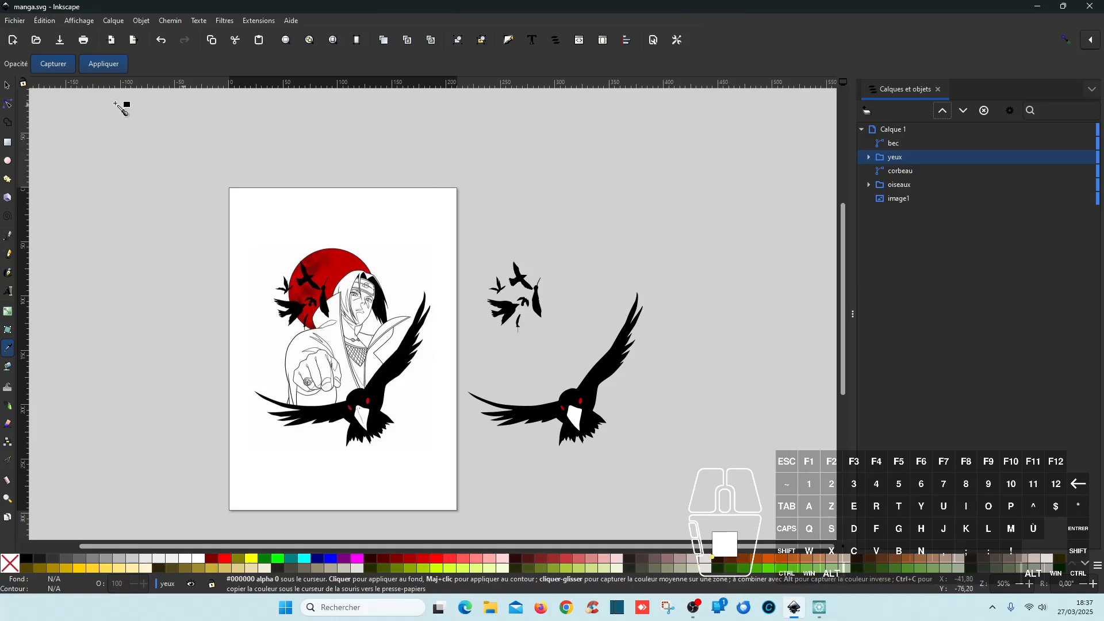
- Open the bitmap tracing settings for image1, the original manga image on the page
{"action": "left_click", "coordinate": [7, 85]}
{"action": "left_click", "coordinate": [375, 283]}
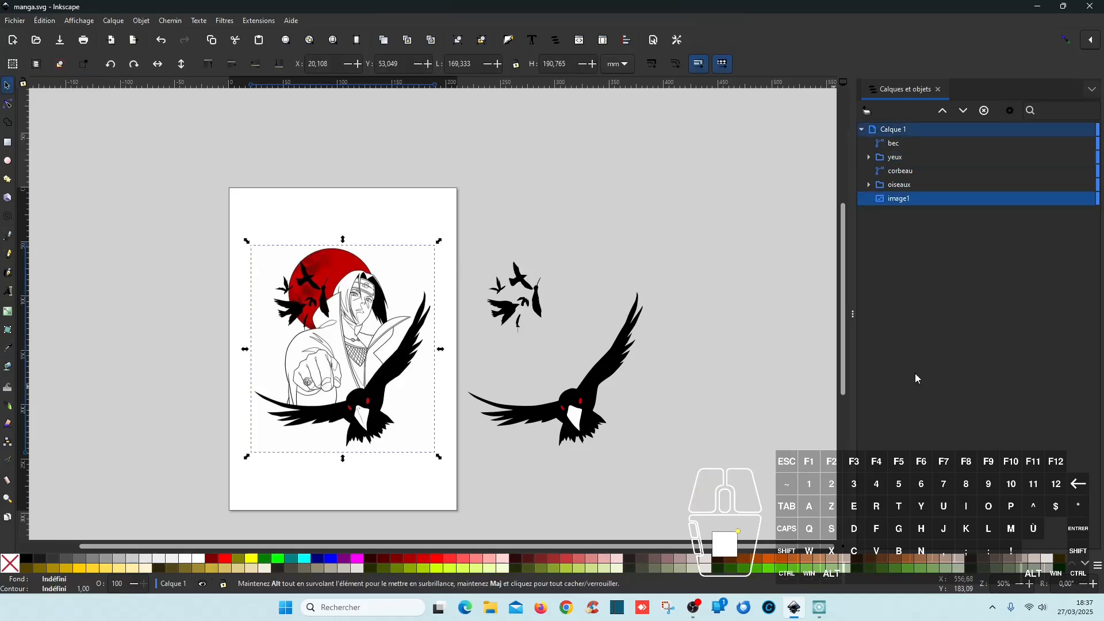
{"action": "left_click", "coordinate": [170, 21]}
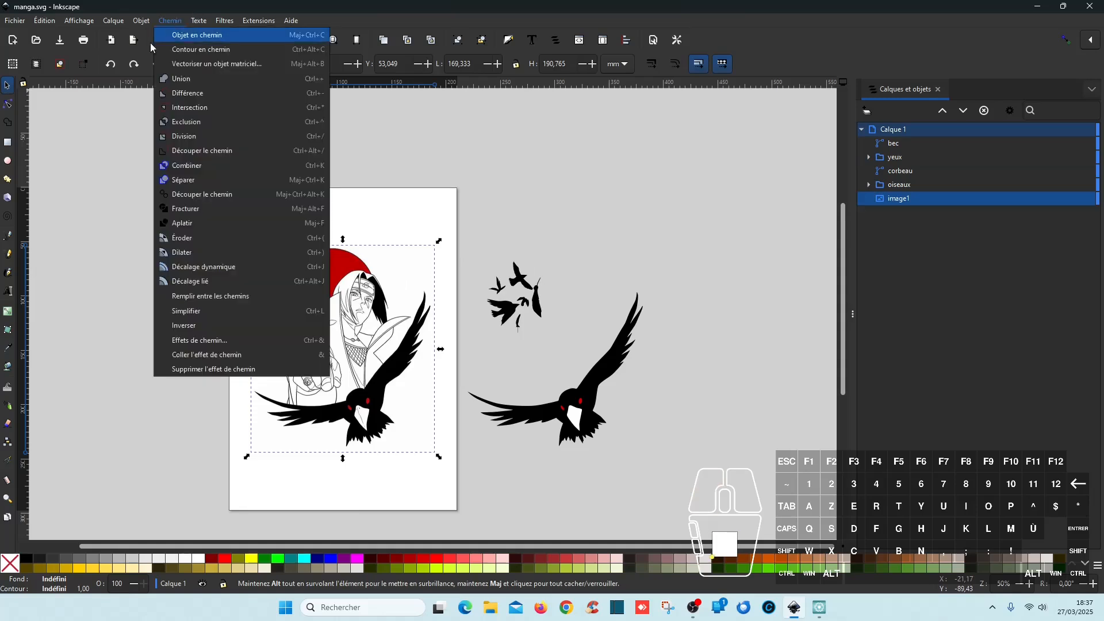
{"action": "left_click", "coordinate": [216, 64]}
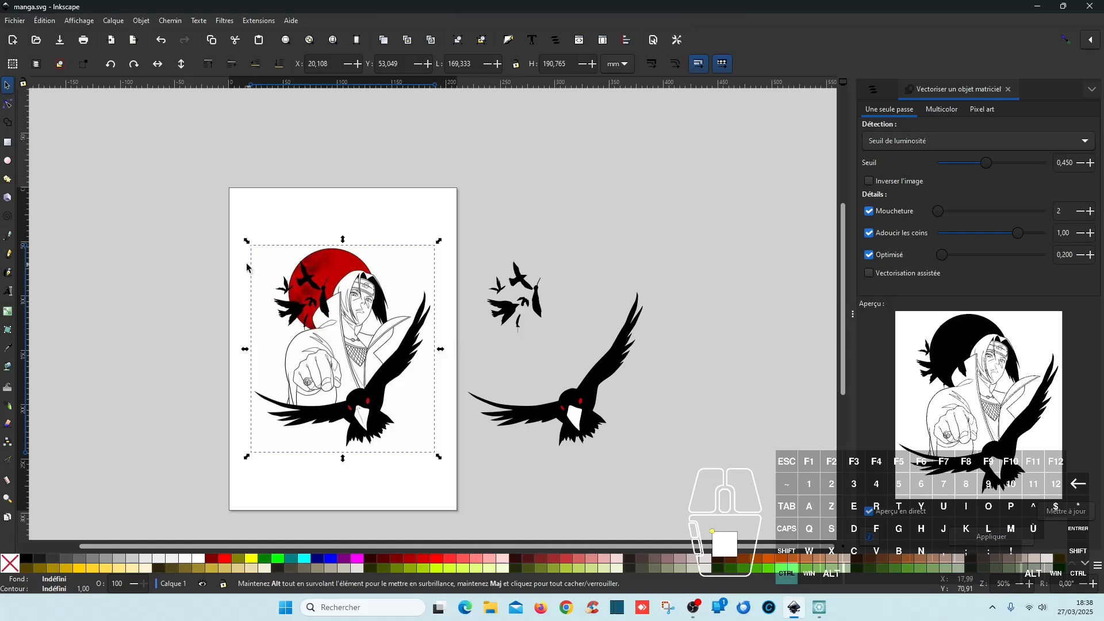
{"action": "scroll", "coordinate": [346, 308], "scroll_direction": "up", "scroll_amount": 4, "text": "ctrl"}
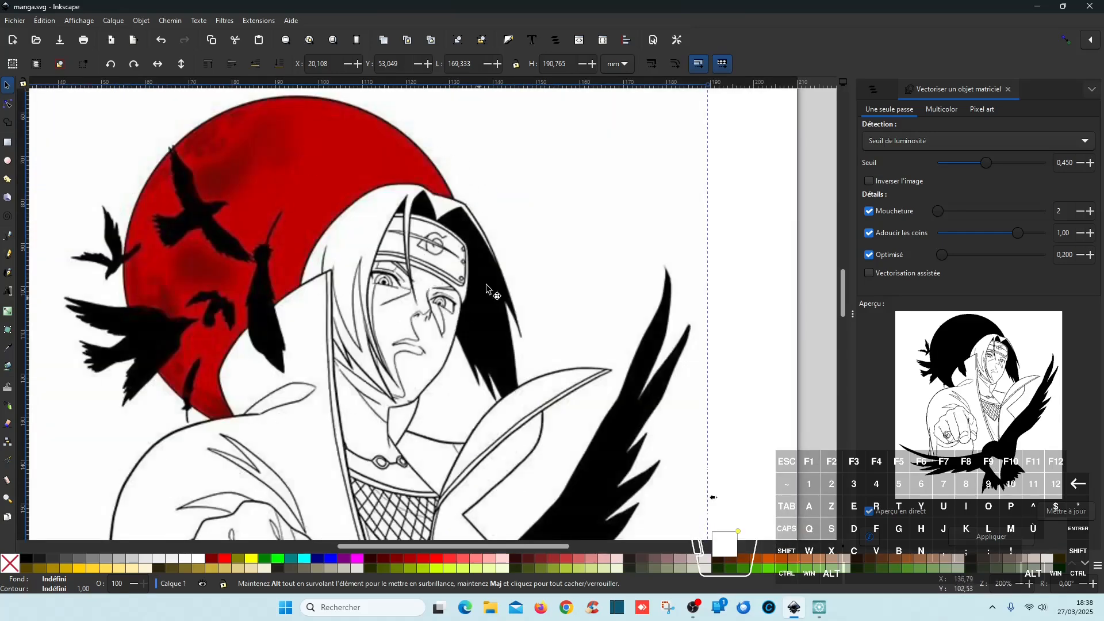
{"action": "key", "text": "ctrl"}
{"action": "scroll", "coordinate": [340, 183], "scroll_direction": "down", "scroll_amount": 2, "text": "ctrl"}
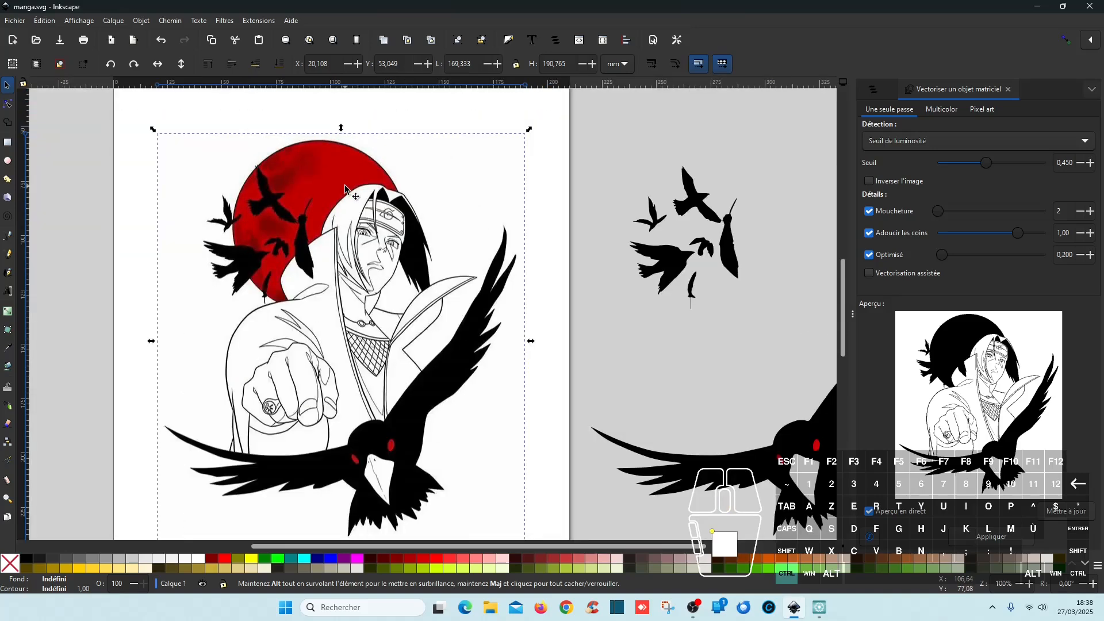
- Draw a circle about 77 mm in diameter over the red moon, starting from the moon's centre
{"action": "scroll", "coordinate": [309, 163], "scroll_direction": "up", "scroll_amount": 4, "text": "ctrl"}
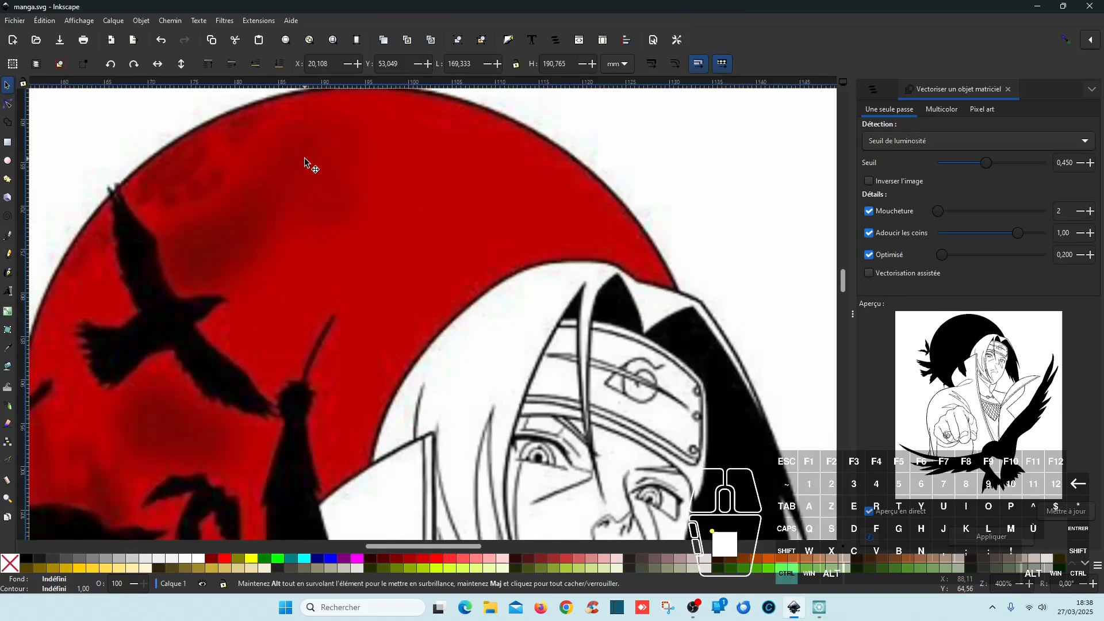
{"action": "scroll", "coordinate": [233, 158], "scroll_direction": "down", "scroll_amount": 6, "text": "ctrl"}
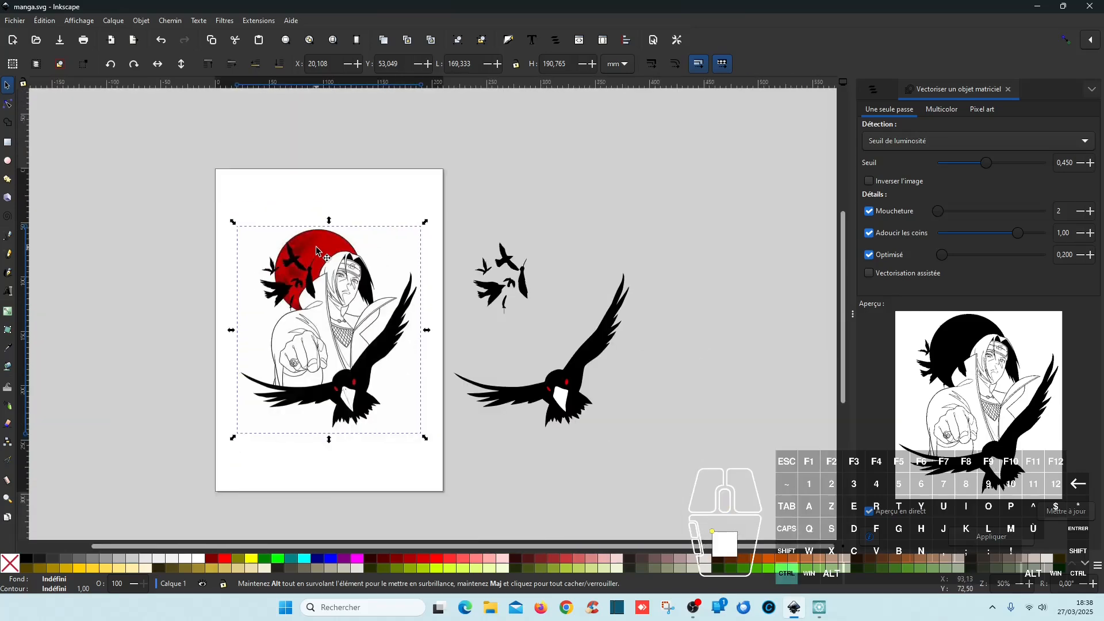
{"action": "left_click", "coordinate": [5, 163]}
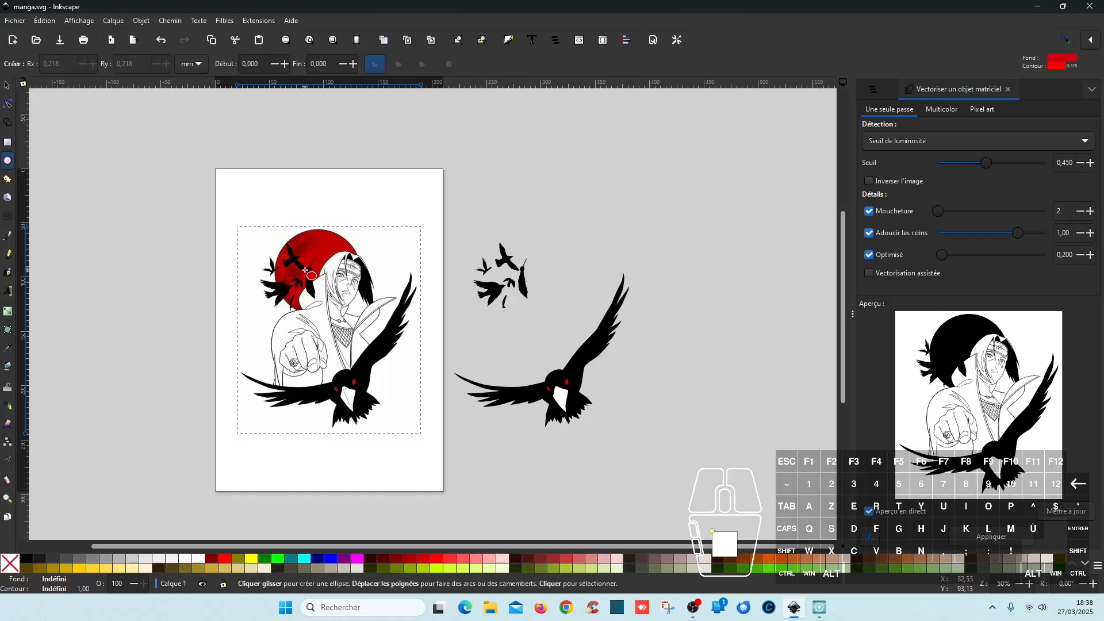
{"action": "key", "text": "ctrl"}
{"action": "key", "text": "shift"}
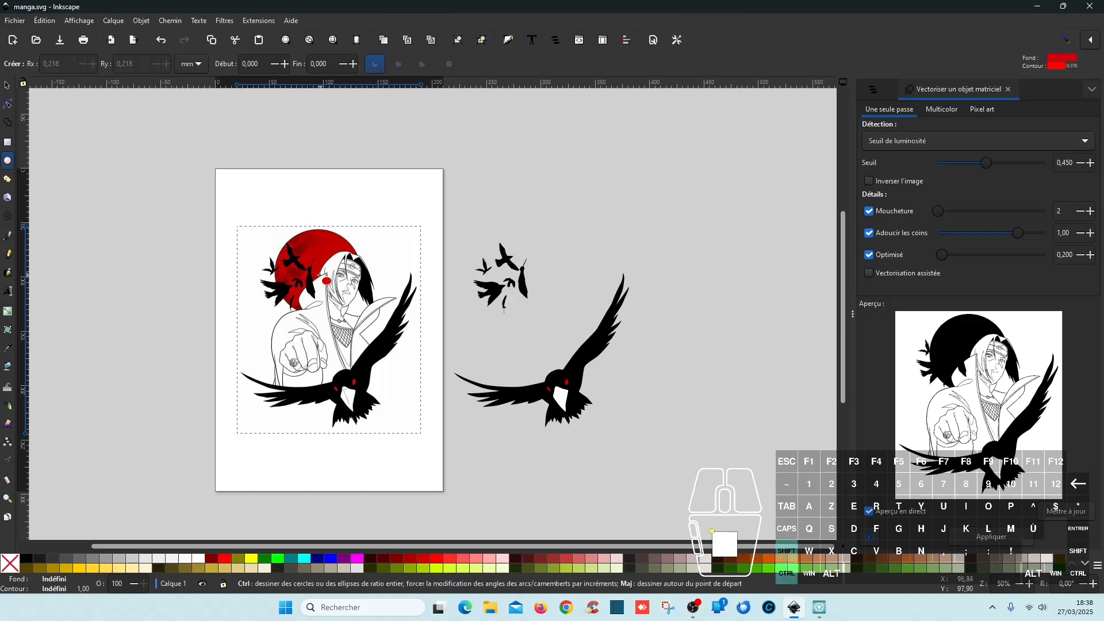
{"action": "left_click_drag", "start_coordinate": [314, 274], "coordinate": [356, 315]}
- Reposition the circle over the moon and enlarge it evenly to about 80 mm so it covers the moon fully
{"action": "left_click", "coordinate": [9, 85]}
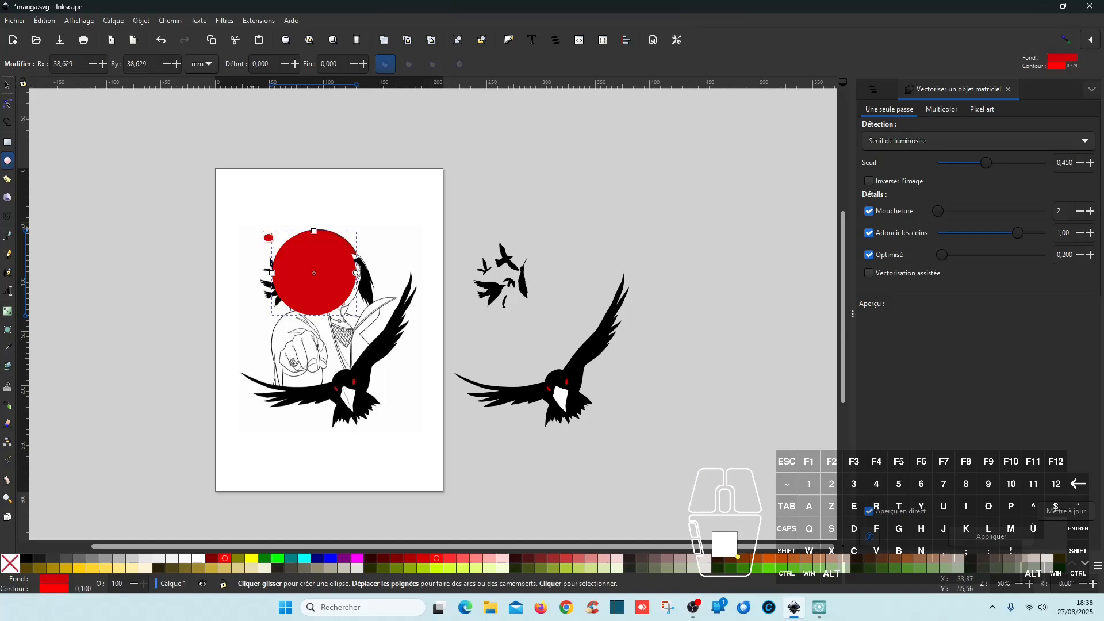
{"action": "left_click", "coordinate": [9, 89]}
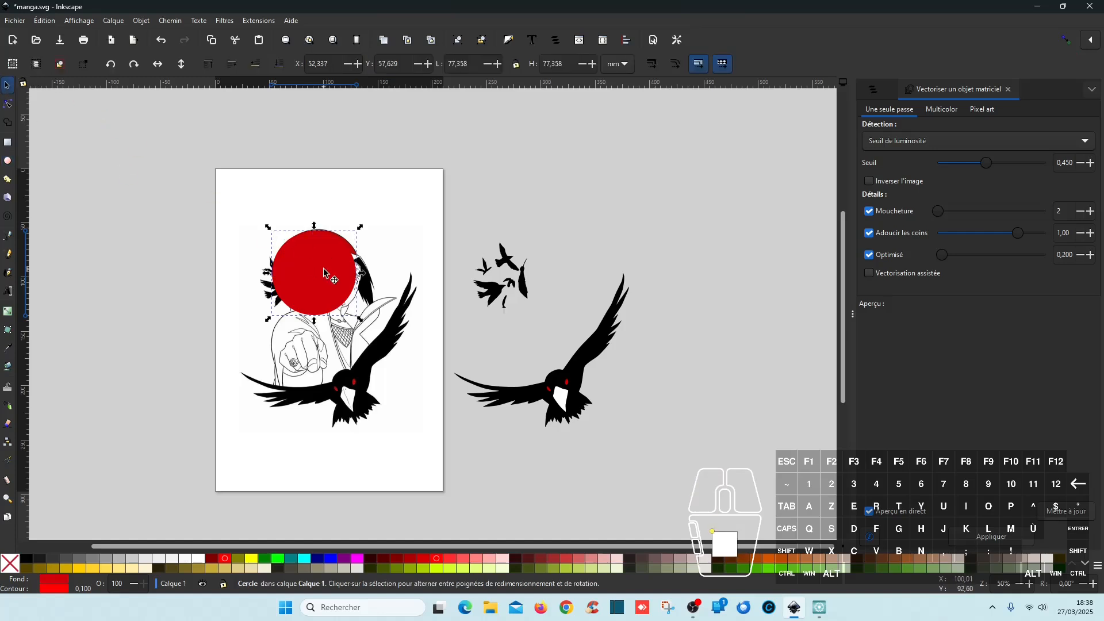
{"action": "mouse_move", "coordinate": [326, 275]}
{"action": "left_mouse_down"}
{"action": "mouse_move", "coordinate": [336, 287]}
{"action": "mouse_move", "coordinate": [325, 278]}
{"action": "left_mouse_up"}
{"action": "scroll", "coordinate": [325, 278], "scroll_direction": "up", "scroll_amount": 4}
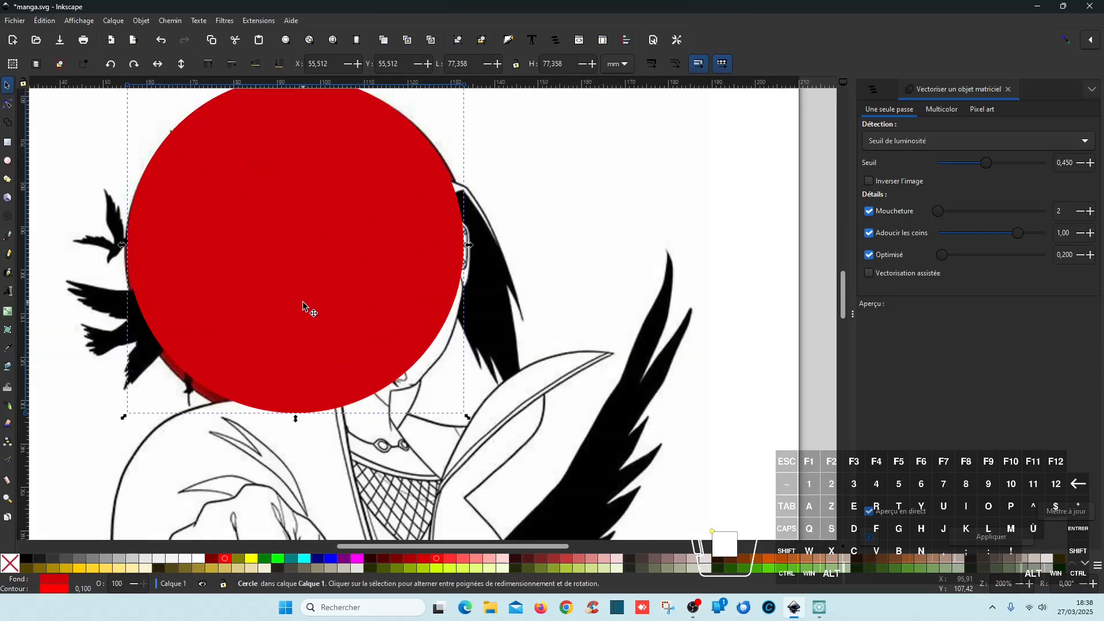
{"action": "scroll", "coordinate": [303, 305], "scroll_direction": "left", "scroll_amount": 3}
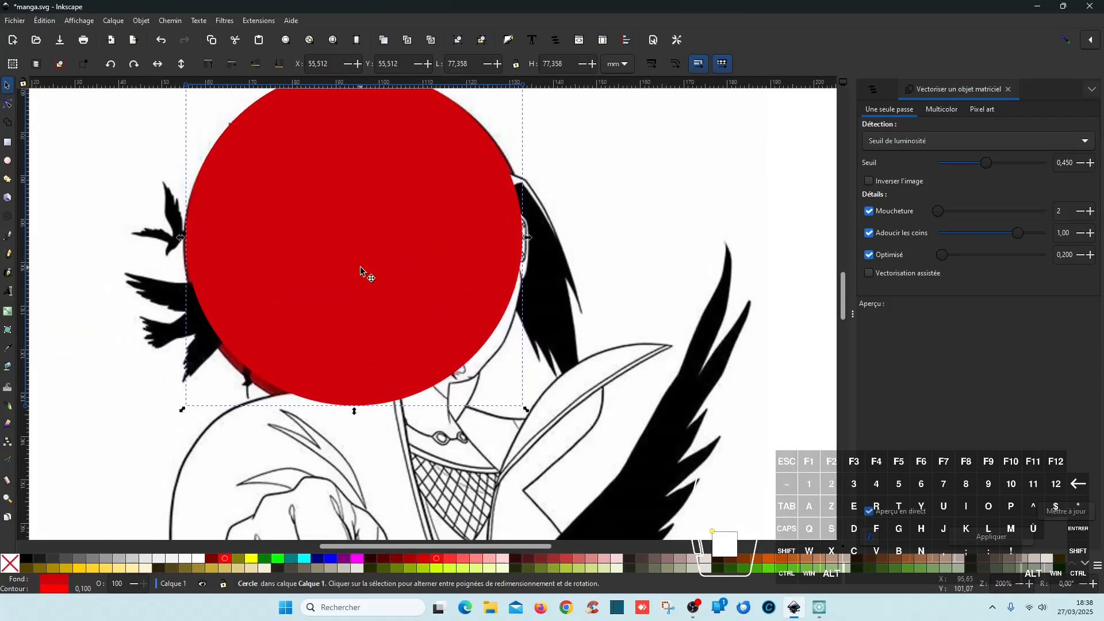
{"action": "left_click_drag", "start_coordinate": [361, 255], "coordinate": [365, 268]}
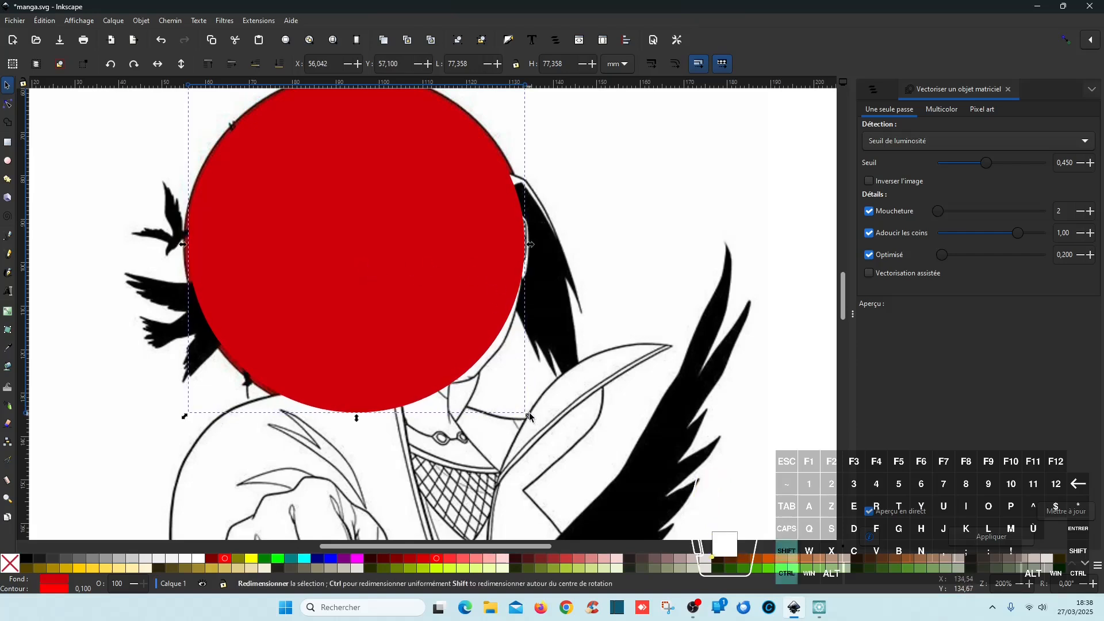
{"action": "left_click_drag", "start_coordinate": [531, 416], "coordinate": [536, 424]}
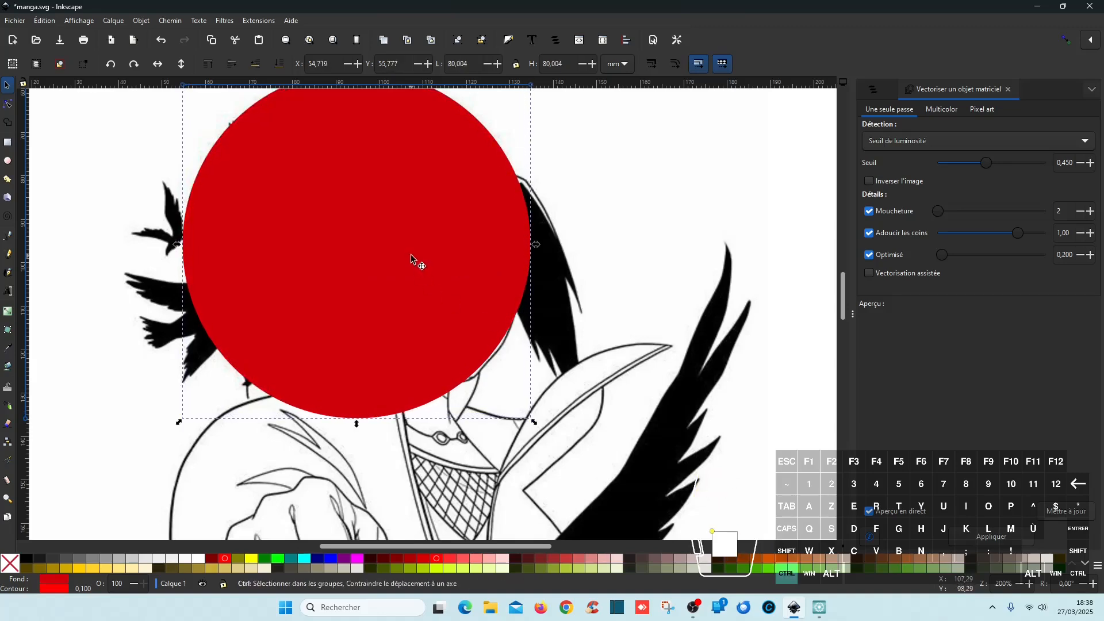
{"action": "scroll", "coordinate": [414, 260], "scroll_direction": "down", "scroll_amount": 3, "text": "ctrl"}
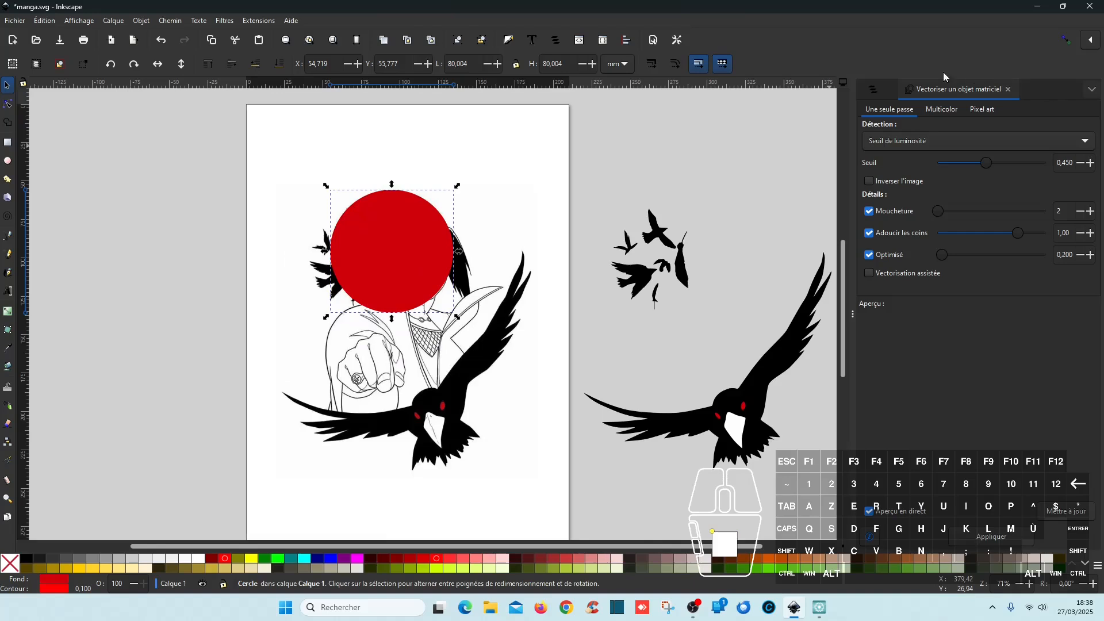
- Remove the circle's stroke and convert it from an object to a path
{"action": "left_click", "coordinate": [878, 91]}
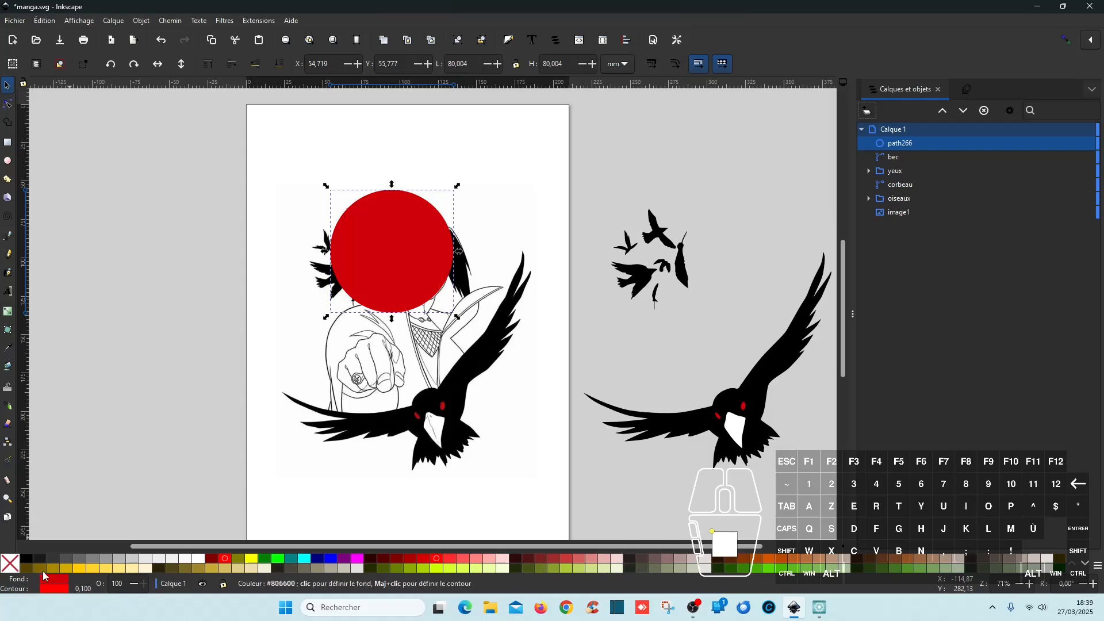
{"action": "left_click", "coordinate": [11, 565], "text": "shift"}
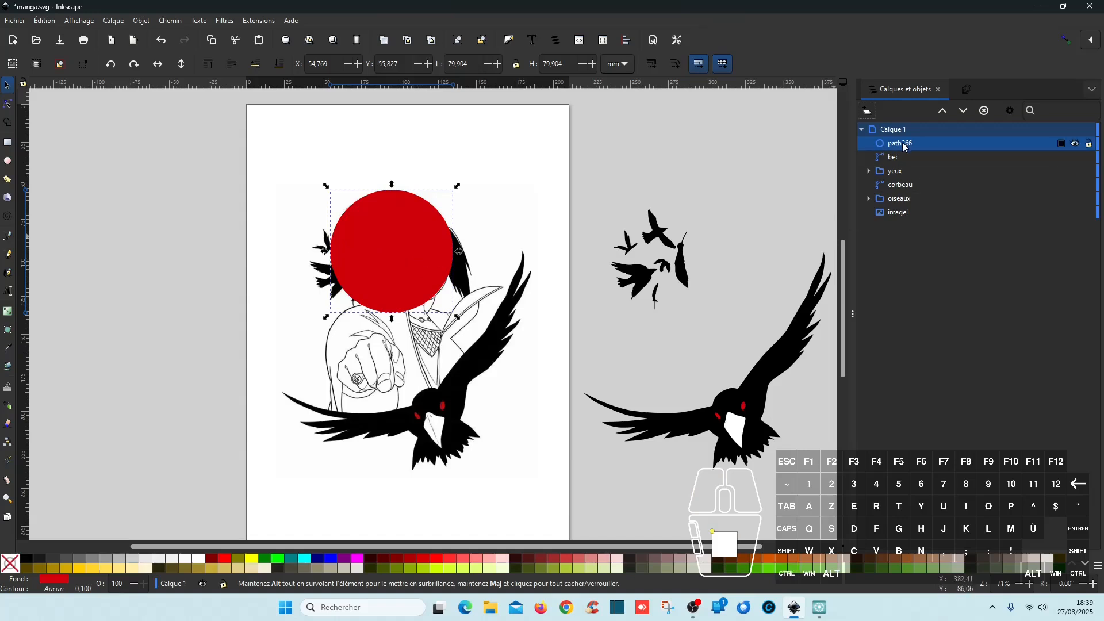
{"action": "left_click", "coordinate": [167, 23]}
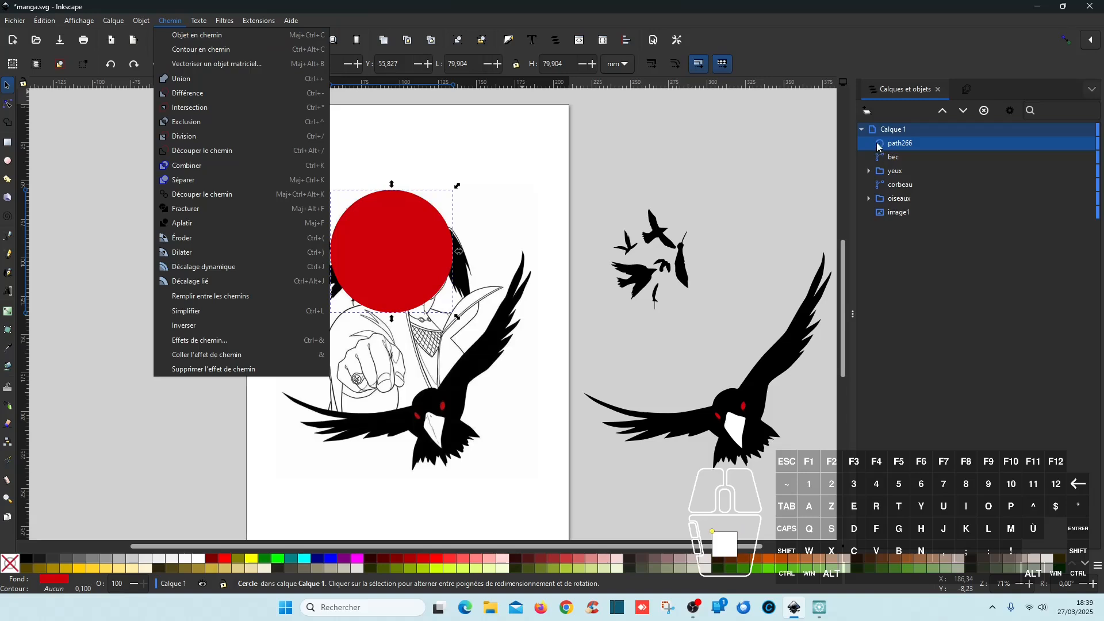
{"action": "left_click", "coordinate": [204, 37]}
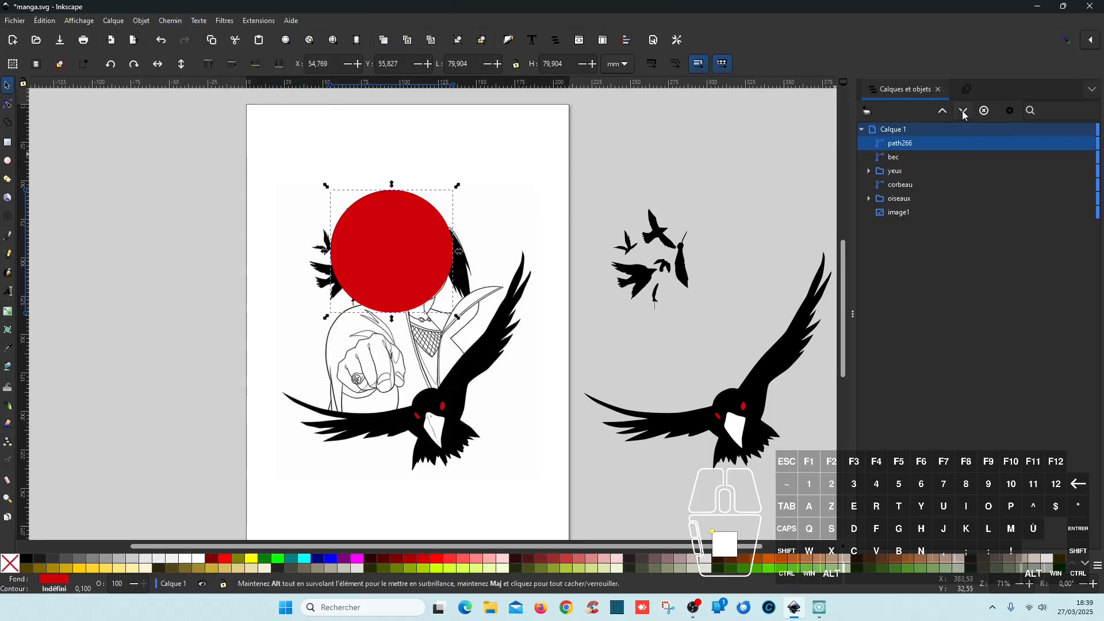
- Lower the circle to just above image1 and move it horizontally to X about 250 mm, behind the separate birds beside the page
{"action": "left_click", "coordinate": [964, 112]}
{"action": "left_click", "coordinate": [964, 112]}
{"action": "left_click", "coordinate": [963, 112]}
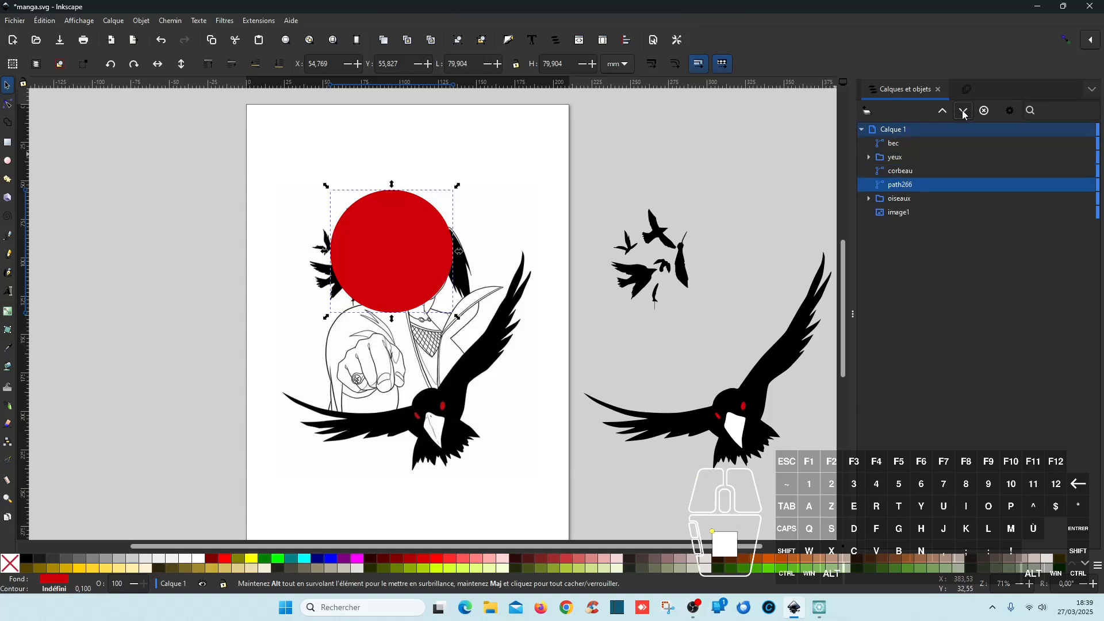
{"action": "left_click", "coordinate": [964, 112]}
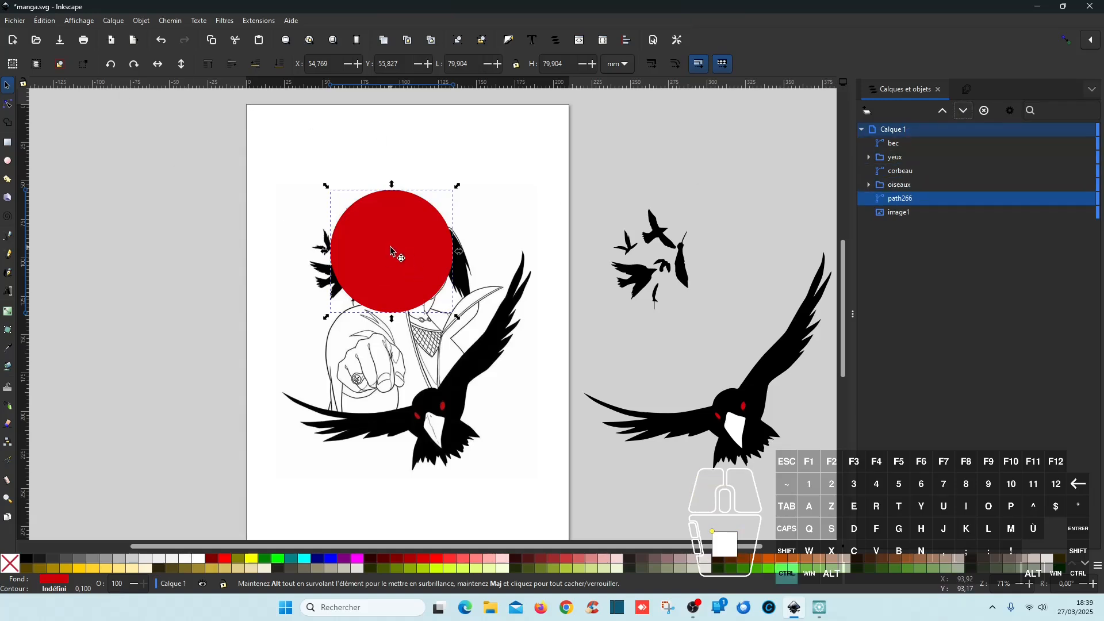
{"action": "left_click_drag", "start_coordinate": [392, 243], "coordinate": [696, 258]}
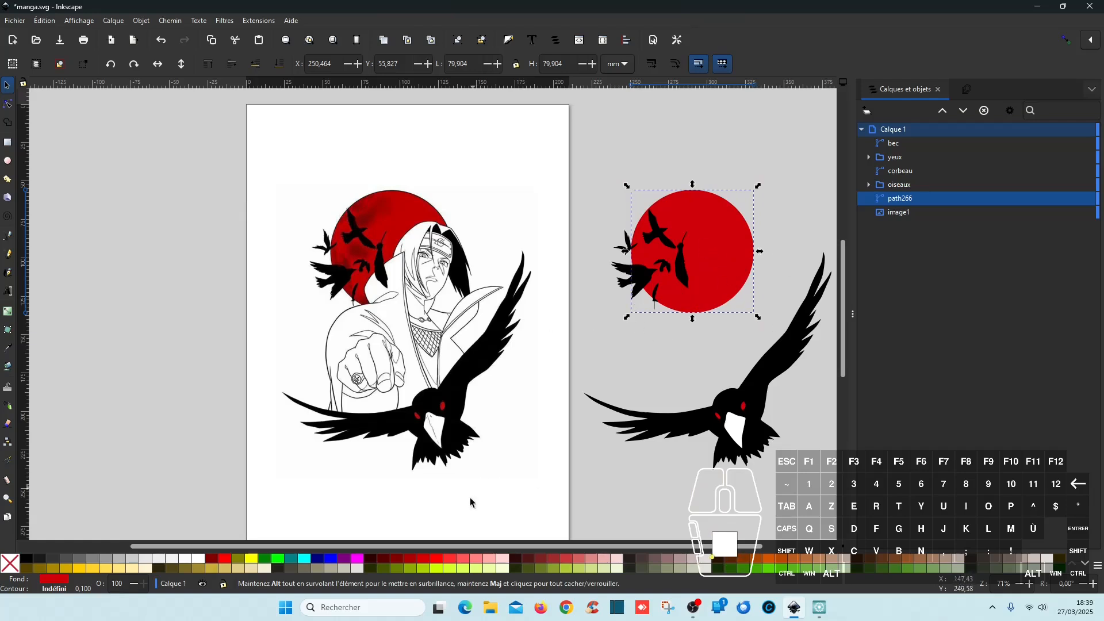
- Recolour the circle with a darker red fill and save the document
{"action": "left_click", "coordinate": [412, 558]}
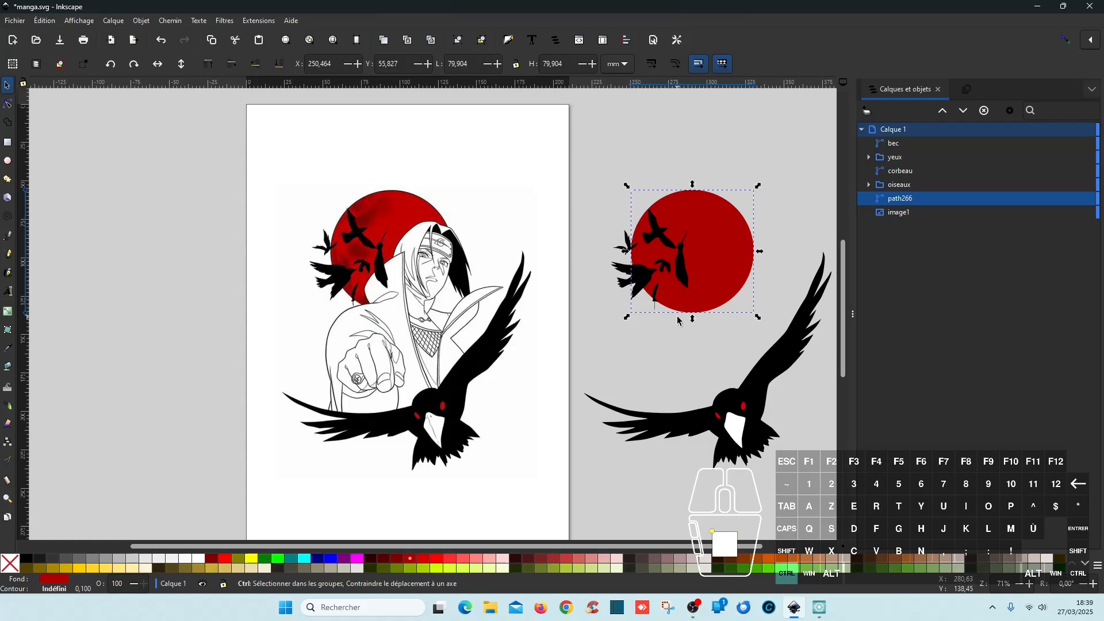
{"action": "key", "text": "ctrl+s"}
- Trace the source image with a brightness threshold of 0.500 and move the tracing off the page to its left
{"action": "scroll", "coordinate": [621, 344], "scroll_direction": "down", "scroll_amount": 1}
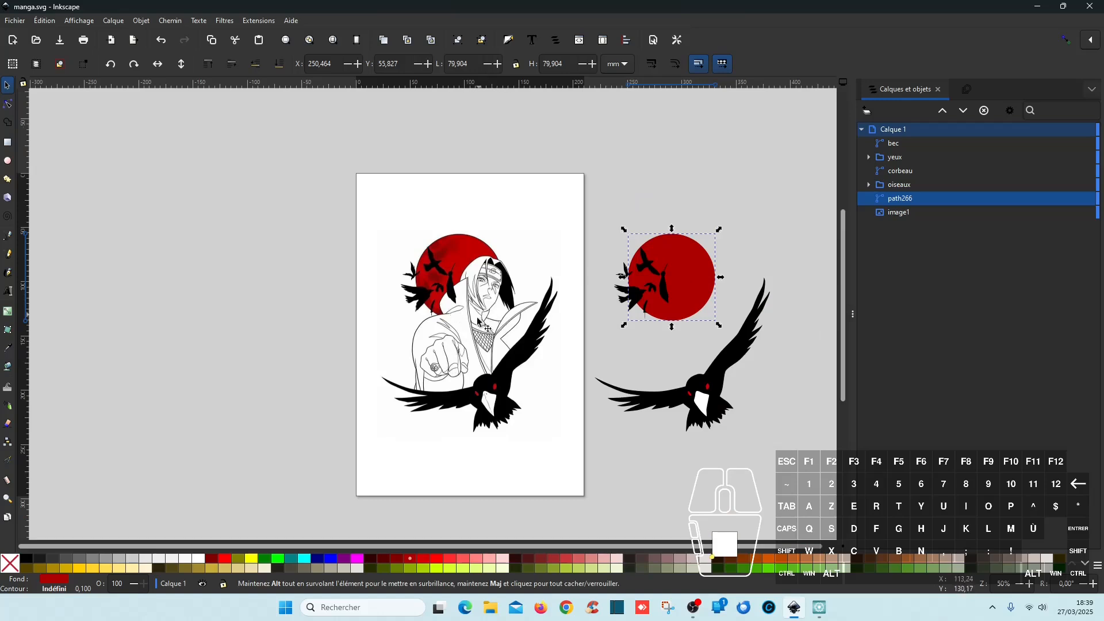
{"action": "left_click", "coordinate": [482, 340]}
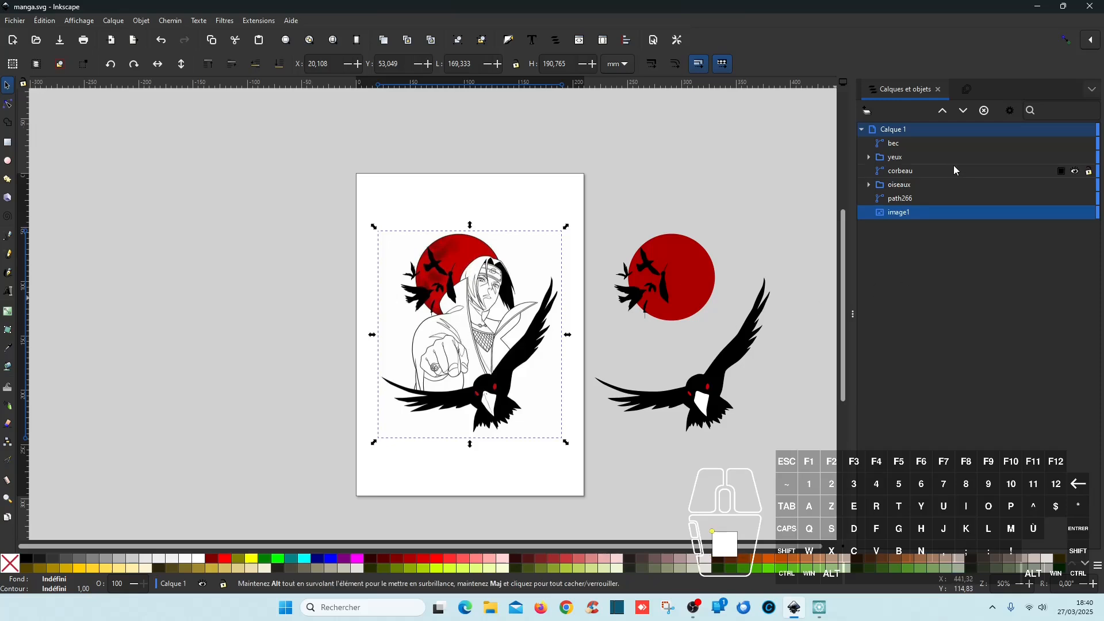
{"action": "left_click", "coordinate": [987, 91]}
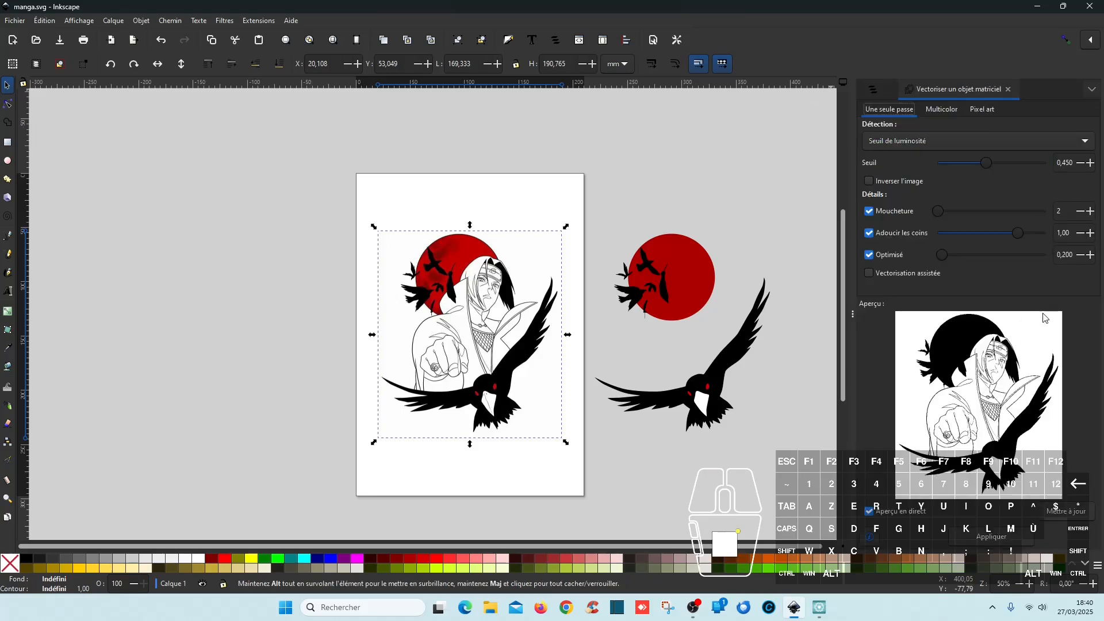
{"action": "left_click", "coordinate": [1091, 166]}
{"action": "left_click", "coordinate": [1090, 167]}
{"action": "left_click", "coordinate": [1091, 164]}
{"action": "left_click", "coordinate": [998, 548]}
{"action": "left_click_drag", "start_coordinate": [433, 261], "coordinate": [214, 261]}
- Check the line work in the traced copy's face and delete that copy
{"action": "scroll", "coordinate": [267, 297], "scroll_direction": "up", "scroll_amount": 6}
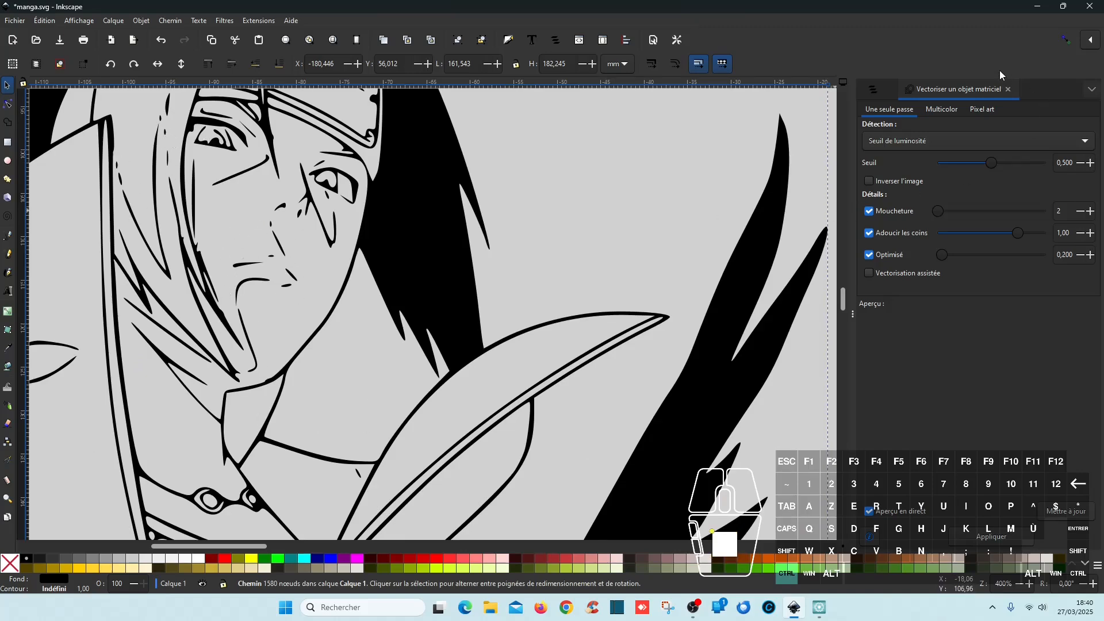
{"action": "scroll", "coordinate": [486, 298], "scroll_direction": "down", "scroll_amount": 6}
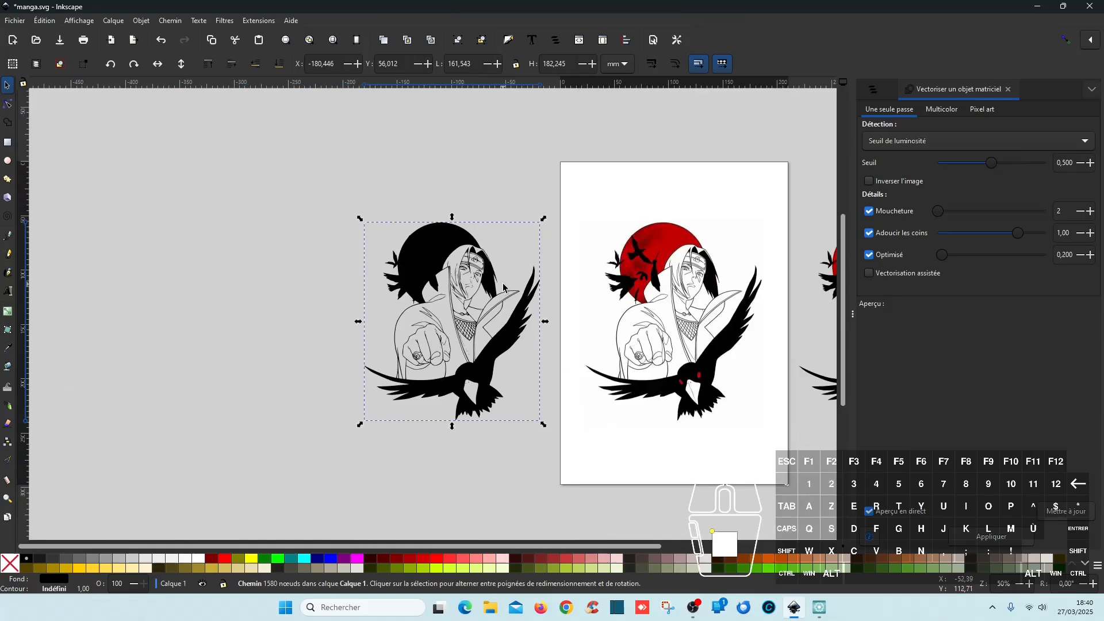
{"action": "key", "text": "Delete"}
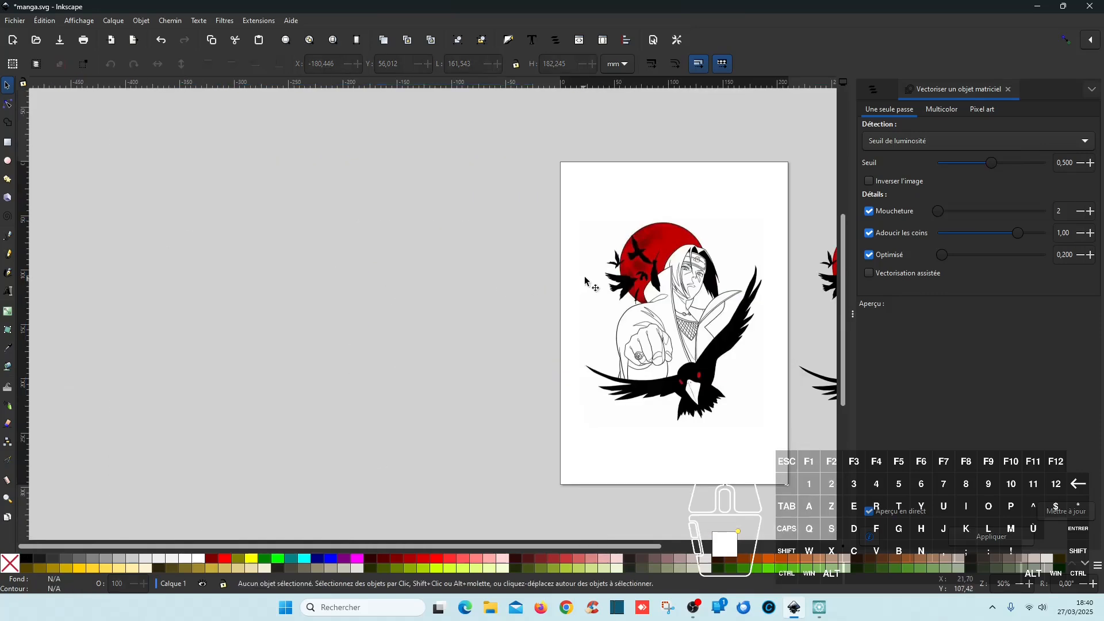
- Trace the source image again with a brightness threshold of 0.600 and move the tracing about 196 mm to the left, off the page
{"action": "left_click", "coordinate": [680, 258]}
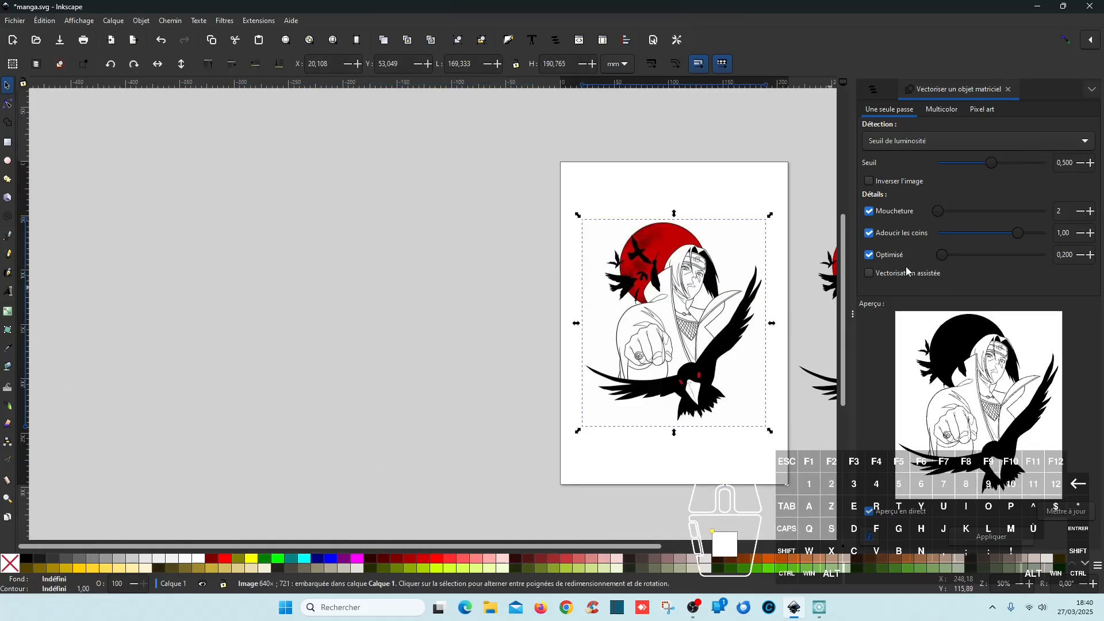
{"action": "left_click", "coordinate": [1094, 163]}
{"action": "left_click", "coordinate": [1093, 163]}
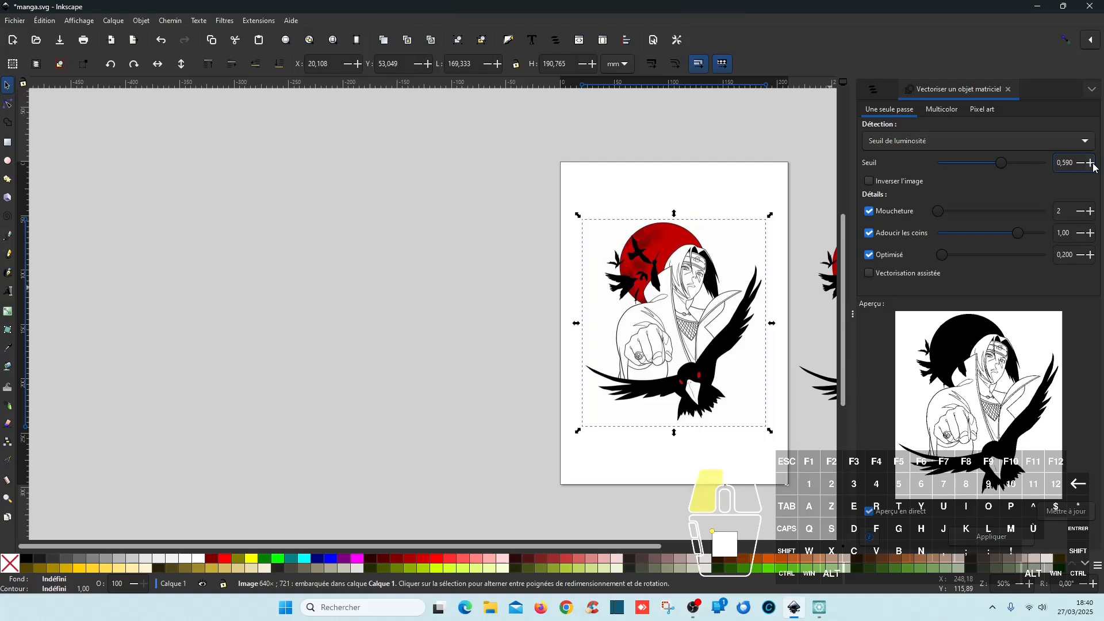
{"action": "left_click", "coordinate": [1092, 164]}
{"action": "left_click", "coordinate": [1092, 163]}
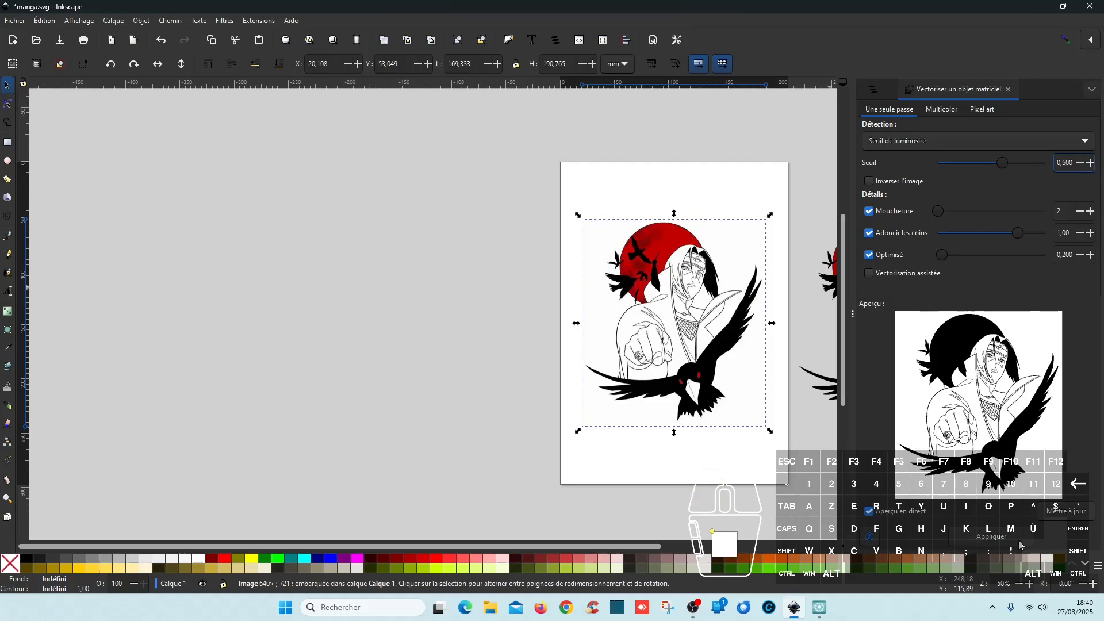
{"action": "left_click", "coordinate": [1021, 544]}
{"action": "left_click_drag", "start_coordinate": [657, 272], "coordinate": [442, 272]}
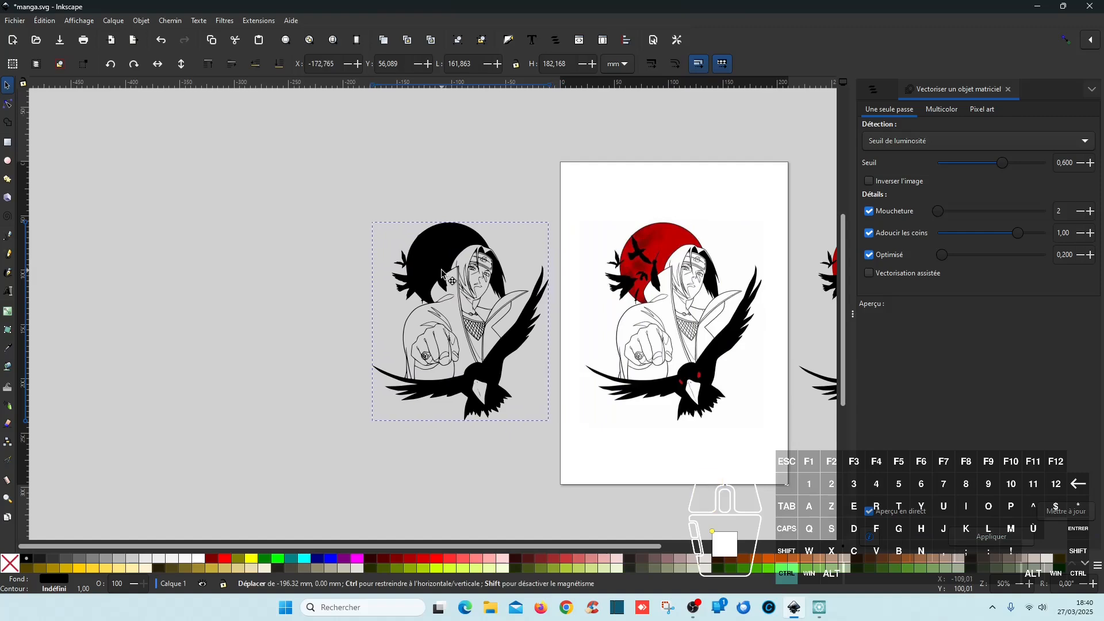
- Examine the line work of the new tracing up close on the face, robe folds and hand
{"action": "scroll", "coordinate": [469, 277], "scroll_direction": "up", "scroll_amount": 6, "text": "ctrl"}
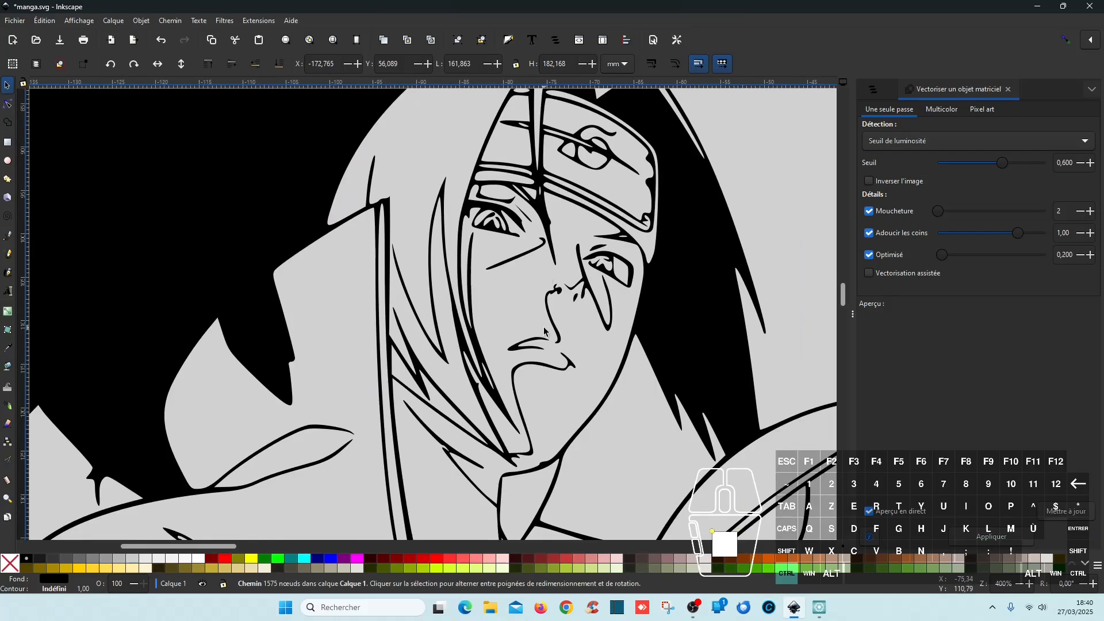
{"action": "scroll", "coordinate": [544, 332], "scroll_direction": "down", "scroll_amount": 1, "text": "ctrl"}
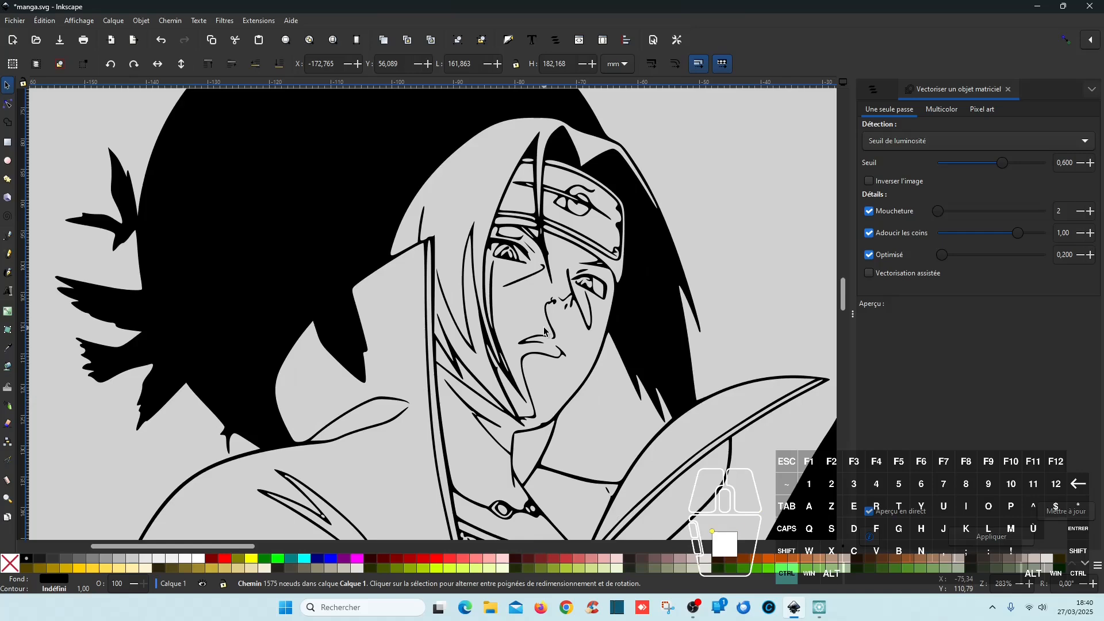
{"action": "scroll", "coordinate": [538, 429], "scroll_direction": "down", "scroll_amount": 2, "text": "ctrl"}
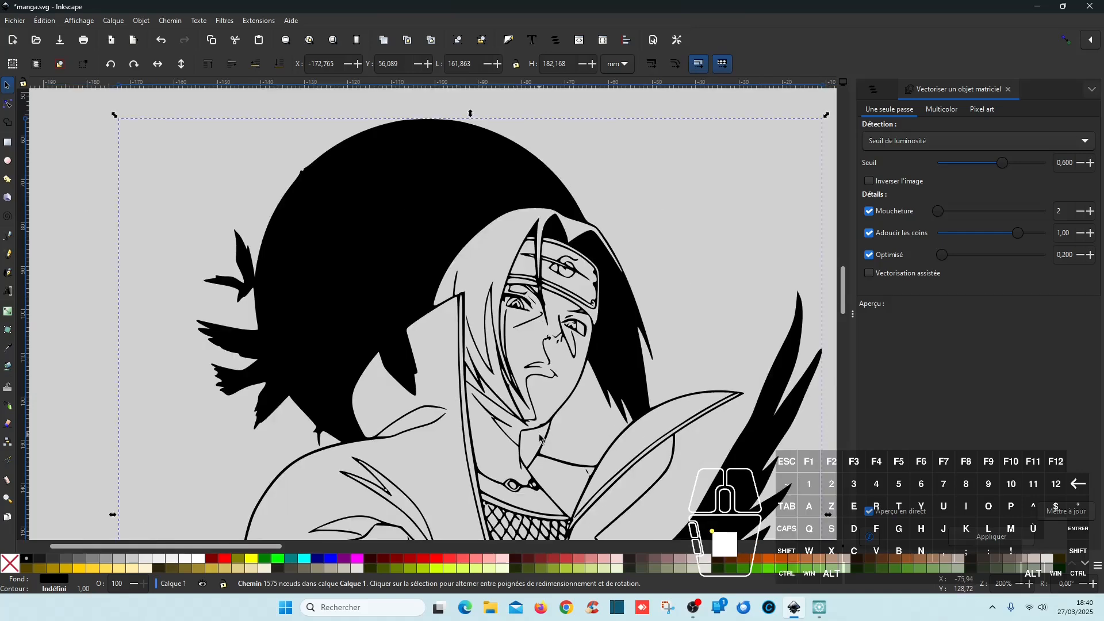
{"action": "scroll", "coordinate": [387, 492], "scroll_direction": "up", "scroll_amount": 8, "text": "ctrl"}
{"action": "scroll", "coordinate": [386, 491], "scroll_direction": "down", "scroll_amount": 7, "text": "ctrl"}
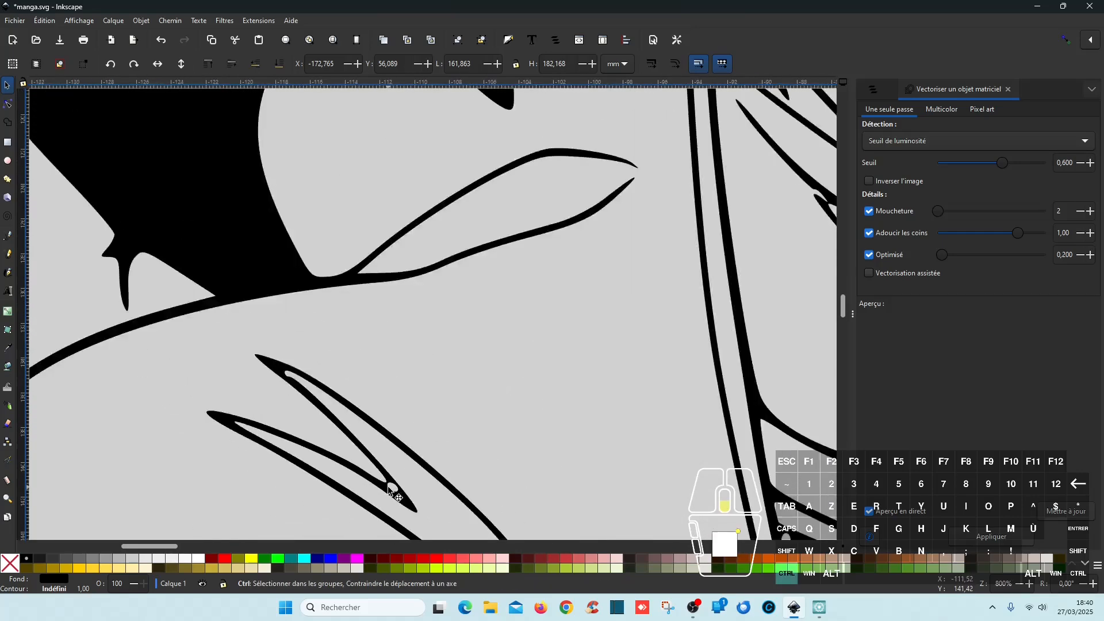
{"action": "scroll", "coordinate": [511, 459], "scroll_direction": "down", "scroll_amount": 5}
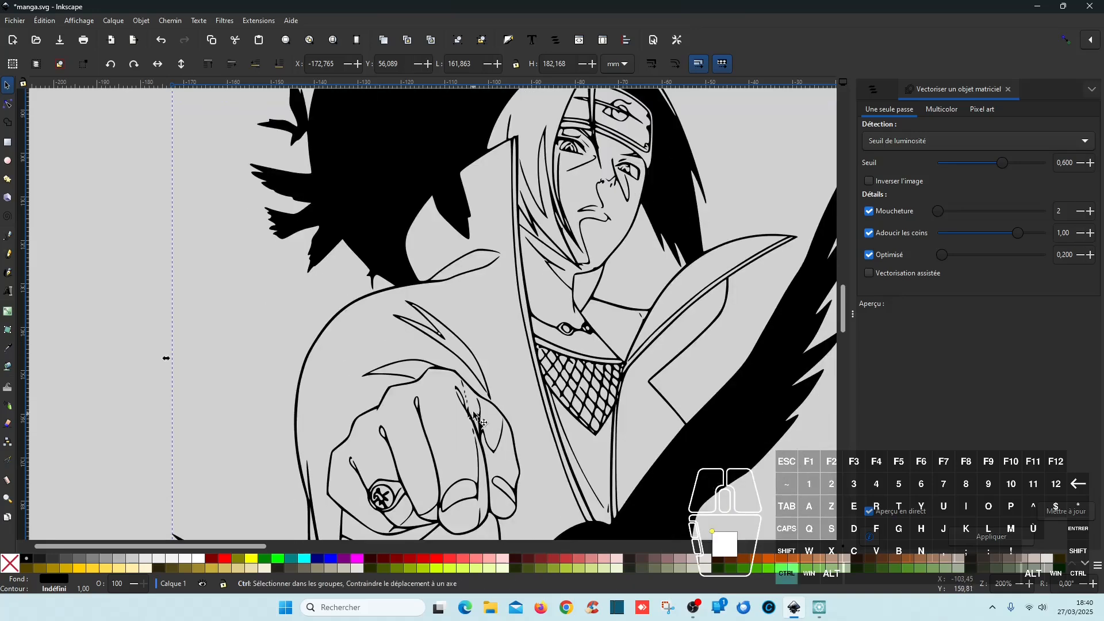
{"action": "scroll", "coordinate": [470, 399], "scroll_direction": "up", "scroll_amount": 3, "text": "ctrl"}
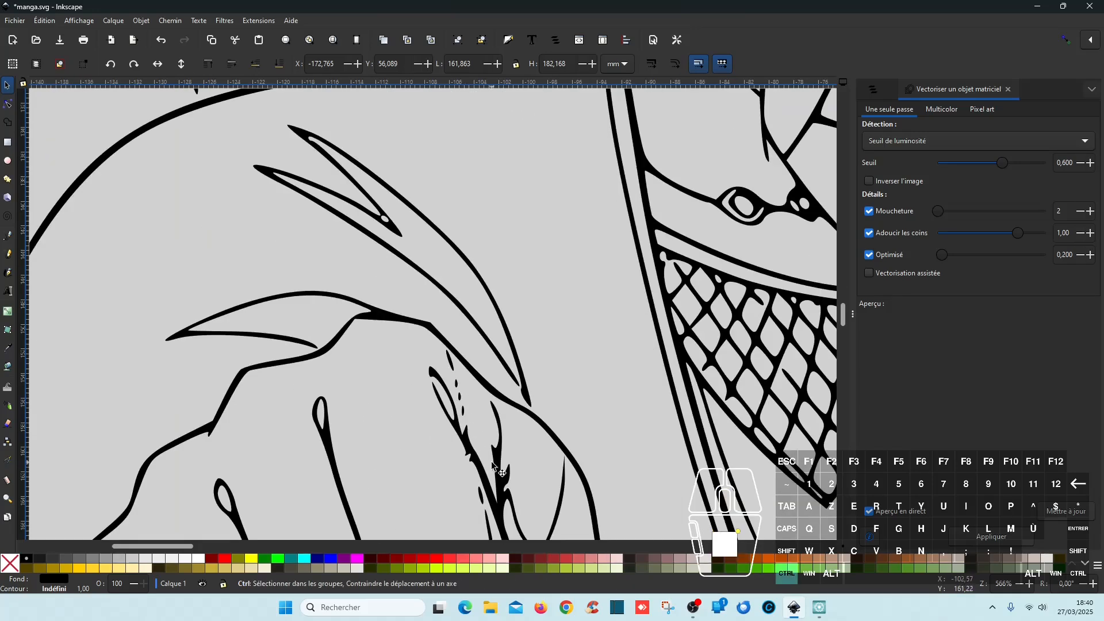
- Check the traced hand, ring and collar up close and compare the whole tracing with the source image
{"action": "scroll", "coordinate": [491, 493], "scroll_direction": "down", "scroll_amount": 5}
{"action": "scroll", "coordinate": [498, 471], "scroll_direction": "down", "scroll_amount": 5, "text": "ctrl"}
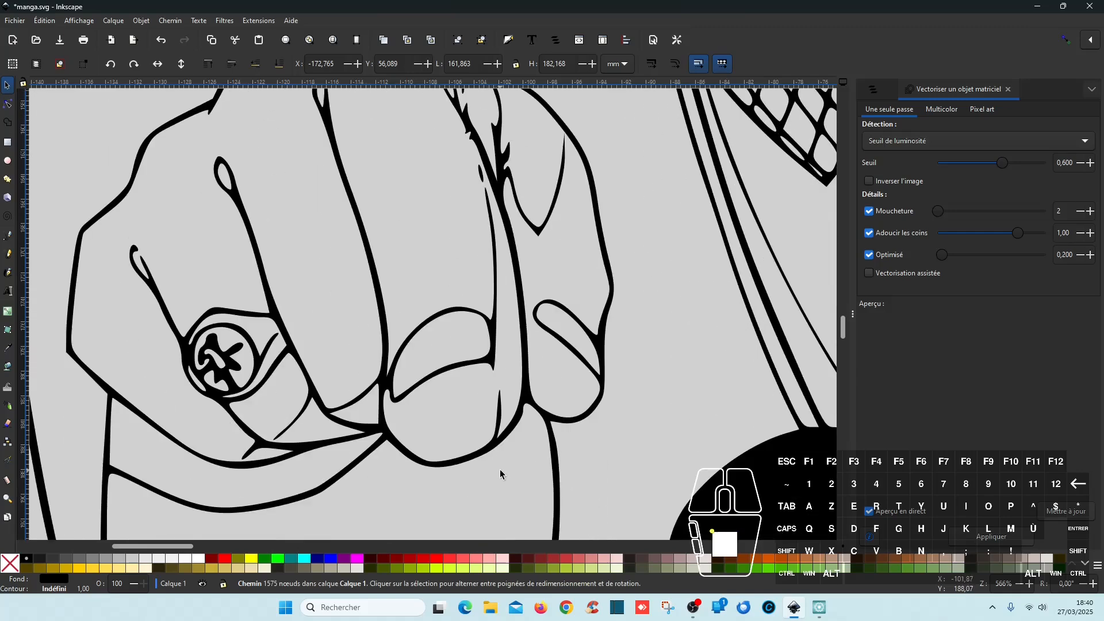
{"action": "scroll", "coordinate": [501, 473], "scroll_direction": "down", "scroll_amount": 1, "text": "ctrl"}
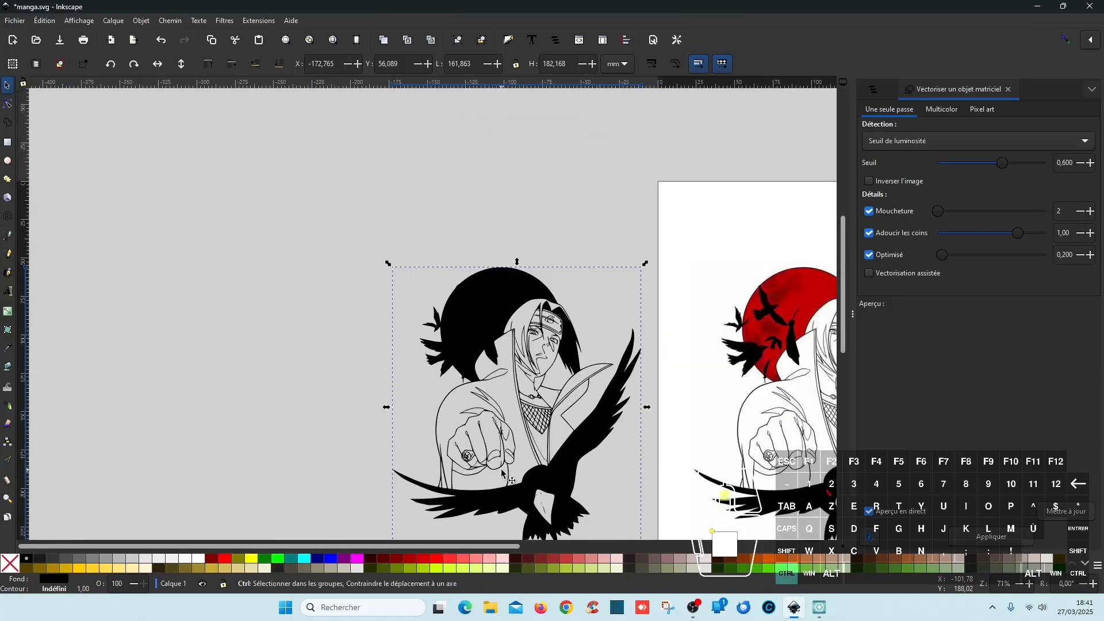
{"action": "scroll", "coordinate": [502, 473], "scroll_direction": "up", "scroll_amount": 2, "text": "ctrl"}
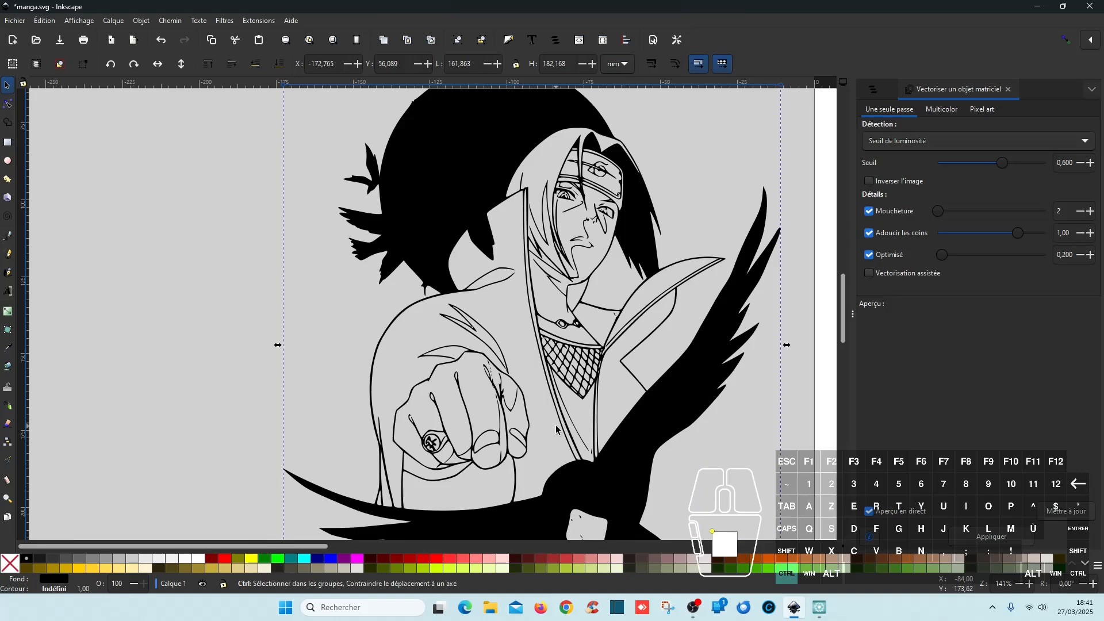
{"action": "scroll", "coordinate": [547, 285], "scroll_direction": "down", "scroll_amount": 3, "text": "ctrl"}
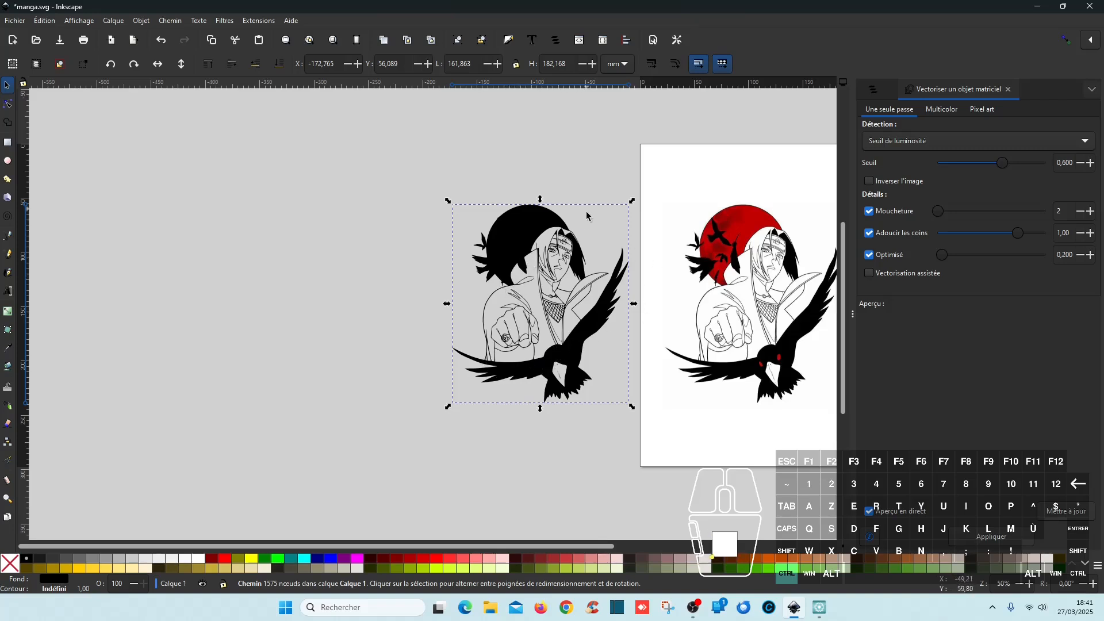
{"action": "scroll", "coordinate": [528, 271], "scroll_direction": "up", "scroll_amount": 5}
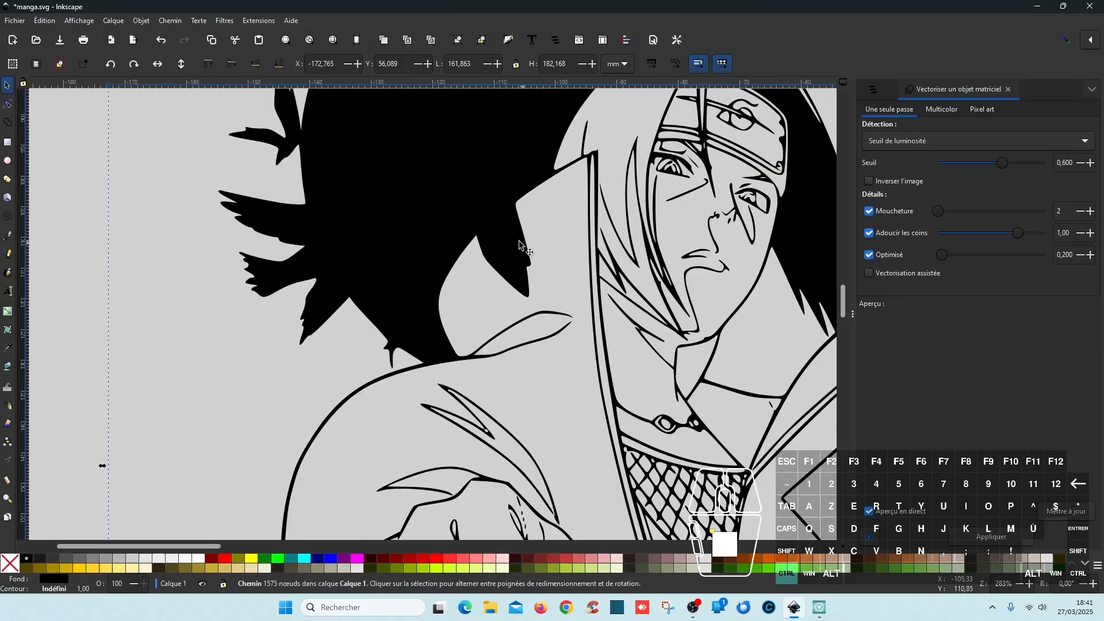
{"action": "scroll", "coordinate": [608, 311], "scroll_direction": "down", "scroll_amount": 5}
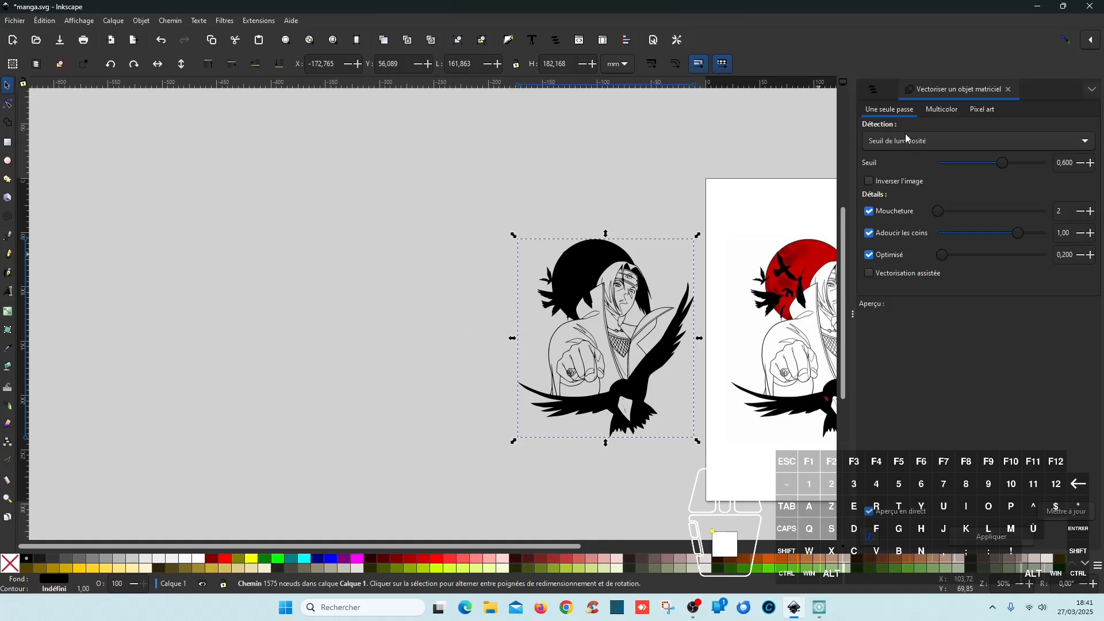
- Rename the red circle's path as doleil and save the document with the black tracing selected
{"action": "left_click", "coordinate": [884, 91]}
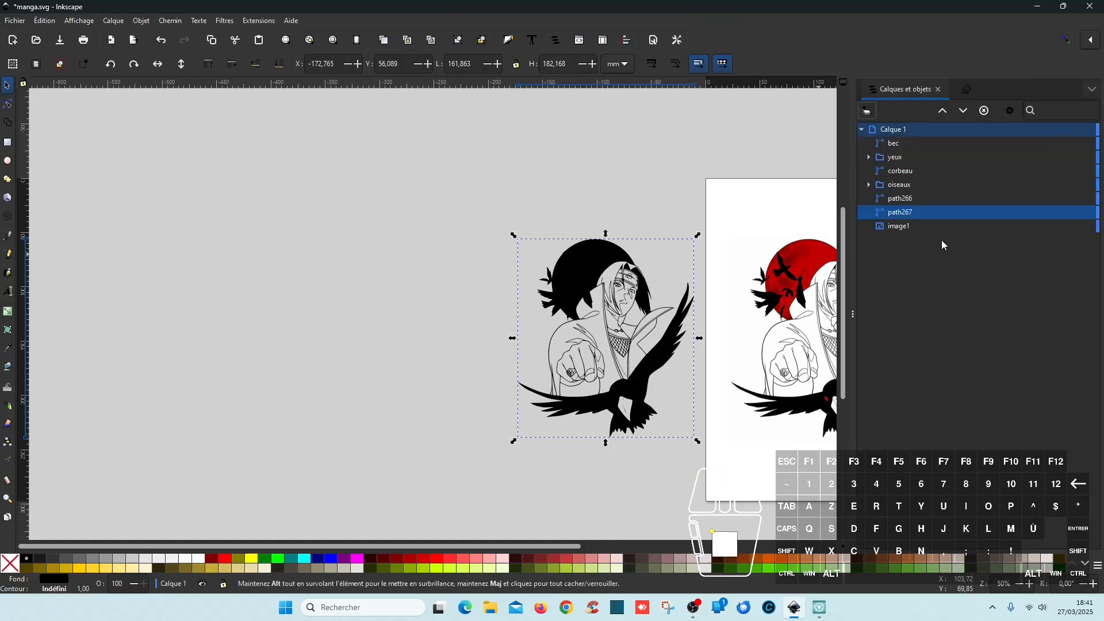
{"action": "left_click", "coordinate": [910, 198]}
{"action": "scroll", "coordinate": [598, 413], "scroll_direction": "down", "scroll_amount": 1}
{"action": "scroll", "coordinate": [608, 426], "scroll_direction": "right", "scroll_amount": 8}
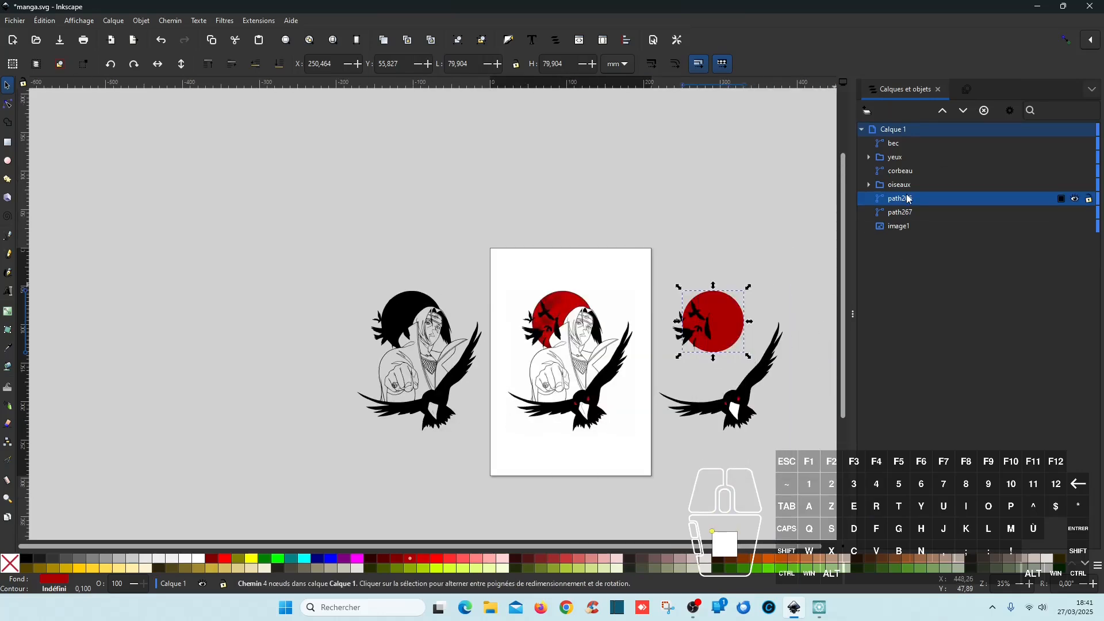
{"action": "type", "text": "doleil"}
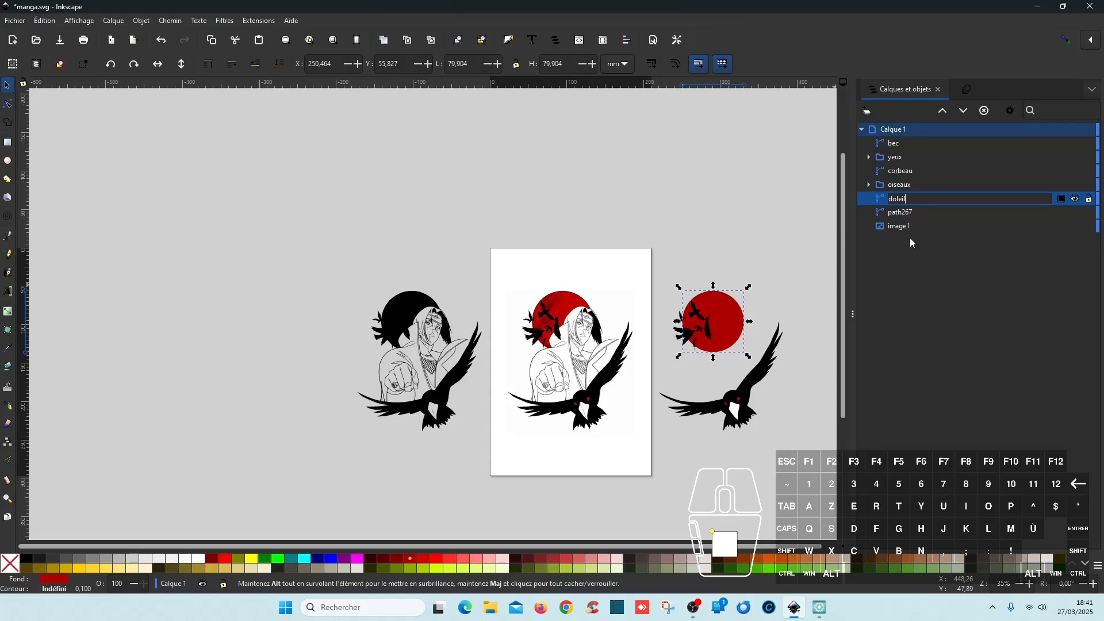
{"action": "key", "text": "Return"}
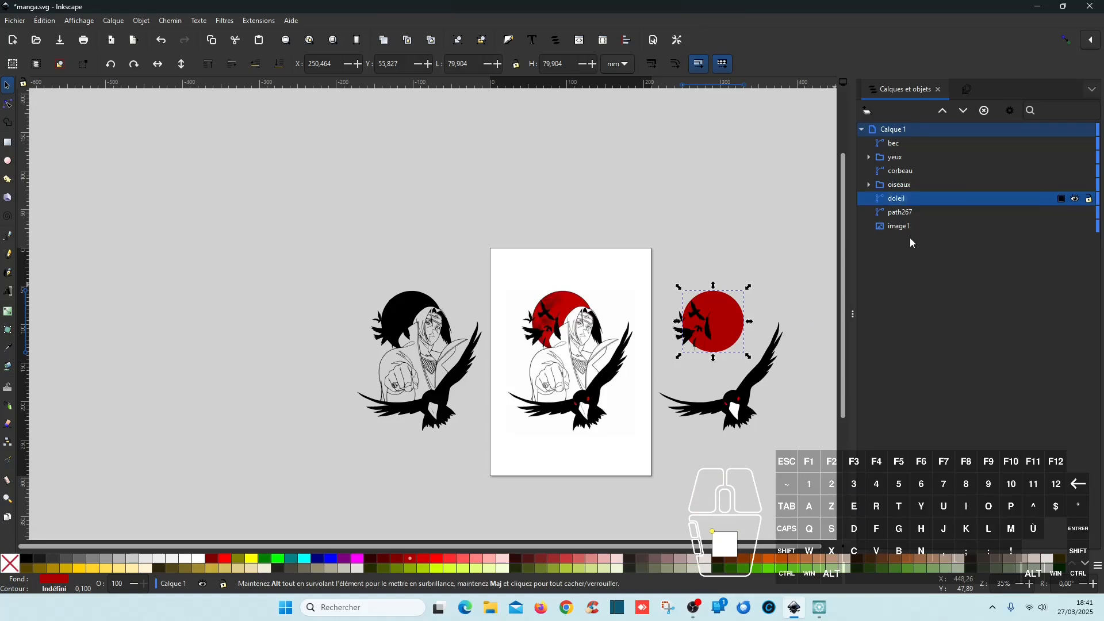
{"action": "left_click", "coordinate": [902, 214]}
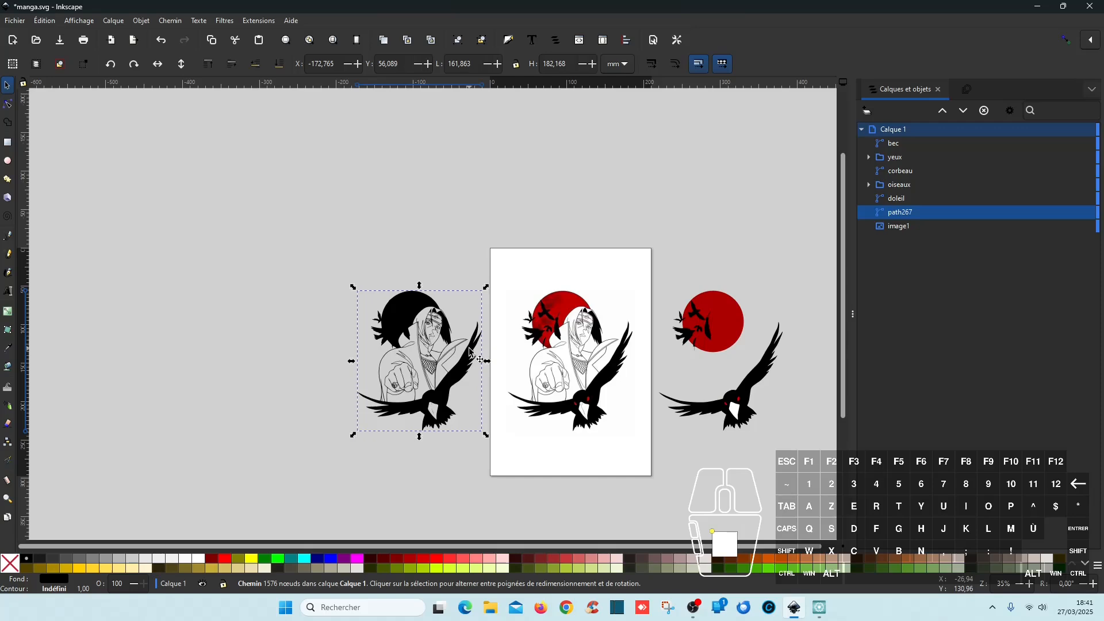
{"action": "key", "text": "ctrl+s"}
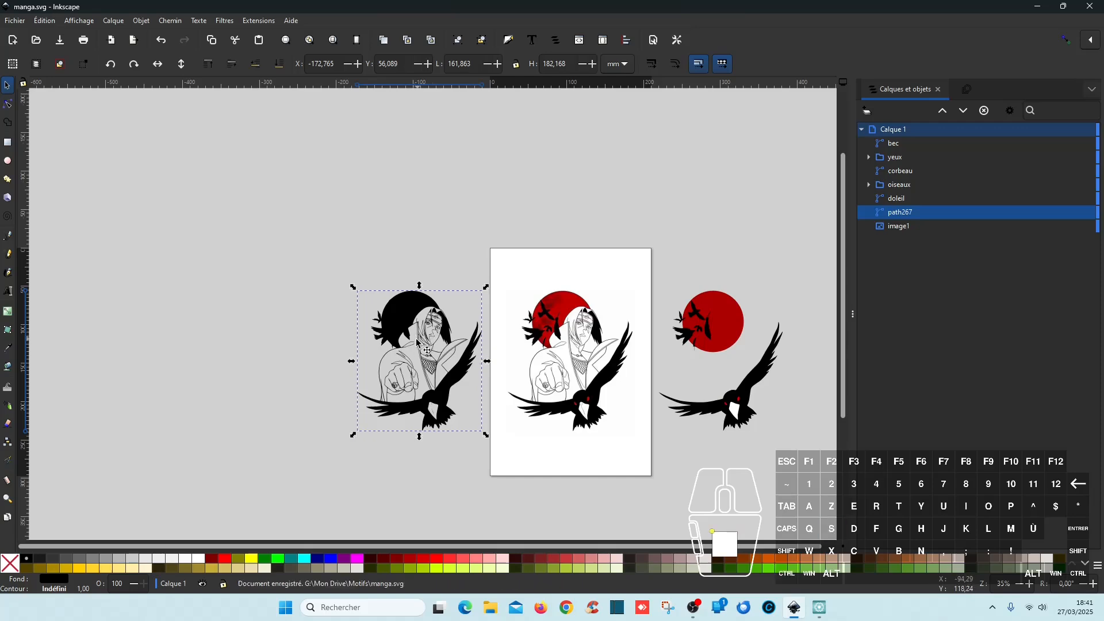
- Enable snapping and start a straight-segment Pen path along the raven's left wing, crossing the lower ends of the sleeve lines
{"action": "scroll", "coordinate": [435, 402], "scroll_direction": "up", "scroll_amount": 4}
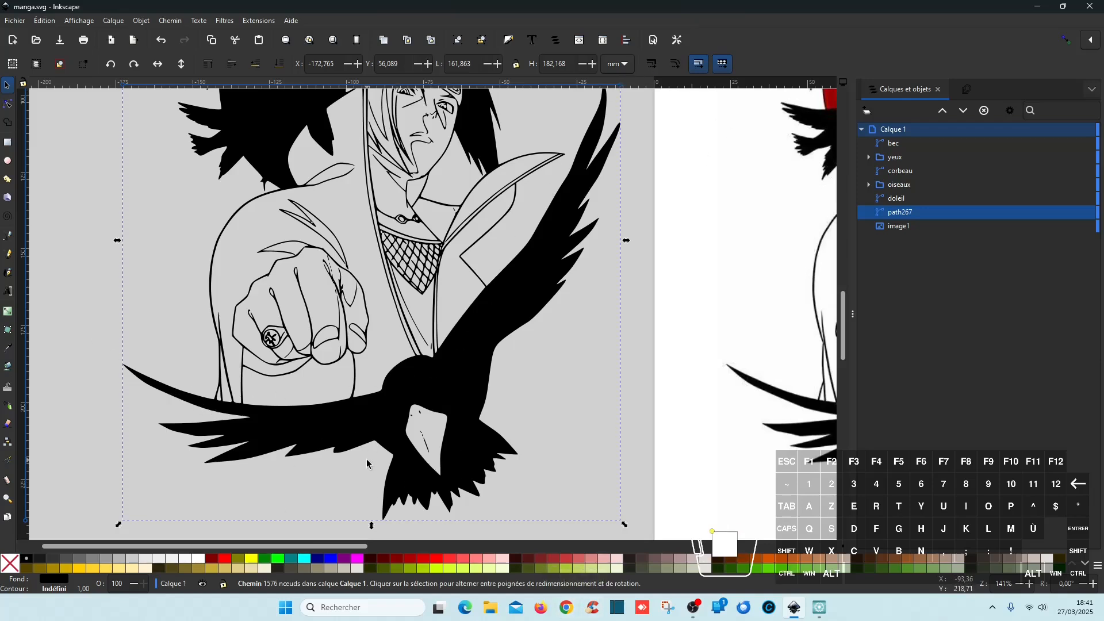
{"action": "scroll", "coordinate": [454, 333], "scroll_direction": "up", "scroll_amount": 10}
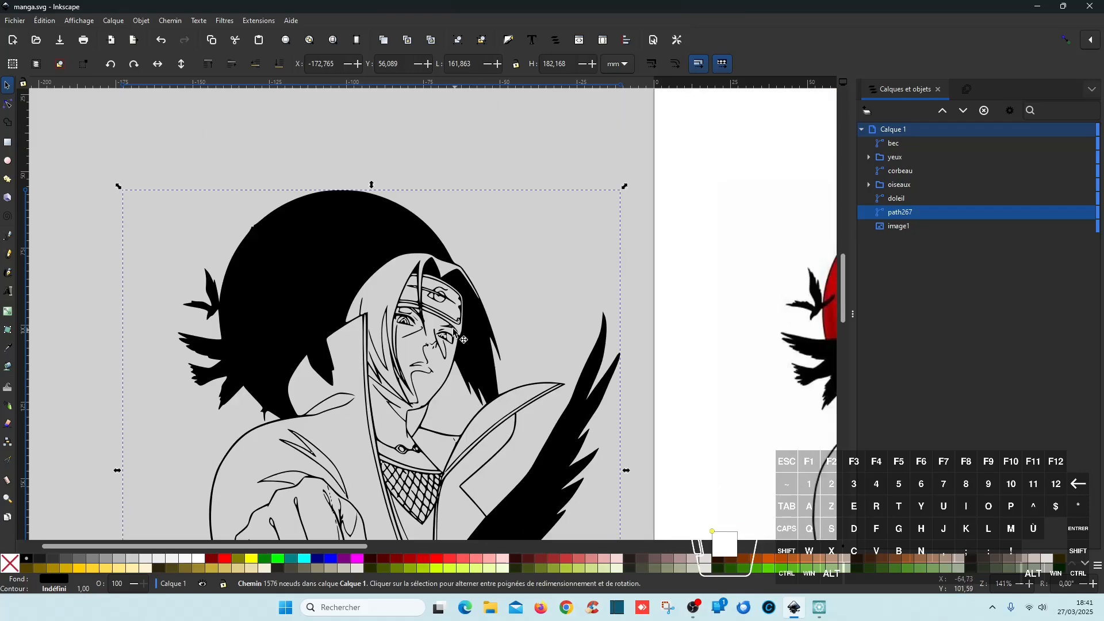
{"action": "scroll", "coordinate": [440, 371], "scroll_direction": "down", "scroll_amount": 12}
{"action": "scroll", "coordinate": [450, 371], "scroll_direction": "down", "scroll_amount": 1}
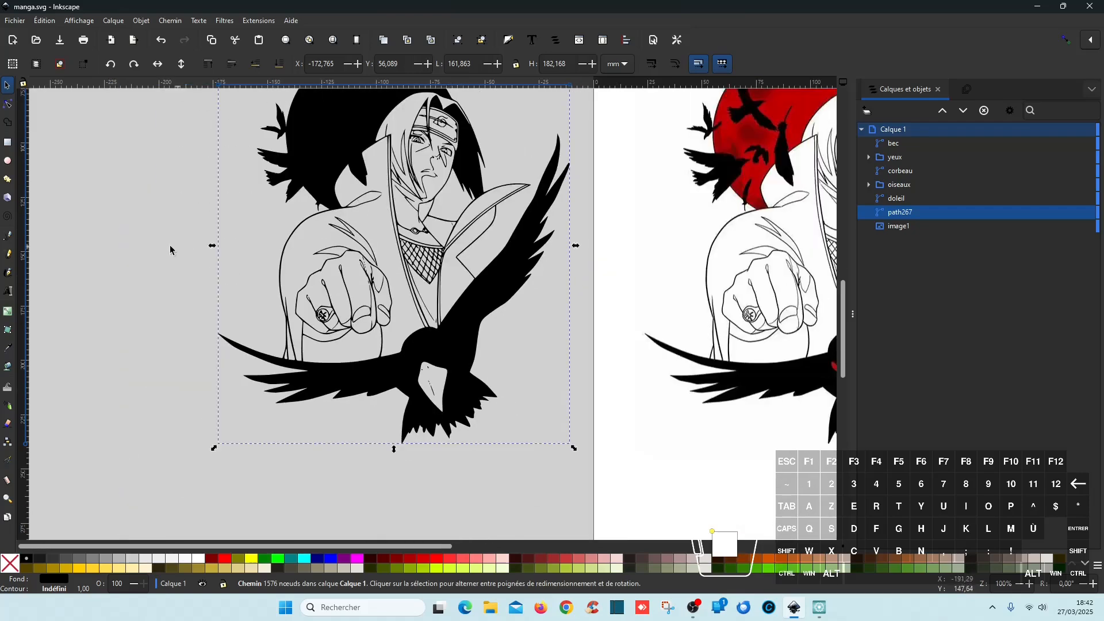
{"action": "left_click", "coordinate": [7, 237]}
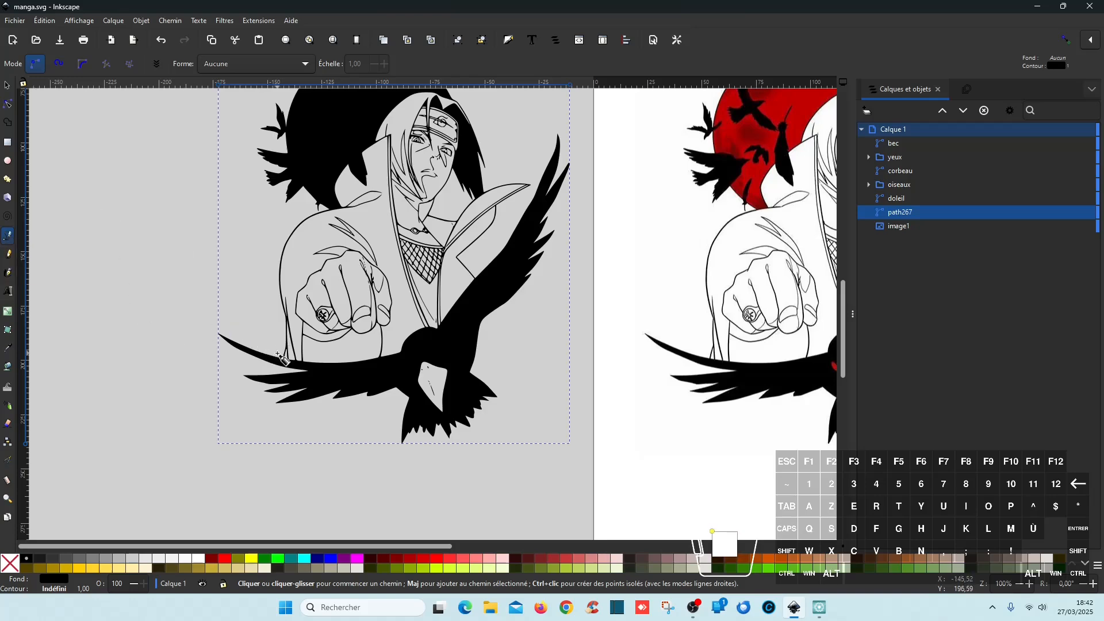
{"action": "left_click", "coordinate": [1066, 40]}
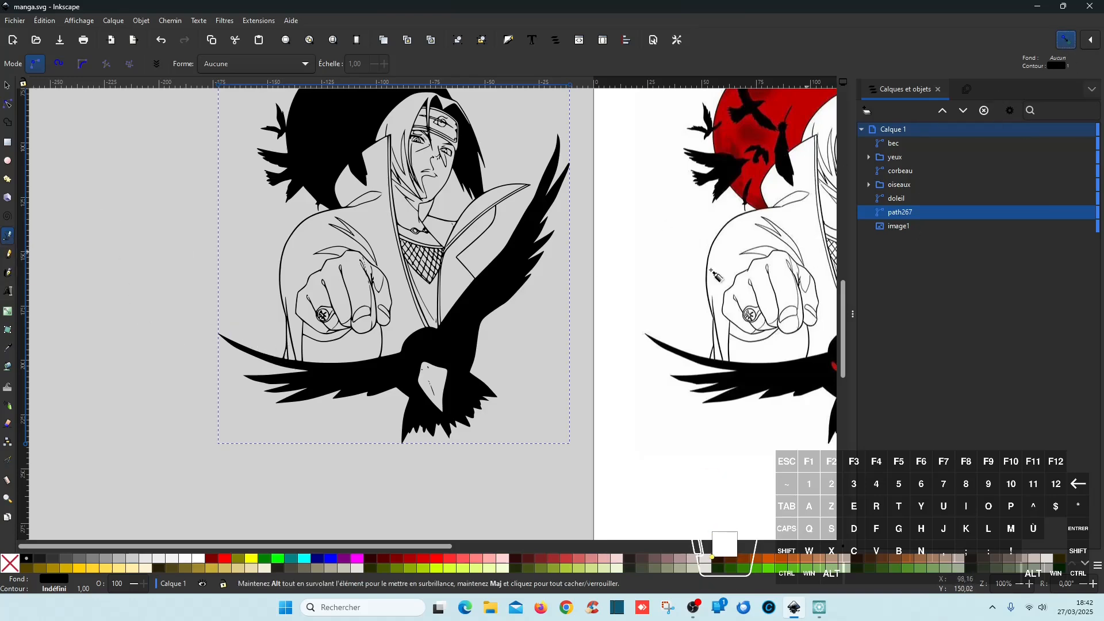
{"action": "scroll", "coordinate": [259, 374], "scroll_direction": "up", "scroll_amount": 6}
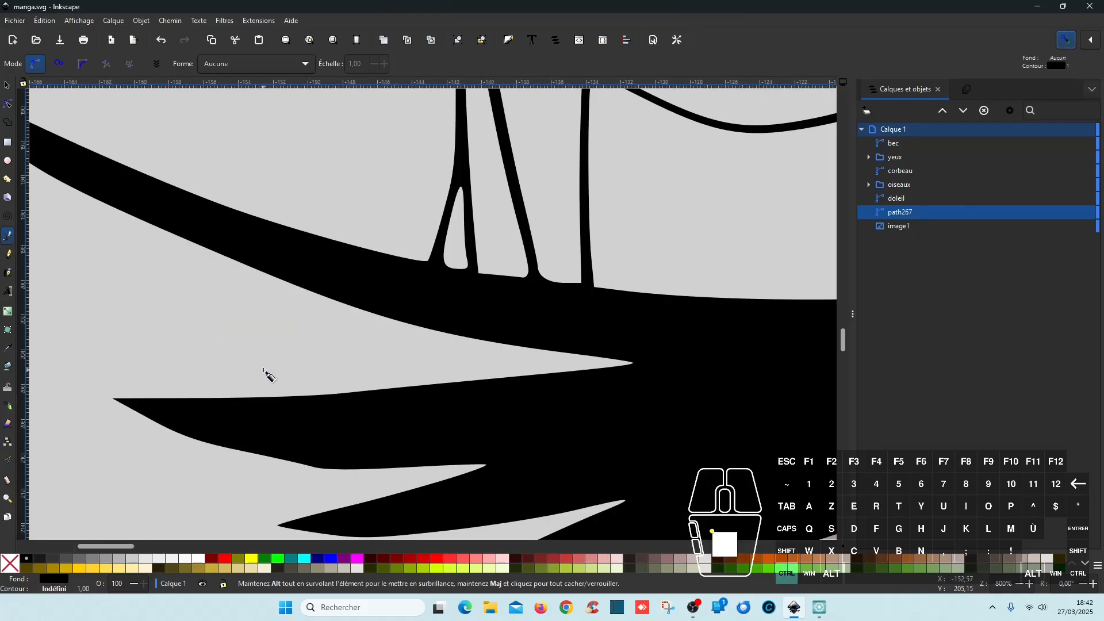
{"action": "left_click", "coordinate": [428, 261]}
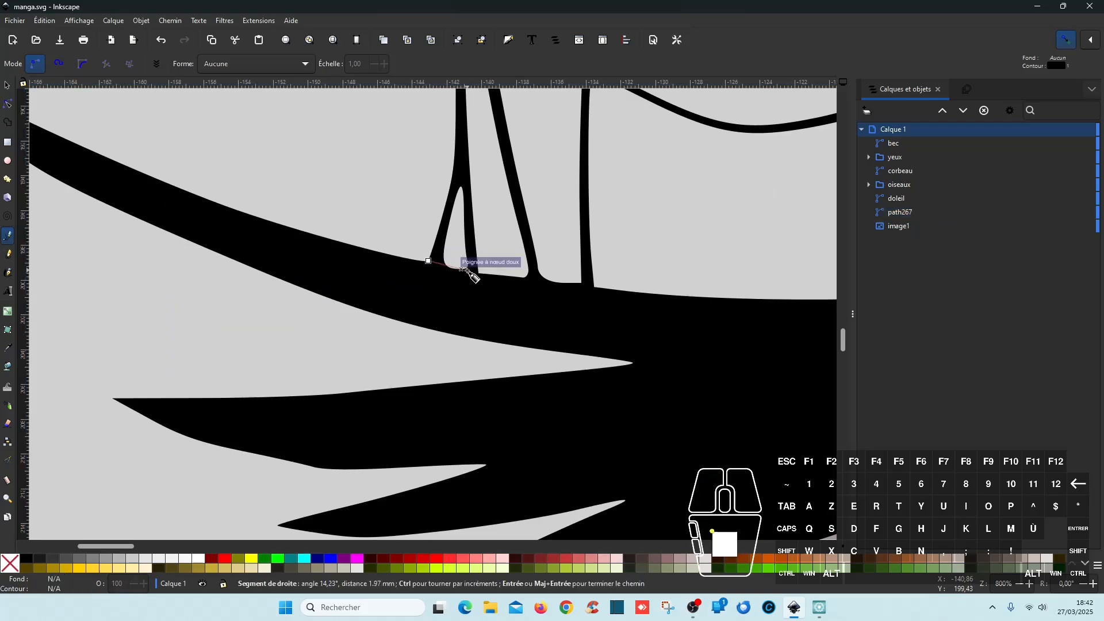
{"action": "left_click", "coordinate": [463, 269]}
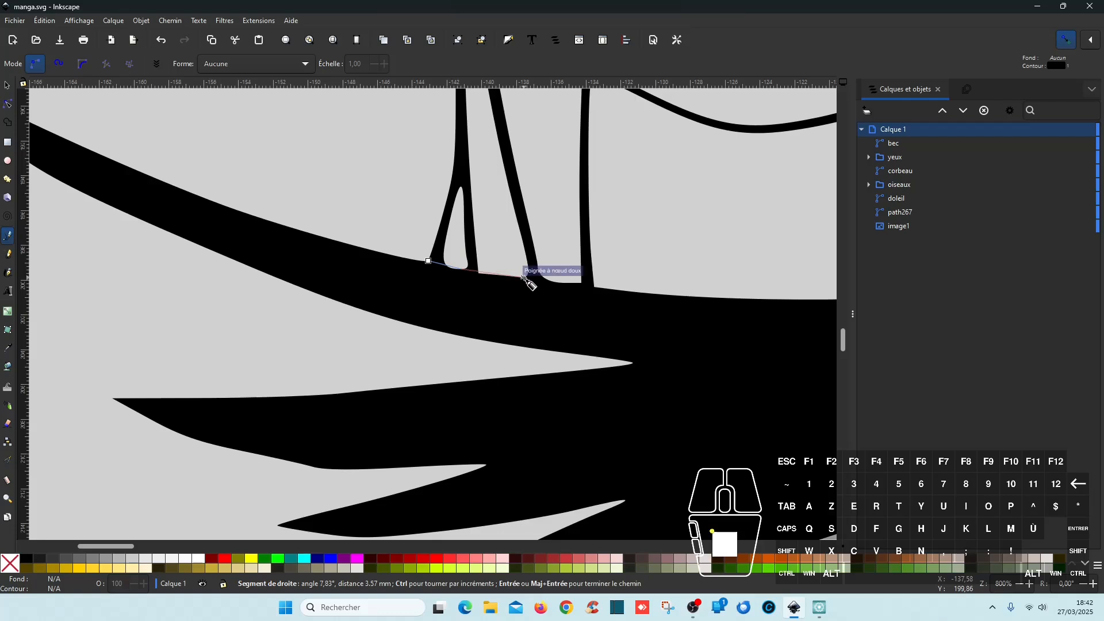
{"action": "left_click", "coordinate": [567, 281]}
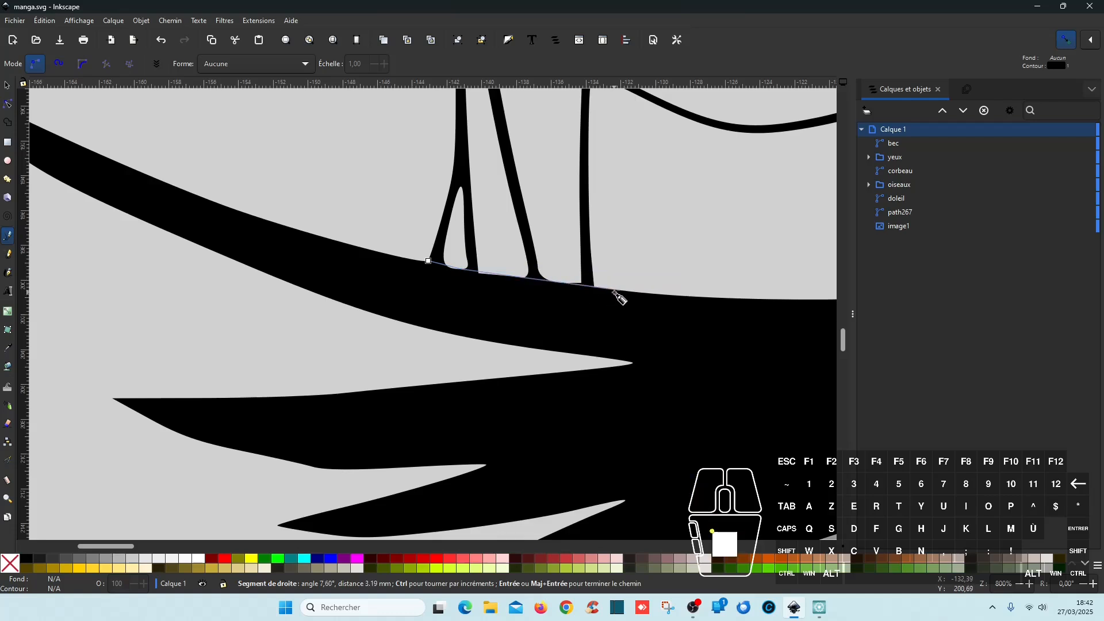
- Extend the path along the wing's upper edge to both sides of the forearm line where it meets the wing
{"action": "scroll", "coordinate": [618, 296], "scroll_direction": "down", "scroll_amount": 4}
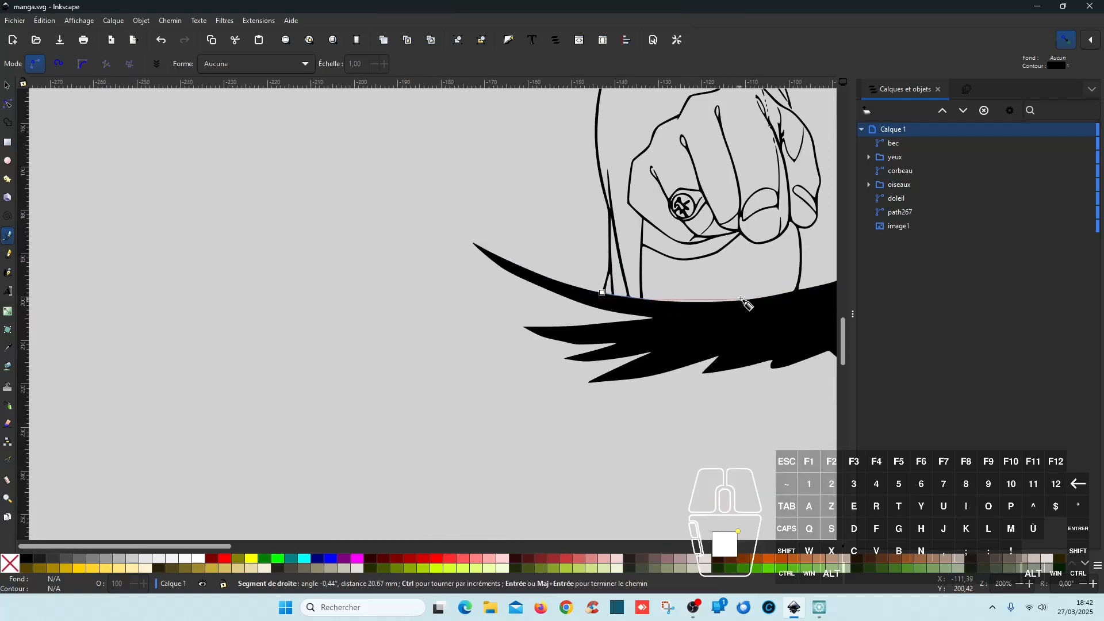
{"action": "left_click_drag", "start_coordinate": [777, 301], "coordinate": [431, 303]}
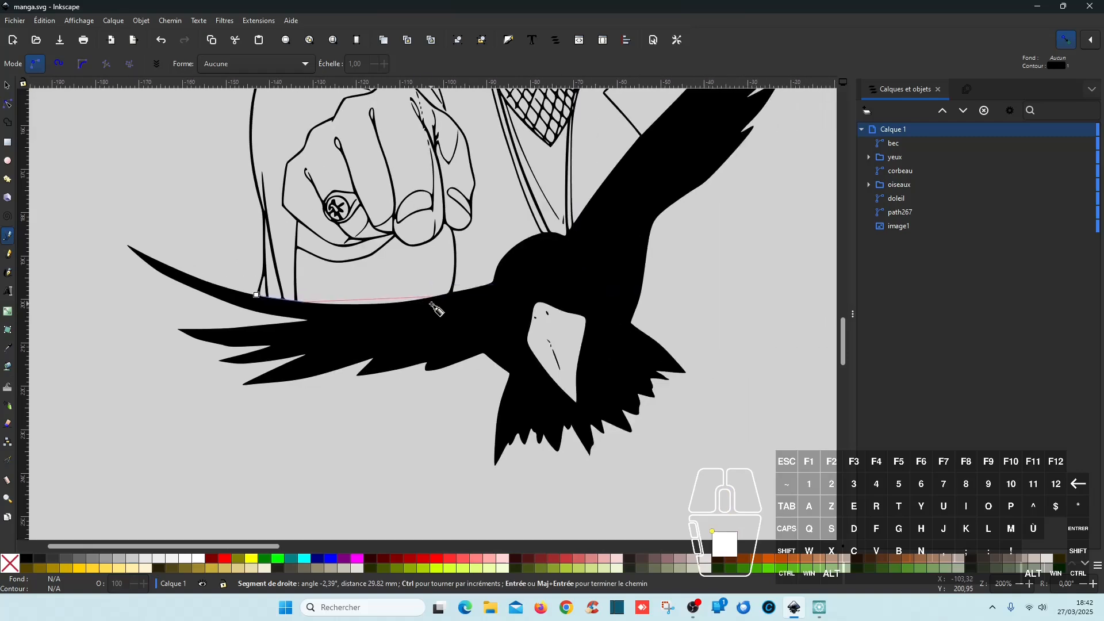
{"action": "scroll", "coordinate": [434, 308], "scroll_direction": "up", "scroll_amount": 6}
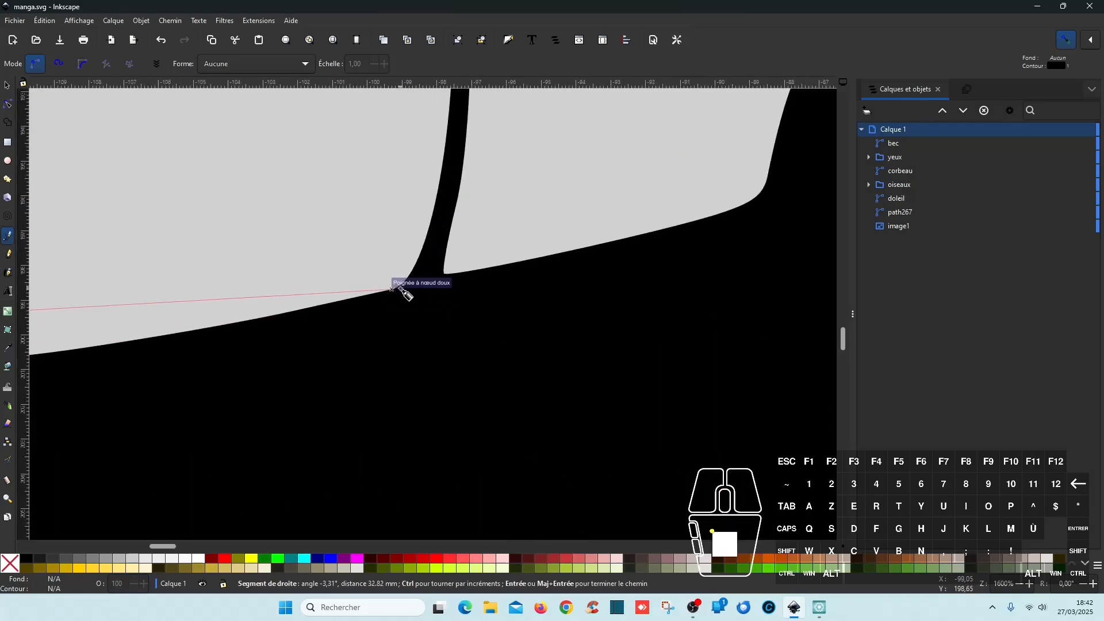
{"action": "left_click", "coordinate": [401, 289]}
{"action": "left_click", "coordinate": [445, 275]}
{"action": "scroll", "coordinate": [544, 246], "scroll_direction": "down", "scroll_amount": 1}
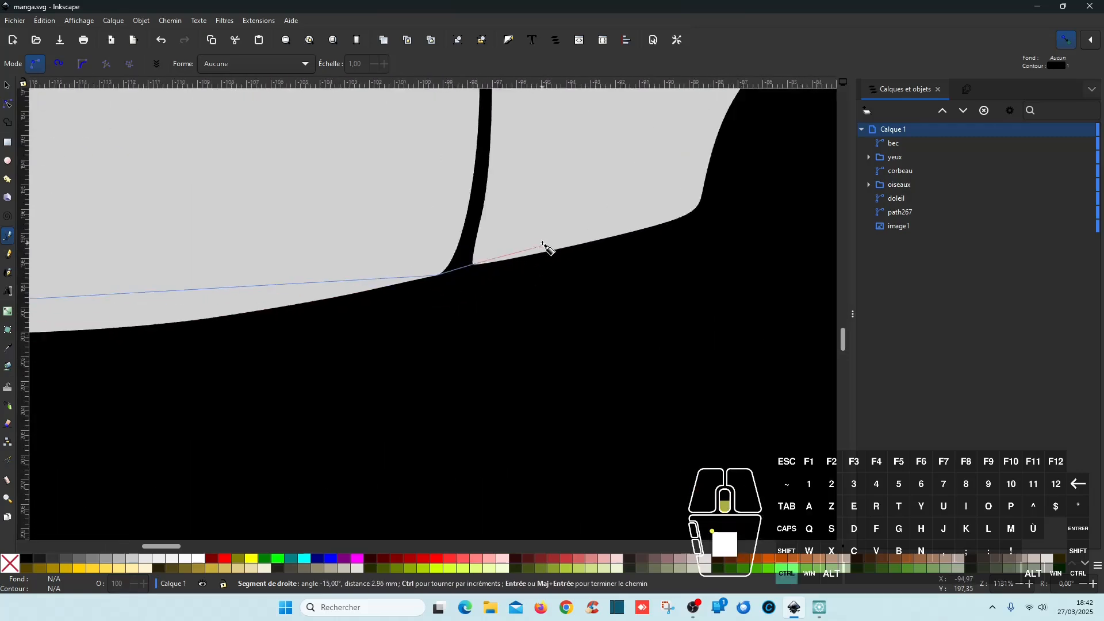
- Route the path through the empty area above the raven's head to the base of the first robe line
{"action": "scroll", "coordinate": [587, 216], "scroll_direction": "down", "scroll_amount": 5}
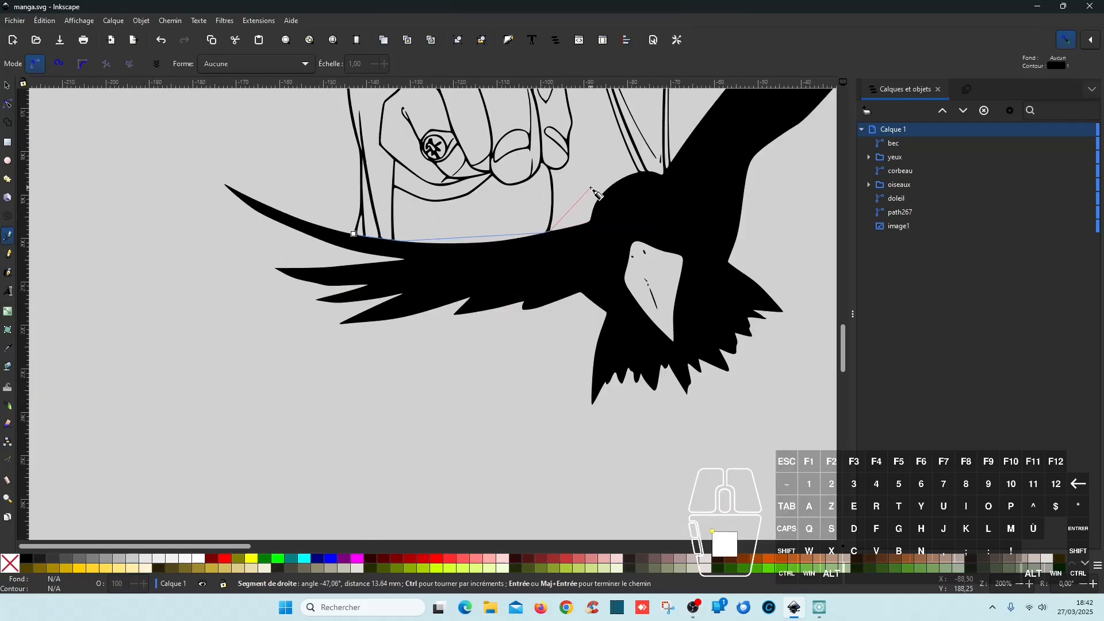
{"action": "left_click", "coordinate": [593, 190]}
{"action": "left_click", "coordinate": [617, 174]}
{"action": "scroll", "coordinate": [636, 176], "scroll_direction": "up", "scroll_amount": 5}
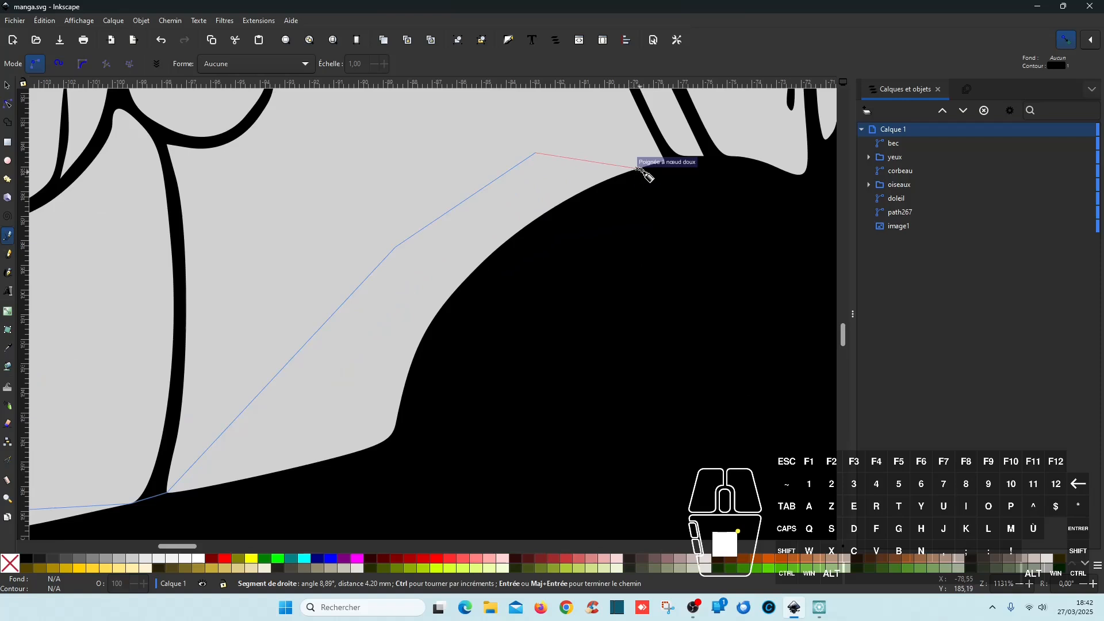
{"action": "left_click_drag", "start_coordinate": [670, 179], "coordinate": [437, 350]}
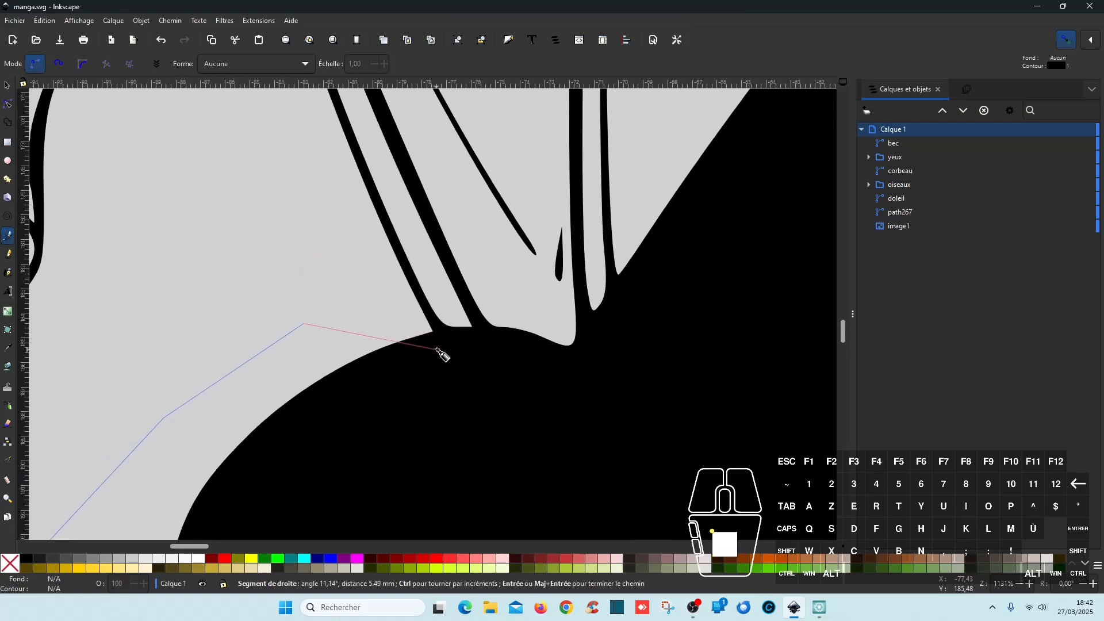
{"action": "left_click", "coordinate": [432, 332]}
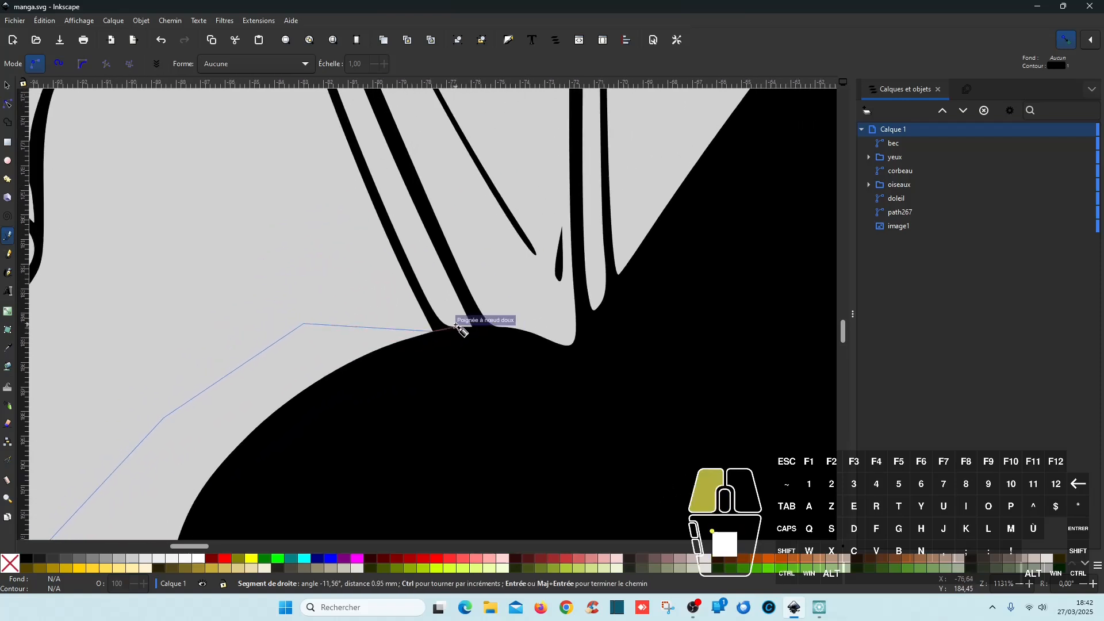
- Continue the path across the bases of the remaining robe lines to the corner where the right wing begins
{"action": "left_click", "coordinate": [456, 327]}
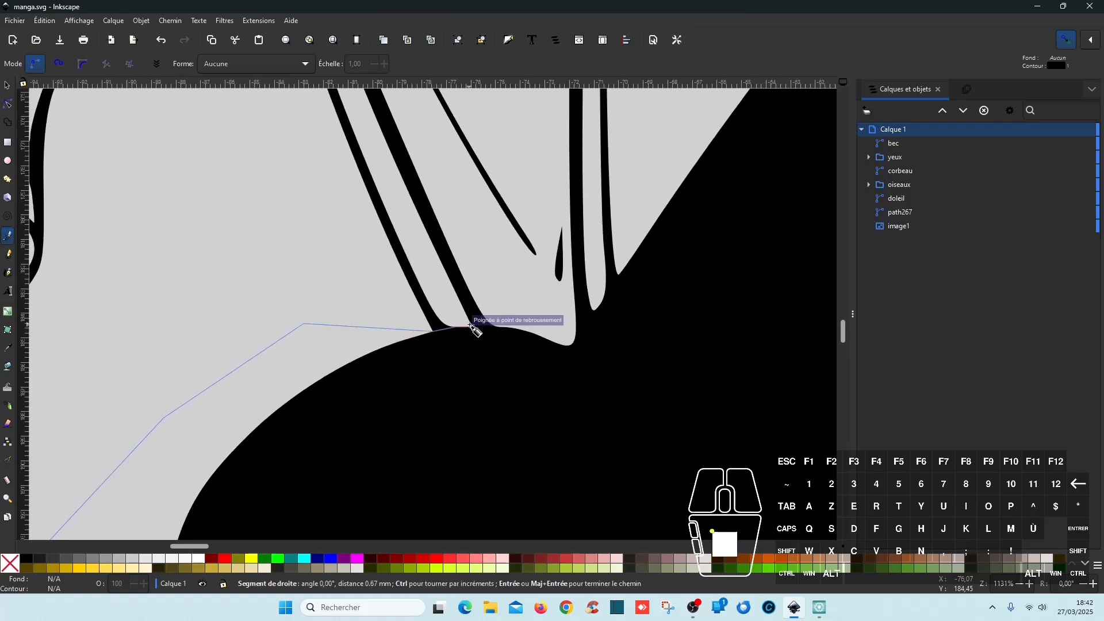
{"action": "left_click", "coordinate": [502, 328]}
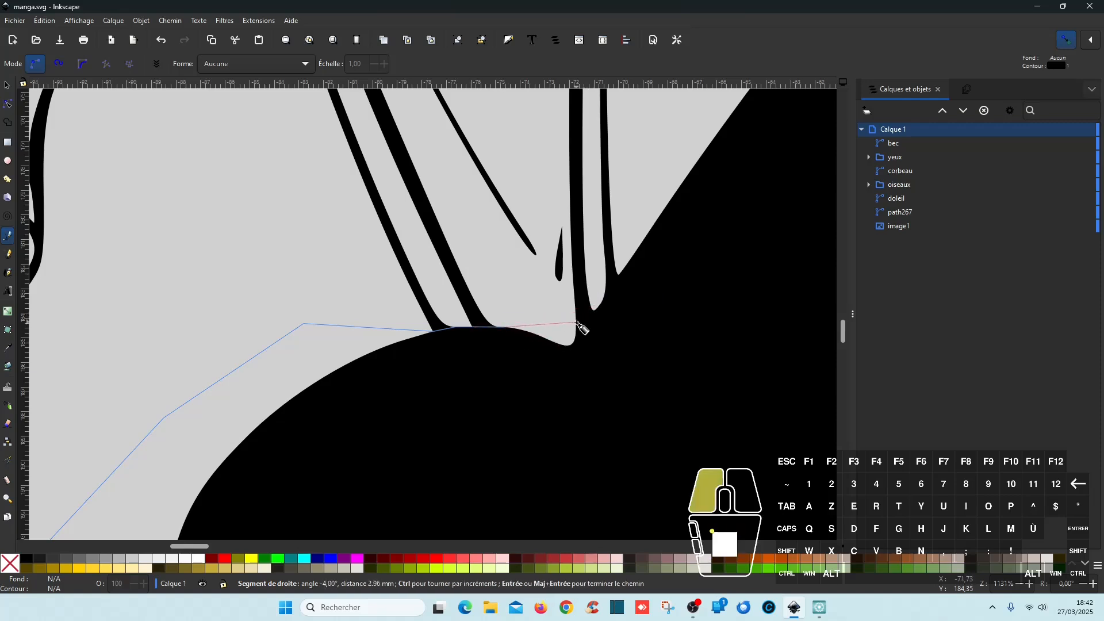
{"action": "left_click", "coordinate": [577, 323]}
{"action": "left_click", "coordinate": [597, 310]}
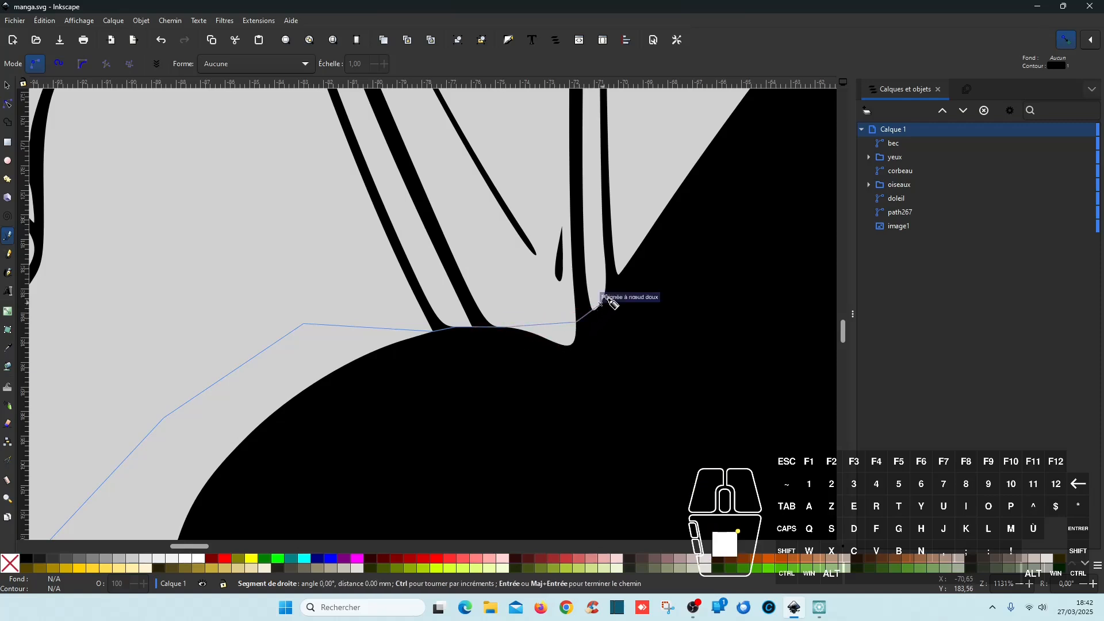
{"action": "left_click", "coordinate": [627, 264]}
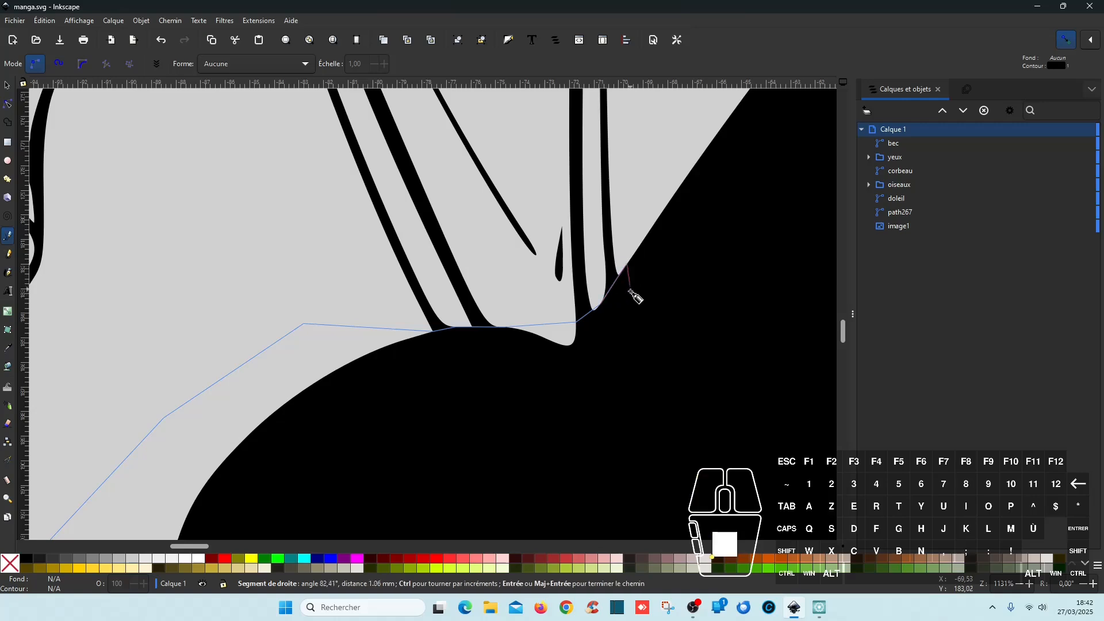
- Extend the path from the right wing's corner through the empty area beside the wing to both sides of the next robe line
{"action": "scroll", "coordinate": [632, 292], "scroll_direction": "down", "scroll_amount": 4}
{"action": "left_click_drag", "start_coordinate": [666, 200], "coordinate": [179, 341]}
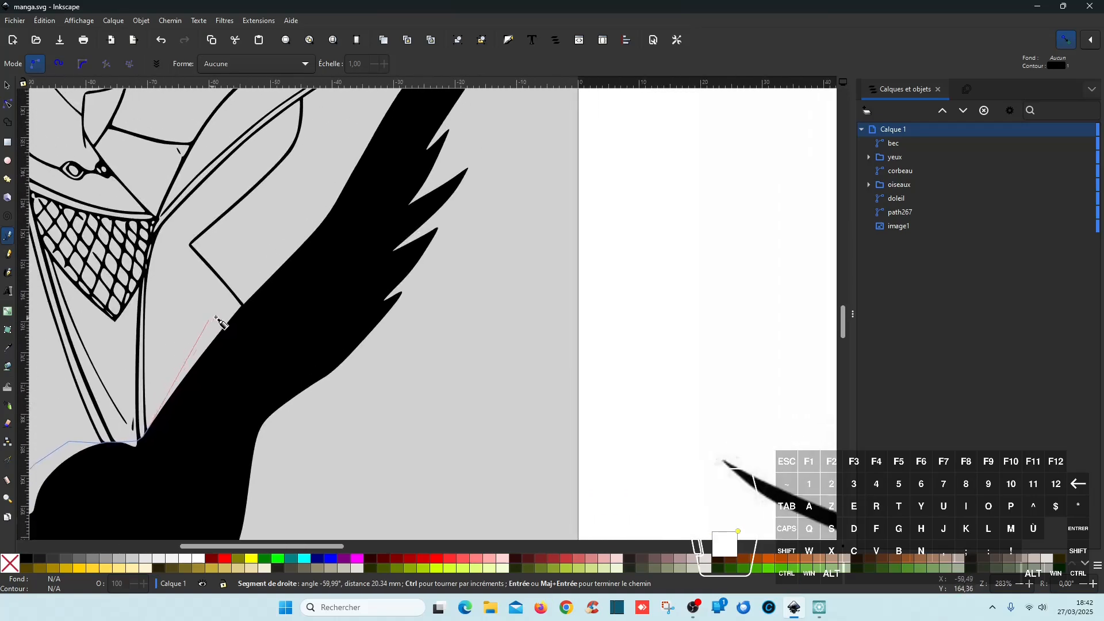
{"action": "left_click", "coordinate": [166, 363]}
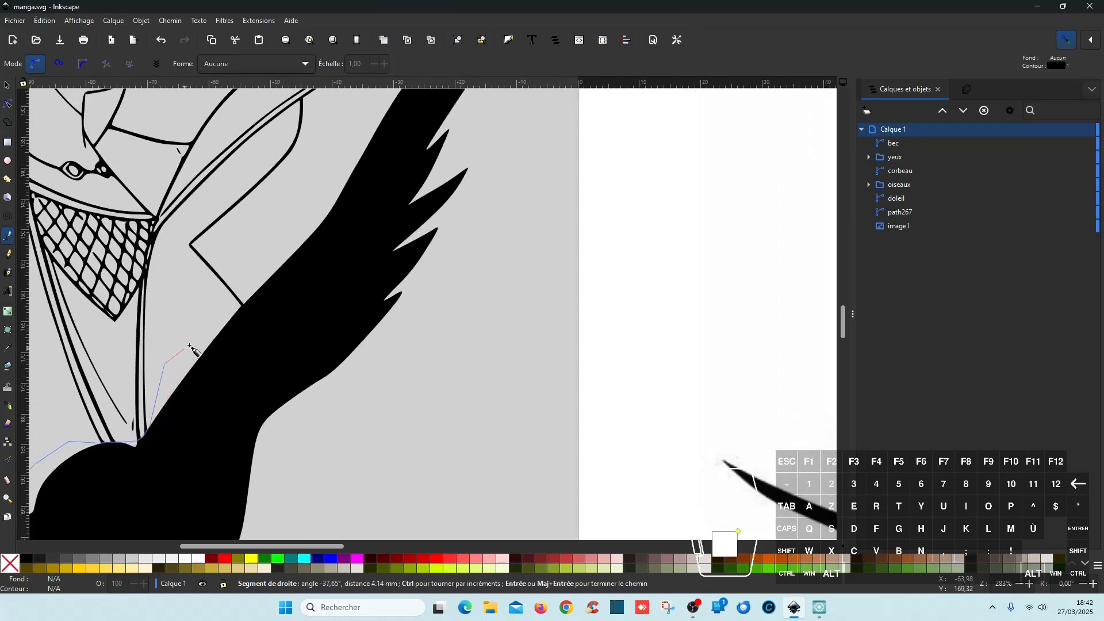
{"action": "scroll", "coordinate": [209, 332], "scroll_direction": "up", "scroll_amount": 4}
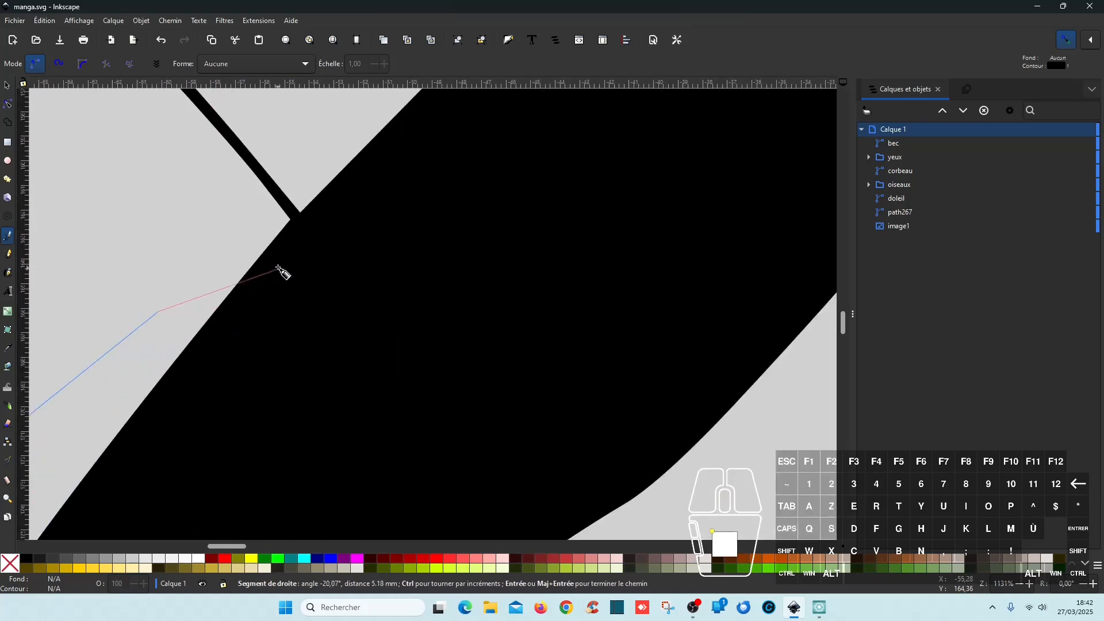
{"action": "left_click", "coordinate": [291, 218]}
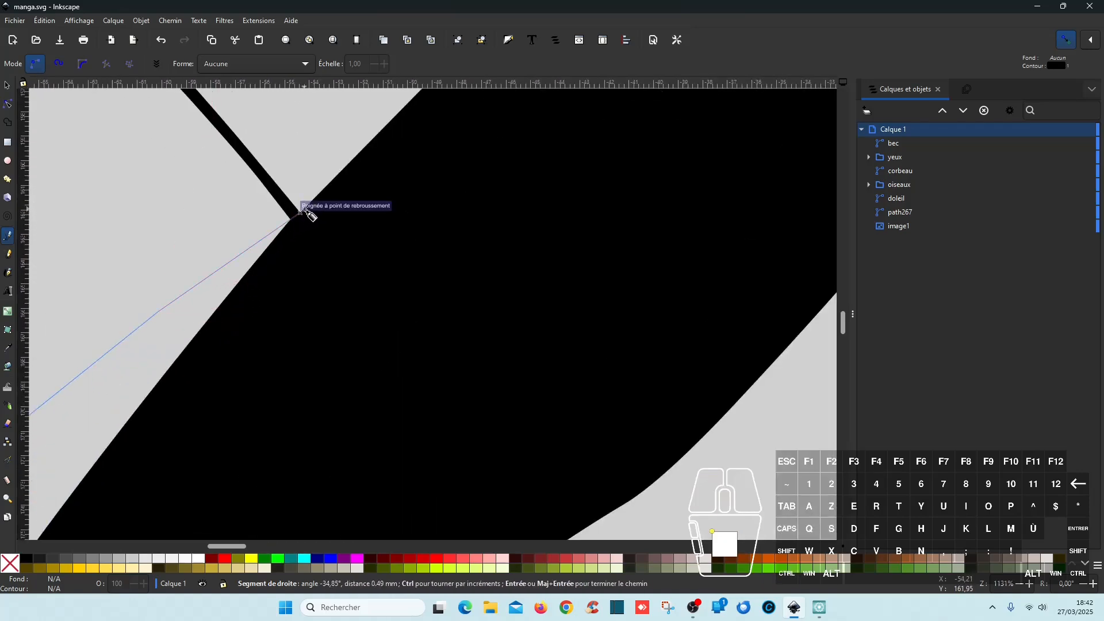
- Continue the path through the gap between the collar and the right wing up to just above the wing's tip
{"action": "scroll", "coordinate": [303, 212], "scroll_direction": "down", "scroll_amount": 4}
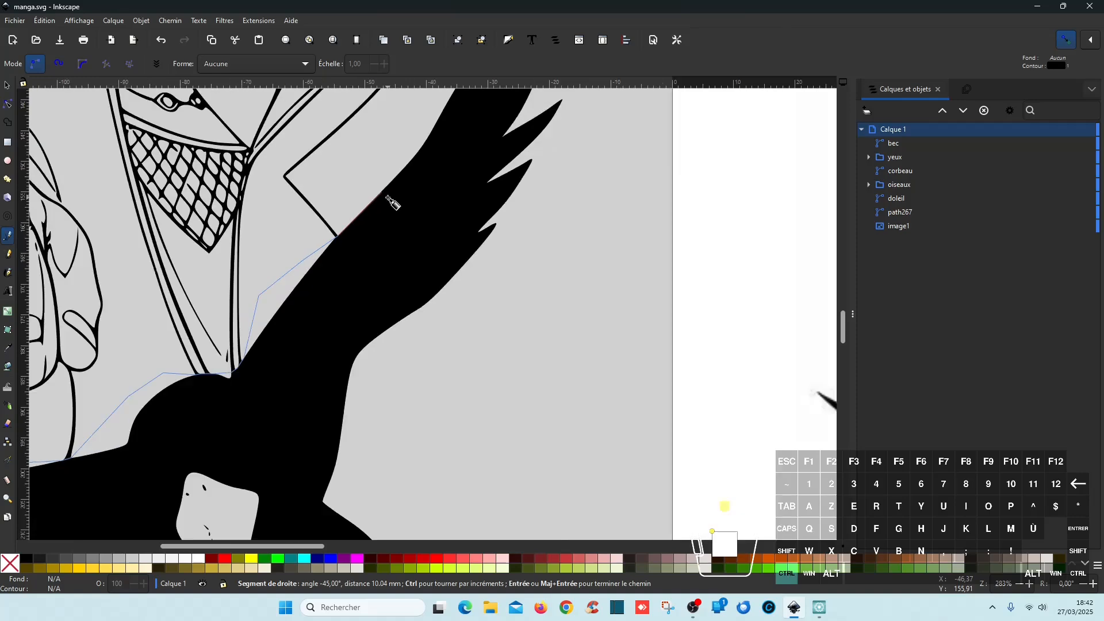
{"action": "left_click_drag", "start_coordinate": [405, 198], "coordinate": [325, 507]}
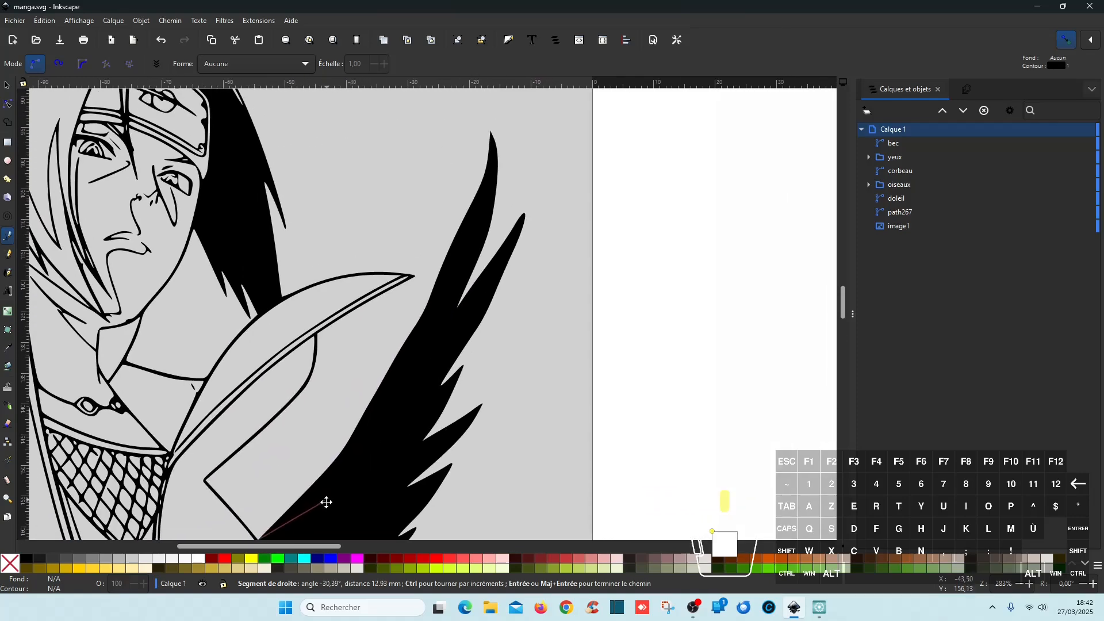
{"action": "left_click", "coordinate": [396, 325]}
{"action": "left_click", "coordinate": [430, 276]}
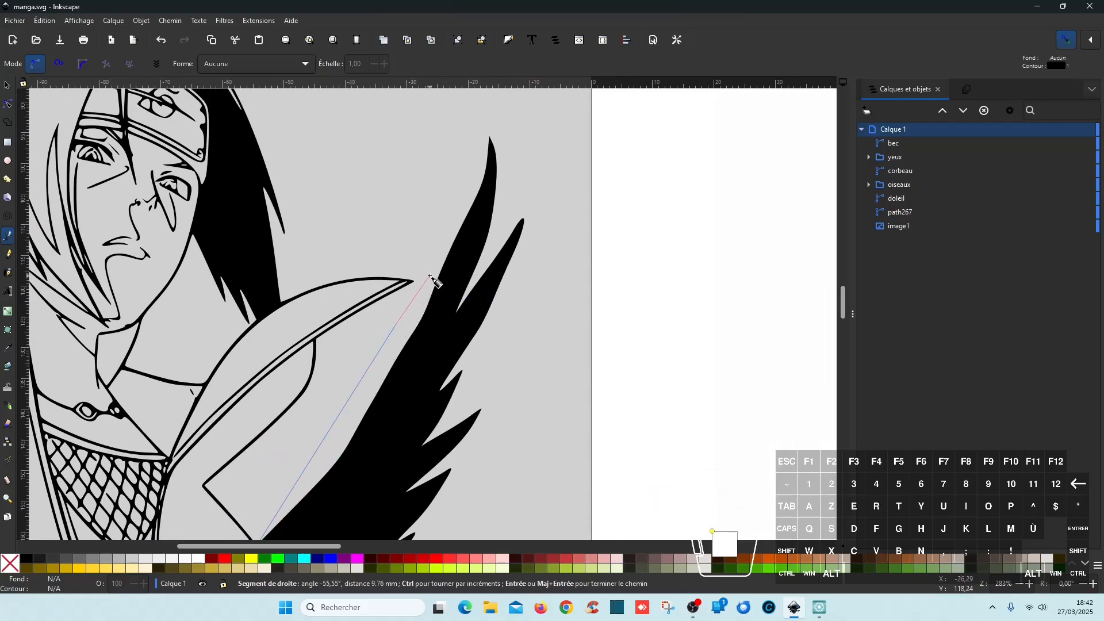
{"action": "left_click", "coordinate": [464, 160]}
{"action": "left_click", "coordinate": [483, 116]}
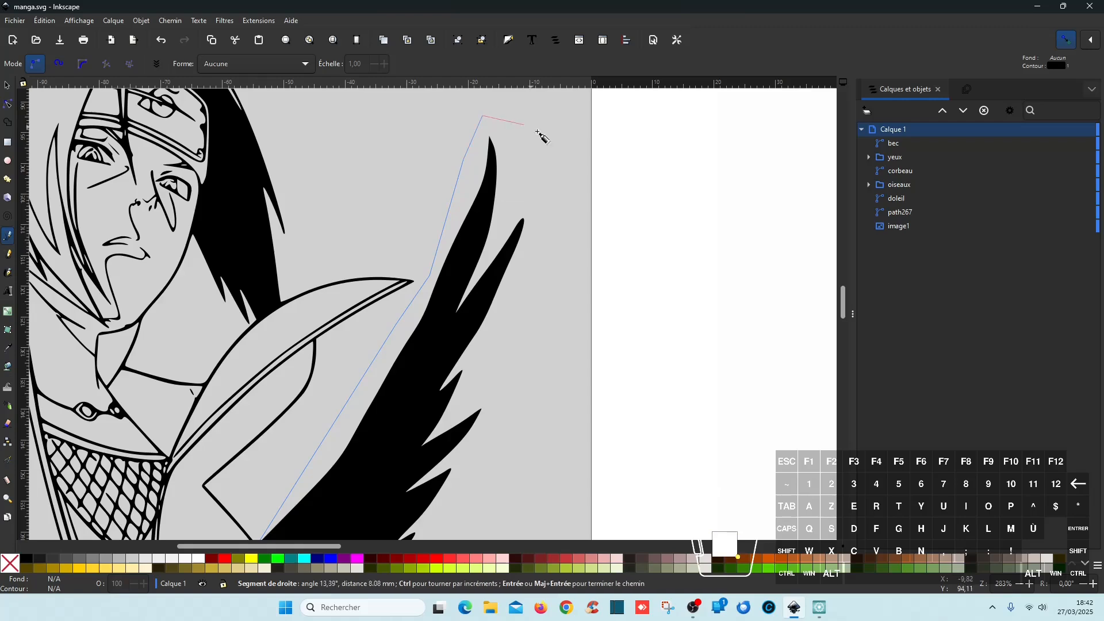
- Route the path down the outer side of the right wing to a point below the raven's tail
{"action": "left_click", "coordinate": [573, 265]}
{"action": "scroll", "coordinate": [548, 422], "scroll_direction": "down", "scroll_amount": 6}
{"action": "left_click", "coordinate": [540, 428]}
{"action": "scroll", "coordinate": [512, 471], "scroll_direction": "down", "scroll_amount": 7}
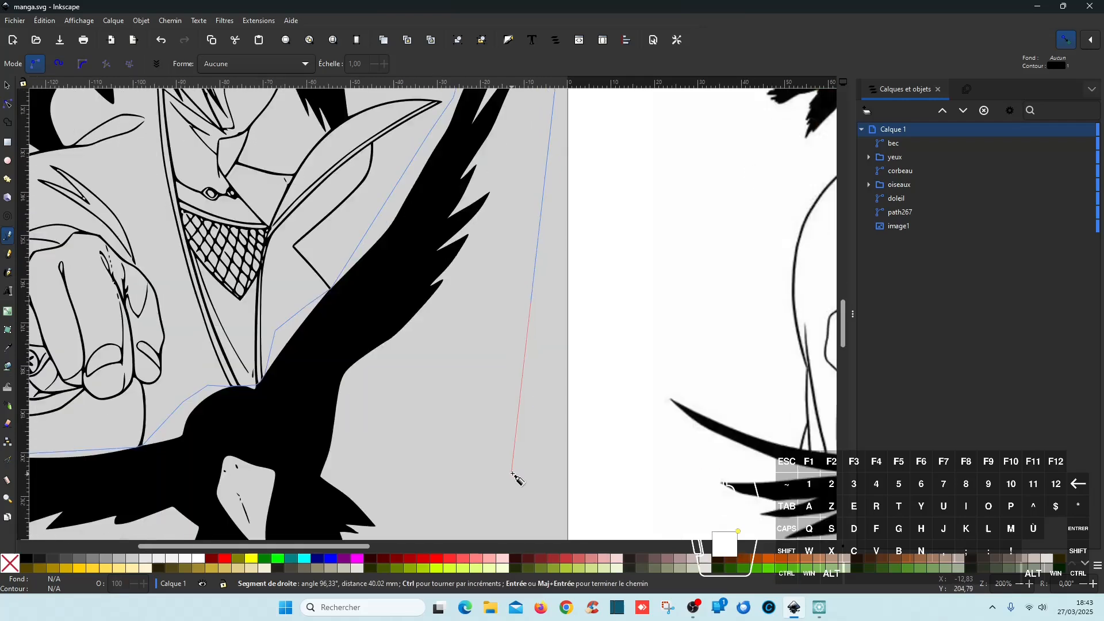
{"action": "scroll", "coordinate": [513, 471], "scroll_direction": "down", "scroll_amount": 3}
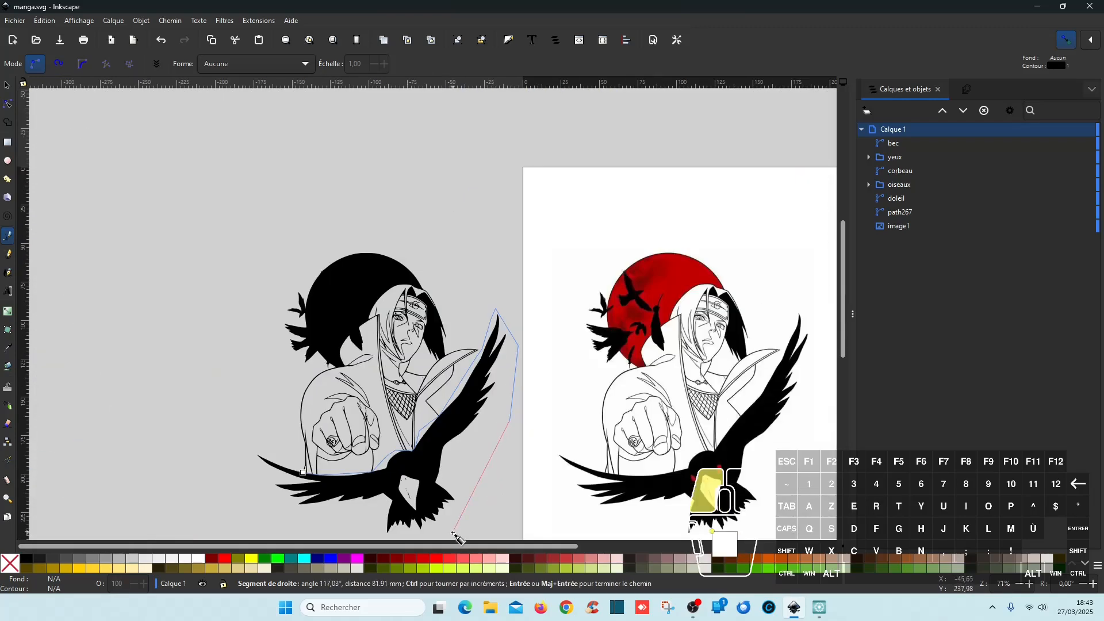
{"action": "left_click", "coordinate": [454, 533]}
- Carry the path below and around the left wing and close it on its starting node
{"action": "scroll", "coordinate": [393, 524], "scroll_direction": "down", "scroll_amount": 2}
{"action": "left_click_drag", "start_coordinate": [394, 525], "coordinate": [506, 443]}
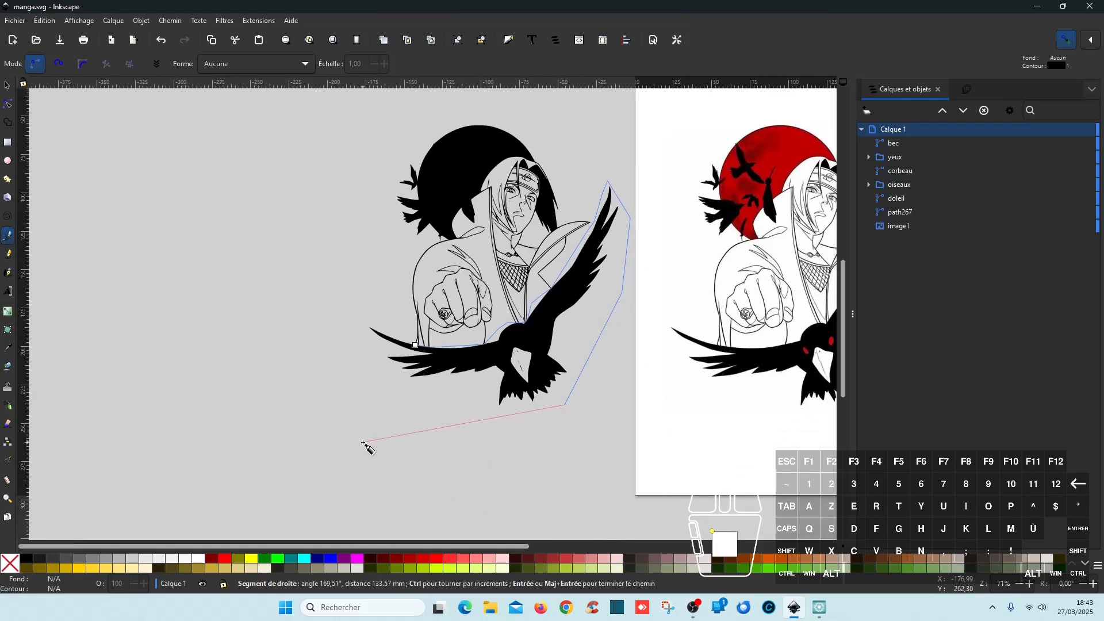
{"action": "left_click", "coordinate": [363, 442]}
{"action": "left_click", "coordinate": [326, 283]}
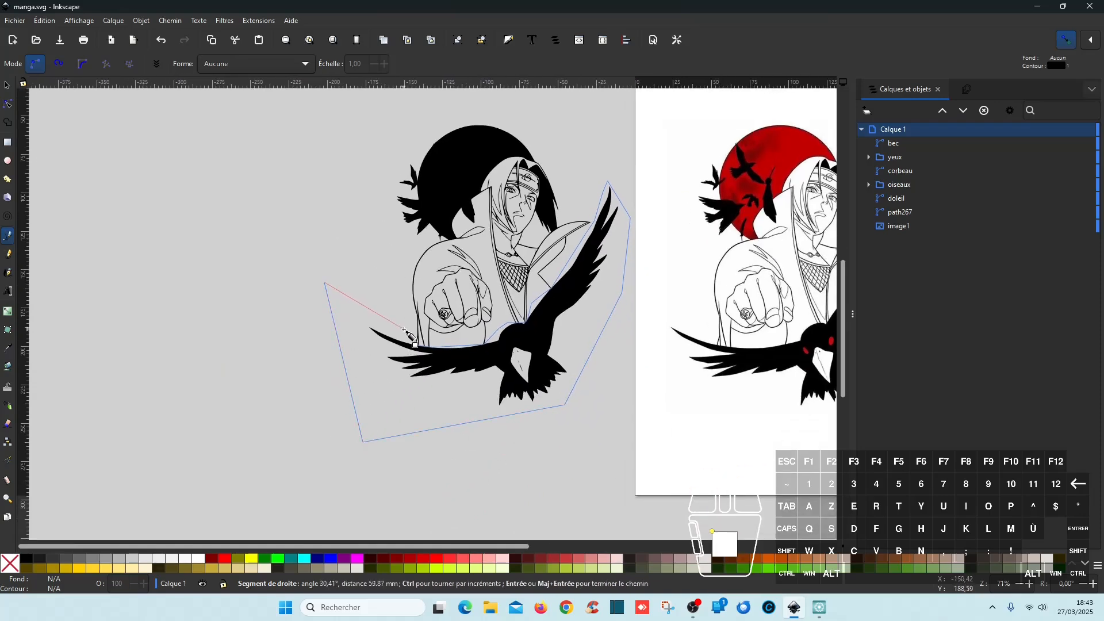
{"action": "scroll", "coordinate": [406, 332], "scroll_direction": "up", "scroll_amount": 10}
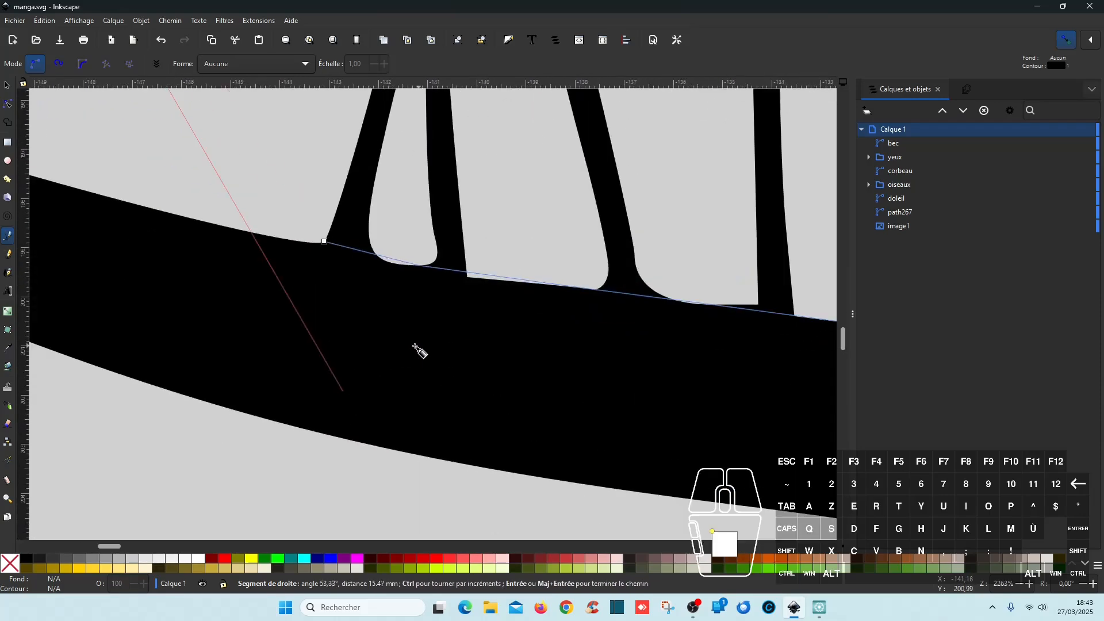
{"action": "left_click", "coordinate": [325, 241]}
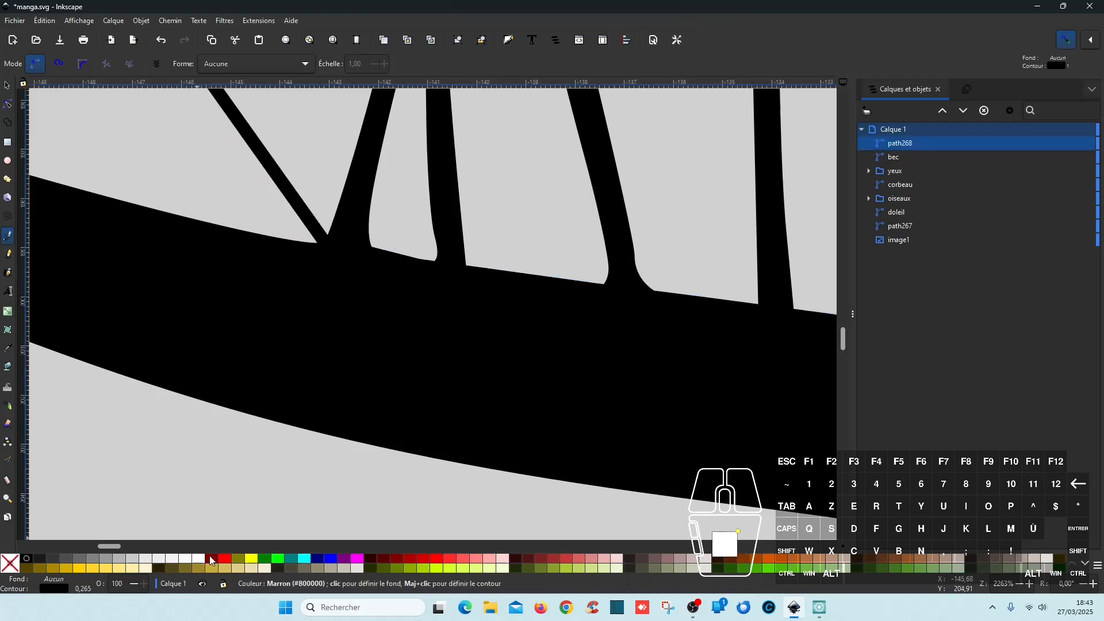
- Give the closed outline a red stroke 0.1 mm wide
{"action": "left_click", "coordinate": [226, 563], "text": "shift"}
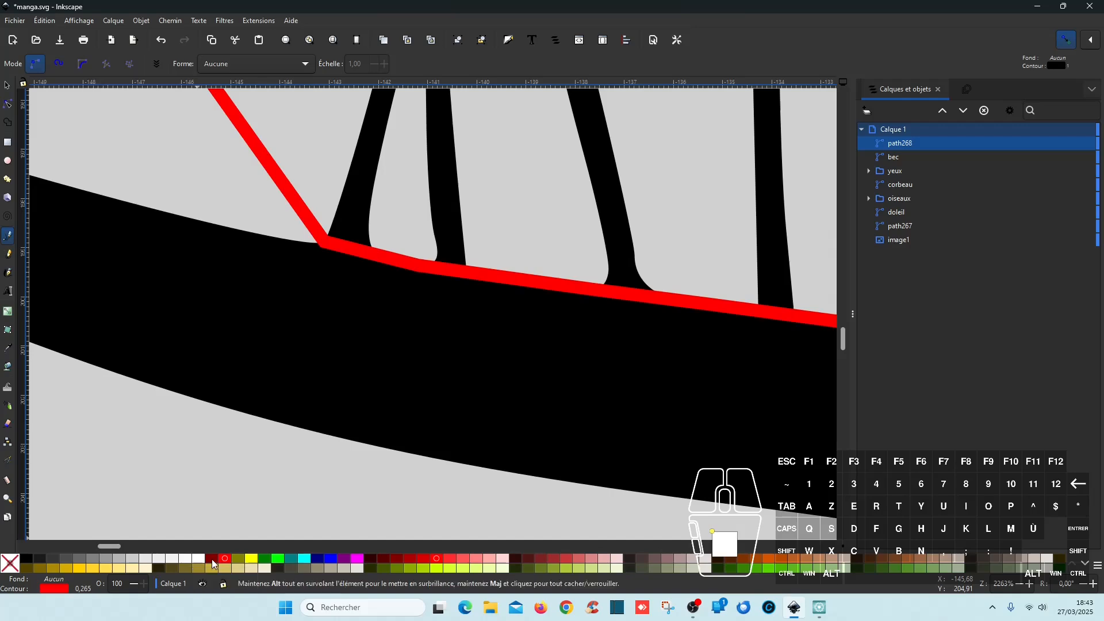
{"action": "right_click", "coordinate": [83, 595]}
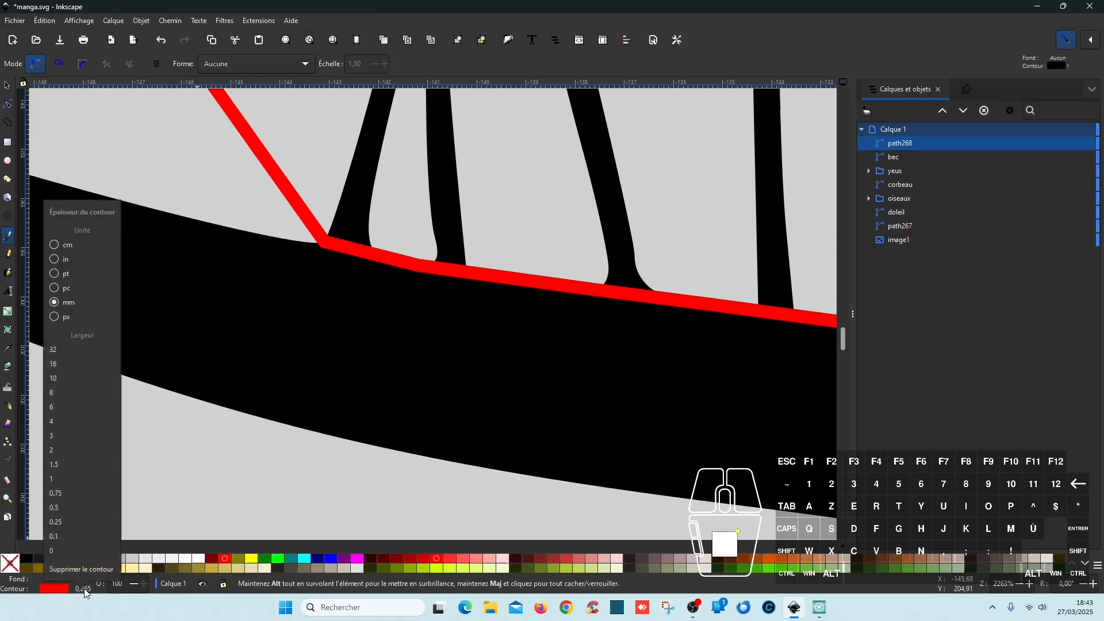
{"action": "left_click", "coordinate": [57, 541]}
{"action": "scroll", "coordinate": [467, 357], "scroll_direction": "down", "scroll_amount": 9}
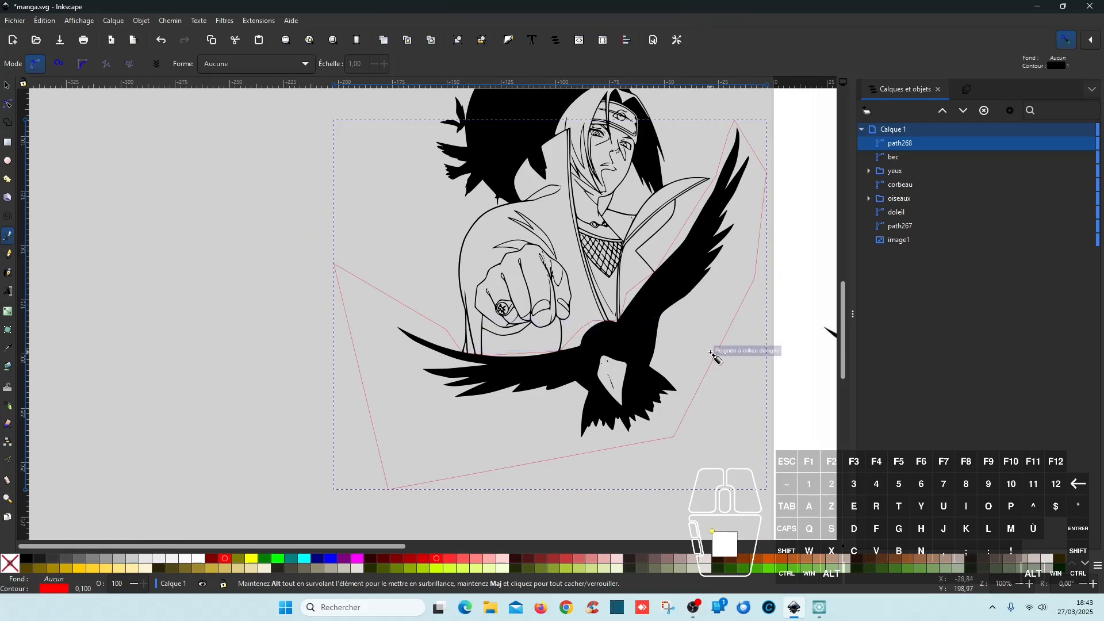
- Select the red outline together with the traced path267 and apply the Division path operation
{"action": "left_click", "coordinate": [7, 85]}
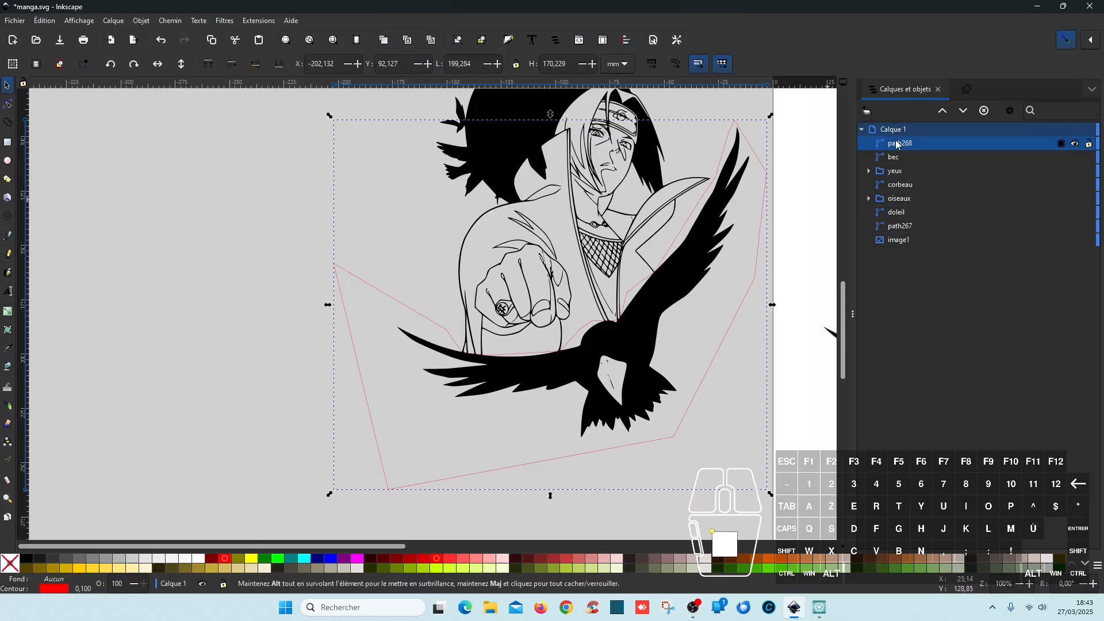
{"action": "left_click", "coordinate": [912, 227], "text": "ctrl"}
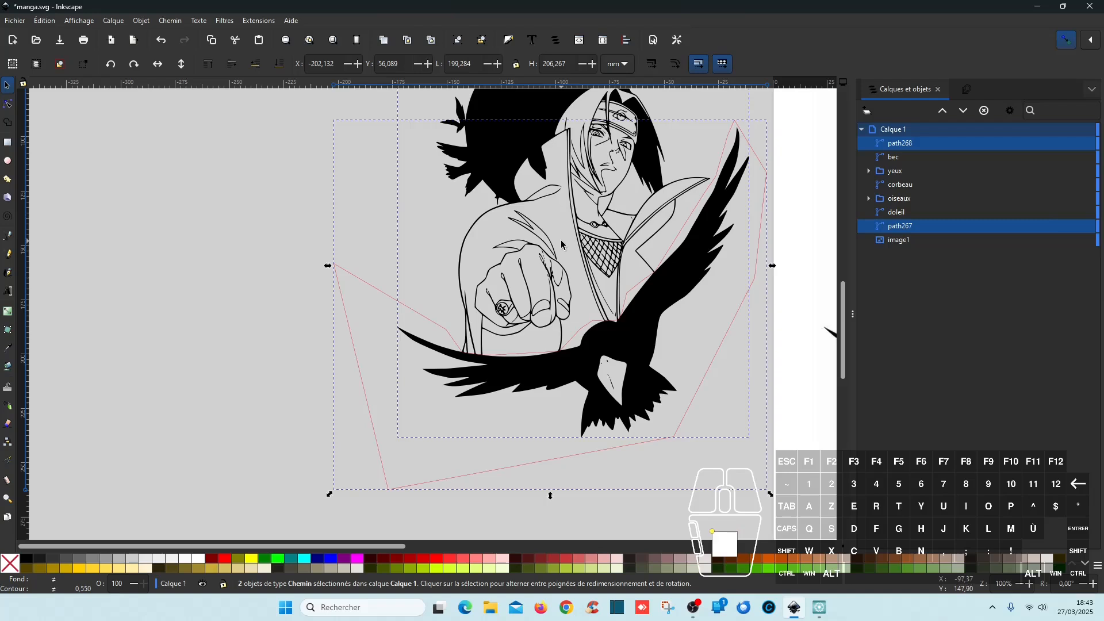
{"action": "left_click", "coordinate": [171, 22]}
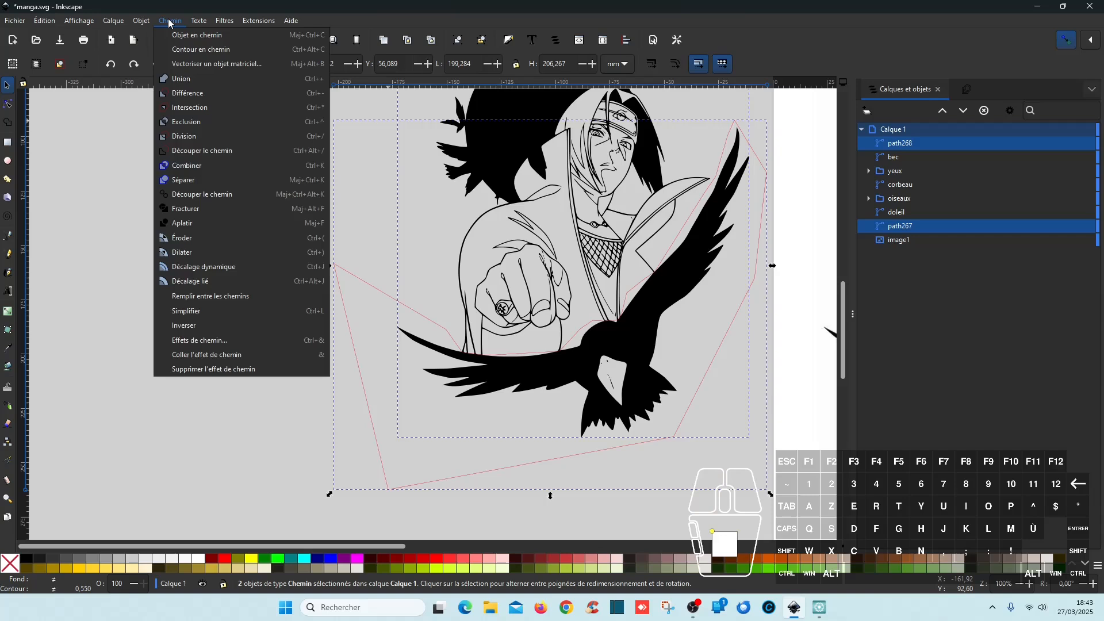
{"action": "left_click", "coordinate": [204, 138]}
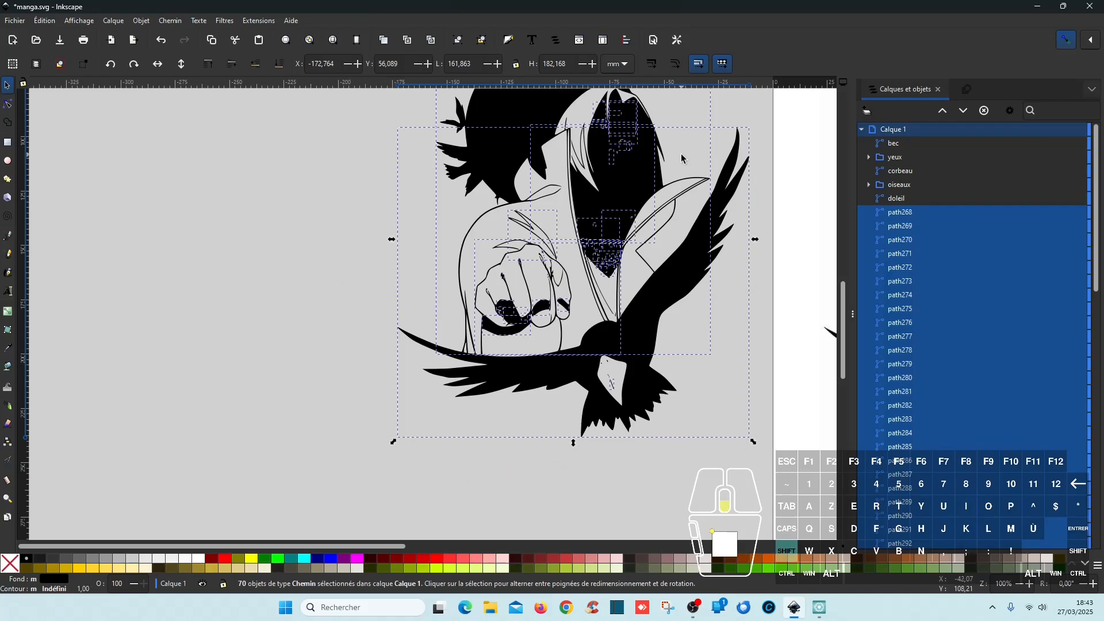
- Clear the selection and delete the raven piece separated from the traced character
{"action": "scroll", "coordinate": [659, 237], "scroll_direction": "right", "scroll_amount": 4}
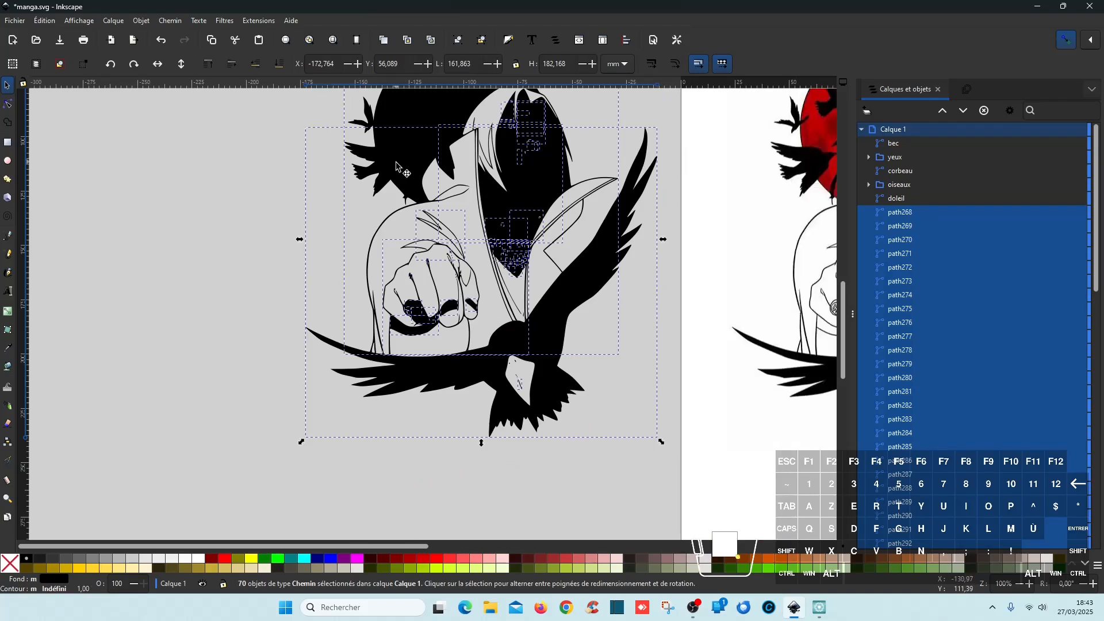
{"action": "left_click", "coordinate": [187, 232]}
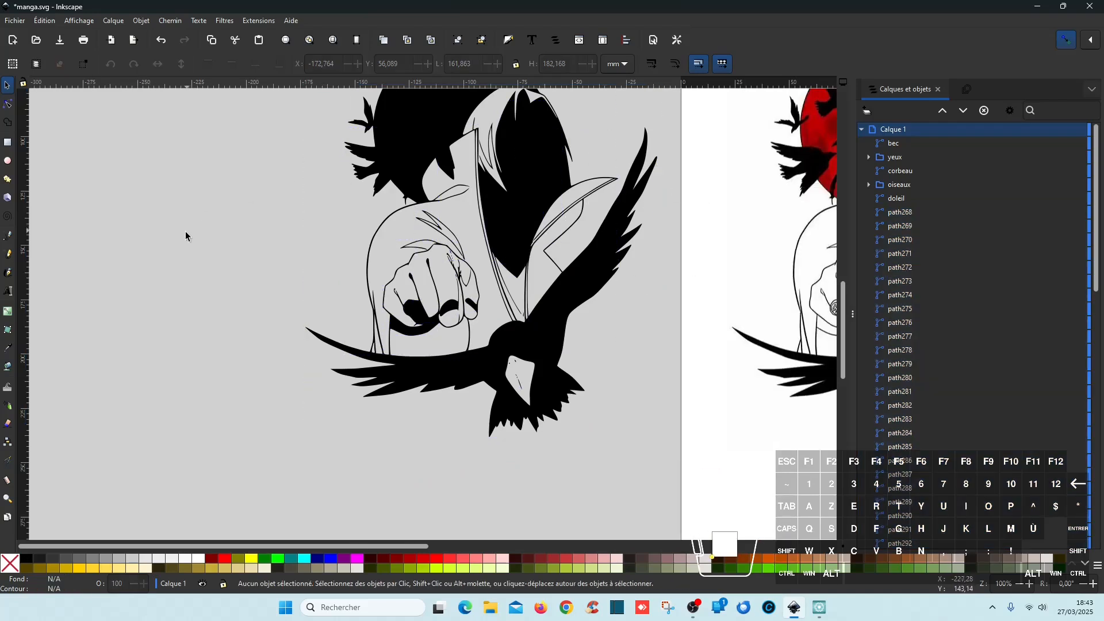
{"action": "left_click", "coordinate": [548, 358]}
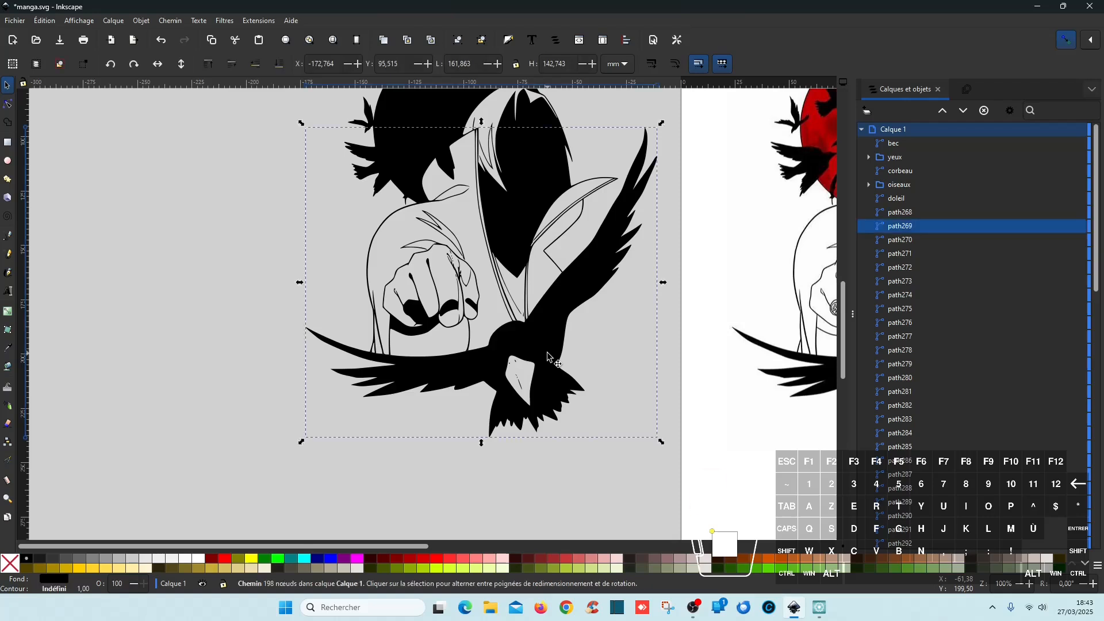
{"action": "key", "text": "Delete"}
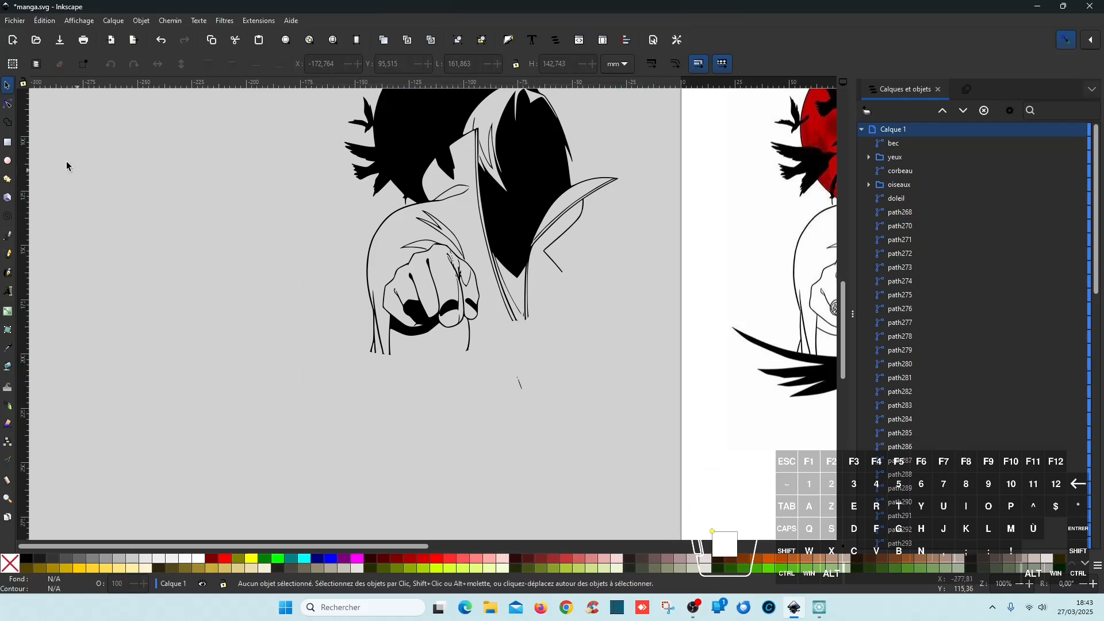
- Delete the two small beak fragments left below the robe with the Node tool
{"action": "left_click", "coordinate": [7, 104]}
{"action": "left_click", "coordinate": [519, 383]}
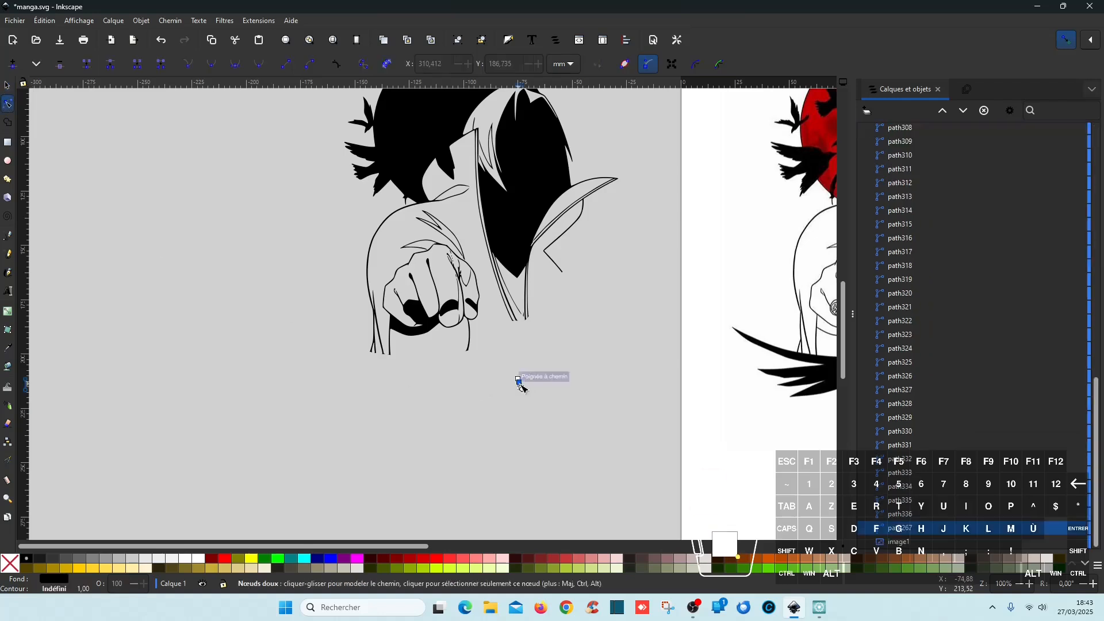
{"action": "key", "text": "ctrl+a"}
{"action": "key", "text": "Delete"}
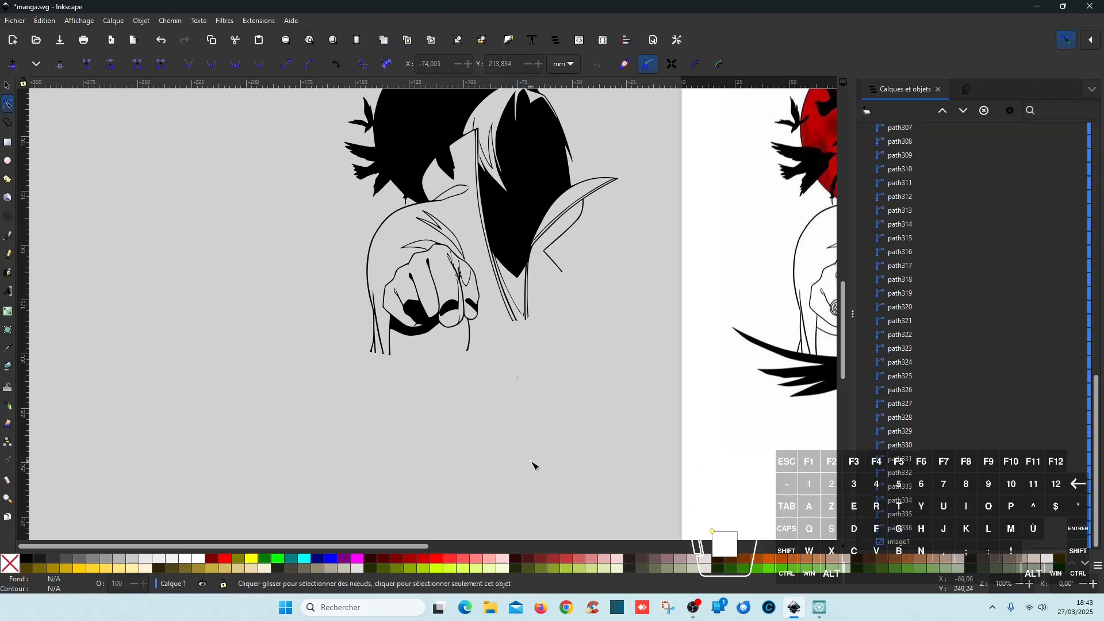
{"action": "scroll", "coordinate": [532, 466], "scroll_direction": "up", "scroll_amount": 6}
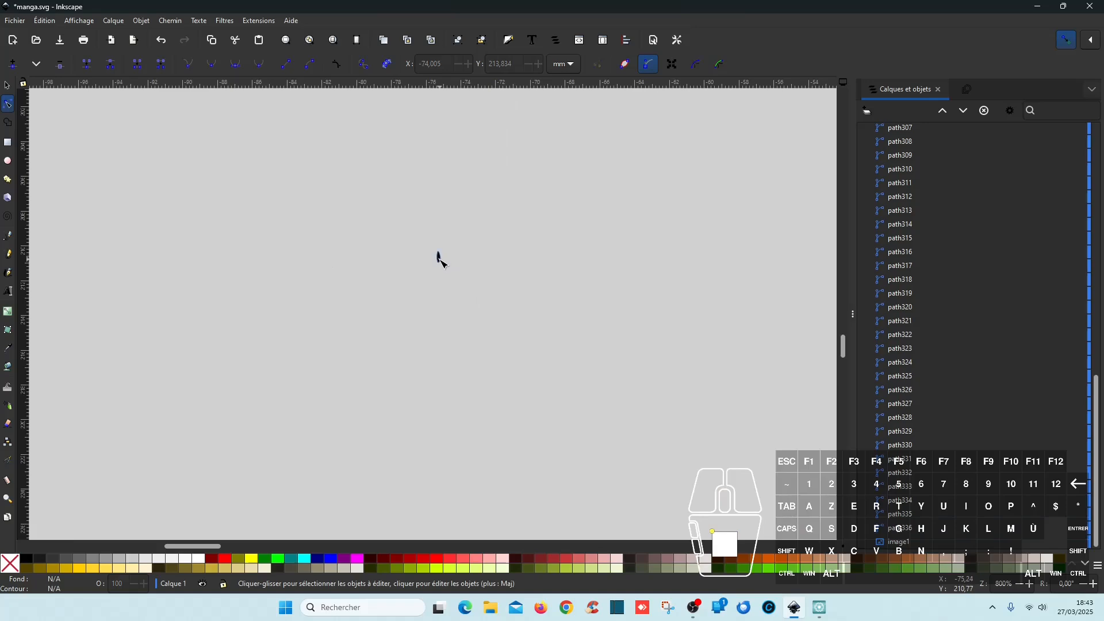
{"action": "left_click", "coordinate": [438, 259]}
{"action": "left_click_drag", "start_coordinate": [418, 218], "coordinate": [486, 303]}
{"action": "key", "text": "Delete"}
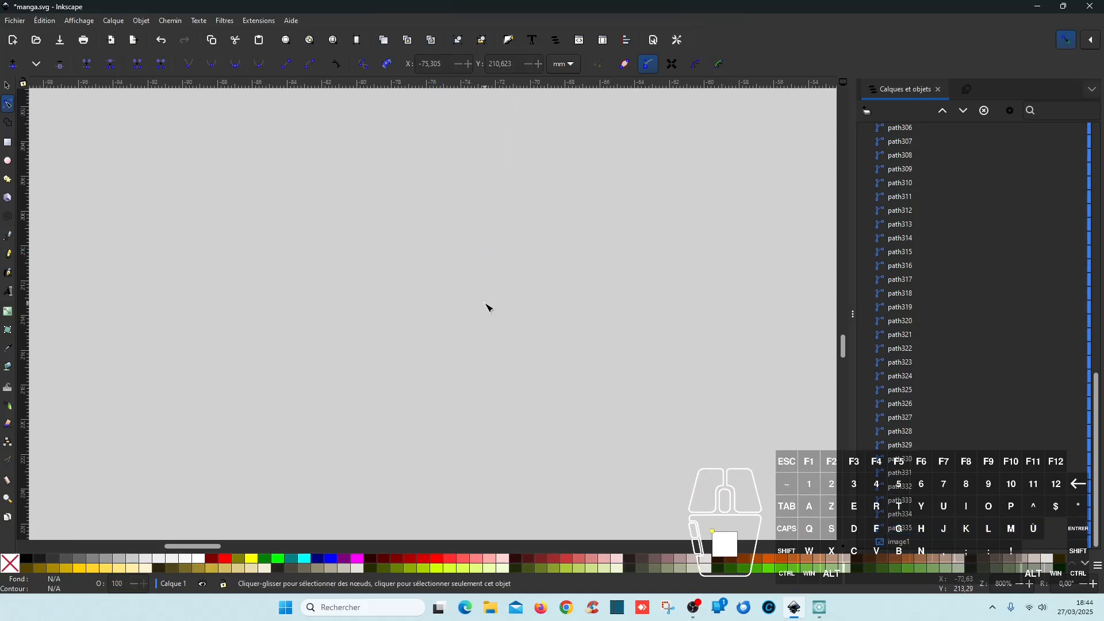
- Examine the divided character pieces by selecting path268, path270 and path271 and checking which parts of the drawing each covers
{"action": "scroll", "coordinate": [500, 310], "scroll_direction": "down", "scroll_amount": 6}
{"action": "scroll", "coordinate": [521, 302], "scroll_direction": "up", "scroll_amount": 8}
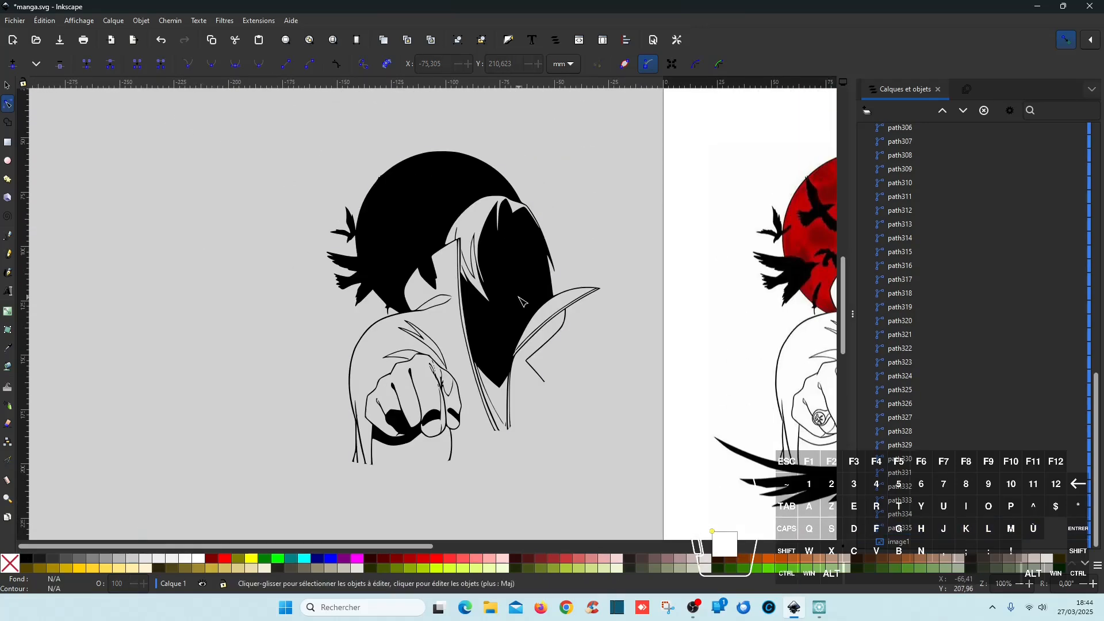
{"action": "scroll", "coordinate": [496, 401], "scroll_direction": "right", "scroll_amount": 8}
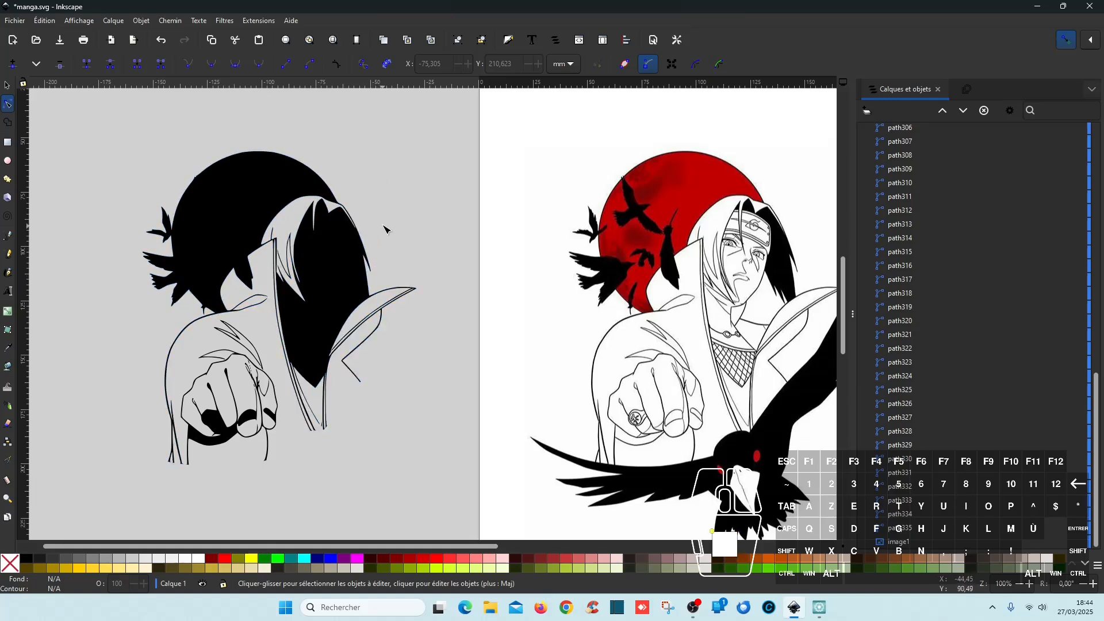
{"action": "left_click_drag", "start_coordinate": [383, 225], "coordinate": [525, 264]}
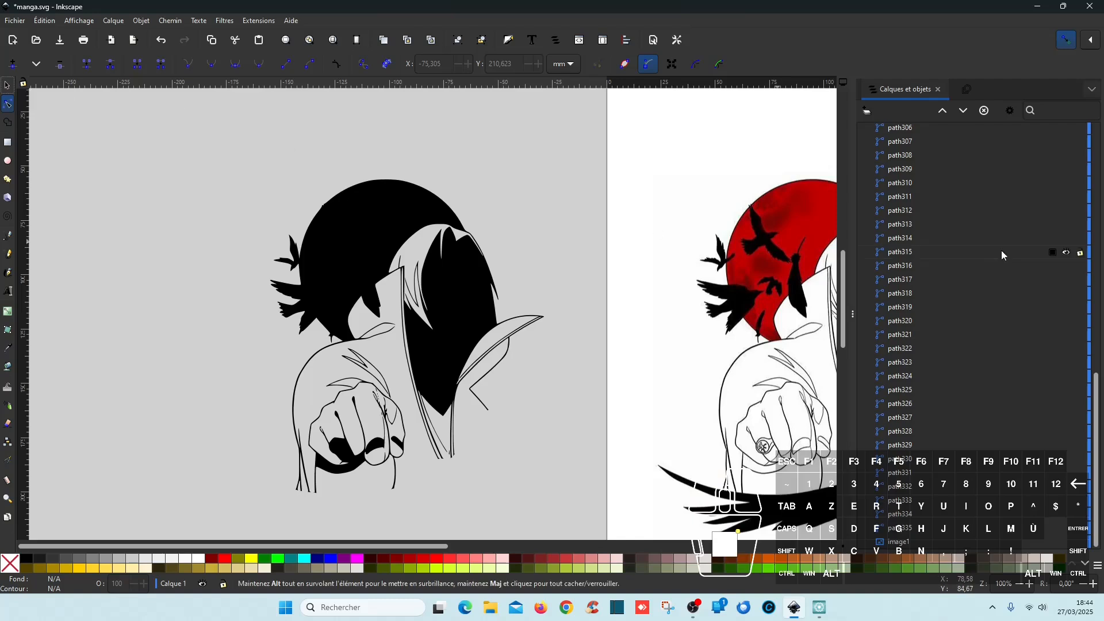
{"action": "scroll", "coordinate": [974, 288], "scroll_direction": "up", "scroll_amount": 10}
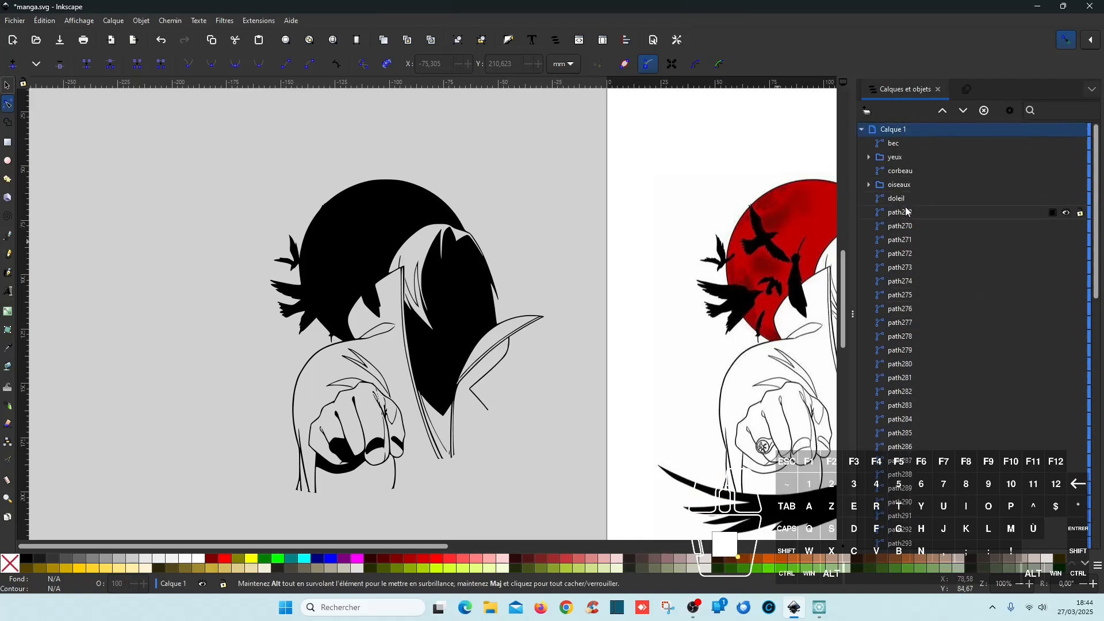
{"action": "left_click", "coordinate": [909, 215]}
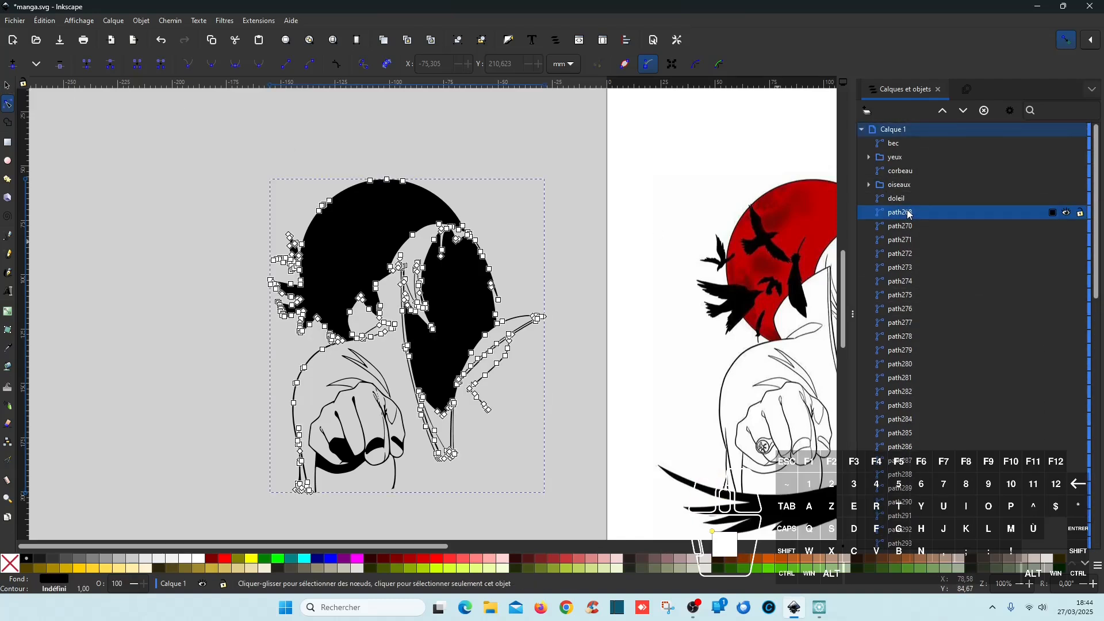
{"action": "left_click", "coordinate": [906, 227]}
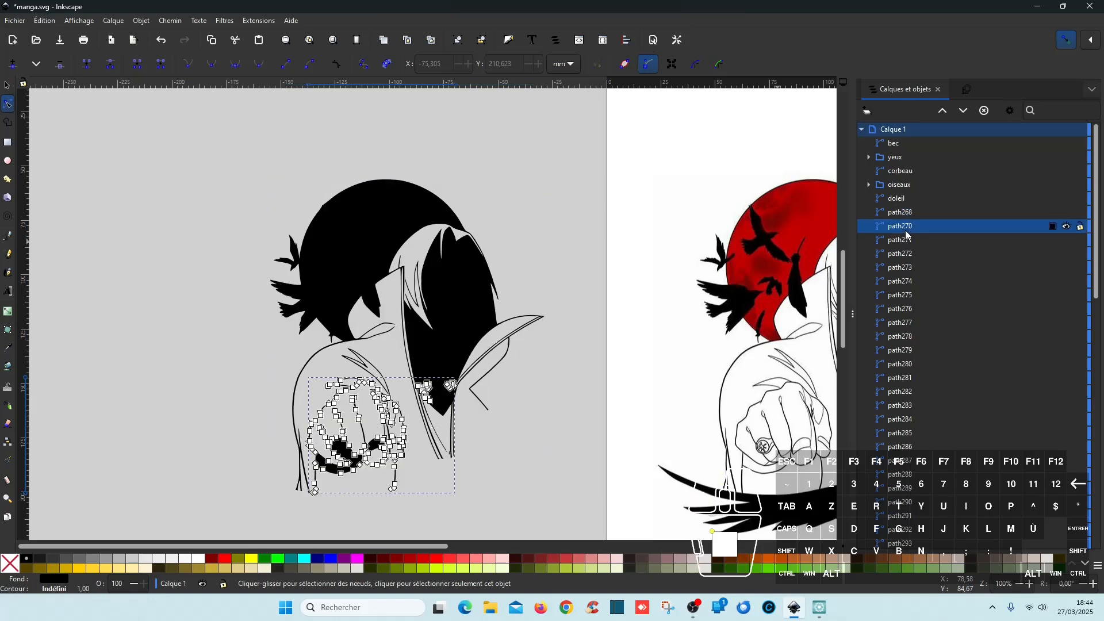
{"action": "left_click", "coordinate": [905, 240]}
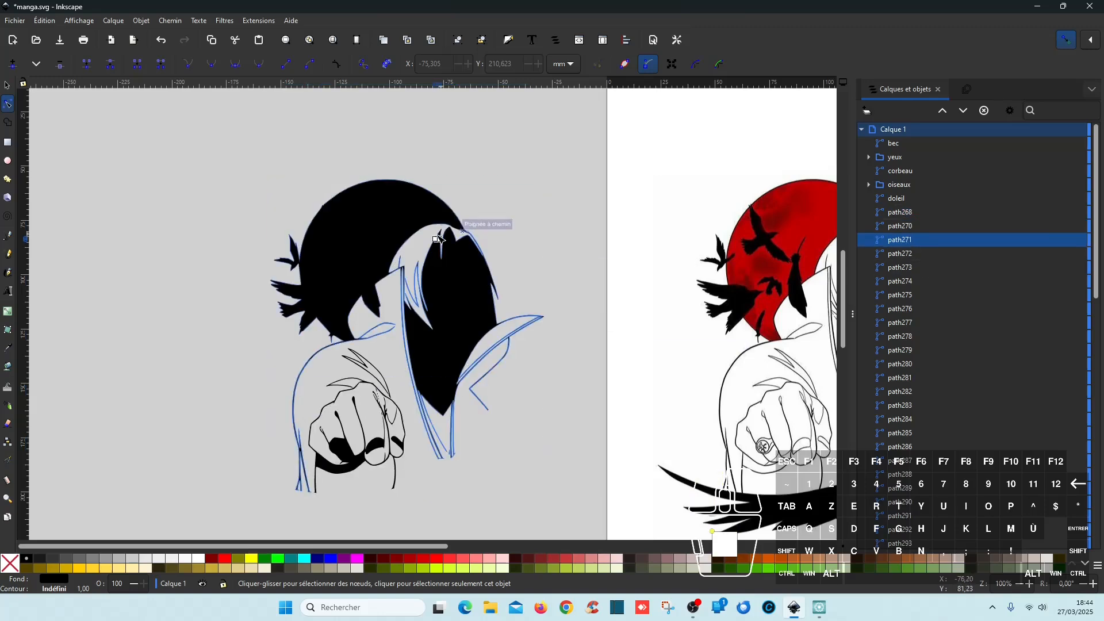
{"action": "scroll", "coordinate": [440, 239], "scroll_direction": "up", "scroll_amount": 1, "text": "ctrl"}
{"action": "scroll", "coordinate": [436, 262], "scroll_direction": "up", "scroll_amount": 6, "text": "ctrl"}
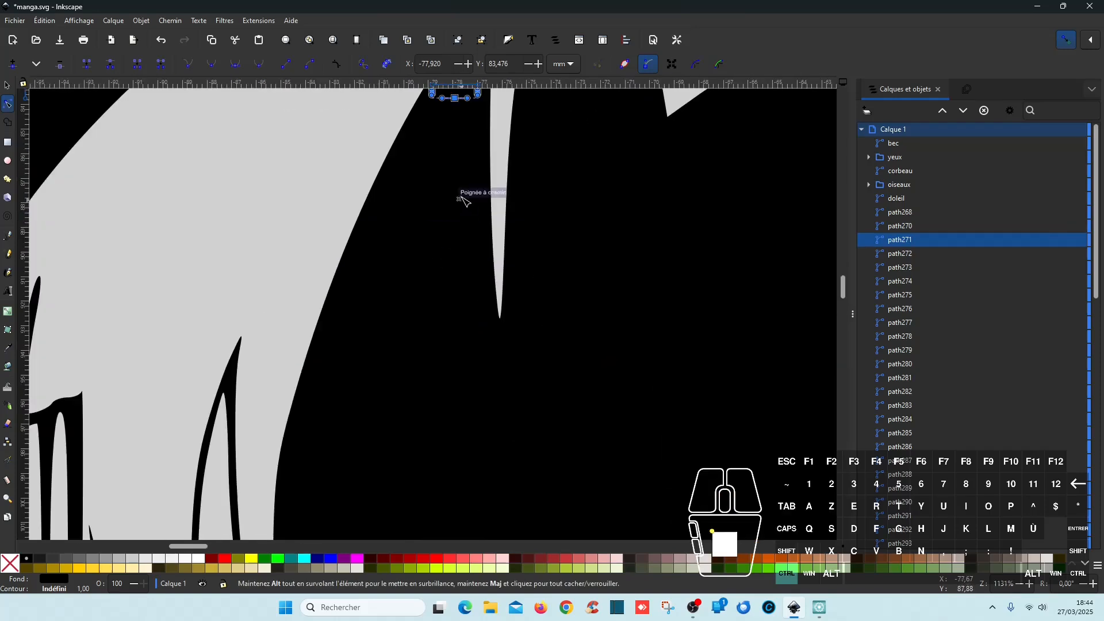
{"action": "scroll", "coordinate": [463, 196], "scroll_direction": "up", "scroll_amount": 4}
{"action": "scroll", "coordinate": [463, 208], "scroll_direction": "down", "scroll_amount": 8, "text": "ctrl"}
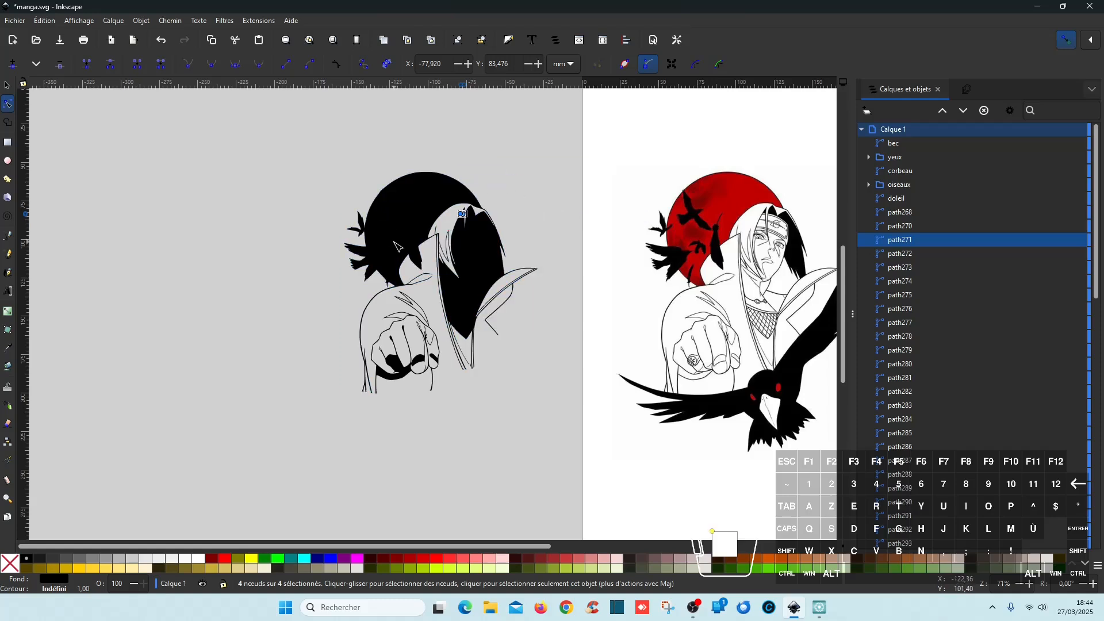
- Select the large piece containing the sun silhouette (path268) and rename it "fond"
{"action": "left_click", "coordinate": [409, 213]}
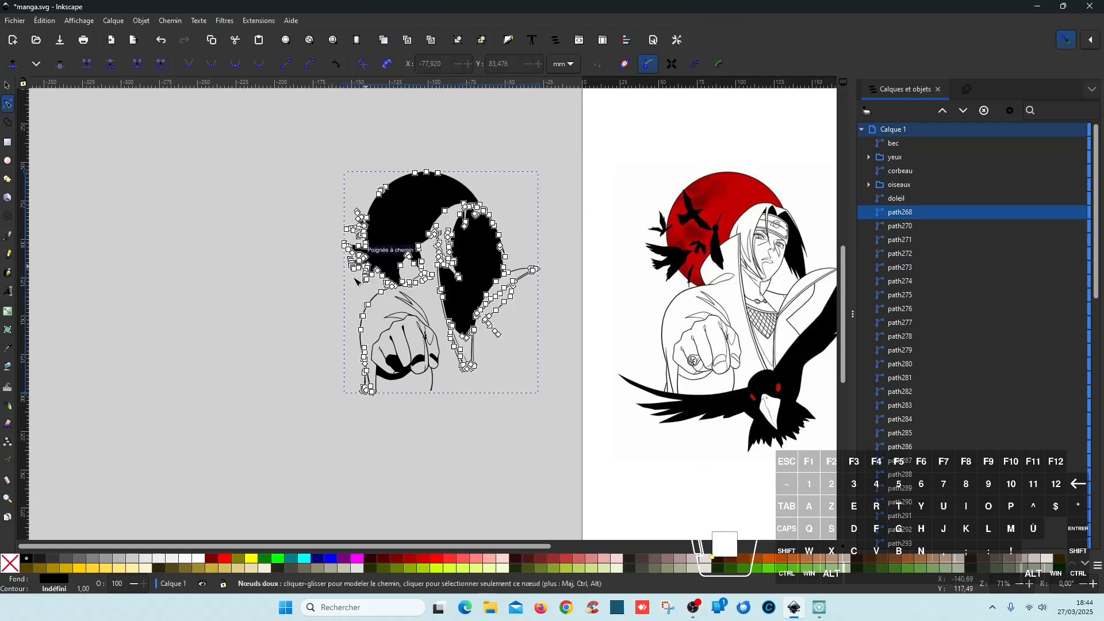
{"action": "double_click", "coordinate": [931, 213]}
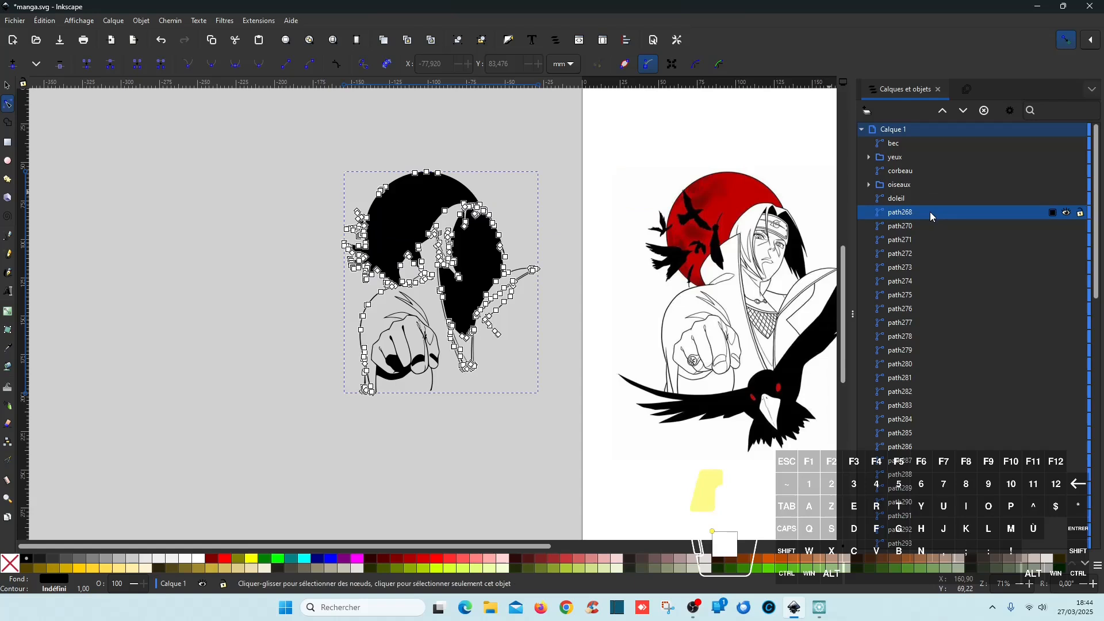
{"action": "type", "text": "fond"}
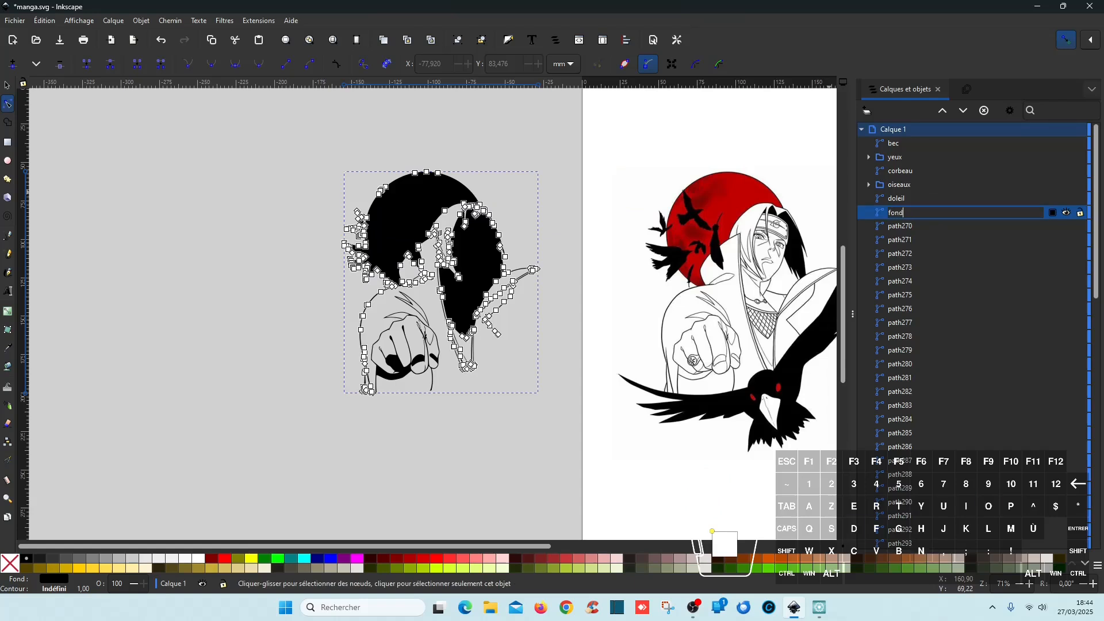
{"action": "key", "text": "Return"}
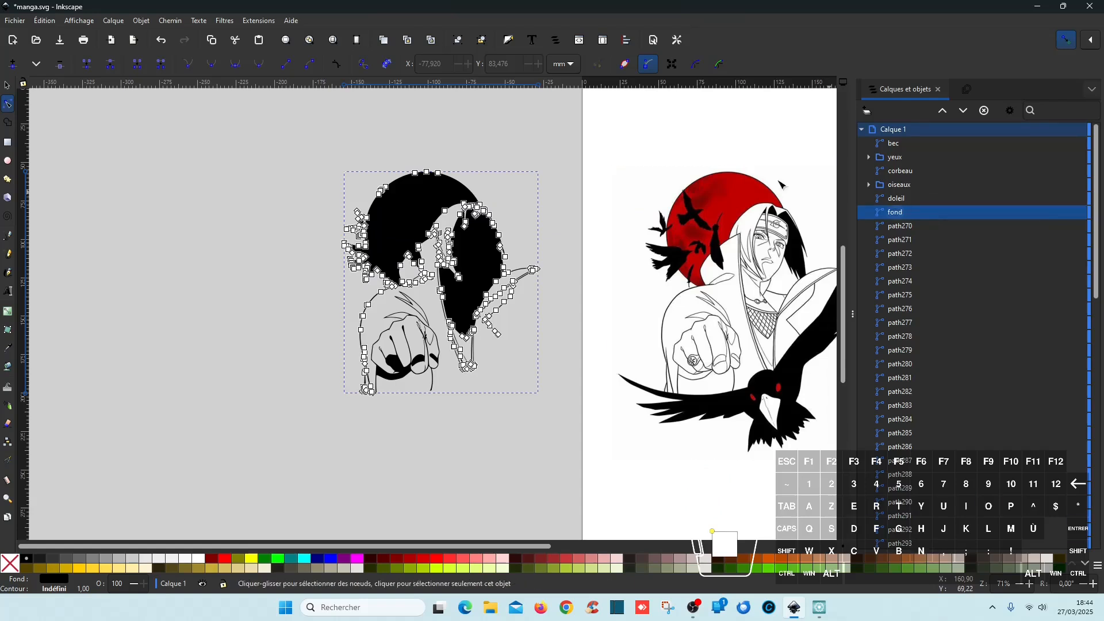
- Start a straight-segment Pen outline along the shoulder line where the base of the black sun silhouette touches it
{"action": "left_click", "coordinate": [8, 238]}
{"action": "scroll", "coordinate": [402, 285], "scroll_direction": "up", "scroll_amount": 7}
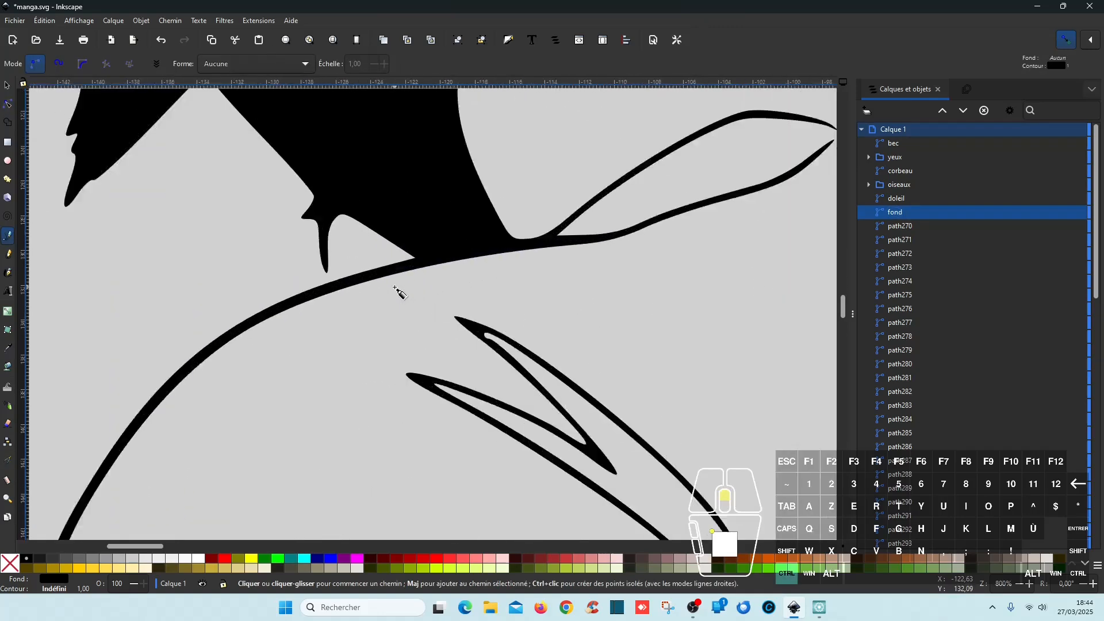
{"action": "scroll", "coordinate": [397, 288], "scroll_direction": "up", "scroll_amount": 1}
{"action": "left_click", "coordinate": [424, 245]}
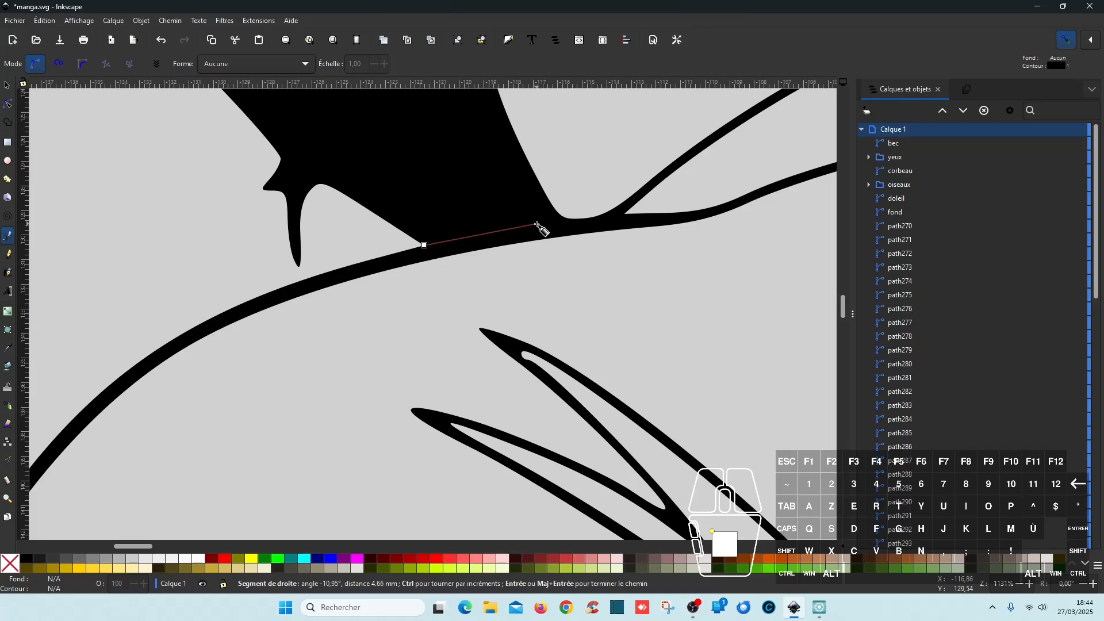
{"action": "scroll", "coordinate": [540, 228], "scroll_direction": "down", "scroll_amount": 8}
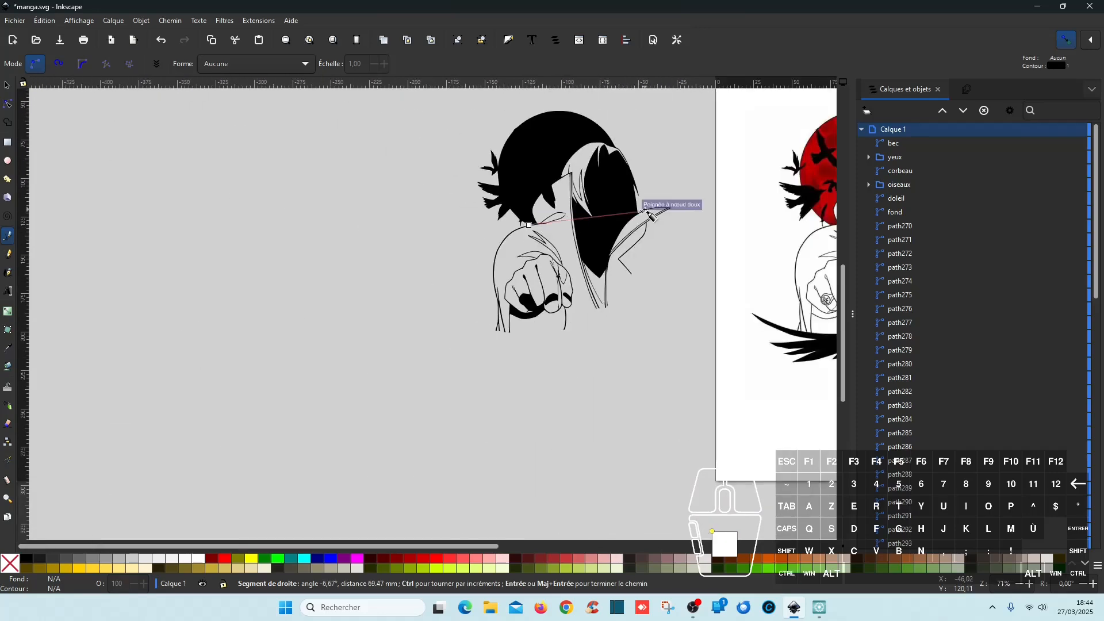
{"action": "scroll", "coordinate": [650, 216], "scroll_direction": "right", "scroll_amount": 6}
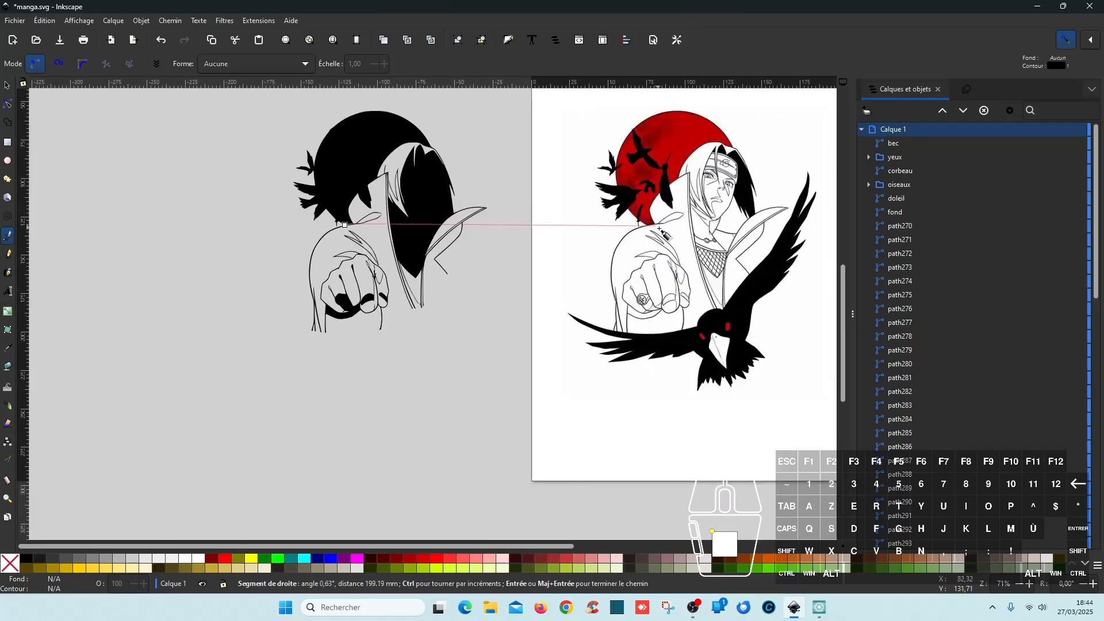
{"action": "scroll", "coordinate": [662, 231], "scroll_direction": "up", "scroll_amount": 5}
{"action": "scroll", "coordinate": [661, 231], "scroll_direction": "down", "scroll_amount": 5}
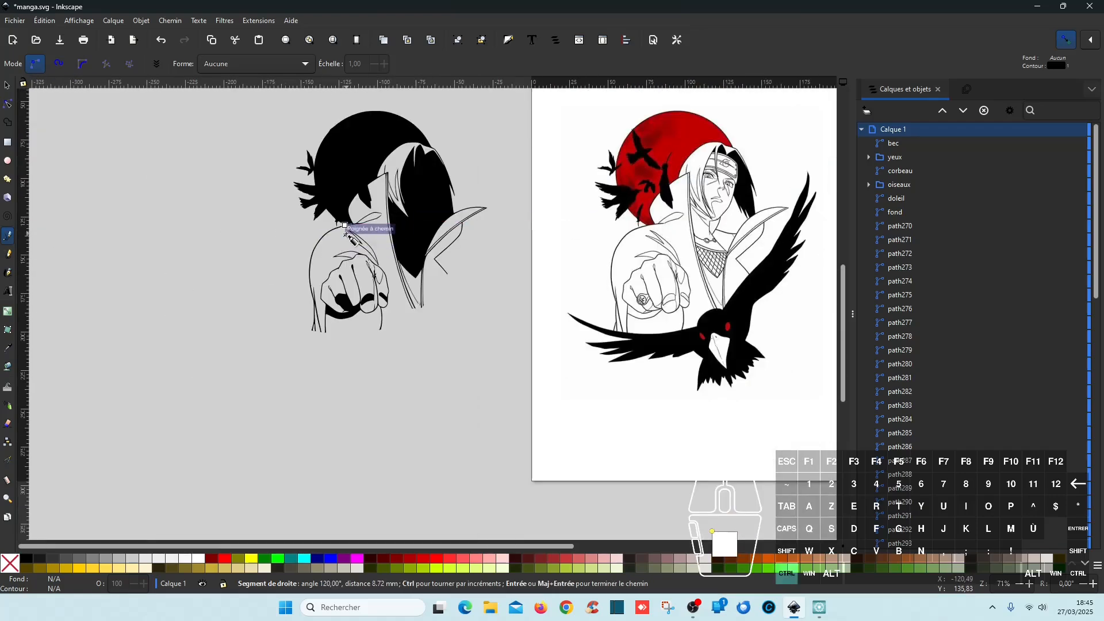
{"action": "scroll", "coordinate": [319, 243], "scroll_direction": "up", "scroll_amount": 7}
{"action": "scroll", "coordinate": [413, 138], "scroll_direction": "up", "scroll_amount": 8}
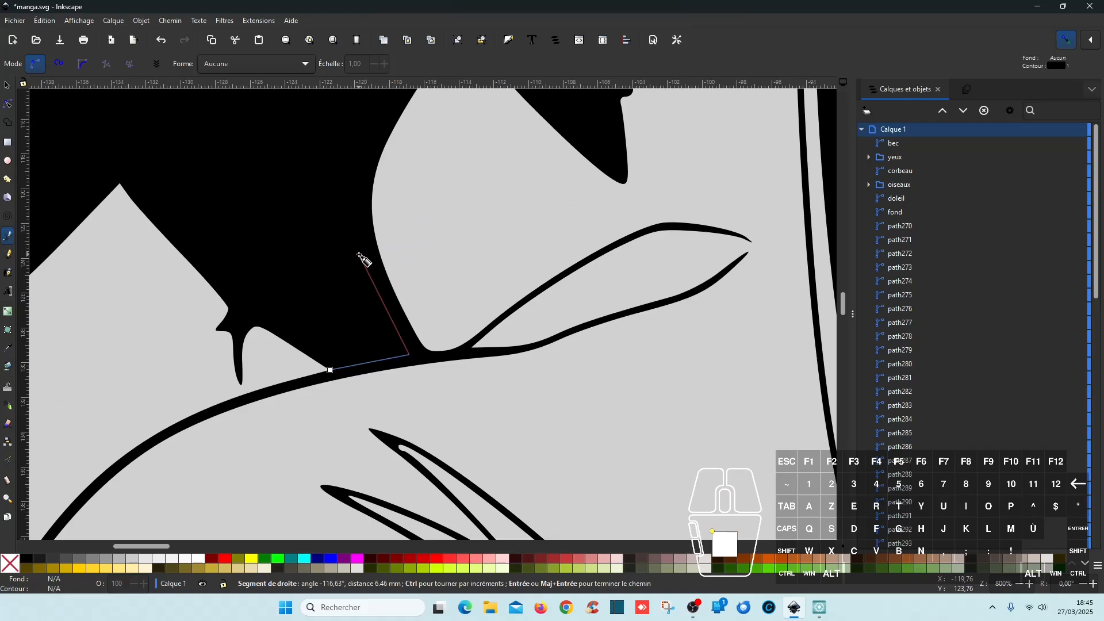
- Extend the Pen outline up across the light gap to just above its pointed tip inside the black silhouette
{"action": "scroll", "coordinate": [374, 256], "scroll_direction": "down", "scroll_amount": 2}
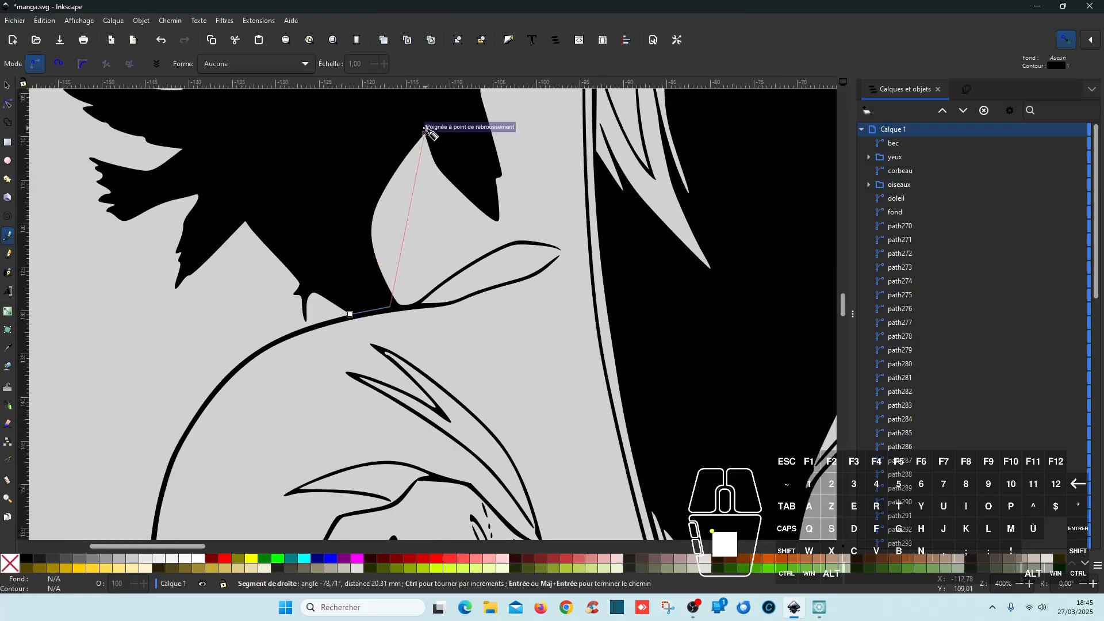
{"action": "scroll", "coordinate": [421, 138], "scroll_direction": "up", "scroll_amount": 4}
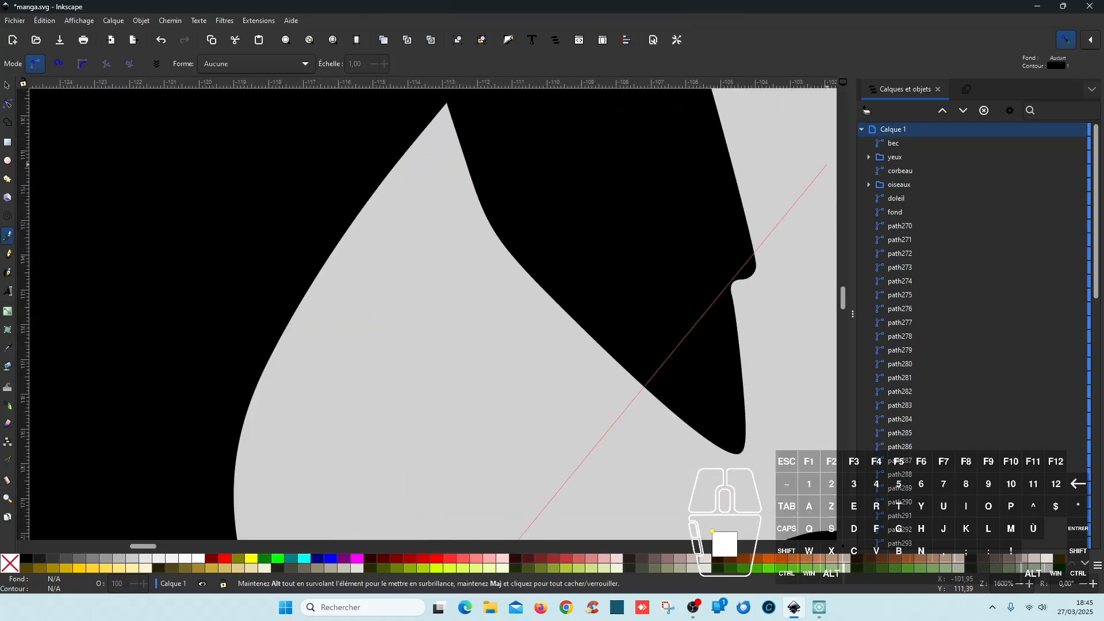
{"action": "scroll", "coordinate": [416, 206], "scroll_direction": "down", "scroll_amount": 4}
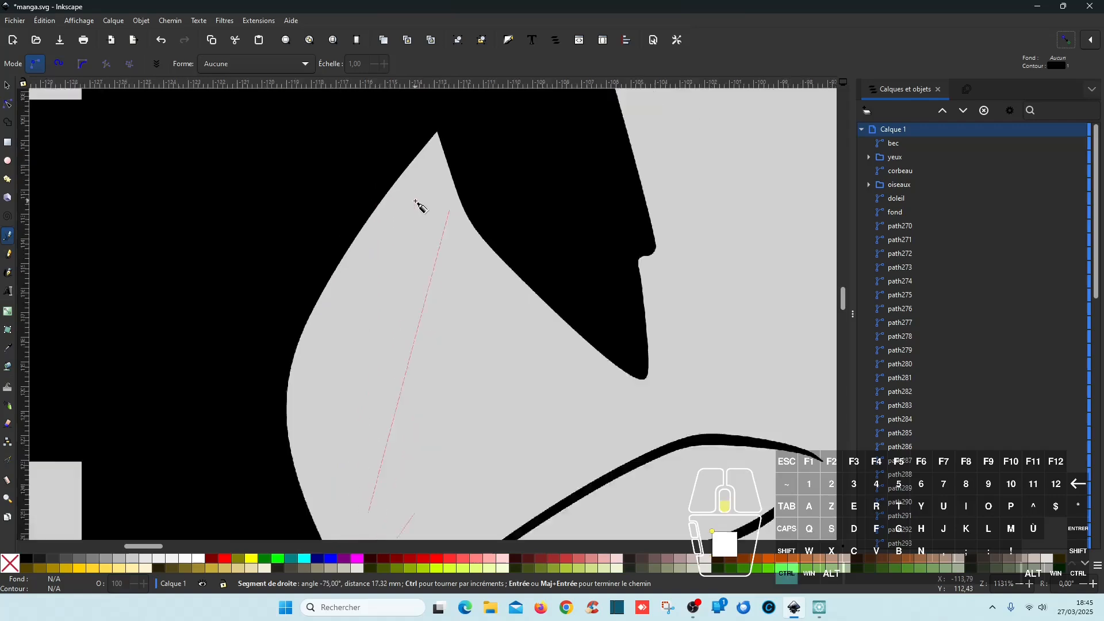
{"action": "scroll", "coordinate": [415, 207], "scroll_direction": "up", "scroll_amount": 4}
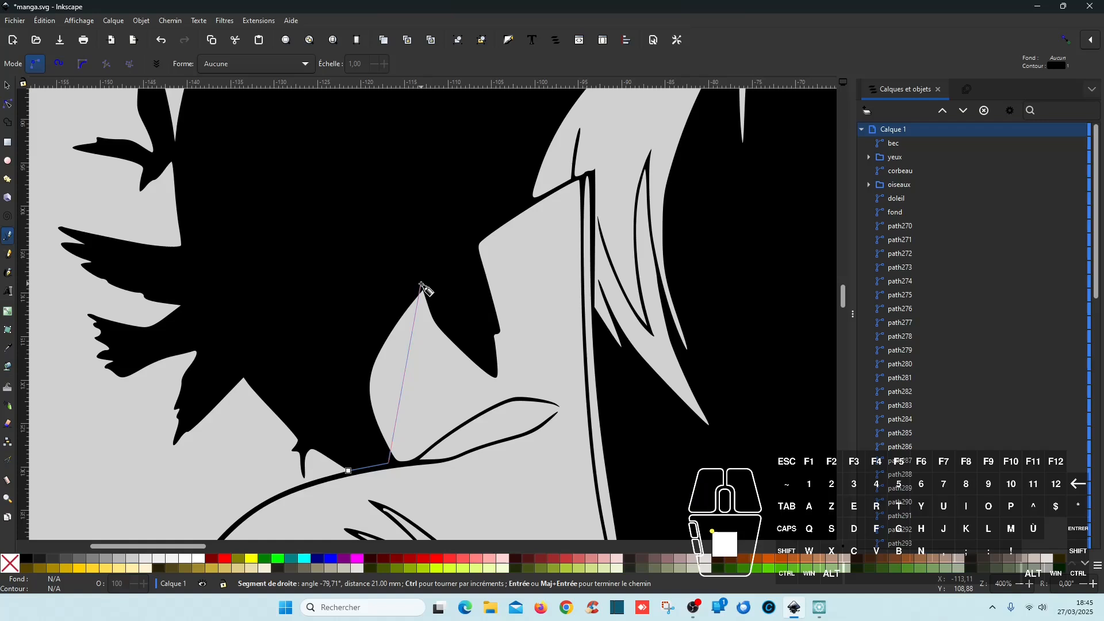
{"action": "left_click", "coordinate": [422, 285]}
- Continue the Pen outline along the collar's upper edge and over the crown of the character's hair
{"action": "scroll", "coordinate": [434, 291], "scroll_direction": "up", "scroll_amount": 6}
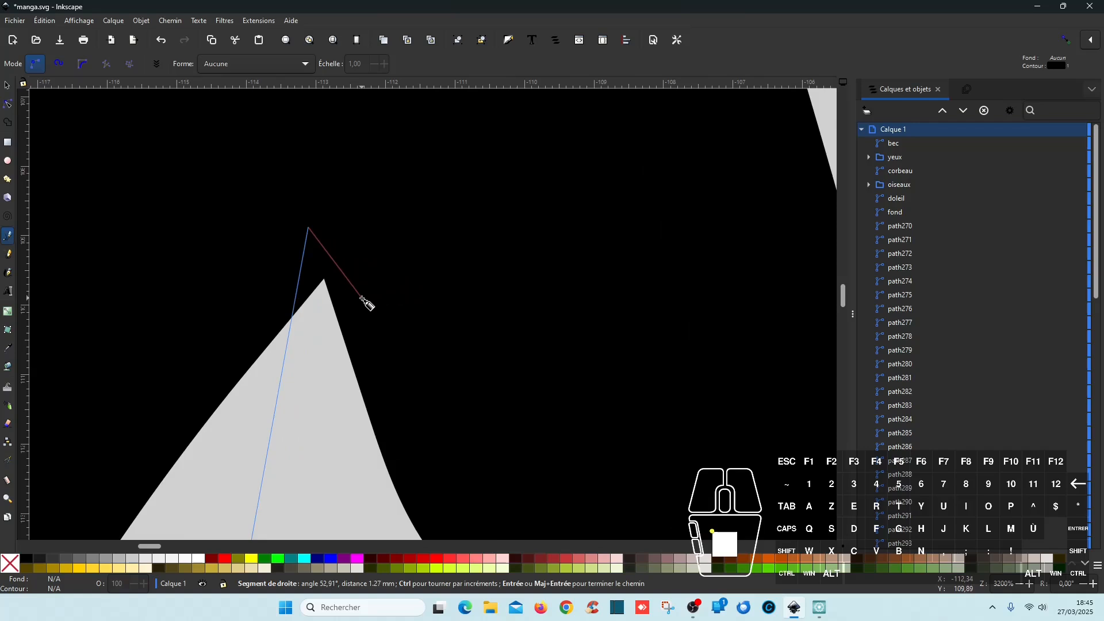
{"action": "scroll", "coordinate": [515, 226], "scroll_direction": "down", "scroll_amount": 4}
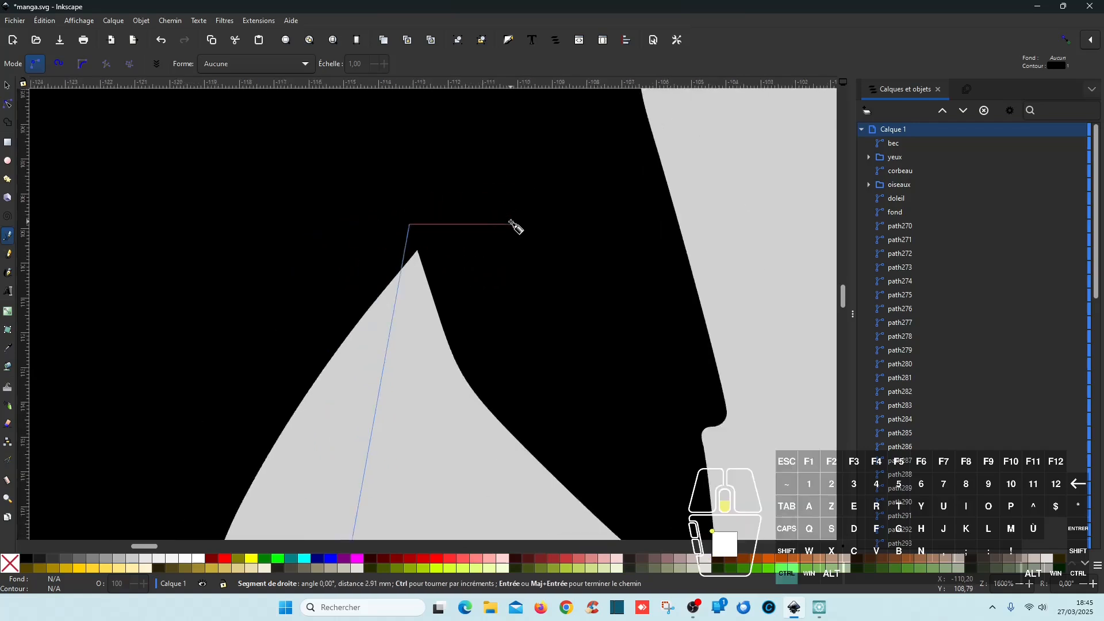
{"action": "left_click_drag", "start_coordinate": [520, 220], "coordinate": [460, 362]}
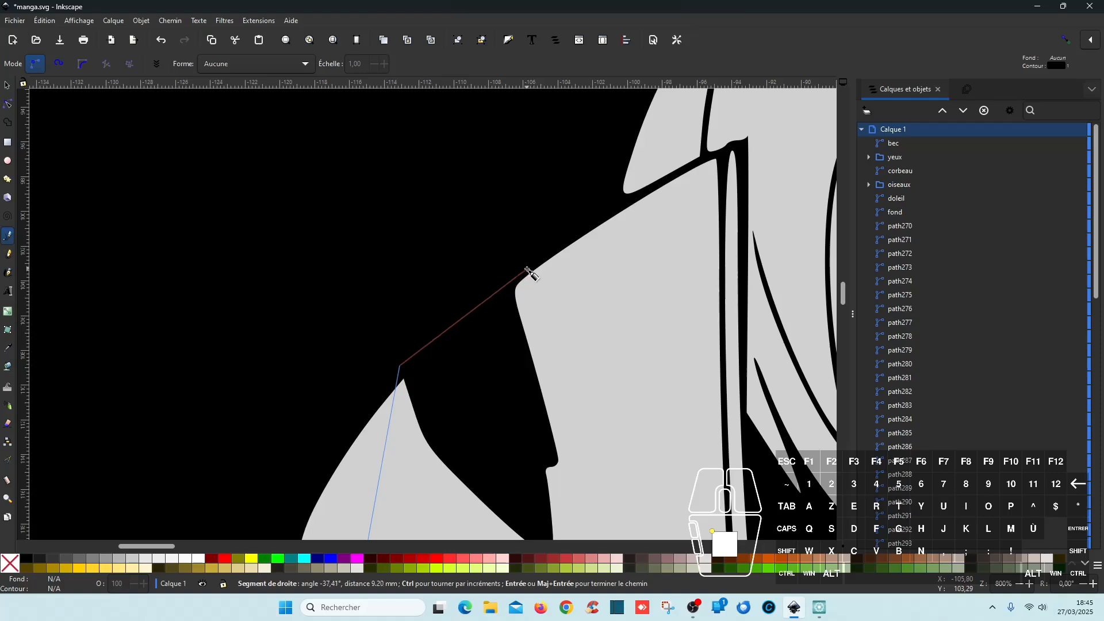
{"action": "left_click", "coordinate": [527, 268]}
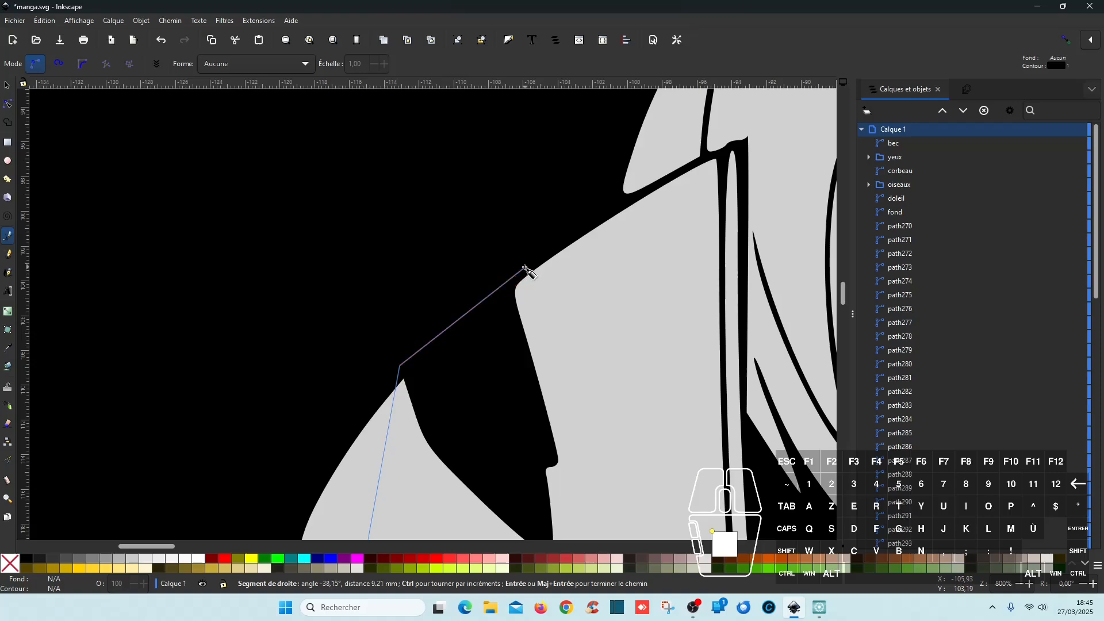
{"action": "left_click", "coordinate": [607, 202]}
{"action": "scroll", "coordinate": [608, 204], "scroll_direction": "down", "scroll_amount": 4}
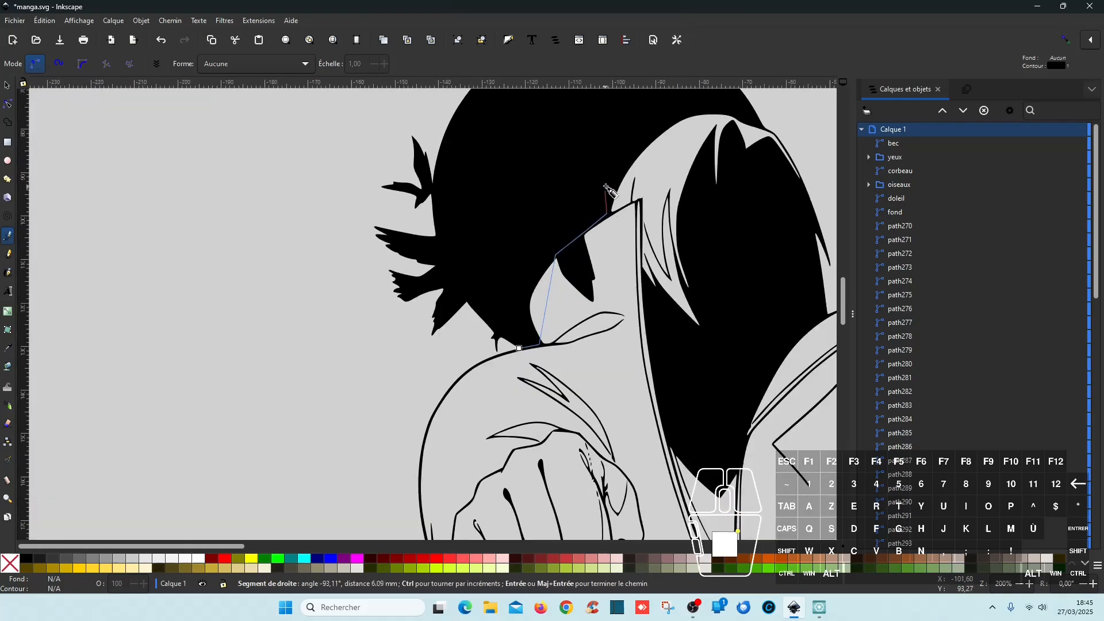
{"action": "left_click", "coordinate": [693, 113]}
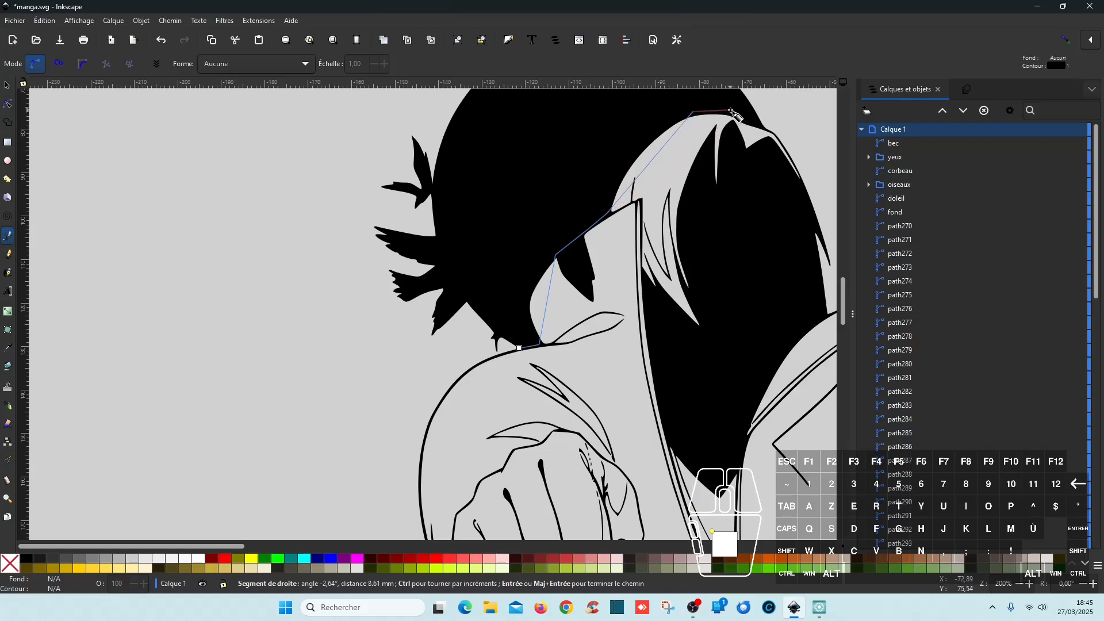
{"action": "left_click", "coordinate": [732, 111]}
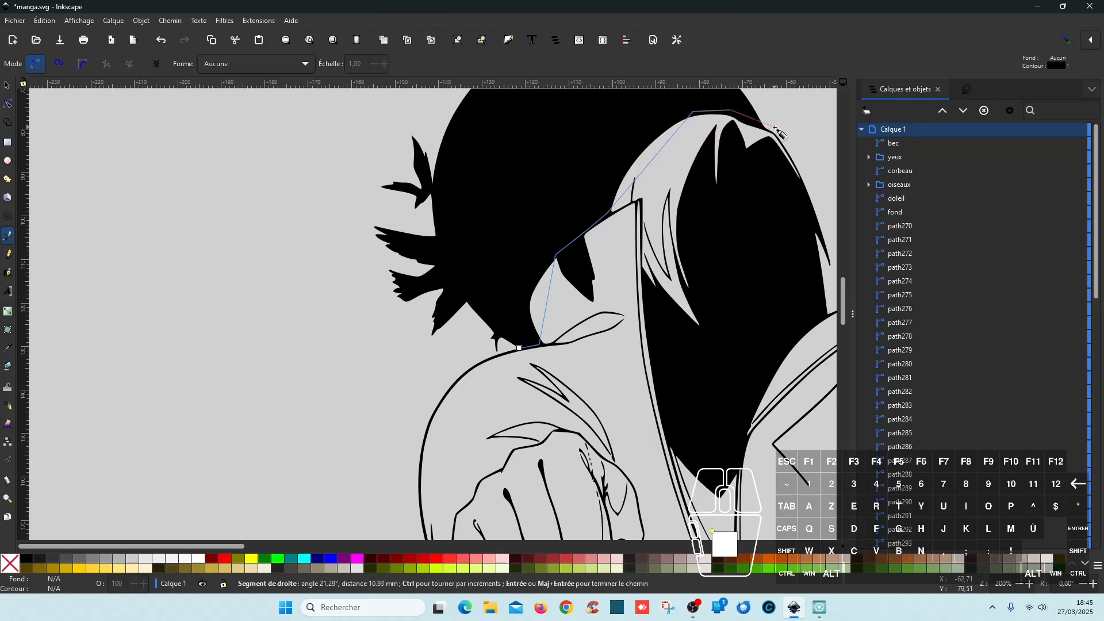
- Carry the Pen outline from the crown widely around the sun and birds silhouette, back down towards the shoulder
{"action": "scroll", "coordinate": [783, 131], "scroll_direction": "down", "scroll_amount": 2}
{"action": "scroll", "coordinate": [780, 122], "scroll_direction": "up", "scroll_amount": 5}
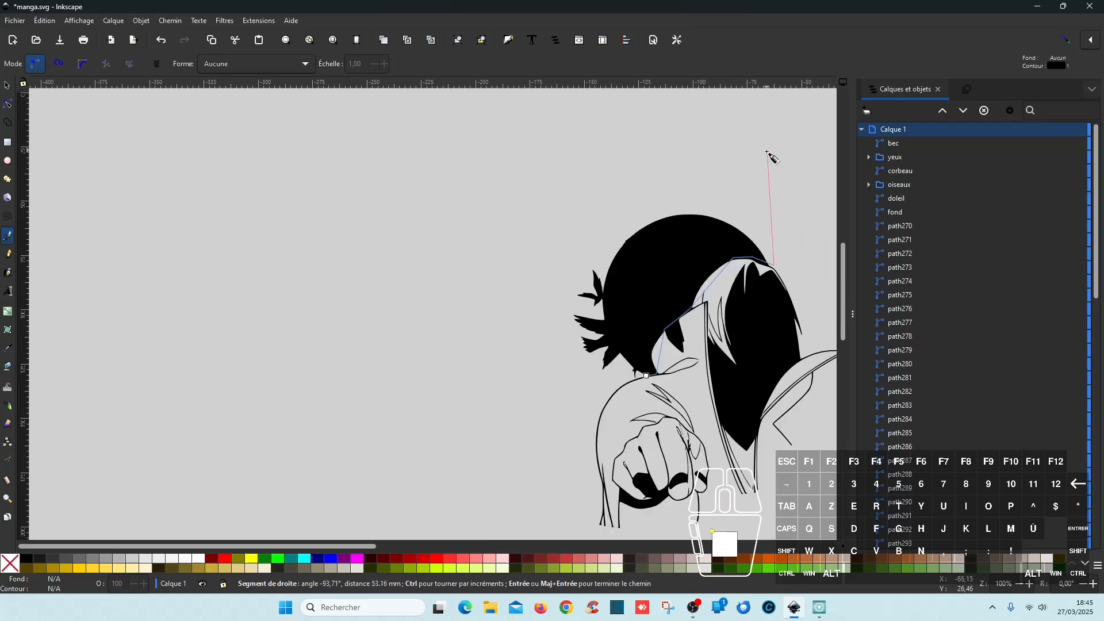
{"action": "left_click", "coordinate": [766, 152]}
{"action": "left_click", "coordinate": [458, 229]}
{"action": "left_click", "coordinate": [456, 368]}
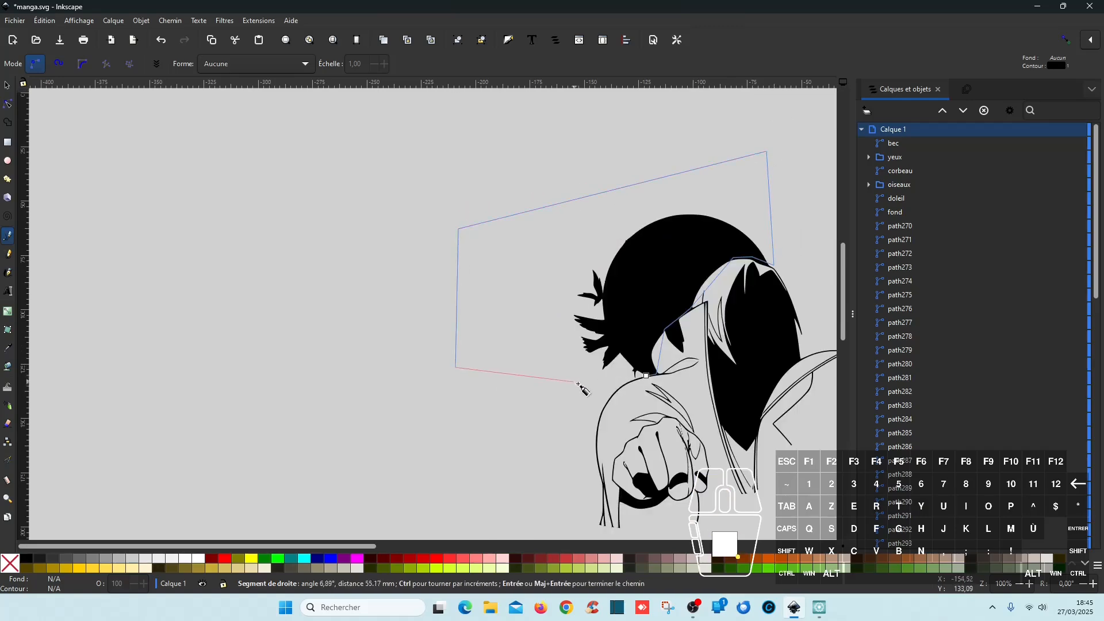
{"action": "left_click", "coordinate": [611, 383]}
- Bring the Pen outline between the lowest bird tail and the shoulder line, and close it on its starting node
{"action": "scroll", "coordinate": [650, 381], "scroll_direction": "up", "scroll_amount": 5}
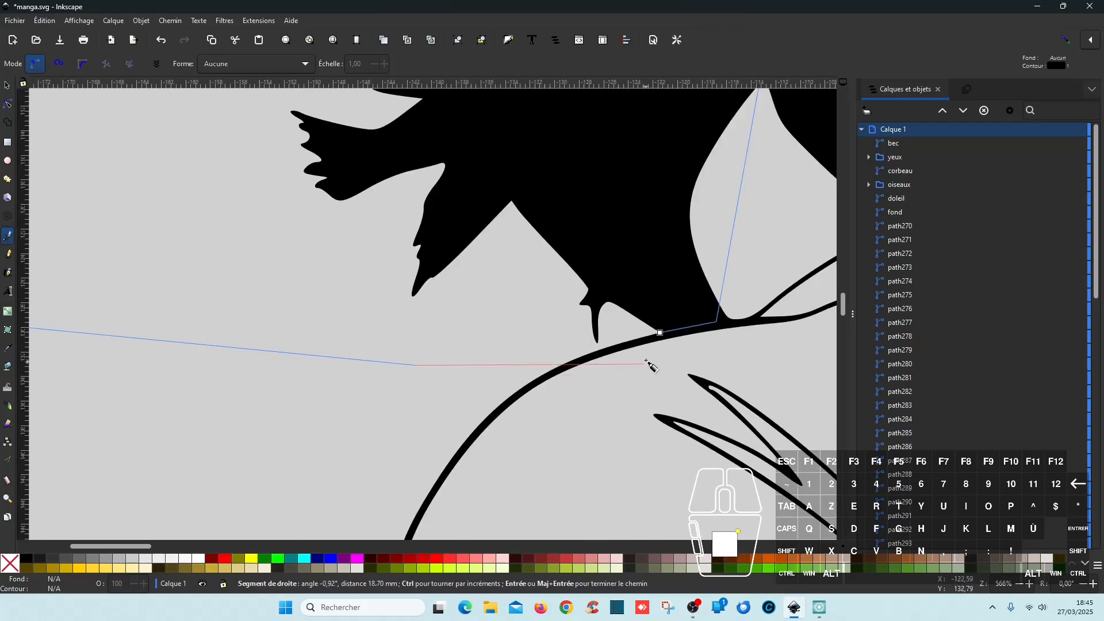
{"action": "left_click", "coordinate": [577, 349]}
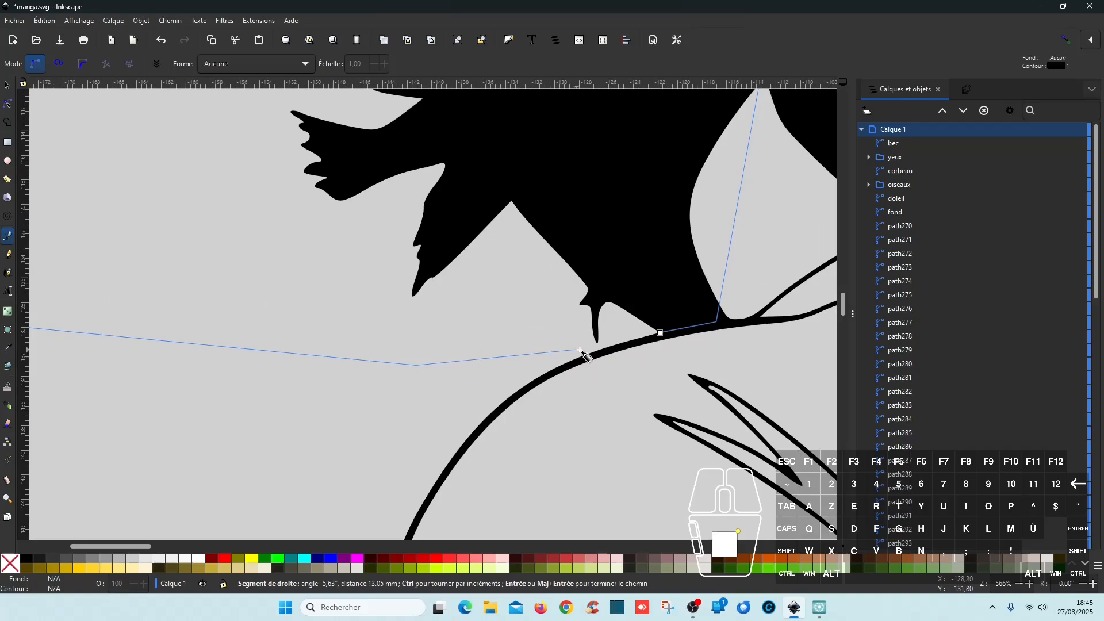
{"action": "left_click", "coordinate": [629, 332]}
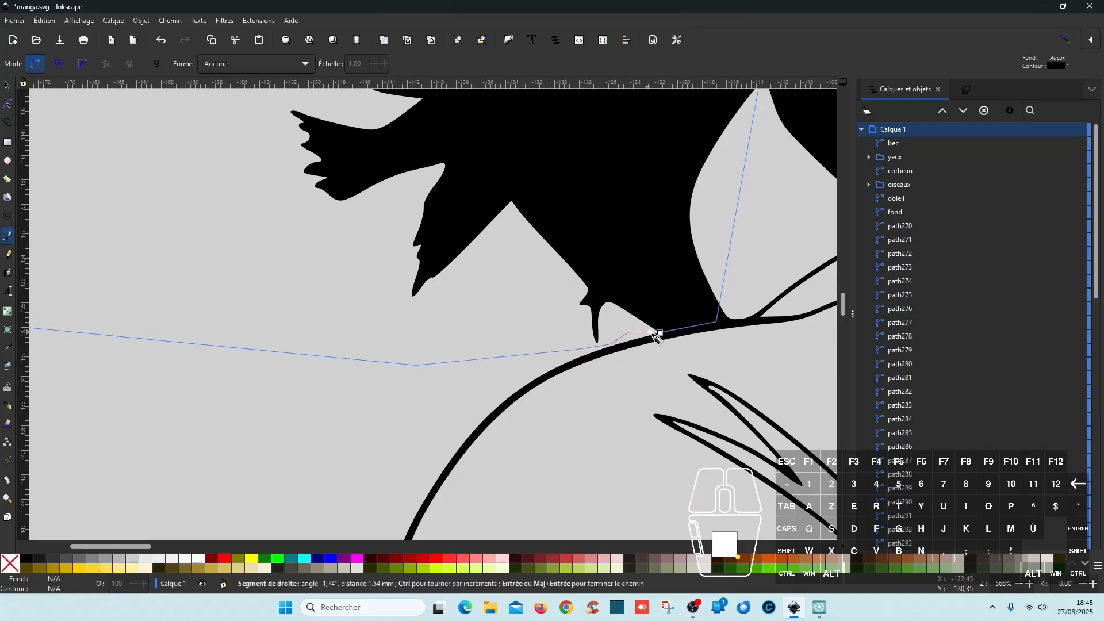
{"action": "left_click", "coordinate": [660, 333]}
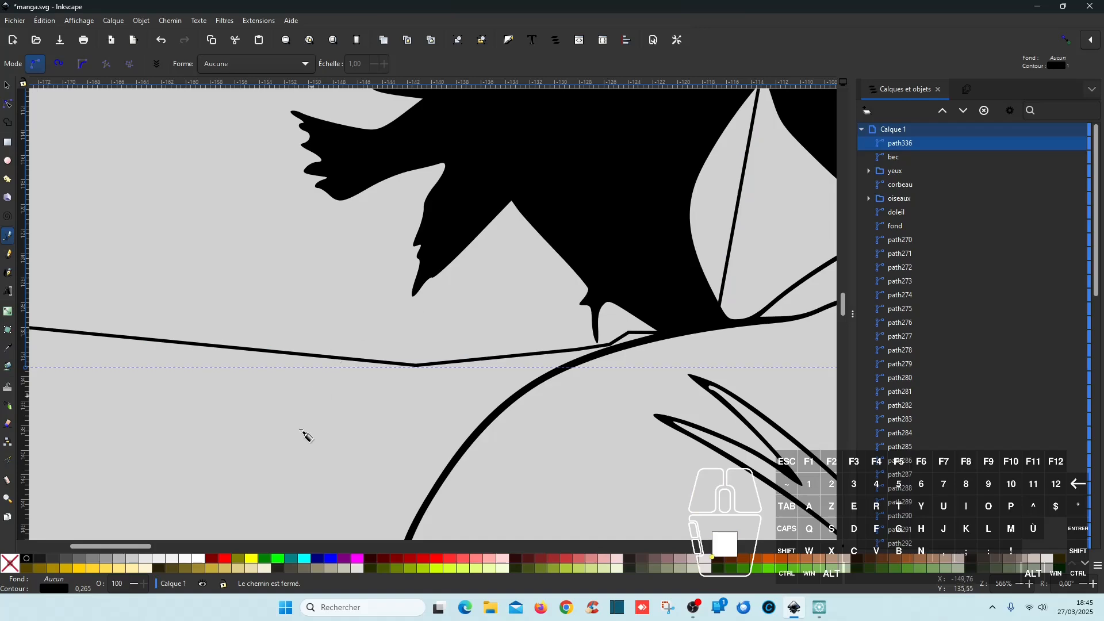
- Set the closed outline's stroke width to 0.1 mm and its stroke colour to red (#FF0000)
{"action": "right_click", "coordinate": [85, 589]}
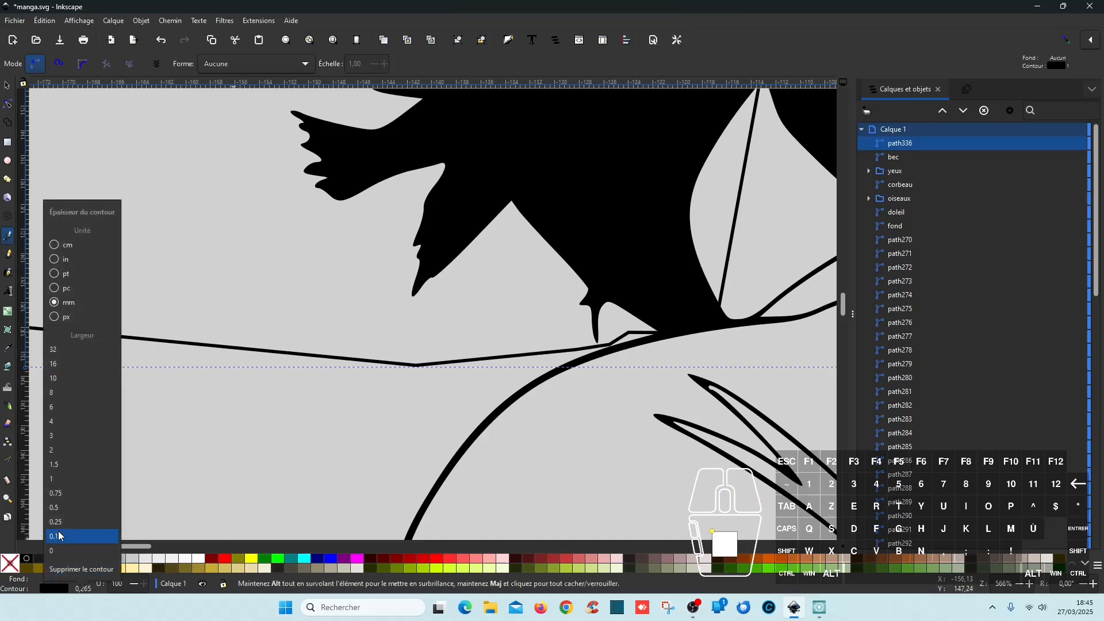
{"action": "left_click", "coordinate": [60, 537]}
{"action": "left_click", "coordinate": [225, 558], "text": "shift"}
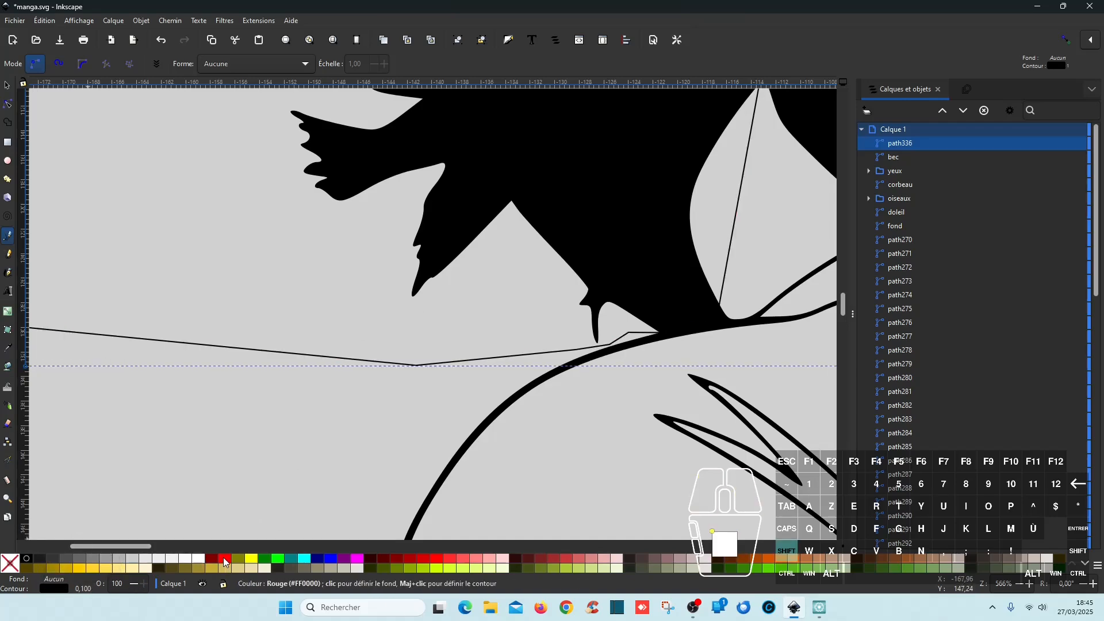
{"action": "scroll", "coordinate": [419, 318], "scroll_direction": "down", "scroll_amount": 5}
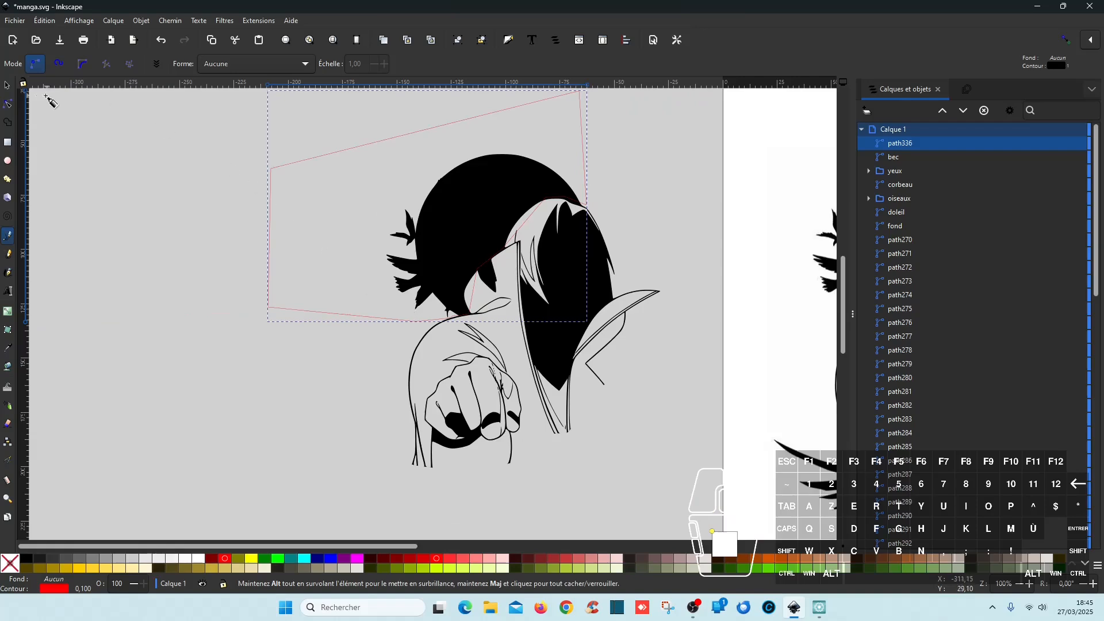
- Bend the red outline's straight segments to follow the light gap above the shoulder and the back of the hair
{"action": "left_click", "coordinate": [7, 86]}
{"action": "scroll", "coordinate": [541, 307], "scroll_direction": "up", "scroll_amount": 4}
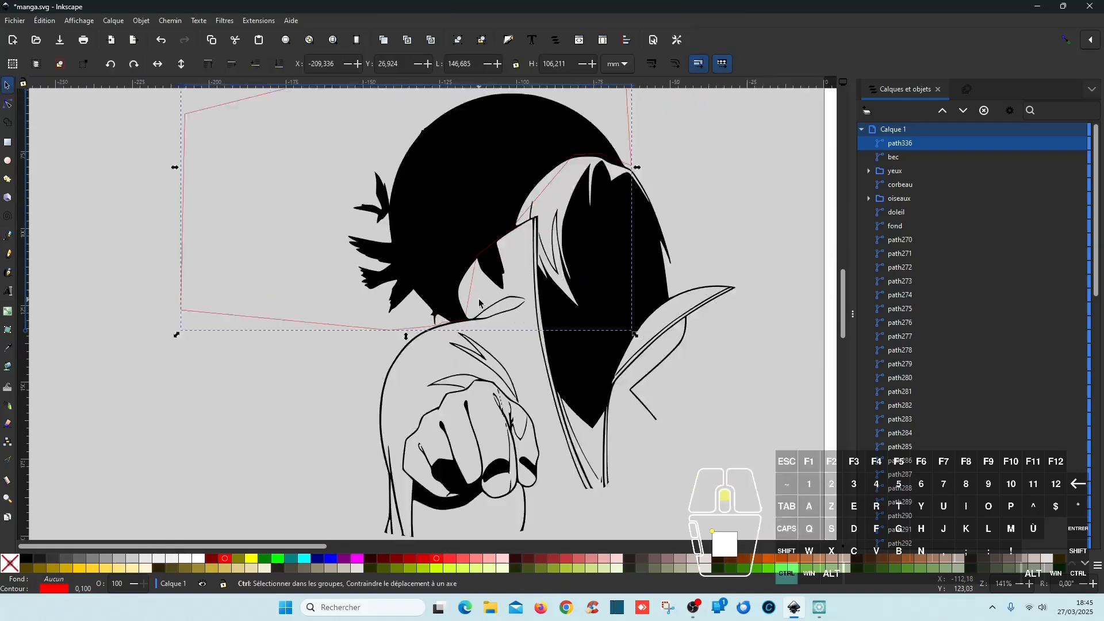
{"action": "left_click", "coordinate": [8, 104]}
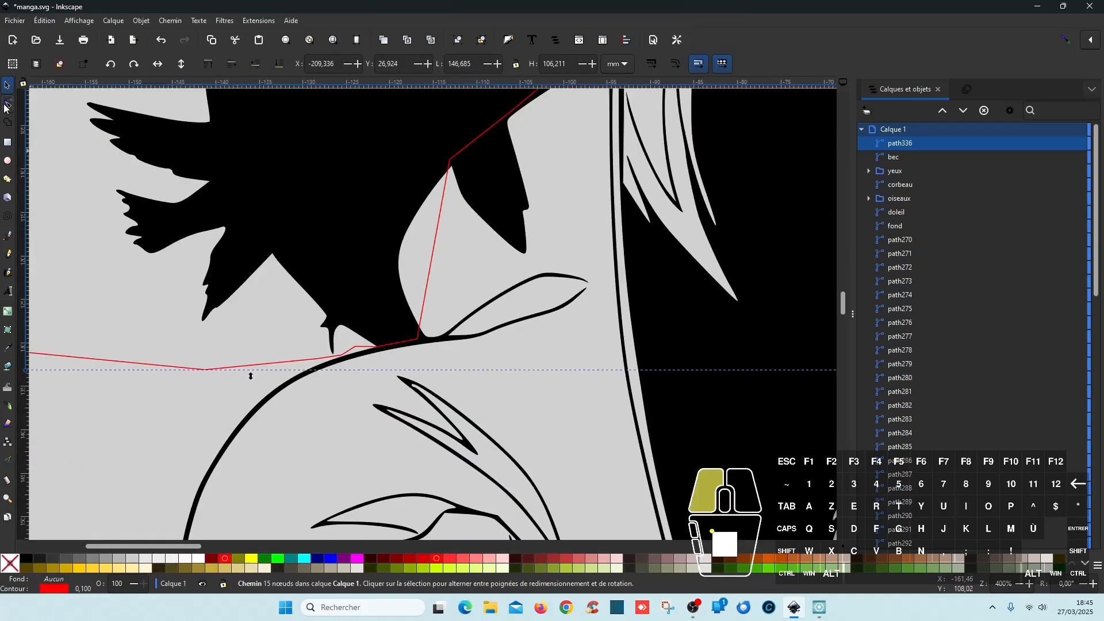
{"action": "left_click_drag", "start_coordinate": [439, 254], "coordinate": [393, 249]}
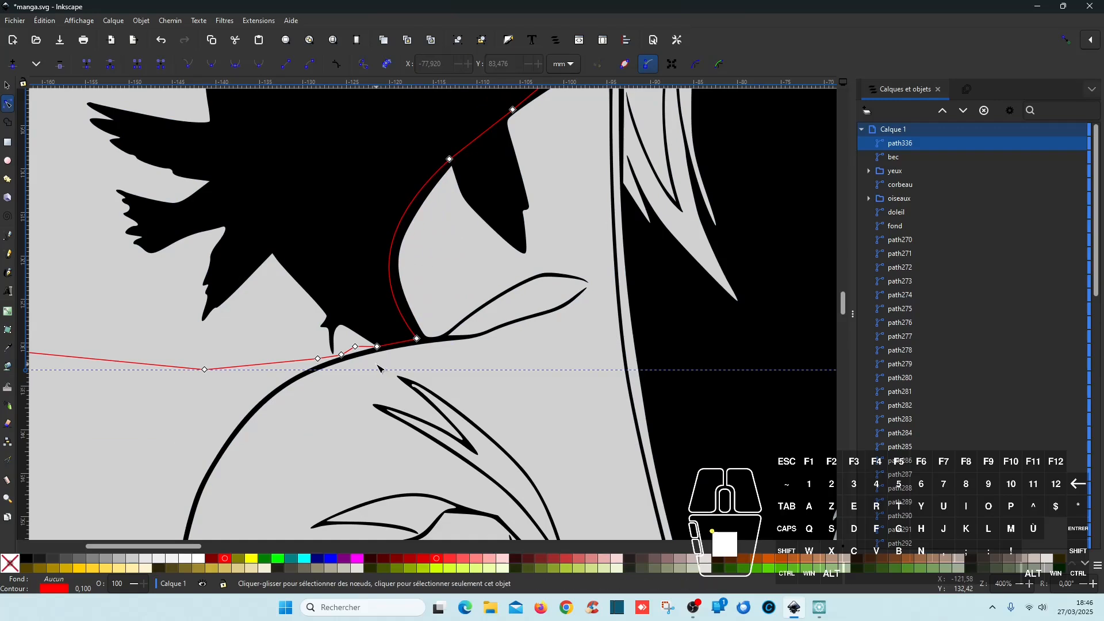
{"action": "left_click_drag", "start_coordinate": [446, 351], "coordinate": [460, 394]}
{"action": "scroll", "coordinate": [517, 310], "scroll_direction": "up", "scroll_amount": 8}
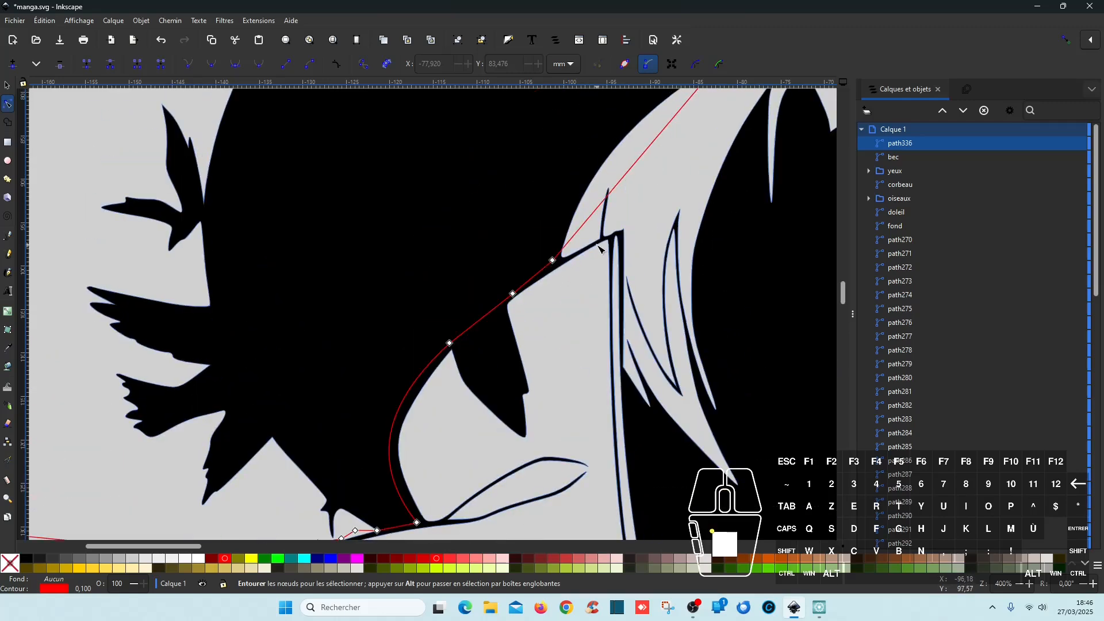
{"action": "left_click_drag", "start_coordinate": [648, 152], "coordinate": [613, 141]}
{"action": "scroll", "coordinate": [639, 219], "scroll_direction": "up", "scroll_amount": 2}
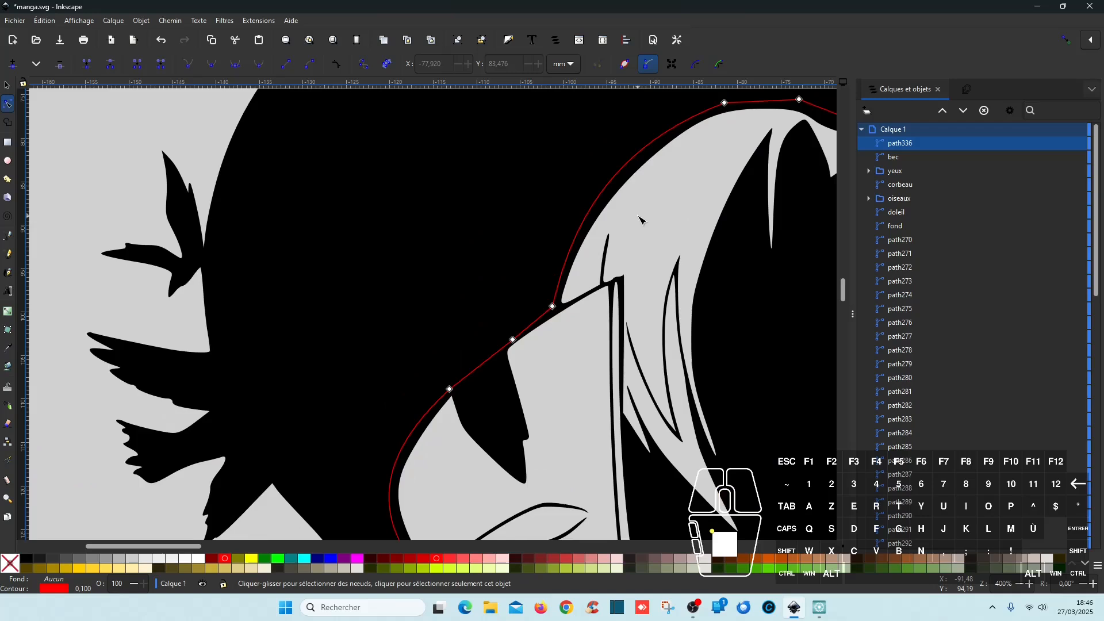
{"action": "scroll", "coordinate": [639, 219], "scroll_direction": "up", "scroll_amount": 4}
- Make the outline's two nodes over the hair crown smooth and reposition them just above the hair's edge
{"action": "left_click_drag", "start_coordinate": [702, 267], "coordinate": [378, 348]}
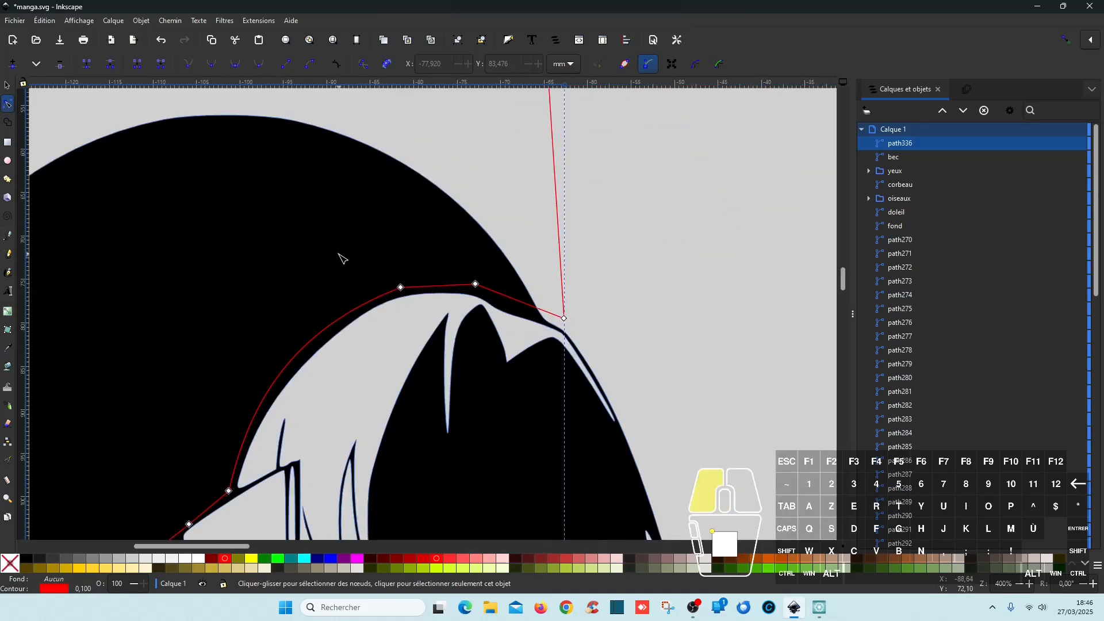
{"action": "left_click_drag", "start_coordinate": [342, 258], "coordinate": [544, 362]}
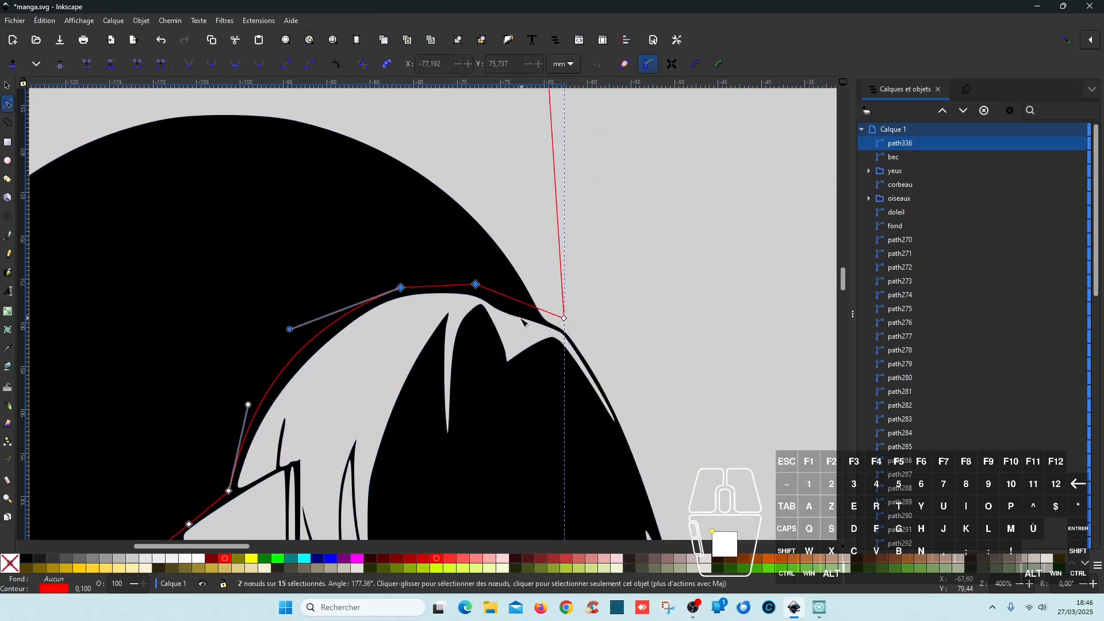
{"action": "left_click", "coordinate": [213, 70]}
{"action": "mouse_move", "coordinate": [485, 293]}
{"action": "left_mouse_down"}
{"action": "mouse_move", "coordinate": [502, 303]}
{"action": "mouse_move", "coordinate": [493, 298]}
{"action": "left_mouse_up"}
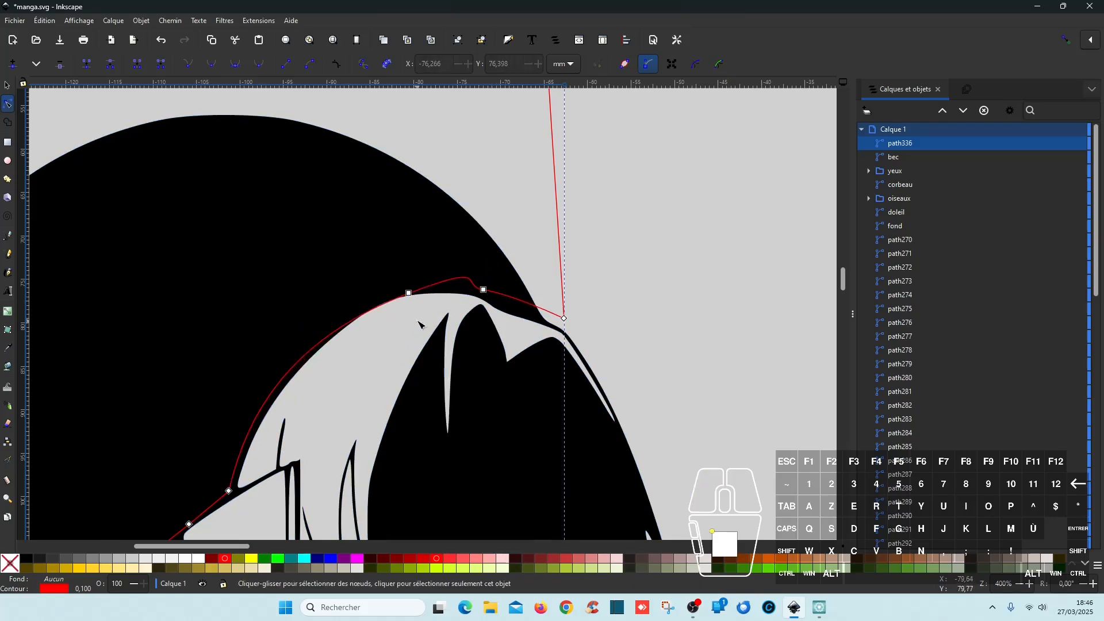
{"action": "left_click_drag", "start_coordinate": [409, 293], "coordinate": [401, 293]}
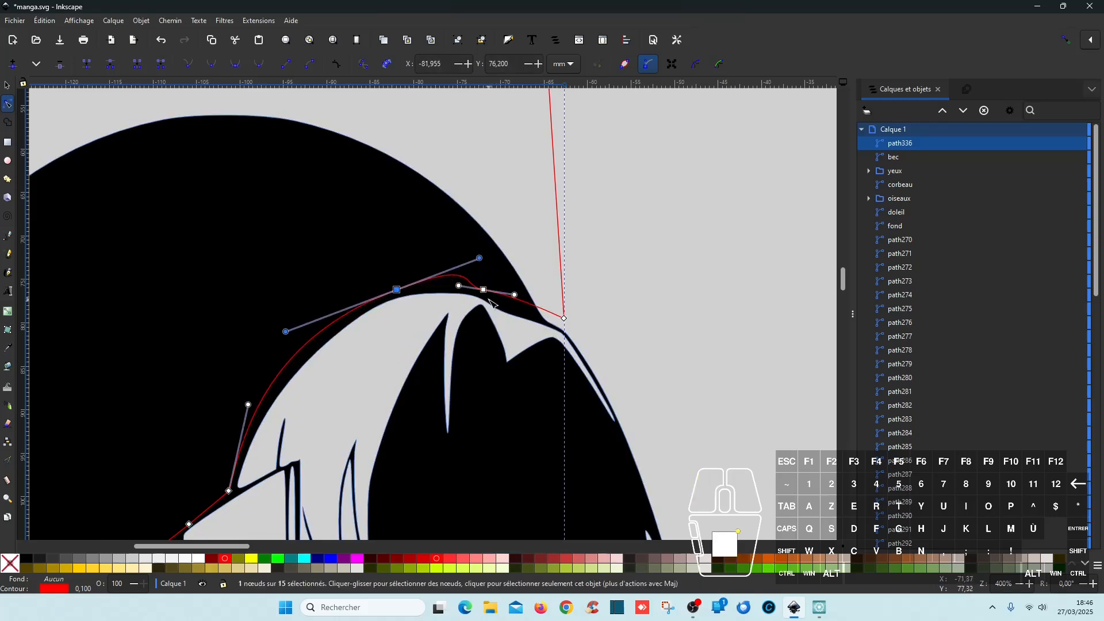
{"action": "left_click_drag", "start_coordinate": [491, 294], "coordinate": [503, 302]}
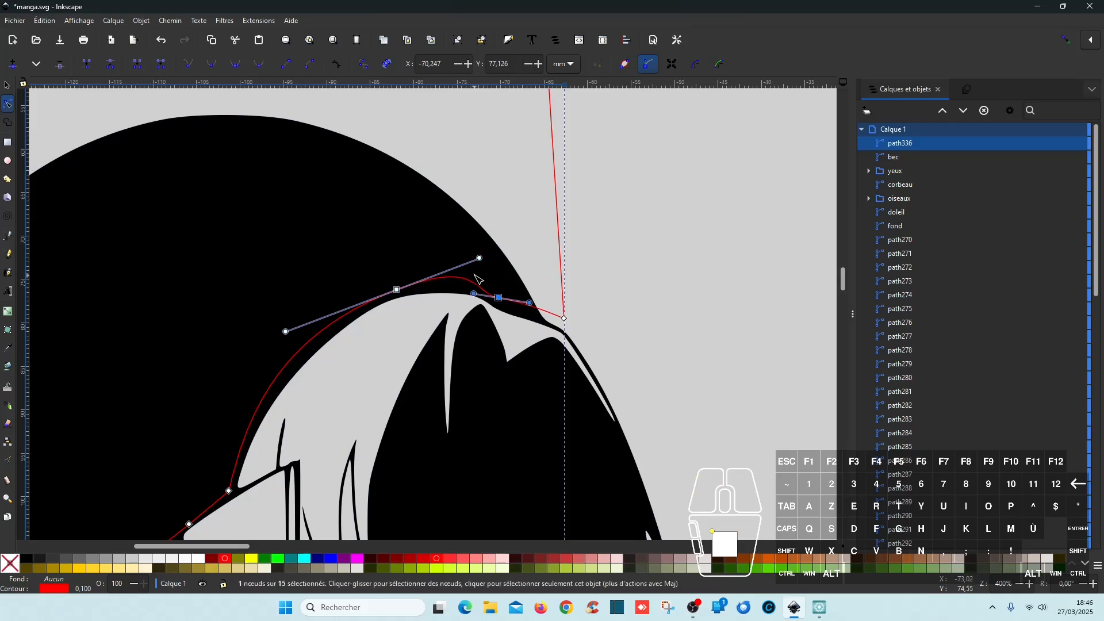
- Adjust the crown nodes' handles so the red outline follows the top of the hair evenly
{"action": "left_click_drag", "start_coordinate": [480, 258], "coordinate": [444, 280]}
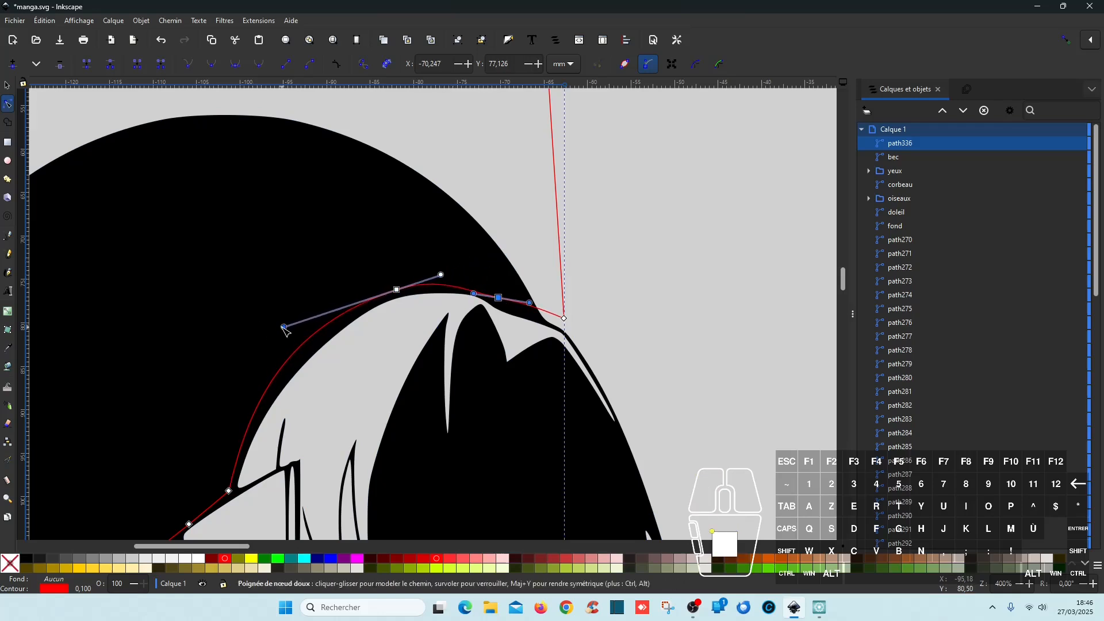
{"action": "left_click_drag", "start_coordinate": [284, 327], "coordinate": [312, 316]}
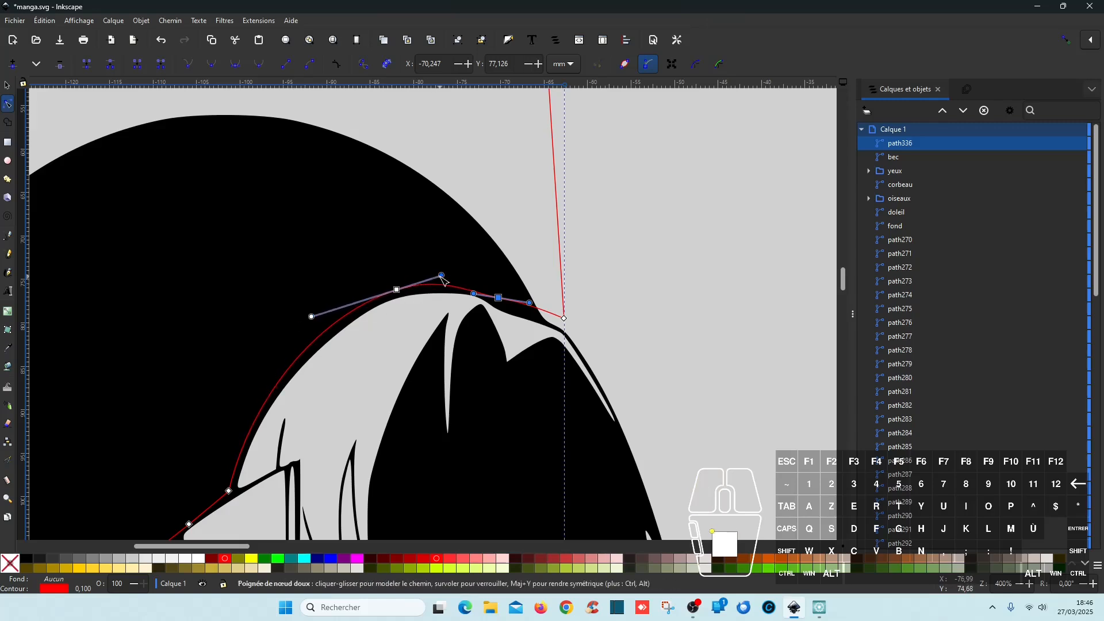
{"action": "left_click_drag", "start_coordinate": [441, 276], "coordinate": [482, 289]}
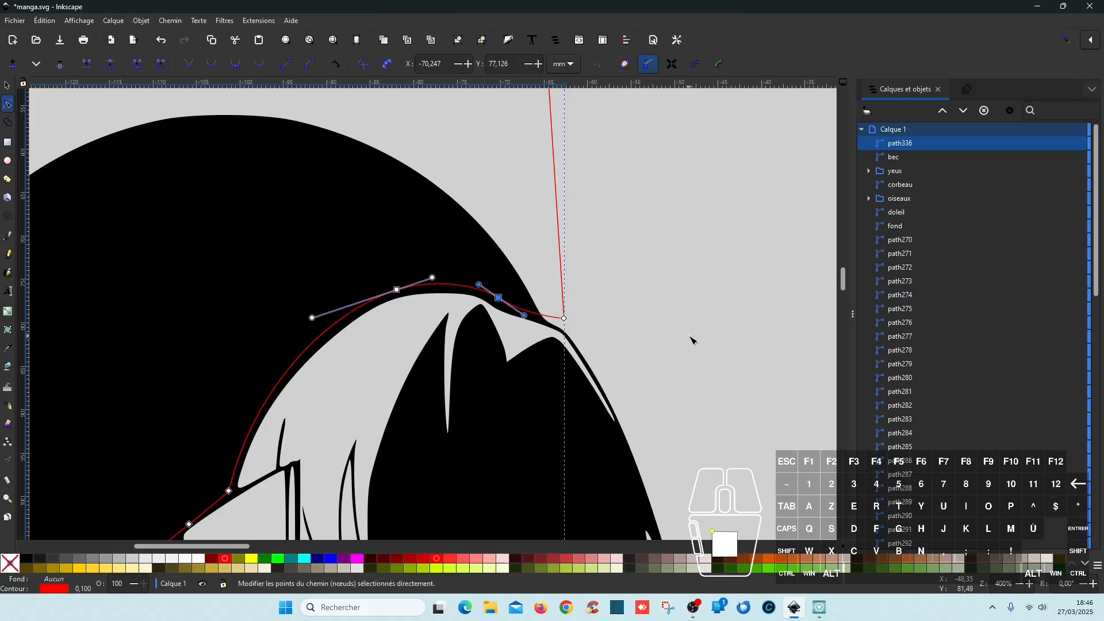
- Cut the "fond" path along the red outline with the Division operation
{"action": "scroll", "coordinate": [646, 337], "scroll_direction": "down", "scroll_amount": 4}
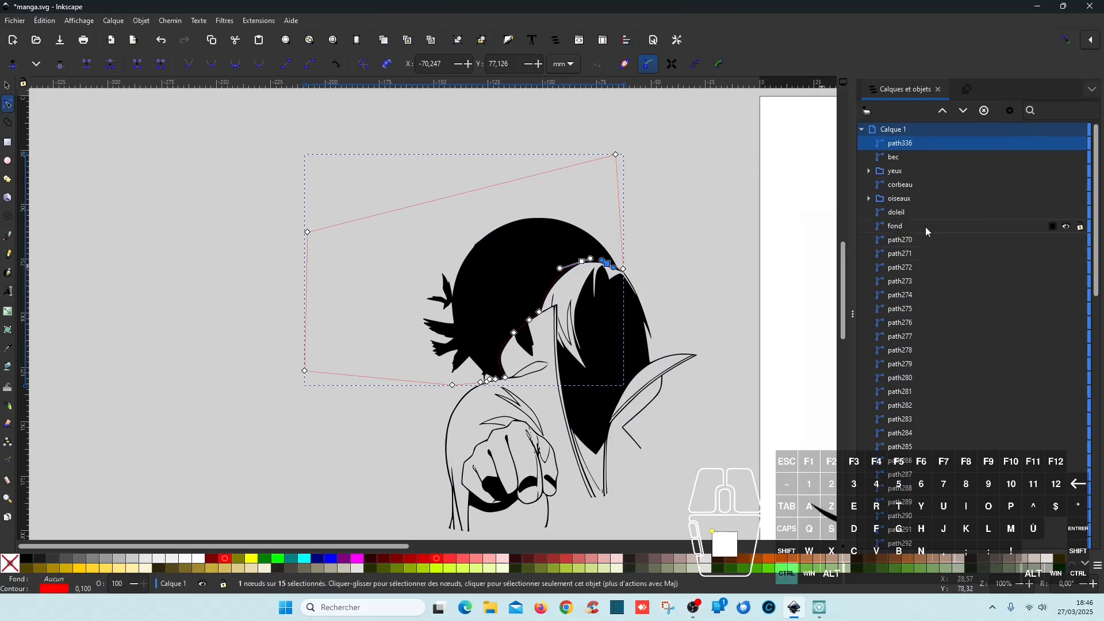
{"action": "left_click", "coordinate": [894, 228], "text": "ctrl"}
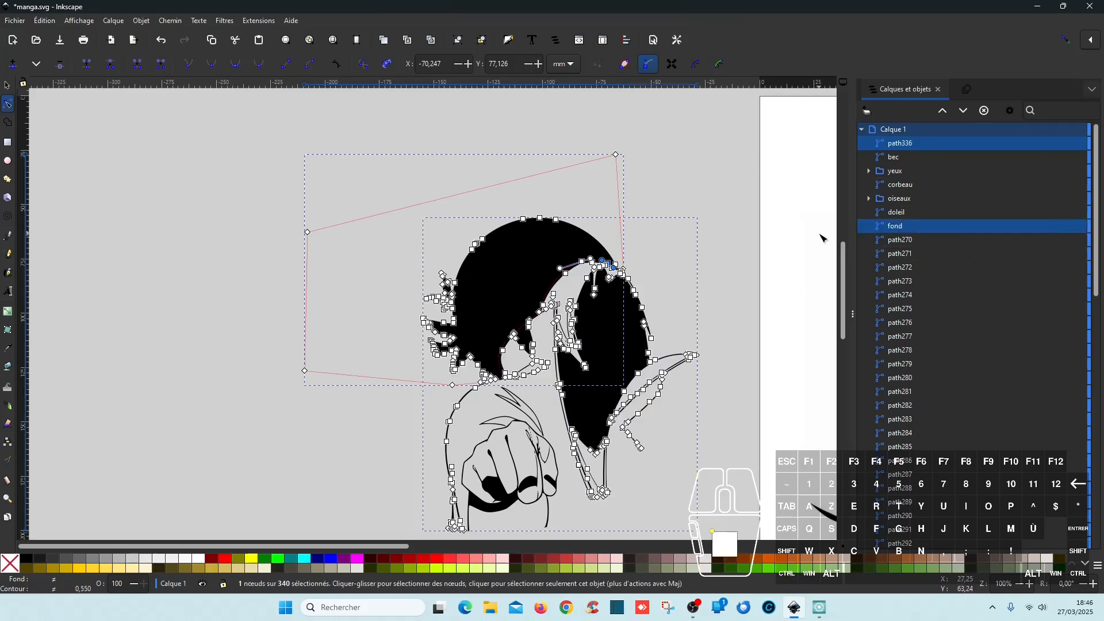
{"action": "left_click", "coordinate": [176, 24]}
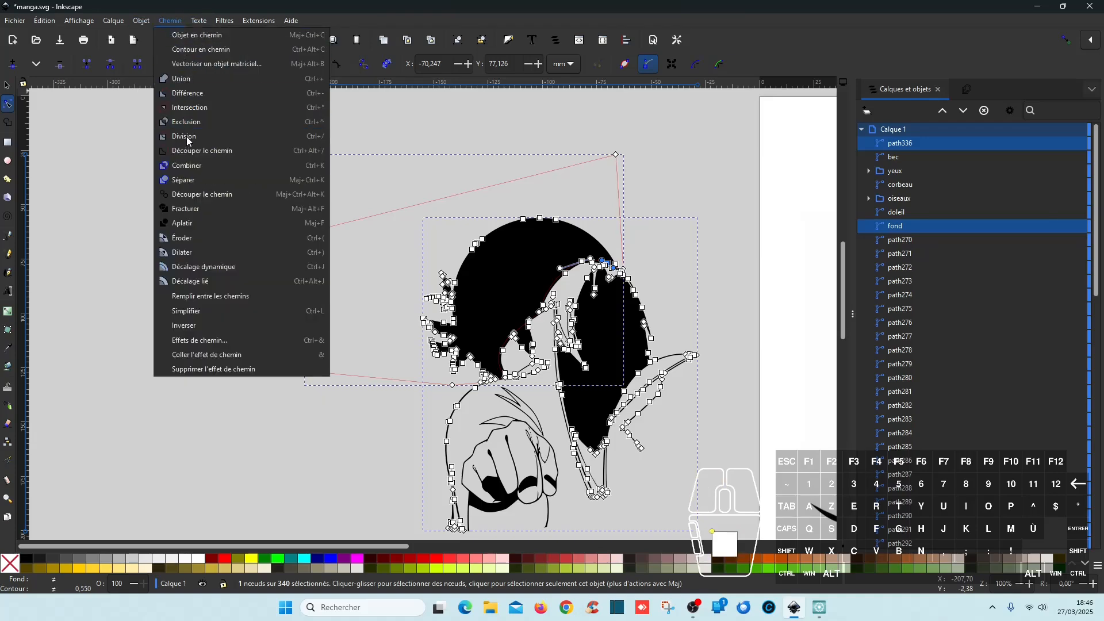
{"action": "left_click", "coordinate": [188, 141]}
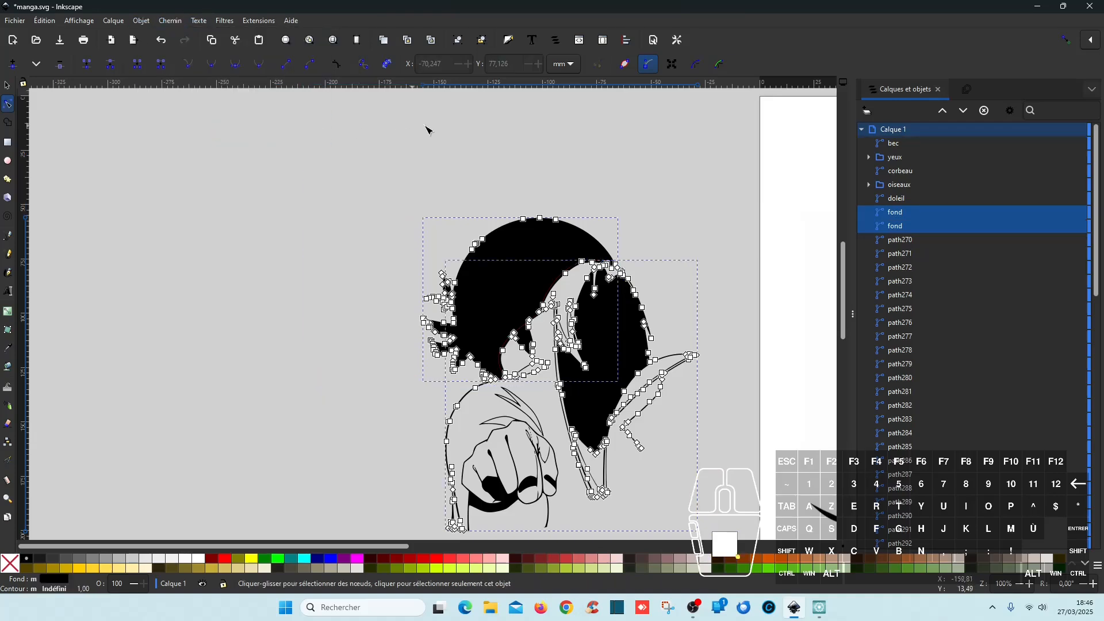
- Select only the separated sun and birds piece of "fond" and delete it
{"action": "left_click", "coordinate": [332, 172]}
{"action": "left_click", "coordinate": [498, 258]}
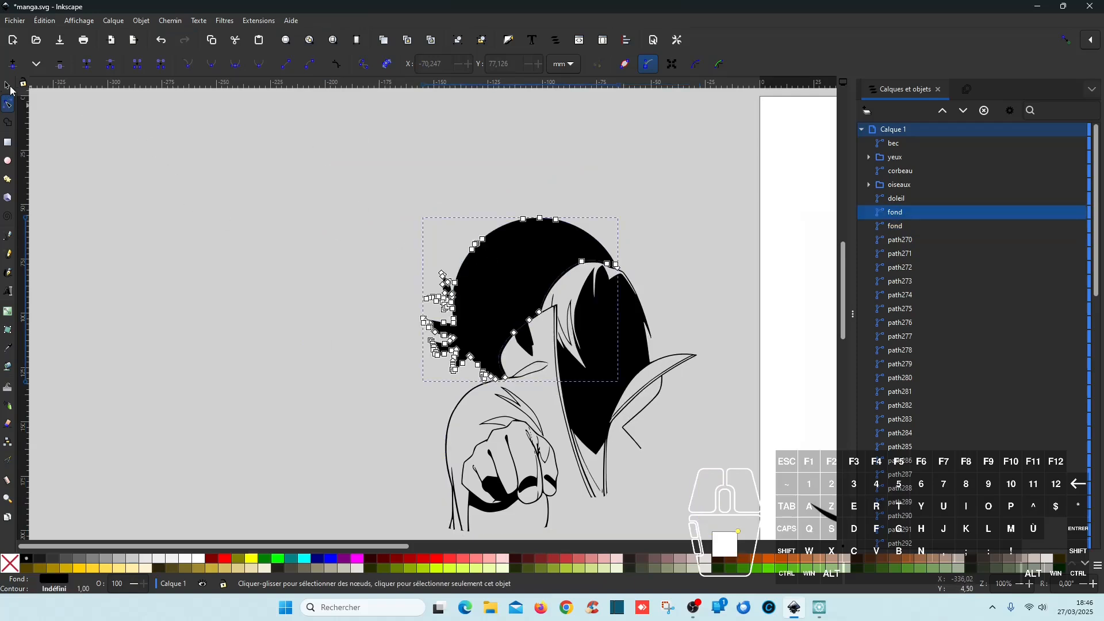
{"action": "left_click", "coordinate": [8, 87]}
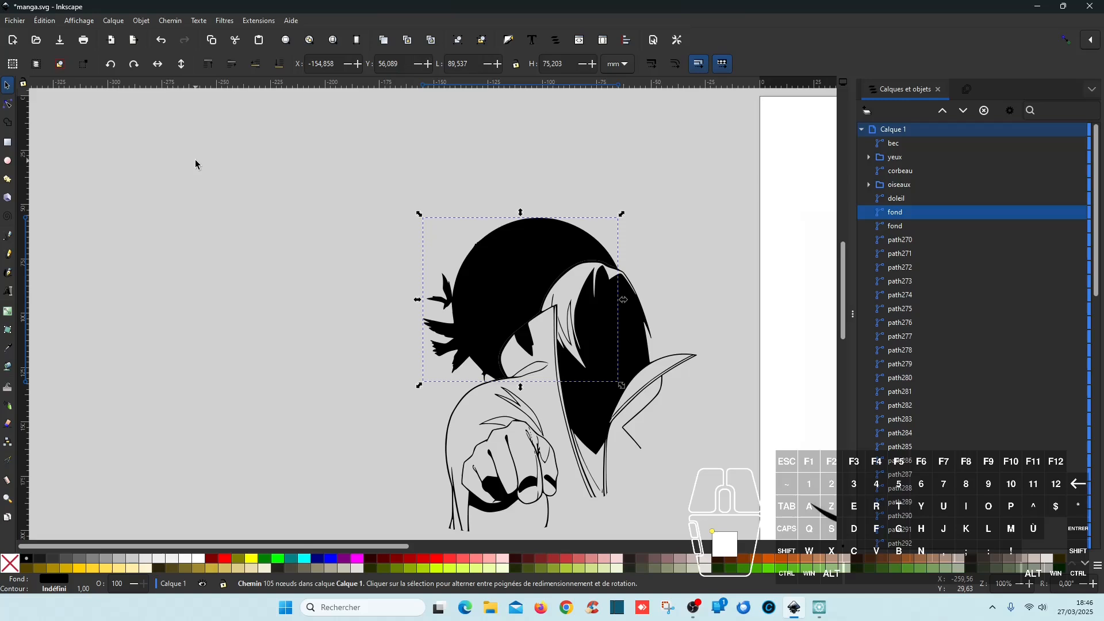
{"action": "key", "text": "Delete"}
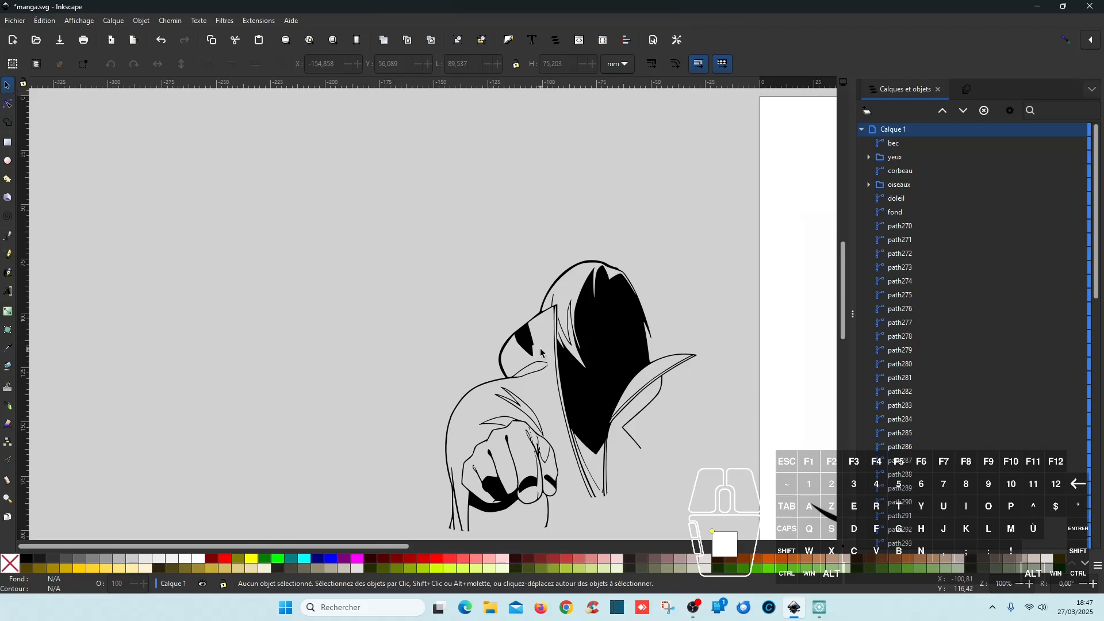
- Delete the nodes forming the lower tip of the black wedge inside the character's collar in "fond"
{"action": "scroll", "coordinate": [540, 352], "scroll_direction": "up", "scroll_amount": 4, "text": "ctrl"}
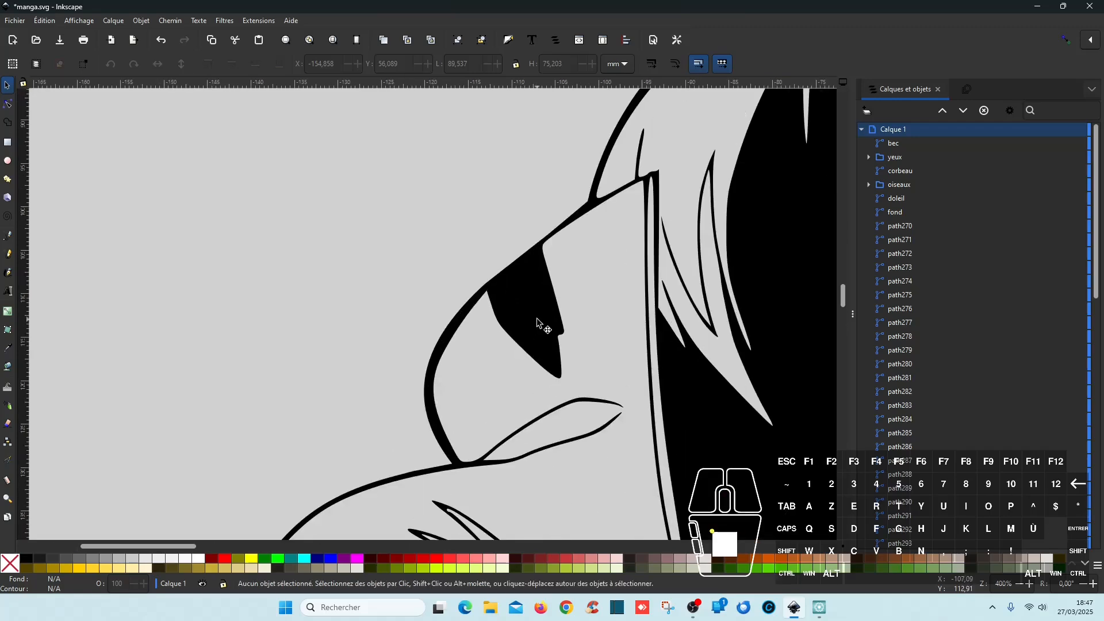
{"action": "left_click", "coordinate": [538, 322]}
{"action": "left_click", "coordinate": [7, 103]}
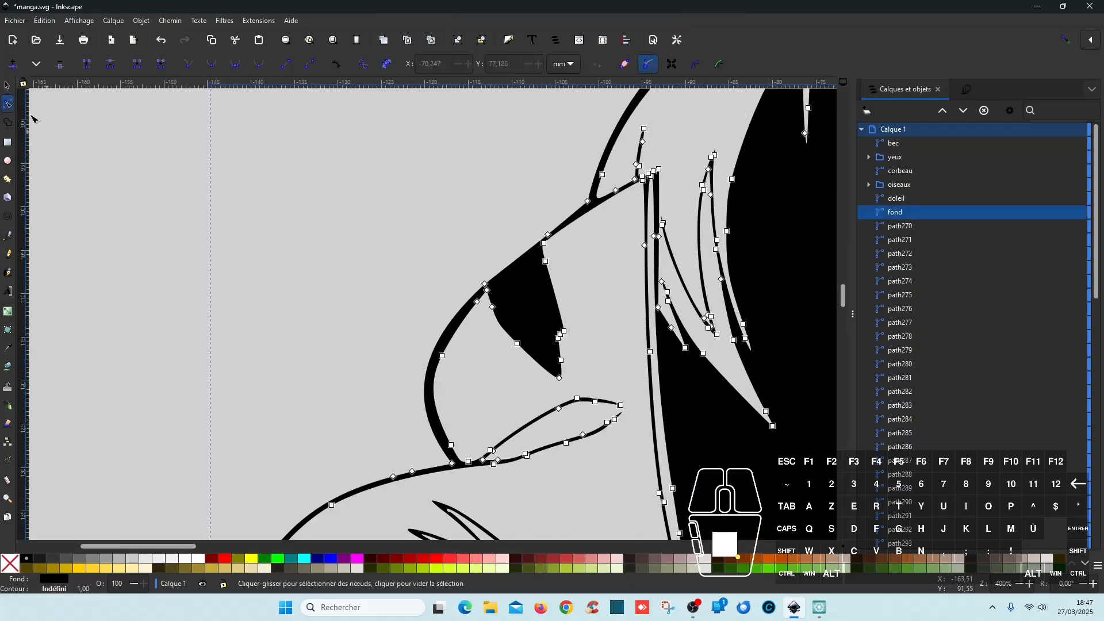
{"action": "left_click_drag", "start_coordinate": [601, 377], "coordinate": [503, 339]}
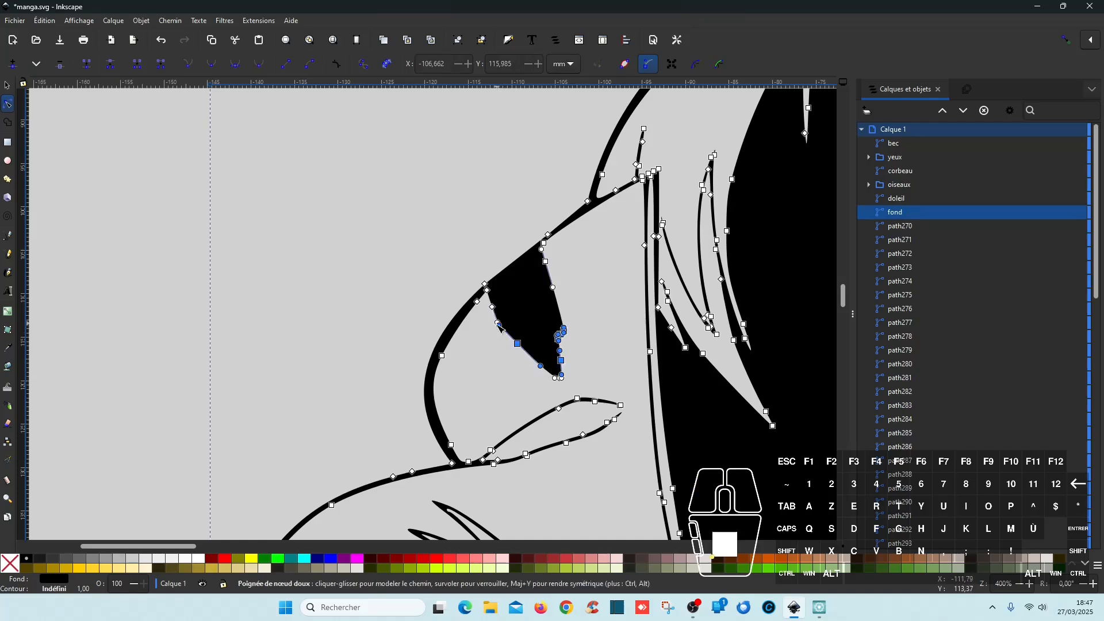
{"action": "key", "text": "Delete"}
{"action": "key", "text": "Delete"}
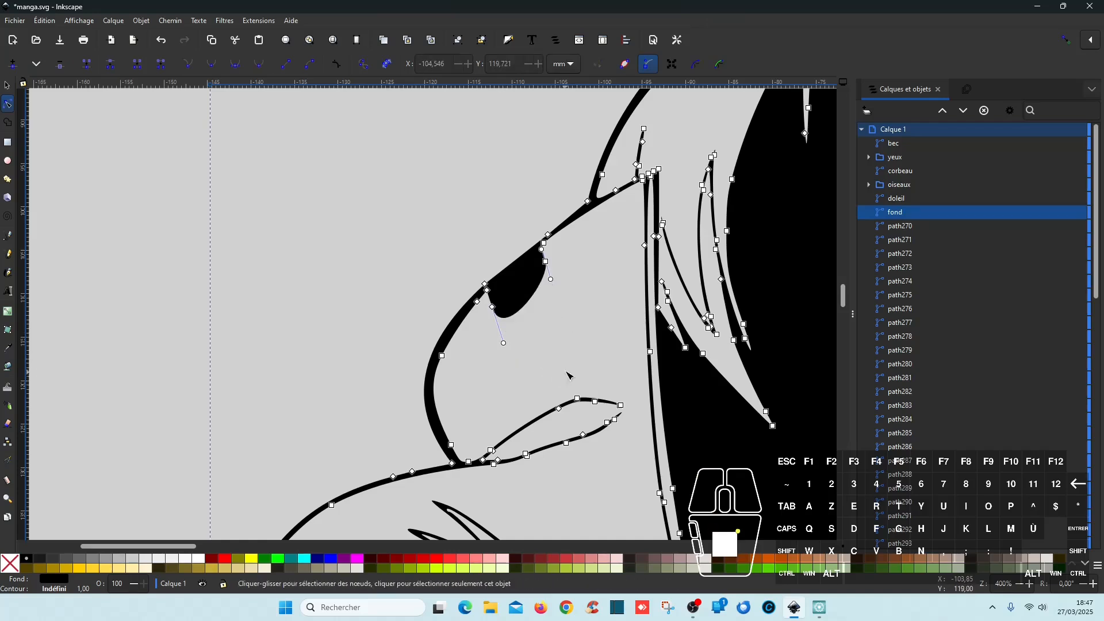
- Delete the remaining side nodes of the shortened black collar wedge, just below the collar's upper edge
{"action": "left_click_drag", "start_coordinate": [600, 292], "coordinate": [538, 257]}
{"action": "key", "text": "Delete"}
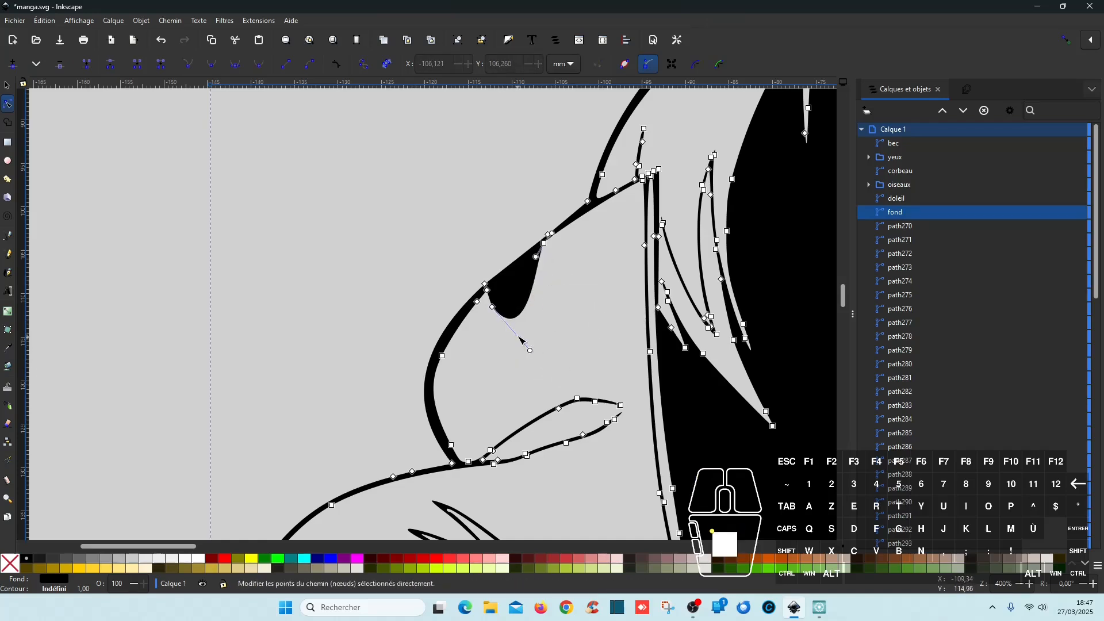
{"action": "left_click_drag", "start_coordinate": [518, 336], "coordinate": [490, 302]}
{"action": "key", "text": "Delete"}
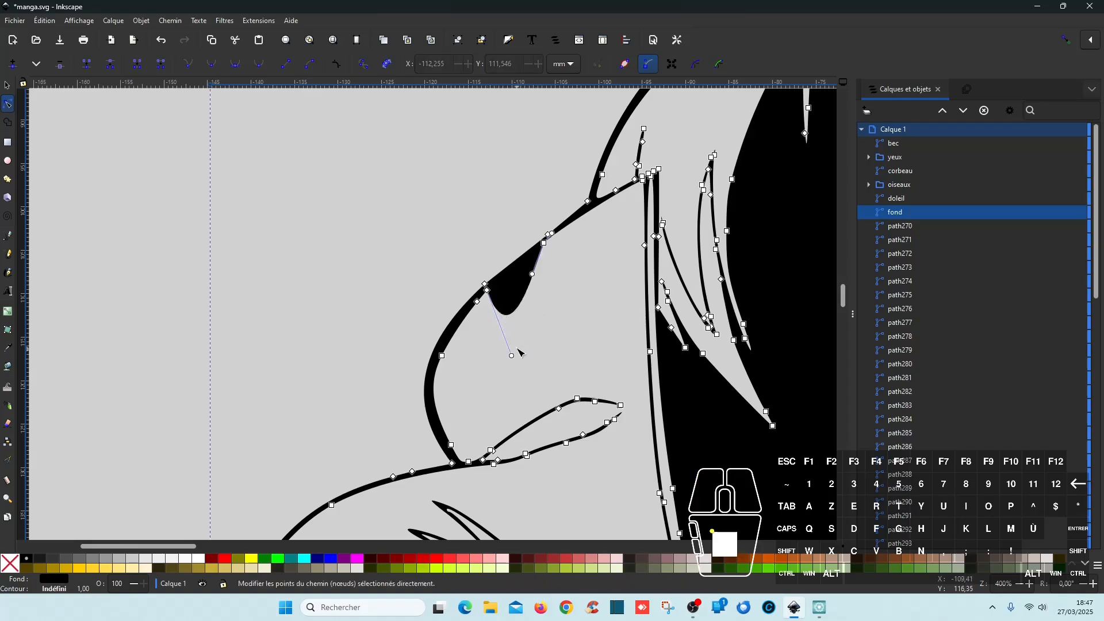
- Turn the two nodes bounding the black collar wedge in "fond" into corners, flatten the segment between them, and save the document
{"action": "left_click", "coordinate": [489, 291]}
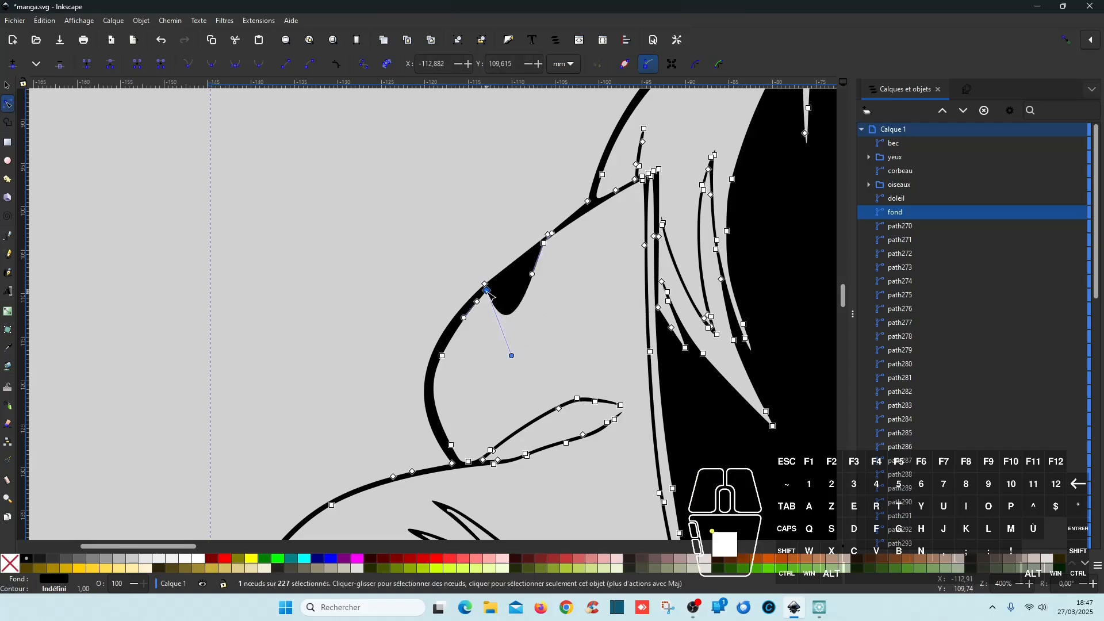
{"action": "left_click", "coordinate": [194, 70]}
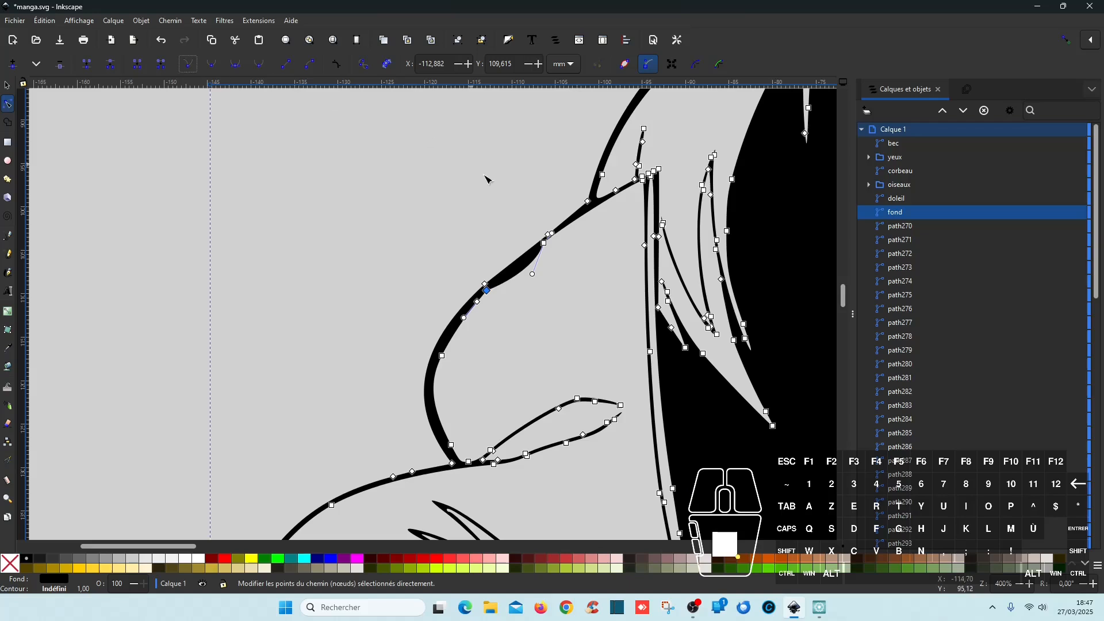
{"action": "left_click", "coordinate": [543, 242]}
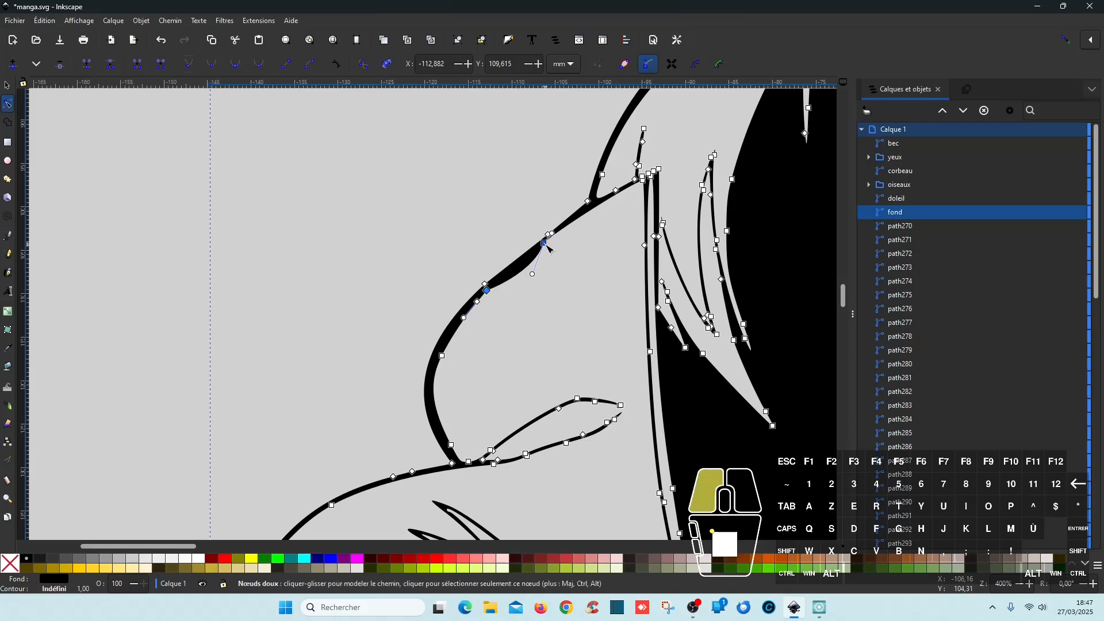
{"action": "left_click", "coordinate": [192, 70]}
{"action": "left_click_drag", "start_coordinate": [532, 274], "coordinate": [525, 268]}
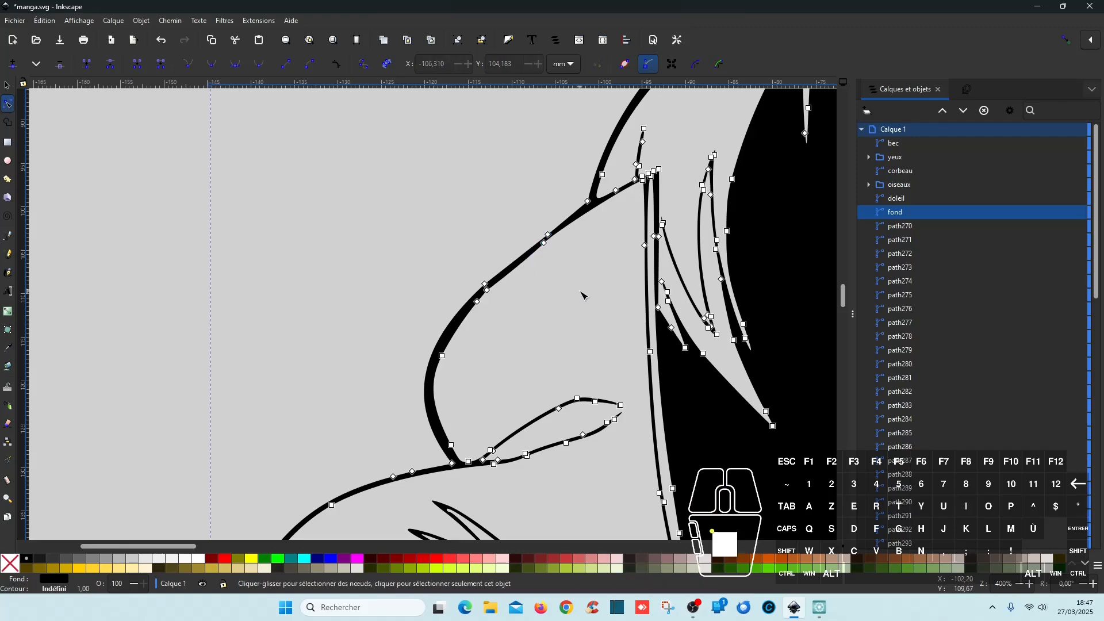
{"action": "scroll", "coordinate": [587, 291], "scroll_direction": "down", "scroll_amount": 3}
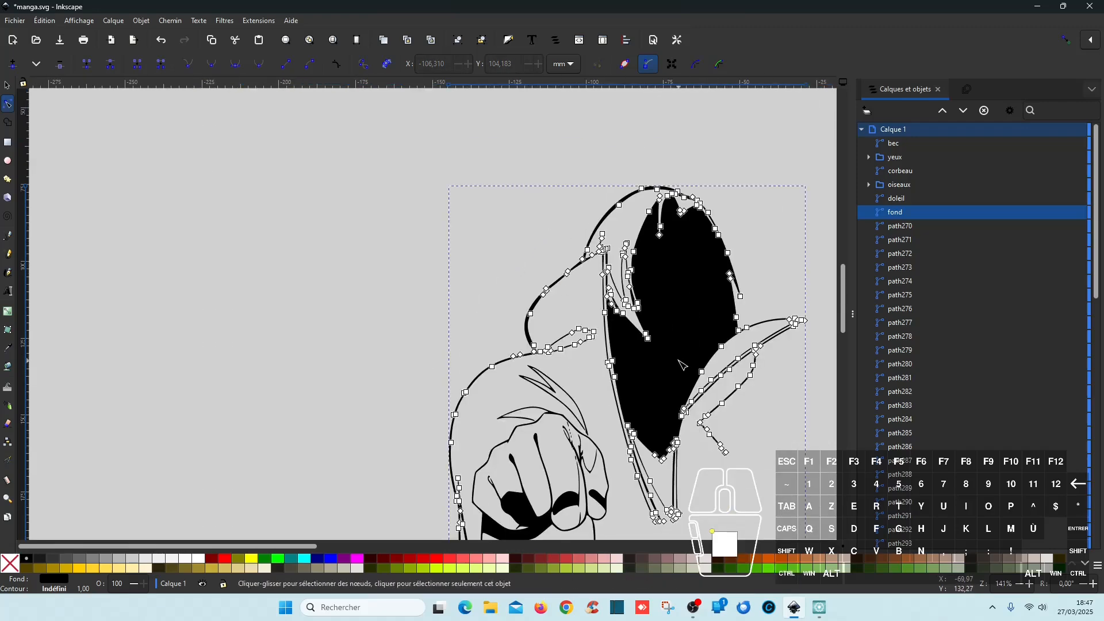
{"action": "key", "text": "ctrl+s"}
- Rename path270, the path containing the fist's details, as "main"
{"action": "scroll", "coordinate": [526, 372], "scroll_direction": "down", "scroll_amount": 1}
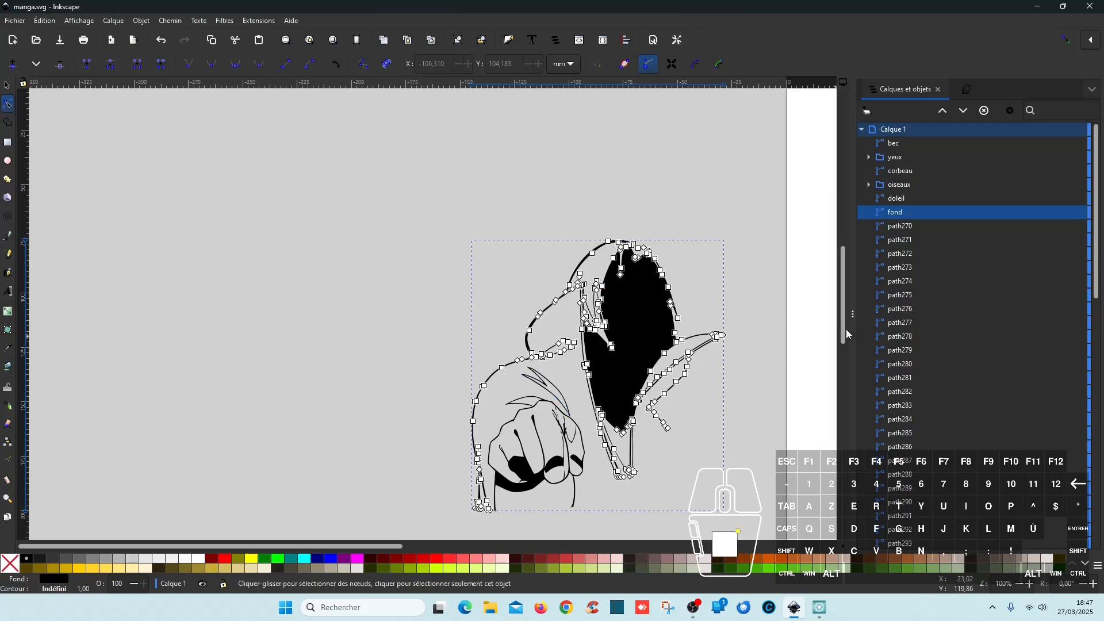
{"action": "scroll", "coordinate": [638, 451], "scroll_direction": "right", "scroll_amount": 10}
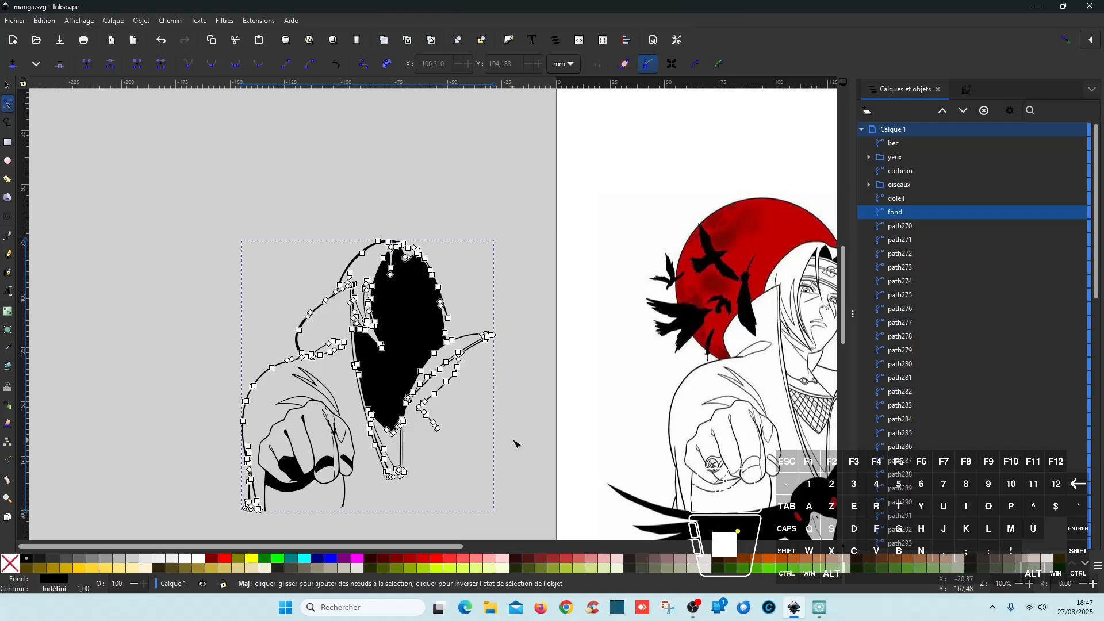
{"action": "scroll", "coordinate": [584, 426], "scroll_direction": "down", "scroll_amount": 2}
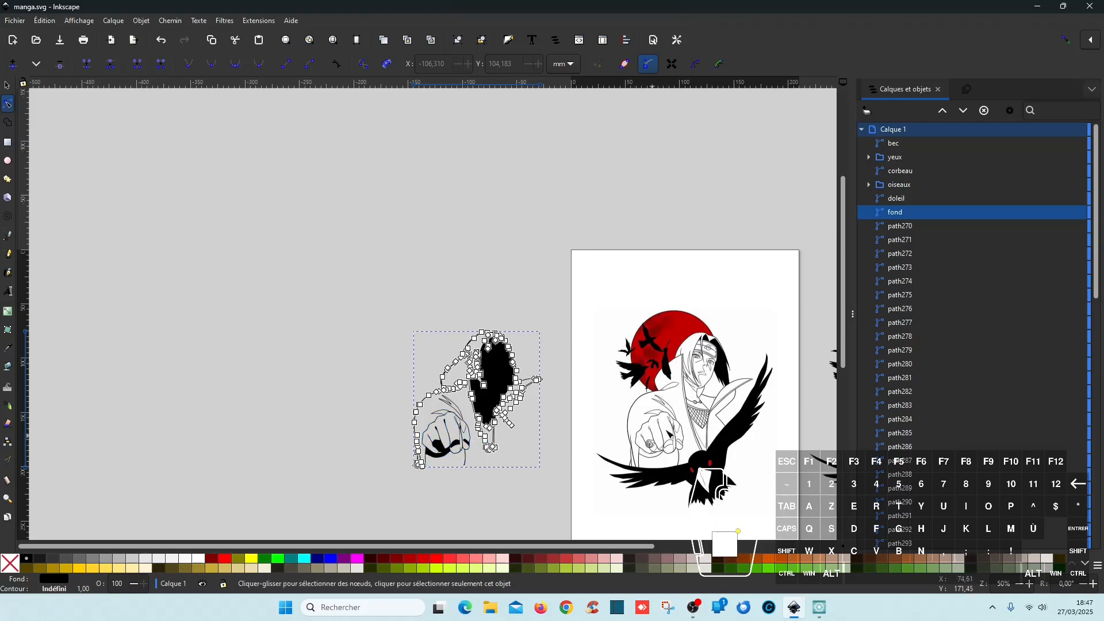
{"action": "left_click", "coordinate": [913, 226]}
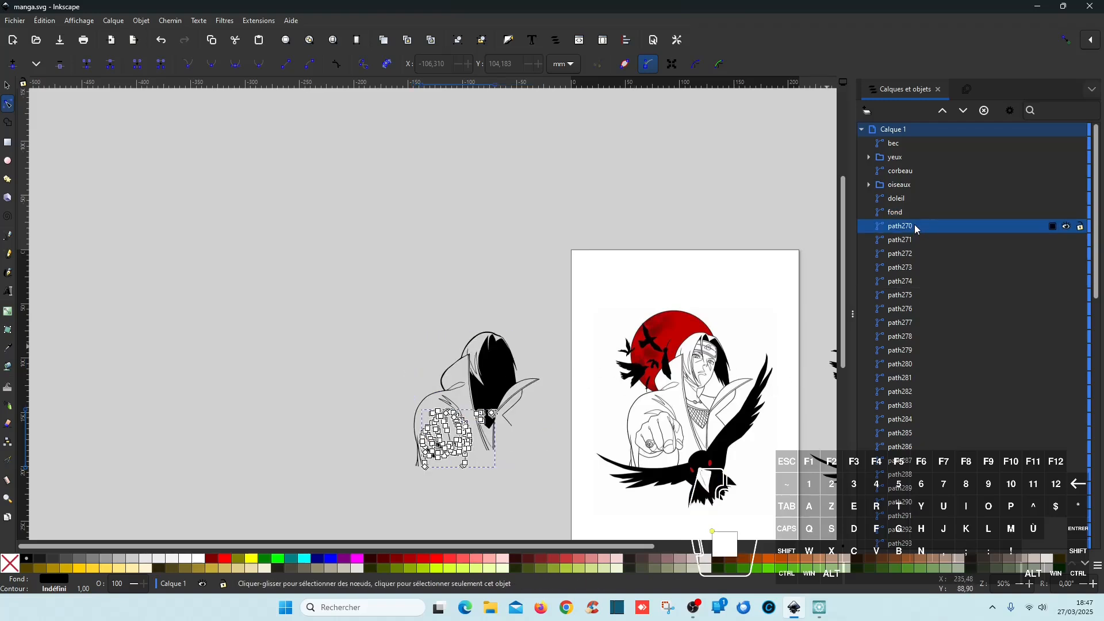
{"action": "scroll", "coordinate": [446, 473], "scroll_direction": "up", "scroll_amount": 4}
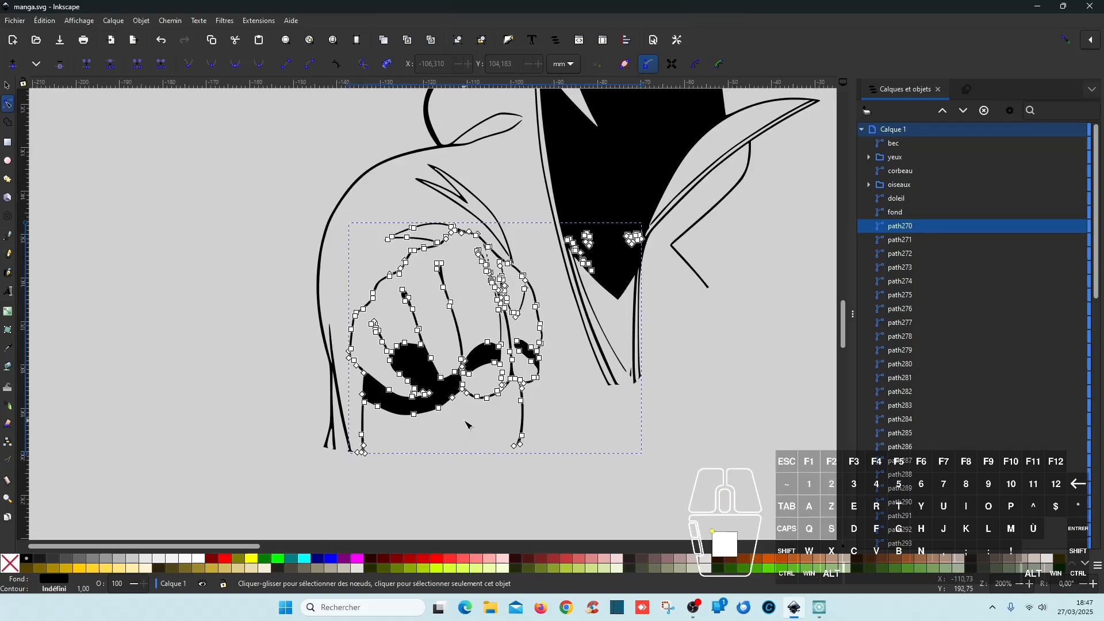
{"action": "scroll", "coordinate": [504, 406], "scroll_direction": "down", "scroll_amount": 2}
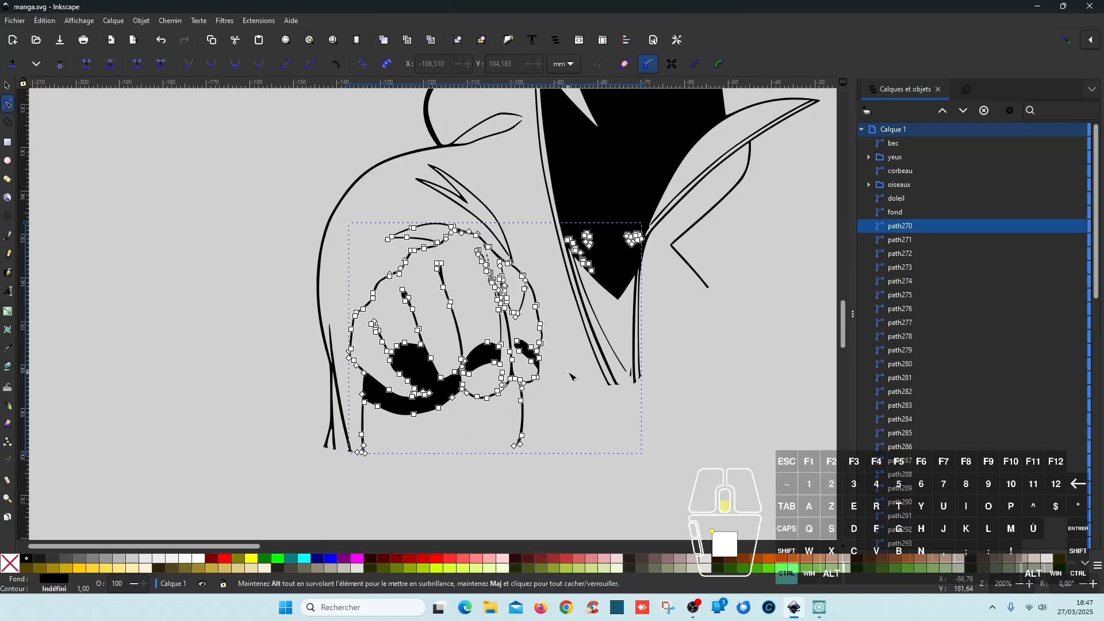
{"action": "scroll", "coordinate": [506, 403], "scroll_direction": "up", "scroll_amount": 2}
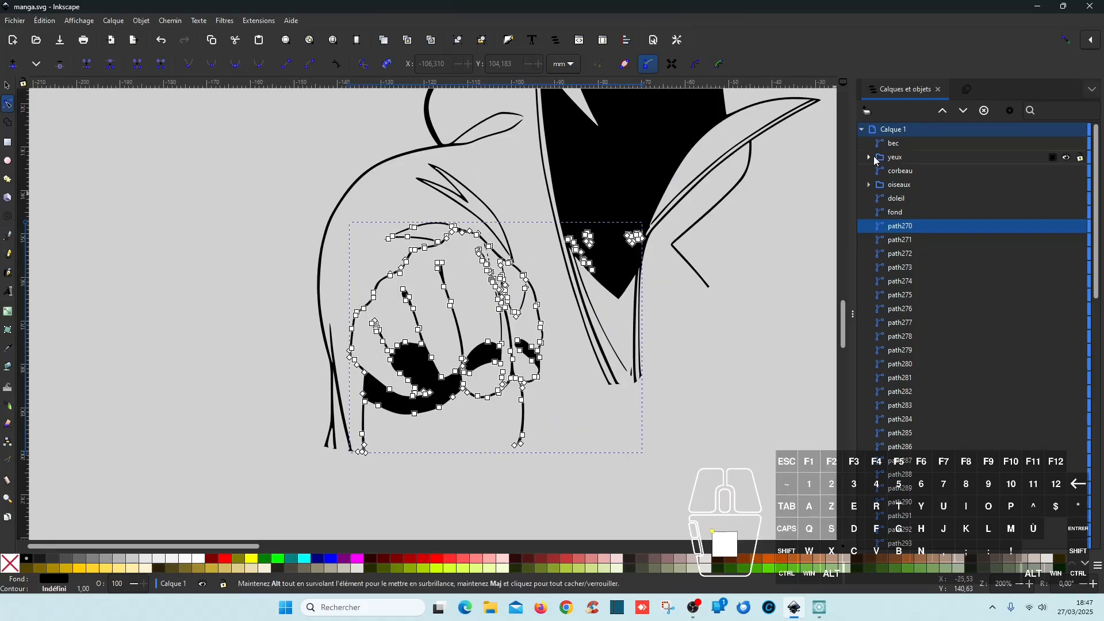
{"action": "double_click", "coordinate": [911, 226]}
{"action": "type", "text": "main"}
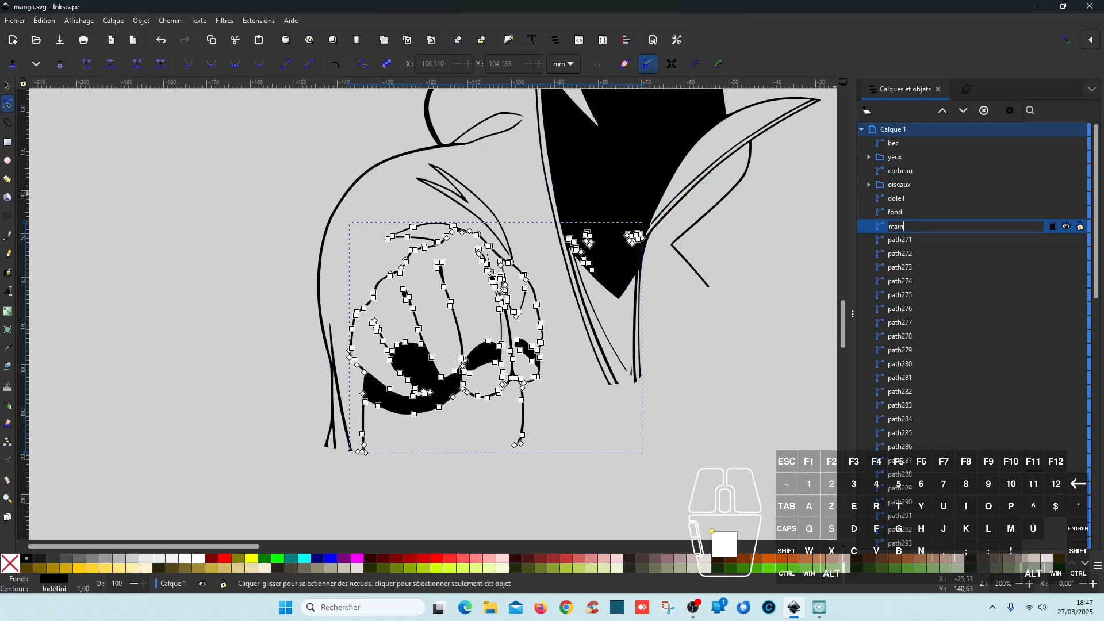
{"action": "key", "text": "Return"}
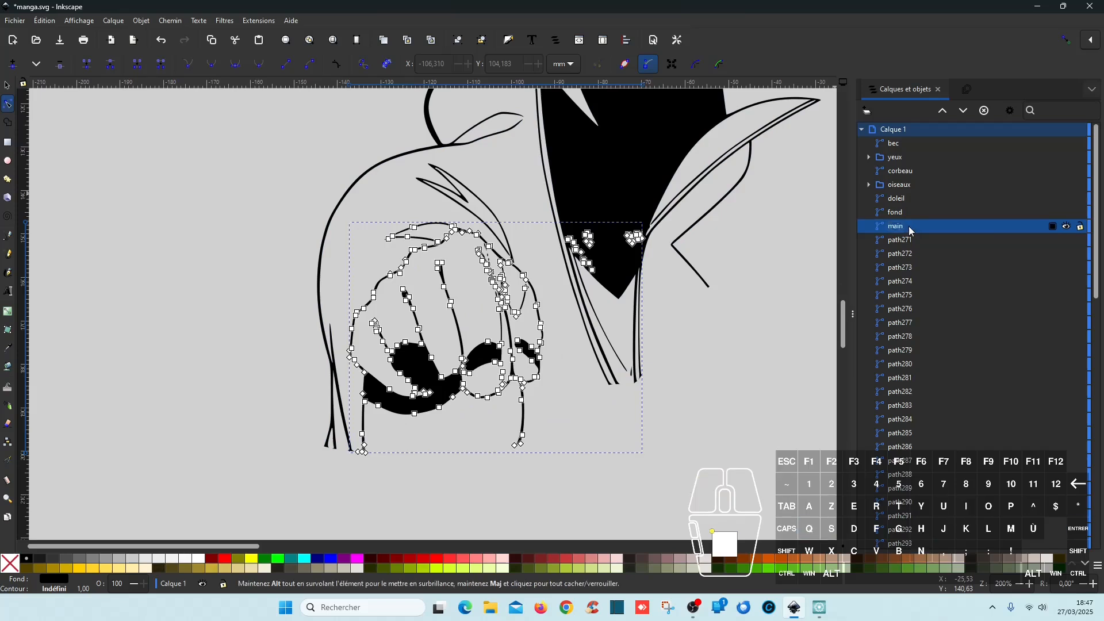
- Examine path271, path272, path273 and path274 against the reference image to identify which head details they cover
{"action": "left_click", "coordinate": [912, 240]}
{"action": "scroll", "coordinate": [713, 273], "scroll_direction": "up", "scroll_amount": 5}
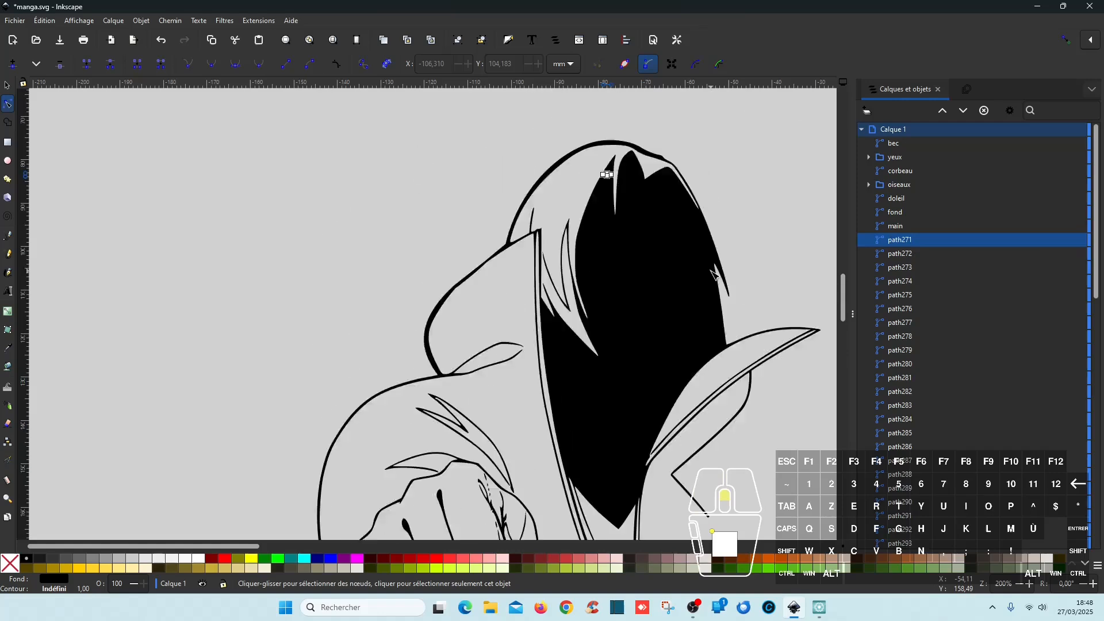
{"action": "scroll", "coordinate": [713, 273], "scroll_direction": "up", "scroll_amount": 1}
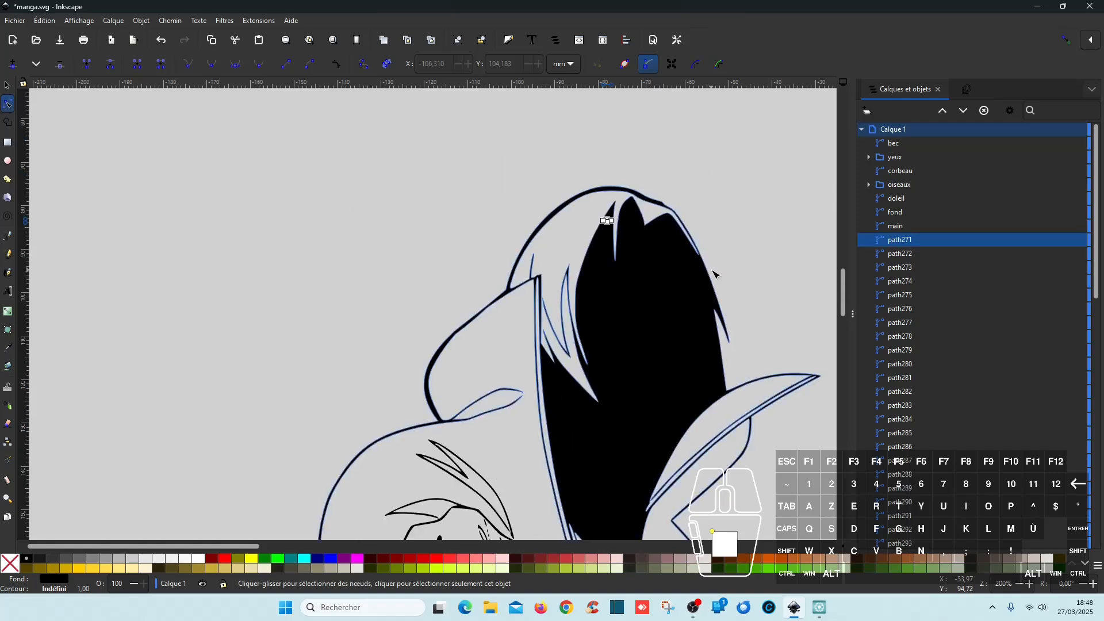
{"action": "left_click", "coordinate": [912, 254]}
{"action": "left_click", "coordinate": [912, 268]}
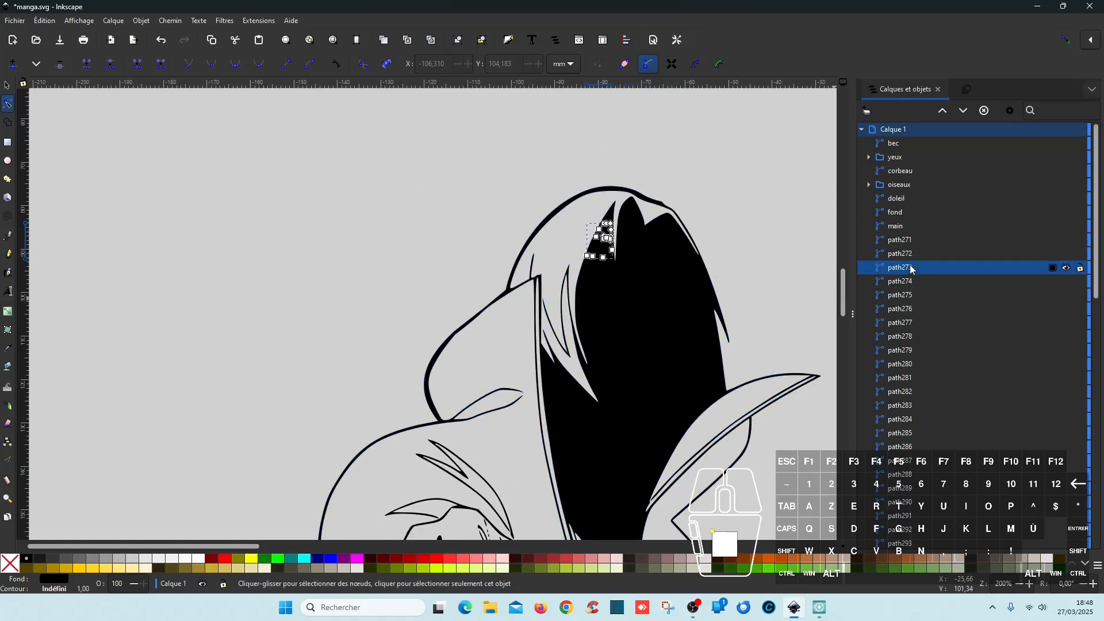
{"action": "scroll", "coordinate": [776, 313], "scroll_direction": "down", "scroll_amount": 4}
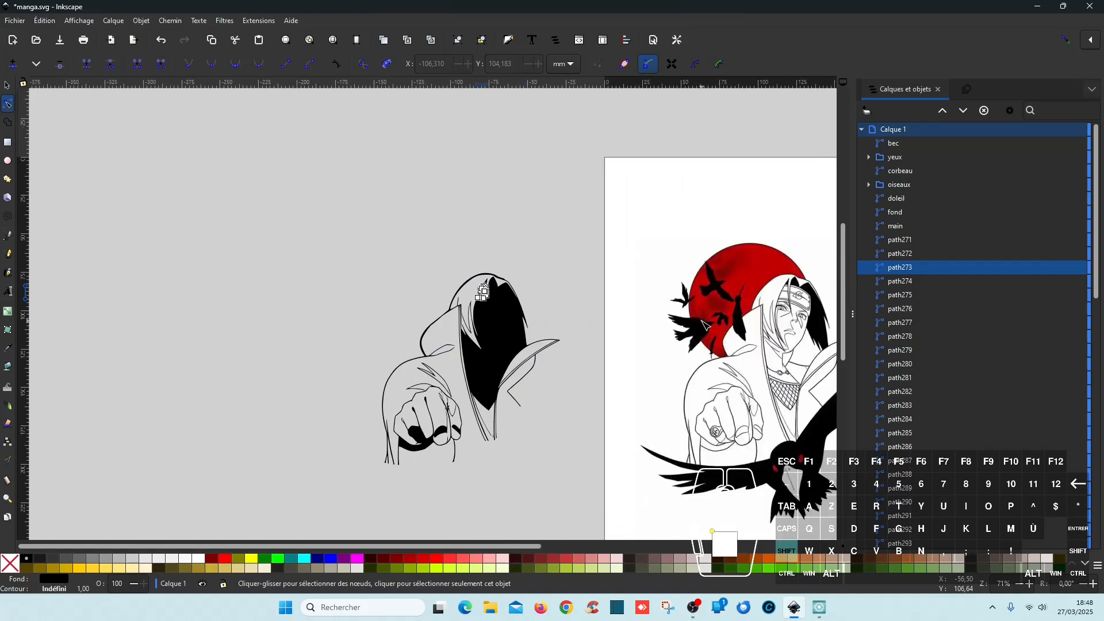
{"action": "scroll", "coordinate": [704, 325], "scroll_direction": "left", "scroll_amount": 1}
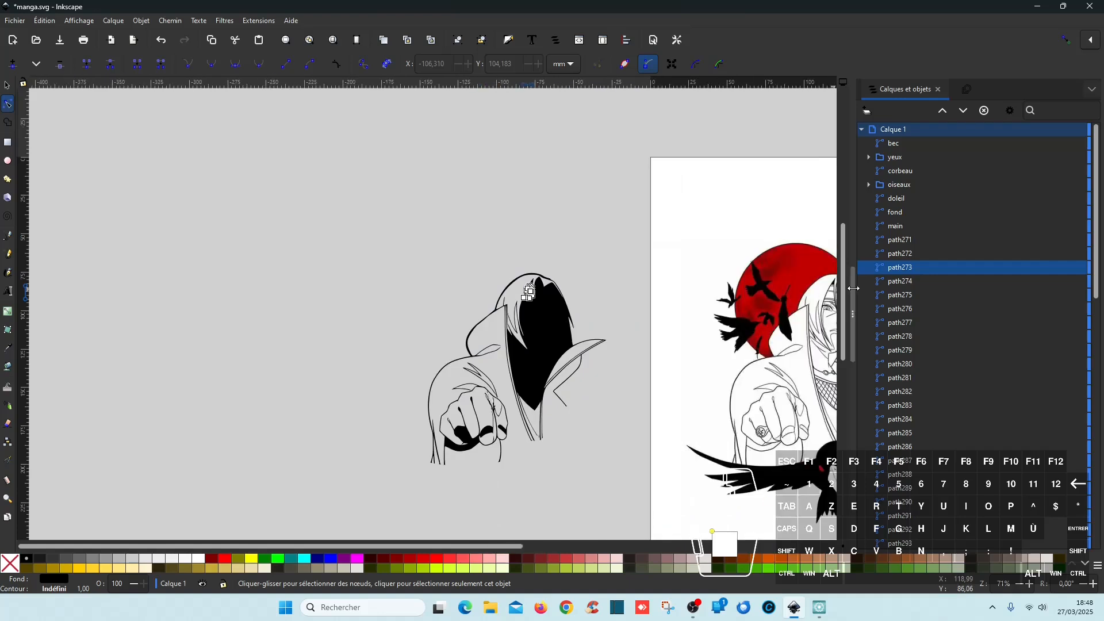
{"action": "left_click", "coordinate": [907, 282]}
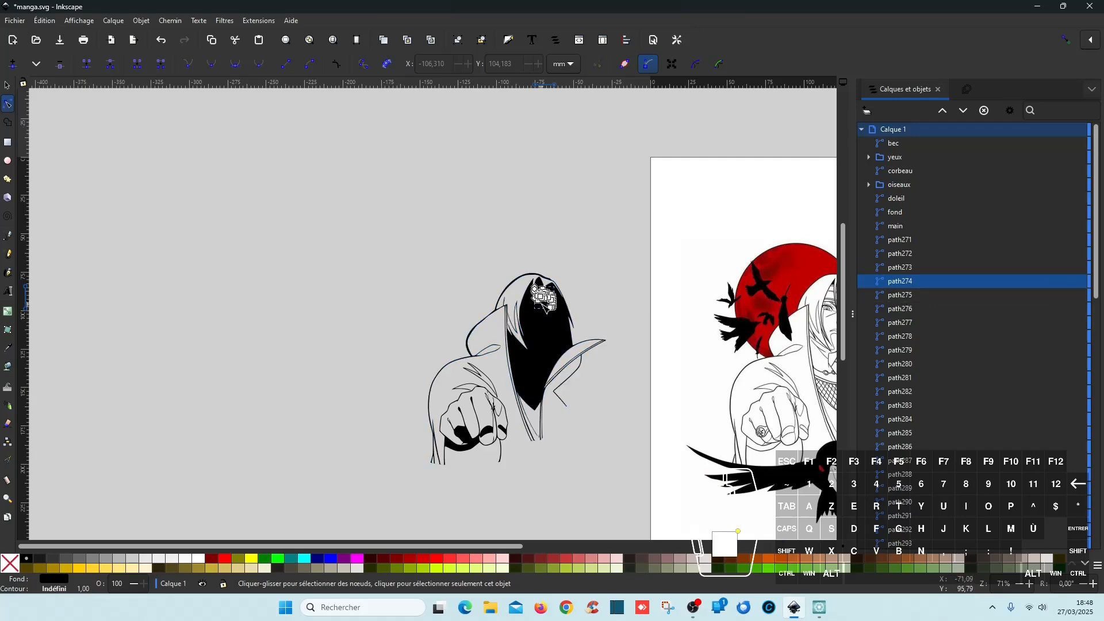
{"action": "scroll", "coordinate": [563, 305], "scroll_direction": "up", "scroll_amount": 4}
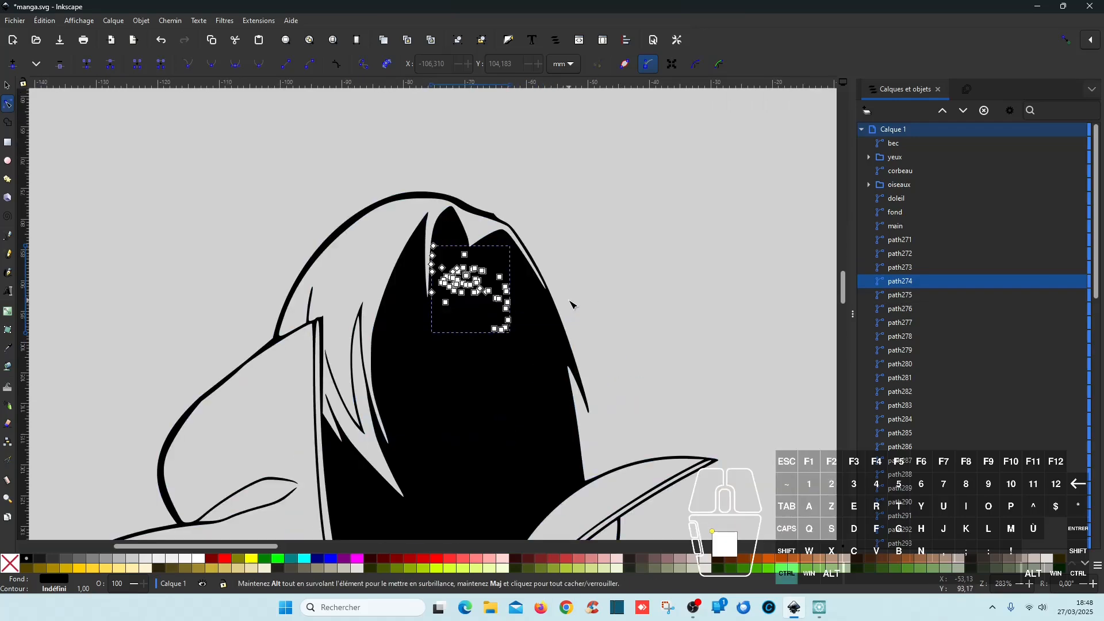
{"action": "scroll", "coordinate": [571, 305], "scroll_direction": "down", "scroll_amount": 3}
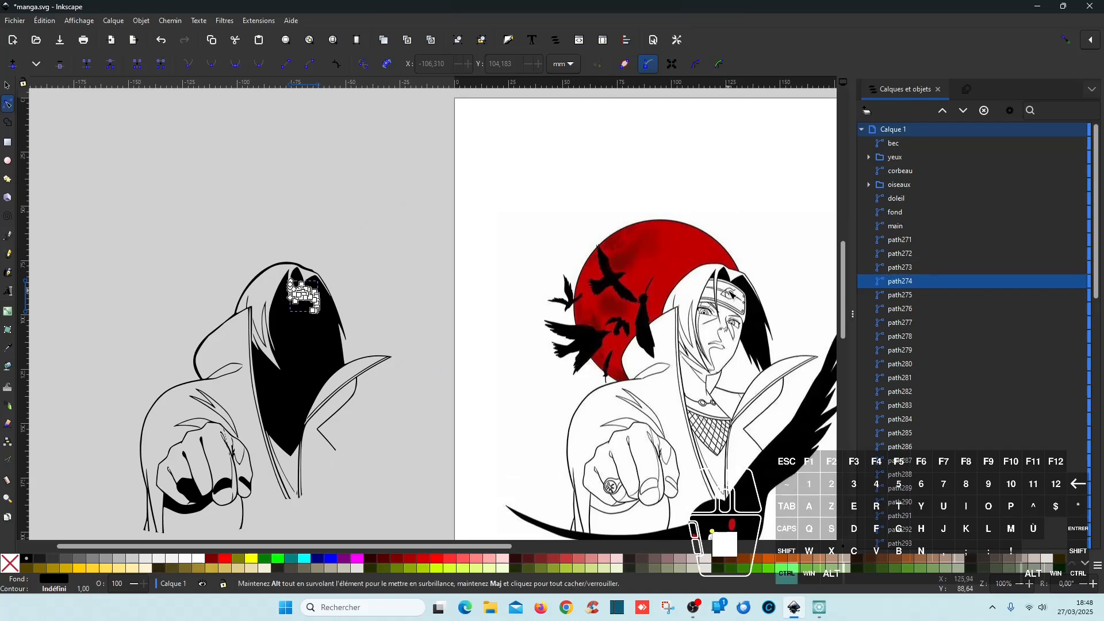
{"action": "scroll", "coordinate": [731, 295], "scroll_direction": "up", "scroll_amount": 3}
{"action": "scroll", "coordinate": [731, 295], "scroll_direction": "down", "scroll_amount": 2}
{"action": "scroll", "coordinate": [731, 295], "scroll_direction": "down", "scroll_amount": 1}
{"action": "left_click", "coordinate": [899, 240]}
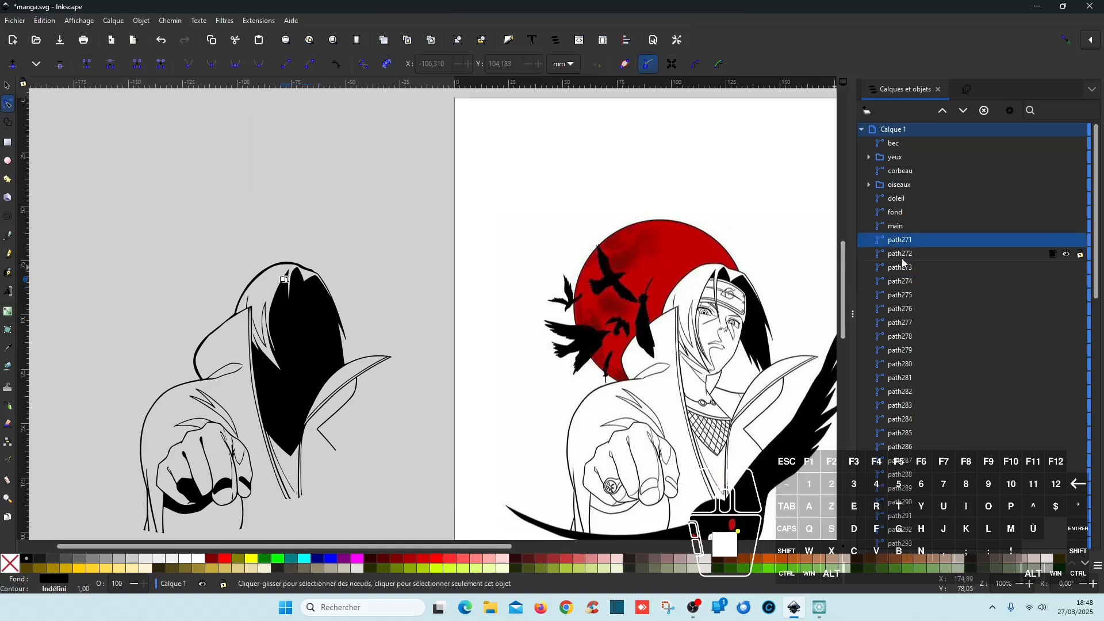
{"action": "left_click", "coordinate": [902, 257]}
{"action": "left_click", "coordinate": [904, 270]}
- Raise path272, the headband shape on the forehead, directly above "fond" in the object order
{"action": "left_click", "coordinate": [904, 259]}
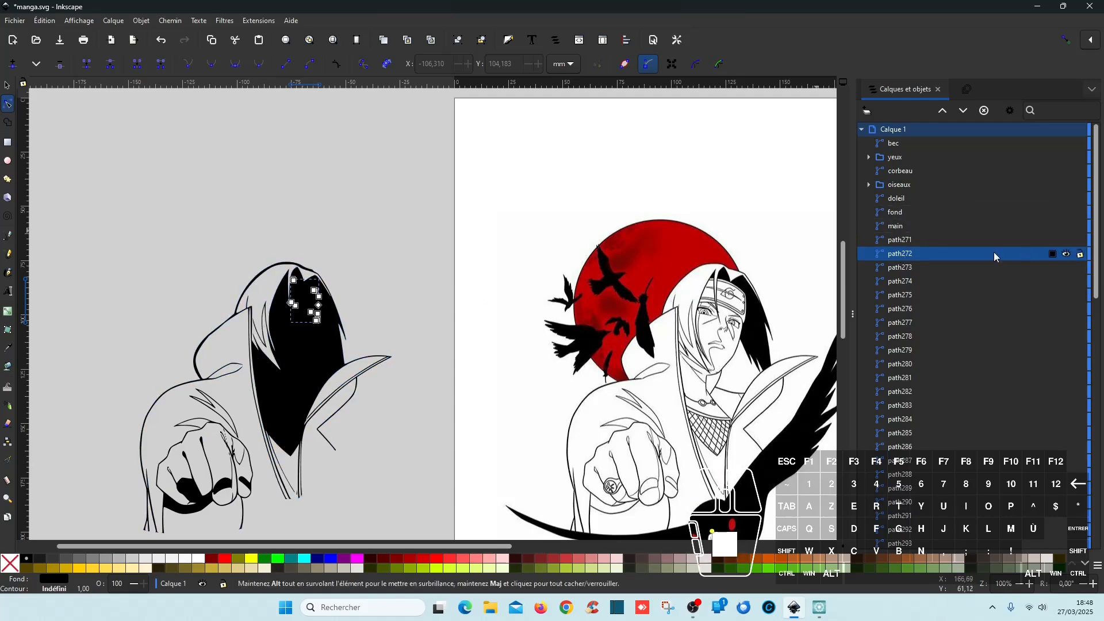
{"action": "left_click", "coordinate": [944, 110]}
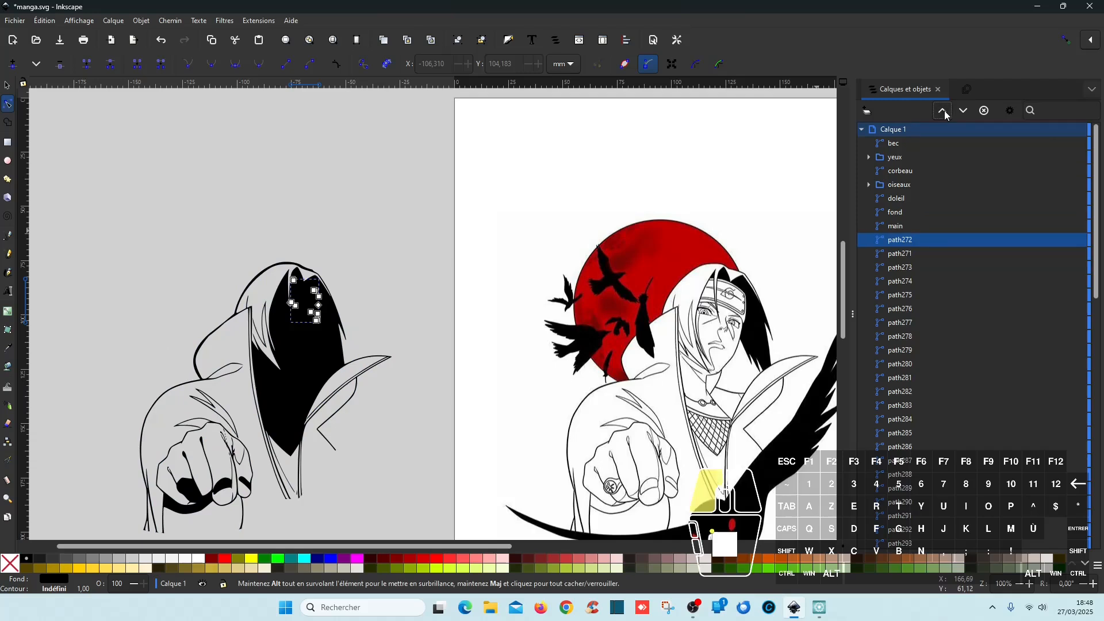
{"action": "left_click", "coordinate": [945, 111]}
{"action": "left_click", "coordinate": [945, 110]}
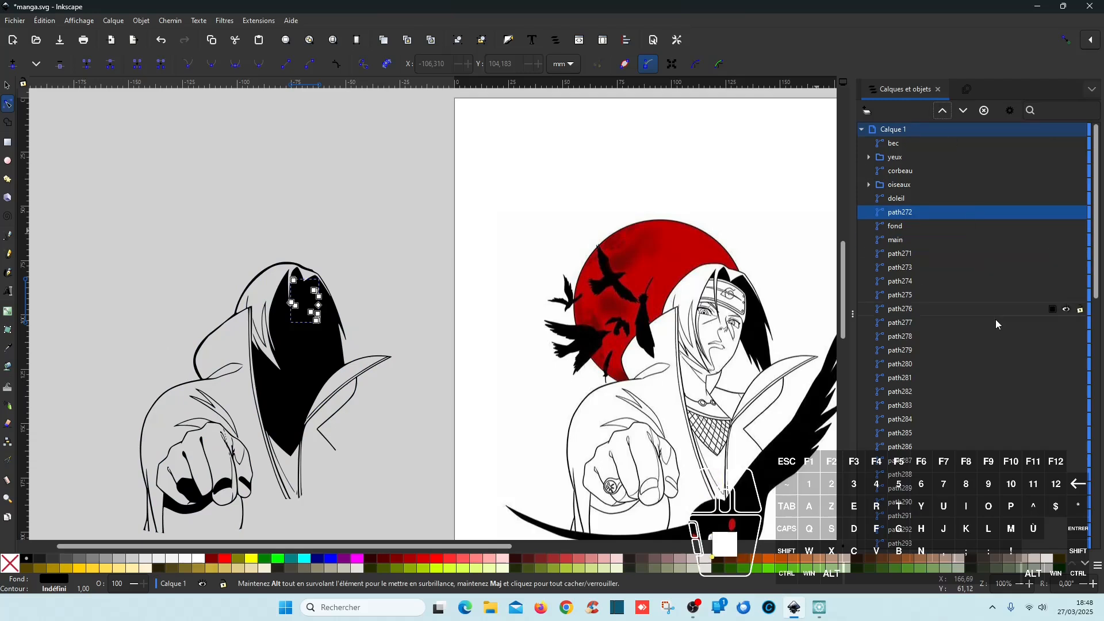
- Subtract path272 from "fond" with the Difference operation
{"action": "left_click", "coordinate": [901, 227], "text": "ctrl"}
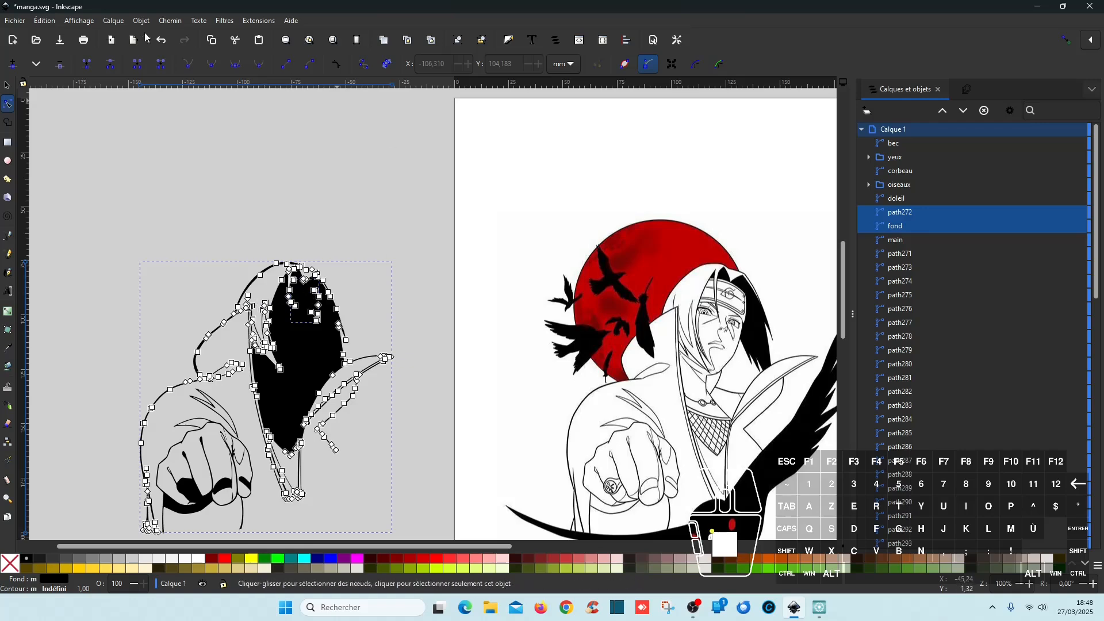
{"action": "left_click", "coordinate": [162, 26]}
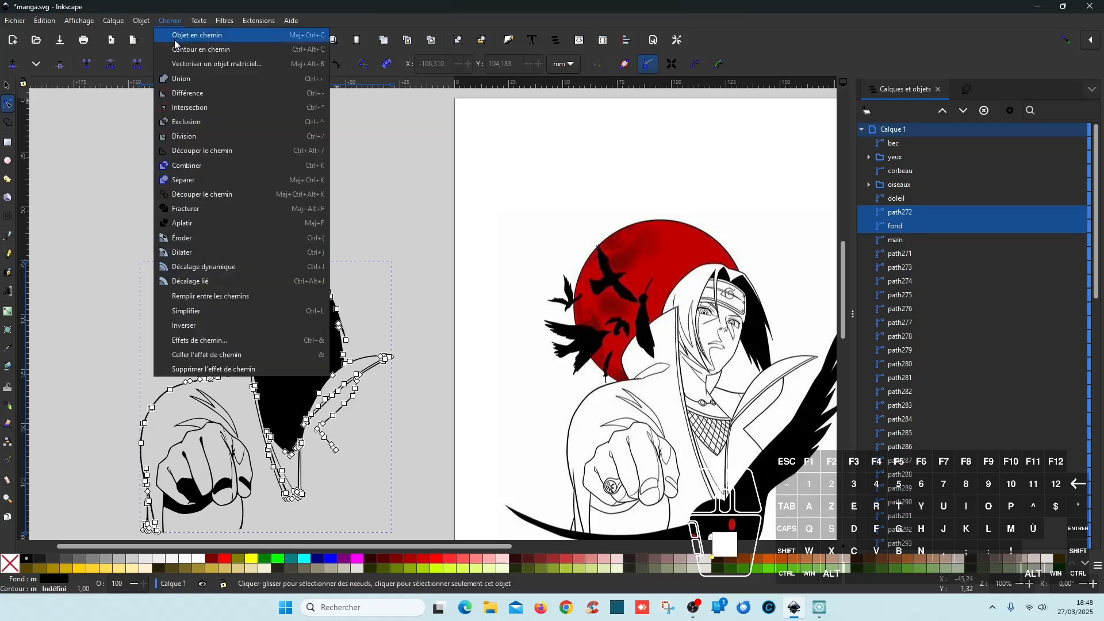
{"action": "left_click", "coordinate": [208, 94]}
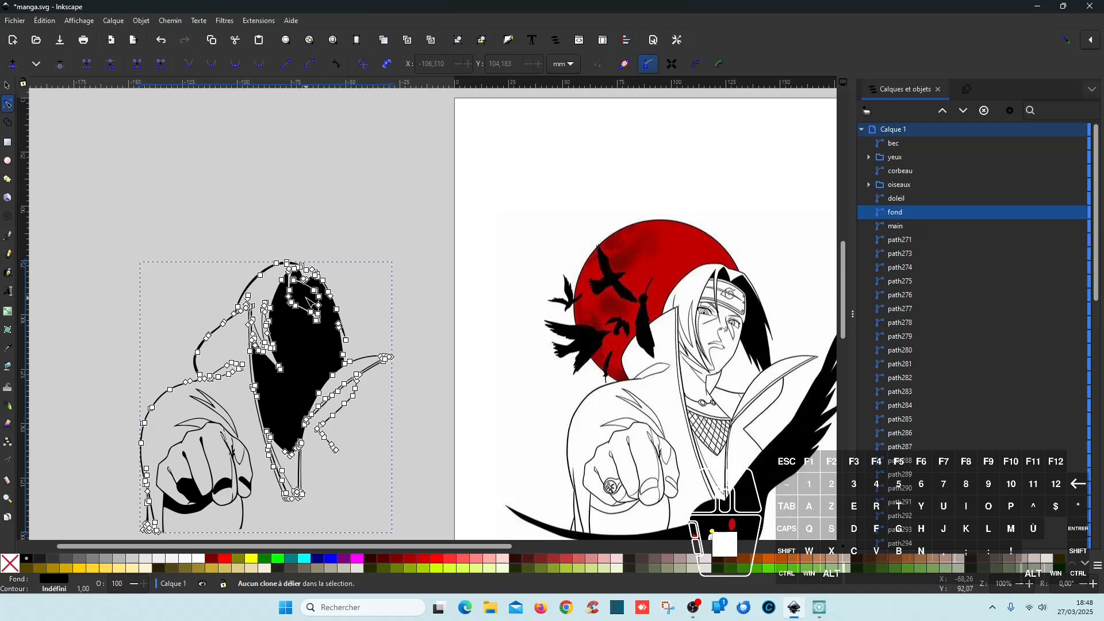
- Compare the headband cutout in the black face area of "fond" with the headband in the reference image
{"action": "scroll", "coordinate": [308, 301], "scroll_direction": "up", "scroll_amount": 2, "text": "ctrl"}
{"action": "scroll", "coordinate": [309, 302], "scroll_direction": "up", "scroll_amount": 2, "text": "ctrl"}
{"action": "scroll", "coordinate": [442, 274], "scroll_direction": "down", "scroll_amount": 2, "text": "ctrl"}
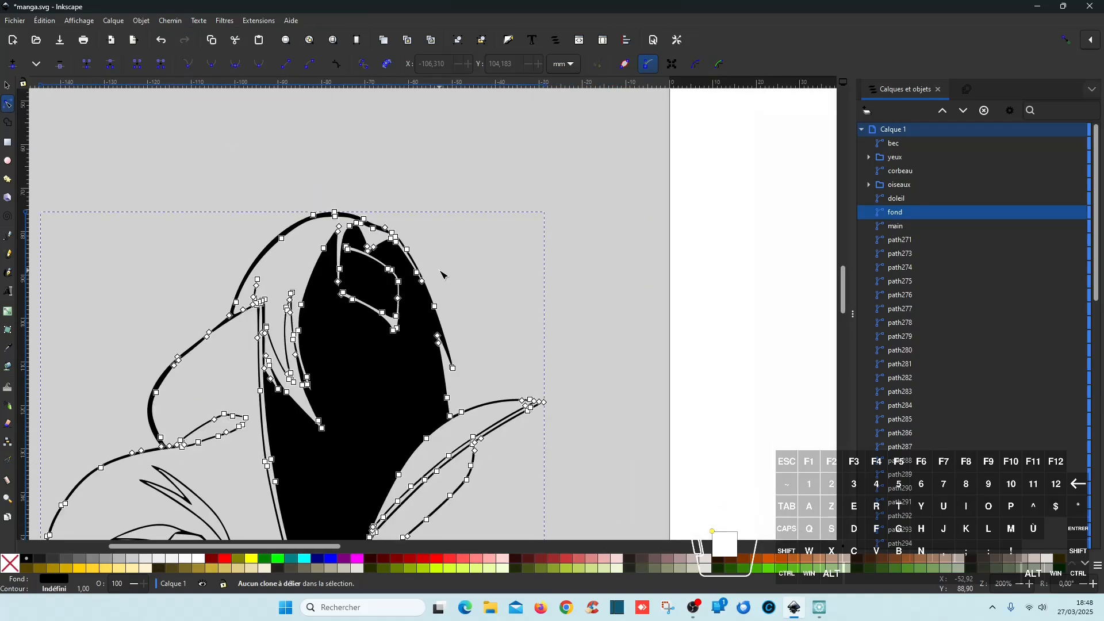
{"action": "scroll", "coordinate": [443, 275], "scroll_direction": "right", "scroll_amount": 6}
{"action": "scroll", "coordinate": [442, 274], "scroll_direction": "left", "scroll_amount": 6}
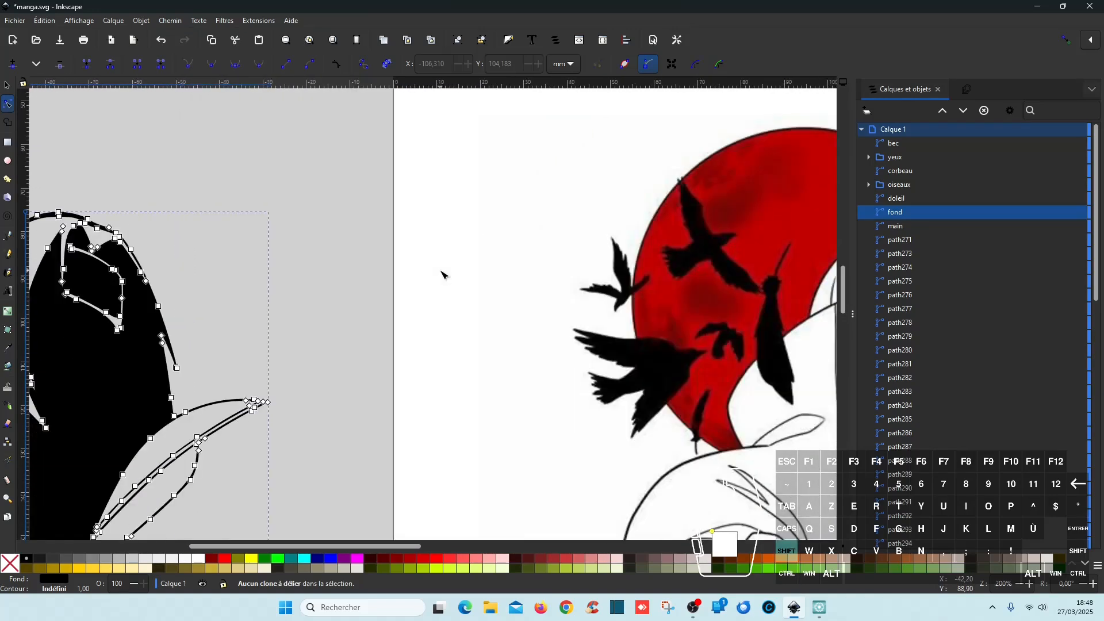
{"action": "scroll", "coordinate": [442, 274], "scroll_direction": "right", "scroll_amount": 4}
{"action": "scroll", "coordinate": [441, 274], "scroll_direction": "right", "scroll_amount": 4}
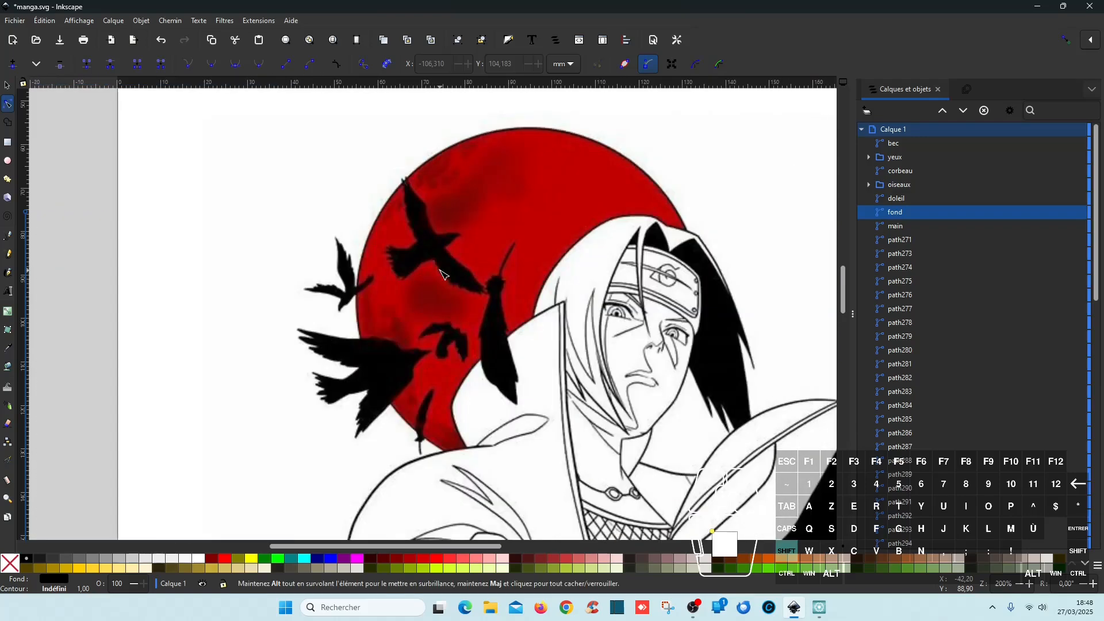
{"action": "scroll", "coordinate": [441, 275], "scroll_direction": "left", "scroll_amount": 7}
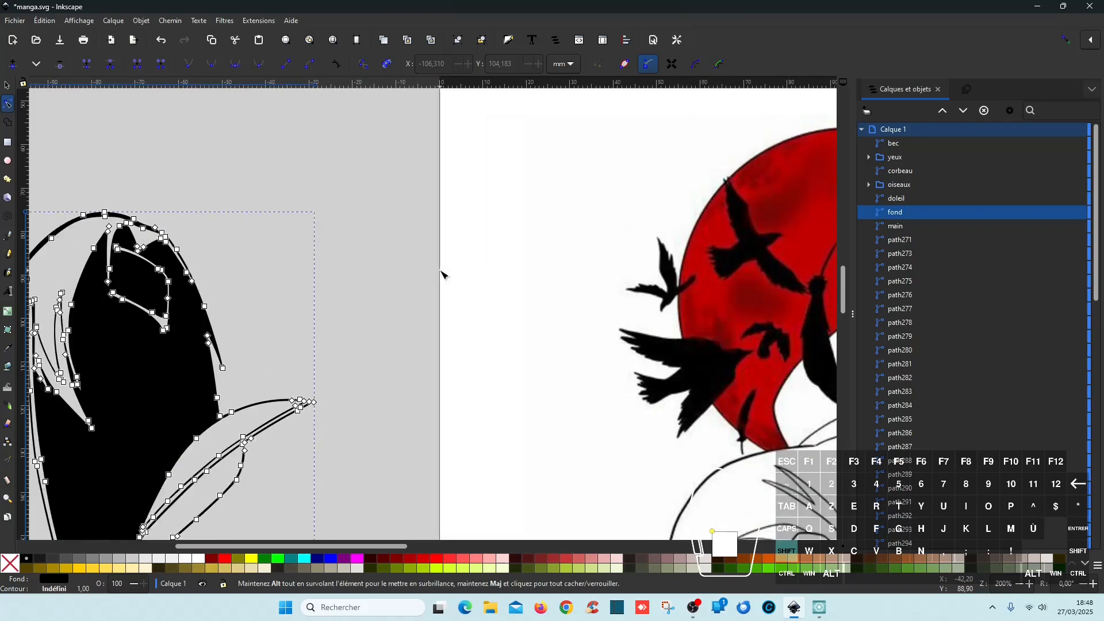
{"action": "scroll", "coordinate": [442, 274], "scroll_direction": "left", "scroll_amount": 1}
{"action": "scroll", "coordinate": [443, 272], "scroll_direction": "down", "scroll_amount": 2, "text": "ctrl"}
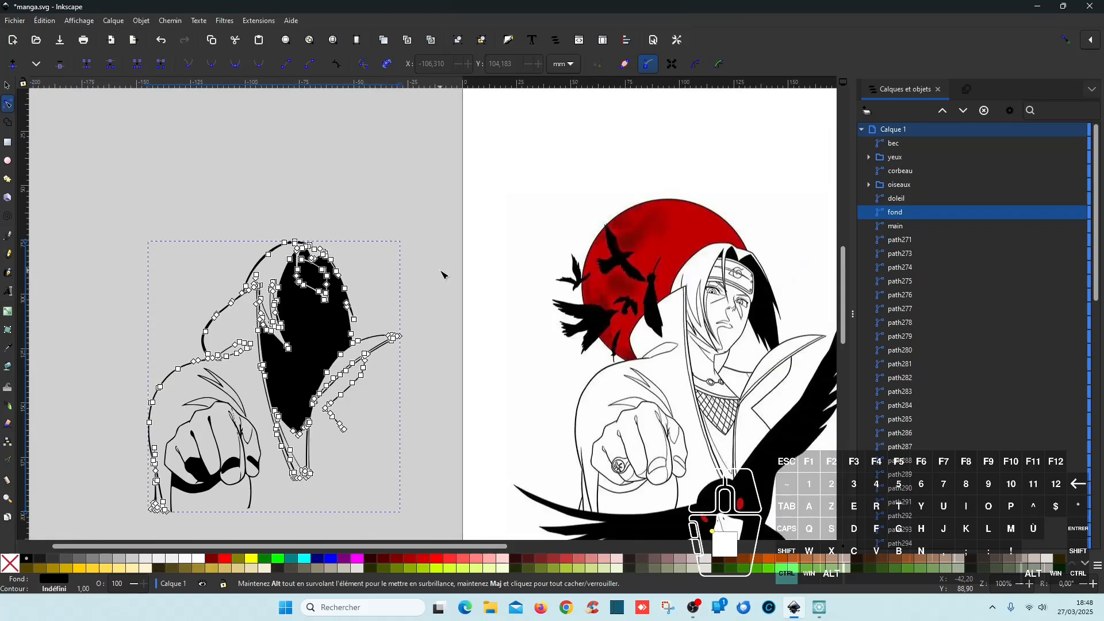
- Select path271 and path273 through path277, the headband details, and raise them together directly above "fond" in the object order
{"action": "left_click", "coordinate": [946, 240]}
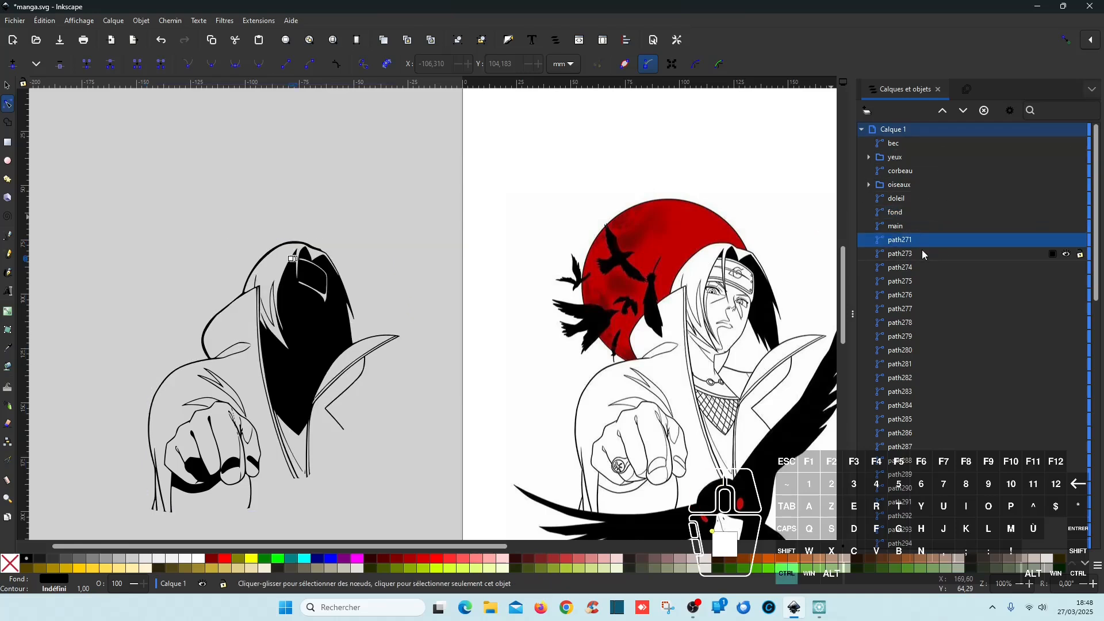
{"action": "left_click", "coordinate": [911, 253], "text": "ctrl"}
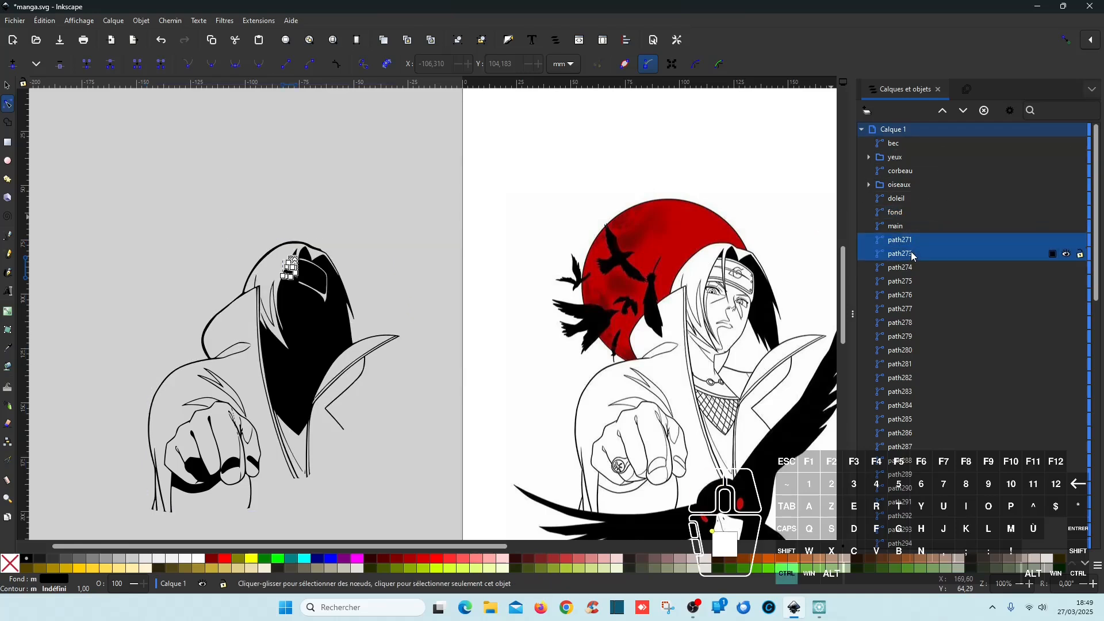
{"action": "left_click", "coordinate": [912, 268], "text": "ctrl"}
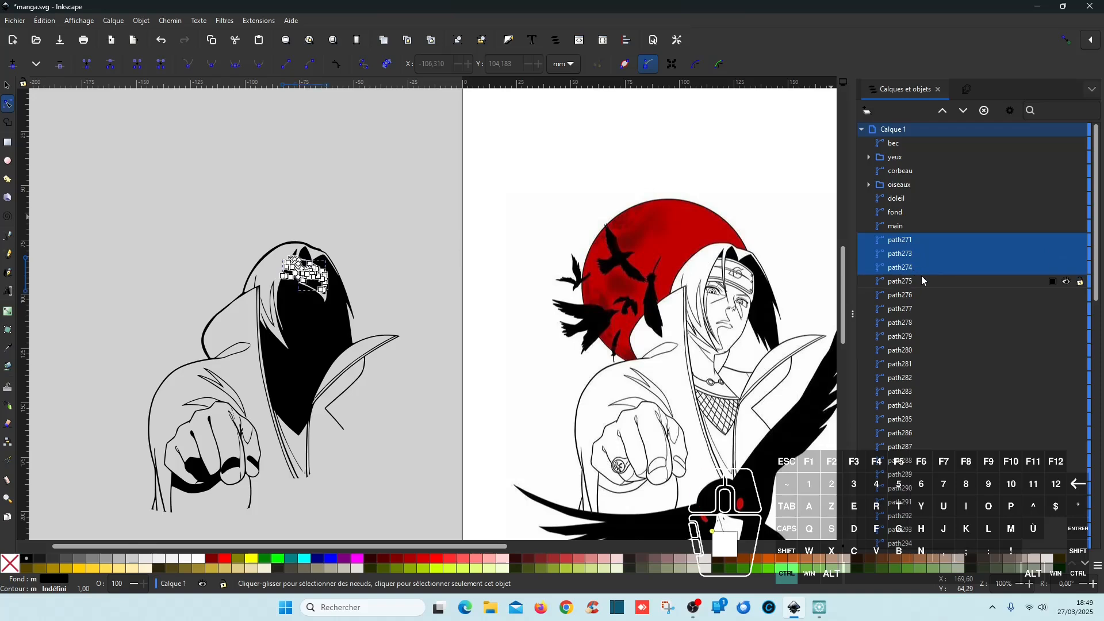
{"action": "left_click", "coordinate": [922, 279], "text": "ctrl"}
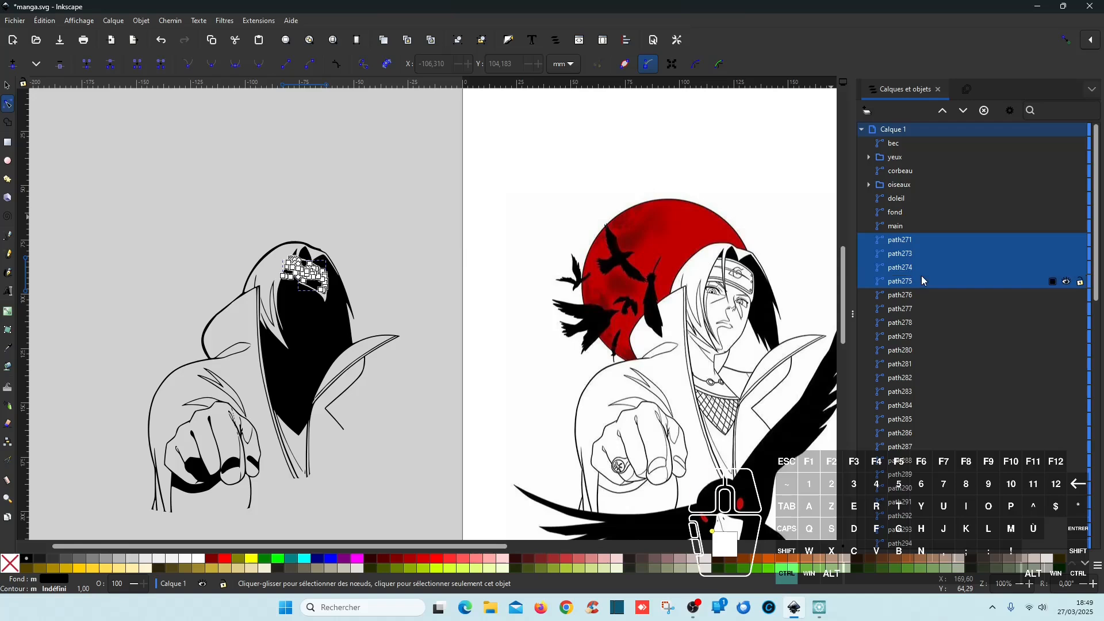
{"action": "left_click", "coordinate": [919, 295], "text": "ctrl"}
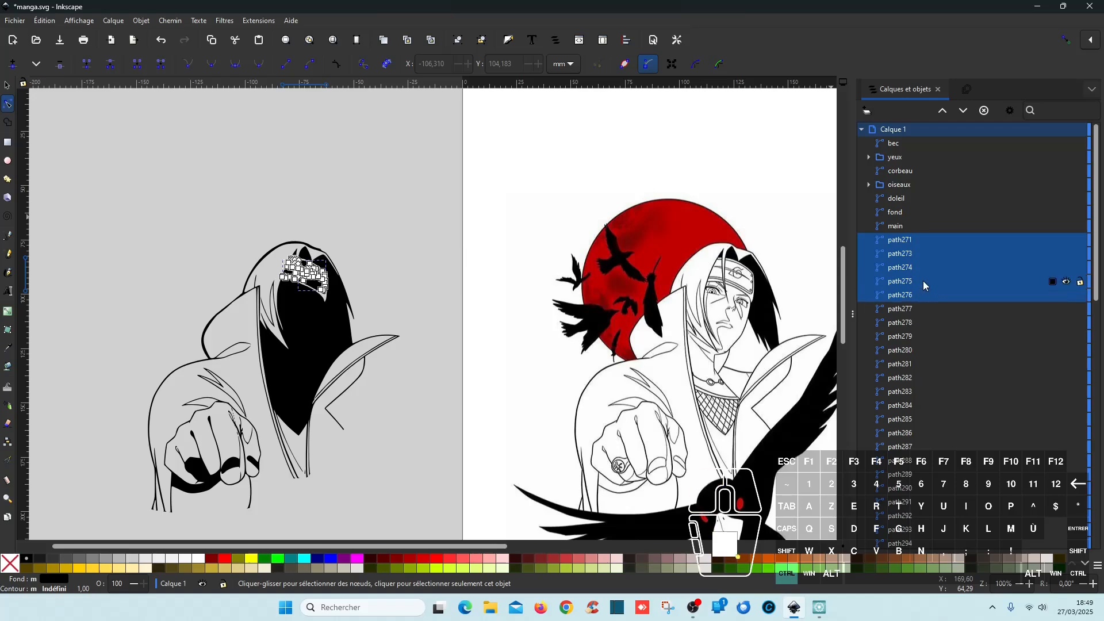
{"action": "left_click", "coordinate": [923, 310], "text": "ctrl"}
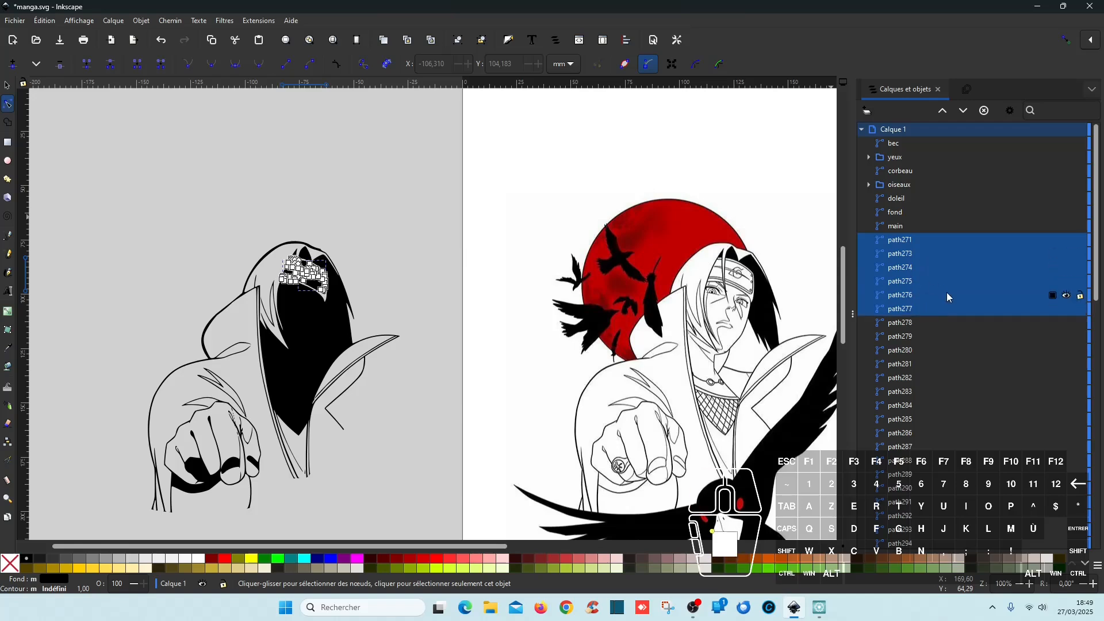
{"action": "left_click", "coordinate": [944, 112]}
{"action": "left_click", "coordinate": [943, 111]}
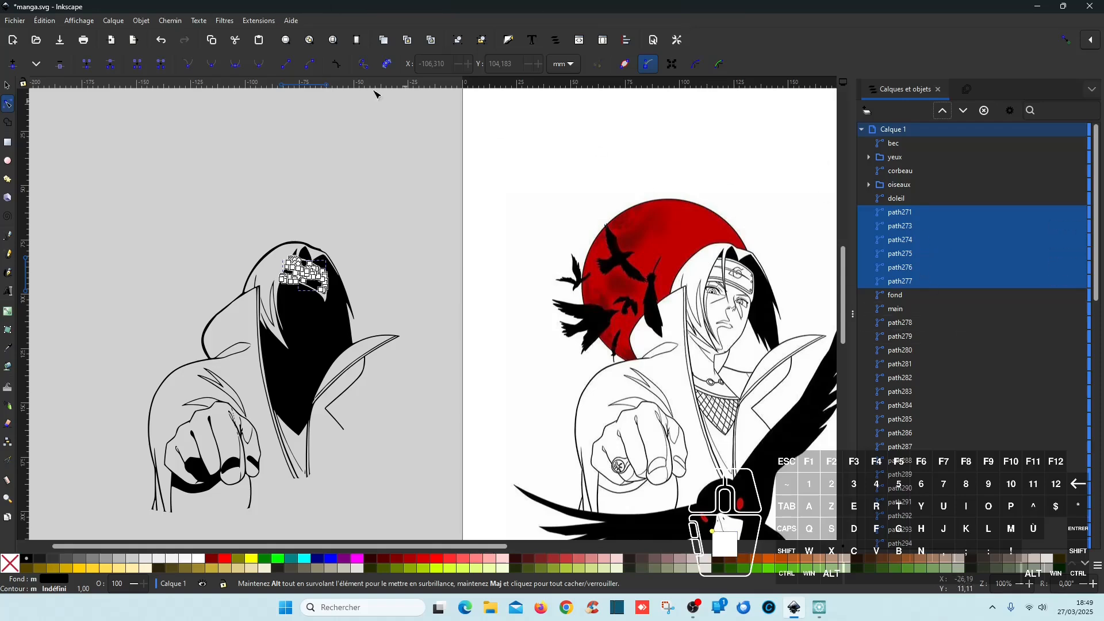
- Merge the raised headband paths with Union and subtract the merged shape from "fond" with the Difference operation
{"action": "left_click", "coordinate": [172, 22]}
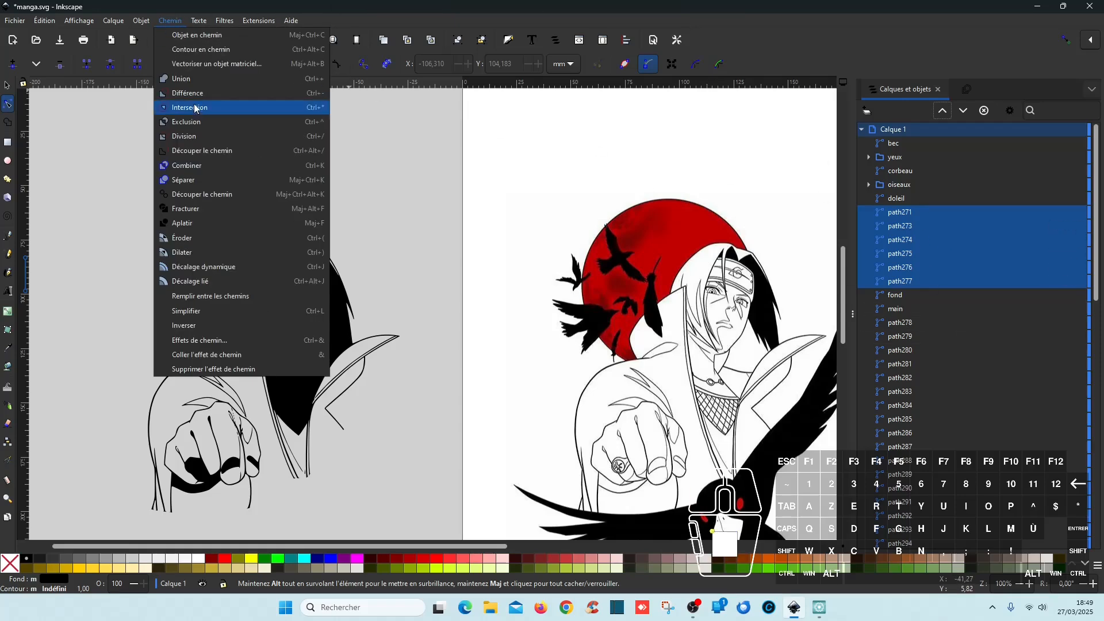
{"action": "left_click", "coordinate": [195, 81]}
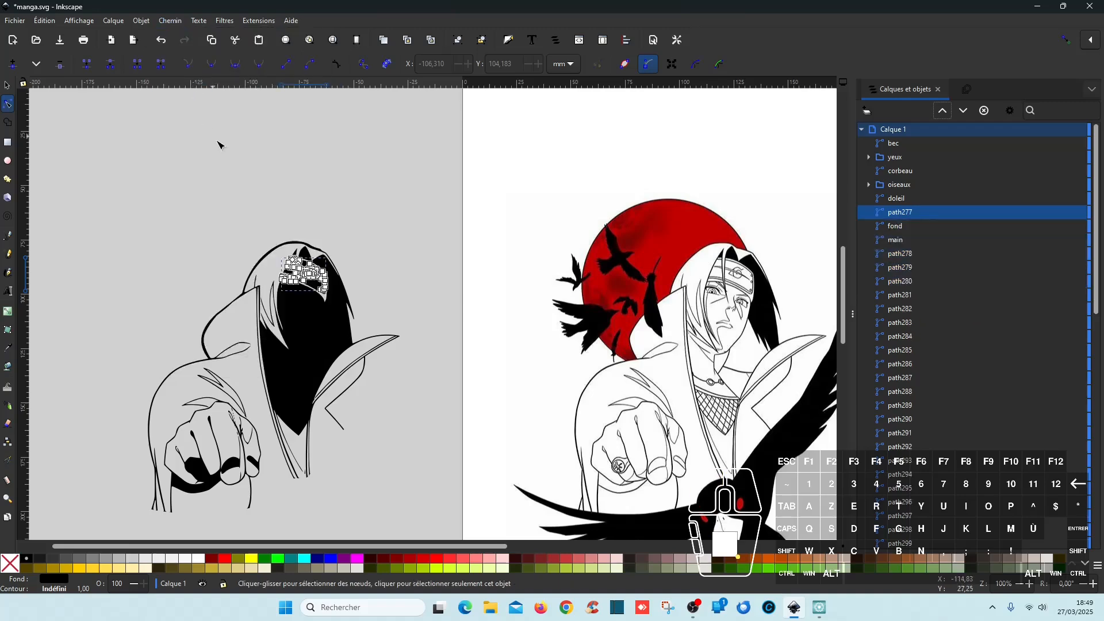
{"action": "left_click", "coordinate": [902, 225], "text": "ctrl"}
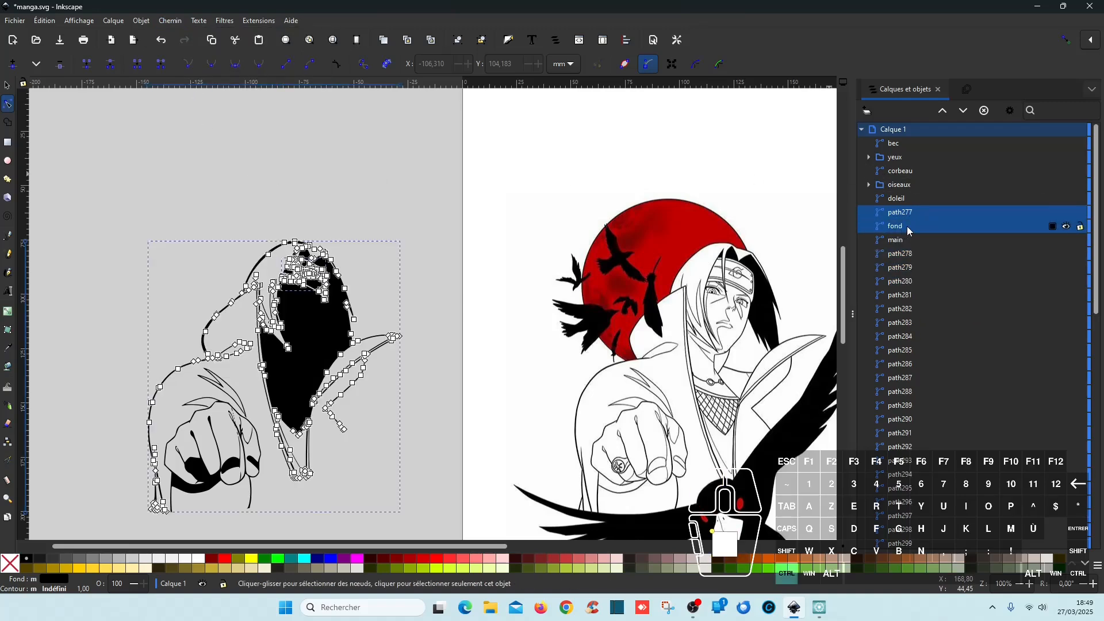
{"action": "left_click", "coordinate": [170, 21]}
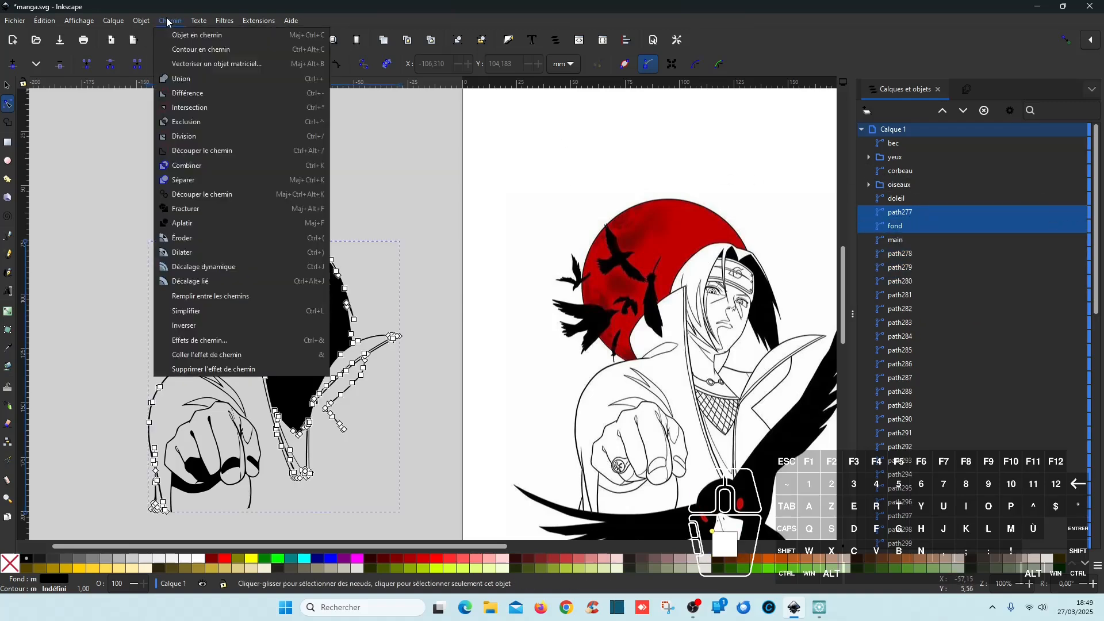
{"action": "left_click", "coordinate": [204, 97]}
{"action": "left_click", "coordinate": [435, 280]}
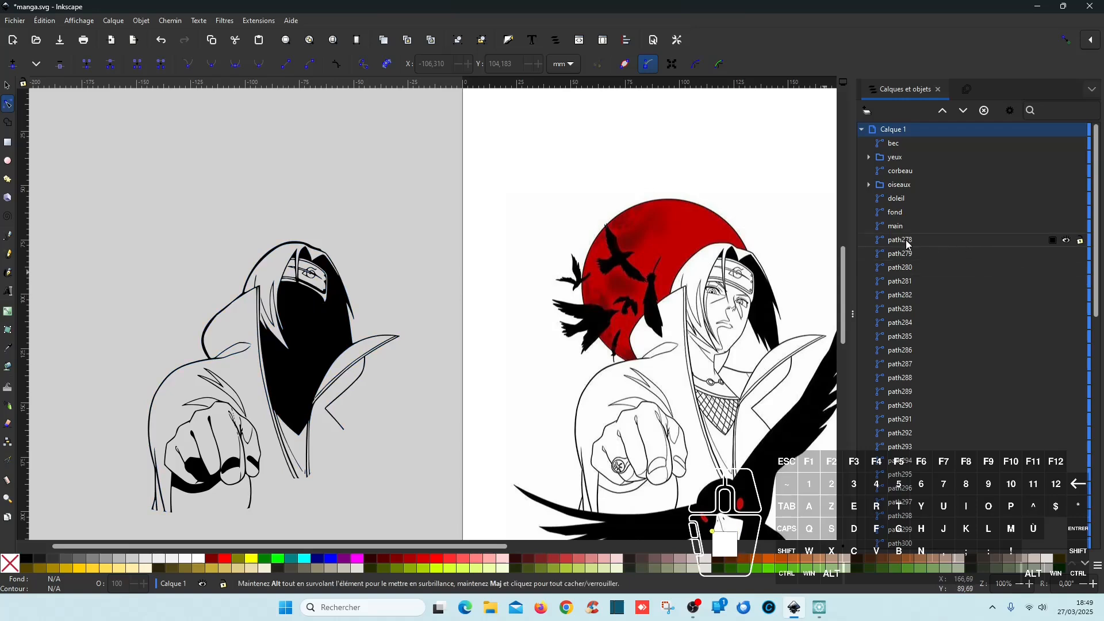
- Raise path278, the strip along the headband's lower edge, directly above "fond" and subtract it from "fond" with Difference
{"action": "scroll", "coordinate": [322, 299], "scroll_direction": "up", "scroll_amount": 4}
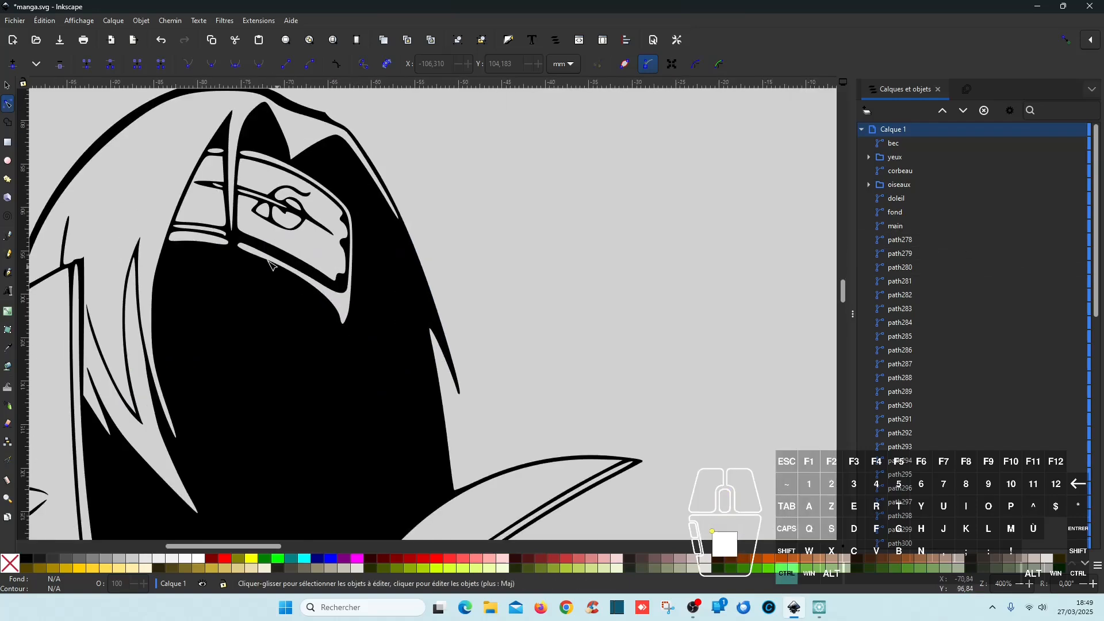
{"action": "left_click", "coordinate": [927, 239]}
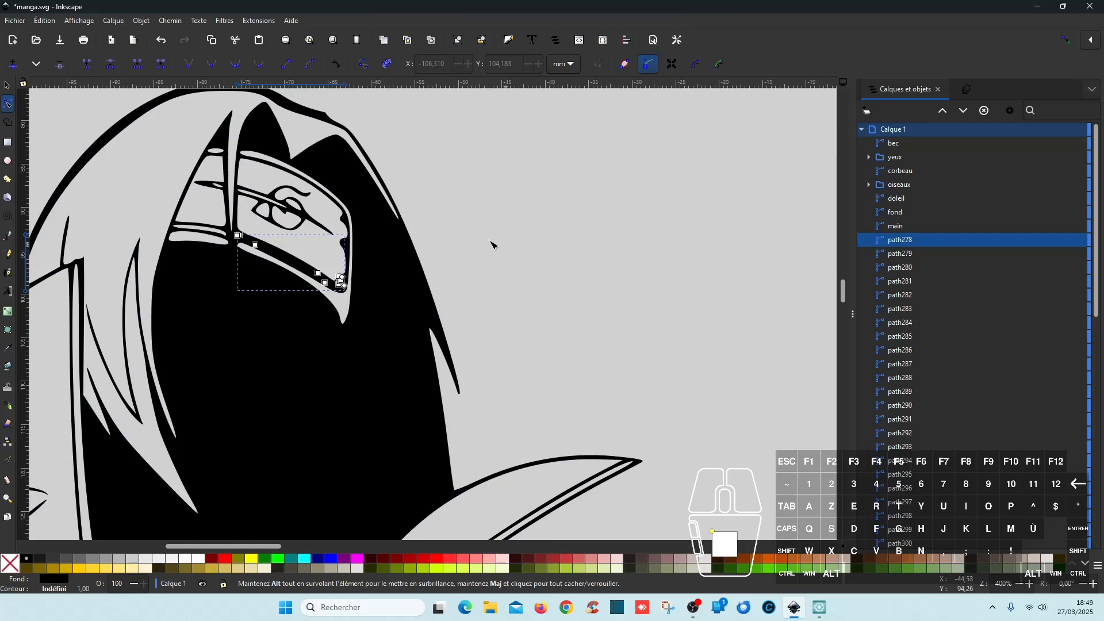
{"action": "left_click", "coordinate": [944, 112]}
{"action": "left_click", "coordinate": [944, 112]}
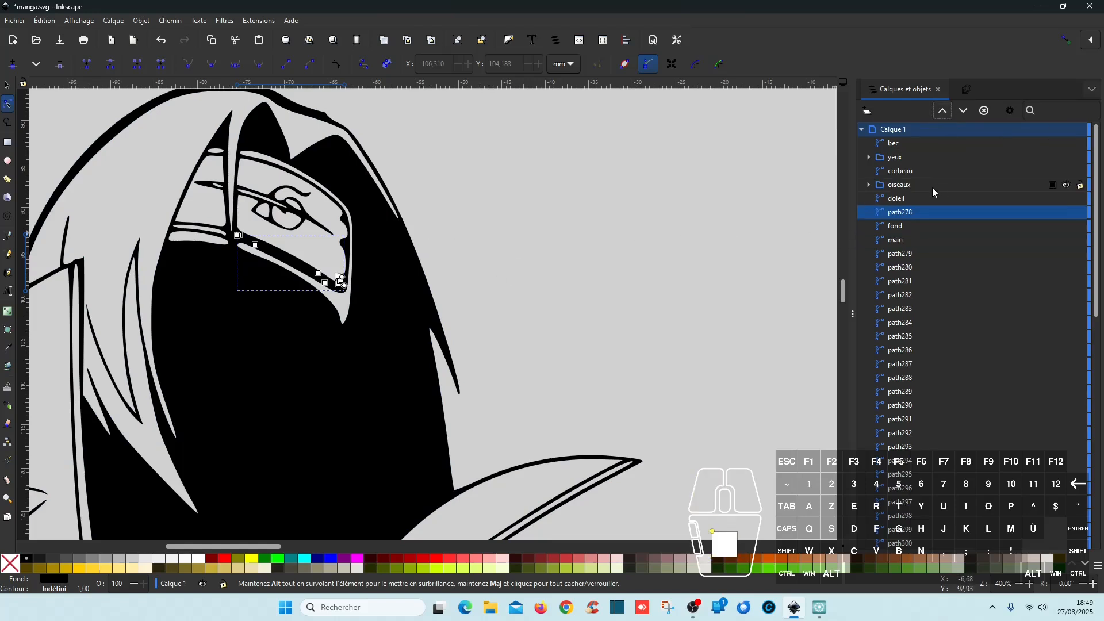
{"action": "left_click", "coordinate": [907, 226], "text": "ctrl"}
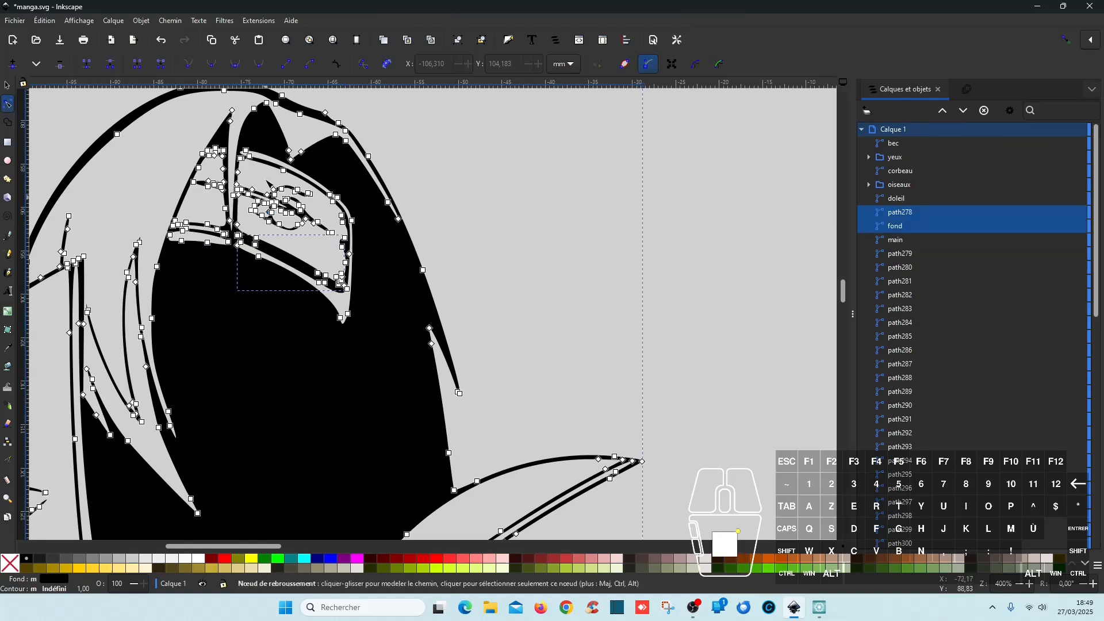
{"action": "left_click", "coordinate": [170, 21]}
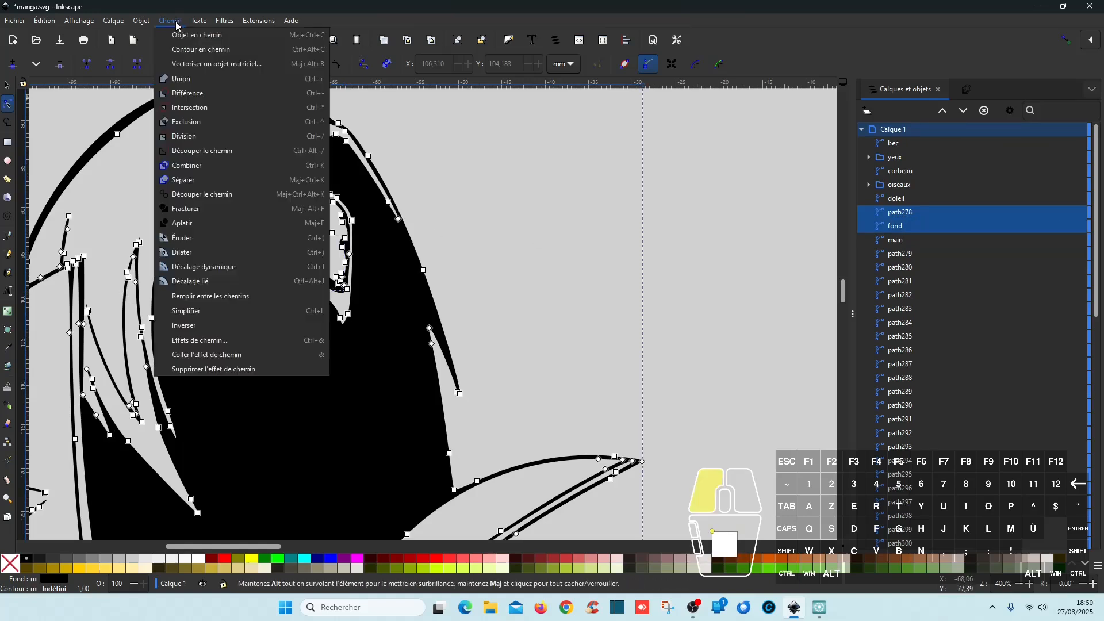
{"action": "left_click", "coordinate": [205, 96]}
{"action": "left_click", "coordinate": [617, 316]}
- Raise path279, the large shape covering the face and neck, directly above "fond" in the object order
{"action": "scroll", "coordinate": [580, 304], "scroll_direction": "down", "scroll_amount": 4}
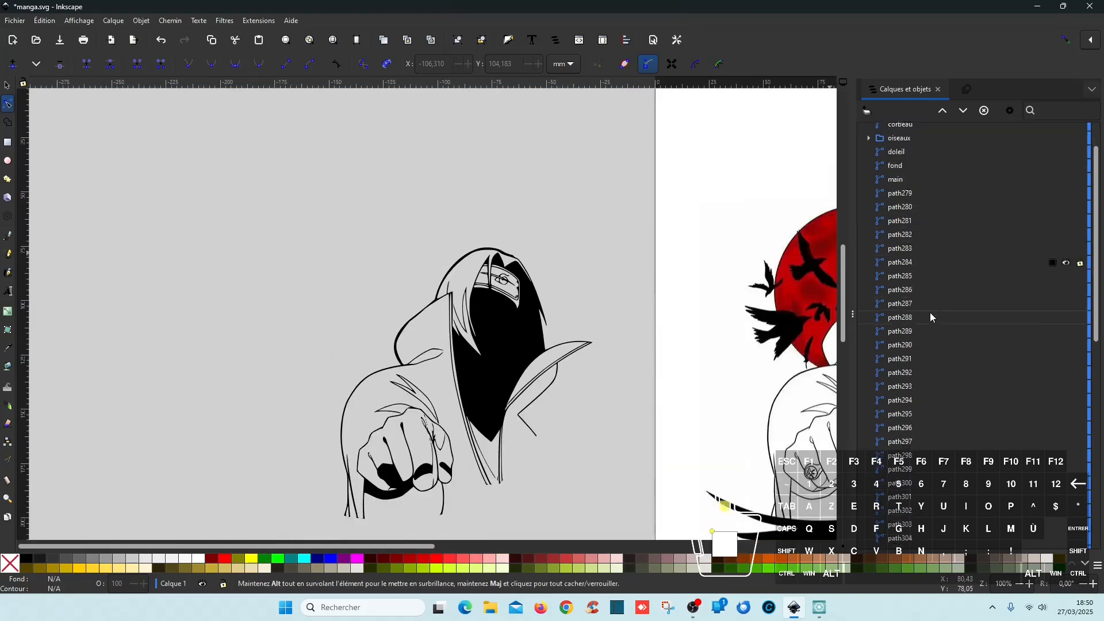
{"action": "scroll", "coordinate": [930, 312], "scroll_direction": "down", "scroll_amount": 10}
{"action": "scroll", "coordinate": [930, 311], "scroll_direction": "up", "scroll_amount": 10}
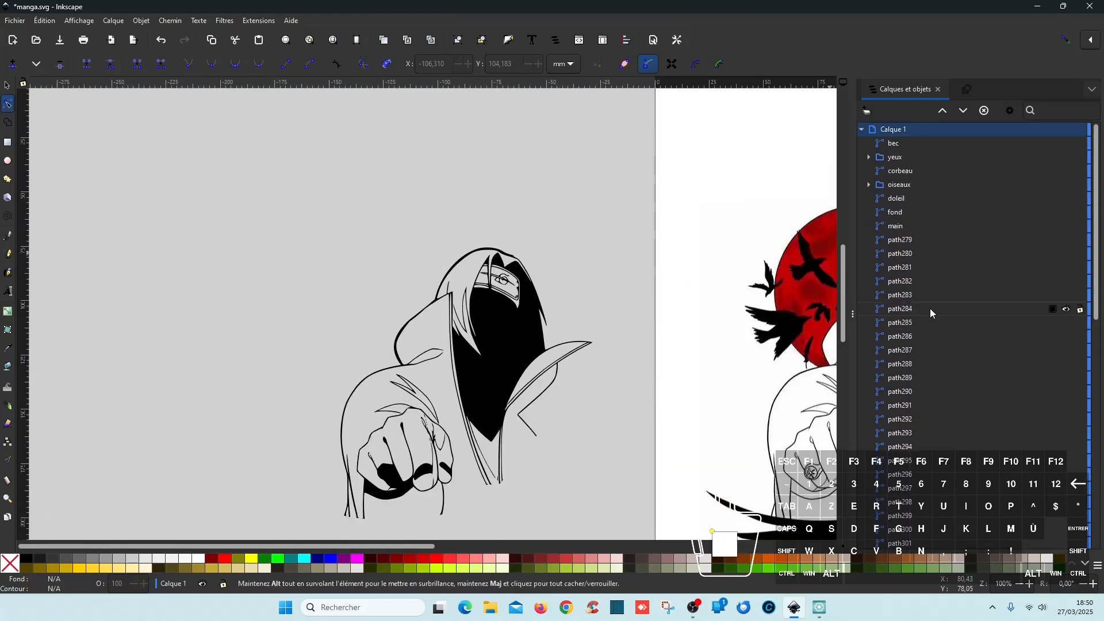
{"action": "left_click", "coordinate": [907, 242]}
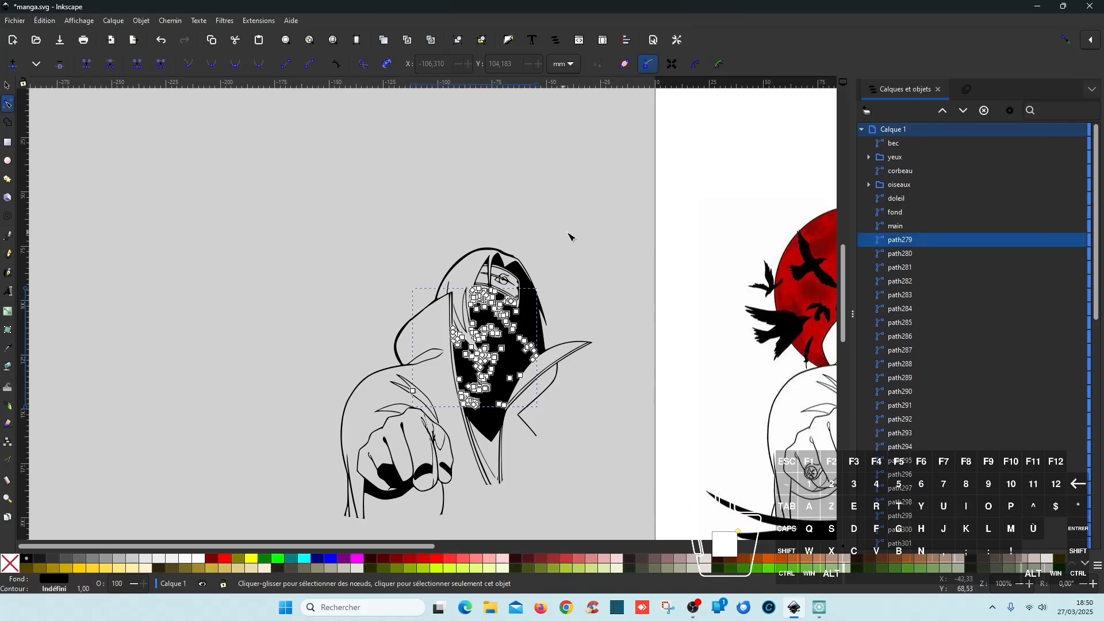
{"action": "scroll", "coordinate": [572, 237], "scroll_direction": "down", "scroll_amount": 1, "text": "ctrl"}
{"action": "left_click_drag", "start_coordinate": [575, 235], "coordinate": [469, 204]}
{"action": "scroll", "coordinate": [468, 204], "scroll_direction": "up", "scroll_amount": 2}
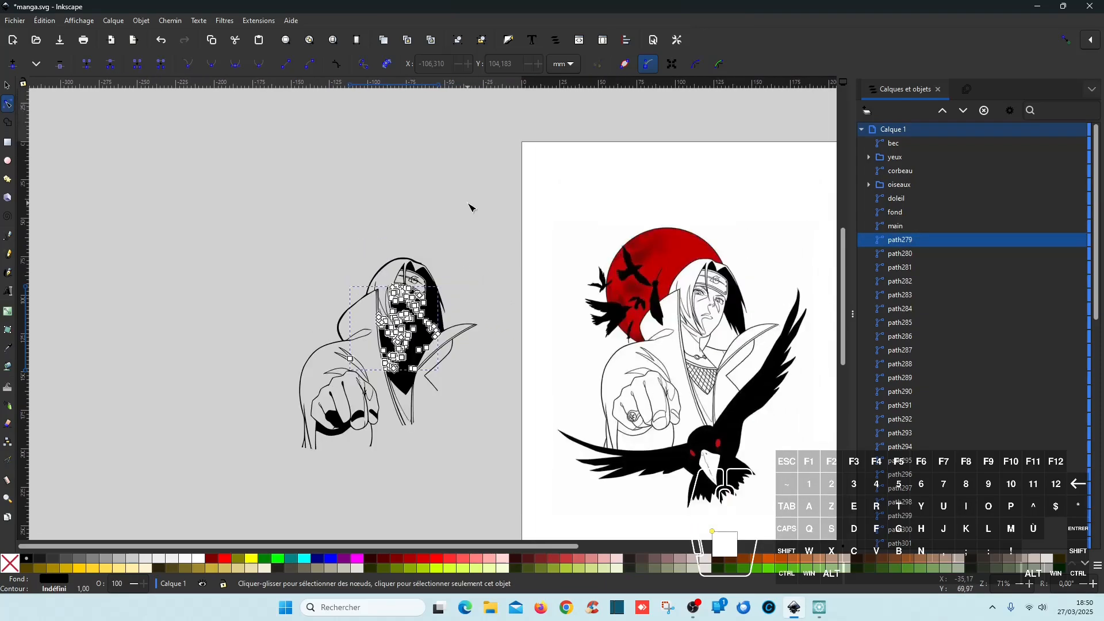
{"action": "left_click", "coordinate": [943, 111]}
{"action": "left_click", "coordinate": [943, 111]}
- Combine path279 with "fond" so that the face is cut out of the black area
{"action": "left_click", "coordinate": [911, 228], "text": "ctrl"}
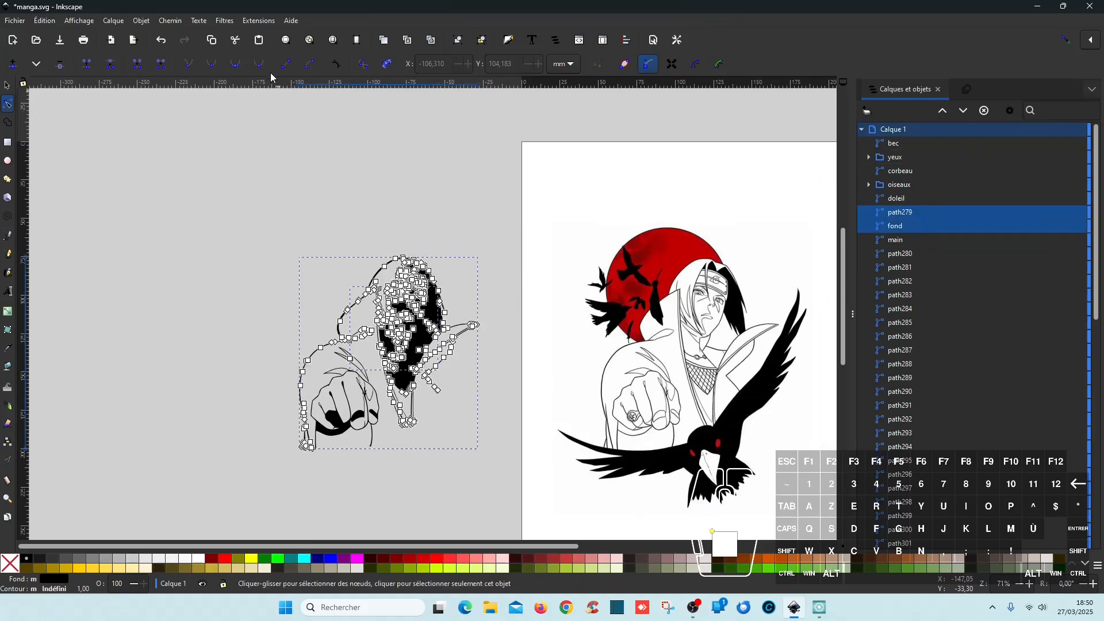
{"action": "key", "text": "ctrl"}
{"action": "key", "text": "ctrl+k"}
{"action": "left_click", "coordinate": [363, 198]}
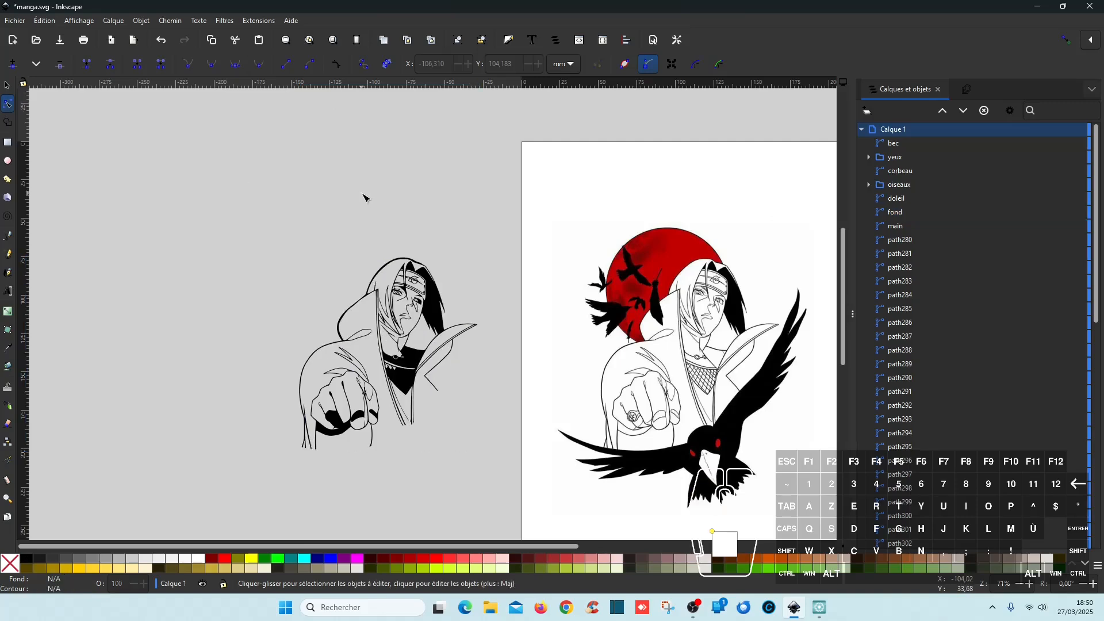
- Examine path280 through path284 up close to identify which eye and brow details each one covers
{"action": "left_click", "coordinate": [909, 240]}
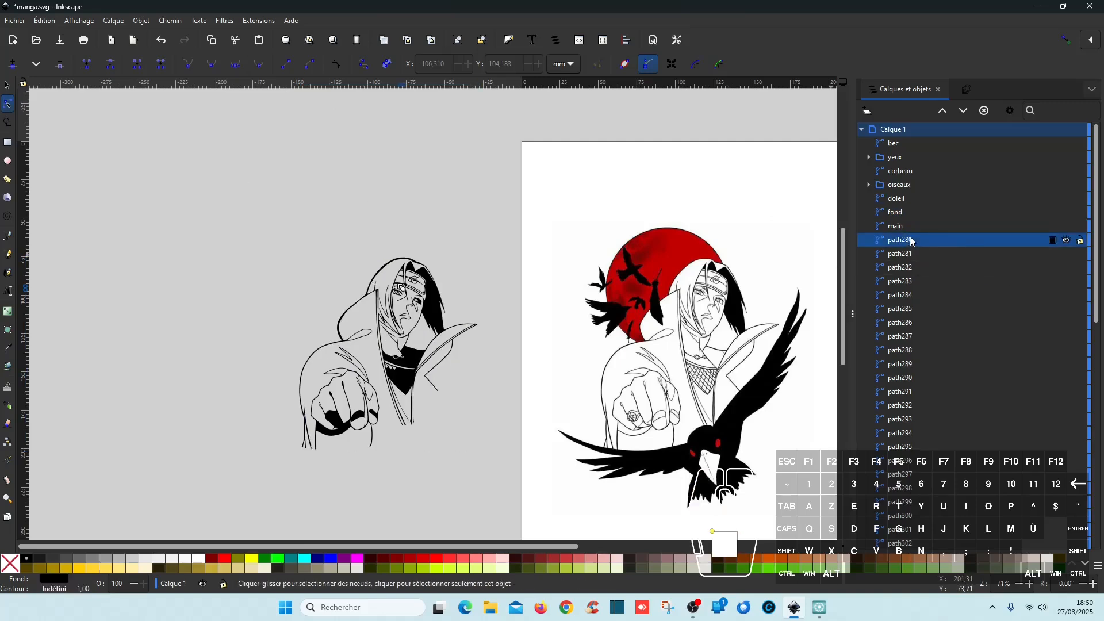
{"action": "scroll", "coordinate": [428, 287], "scroll_direction": "up", "scroll_amount": 5}
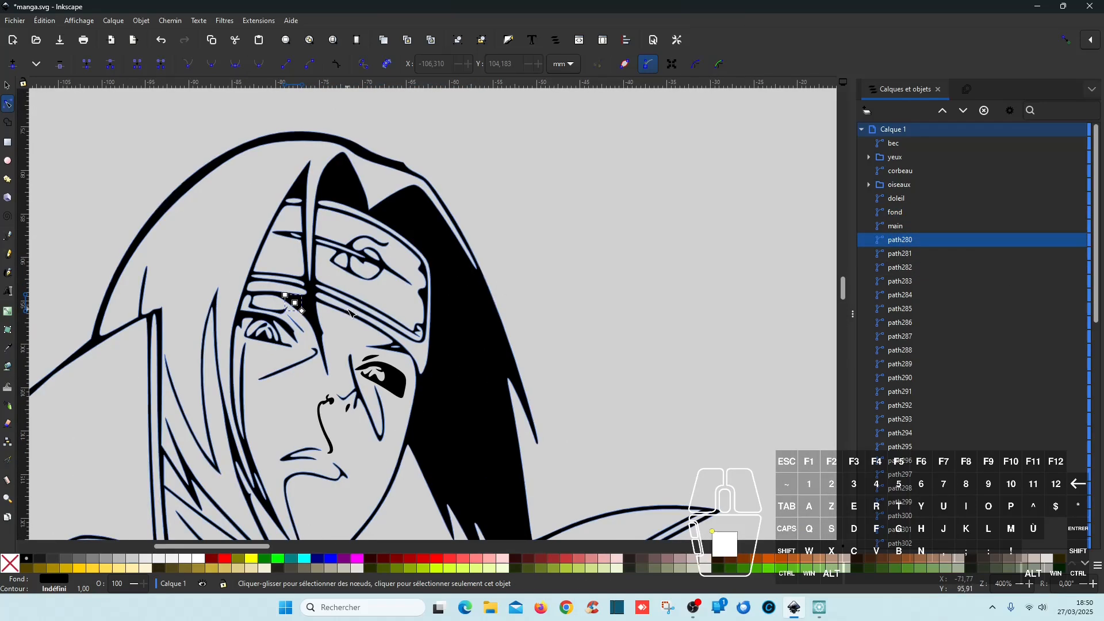
{"action": "left_click", "coordinate": [913, 253]}
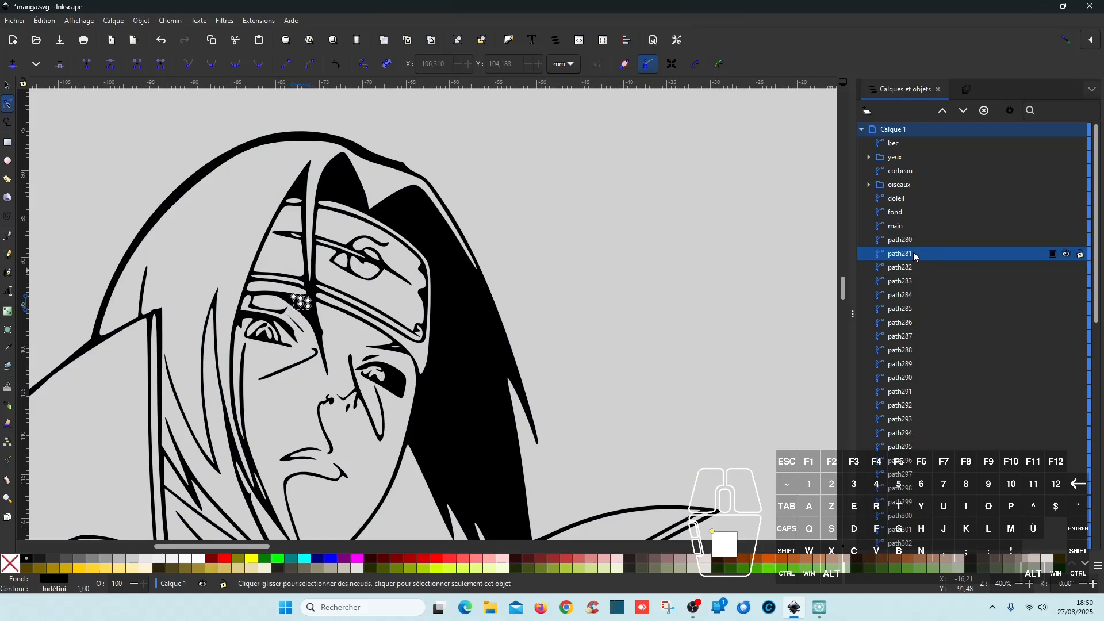
{"action": "left_click", "coordinate": [910, 268]}
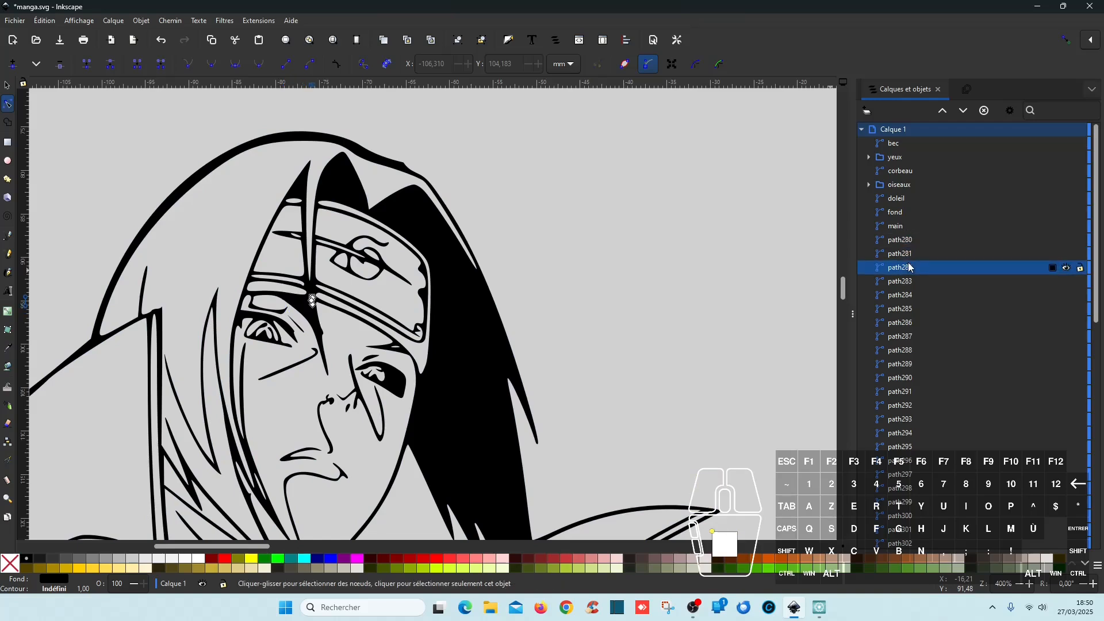
{"action": "left_click", "coordinate": [911, 281]}
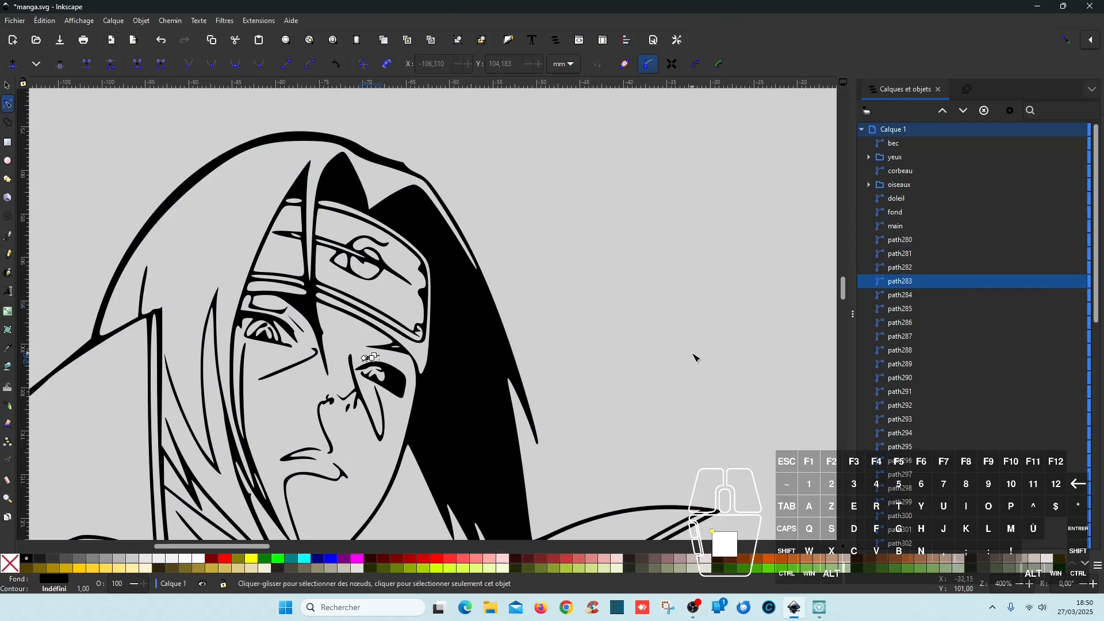
{"action": "left_click", "coordinate": [901, 297]}
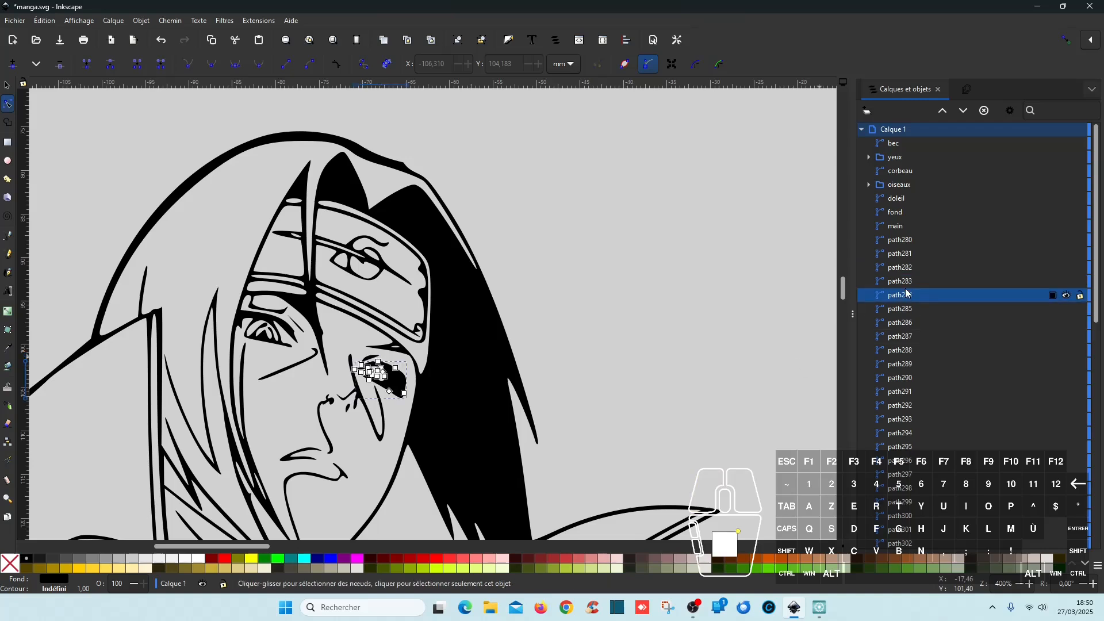
- Rename path283, the small shape above the eye on the hood's dark side, as "g"
{"action": "left_click", "coordinate": [908, 287]}
{"action": "left_click", "coordinate": [908, 285]}
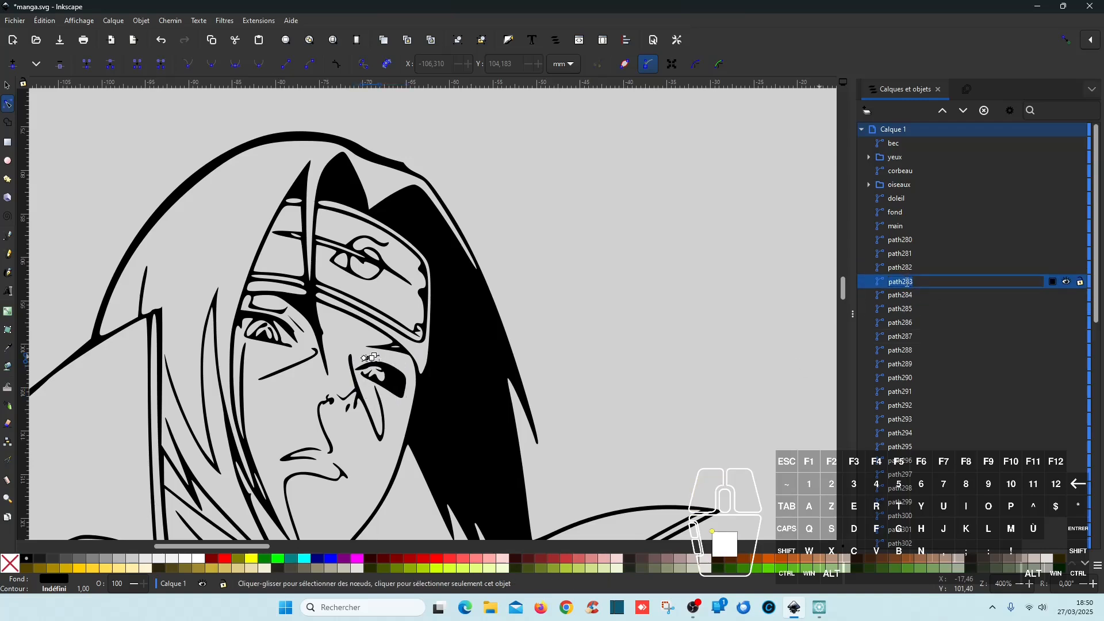
{"action": "type", "text": "g"}
{"action": "key", "text": "Return"}
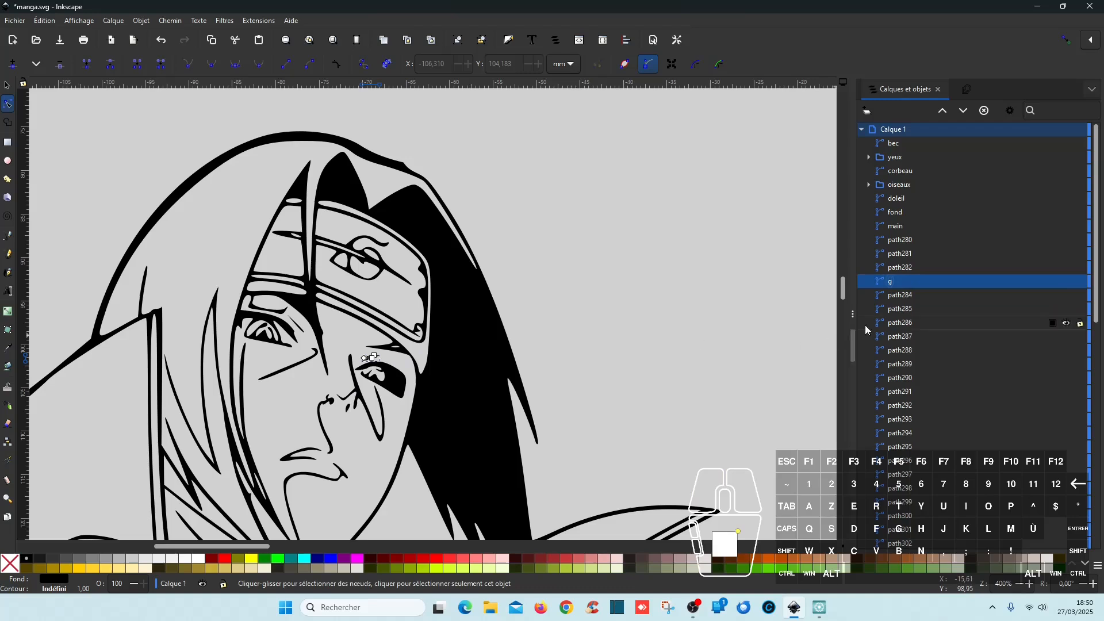
- Compare path284 with path285 on the eye at the hood's dark side, and rename path284 as "oeil d"
{"action": "left_click", "coordinate": [919, 294]}
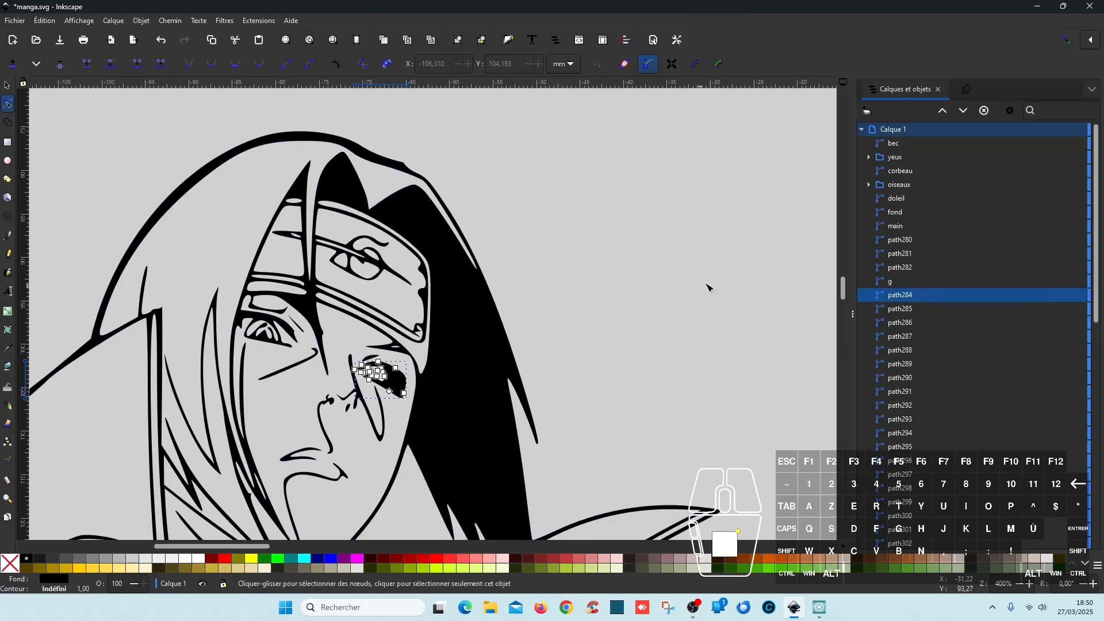
{"action": "left_click", "coordinate": [893, 310]}
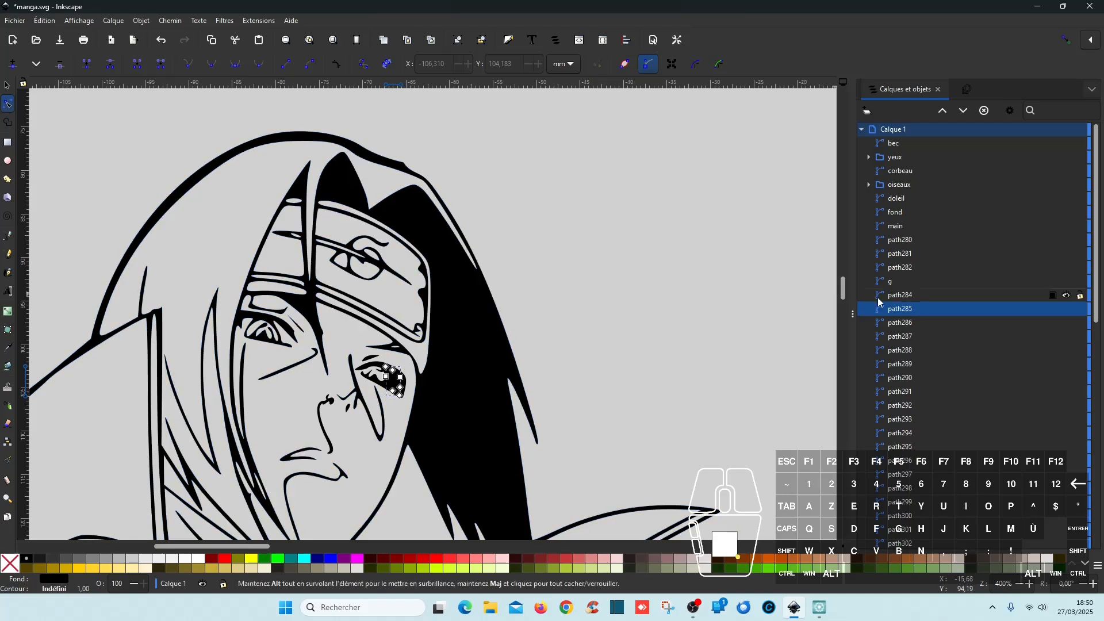
{"action": "left_click", "coordinate": [917, 301]}
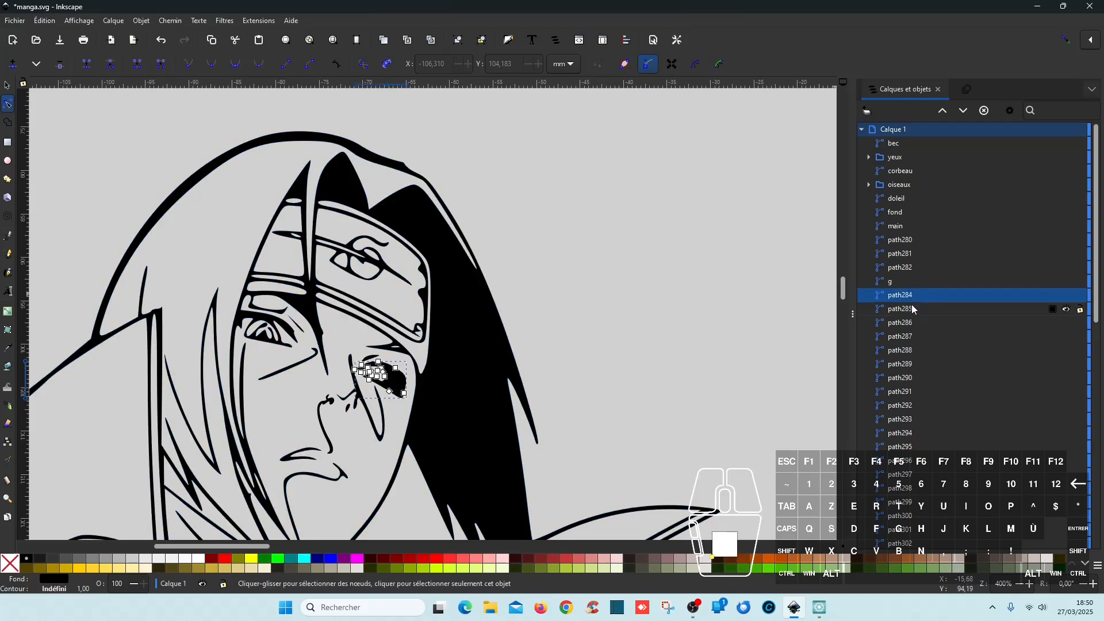
{"action": "left_click", "coordinate": [912, 309]}
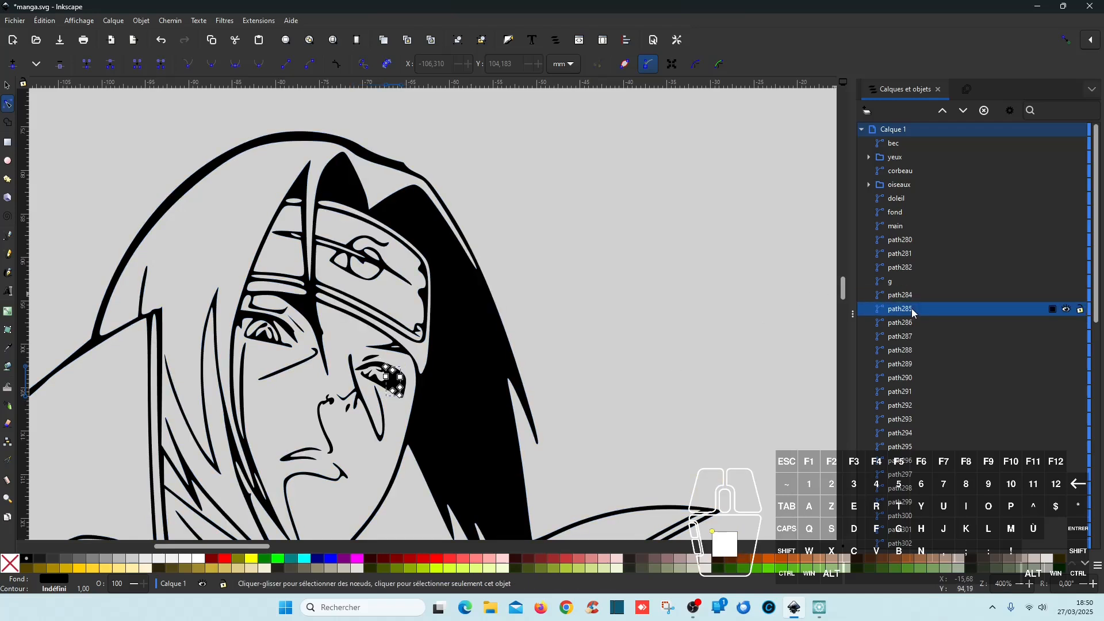
{"action": "double_click", "coordinate": [906, 295]}
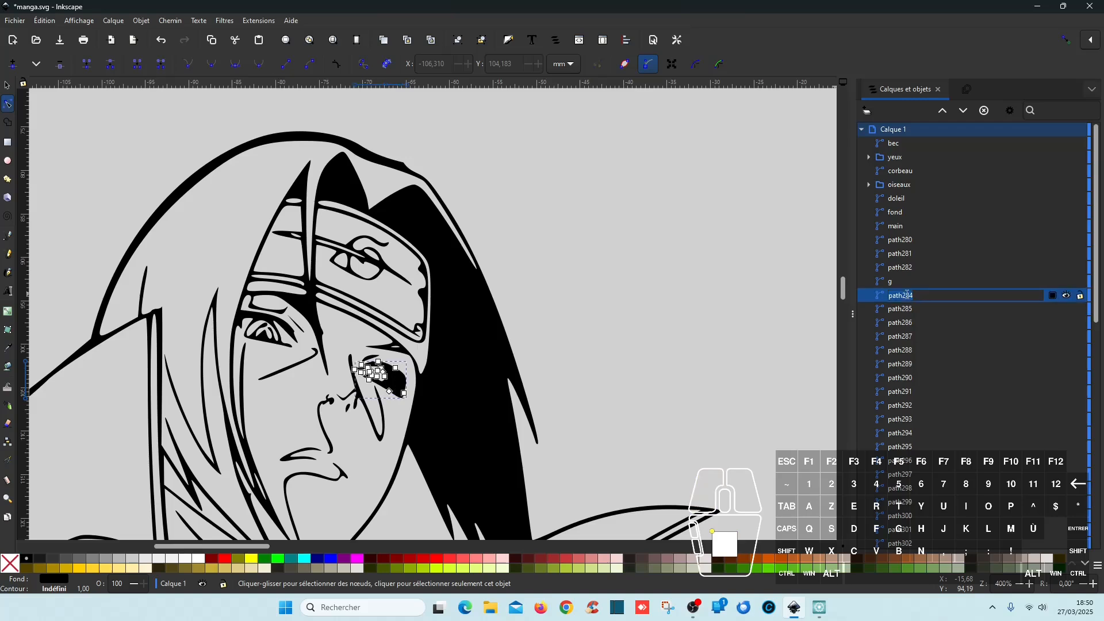
{"action": "type", "text": "oeil d"}
{"action": "key", "text": "Return"}
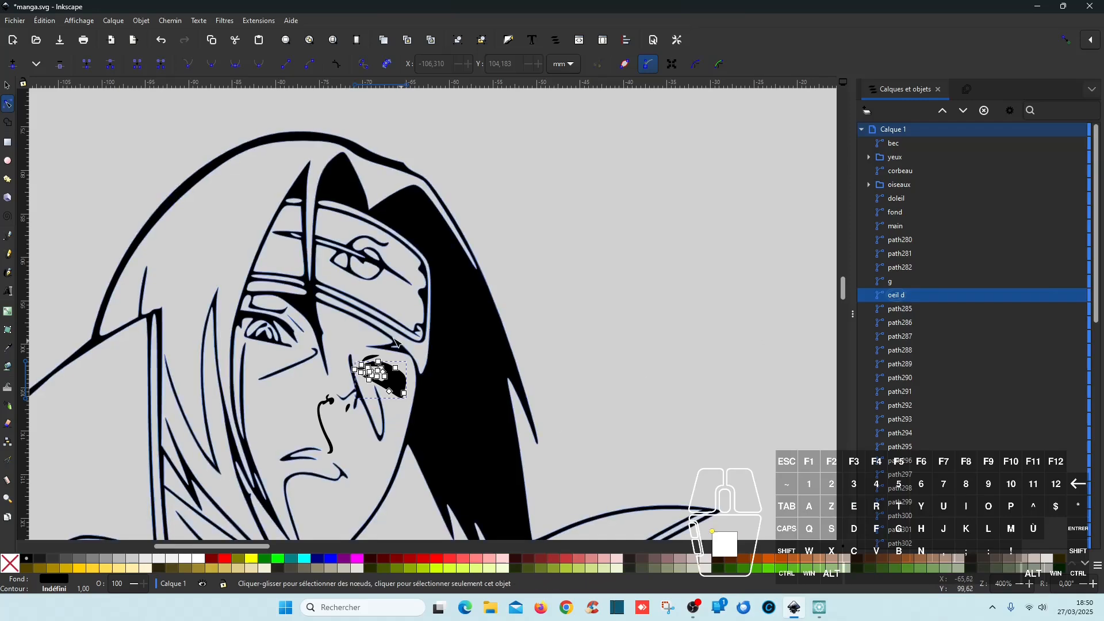
- Raise path285 directly above "oeil d" and subtract it from that eye shape with Difference
{"action": "left_click", "coordinate": [902, 310]}
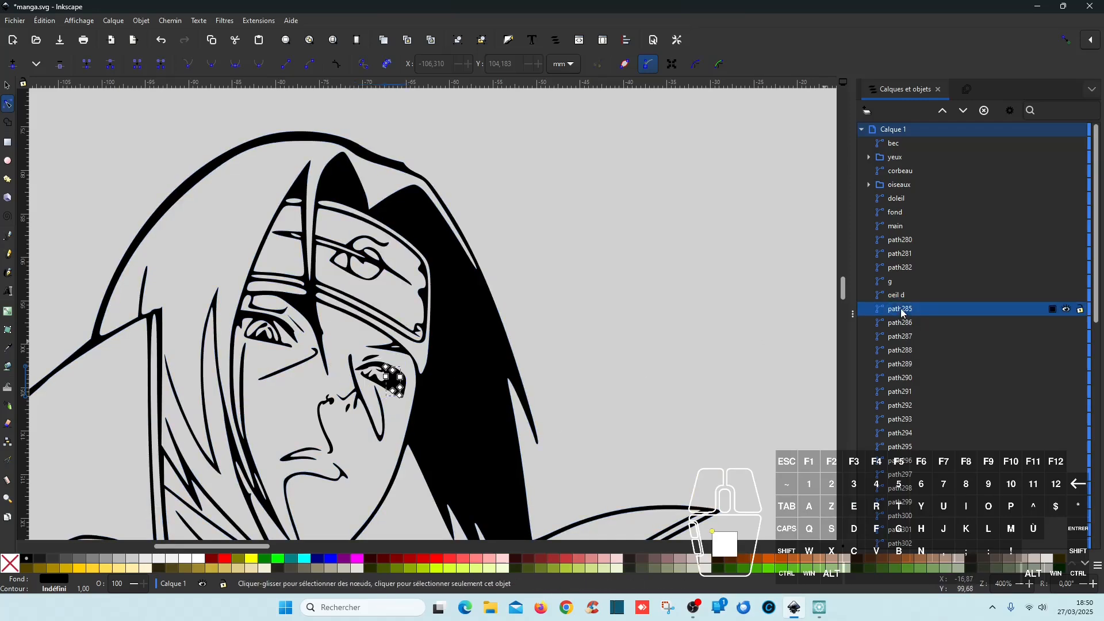
{"action": "left_click", "coordinate": [942, 110]}
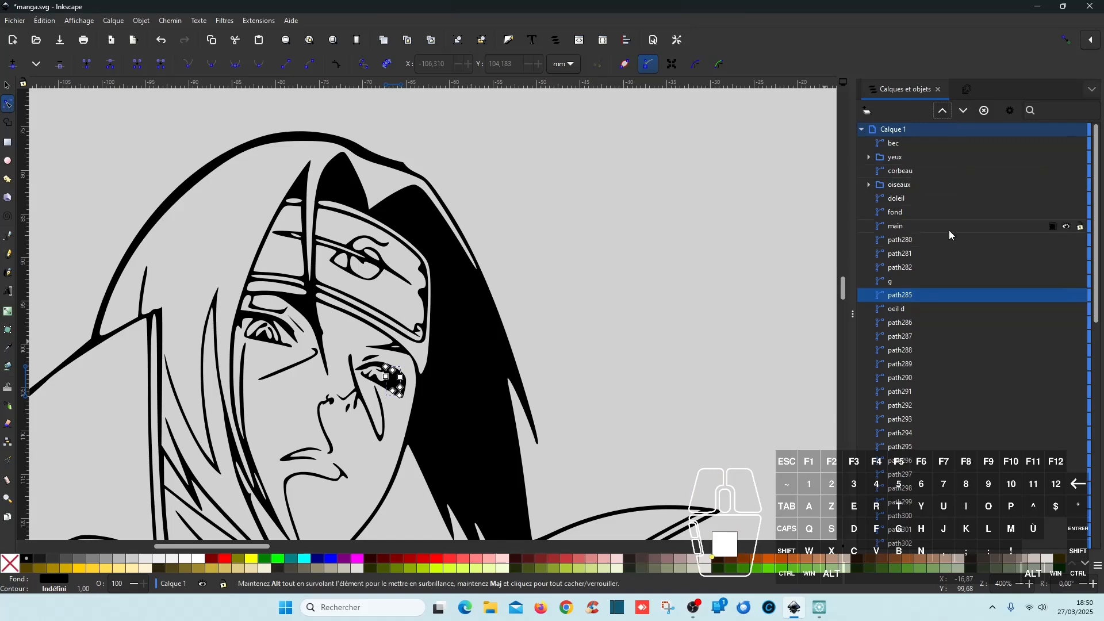
{"action": "left_click", "coordinate": [910, 306], "text": "ctrl"}
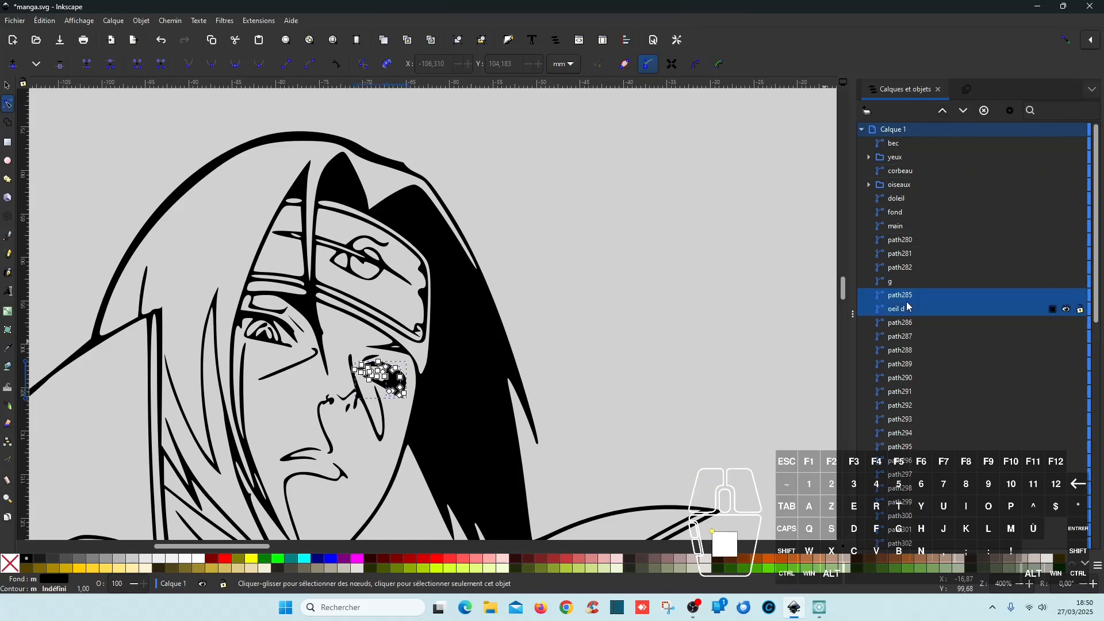
{"action": "left_click", "coordinate": [176, 22]}
{"action": "left_click", "coordinate": [214, 94]}
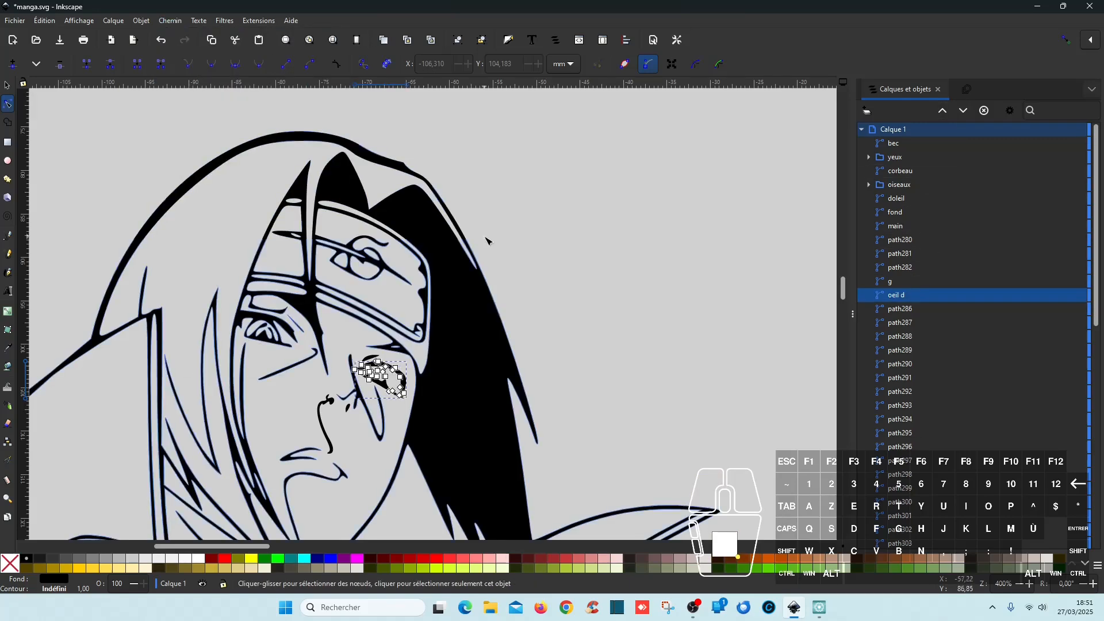
{"action": "left_click", "coordinate": [550, 315]}
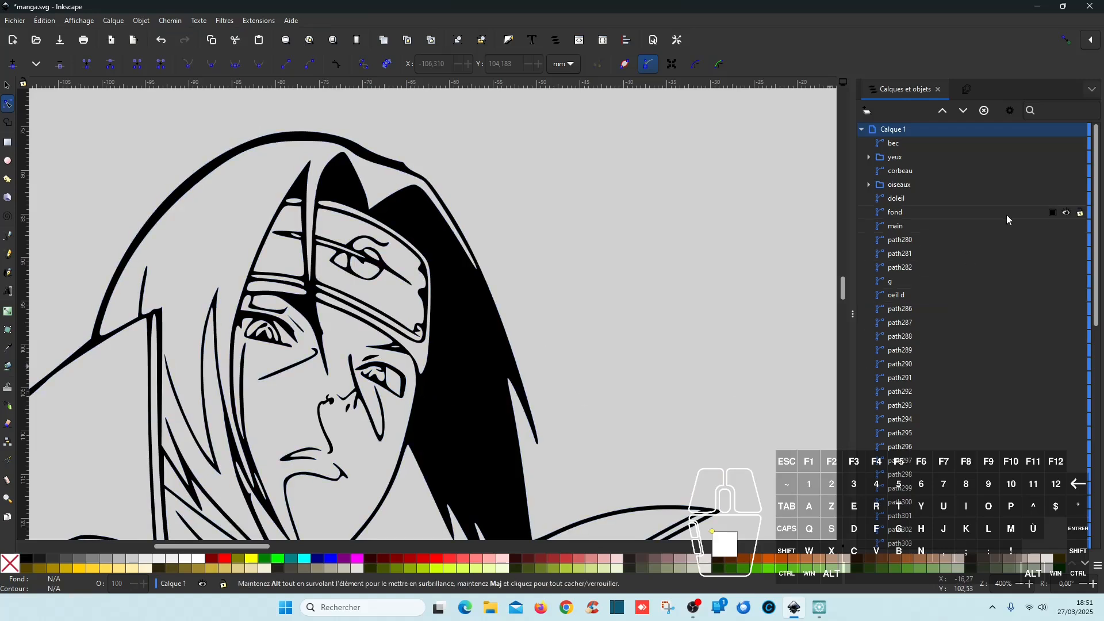
- Unite path280, path281 and path282, the small shapes between the headband and the brow, into one path
{"action": "left_click", "coordinate": [901, 268]}
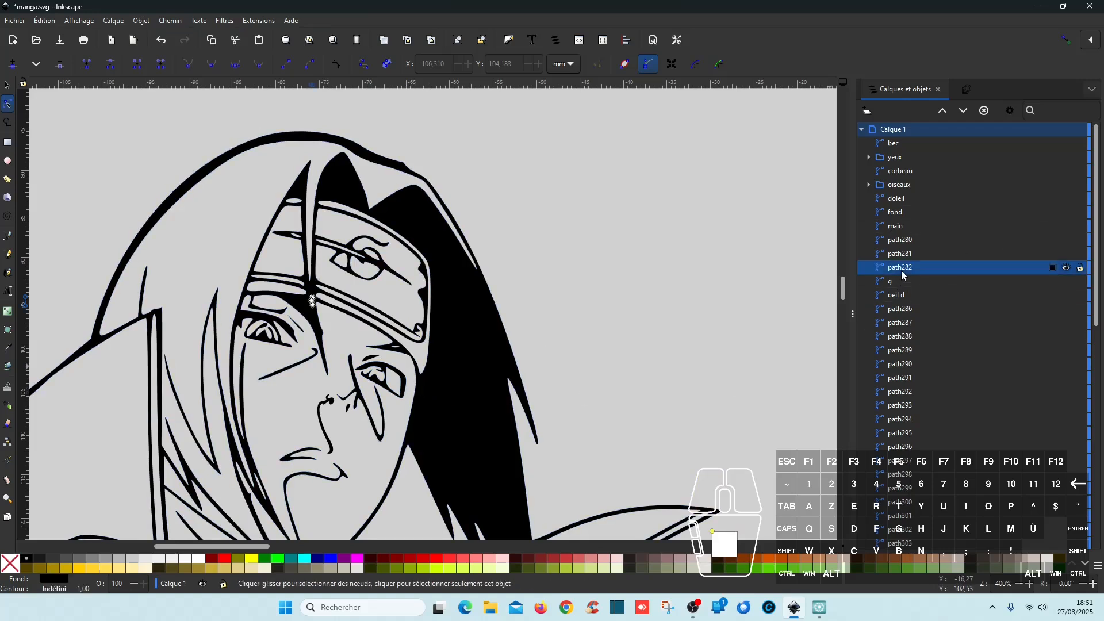
{"action": "left_click", "coordinate": [901, 241], "text": "shift"}
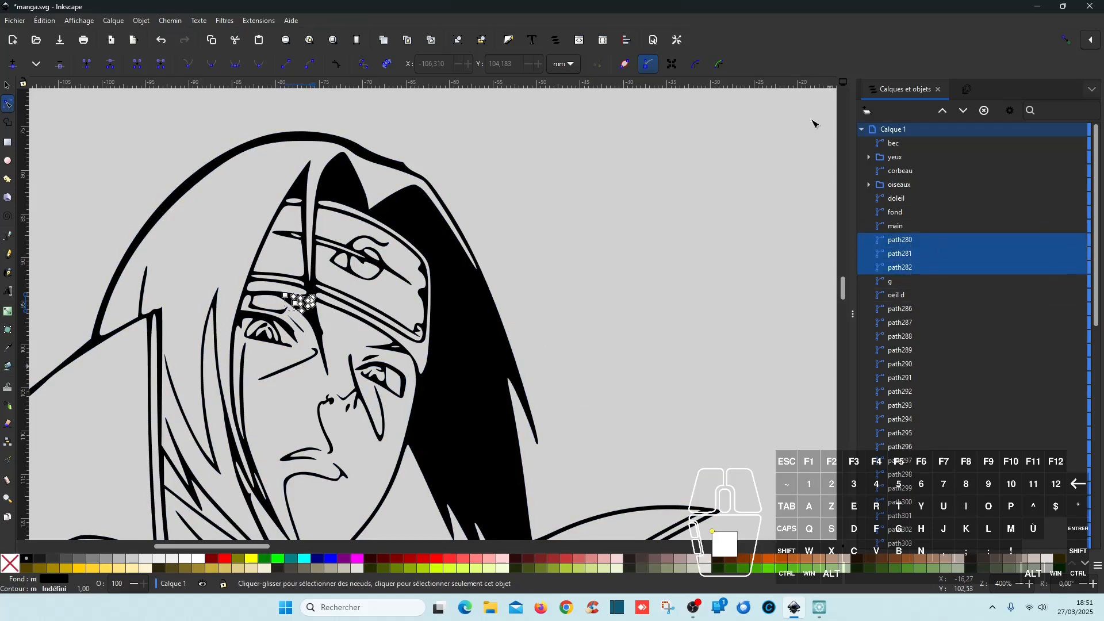
{"action": "left_click", "coordinate": [180, 23]}
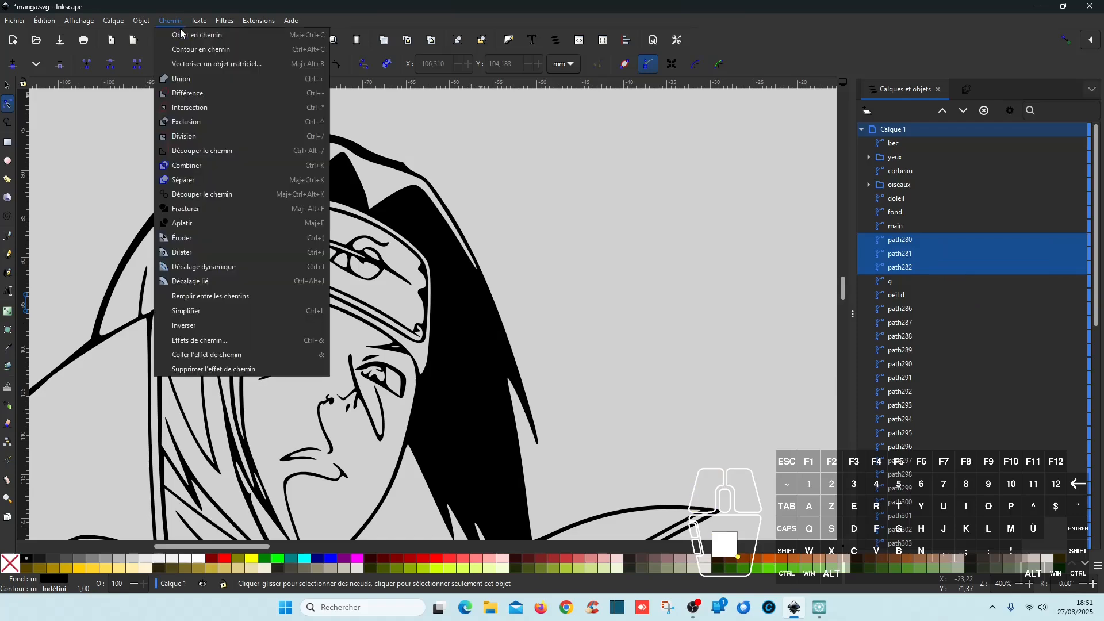
{"action": "left_click", "coordinate": [208, 83]}
- Raise the united brow shape directly above "fond" and subtract it from "fond" with Difference
{"action": "left_click", "coordinate": [941, 111]}
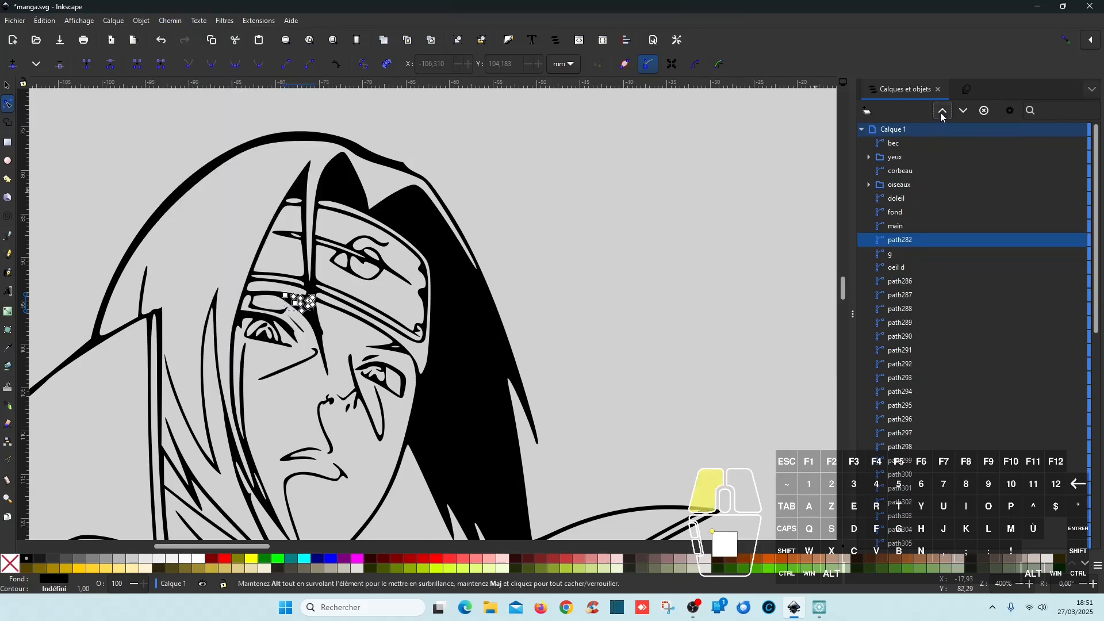
{"action": "left_click", "coordinate": [941, 111]}
{"action": "left_click", "coordinate": [901, 226], "text": "shift"}
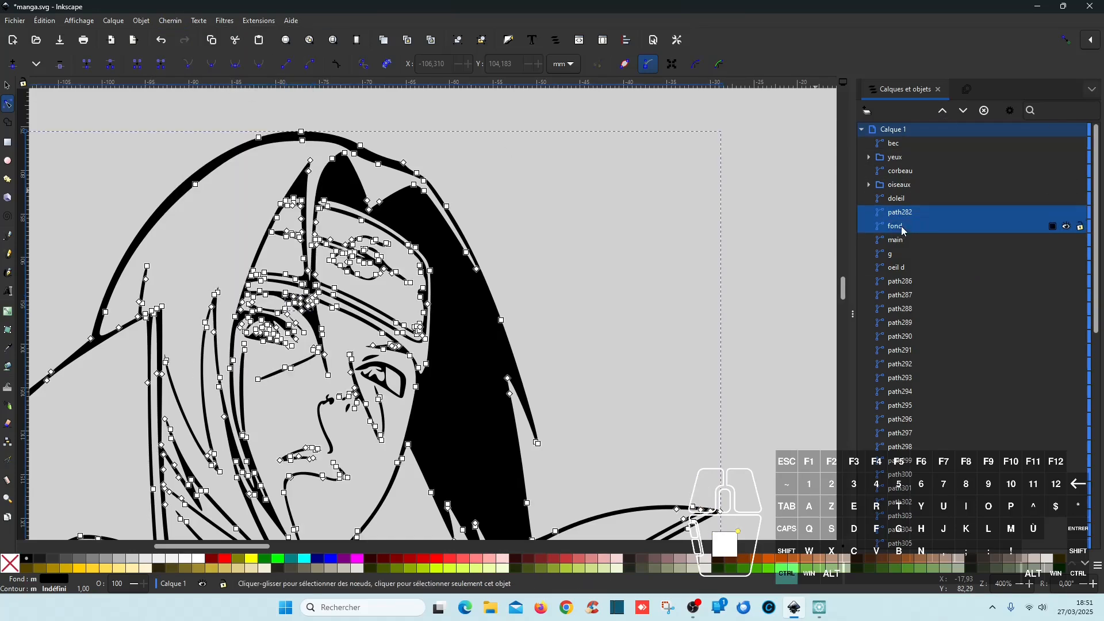
{"action": "left_click", "coordinate": [183, 23]}
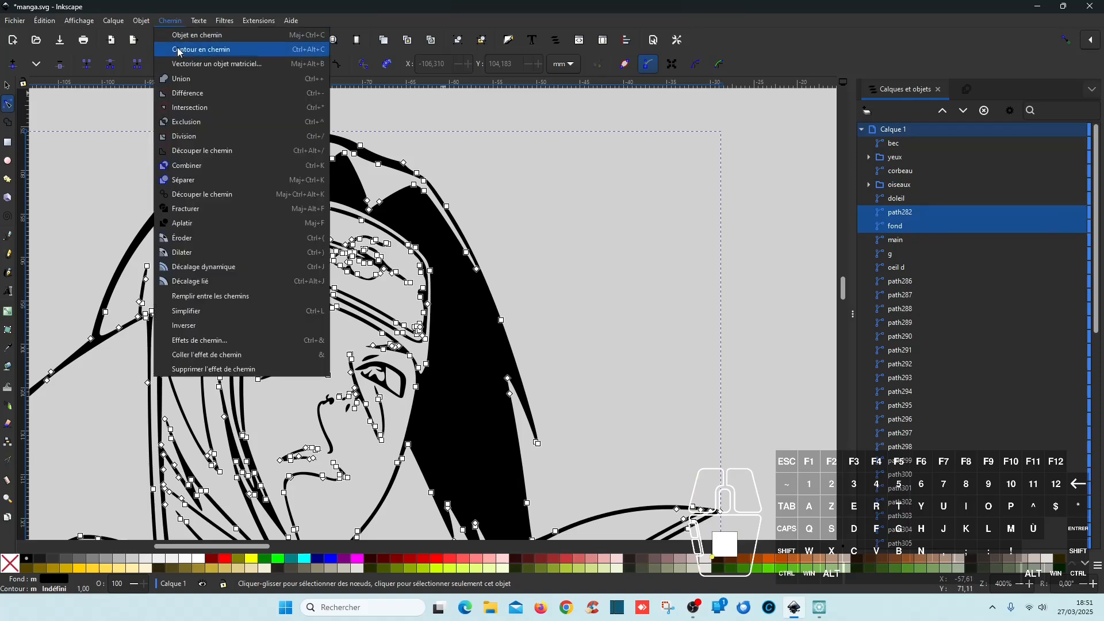
{"action": "left_click", "coordinate": [190, 97]}
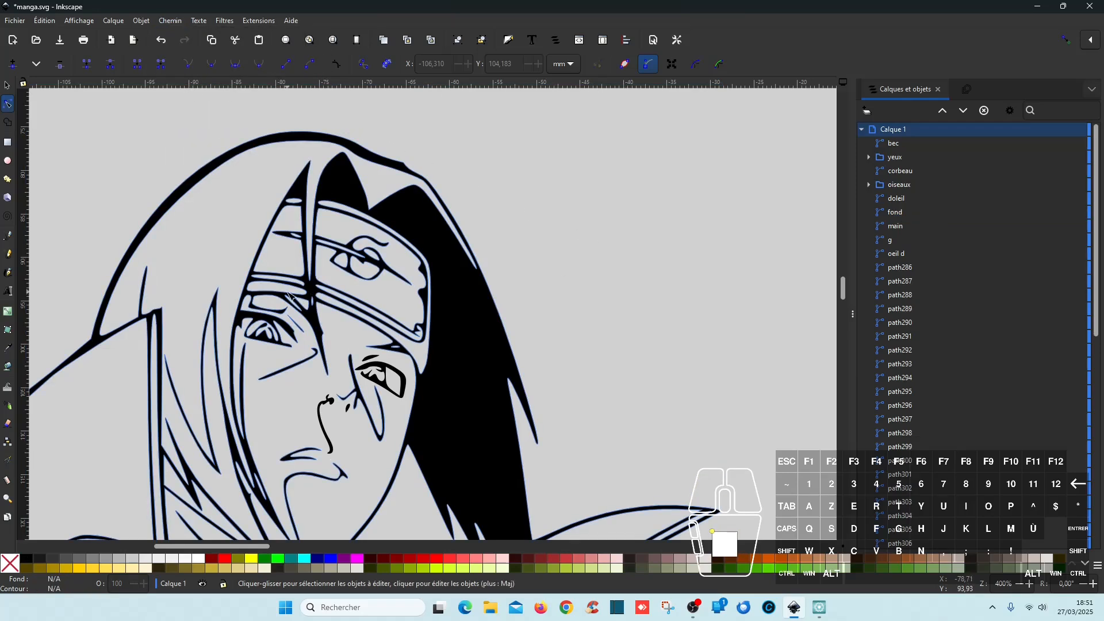
- Identify path286 as the nose line on the face and rename it "nez"
{"action": "scroll", "coordinate": [470, 350], "scroll_direction": "down", "scroll_amount": 5}
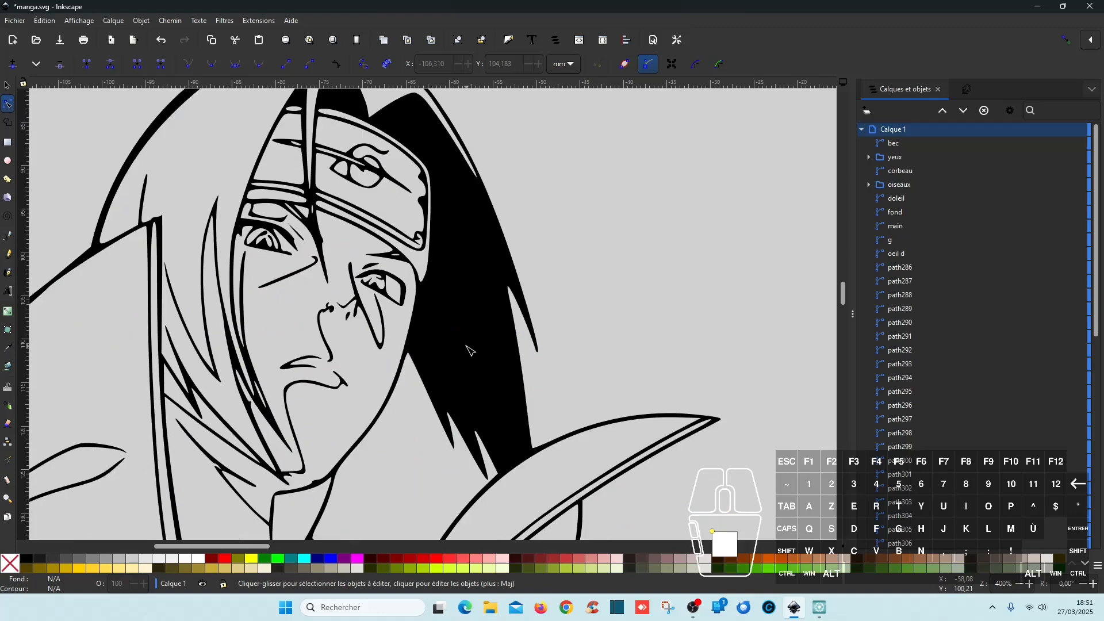
{"action": "scroll", "coordinate": [471, 350], "scroll_direction": "down", "scroll_amount": 5}
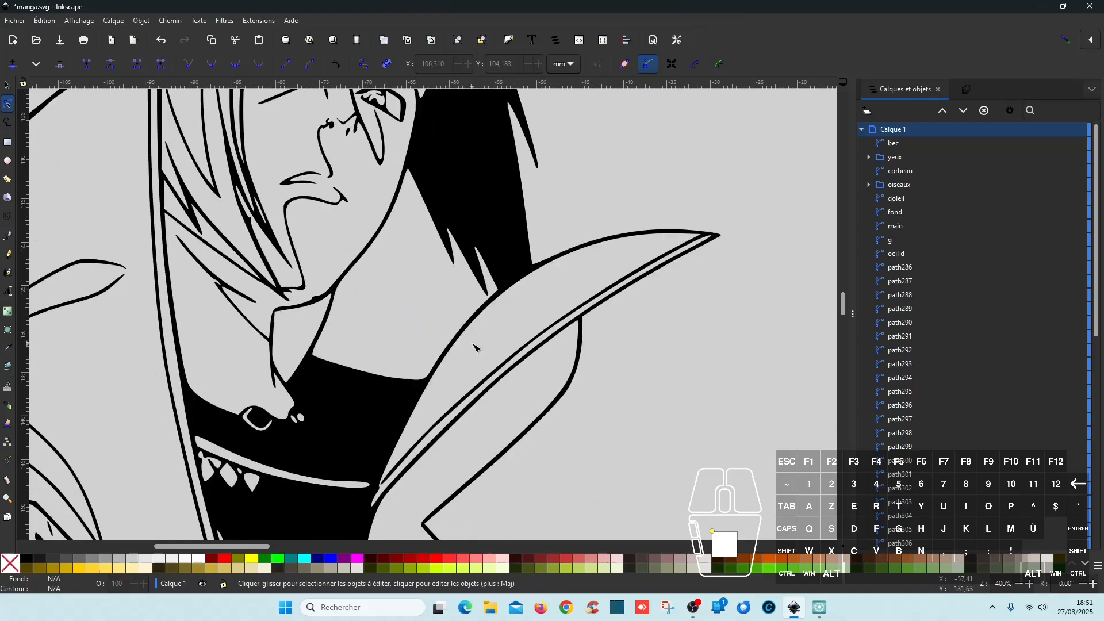
{"action": "scroll", "coordinate": [384, 348], "scroll_direction": "down", "scroll_amount": 3}
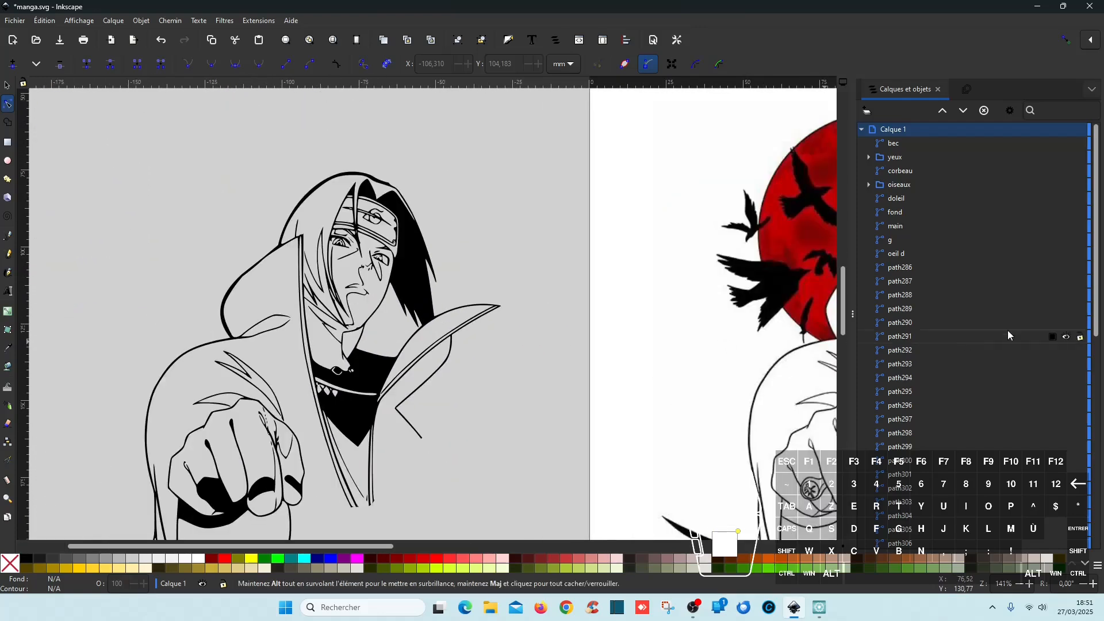
{"action": "left_click", "coordinate": [911, 272]}
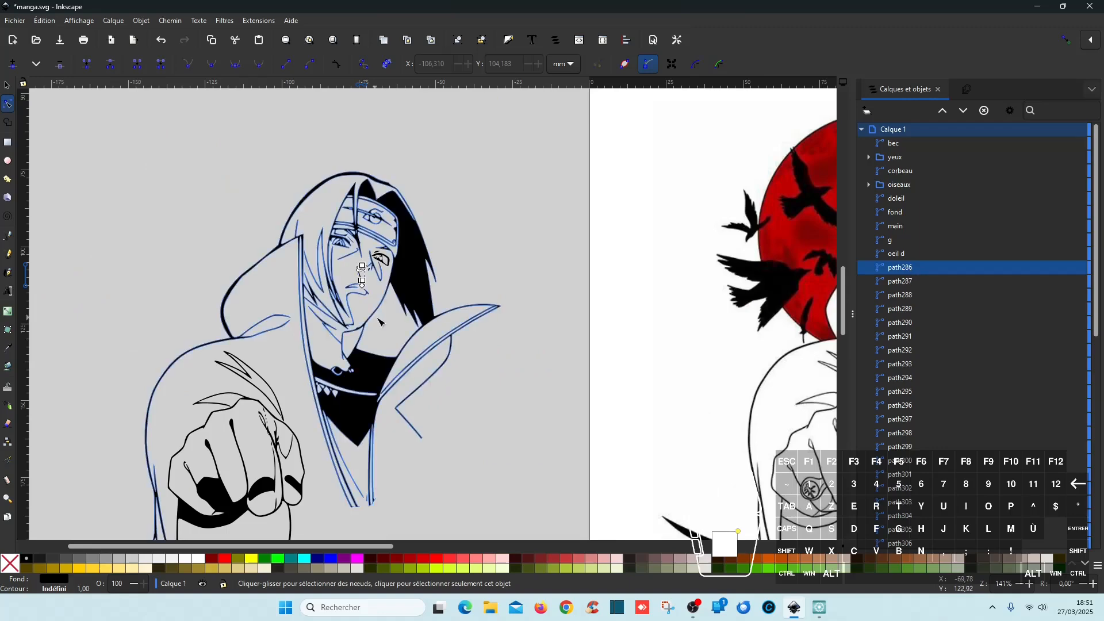
{"action": "left_click", "coordinate": [387, 286]}
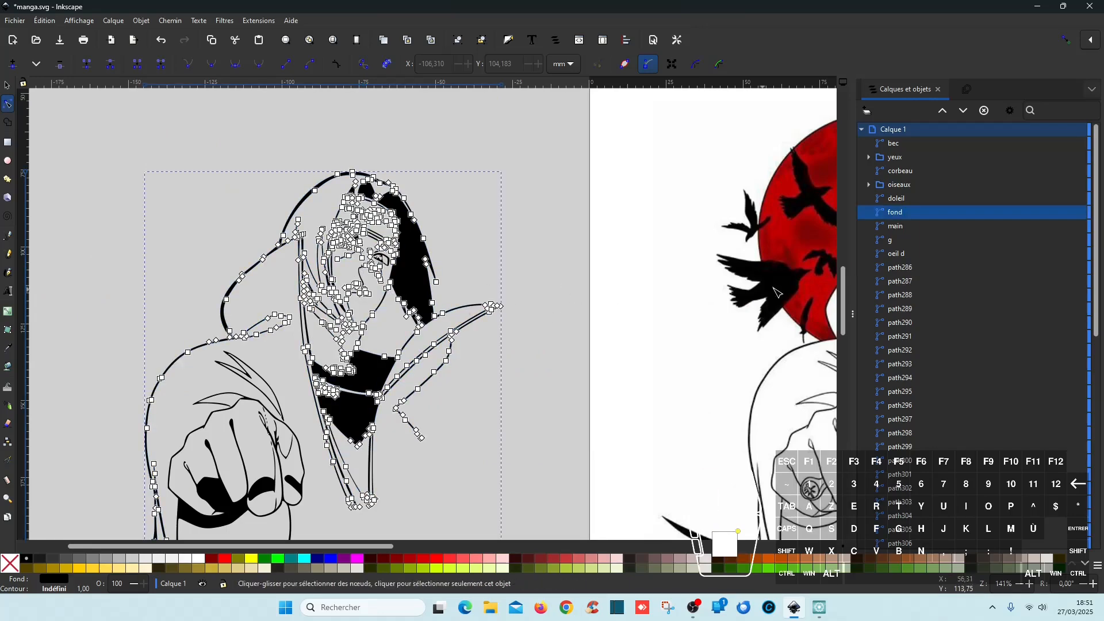
{"action": "left_click", "coordinate": [906, 268]}
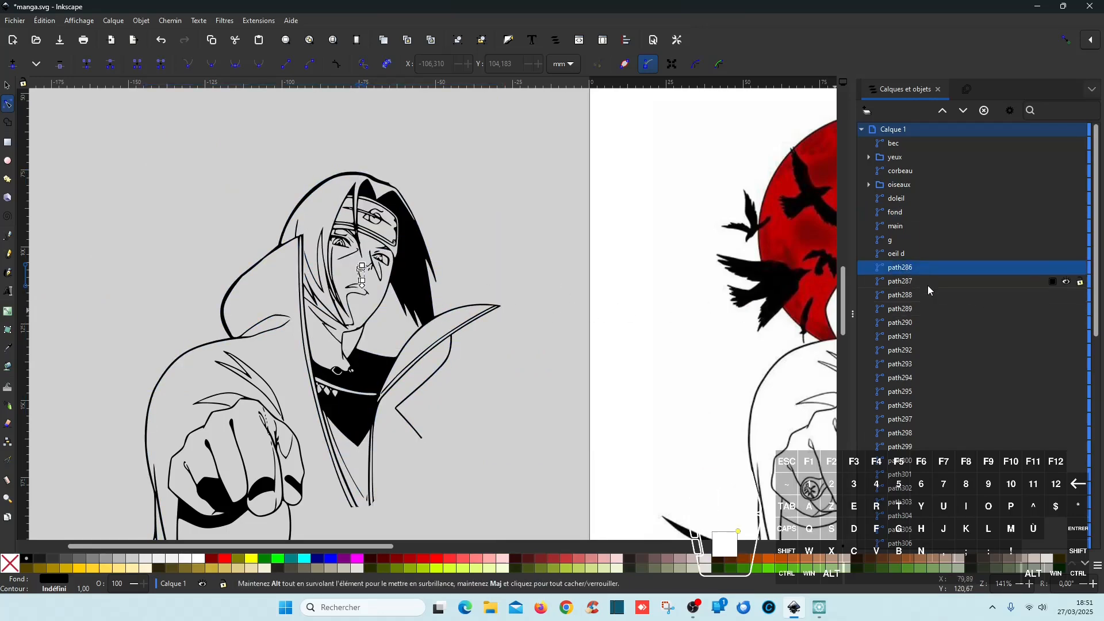
{"action": "double_click", "coordinate": [916, 269]}
{"action": "type", "text": "nez"}
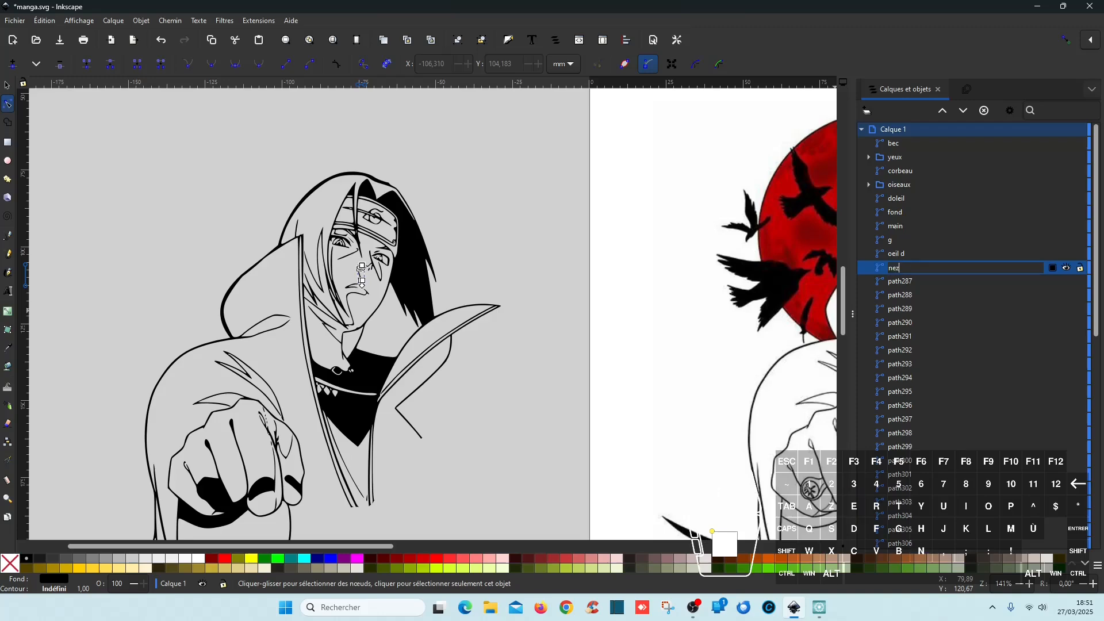
{"action": "key", "text": "Return"}
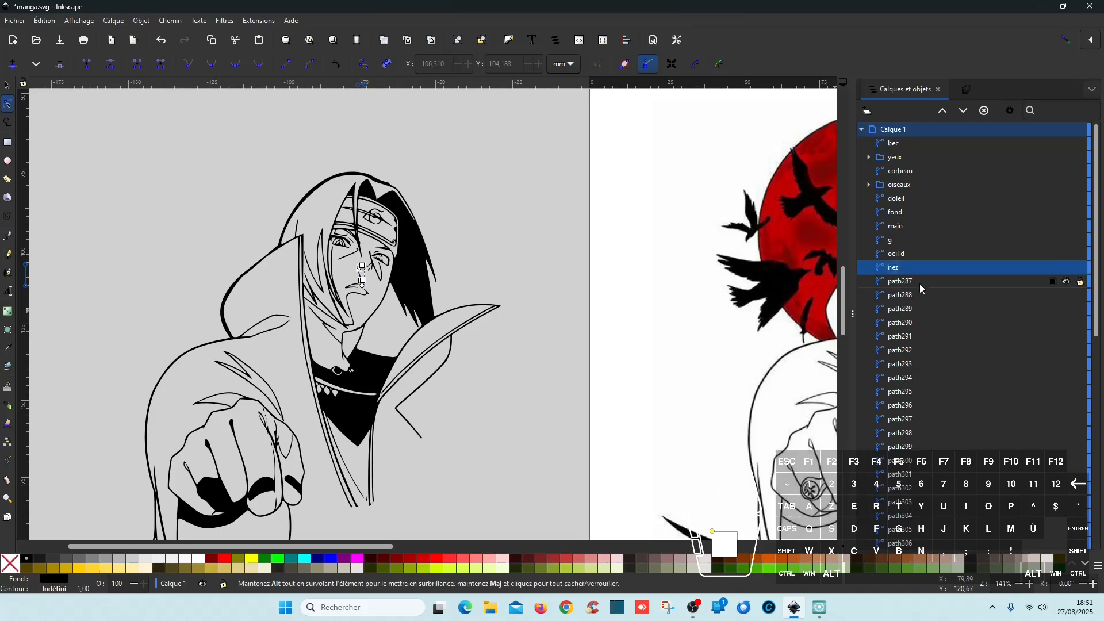
- Check path287, the small mark beside the nose, up close and rename it "navire"
{"action": "left_click", "coordinate": [920, 282]}
{"action": "scroll", "coordinate": [382, 281], "scroll_direction": "up", "scroll_amount": 6}
{"action": "scroll", "coordinate": [381, 280], "scroll_direction": "up", "scroll_amount": 1}
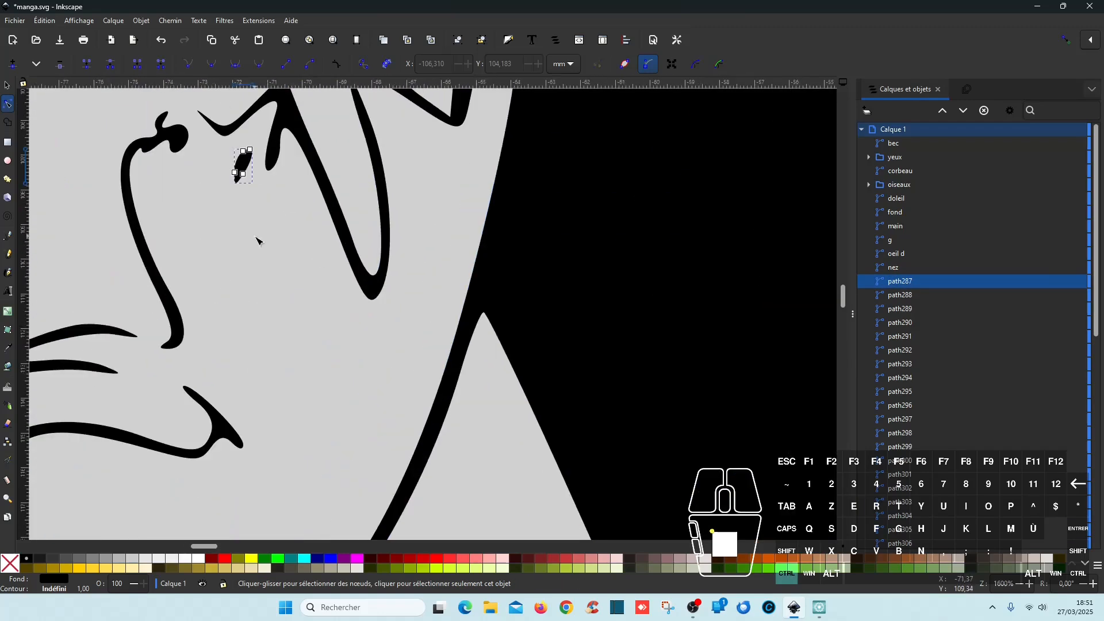
{"action": "scroll", "coordinate": [298, 226], "scroll_direction": "down", "scroll_amount": 2}
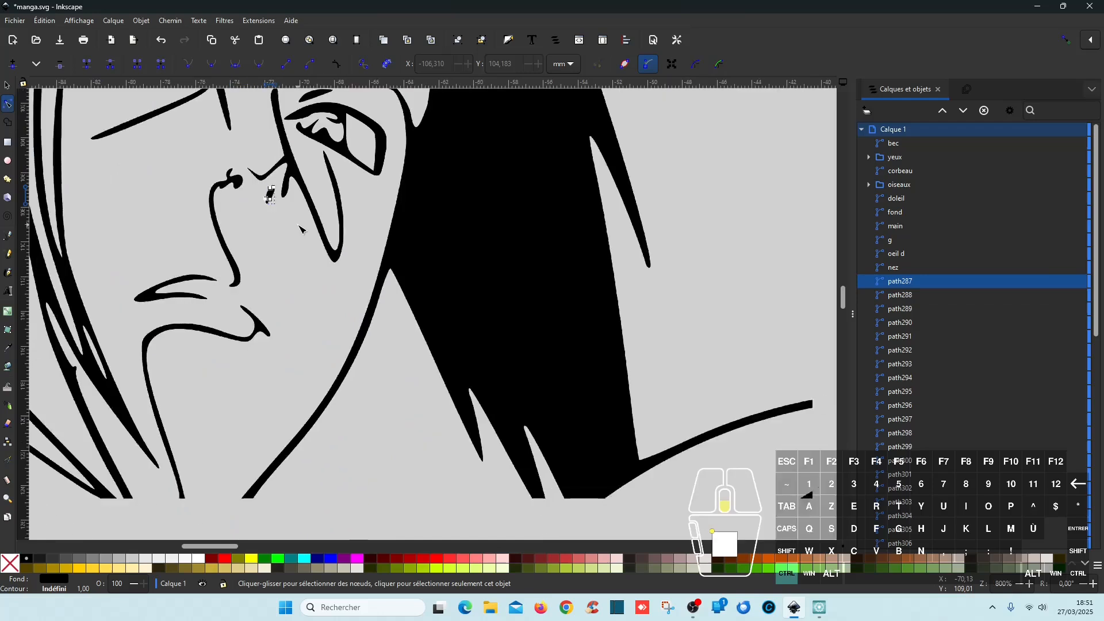
{"action": "double_click", "coordinate": [907, 282]}
{"action": "type", "text": "nav"}
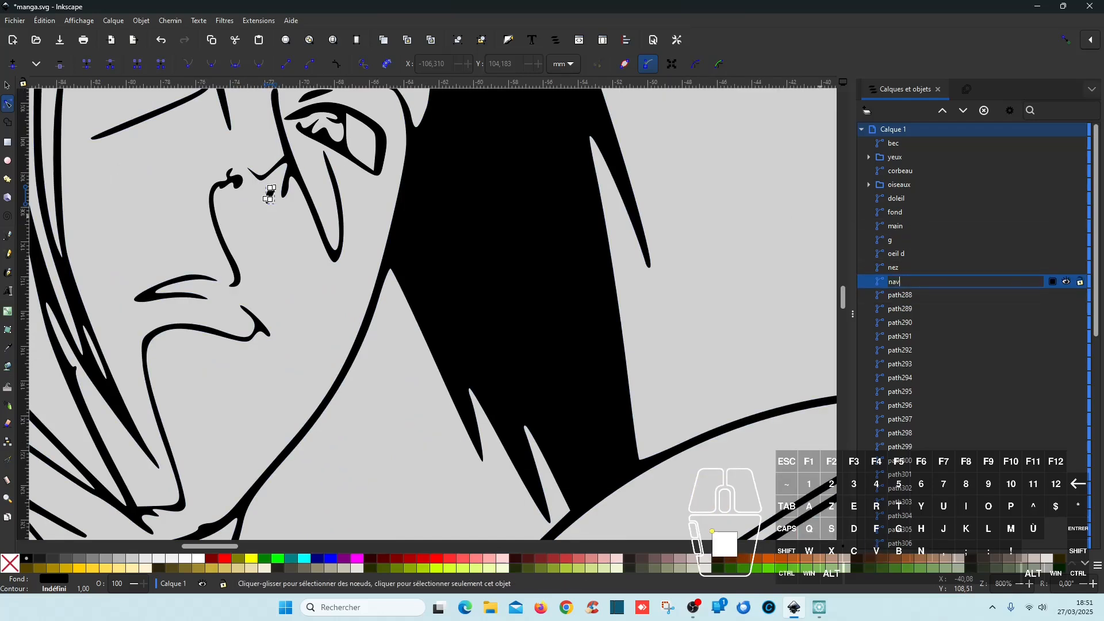
{"action": "type", "text": "ire"}
{"action": "key", "text": "Return"}
- Inspect path288 and path289 on the artwork, and rename path289, the pair of sleeve fold lines, to "g"
{"action": "key", "text": "Down"}
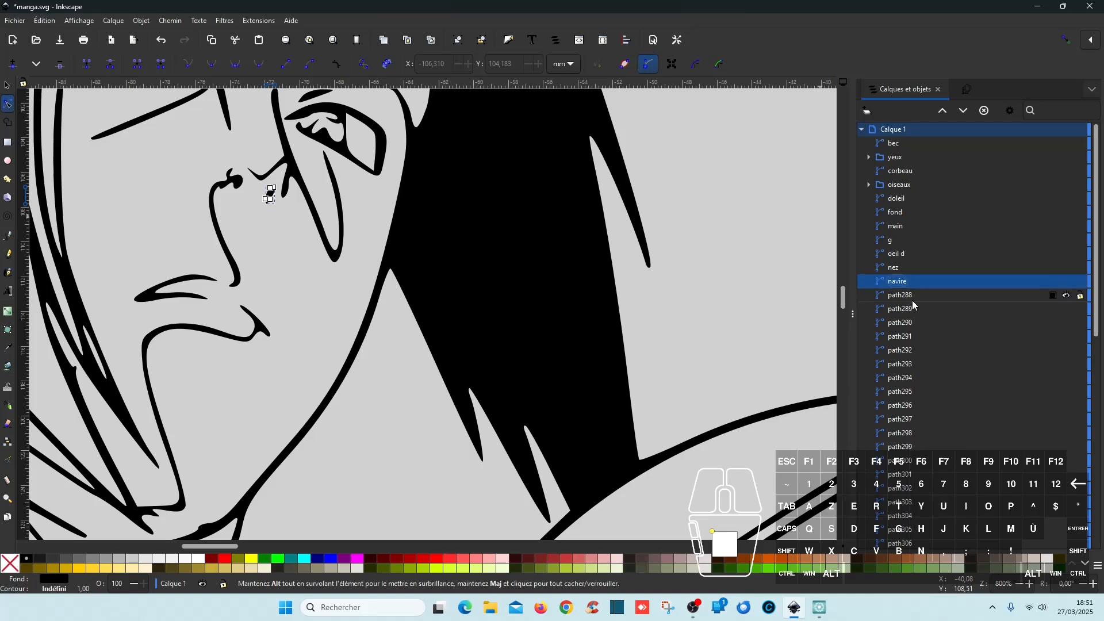
{"action": "scroll", "coordinate": [364, 310], "scroll_direction": "down", "scroll_amount": 2}
{"action": "scroll", "coordinate": [364, 310], "scroll_direction": "down", "scroll_amount": 1}
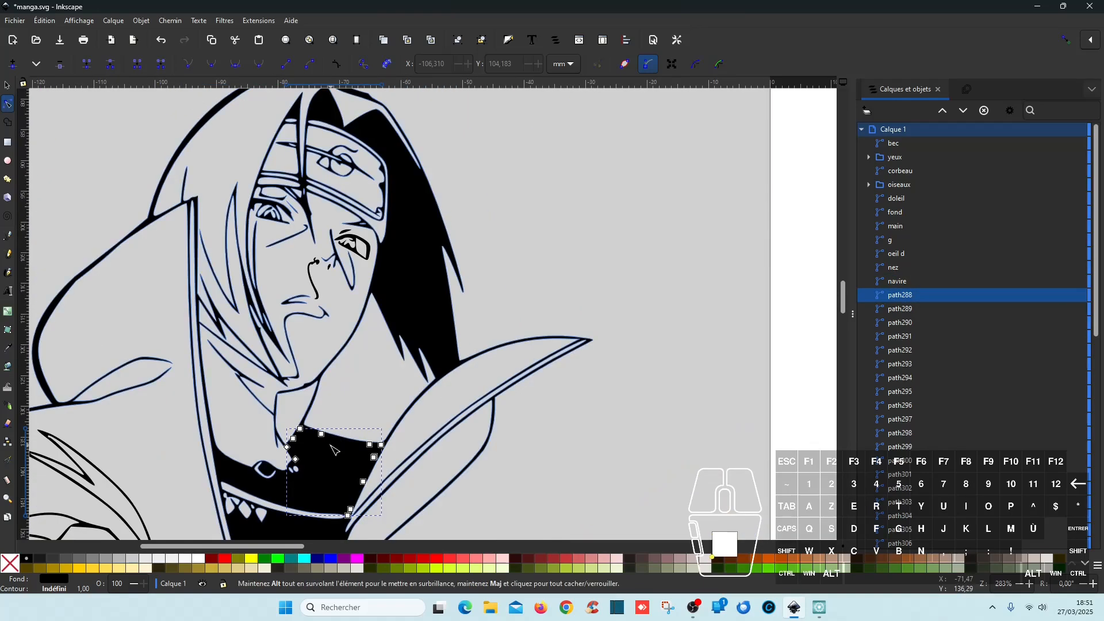
{"action": "scroll", "coordinate": [834, 331], "scroll_direction": "down", "scroll_amount": 2}
{"action": "left_click", "coordinate": [904, 311]}
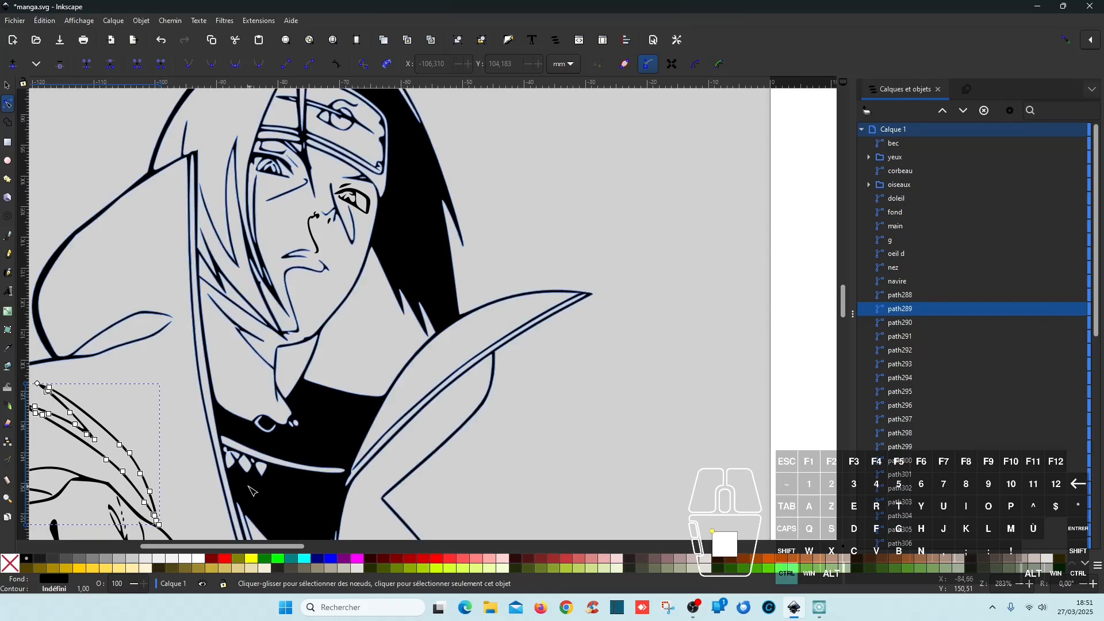
{"action": "left_click_drag", "start_coordinate": [610, 467], "coordinate": [773, 409]}
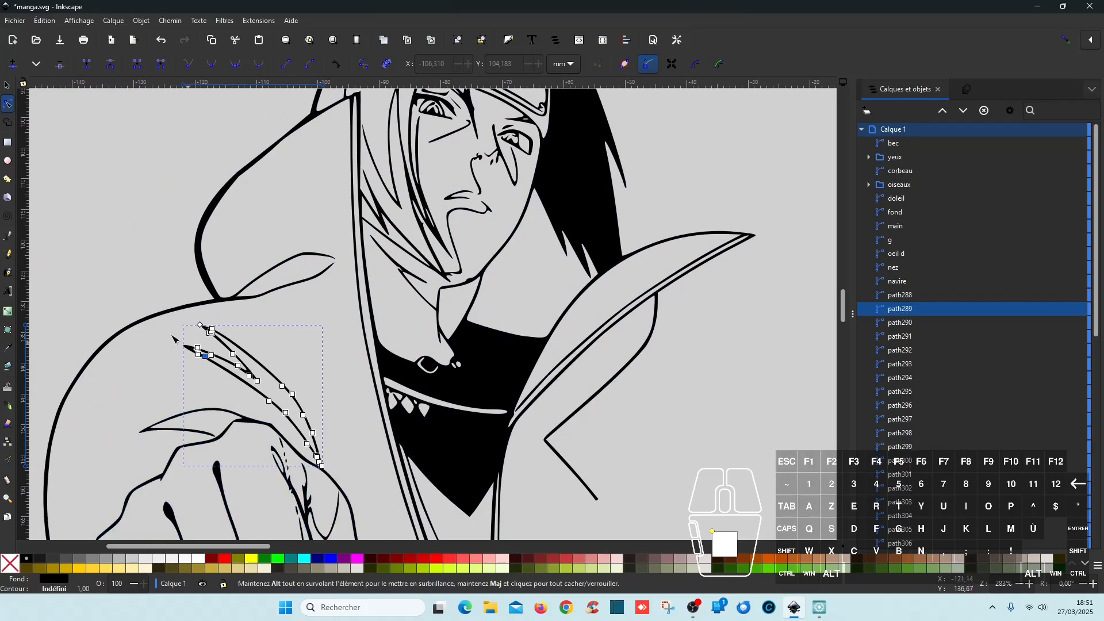
{"action": "left_click", "coordinate": [905, 297]}
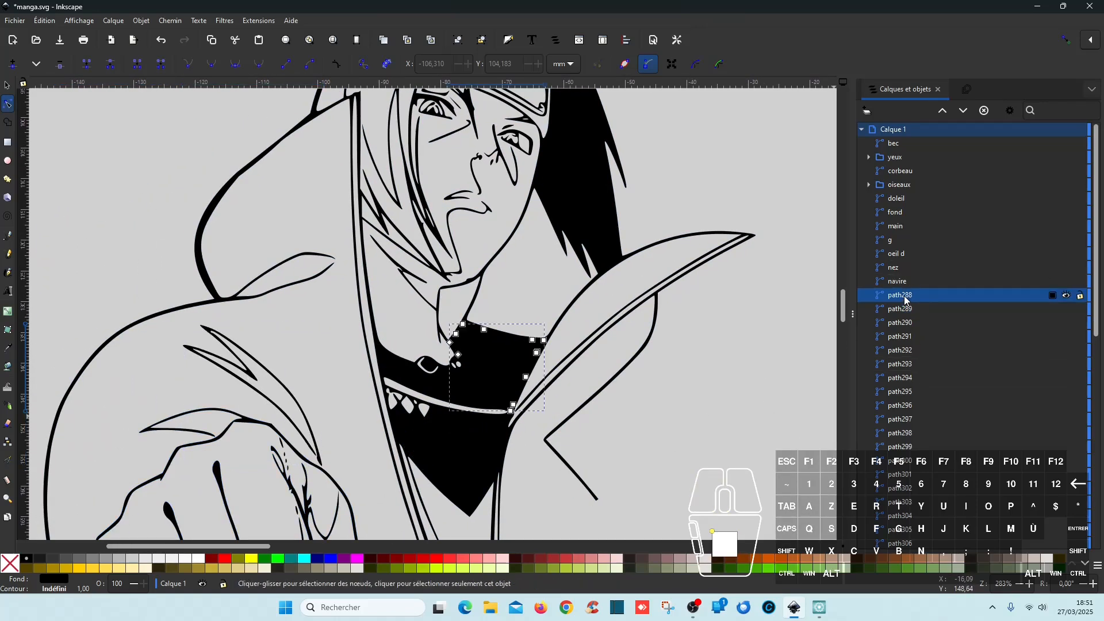
{"action": "left_click", "coordinate": [910, 314]}
{"action": "left_click", "coordinate": [910, 316]}
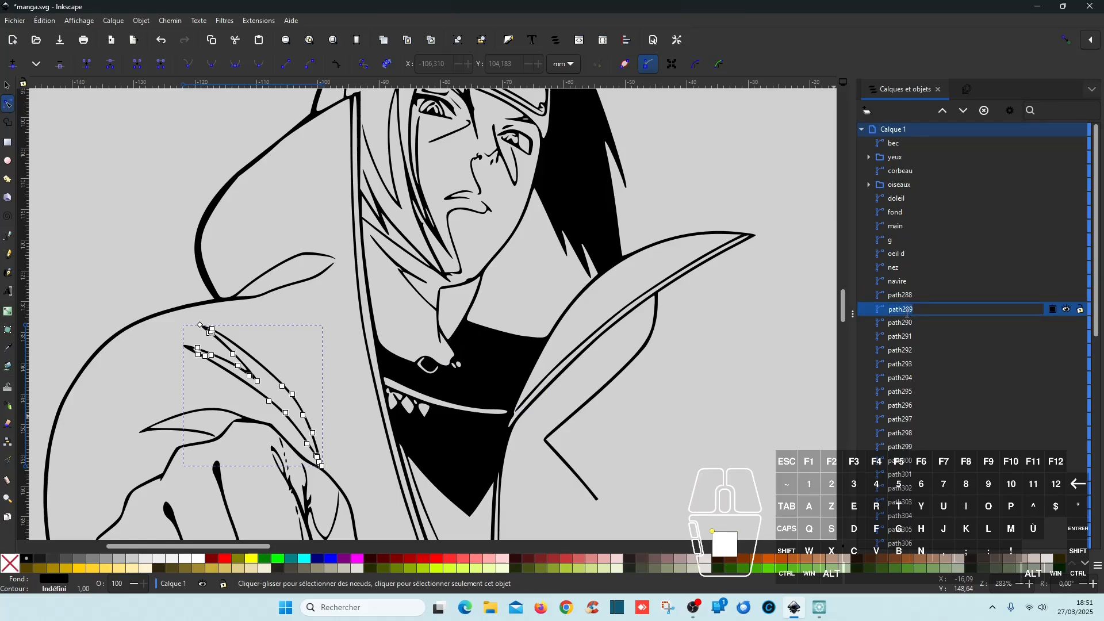
{"action": "type", "text": "g"}
{"action": "key", "text": "Return"}
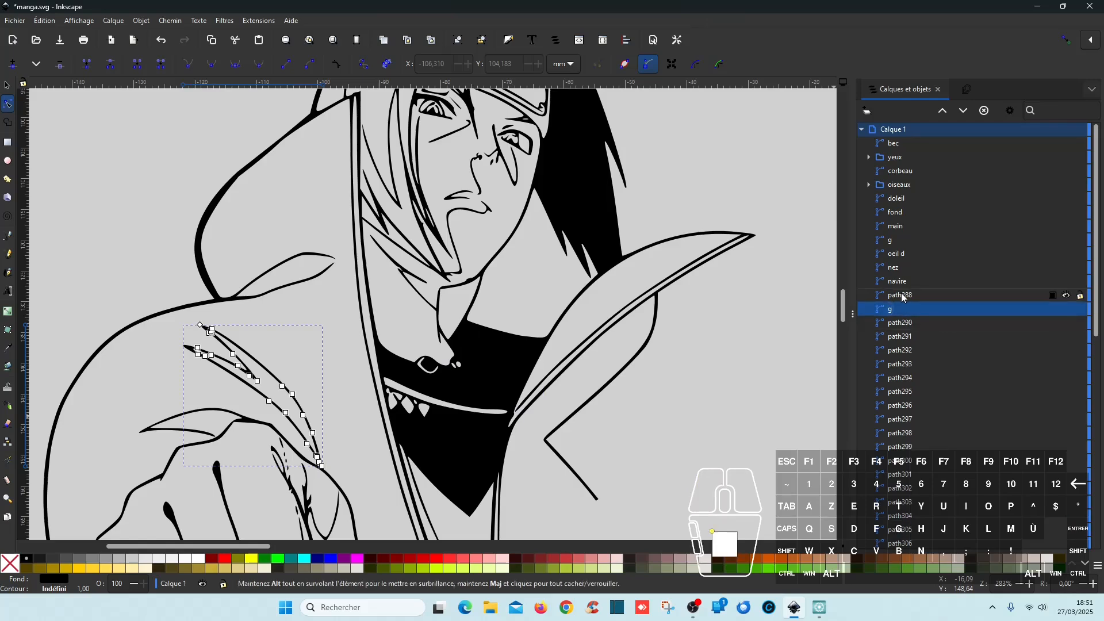
- Raise path288, the black area inside the collar, directly above "fond" and select both paths
{"action": "left_click", "coordinate": [904, 297]}
{"action": "left_click_drag", "start_coordinate": [903, 296], "coordinate": [951, 206]}
{"action": "left_click", "coordinate": [900, 229], "text": "shift"}
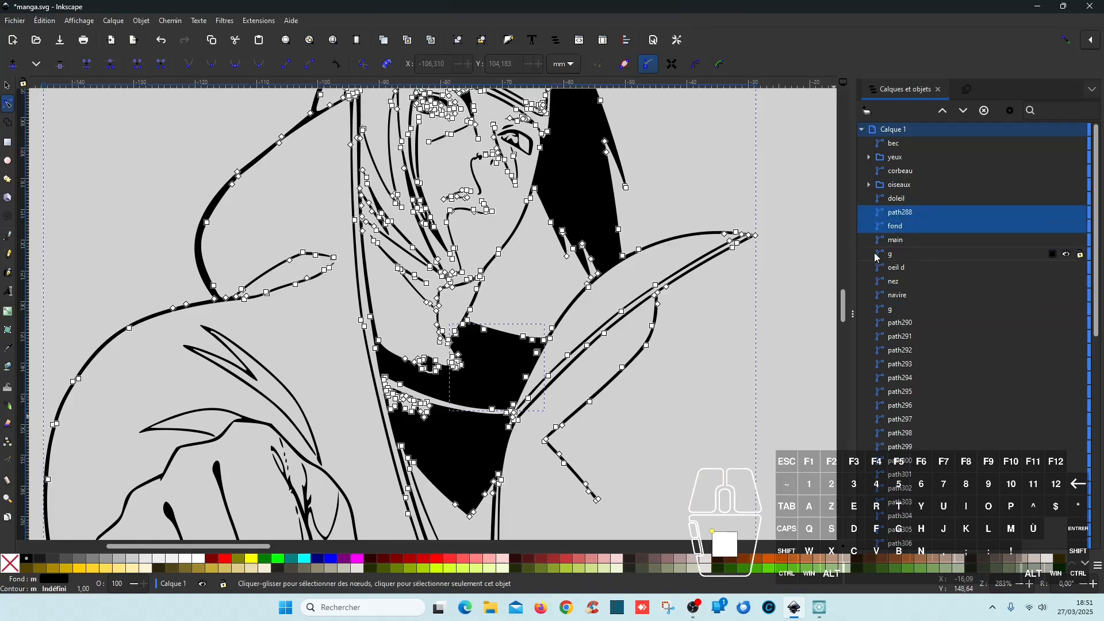
{"action": "left_click", "coordinate": [185, 22]}
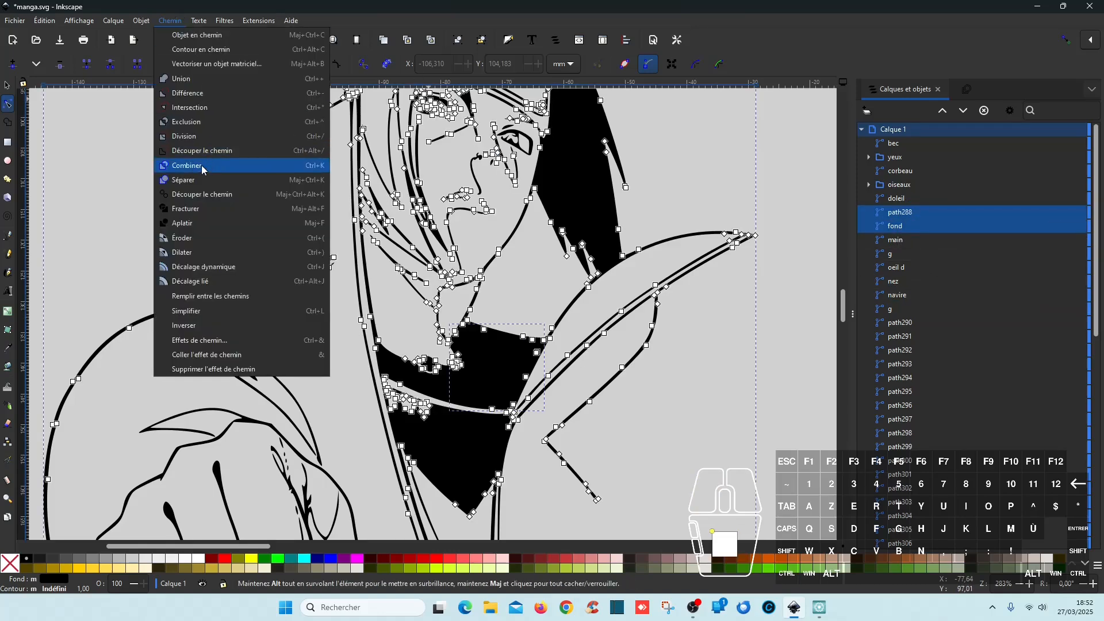
{"action": "left_click", "coordinate": [204, 144]}
{"action": "key", "text": "ctrl+z"}
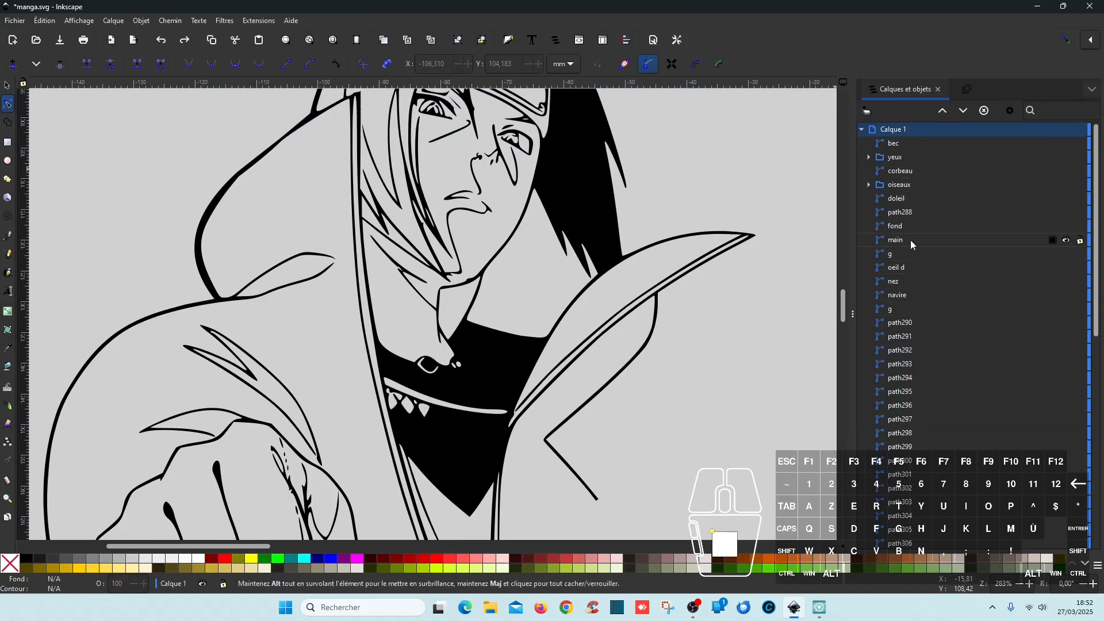
- Subtract path288 from "fond" with Difference
{"action": "left_click", "coordinate": [900, 226]}
{"action": "left_click", "coordinate": [912, 214], "text": "ctrl"}
{"action": "left_click", "coordinate": [174, 21]}
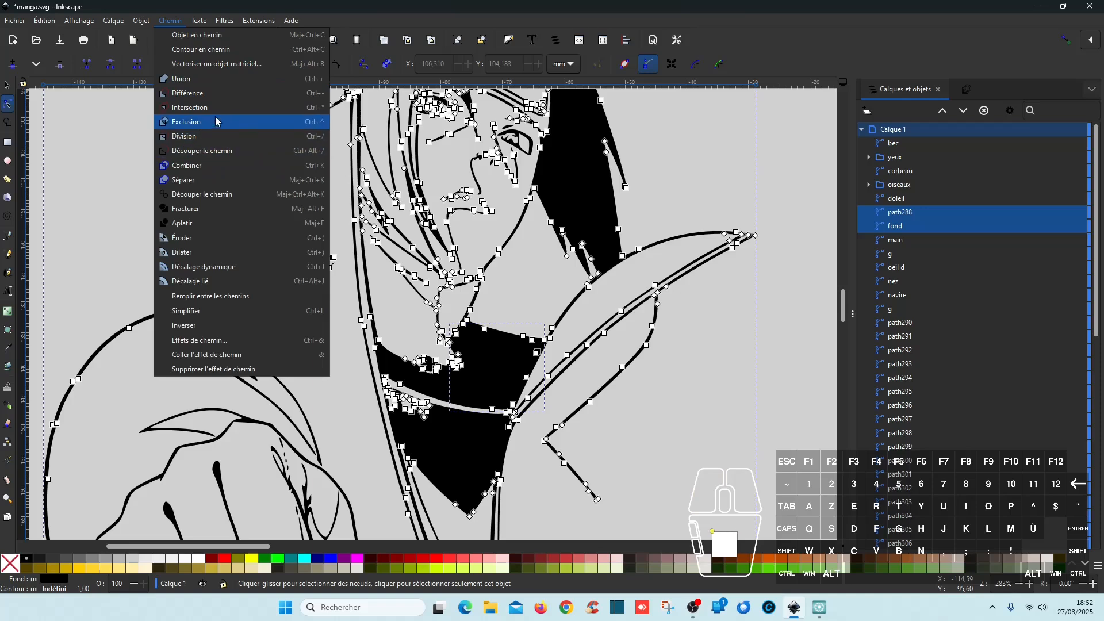
{"action": "left_click", "coordinate": [206, 95]}
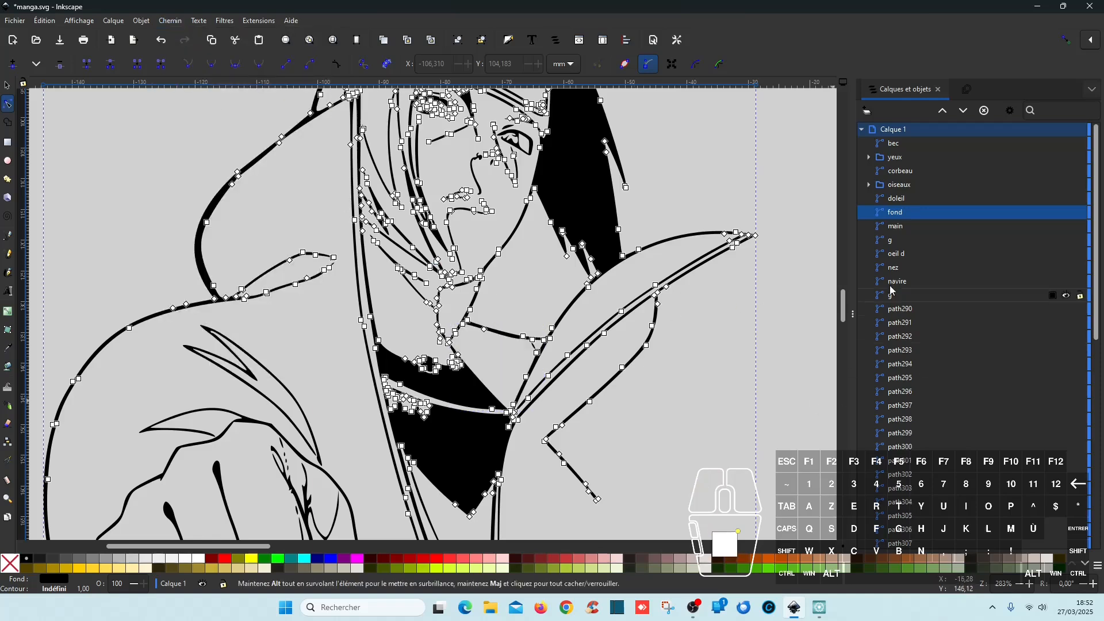
- Locate path290, the tiny shape near the collar's edge, and delete it
{"action": "left_click", "coordinate": [911, 311]}
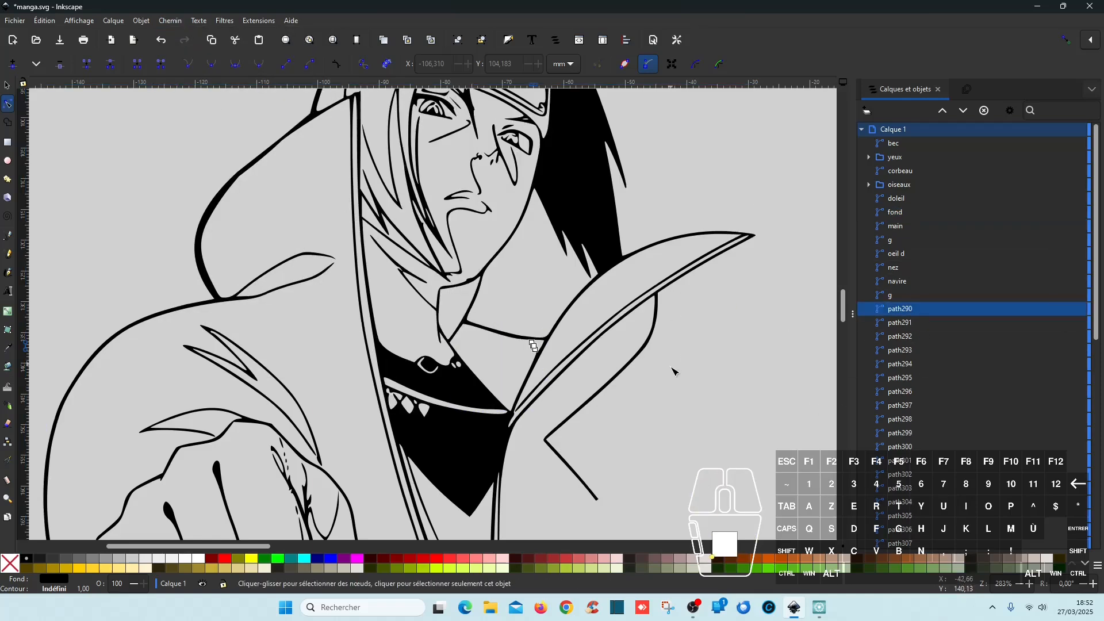
{"action": "left_click", "coordinate": [682, 409]}
{"action": "left_click", "coordinate": [903, 310]}
{"action": "key", "text": "Delete"}
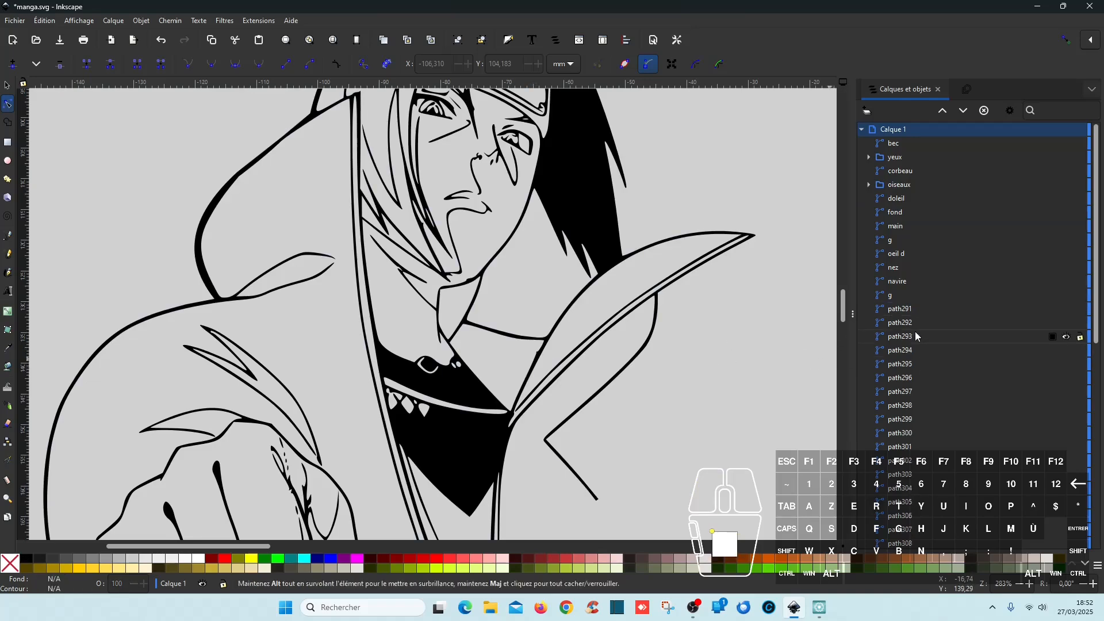
- Subtract path291, the black area around the necklace, raised directly above "fond", from "fond" with Difference and save the document
{"action": "left_click", "coordinate": [905, 313]}
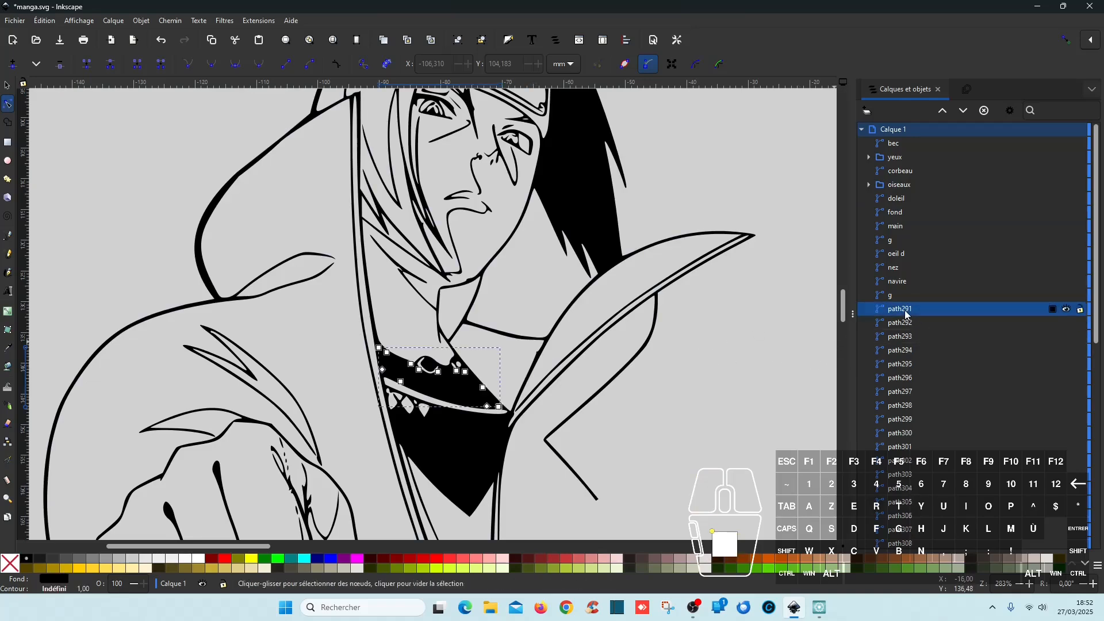
{"action": "left_click", "coordinate": [901, 328]}
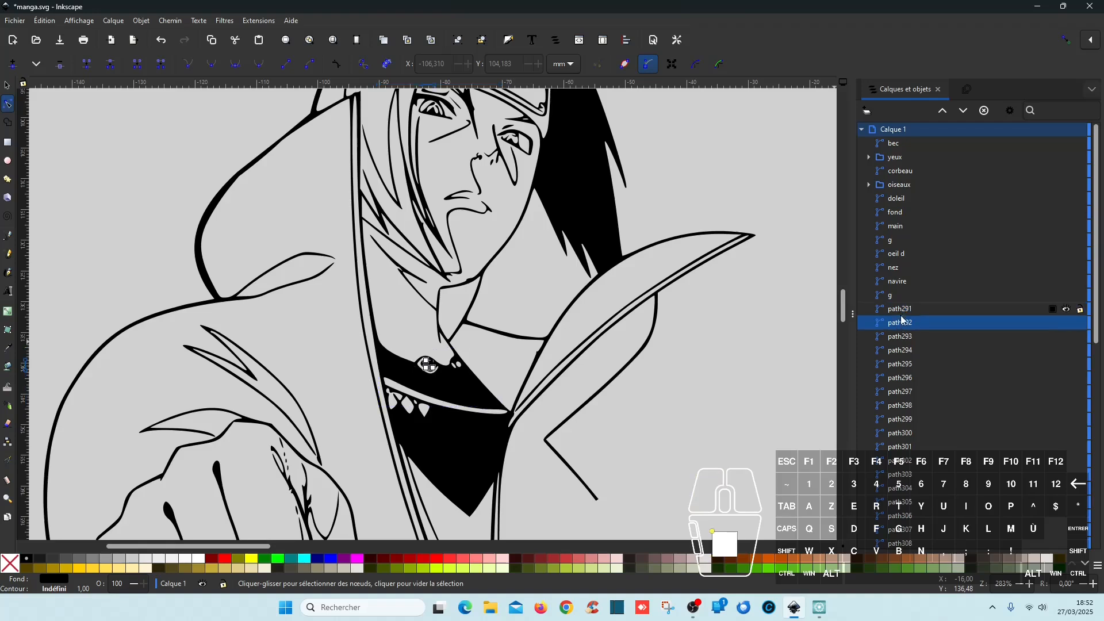
{"action": "left_click", "coordinate": [904, 311]}
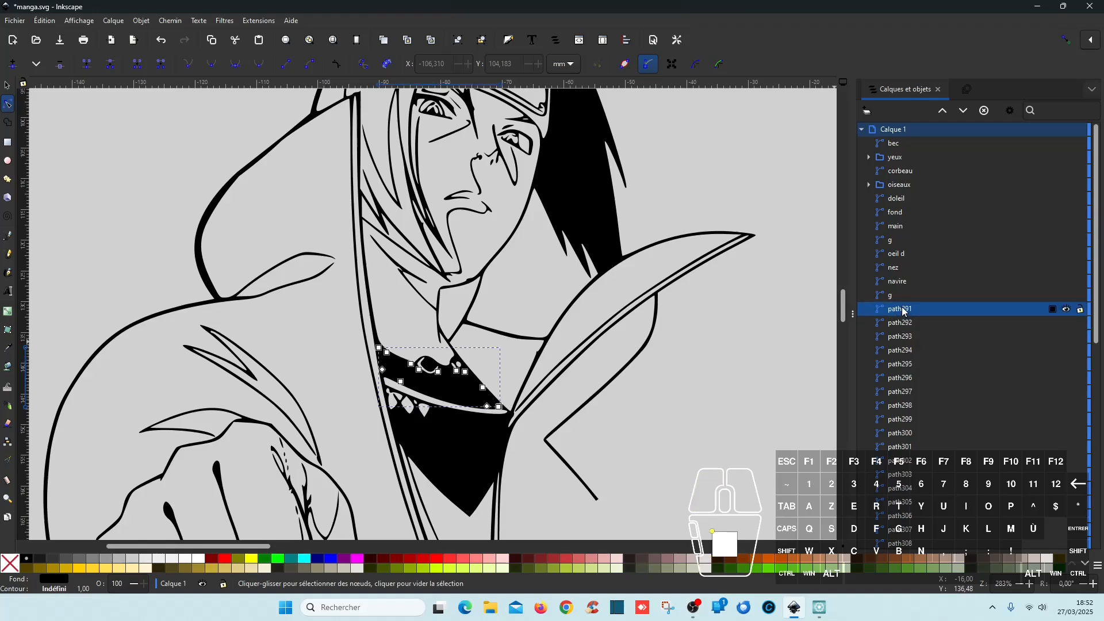
{"action": "left_click_drag", "start_coordinate": [904, 311], "coordinate": [920, 215]}
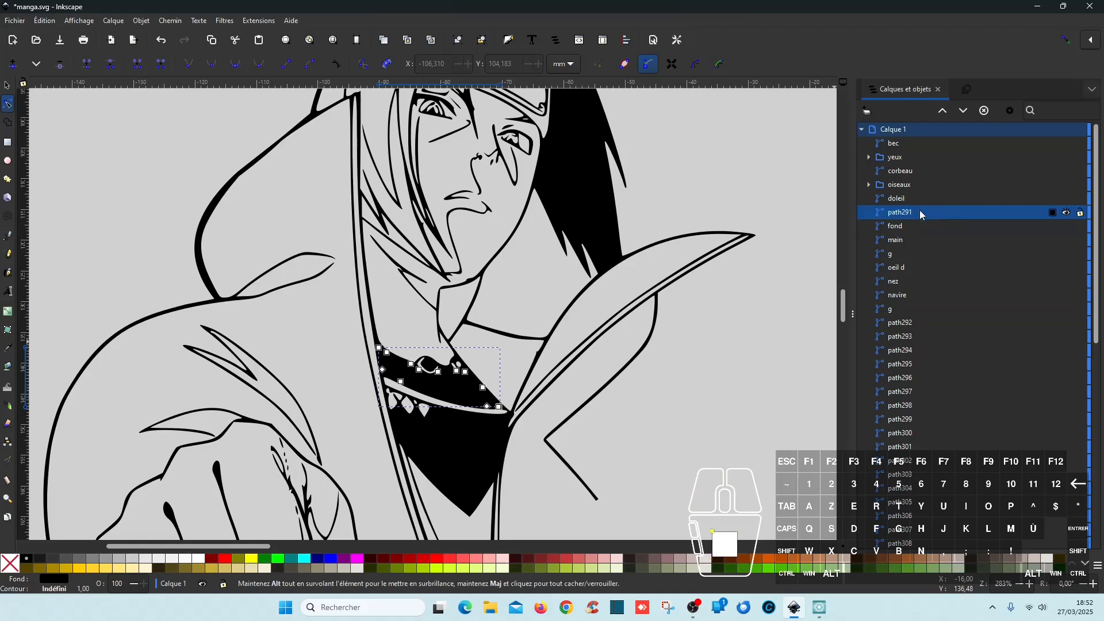
{"action": "left_click", "coordinate": [901, 227], "text": "ctrl"}
{"action": "left_click", "coordinate": [171, 22]}
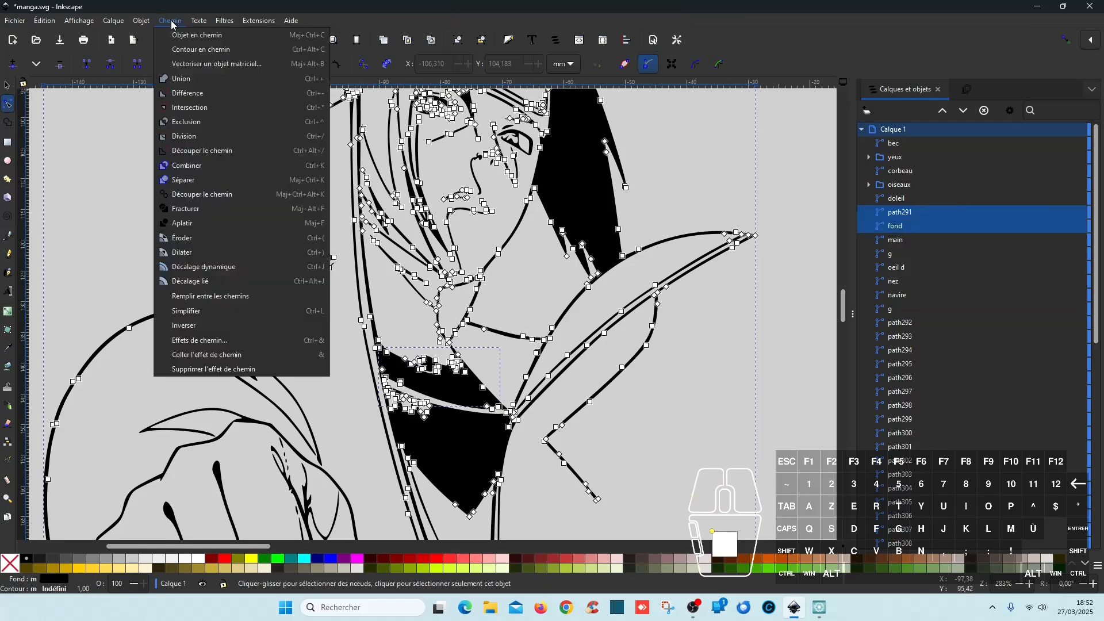
{"action": "left_click", "coordinate": [204, 94]}
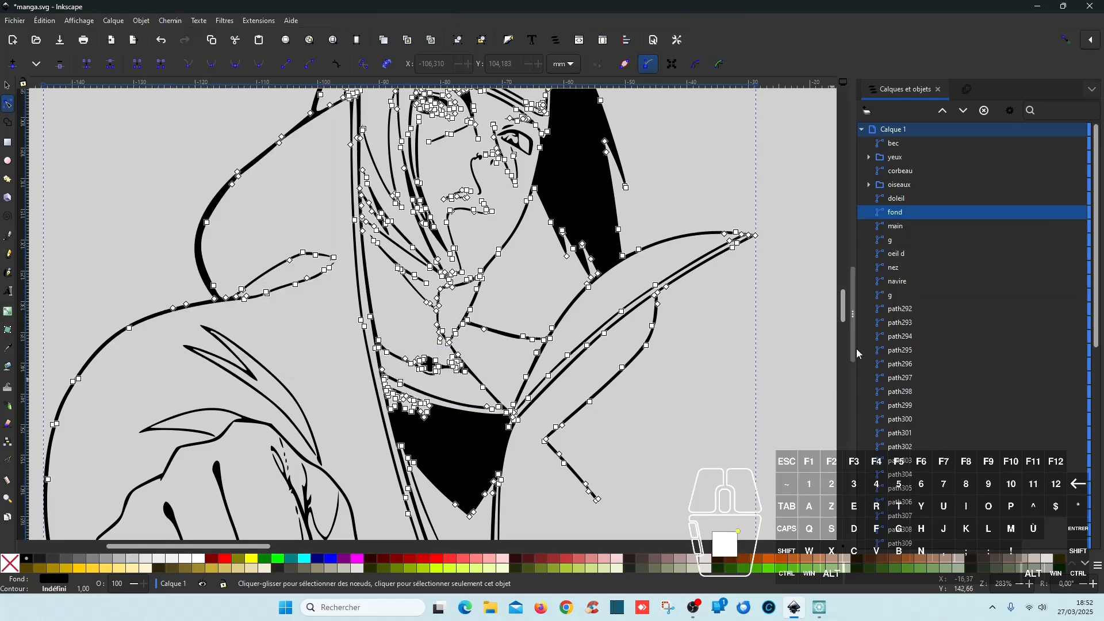
{"action": "left_click", "coordinate": [913, 311]}
{"action": "key", "text": "ctrl+s"}
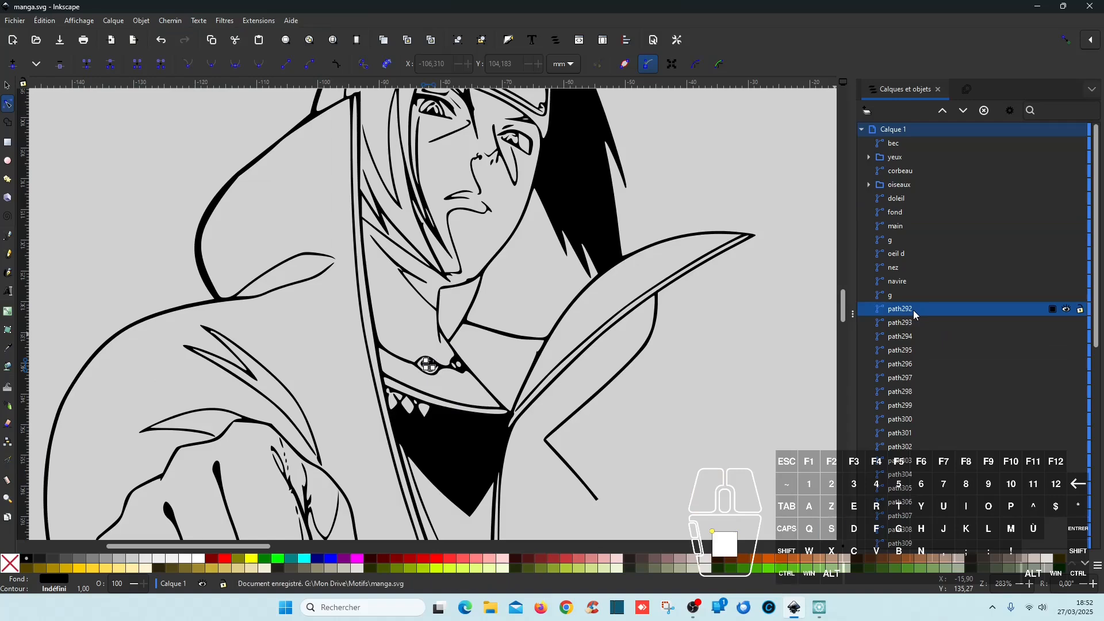
- Go through the paths from path292 to path318 to identify which ones are small pieces of the neckline mesh
{"action": "left_click", "coordinate": [719, 399]}
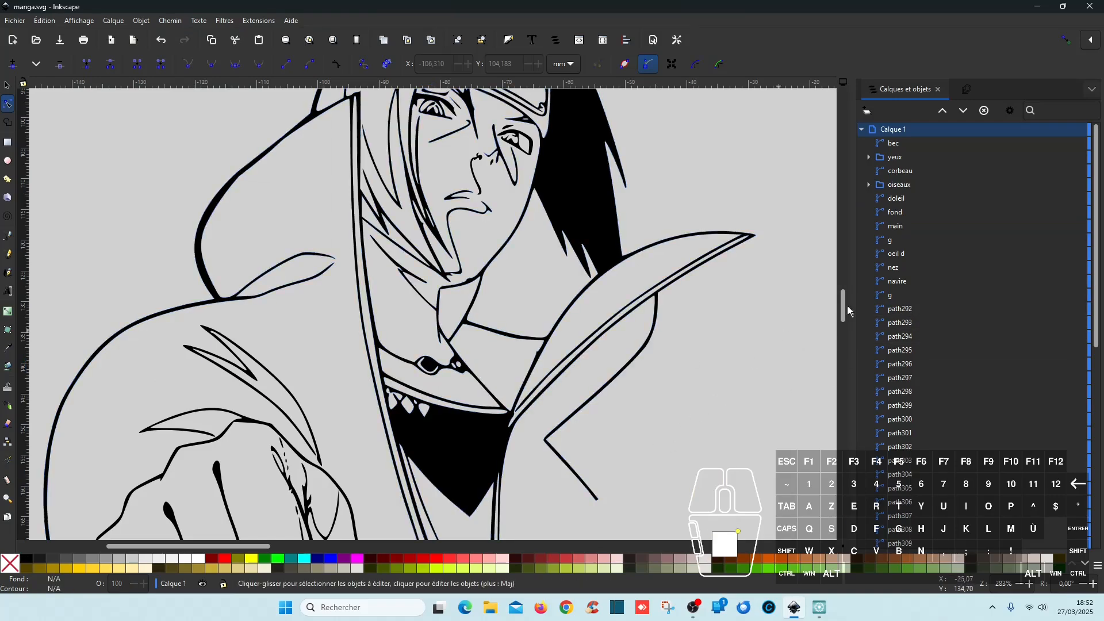
{"action": "left_click", "coordinate": [907, 312]}
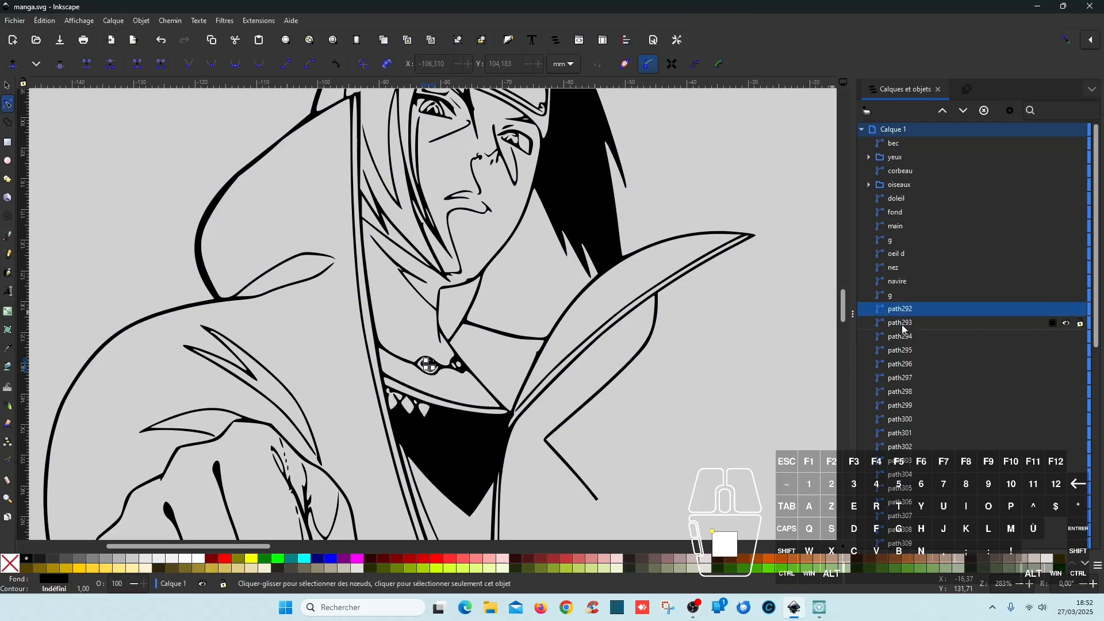
{"action": "left_click", "coordinate": [905, 328]}
{"action": "left_click", "coordinate": [905, 337]}
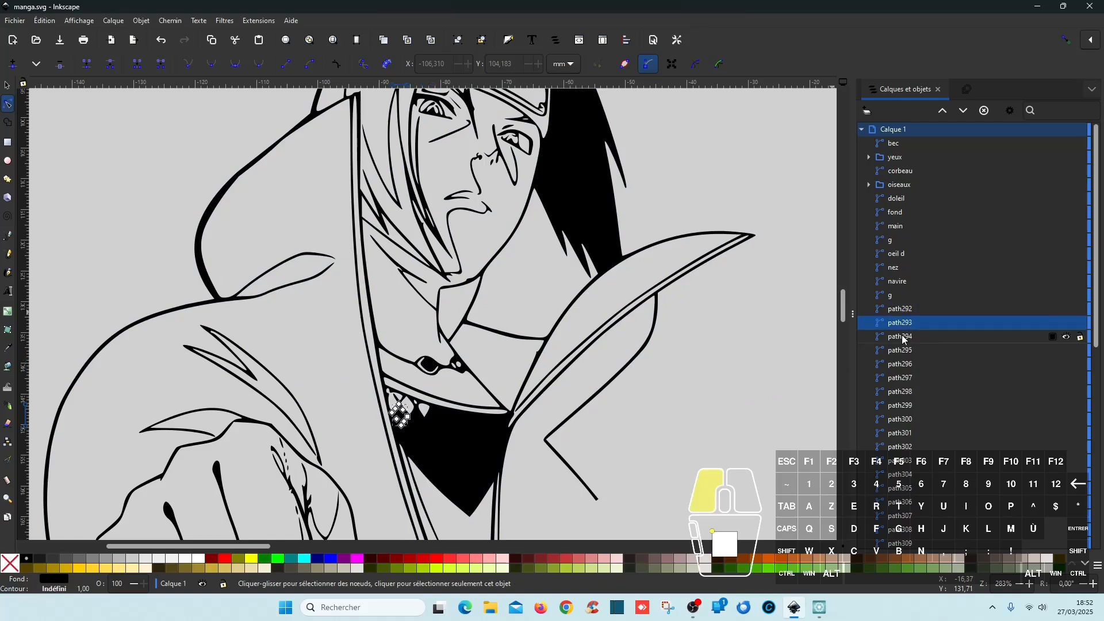
{"action": "left_click", "coordinate": [904, 350]}
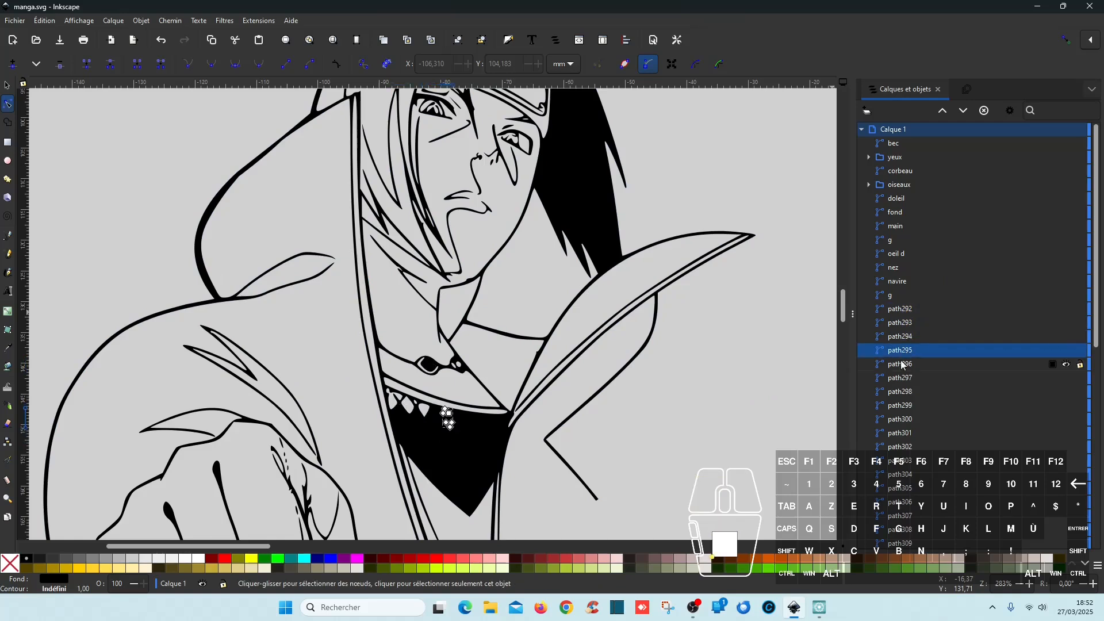
{"action": "left_click", "coordinate": [904, 365]}
{"action": "left_click", "coordinate": [903, 379]}
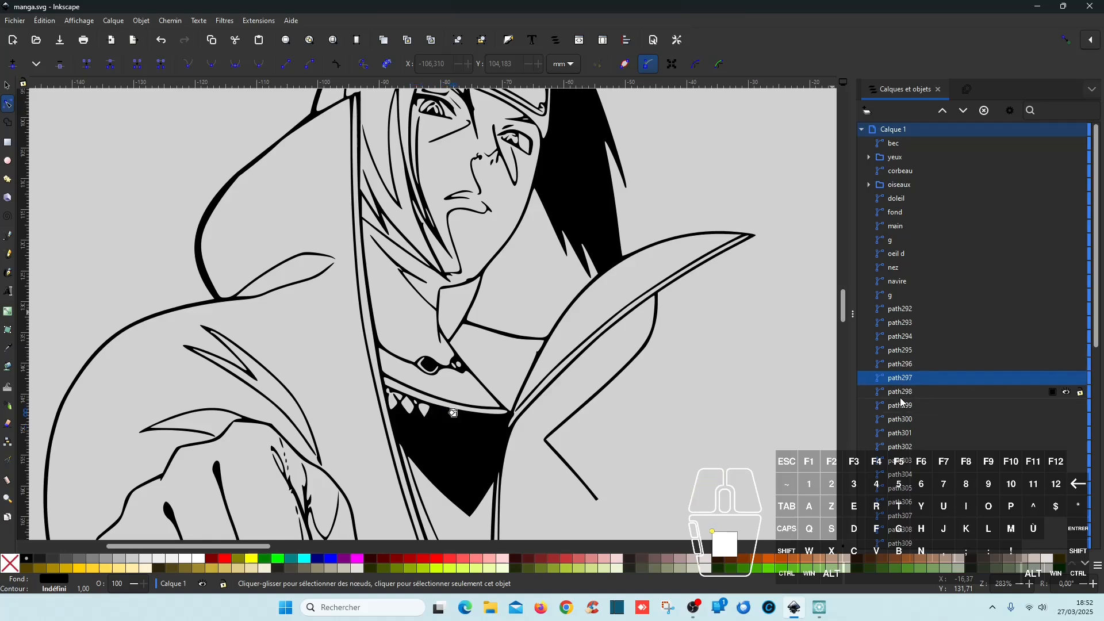
{"action": "left_click", "coordinate": [902, 392]}
{"action": "left_click", "coordinate": [901, 421]}
{"action": "scroll", "coordinate": [901, 420], "scroll_direction": "down", "scroll_amount": 1}
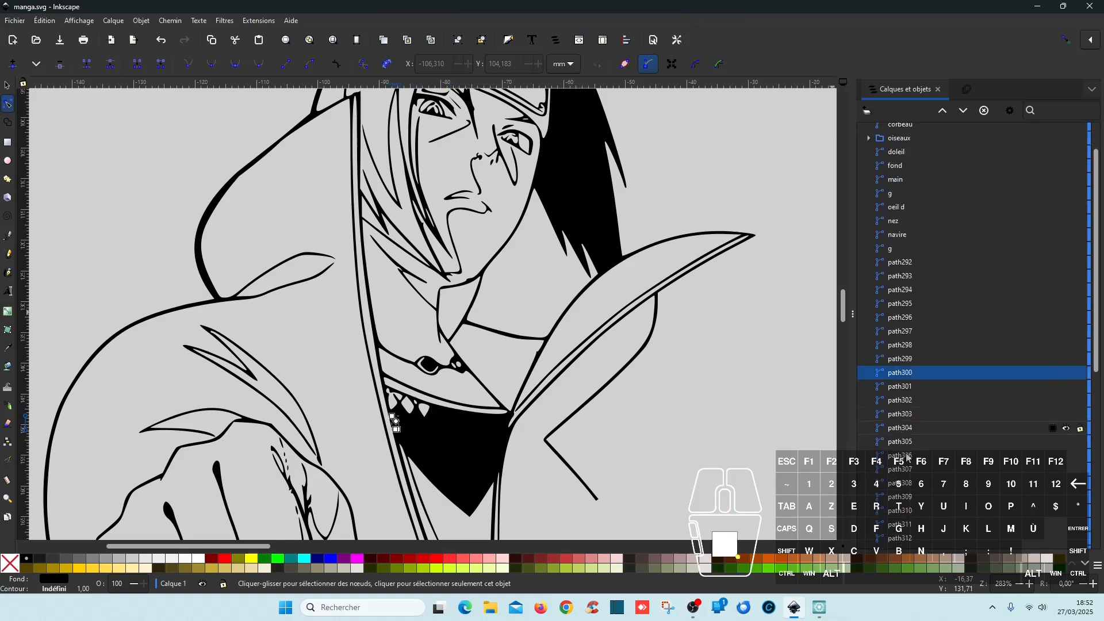
{"action": "left_click", "coordinate": [905, 484]}
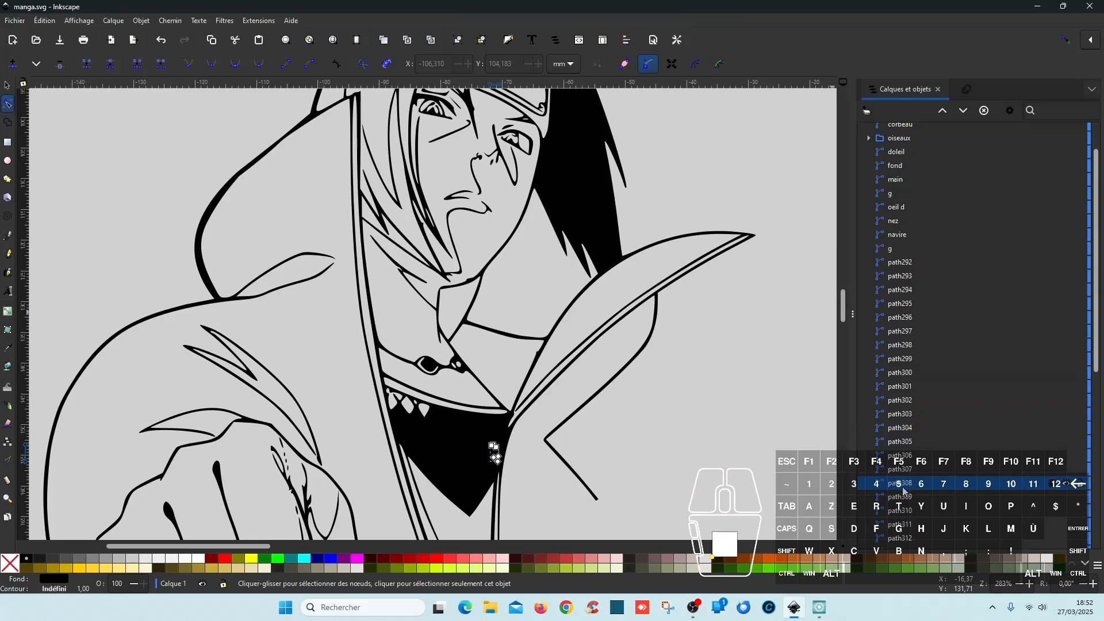
{"action": "left_click", "coordinate": [904, 497]}
{"action": "scroll", "coordinate": [904, 496], "scroll_direction": "down", "scroll_amount": 1}
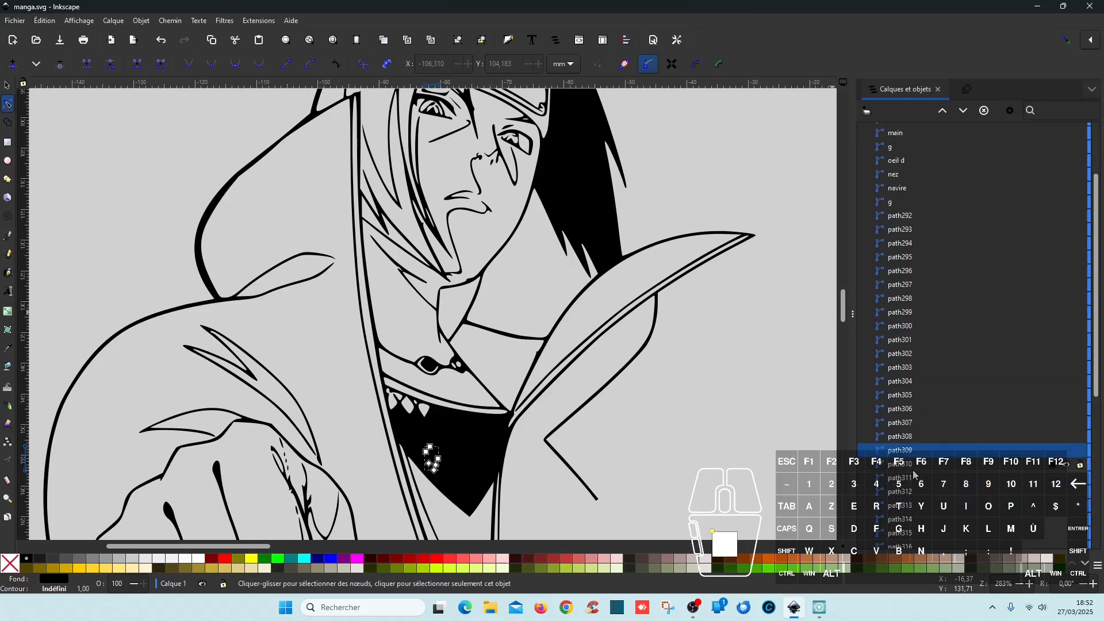
{"action": "left_click", "coordinate": [914, 471]}
{"action": "left_click", "coordinate": [906, 506]}
{"action": "scroll", "coordinate": [906, 507], "scroll_direction": "down", "scroll_amount": 2}
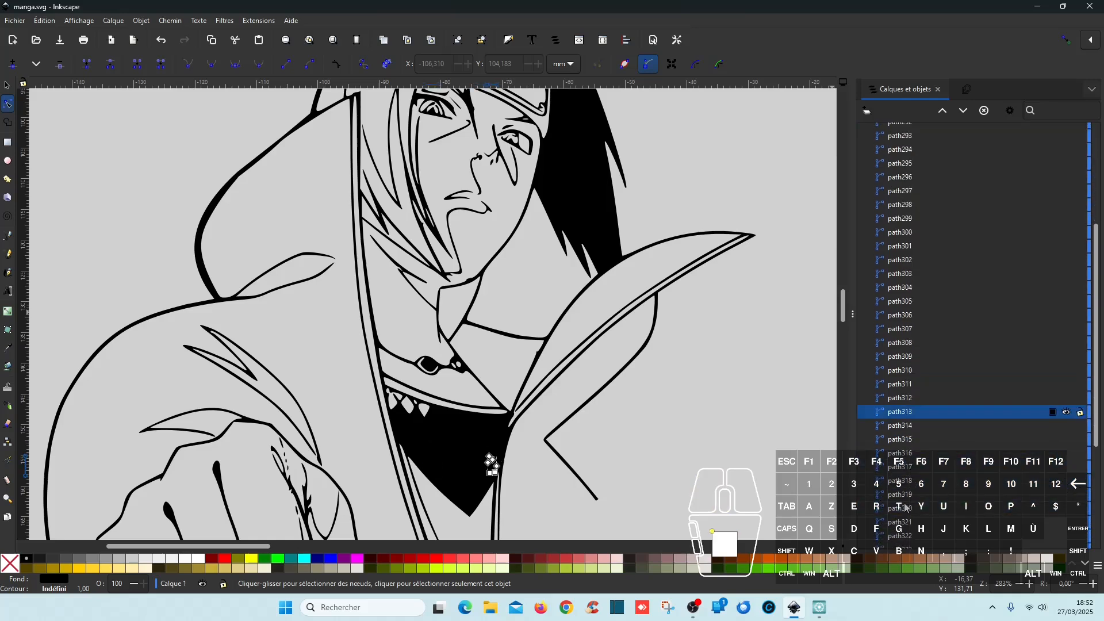
{"action": "scroll", "coordinate": [905, 507], "scroll_direction": "down", "scroll_amount": 1}
{"action": "left_click", "coordinate": [902, 438]}
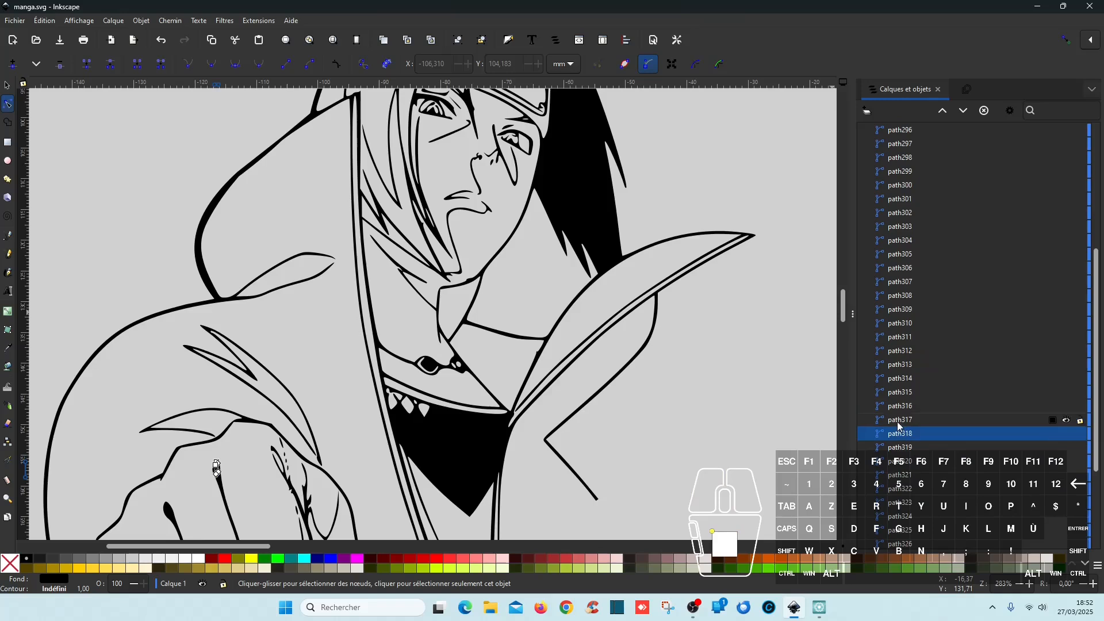
- Select the whole range of paths from path292 to path317 as candidates for the neckline mesh
{"action": "left_click", "coordinate": [900, 424]}
{"action": "scroll", "coordinate": [897, 416], "scroll_direction": "up", "scroll_amount": 6}
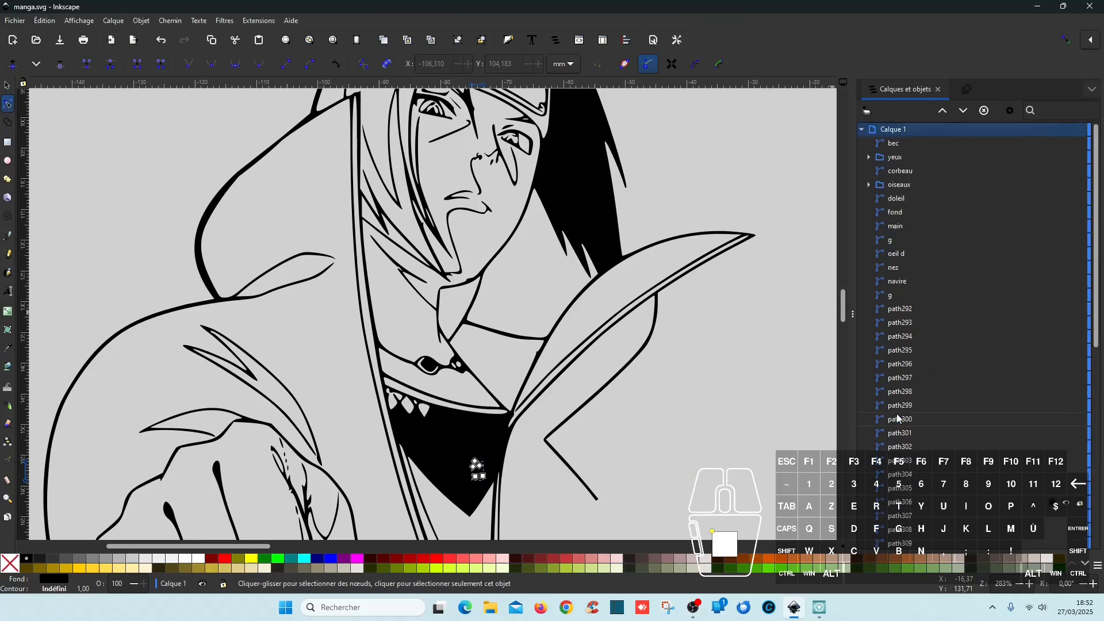
{"action": "left_click", "coordinate": [900, 315], "text": "shift"}
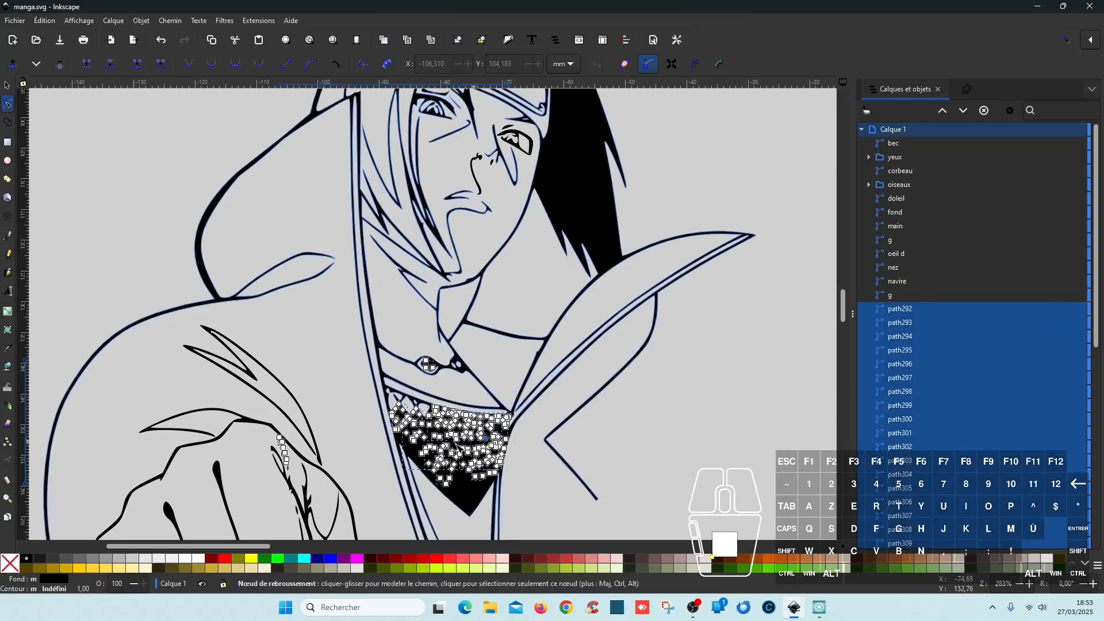
- Check path316 up to path313 one by one within the selection and leave only path314 out of it
{"action": "scroll", "coordinate": [930, 401], "scroll_direction": "down", "scroll_amount": 5}
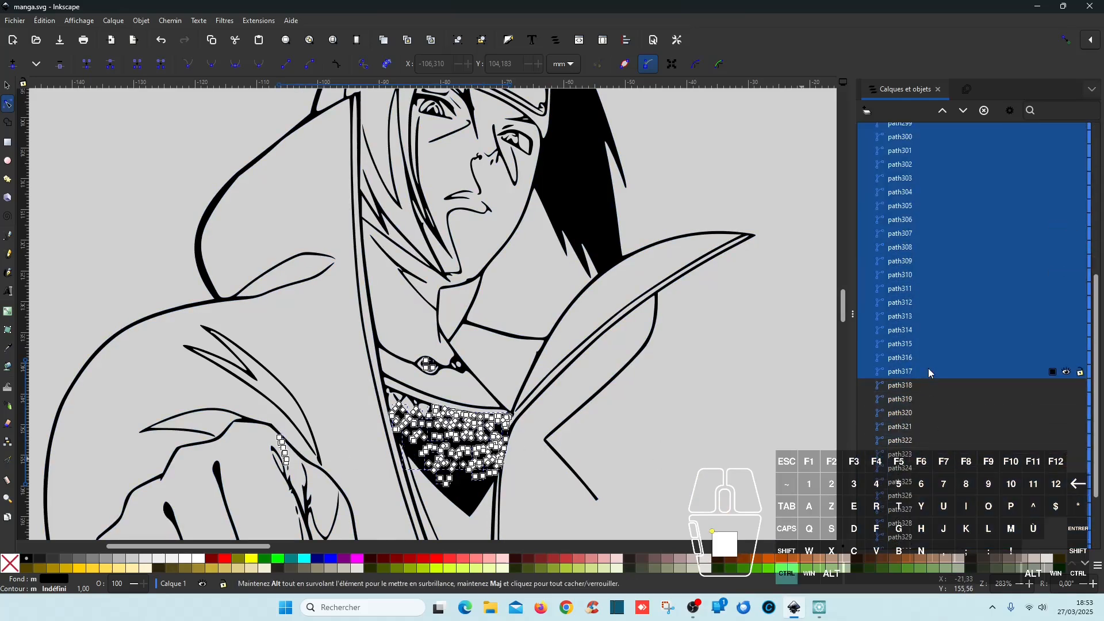
{"action": "left_click", "coordinate": [911, 360], "text": "ctrl"}
{"action": "left_click", "coordinate": [910, 360], "text": "ctrl"}
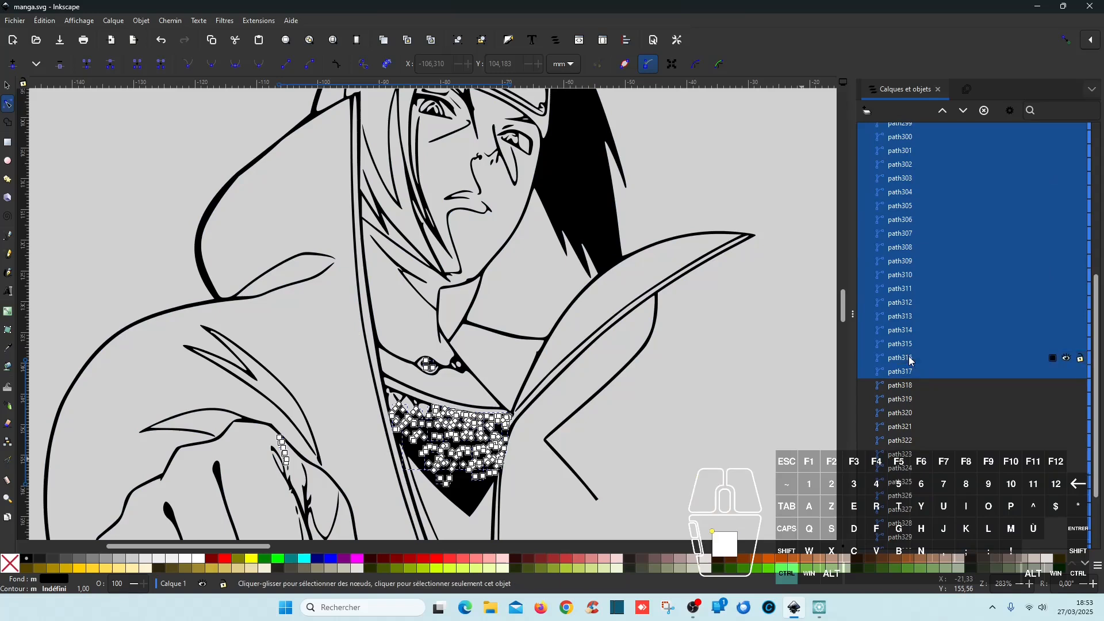
{"action": "left_click", "coordinate": [909, 345], "text": "ctrl"}
{"action": "left_click", "coordinate": [908, 343], "text": "ctrl"}
{"action": "left_click", "coordinate": [910, 334], "text": "ctrl"}
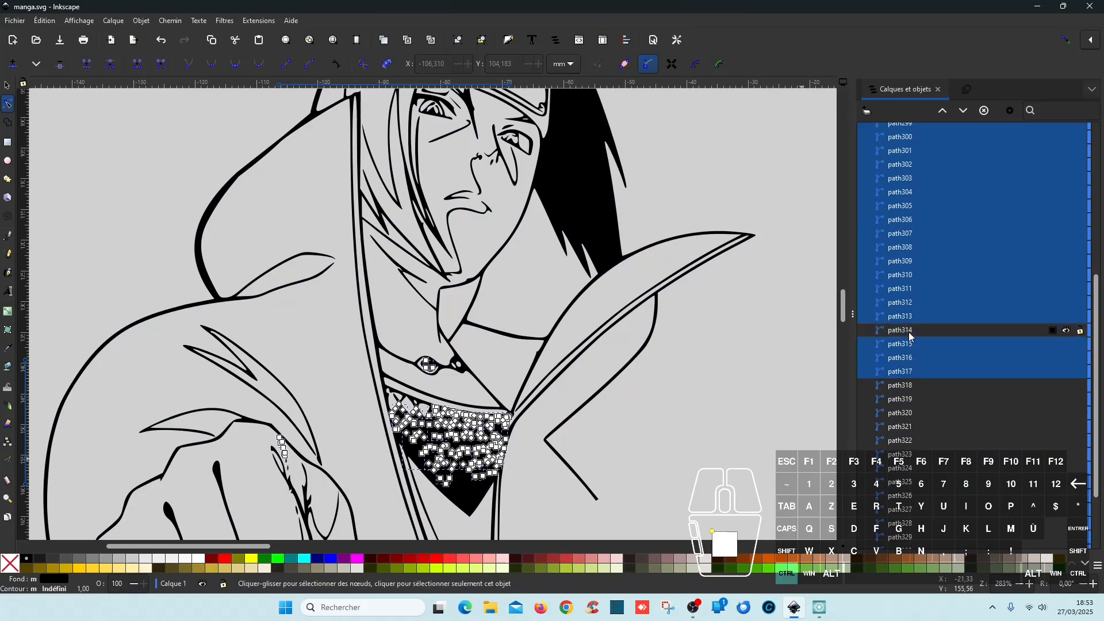
{"action": "left_click", "coordinate": [911, 336], "text": "ctrl"}
{"action": "left_click", "coordinate": [908, 333], "text": "ctrl"}
{"action": "left_click", "coordinate": [911, 317], "text": "ctrl"}
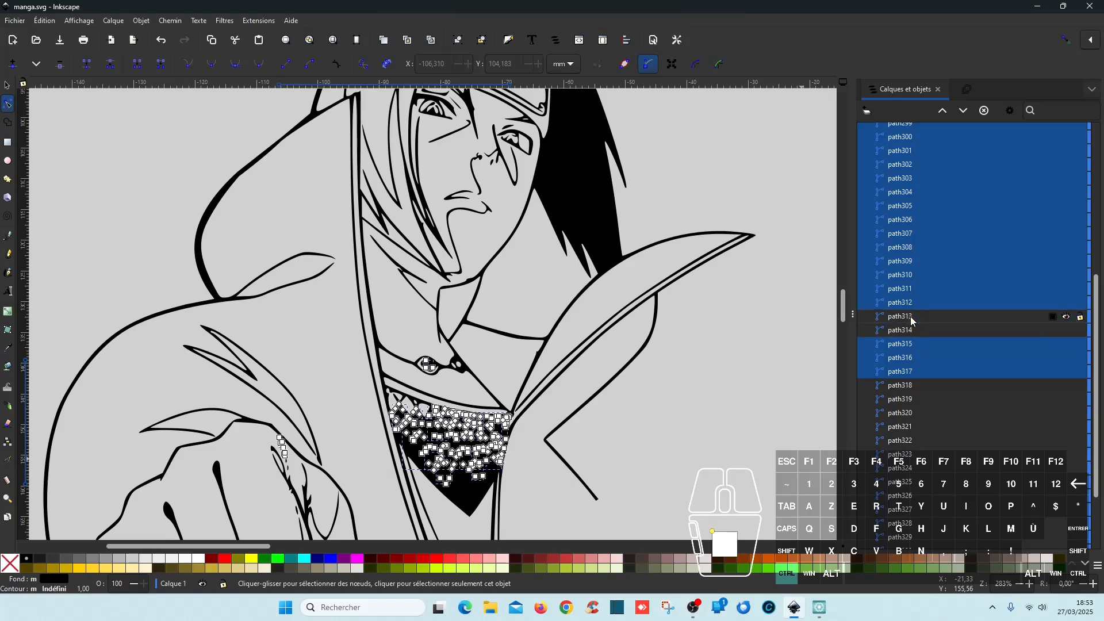
{"action": "left_click", "coordinate": [912, 317], "text": "ctrl"}
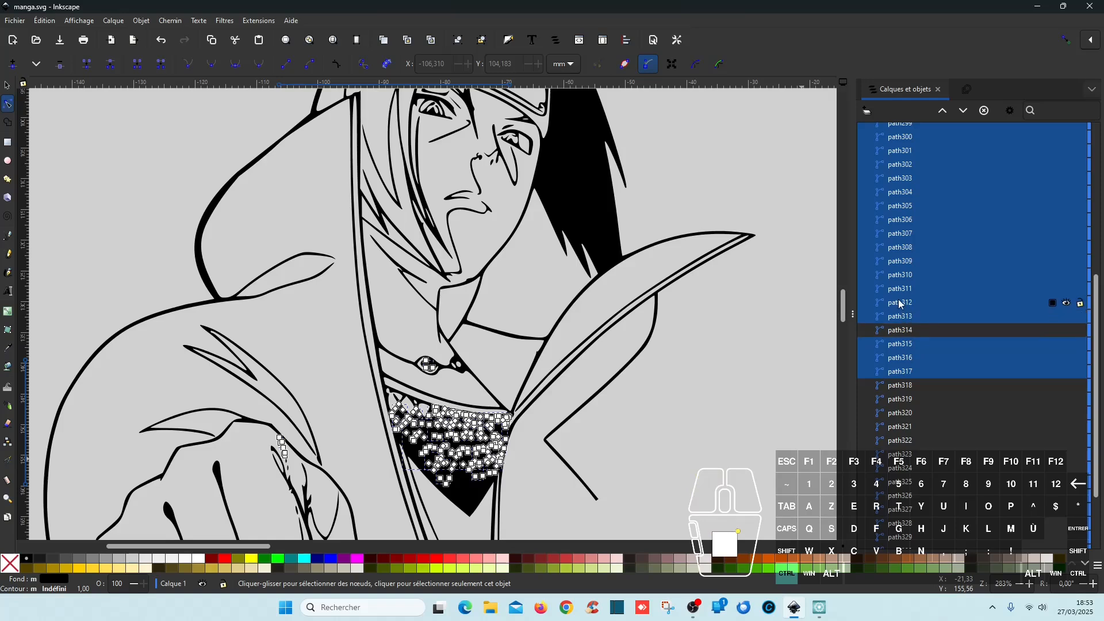
- Check path312 up to path306 one by one within the selection and leave path312 and path306 out of it
{"action": "left_click", "coordinate": [901, 304], "text": "ctrl"}
{"action": "left_click", "coordinate": [902, 290], "text": "ctrl"}
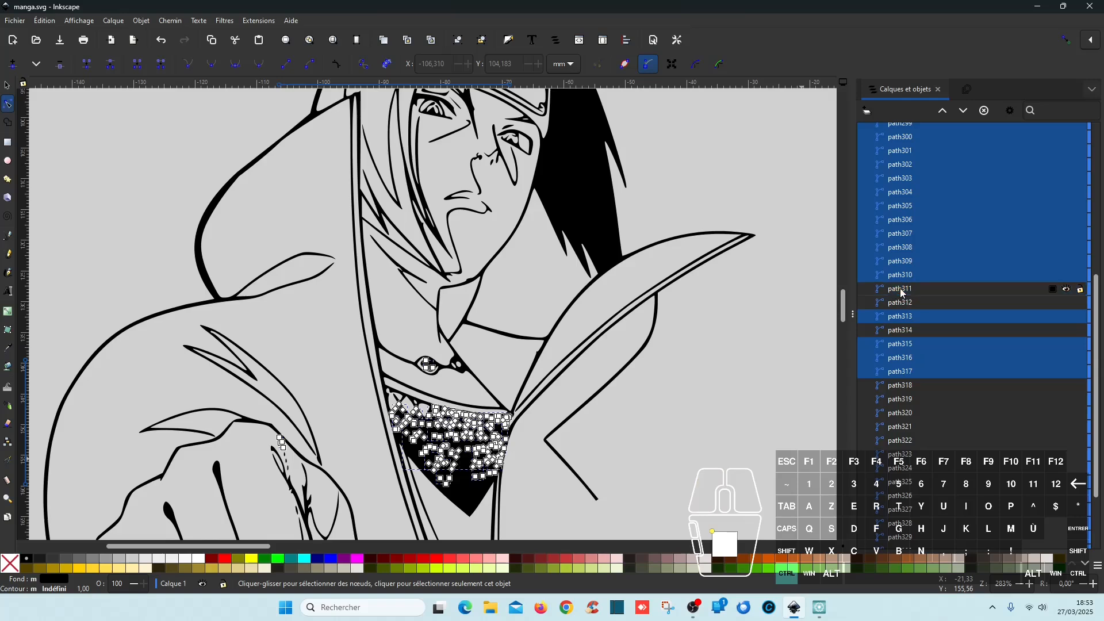
{"action": "left_click", "coordinate": [901, 291], "text": "ctrl"}
{"action": "left_click", "coordinate": [904, 277], "text": "ctrl"}
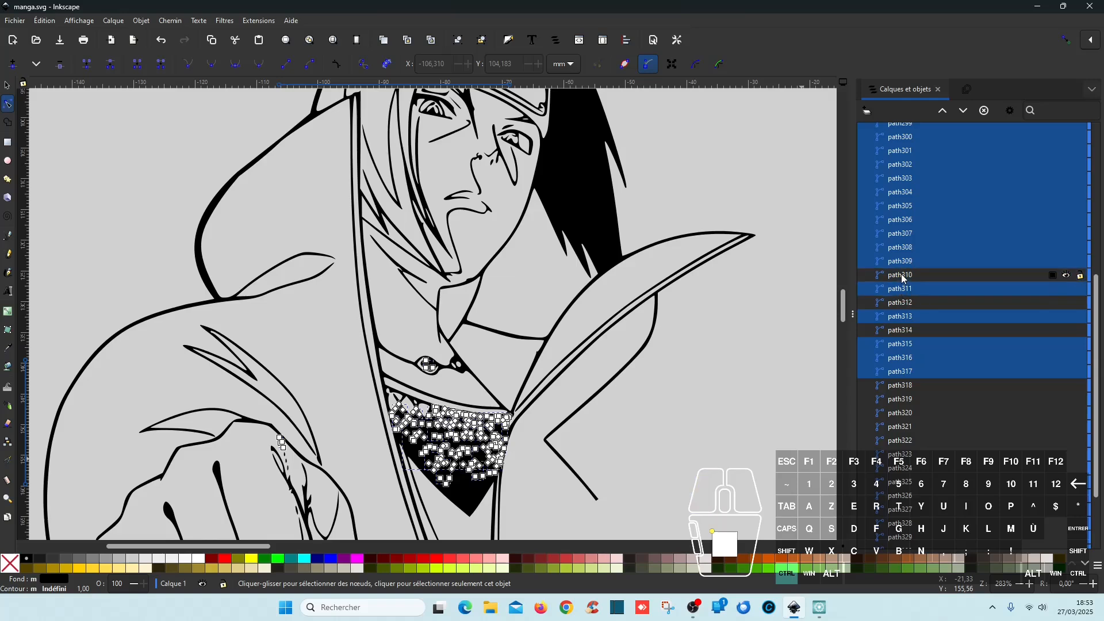
{"action": "left_click", "coordinate": [904, 277], "text": "ctrl"}
{"action": "left_click", "coordinate": [906, 266], "text": "ctrl"}
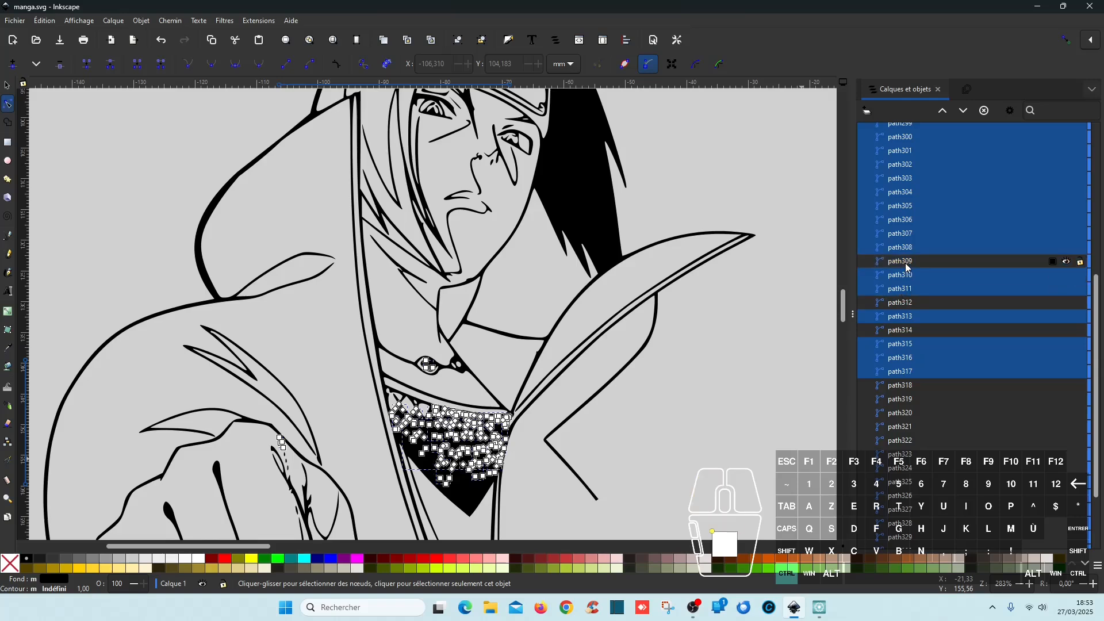
{"action": "left_click", "coordinate": [906, 266], "text": "ctrl"}
{"action": "left_click", "coordinate": [903, 247], "text": "ctrl"}
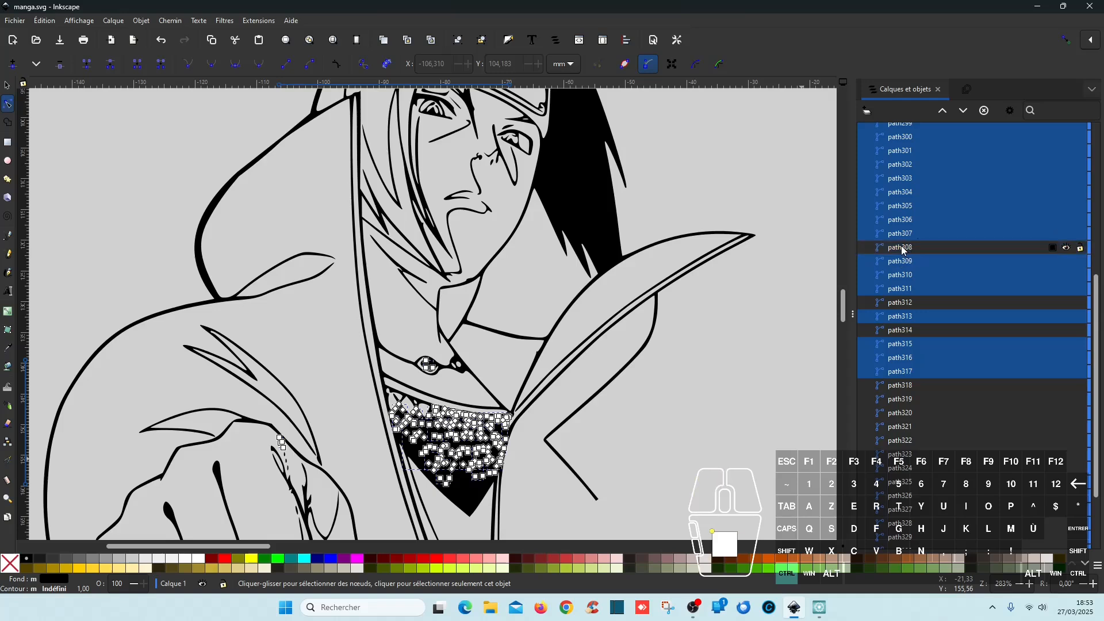
{"action": "left_click", "coordinate": [902, 247], "text": "ctrl"}
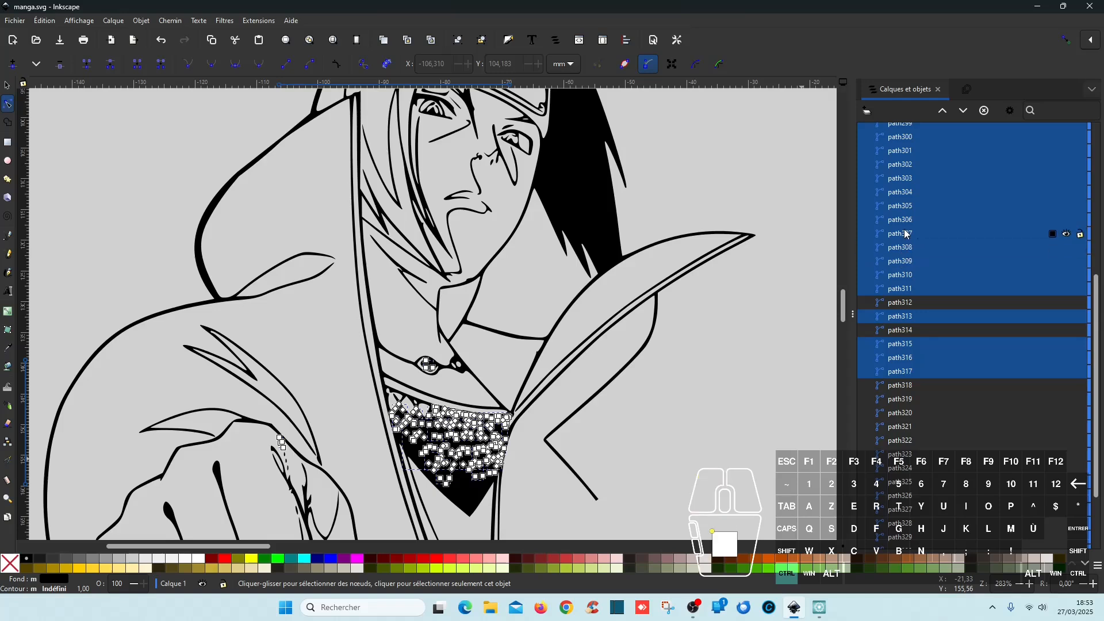
{"action": "left_click", "coordinate": [906, 234], "text": "ctrl"}
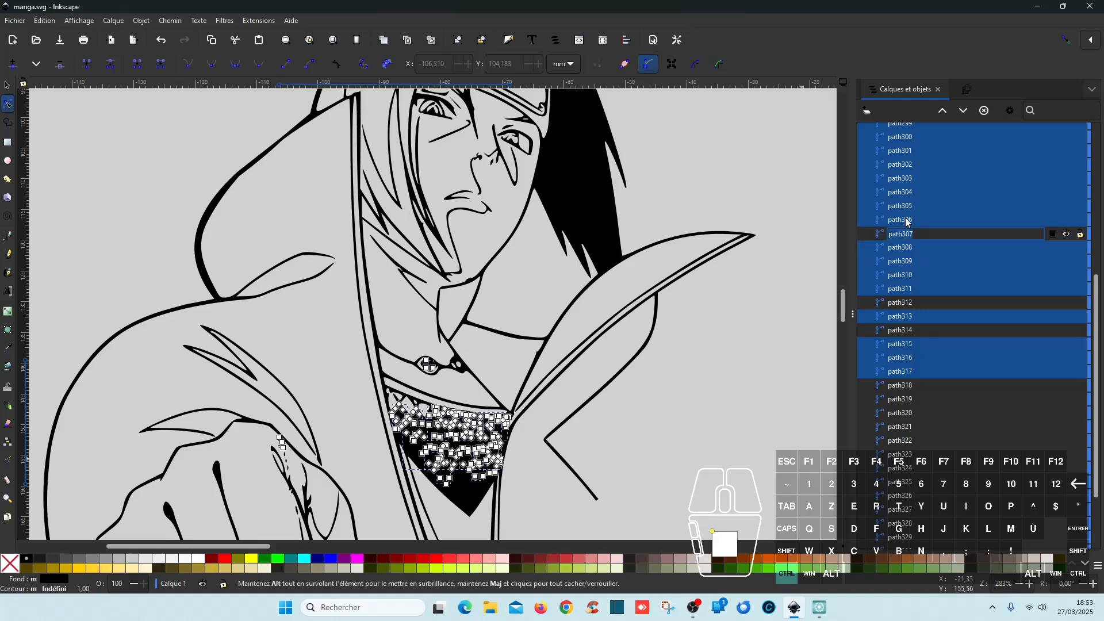
{"action": "left_click", "coordinate": [882, 240], "text": "ctrl"}
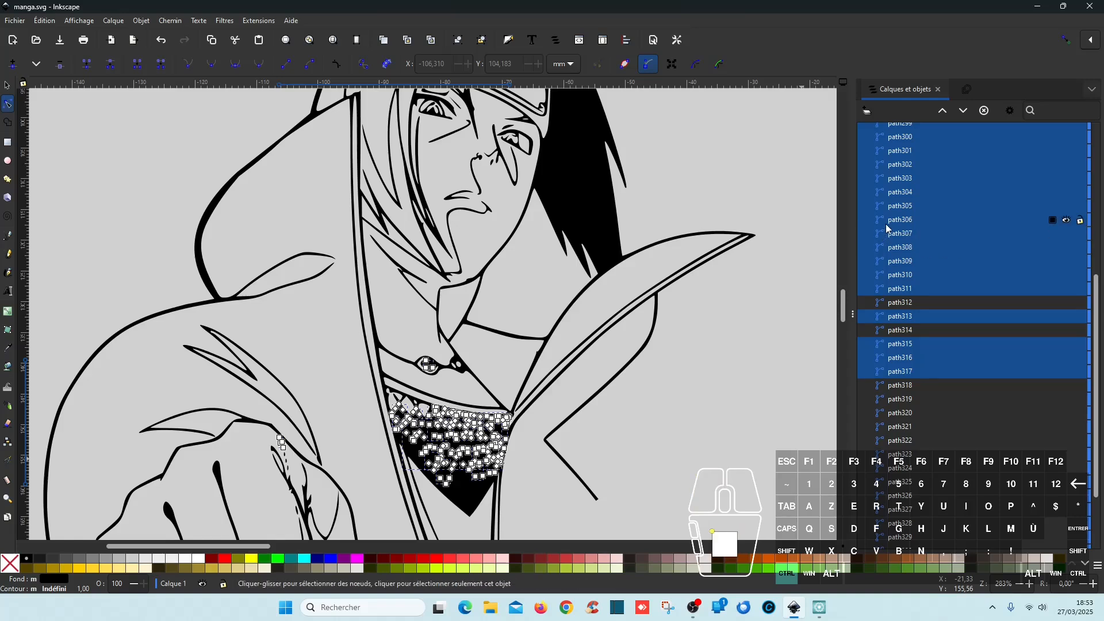
{"action": "left_click", "coordinate": [897, 220], "text": "ctrl"}
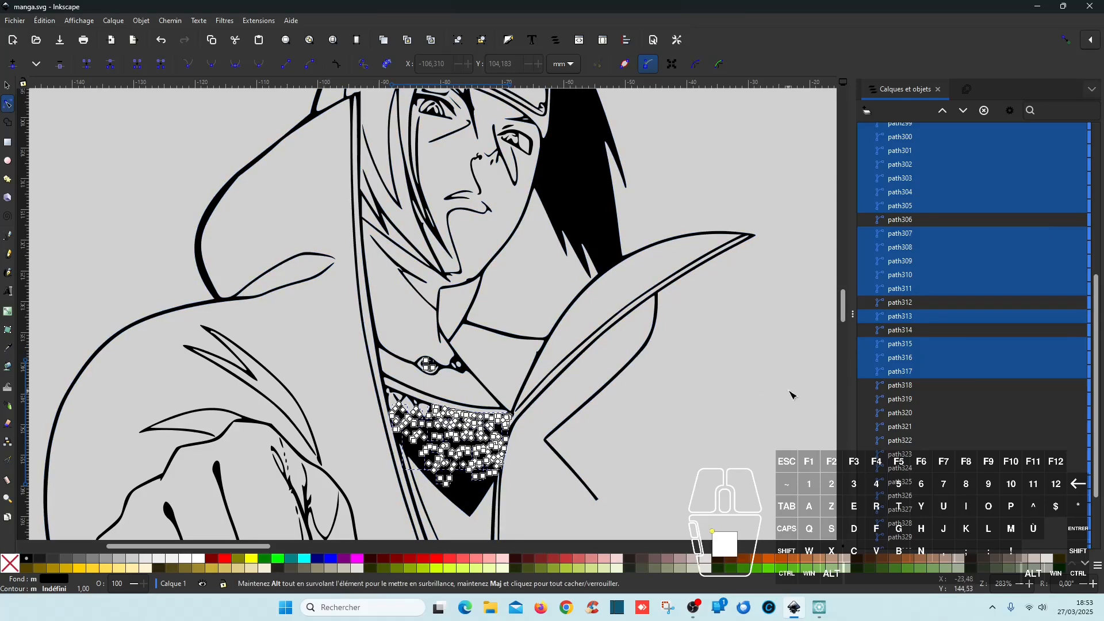
- Merge the selected neckline mesh paths into a single path with Union
{"action": "scroll", "coordinate": [863, 325], "scroll_direction": "up", "scroll_amount": 3}
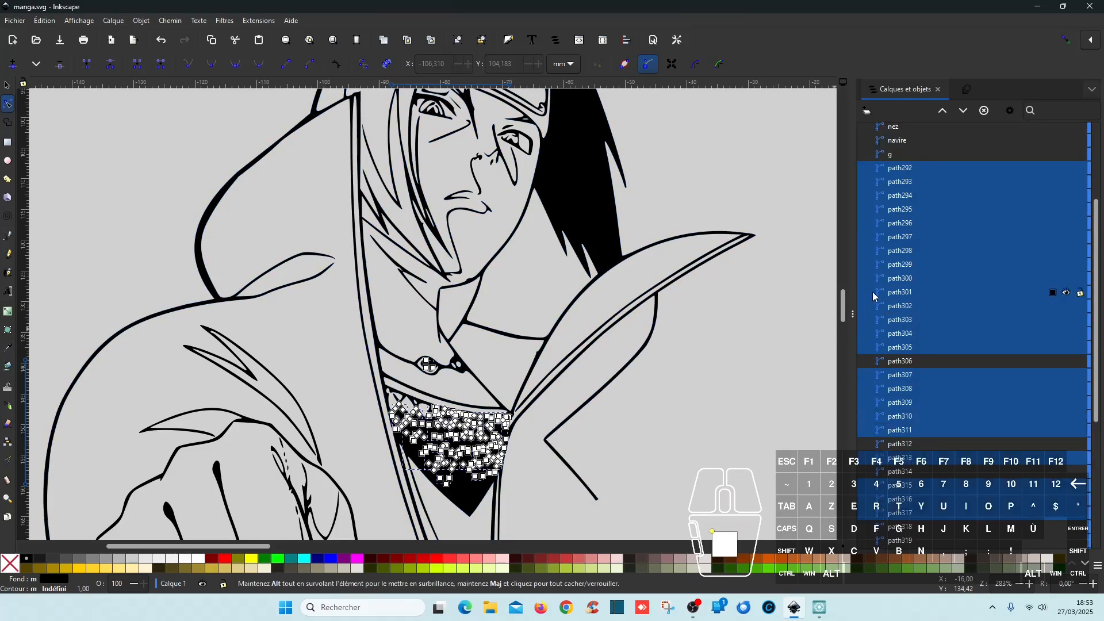
{"action": "left_click", "coordinate": [171, 21]}
{"action": "left_click", "coordinate": [202, 81]}
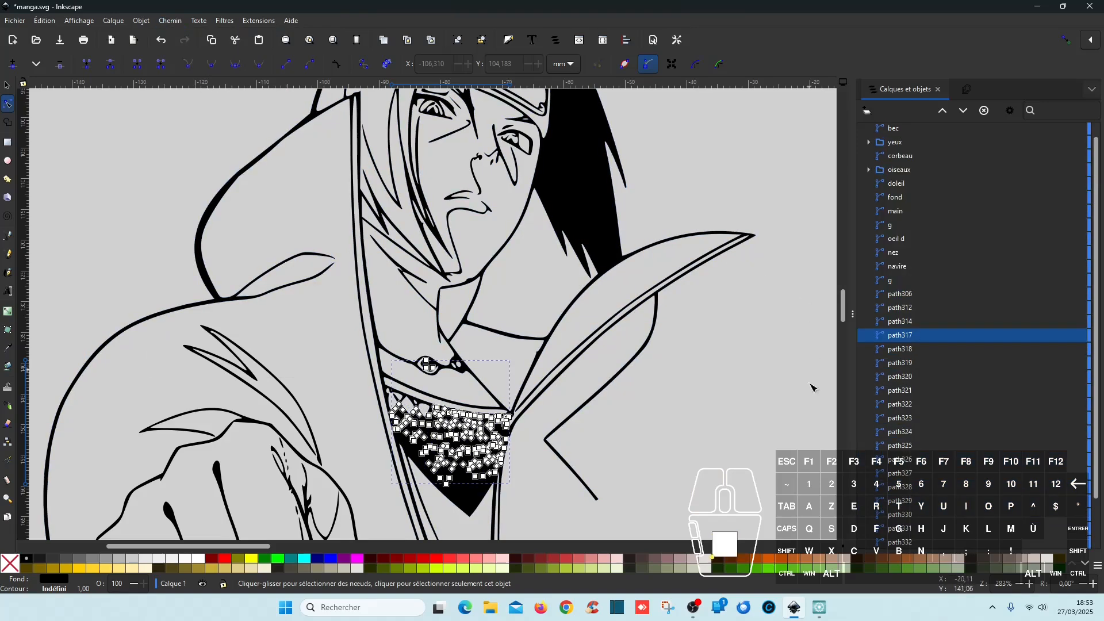
- Place path317 directly above fond and combine the two so its diamond shapes become openings in the collar mesh
{"action": "left_click_drag", "start_coordinate": [914, 338], "coordinate": [989, 189]}
{"action": "left_click", "coordinate": [916, 212], "text": "ctrl"}
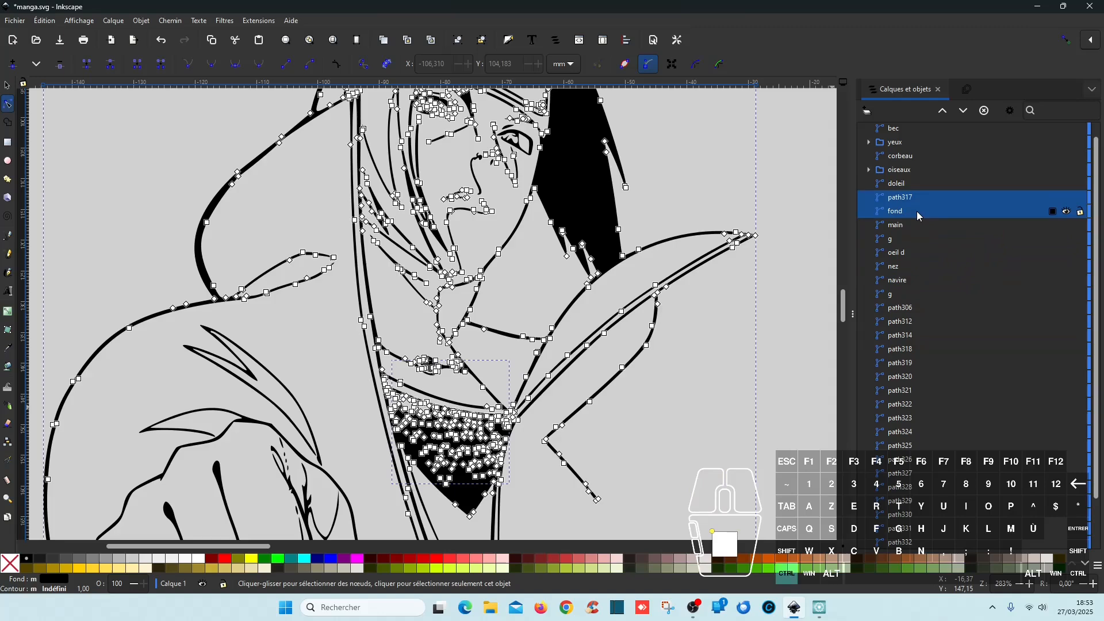
{"action": "key", "text": "ctrl+k"}
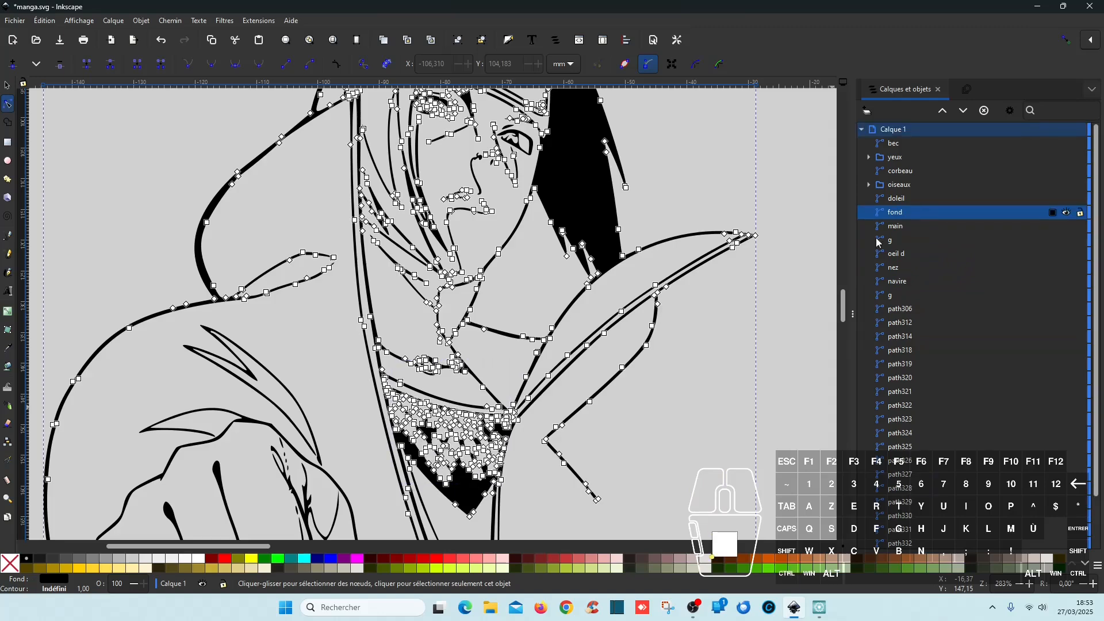
{"action": "key", "text": "Escape"}
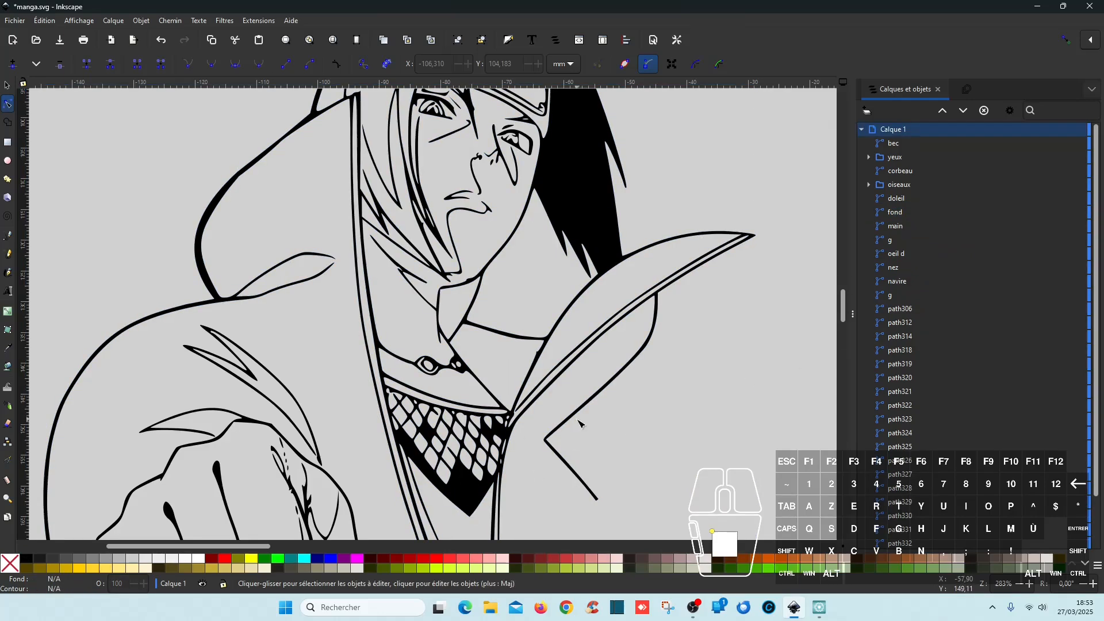
- Delete the stray fragments path306, path312 and path314 near the knuckle of the hand
{"action": "scroll", "coordinate": [571, 458], "scroll_direction": "down", "scroll_amount": 4}
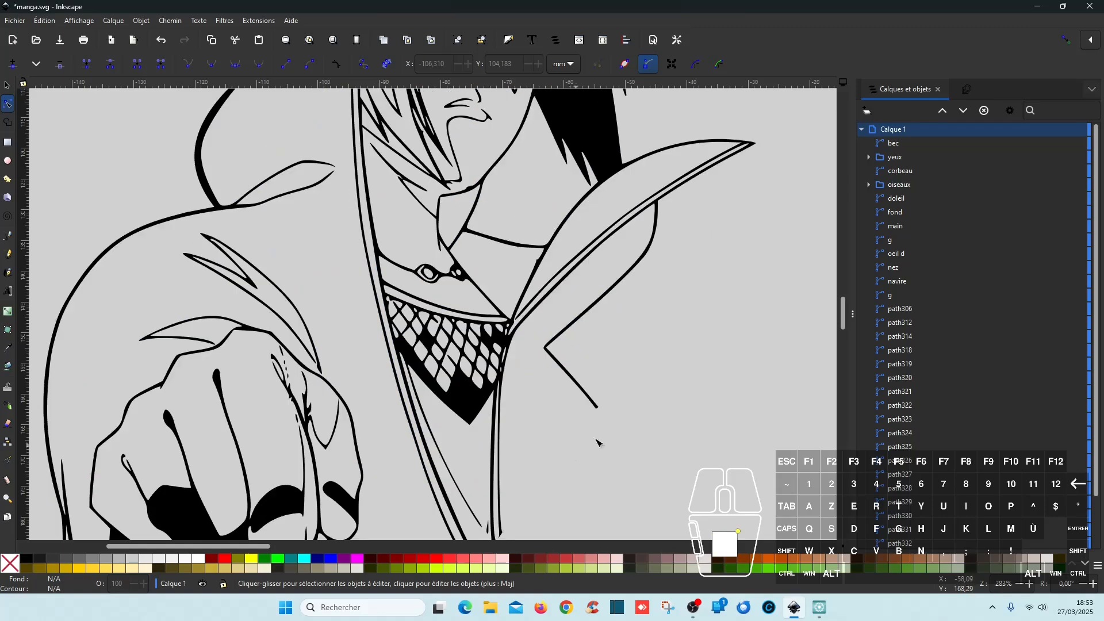
{"action": "left_click", "coordinate": [905, 314]}
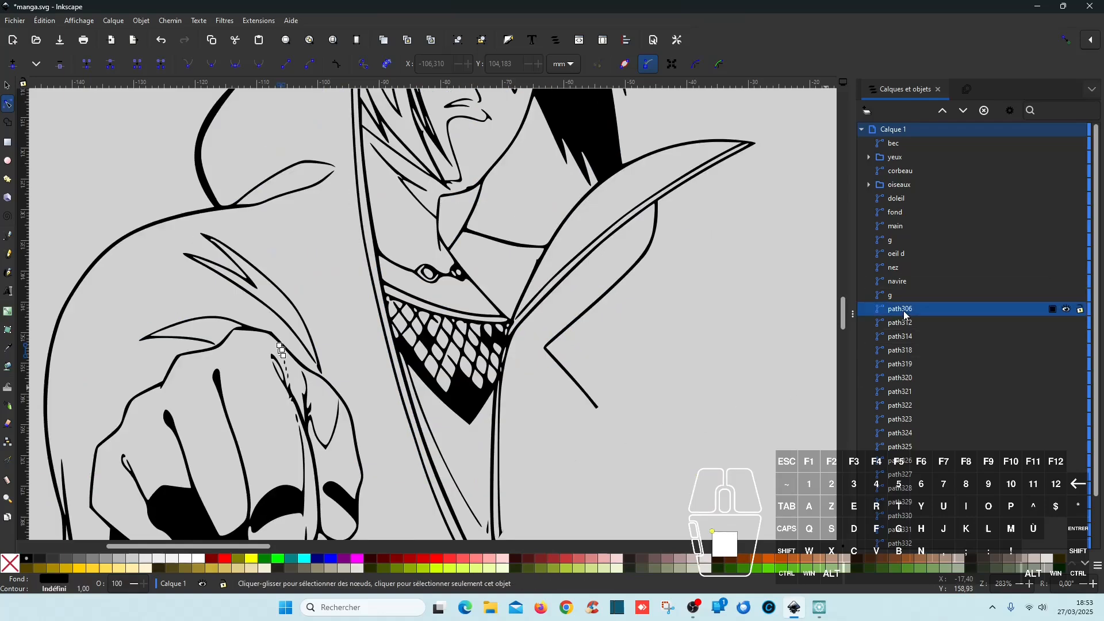
{"action": "left_click", "coordinate": [909, 325], "text": "ctrl"}
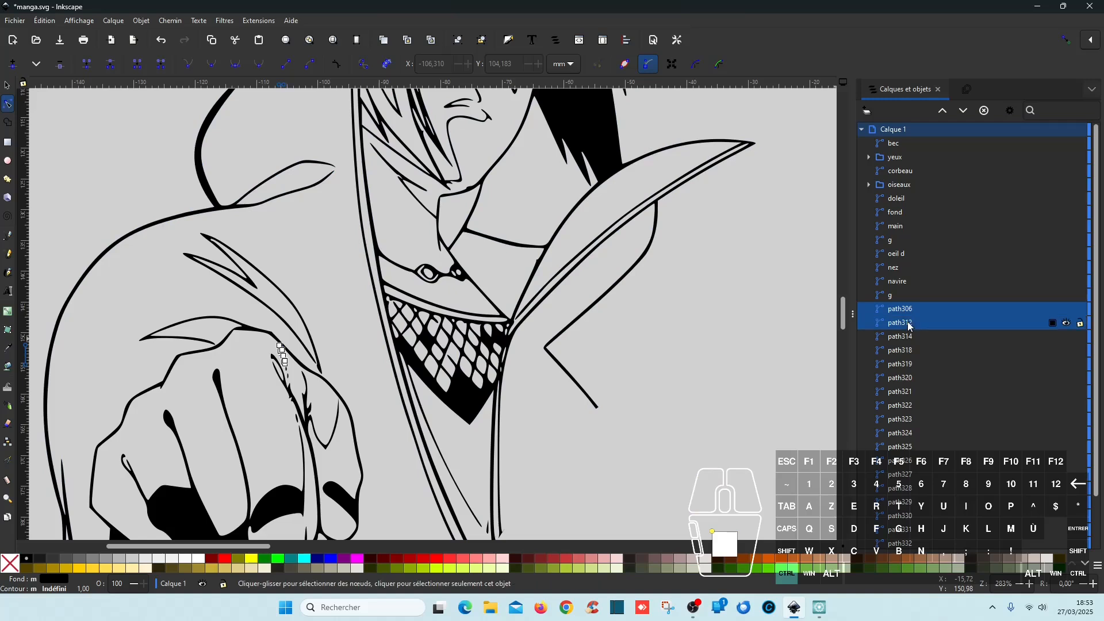
{"action": "left_click", "coordinate": [911, 338], "text": "ctrl"}
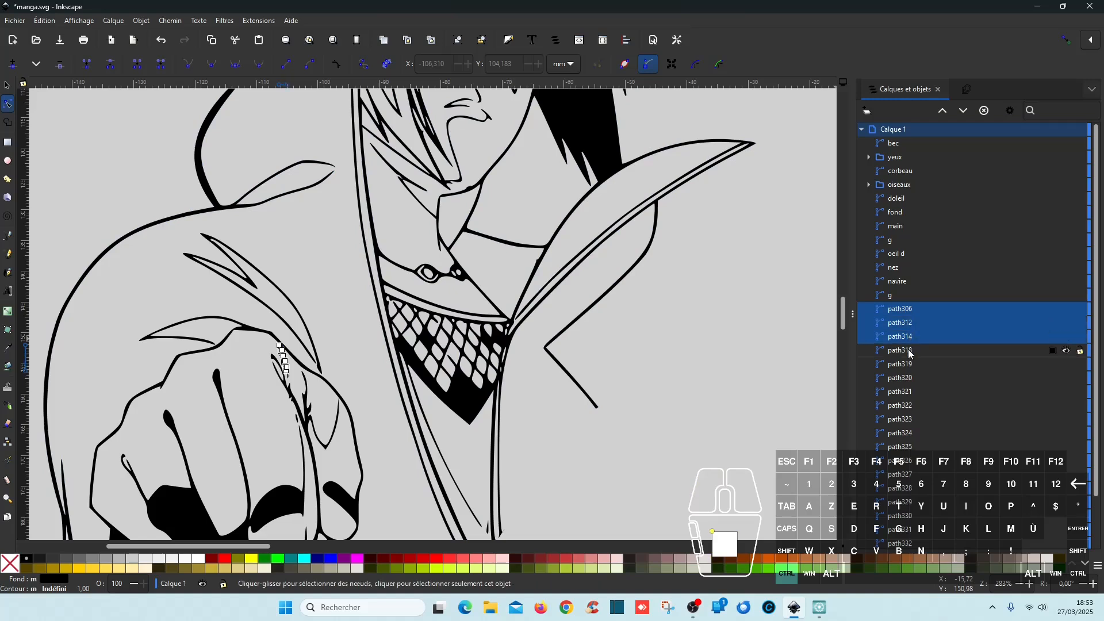
{"action": "left_click", "coordinate": [909, 349], "text": "ctrl"}
{"action": "left_click", "coordinate": [909, 350], "text": "ctrl"}
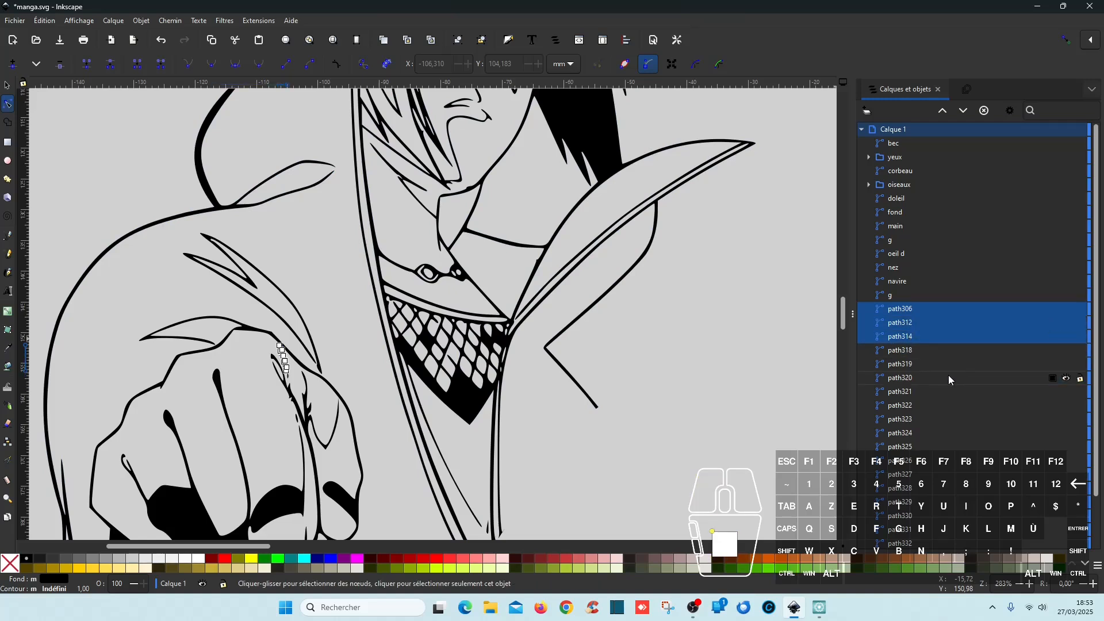
{"action": "key", "text": "Delete"}
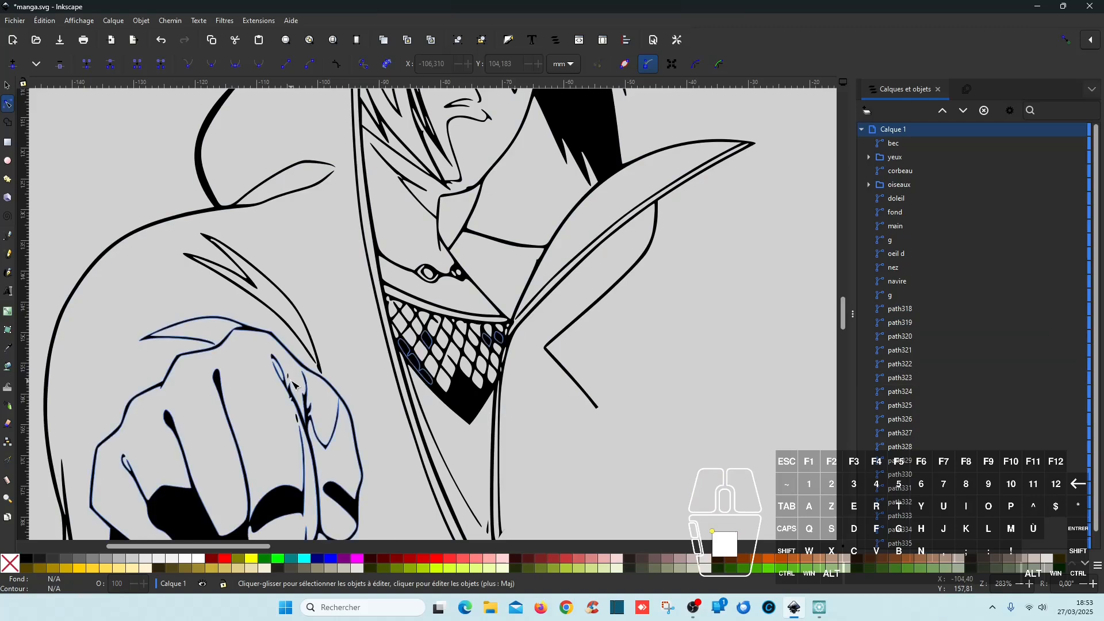
- Delete path320, the small leftover speck between the line strokes on the hand
{"action": "scroll", "coordinate": [297, 382], "scroll_direction": "up", "scroll_amount": 6}
{"action": "left_click", "coordinate": [250, 368]}
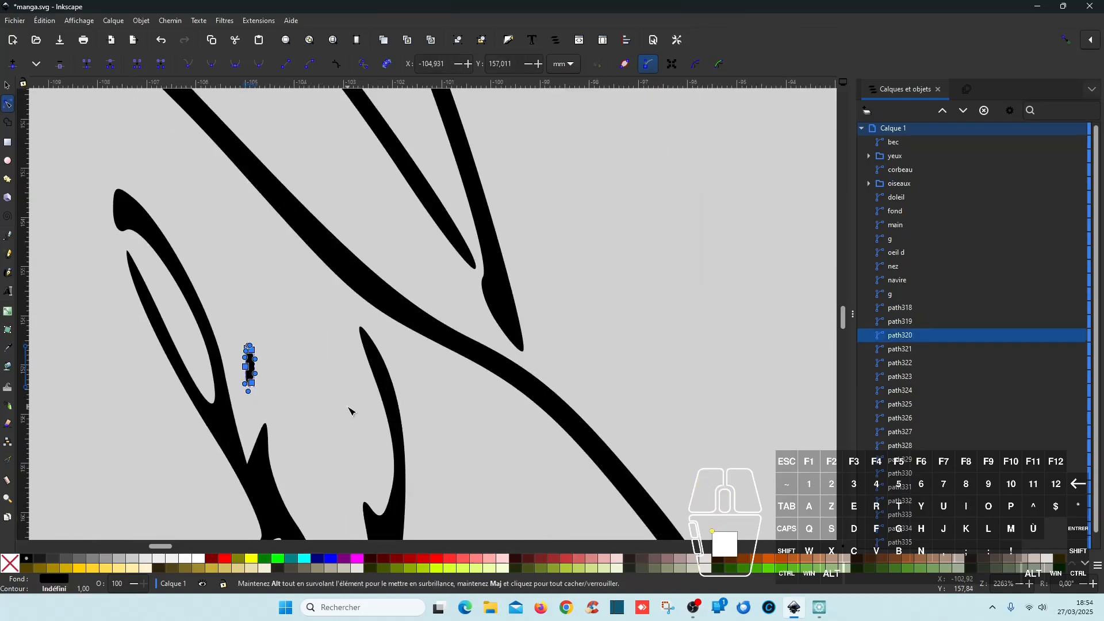
{"action": "key", "text": "Delete"}
- Check the remaining loose paths from path318 onward and delete path326, the small stray fragment on the hand
{"action": "scroll", "coordinate": [353, 405], "scroll_direction": "down", "scroll_amount": 5}
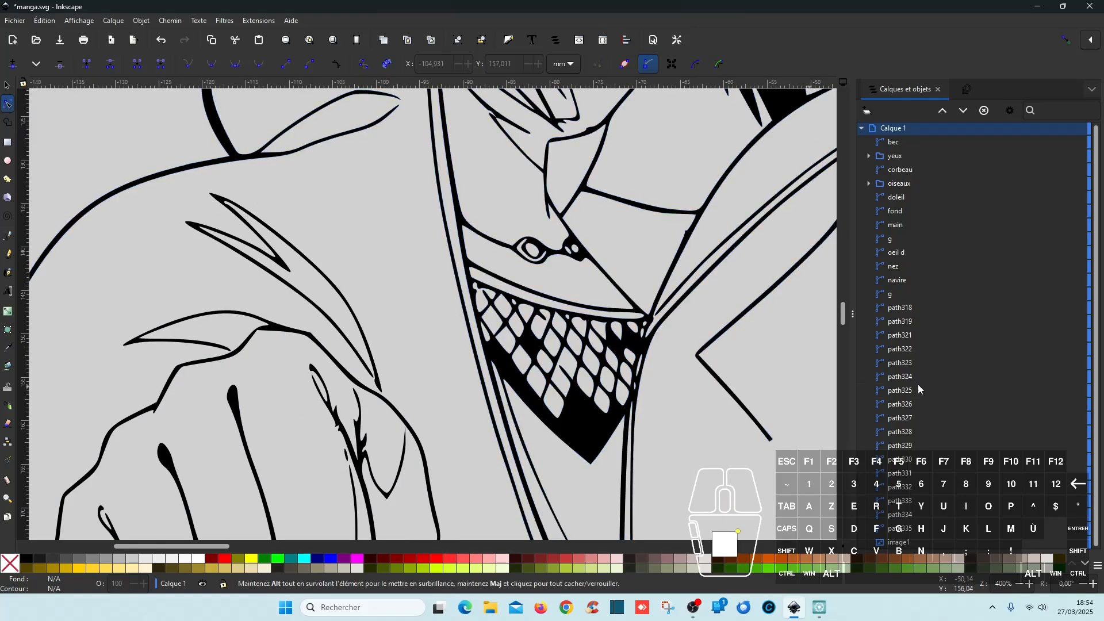
{"action": "left_click", "coordinate": [906, 309]}
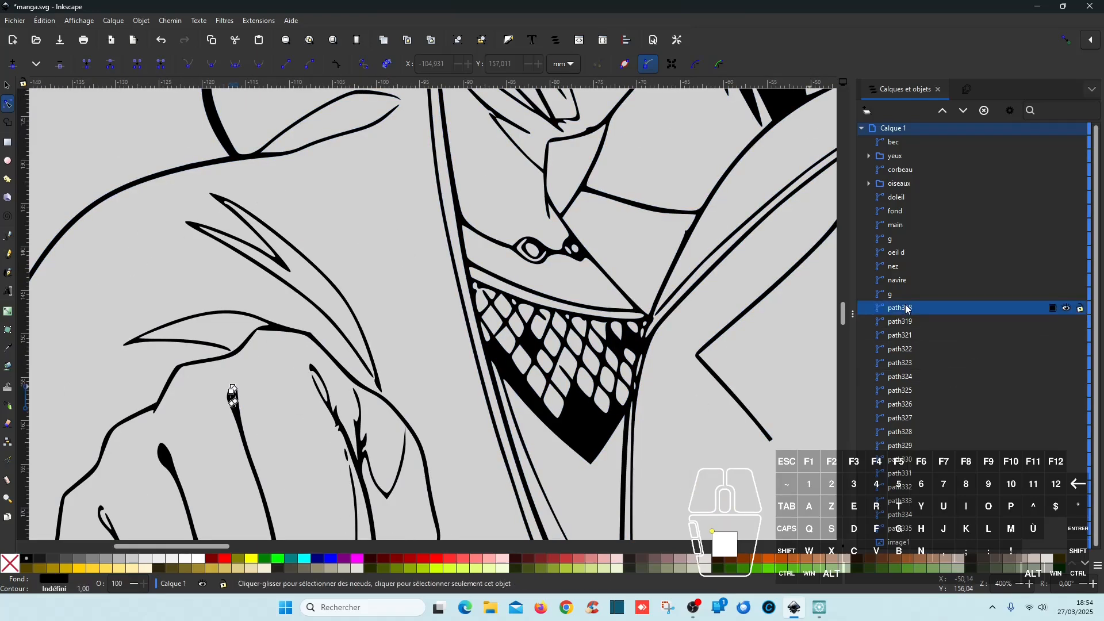
{"action": "left_click", "coordinate": [905, 322]}
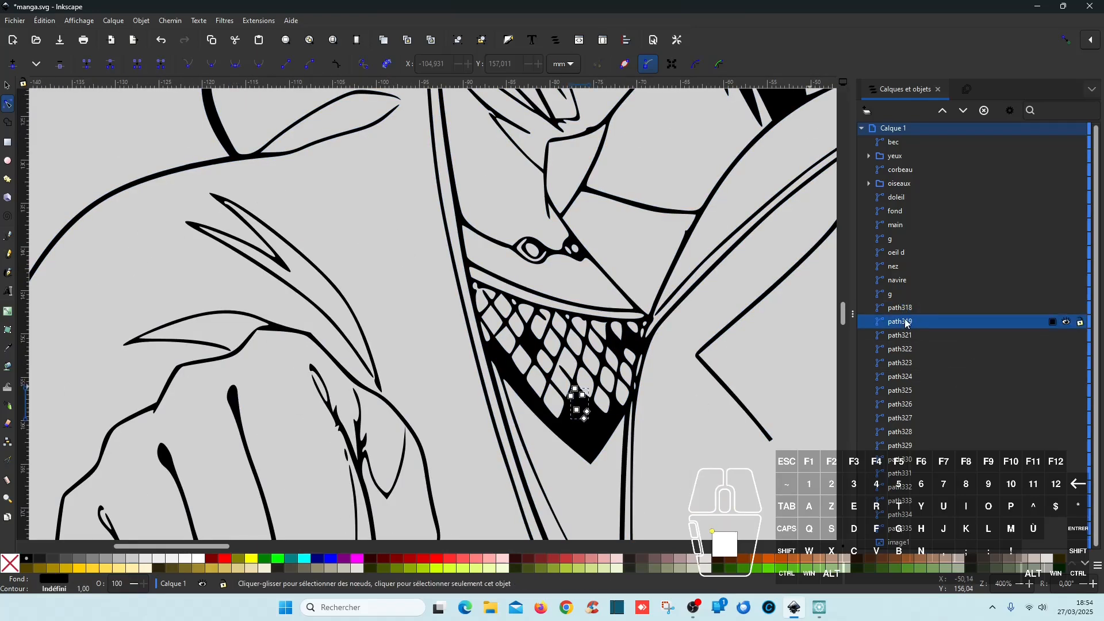
{"action": "left_click", "coordinate": [907, 337]}
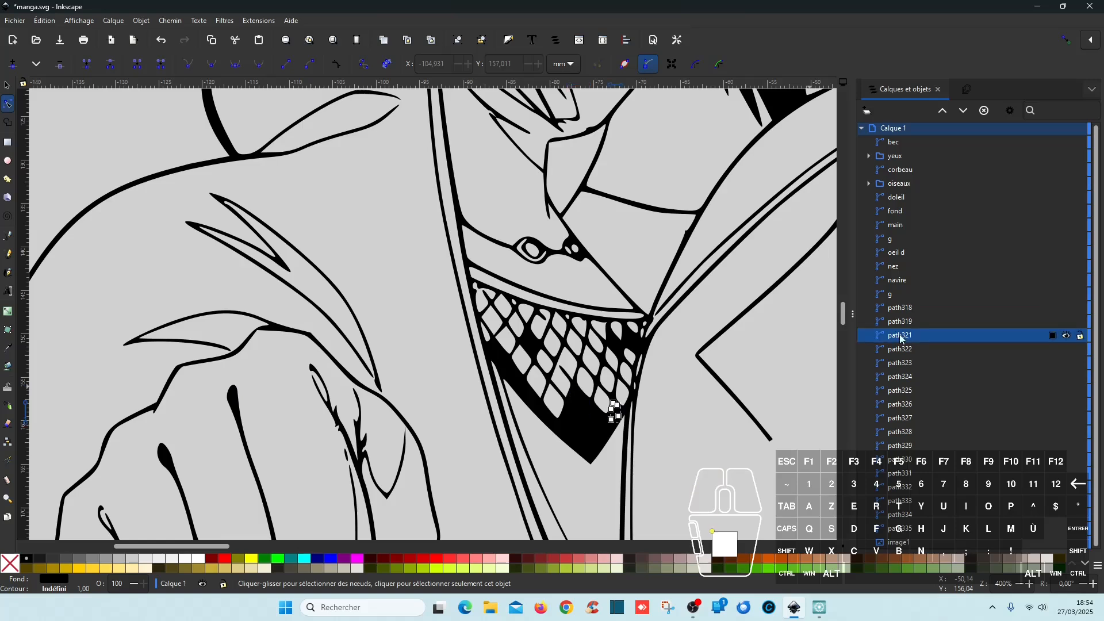
{"action": "left_click", "coordinate": [906, 353]}
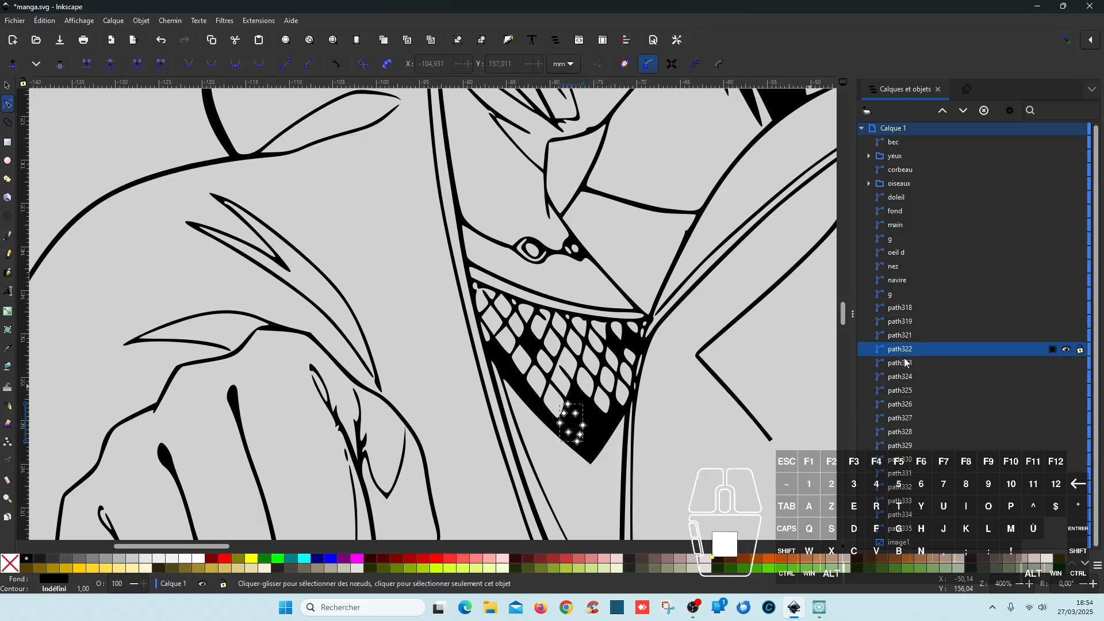
{"action": "left_click", "coordinate": [907, 364]}
{"action": "left_click", "coordinate": [907, 377]}
{"action": "left_click", "coordinate": [908, 391]}
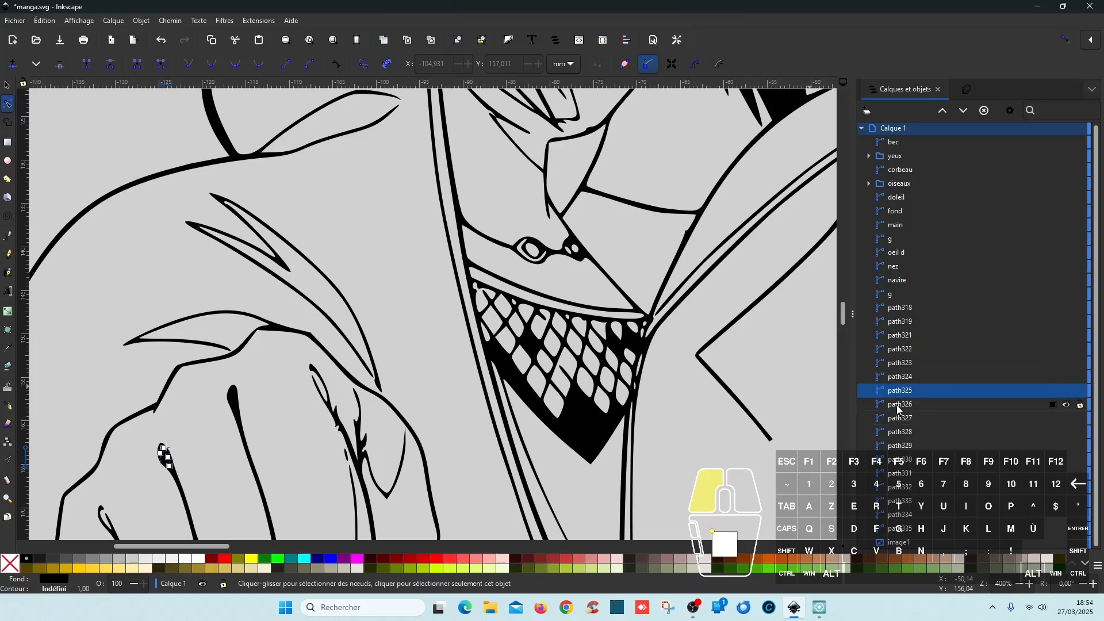
{"action": "left_click", "coordinate": [901, 408]}
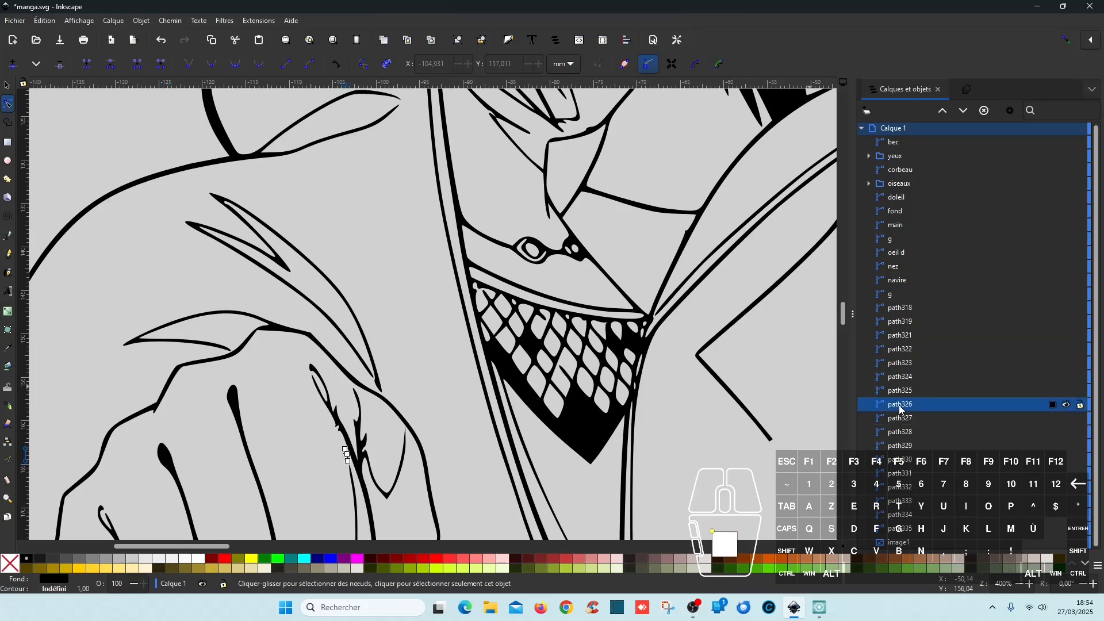
{"action": "key", "text": "Delete"}
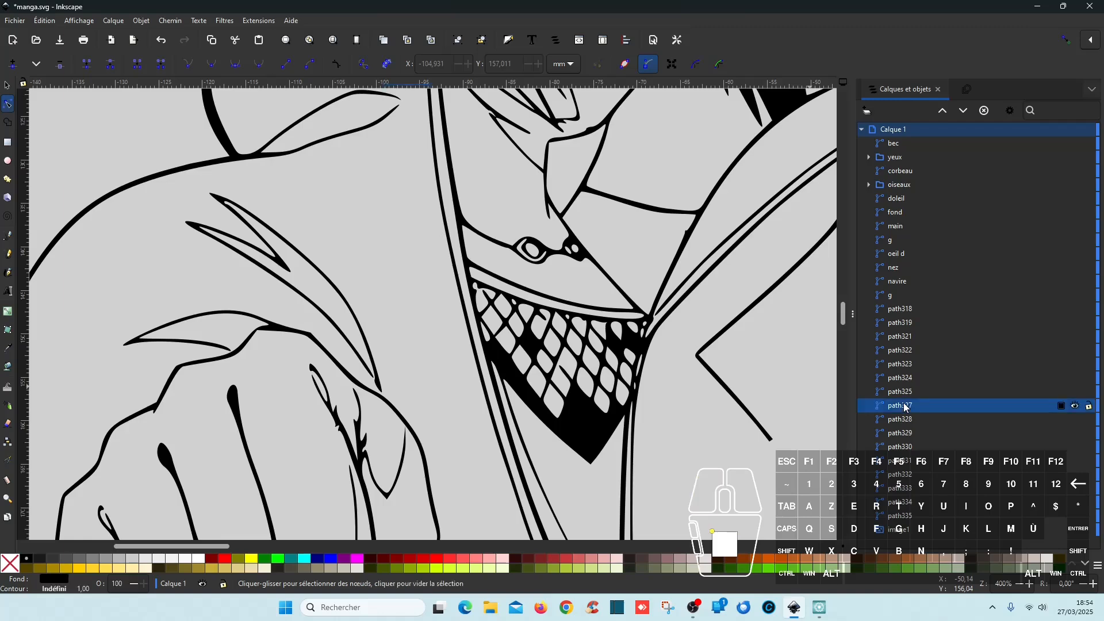
- Merge the paths from path318 through path325 into a single path
{"action": "scroll", "coordinate": [585, 416], "scroll_direction": "down", "scroll_amount": 2}
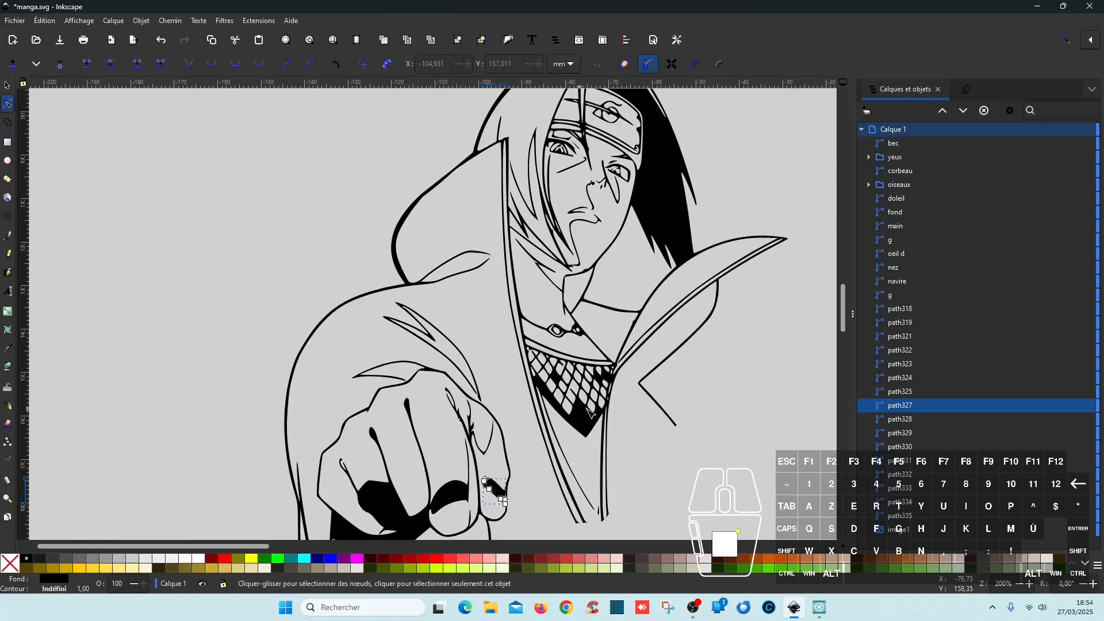
{"action": "left_click", "coordinate": [912, 392]}
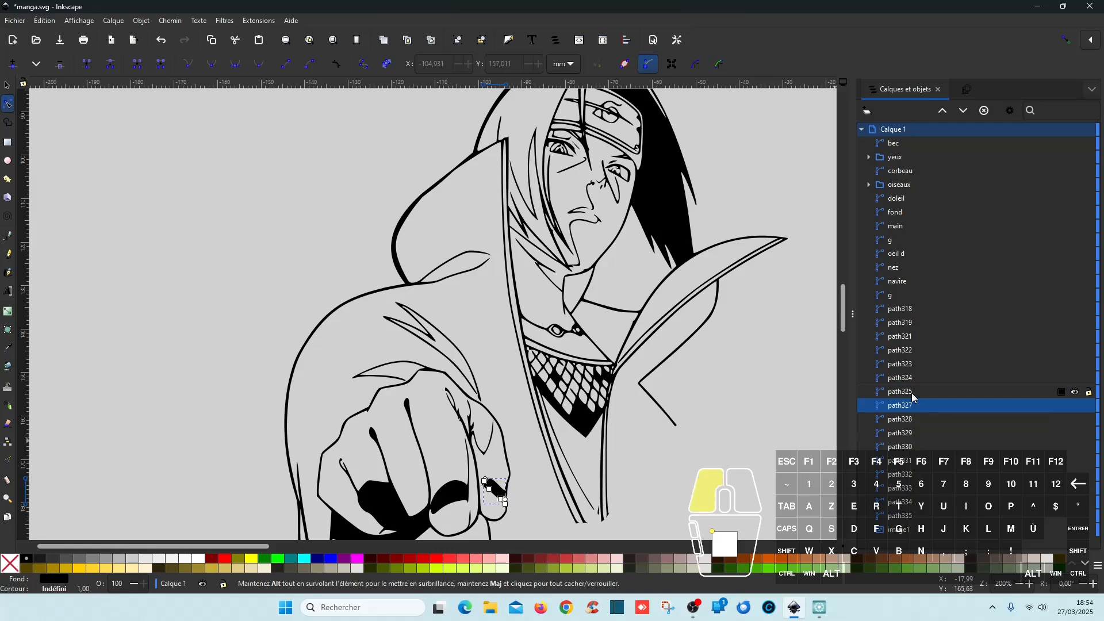
{"action": "left_click", "coordinate": [910, 309], "text": "shift"}
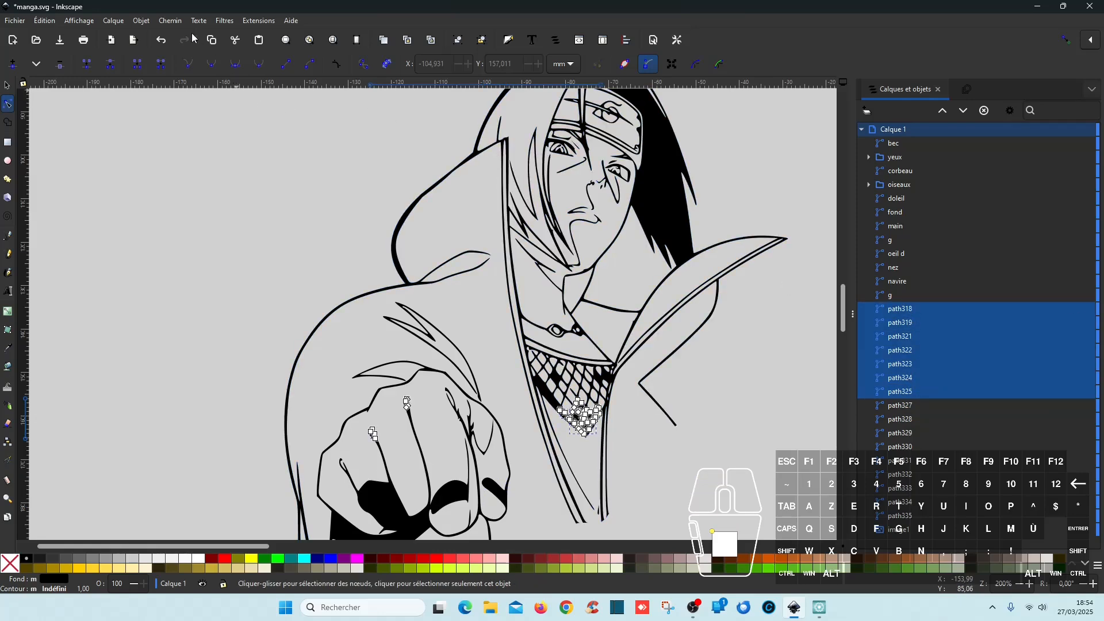
{"action": "left_click", "coordinate": [170, 20]}
{"action": "left_click", "coordinate": [199, 81]}
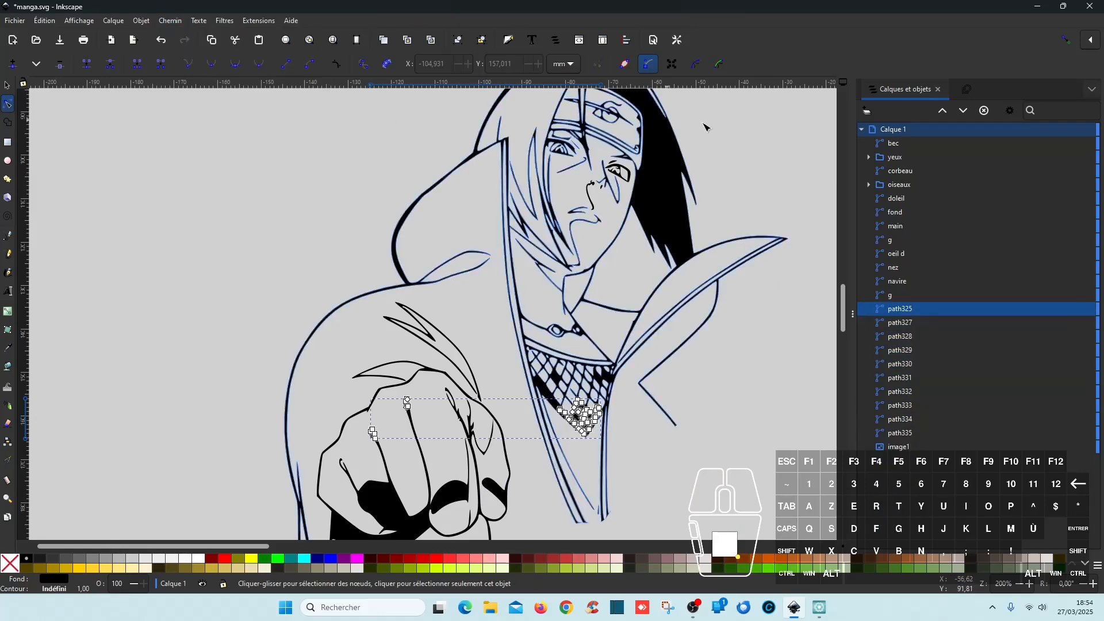
- Place the merged path325 directly above fond and subtract it from fond
{"action": "left_click_drag", "start_coordinate": [920, 309], "coordinate": [964, 208]}
{"action": "left_click", "coordinate": [912, 226], "text": "shift"}
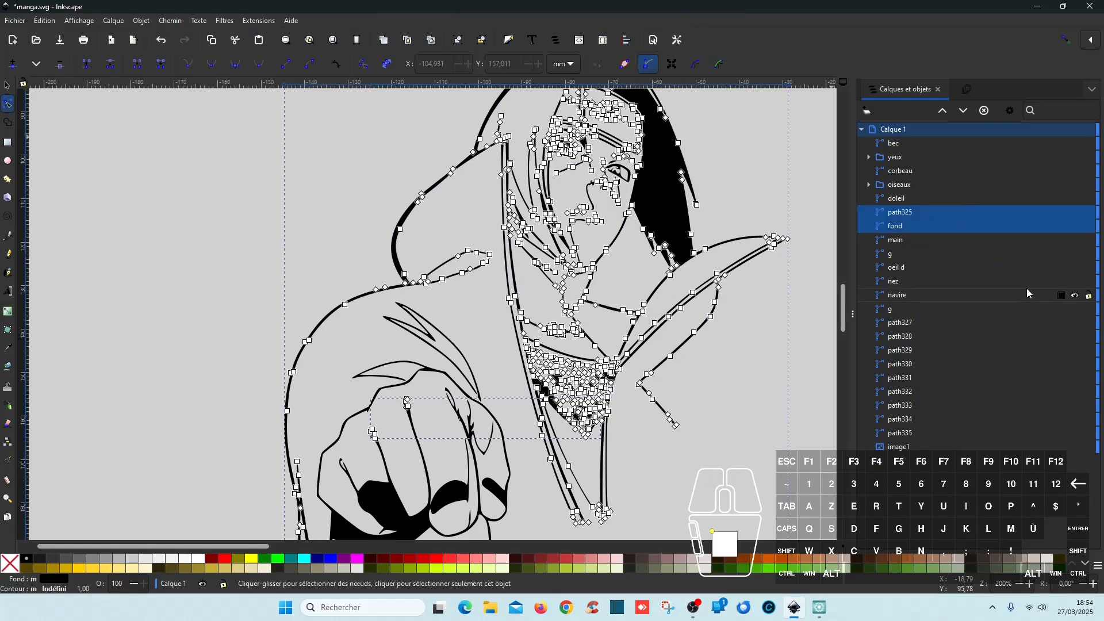
{"action": "key", "text": "ctrl+minus"}
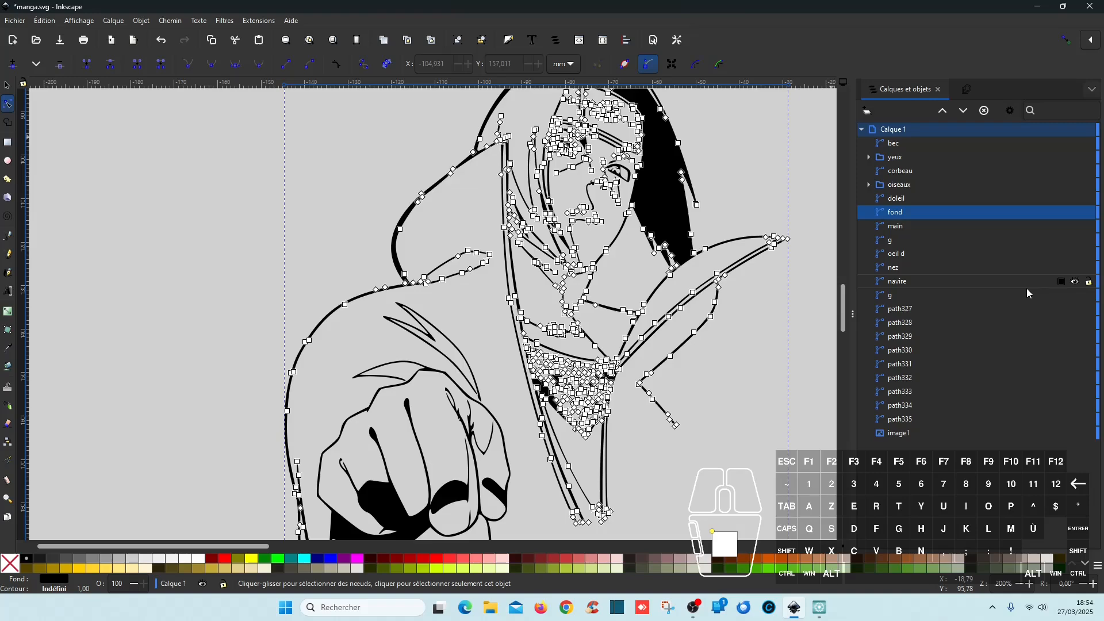
- Compare path327 with the main path to check which part of the hand it covers
{"action": "left_click", "coordinate": [898, 309]}
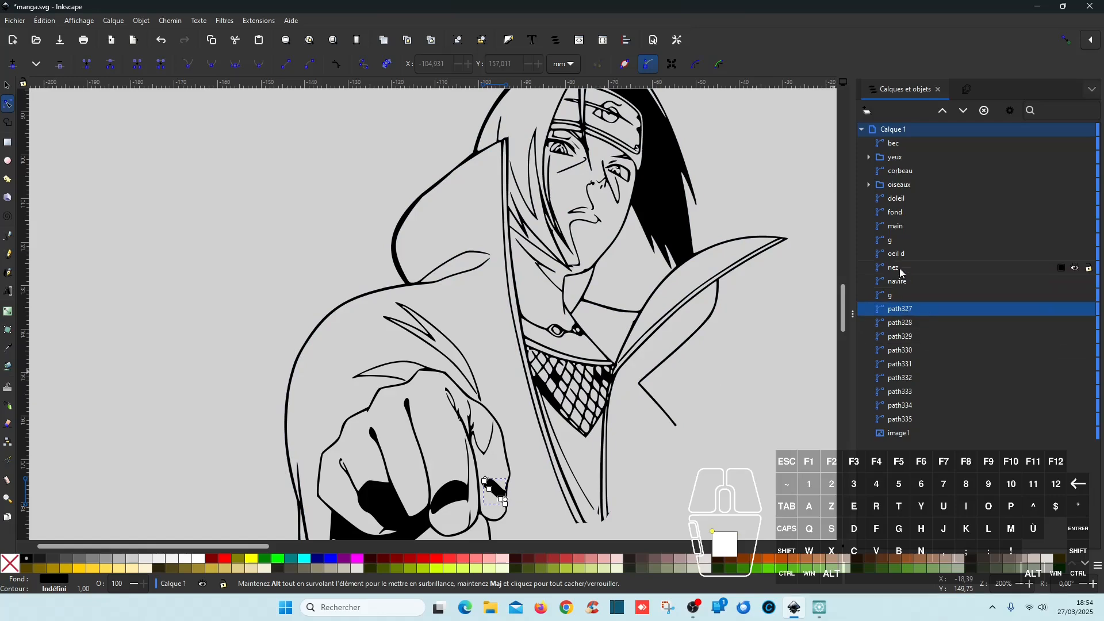
{"action": "left_click", "coordinate": [898, 227]}
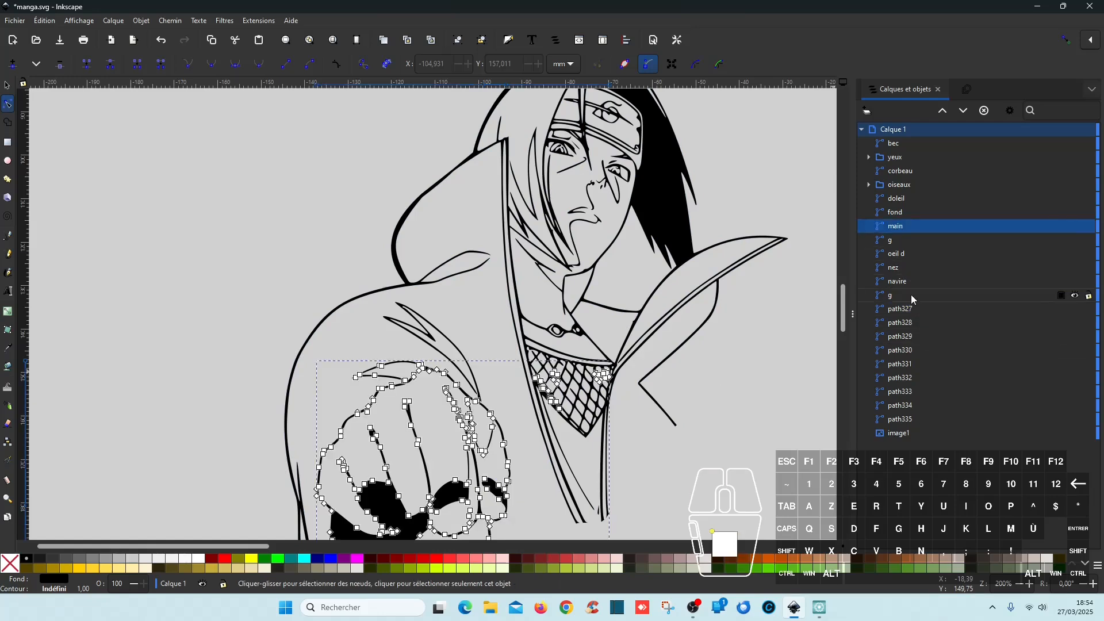
{"action": "left_click", "coordinate": [900, 309]}
{"action": "scroll", "coordinate": [780, 410], "scroll_direction": "down", "scroll_amount": 3}
{"action": "scroll", "coordinate": [780, 409], "scroll_direction": "down", "scroll_amount": 2}
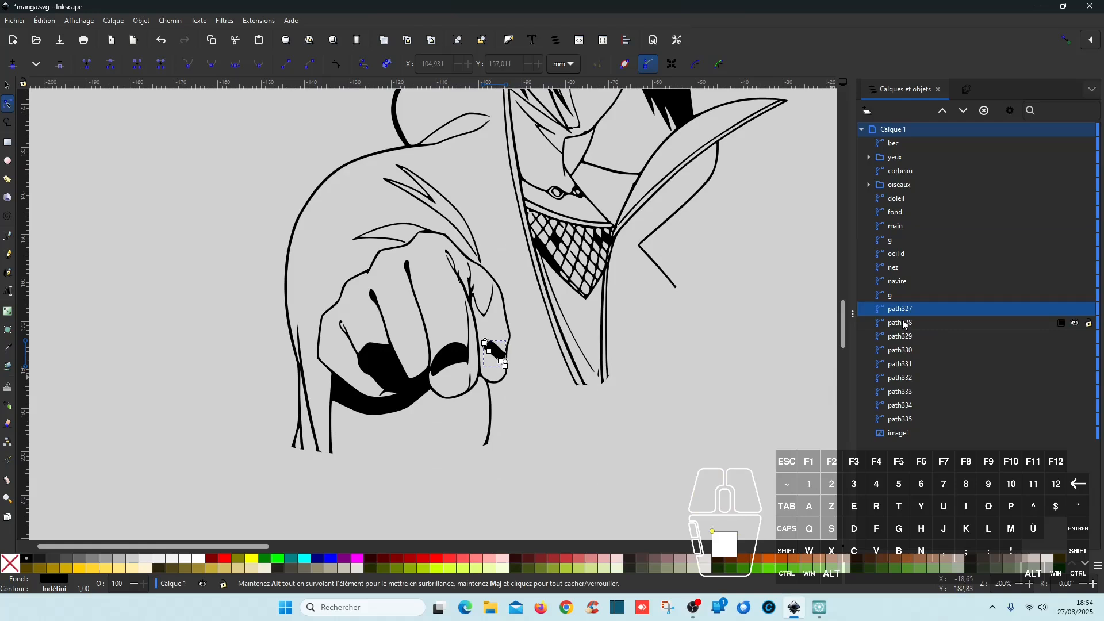
- Examine path328 through path335 one by one to identify each shape on the fist, checking against the coloured reference
{"action": "left_click", "coordinate": [904, 324]}
{"action": "left_click", "coordinate": [907, 340]}
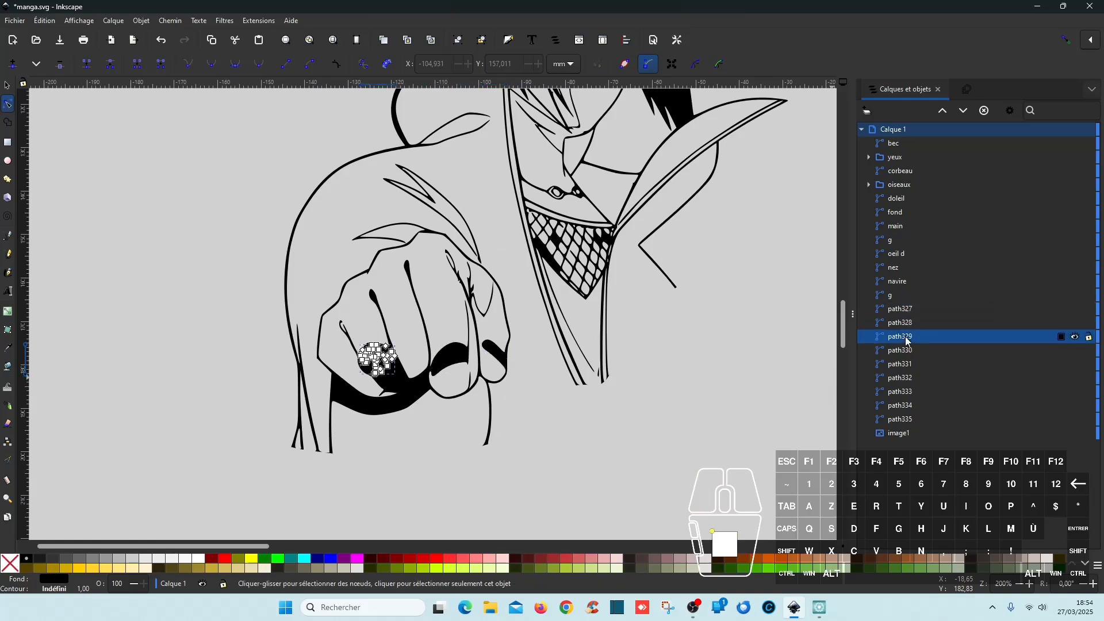
{"action": "left_click", "coordinate": [907, 353]}
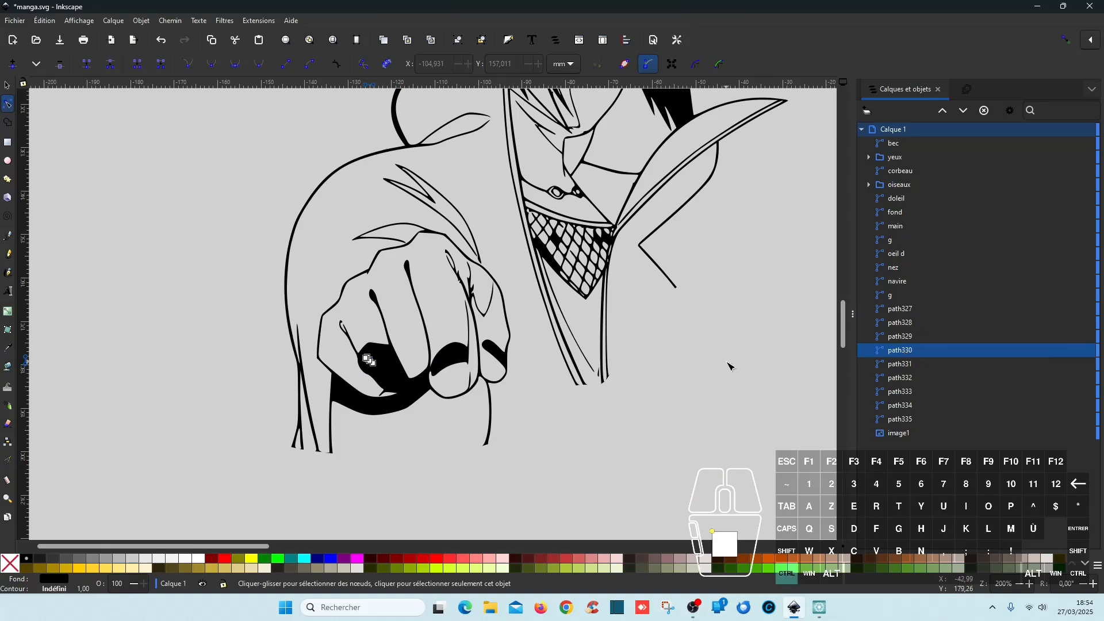
{"action": "scroll", "coordinate": [727, 367], "scroll_direction": "down", "scroll_amount": 2, "text": "ctrl"}
{"action": "scroll", "coordinate": [729, 366], "scroll_direction": "right", "scroll_amount": 3, "text": "shift"}
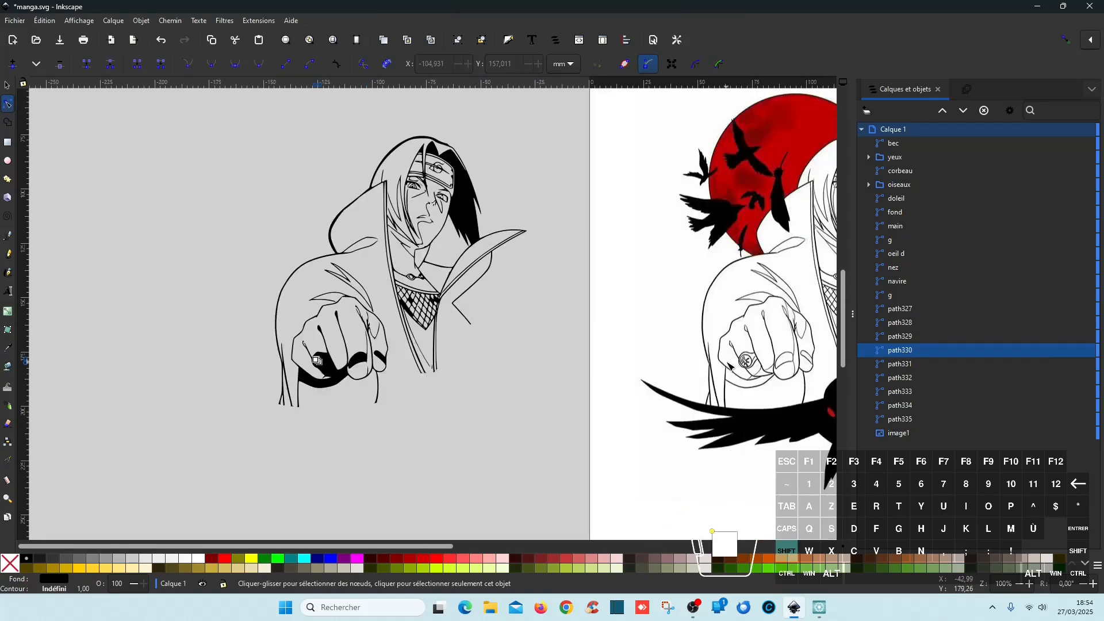
{"action": "scroll", "coordinate": [731, 366], "scroll_direction": "left", "scroll_amount": 2}
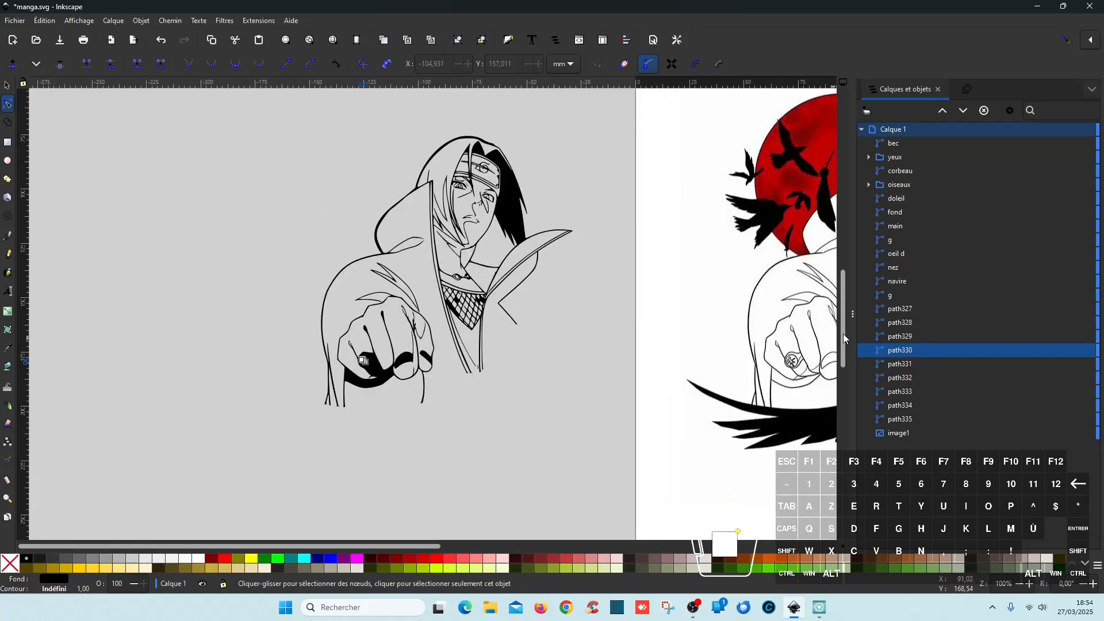
{"action": "left_click", "coordinate": [903, 364]}
{"action": "left_click", "coordinate": [902, 379]}
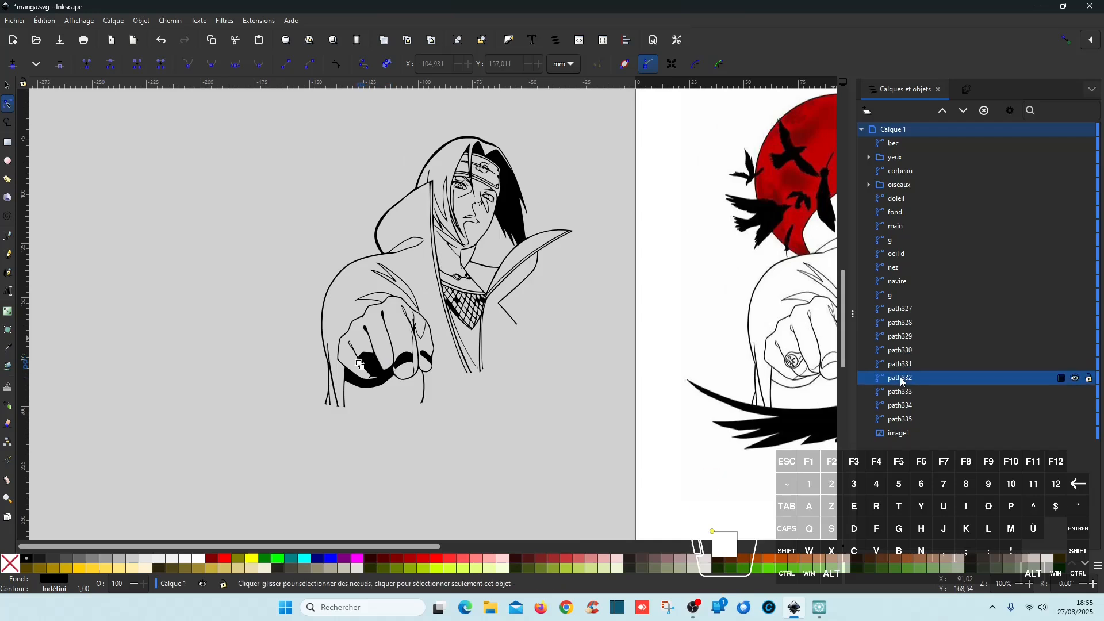
{"action": "left_click", "coordinate": [900, 393]}
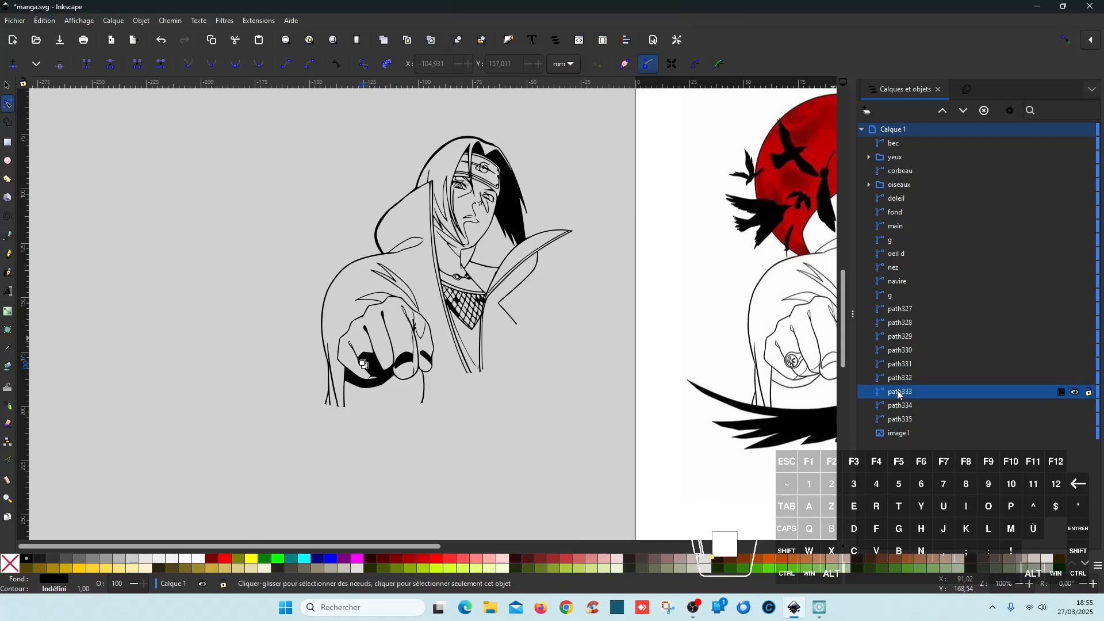
{"action": "left_click", "coordinate": [902, 407]}
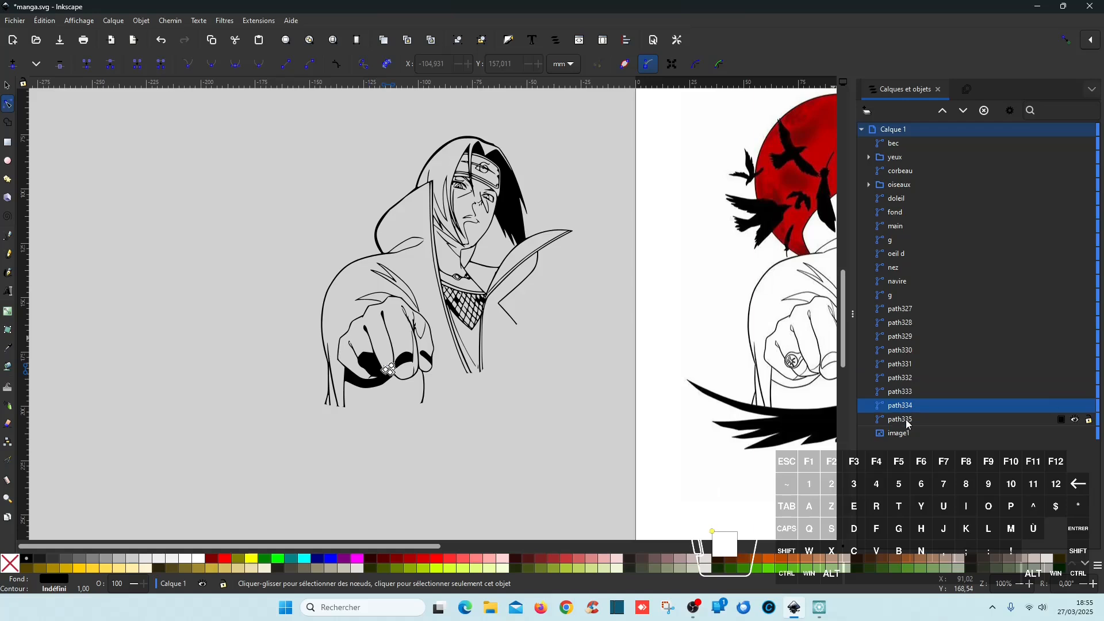
{"action": "left_click", "coordinate": [907, 425]}
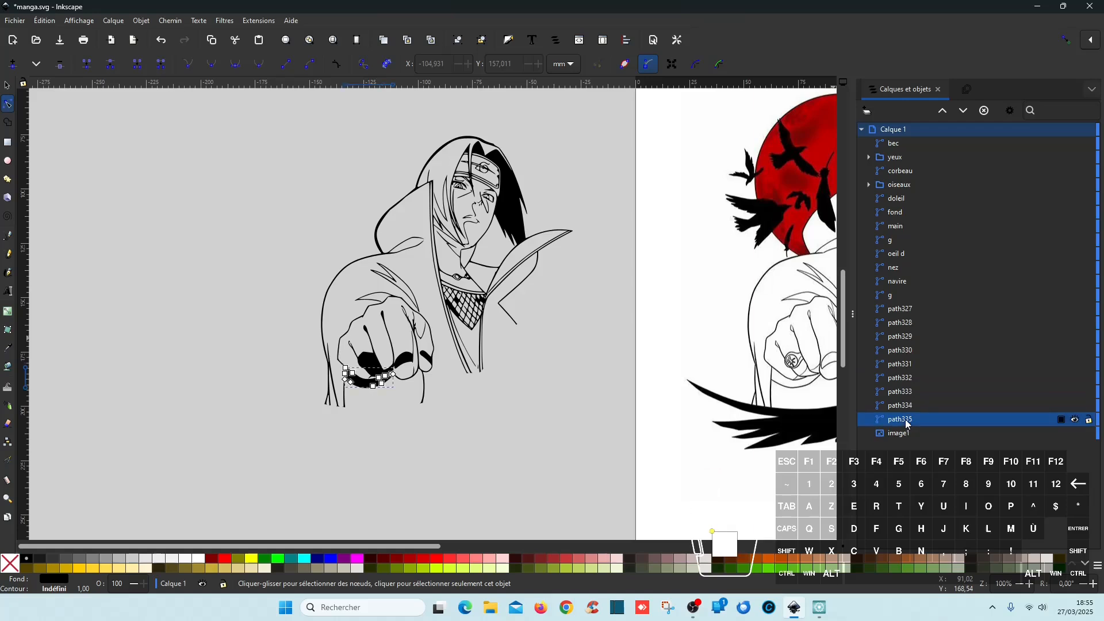
- Merge the paths from path327 through path335 into a single path with Union
{"action": "left_click", "coordinate": [915, 306], "text": "shift"}
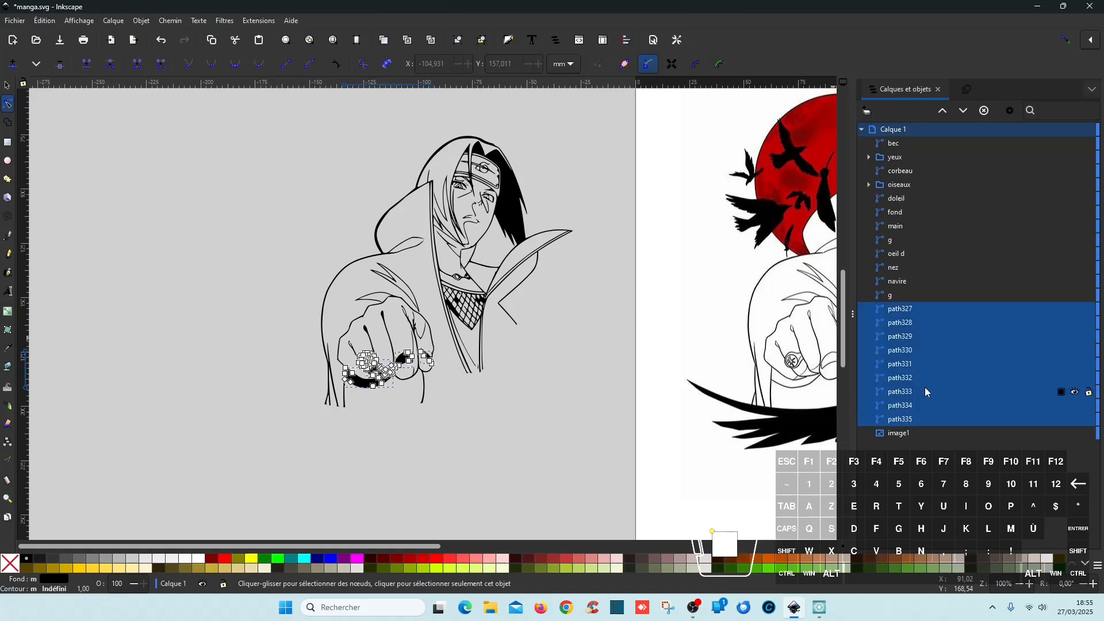
{"action": "left_click", "coordinate": [169, 22]}
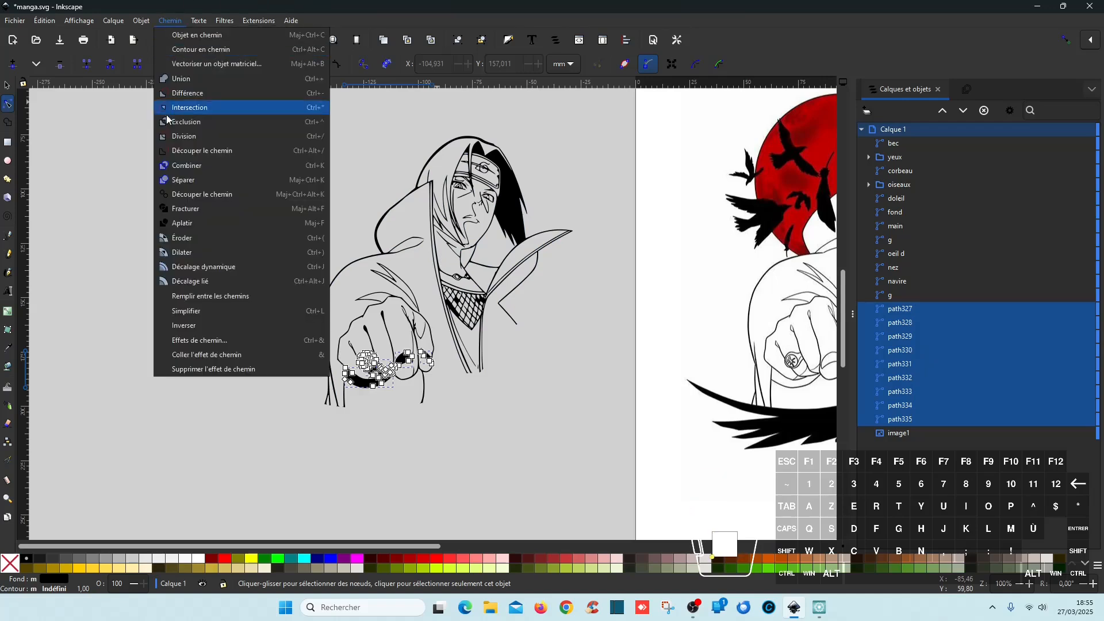
{"action": "left_click", "coordinate": [206, 83]}
- Place the merged fist shapes directly above main and subtract them from main
{"action": "left_click_drag", "start_coordinate": [918, 310], "coordinate": [1003, 219]}
{"action": "left_click", "coordinate": [914, 240], "text": "shift"}
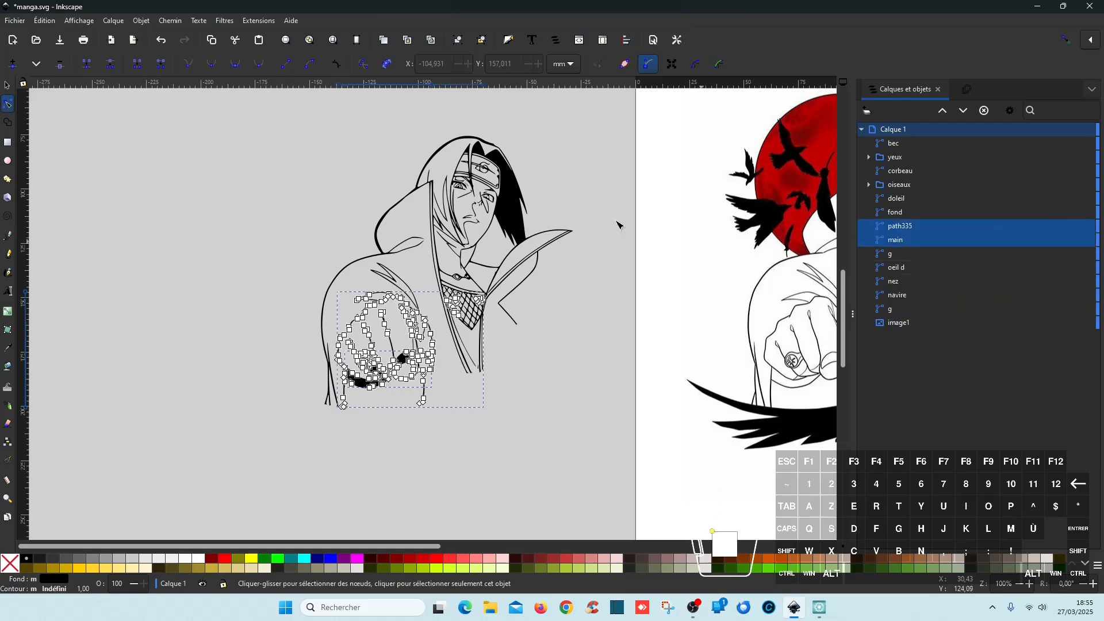
{"action": "key", "text": "ctrl+plus"}
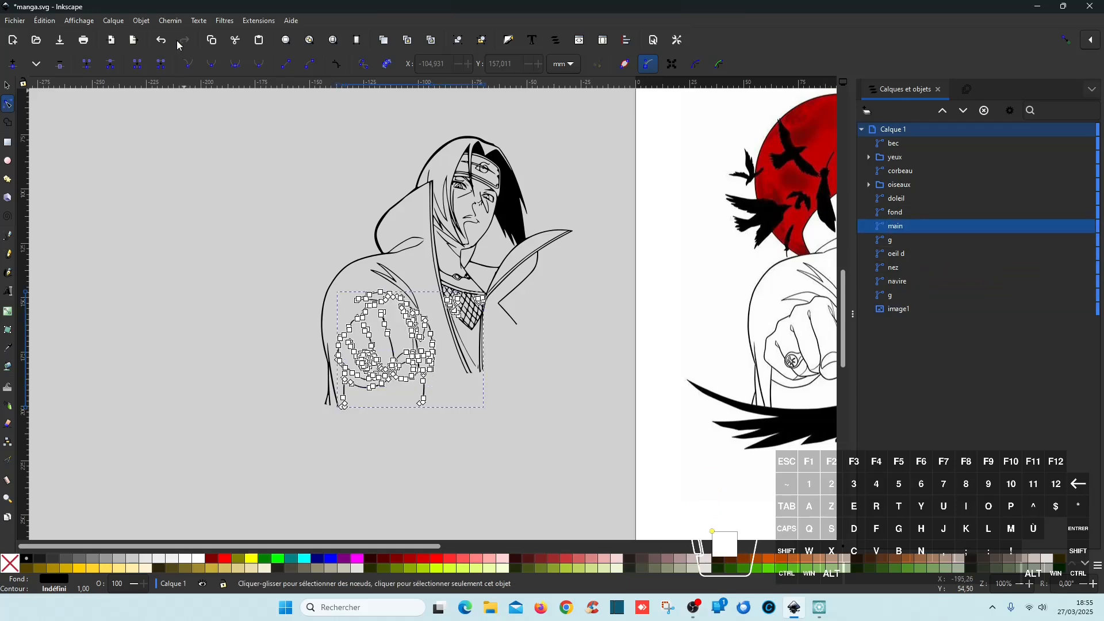
{"action": "left_click", "coordinate": [562, 433]}
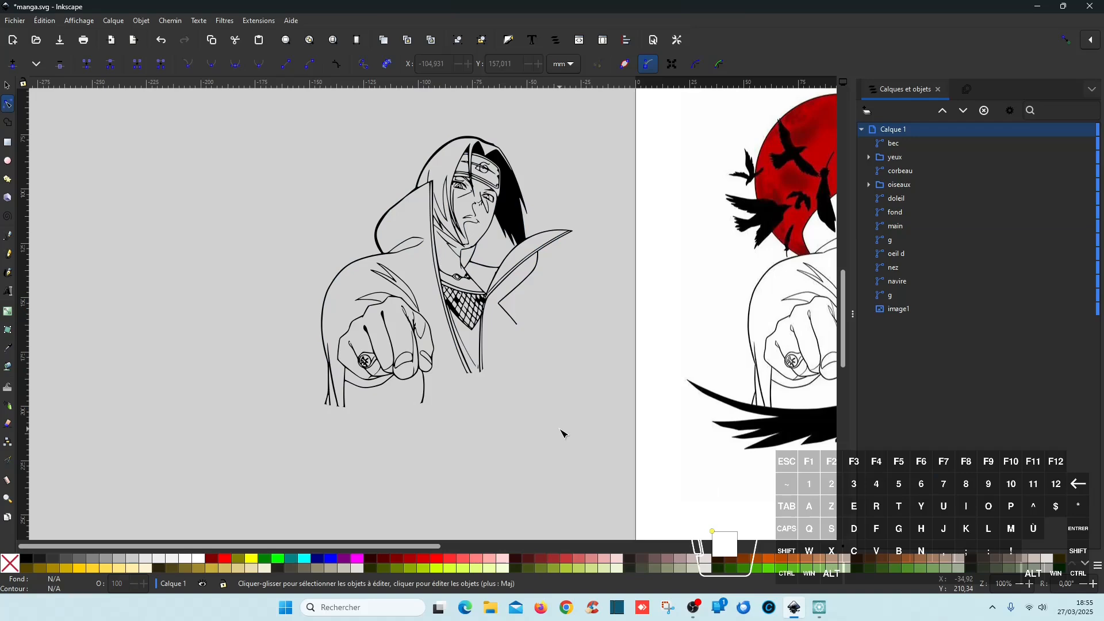
- Examine the fist's line art, the two paths named g and the face up close for remaining flaws
{"action": "scroll", "coordinate": [390, 334], "scroll_direction": "up", "scroll_amount": 6, "text": "ctrl"}
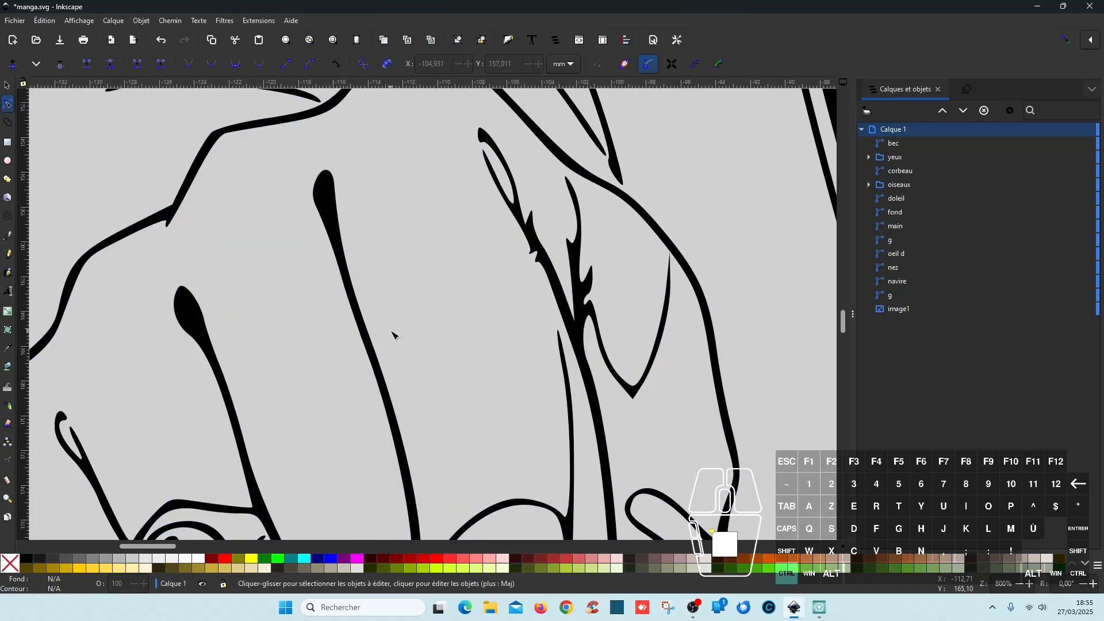
{"action": "scroll", "coordinate": [393, 335], "scroll_direction": "down", "scroll_amount": 3, "text": "ctrl"}
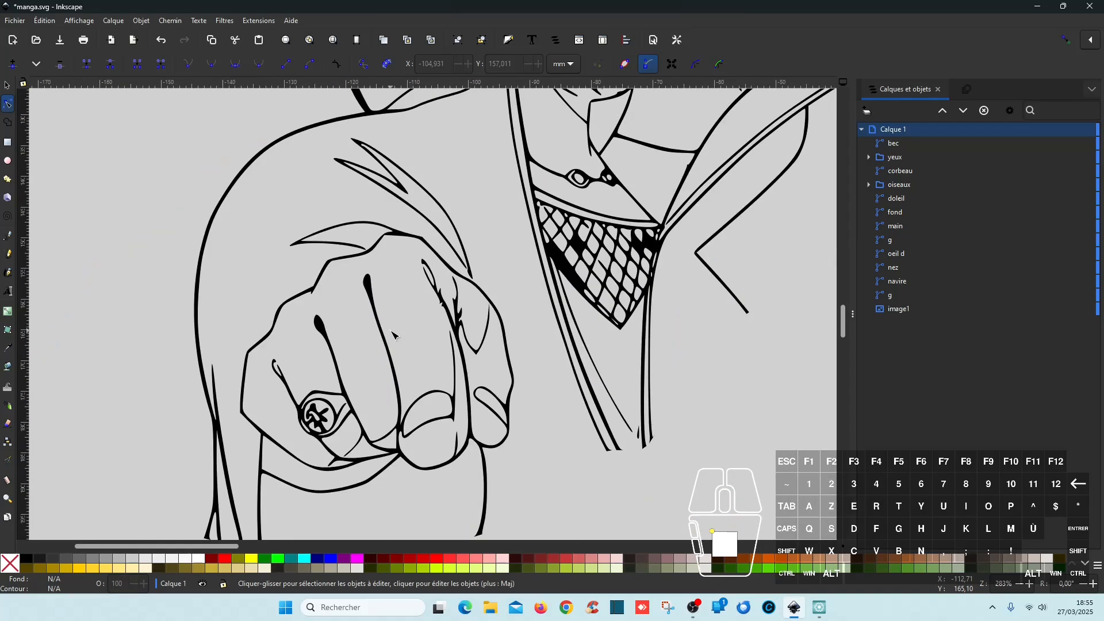
{"action": "scroll", "coordinate": [394, 333], "scroll_direction": "right", "scroll_amount": 3, "text": "shift"}
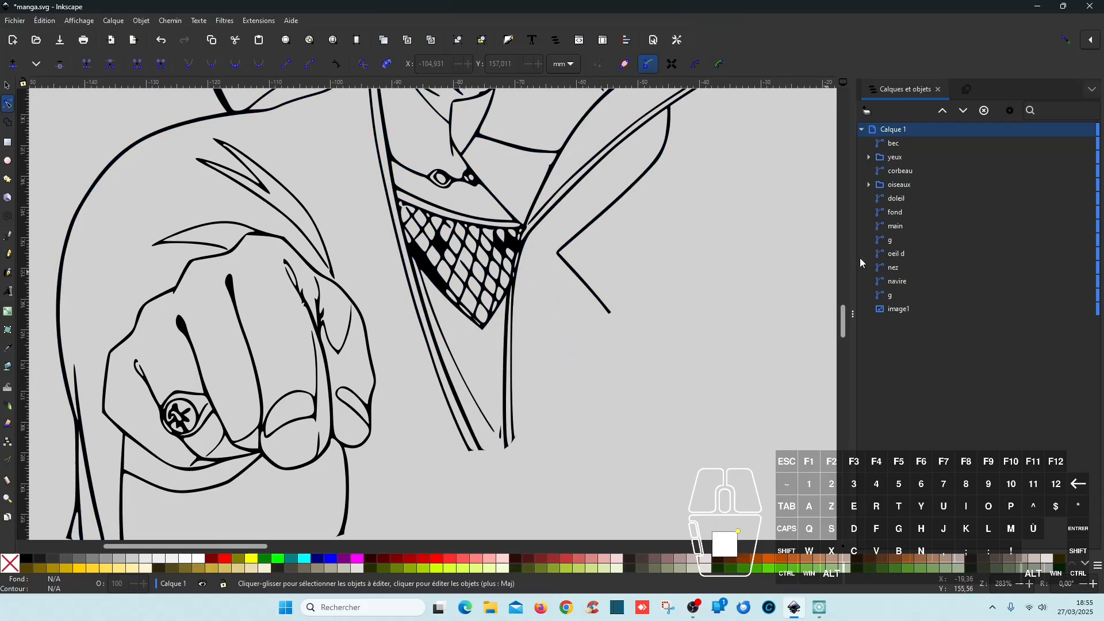
{"action": "left_click", "coordinate": [906, 296]}
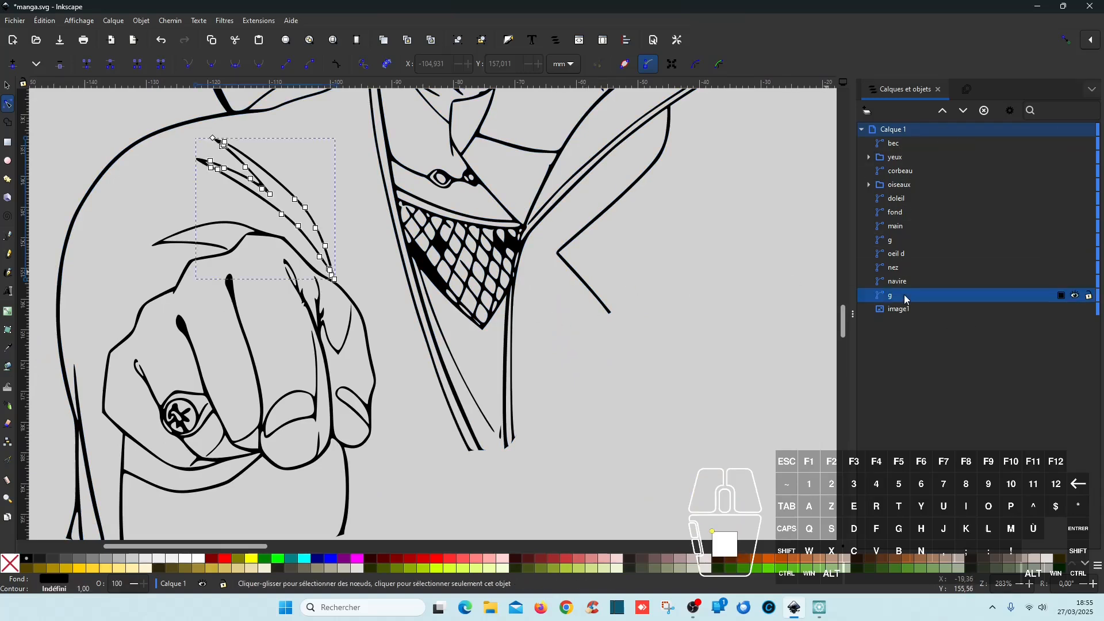
{"action": "left_click", "coordinate": [893, 241]}
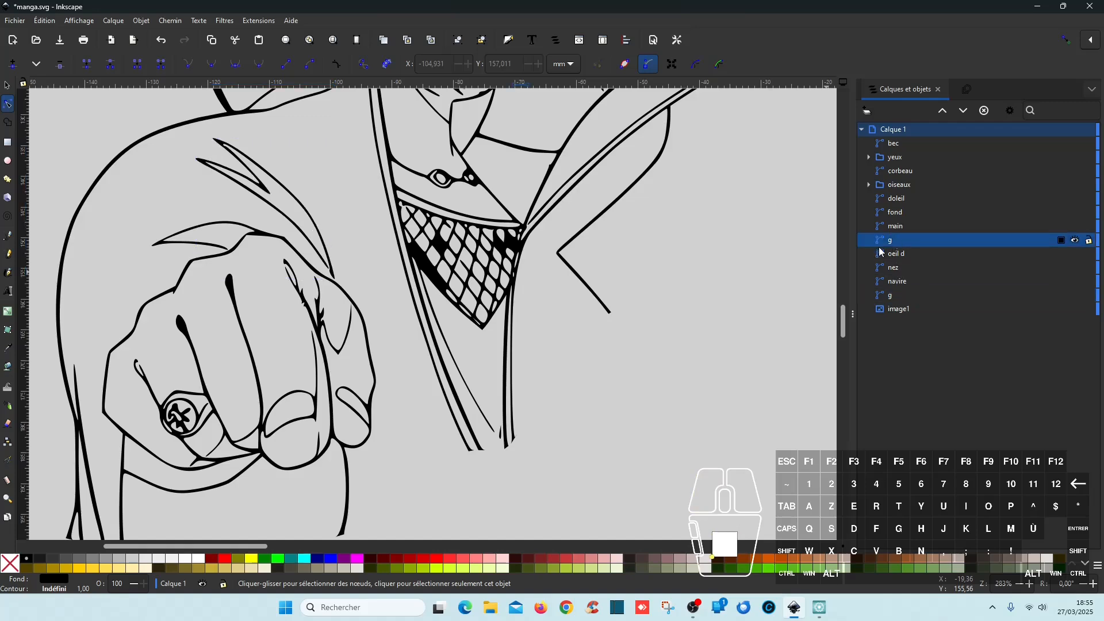
{"action": "scroll", "coordinate": [702, 302], "scroll_direction": "down", "scroll_amount": 2}
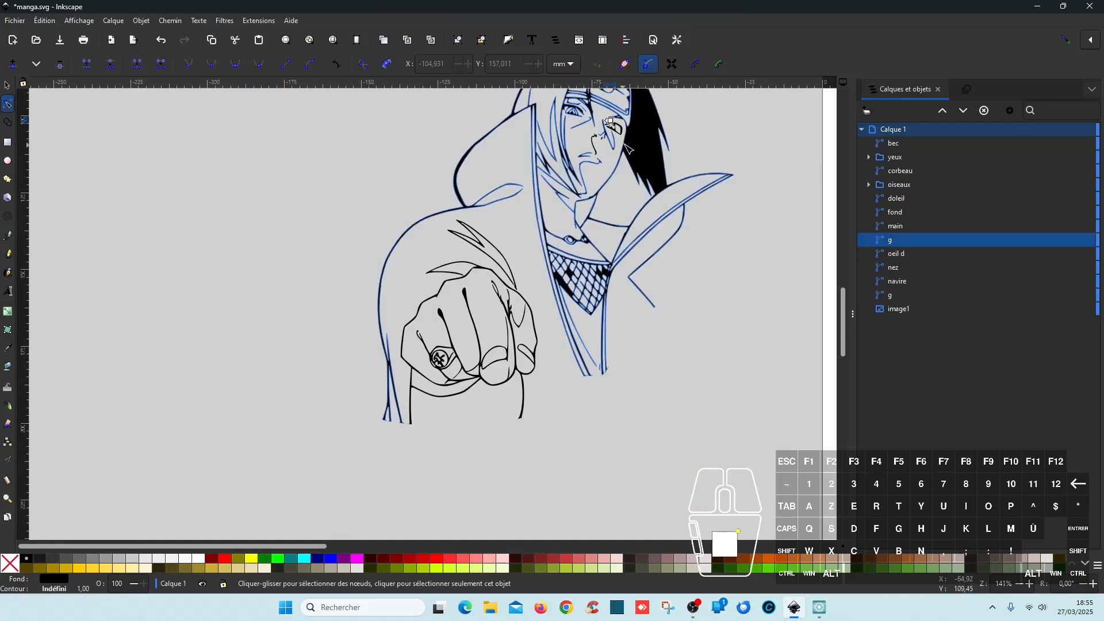
{"action": "scroll", "coordinate": [633, 139], "scroll_direction": "up", "scroll_amount": 5}
{"action": "scroll", "coordinate": [632, 140], "scroll_direction": "up", "scroll_amount": 1}
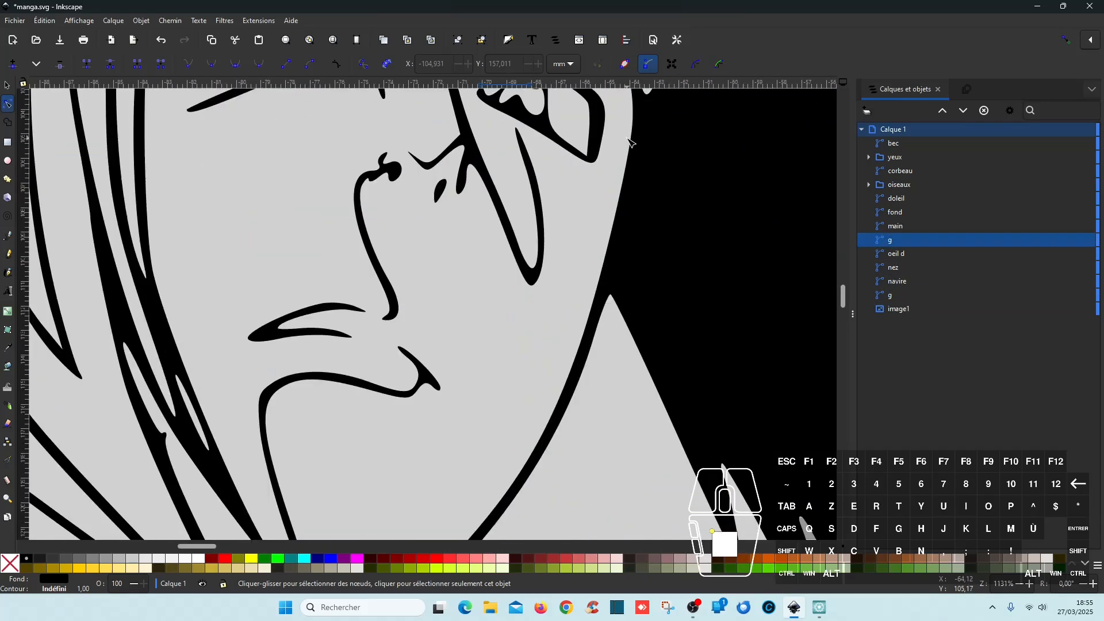
{"action": "scroll", "coordinate": [632, 143], "scroll_direction": "up", "scroll_amount": 3}
{"action": "scroll", "coordinate": [599, 256], "scroll_direction": "down", "scroll_amount": 3}
{"action": "scroll", "coordinate": [566, 246], "scroll_direction": "down", "scroll_amount": 3}
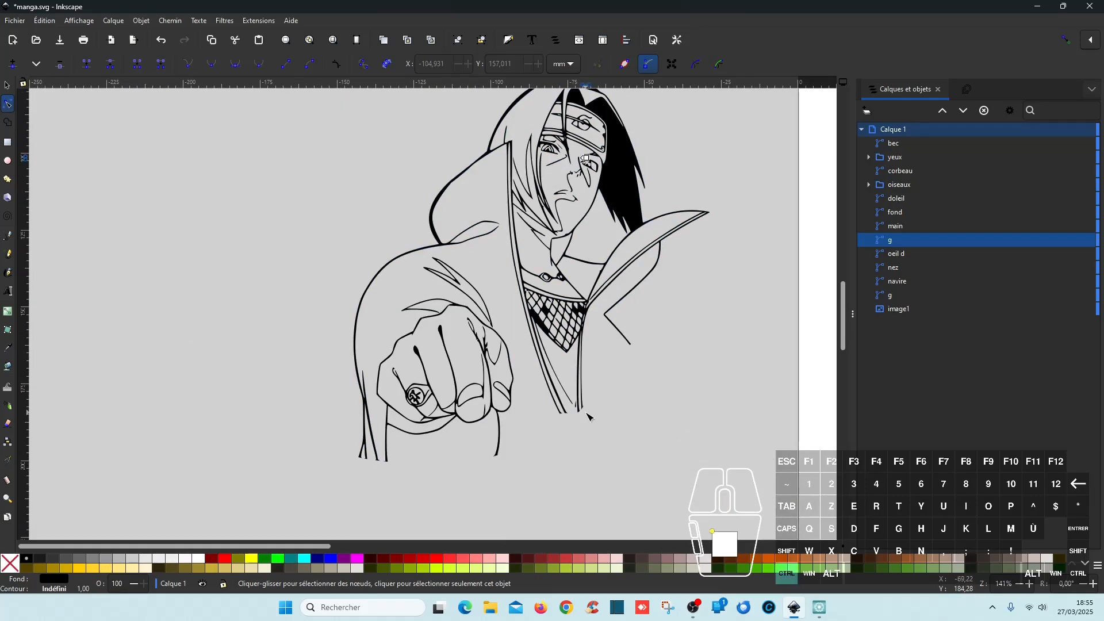
- Delete the small stray fragment between the lower ends of the cloak's collar lines from the fond path
{"action": "scroll", "coordinate": [583, 409], "scroll_direction": "up", "scroll_amount": 5}
{"action": "left_click", "coordinate": [532, 381]}
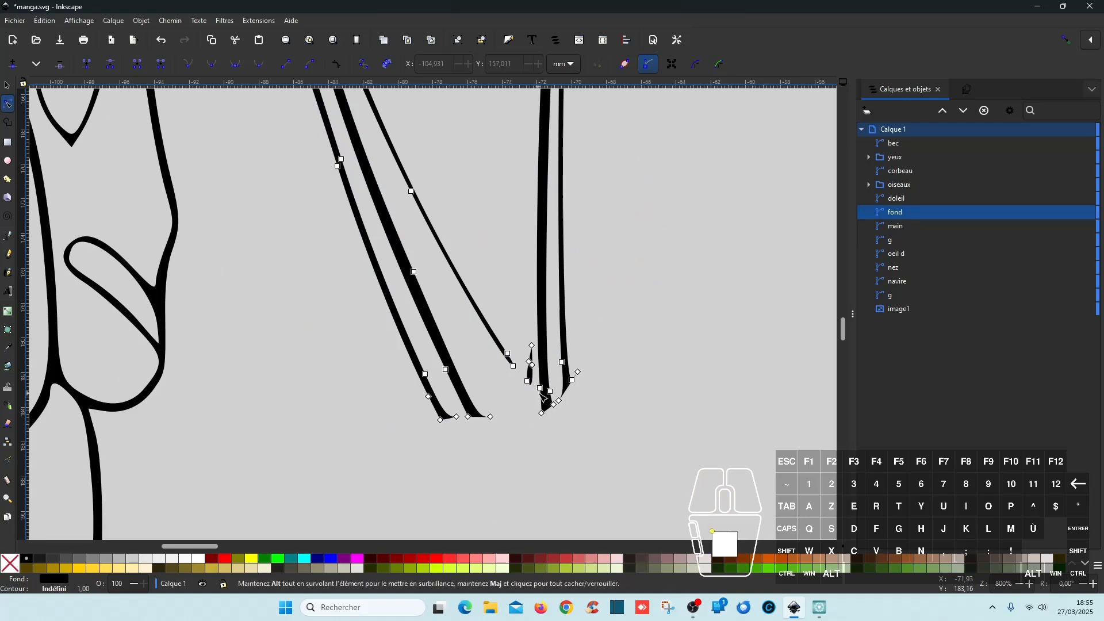
{"action": "left_click_drag", "start_coordinate": [524, 343], "coordinate": [536, 402]}
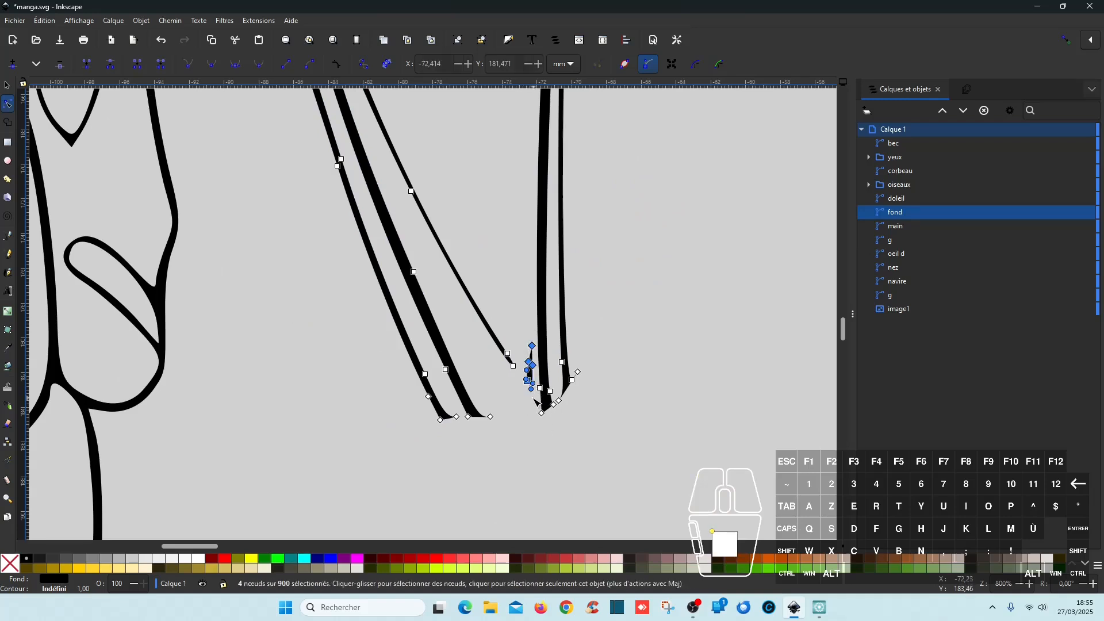
{"action": "key", "text": "Delete"}
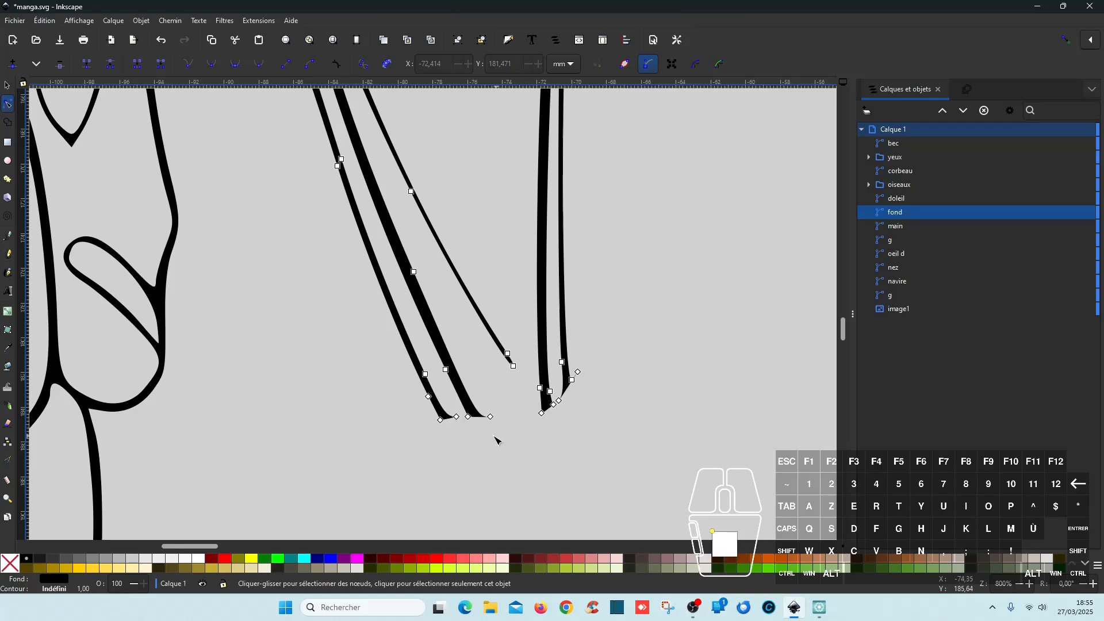
{"action": "scroll", "coordinate": [496, 440], "scroll_direction": "down", "scroll_amount": 3, "text": "ctrl"}
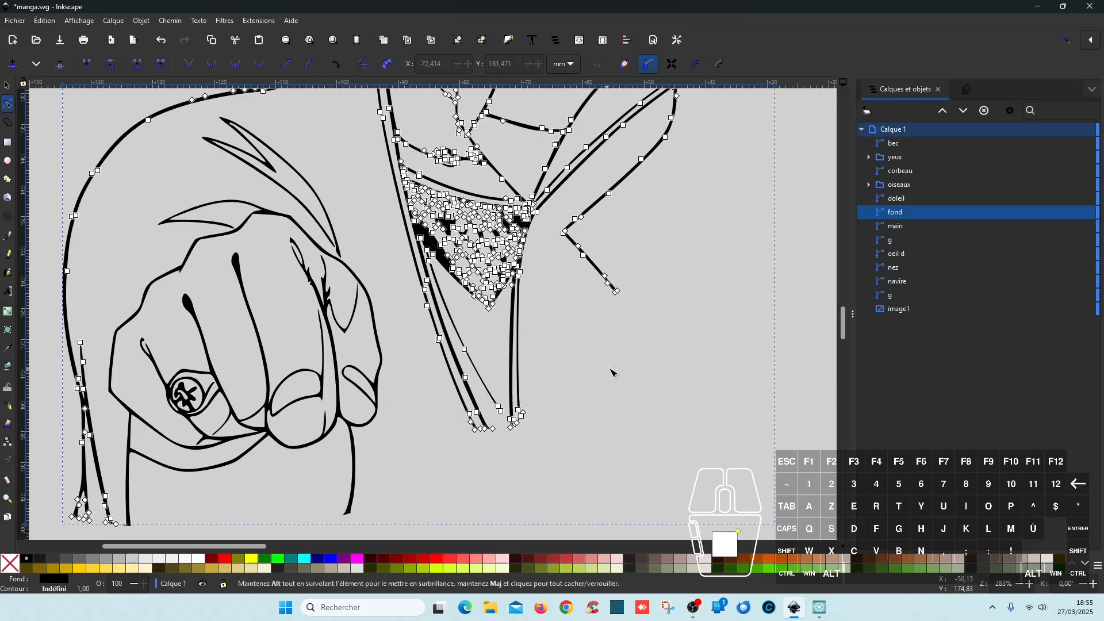
{"action": "left_click", "coordinate": [611, 373]}
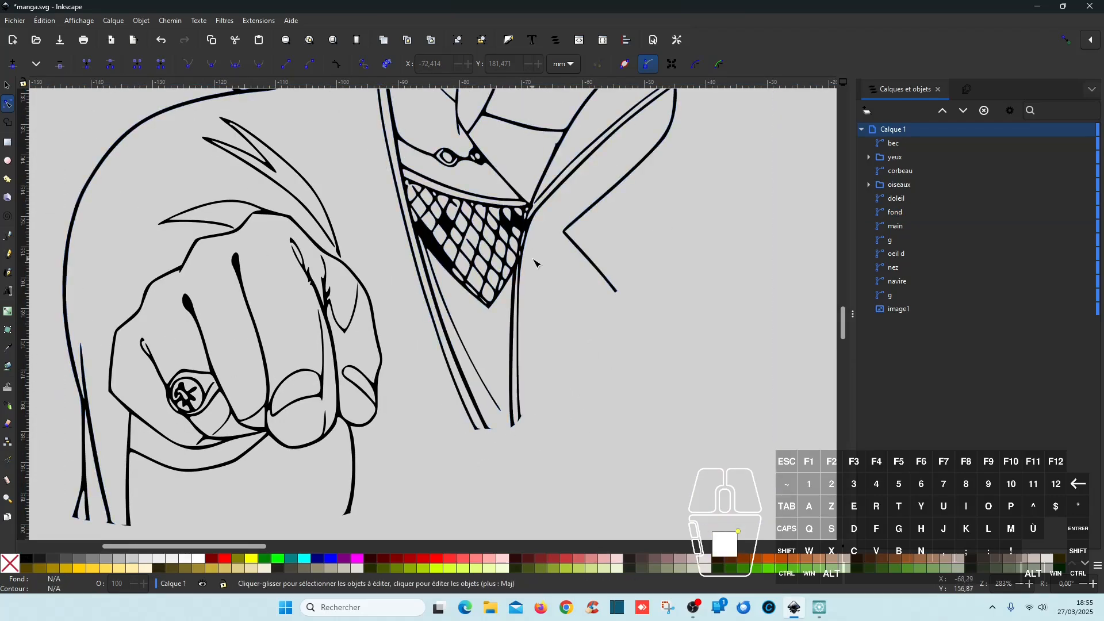
- Compare the chest's fishnet mesh with the coloured reference to locate the cells wrongly filled in black
{"action": "scroll", "coordinate": [606, 329], "scroll_direction": "down", "scroll_amount": 3, "text": "ctrl"}
{"action": "scroll", "coordinate": [609, 329], "scroll_direction": "down", "scroll_amount": 4, "text": "shift"}
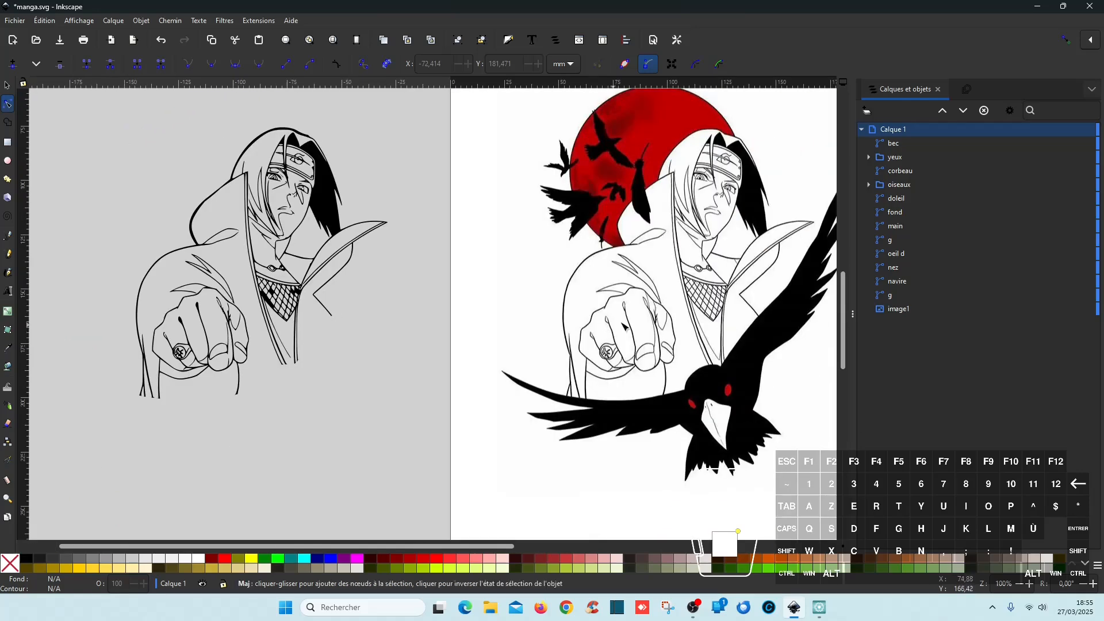
{"action": "scroll", "coordinate": [729, 315], "scroll_direction": "up", "scroll_amount": 6, "text": "ctrl"}
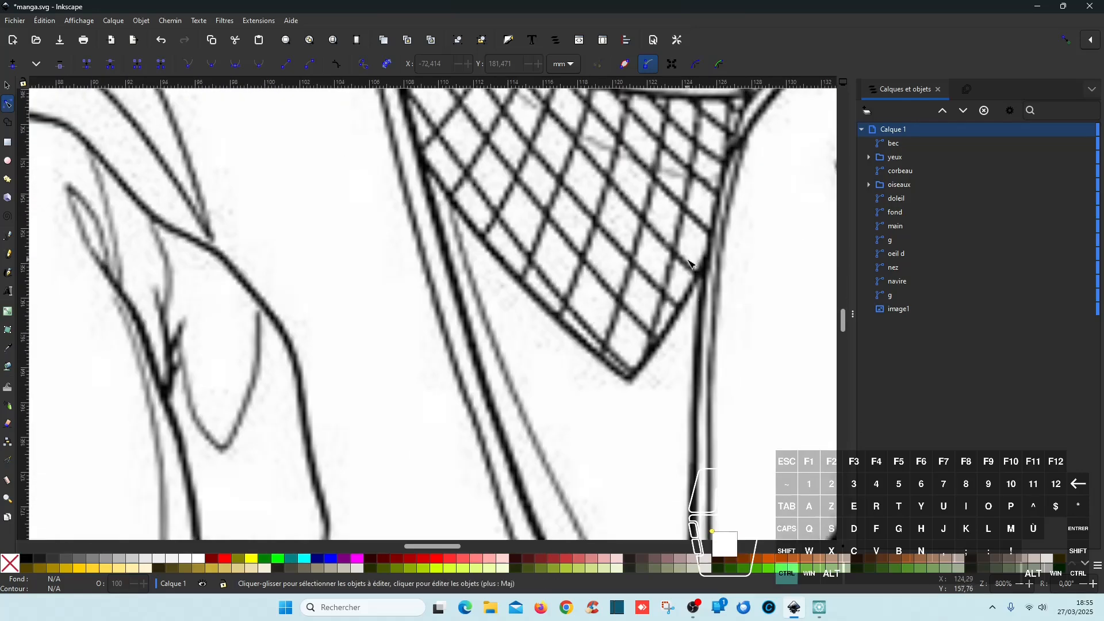
{"action": "scroll", "coordinate": [354, 429], "scroll_direction": "down", "scroll_amount": 6, "text": "ctrl"}
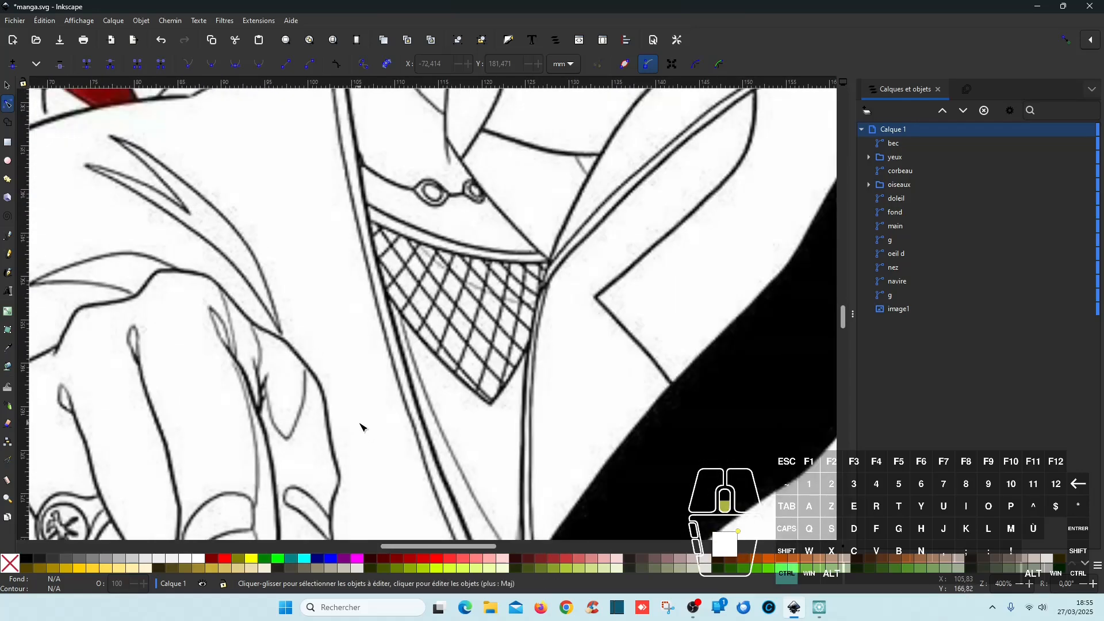
{"action": "scroll", "coordinate": [235, 420], "scroll_direction": "up", "scroll_amount": 2, "text": "ctrl"}
{"action": "scroll", "coordinate": [248, 414], "scroll_direction": "left", "scroll_amount": 3, "text": "shift"}
{"action": "scroll", "coordinate": [260, 409], "scroll_direction": "left", "scroll_amount": 3, "text": "shift"}
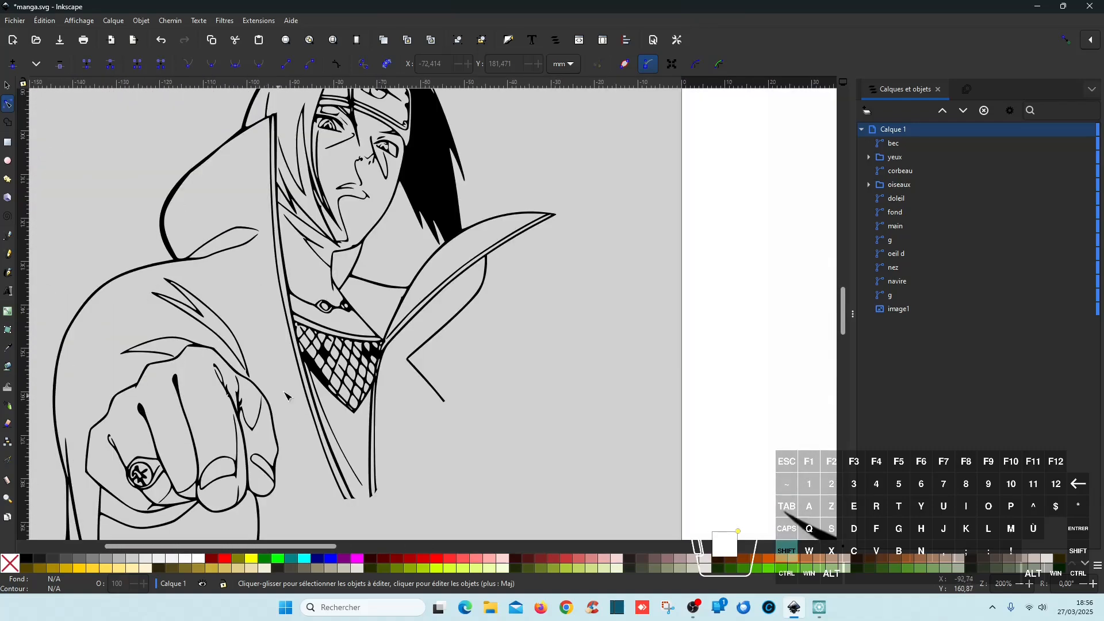
{"action": "scroll", "coordinate": [324, 387], "scroll_direction": "up", "scroll_amount": 6, "text": "ctrl"}
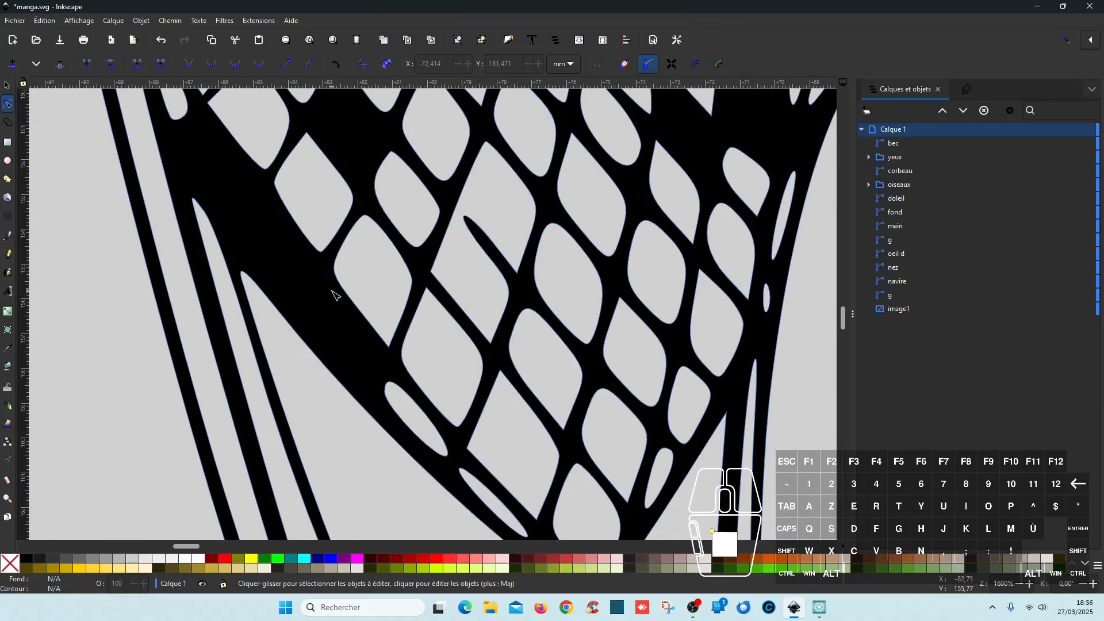
{"action": "scroll", "coordinate": [484, 318], "scroll_direction": "up", "scroll_amount": 5}
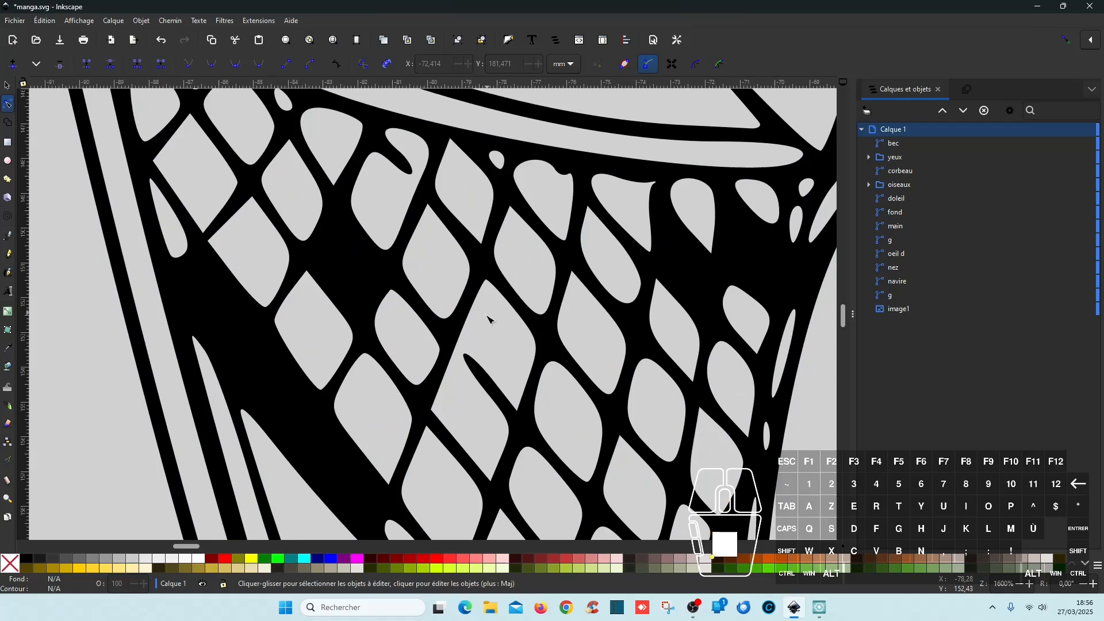
{"action": "scroll", "coordinate": [487, 319], "scroll_direction": "down", "scroll_amount": 2}
{"action": "scroll", "coordinate": [414, 311], "scroll_direction": "down", "scroll_amount": 2, "text": "ctrl"}
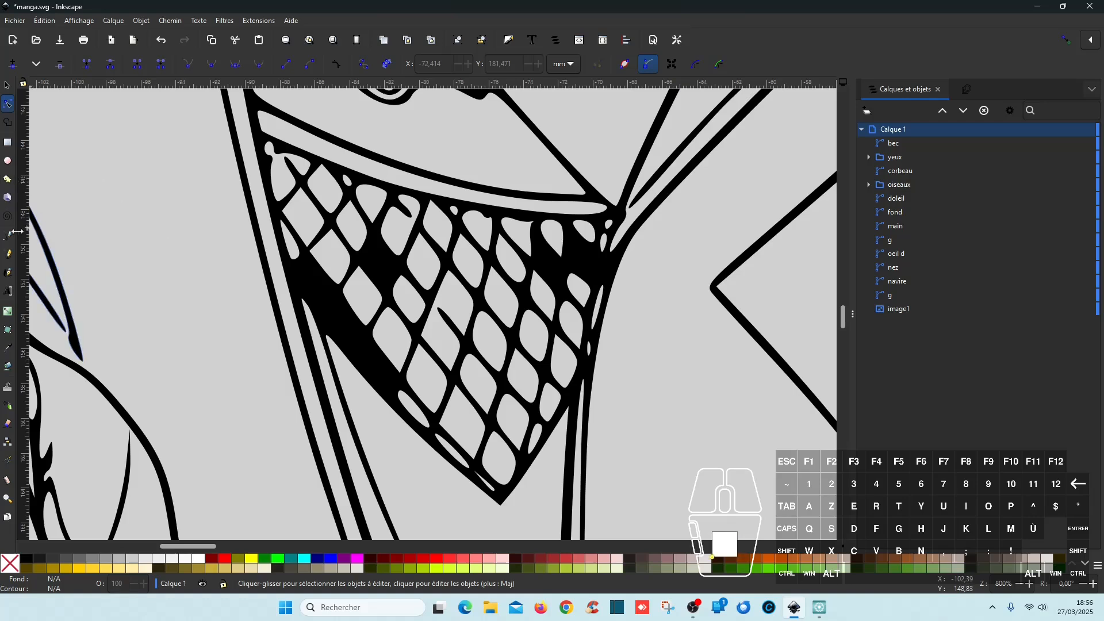
- Draw a closed four-sided cell about 2.0 × 2.8 mm over the mesh's lower-left black area, filled white without a stroke
{"action": "left_click", "coordinate": [8, 235]}
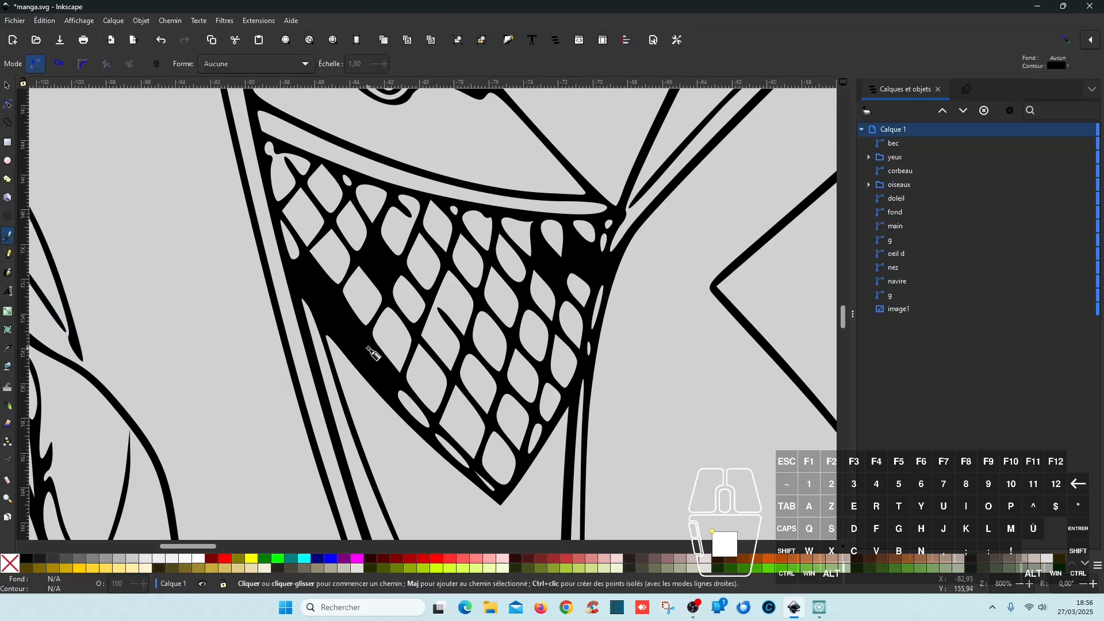
{"action": "left_click", "coordinate": [369, 345]}
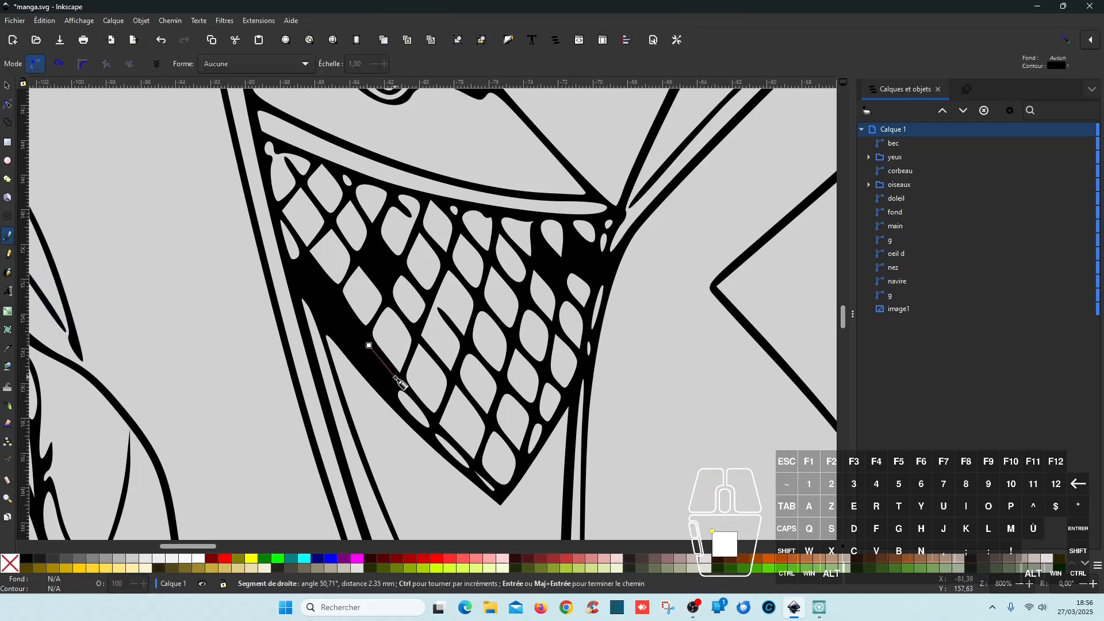
{"action": "left_click", "coordinate": [386, 394]}
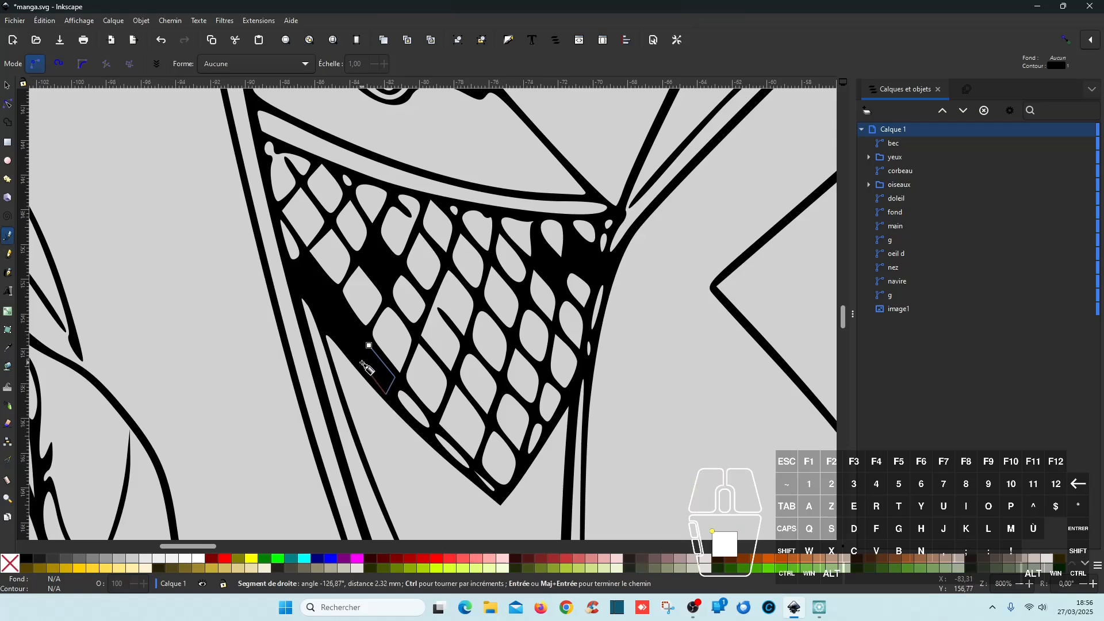
{"action": "left_click", "coordinate": [369, 347]}
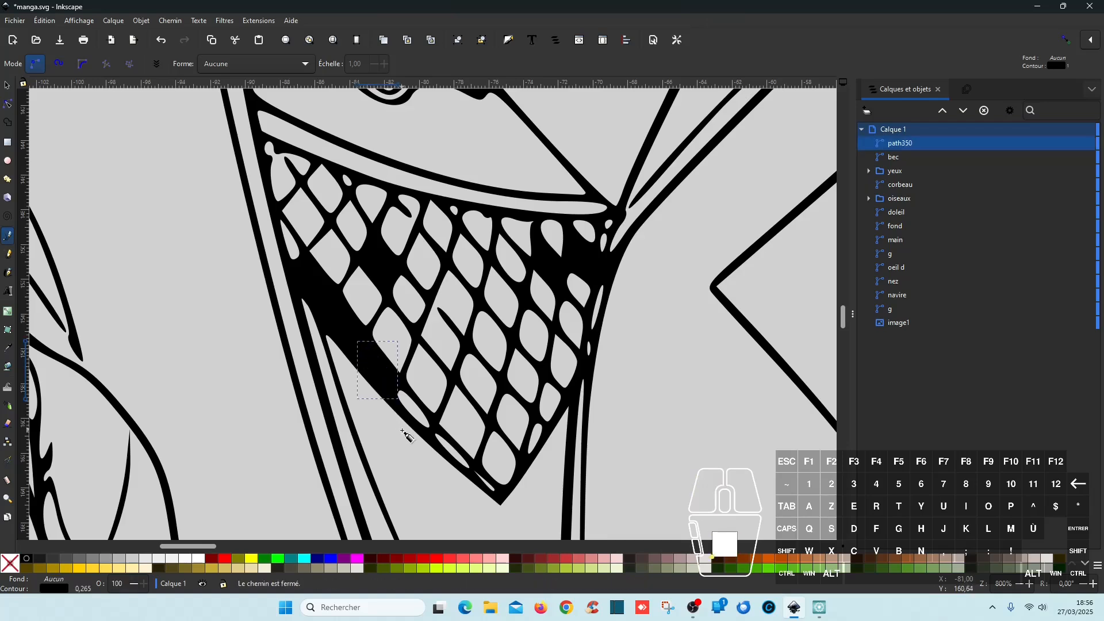
{"action": "left_click", "coordinate": [201, 559]}
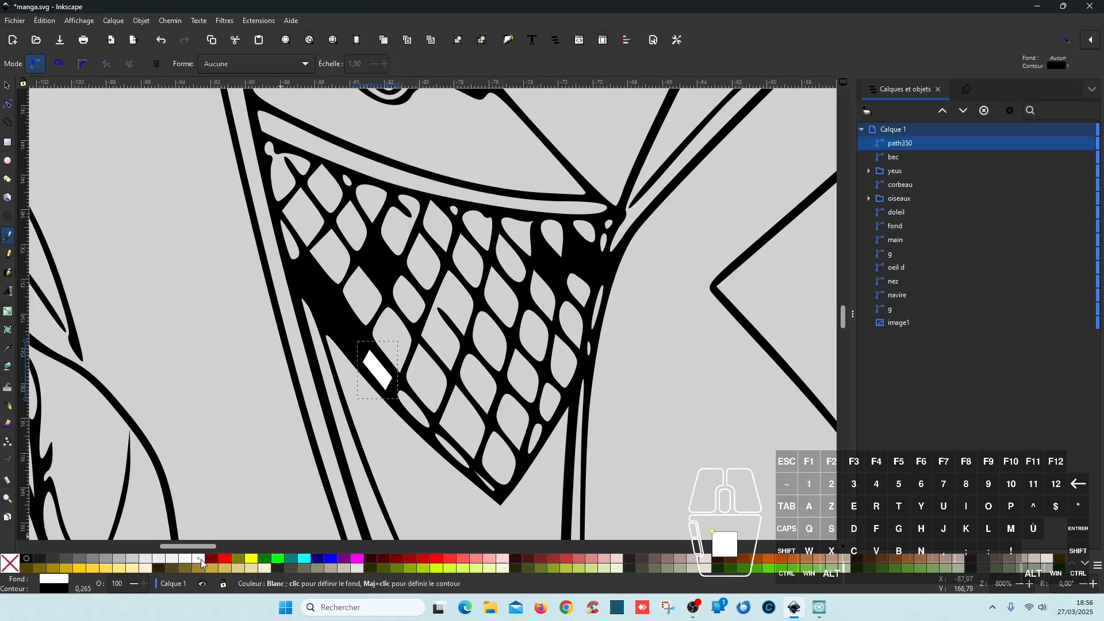
{"action": "left_click", "coordinate": [10, 564], "text": "shift"}
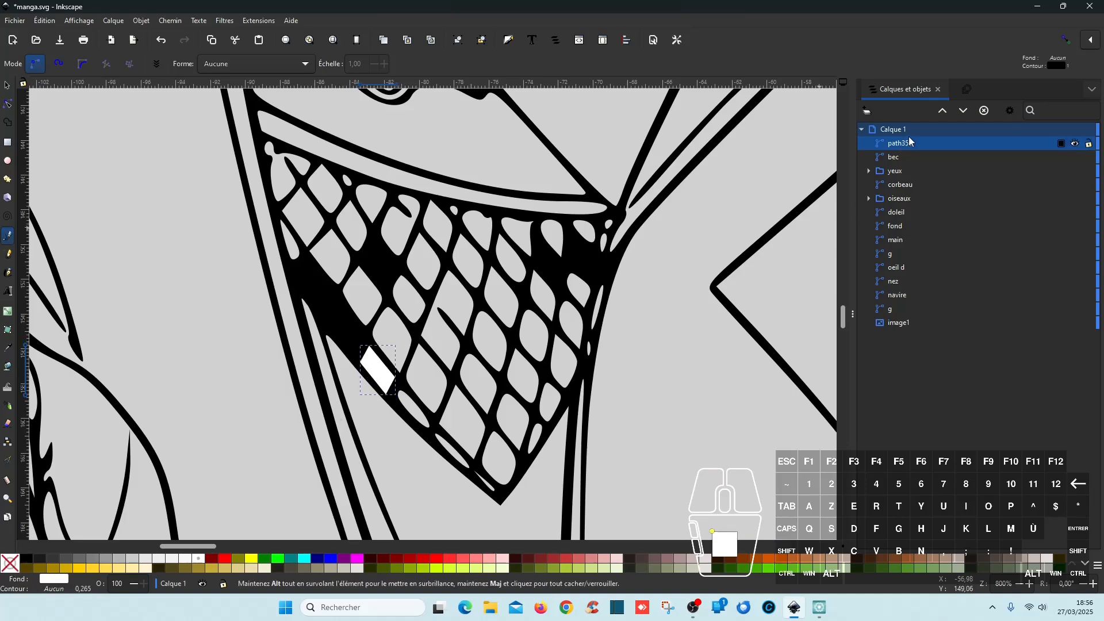
- Duplicate the white cell five times, placing copies over the black areas along the mesh's left edge, upper left and upper right
{"action": "key", "text": "ctrl+d"}
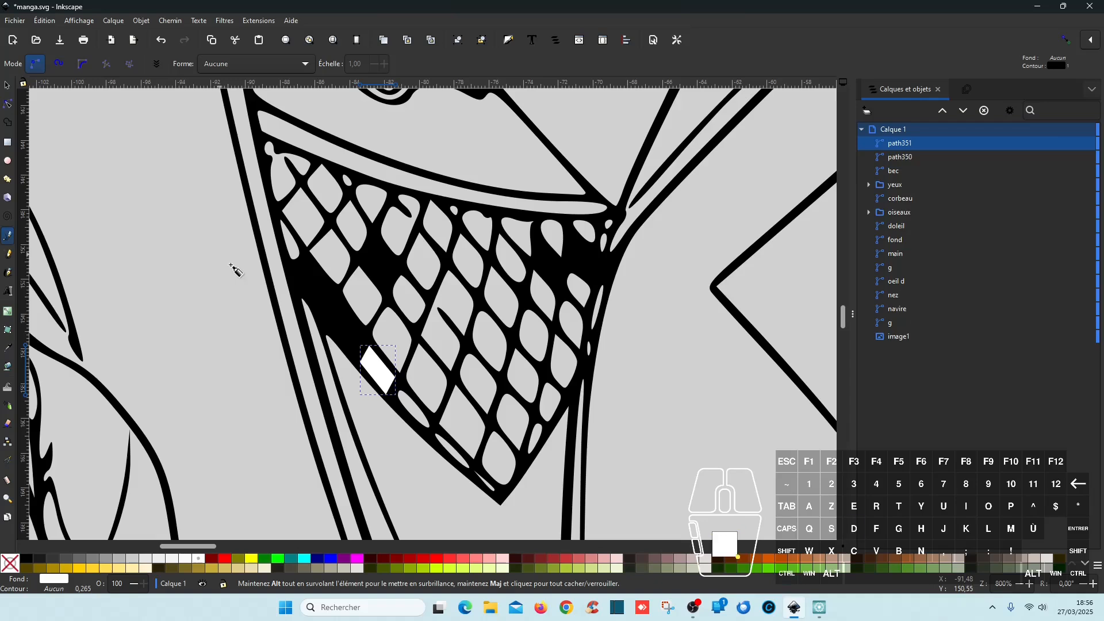
{"action": "left_click", "coordinate": [8, 85]}
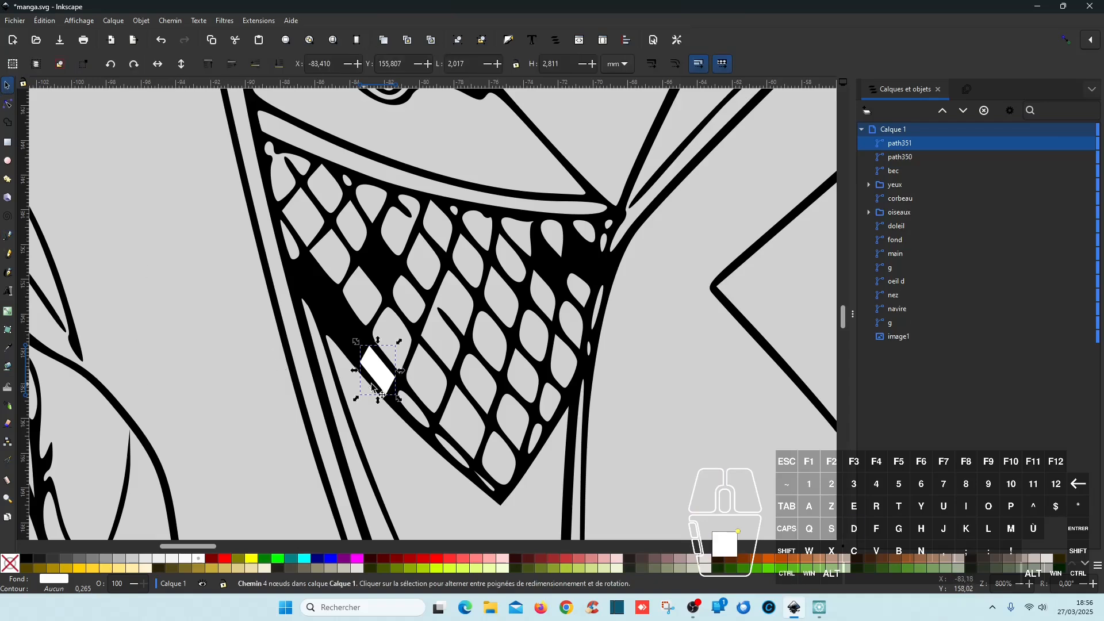
{"action": "left_click_drag", "start_coordinate": [377, 371], "coordinate": [588, 265]}
{"action": "key", "text": "ctrl+d"}
{"action": "key", "text": "ctrl+d"}
{"action": "key", "text": "ctrl+d"}
{"action": "key", "text": "ctrl+d"}
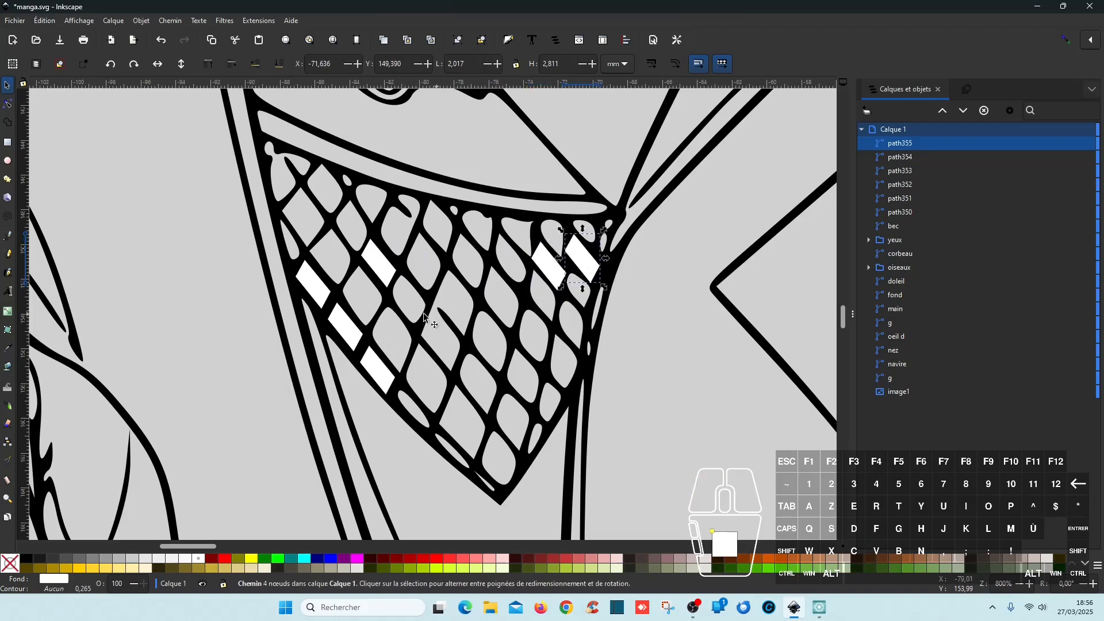
- Shrink the white cell in the mesh's upper-left area to about 1.96 × 2.68 mm from its upper-left corner
{"action": "scroll", "coordinate": [388, 281], "scroll_direction": "up", "scroll_amount": 3}
{"action": "left_click", "coordinate": [389, 282]}
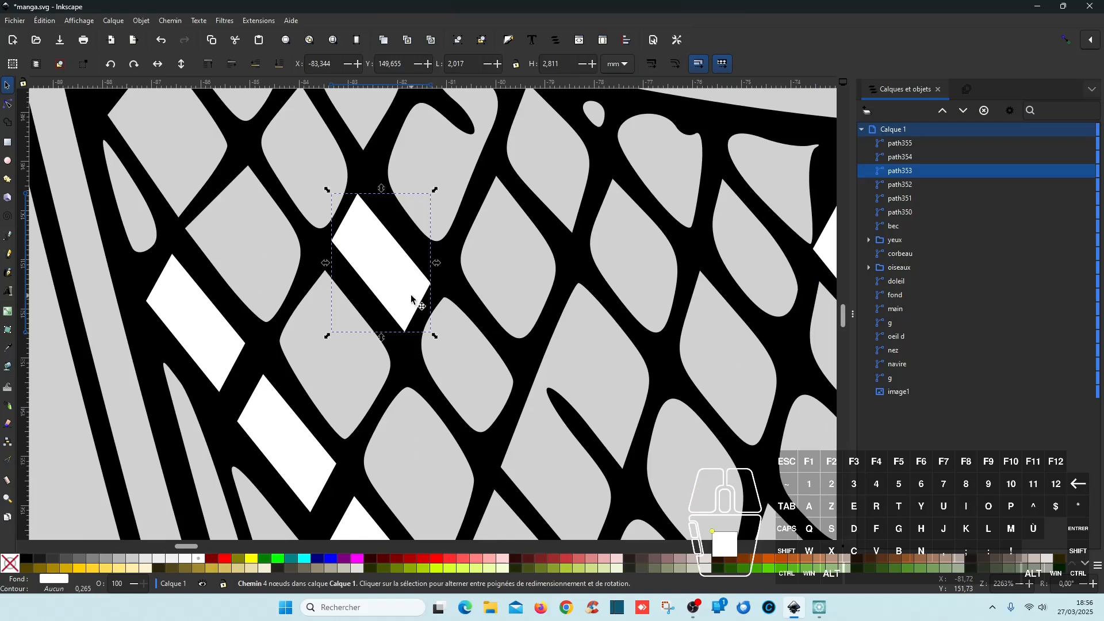
{"action": "mouse_move", "coordinate": [328, 190]}
{"action": "left_mouse_down"}
{"action": "mouse_move", "coordinate": [338, 202]}
{"action": "mouse_move", "coordinate": [329, 196]}
{"action": "left_mouse_up"}
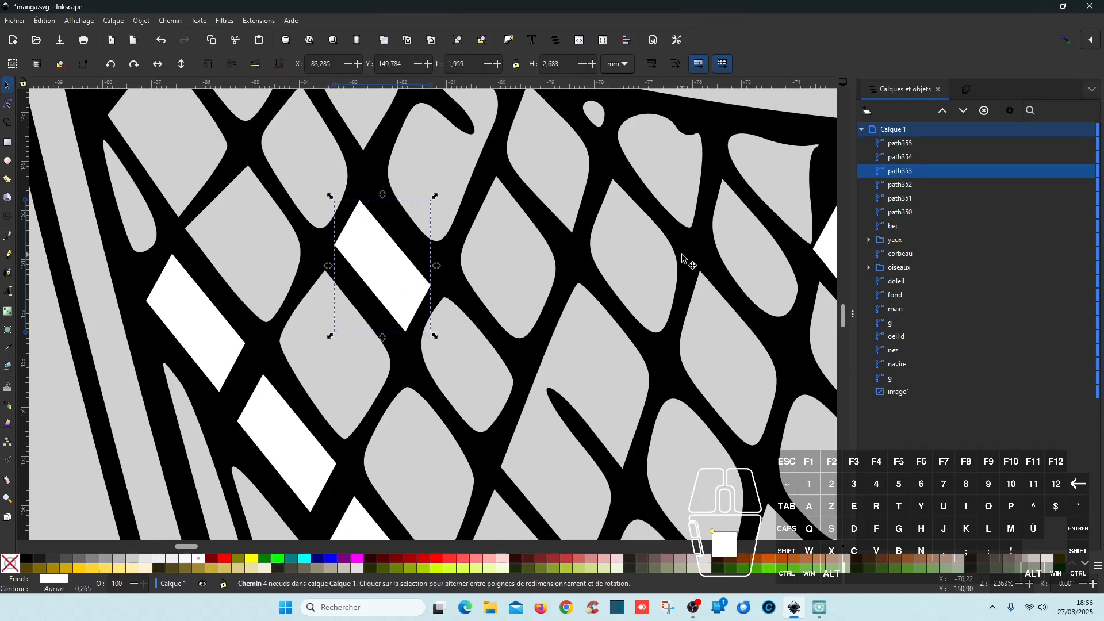
- Reshape the left of the two white cells at the mesh's upper right by moving its four corner nodes to fit the black area
{"action": "scroll", "coordinate": [684, 259], "scroll_direction": "right", "scroll_amount": 4}
{"action": "left_click", "coordinate": [773, 260]}
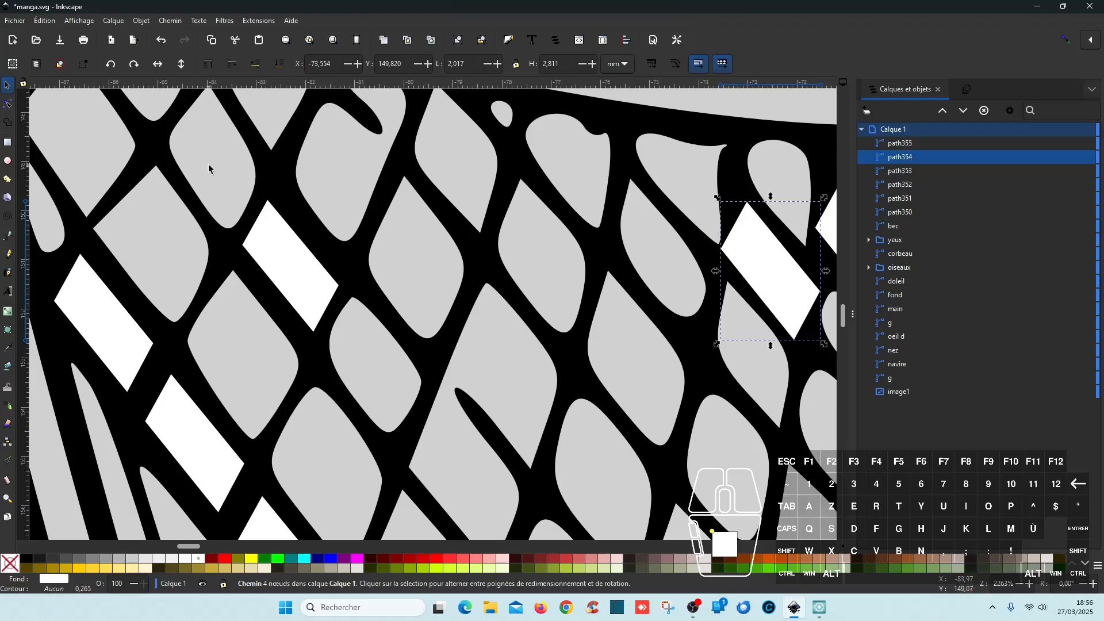
{"action": "left_click", "coordinate": [8, 105]}
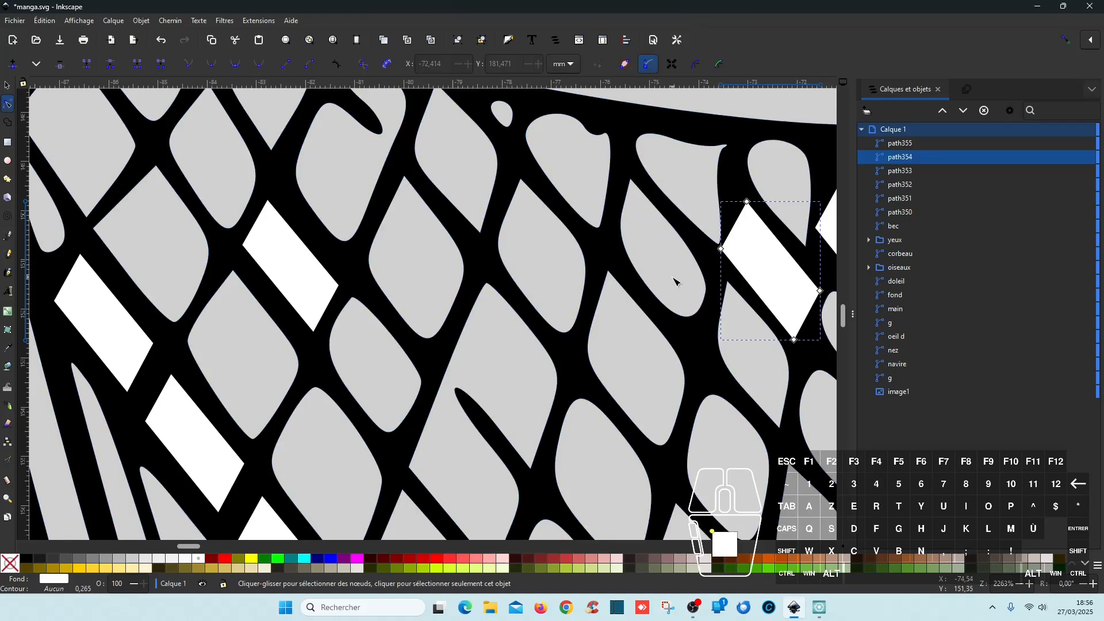
{"action": "left_click_drag", "start_coordinate": [725, 256], "coordinate": [733, 256]}
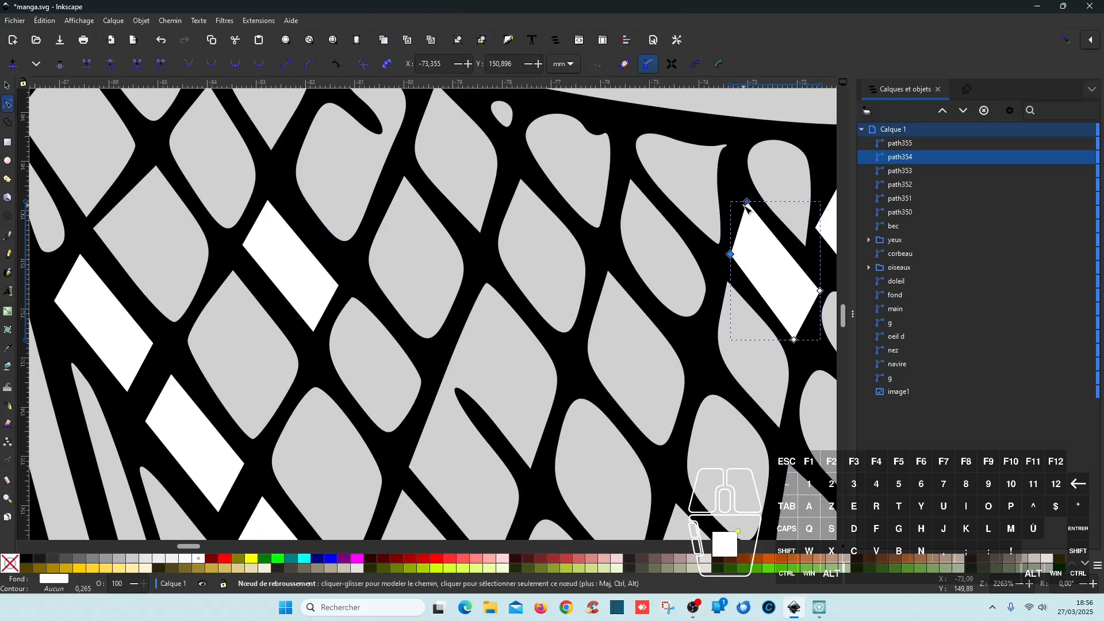
{"action": "left_click_drag", "start_coordinate": [748, 202], "coordinate": [741, 192]}
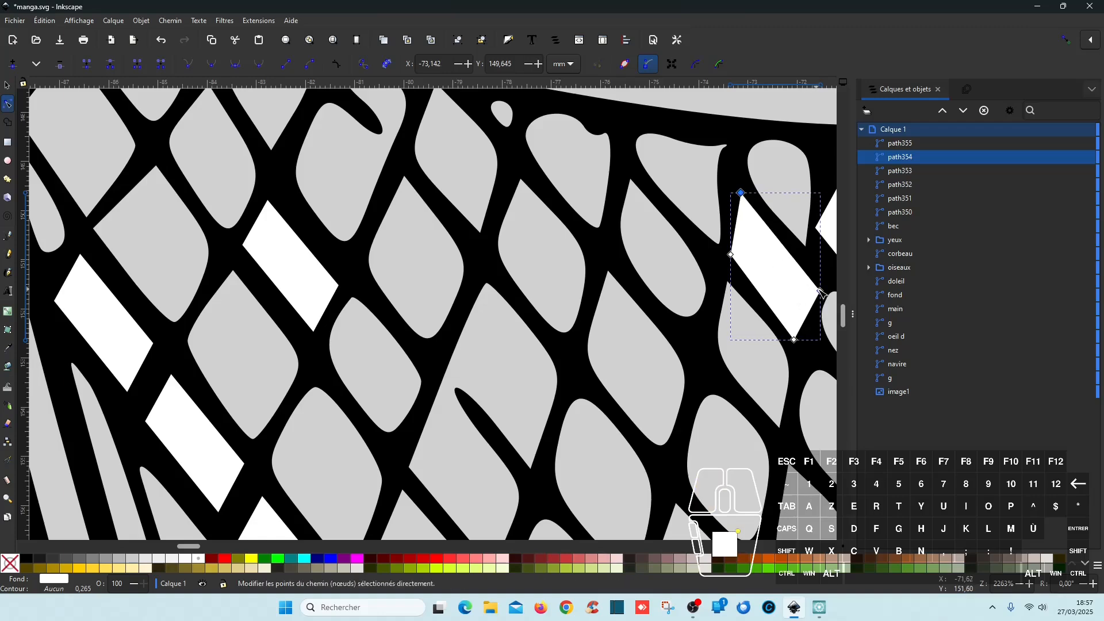
{"action": "left_click_drag", "start_coordinate": [823, 294], "coordinate": [817, 280]}
{"action": "left_click_drag", "start_coordinate": [797, 342], "coordinate": [807, 336]}
- Reshape the rightmost white cell by moving its four corner nodes to match the neighbouring mesh openings
{"action": "scroll", "coordinate": [715, 364], "scroll_direction": "down", "scroll_amount": 2}
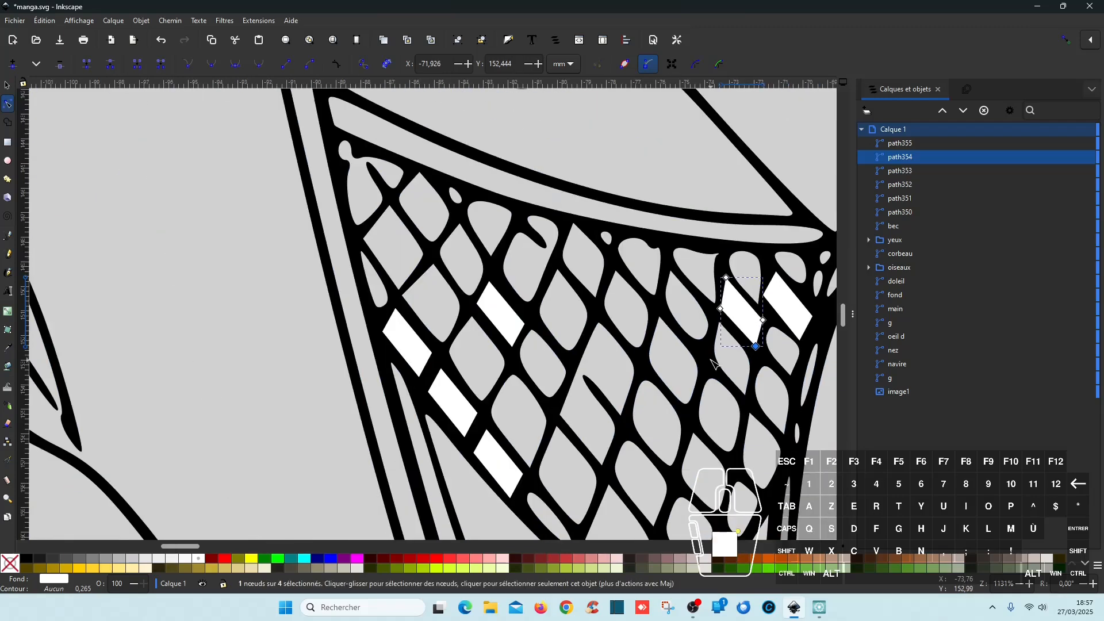
{"action": "left_click", "coordinate": [789, 311]}
{"action": "scroll", "coordinate": [789, 322], "scroll_direction": "up", "scroll_amount": 3}
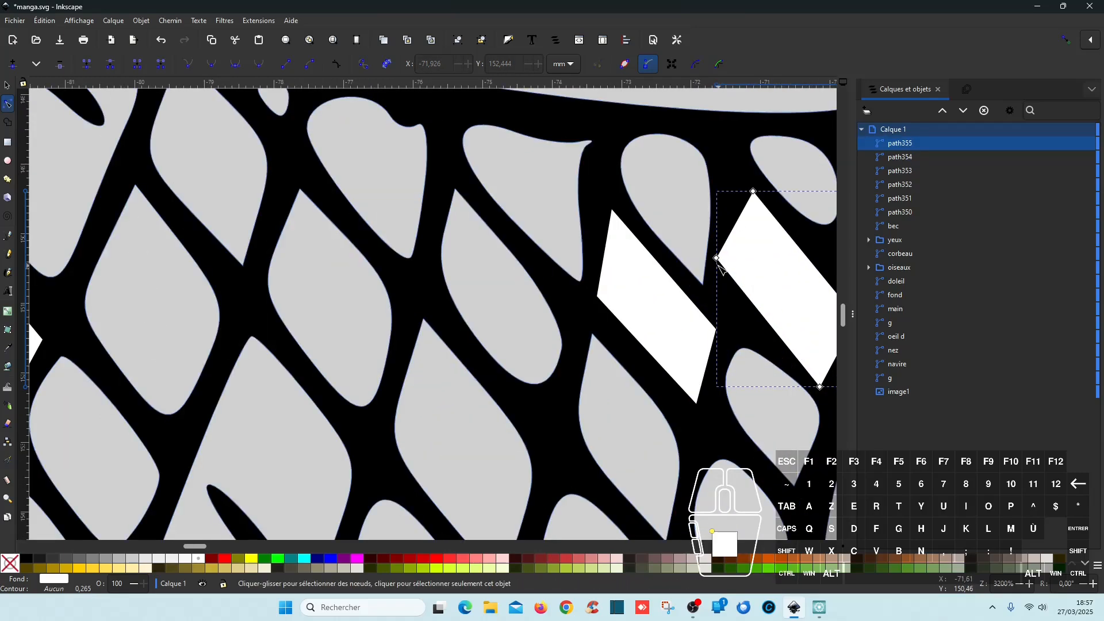
{"action": "left_click_drag", "start_coordinate": [717, 259], "coordinate": [726, 285]}
{"action": "left_click_drag", "start_coordinate": [755, 194], "coordinate": [740, 184]}
{"action": "left_click_drag", "start_coordinate": [744, 341], "coordinate": [600, 316]}
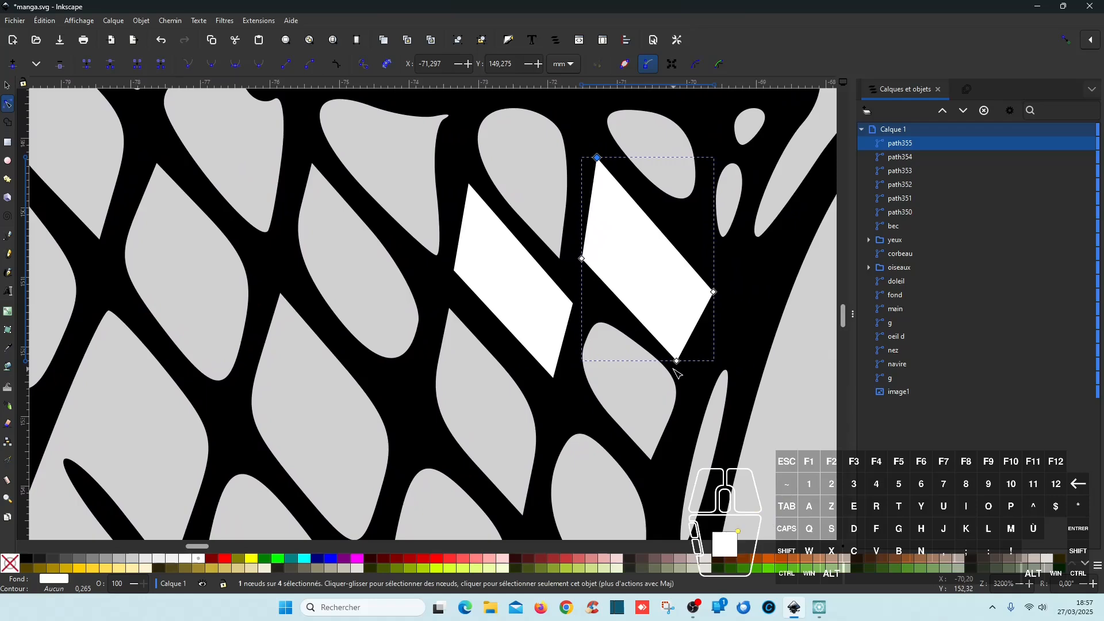
{"action": "left_click_drag", "start_coordinate": [676, 361], "coordinate": [683, 354]}
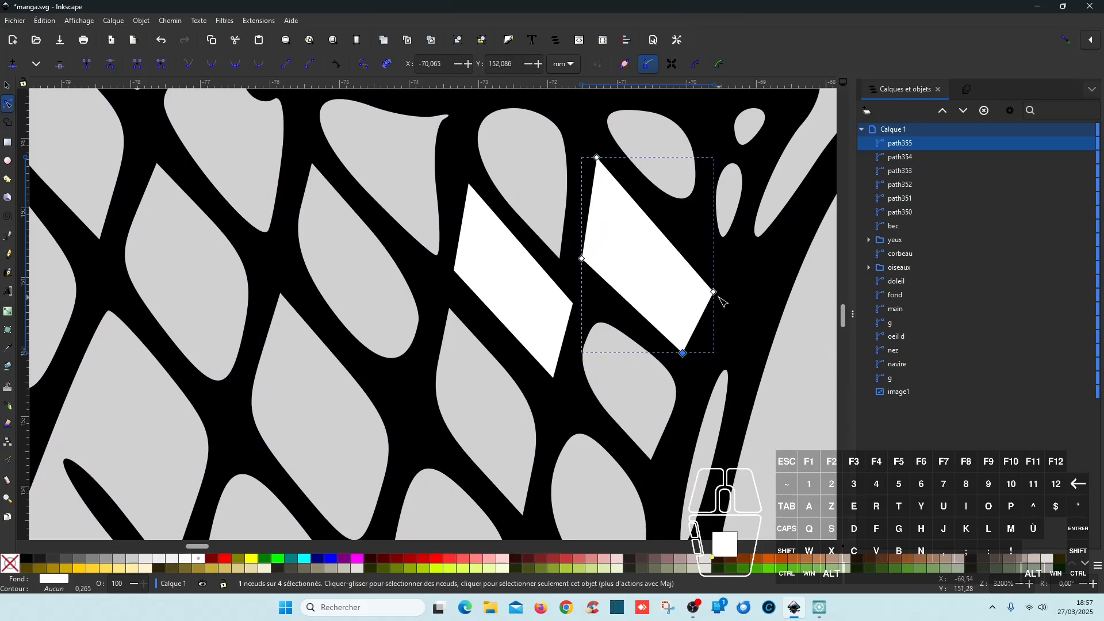
{"action": "left_click_drag", "start_coordinate": [718, 297], "coordinate": [722, 286]}
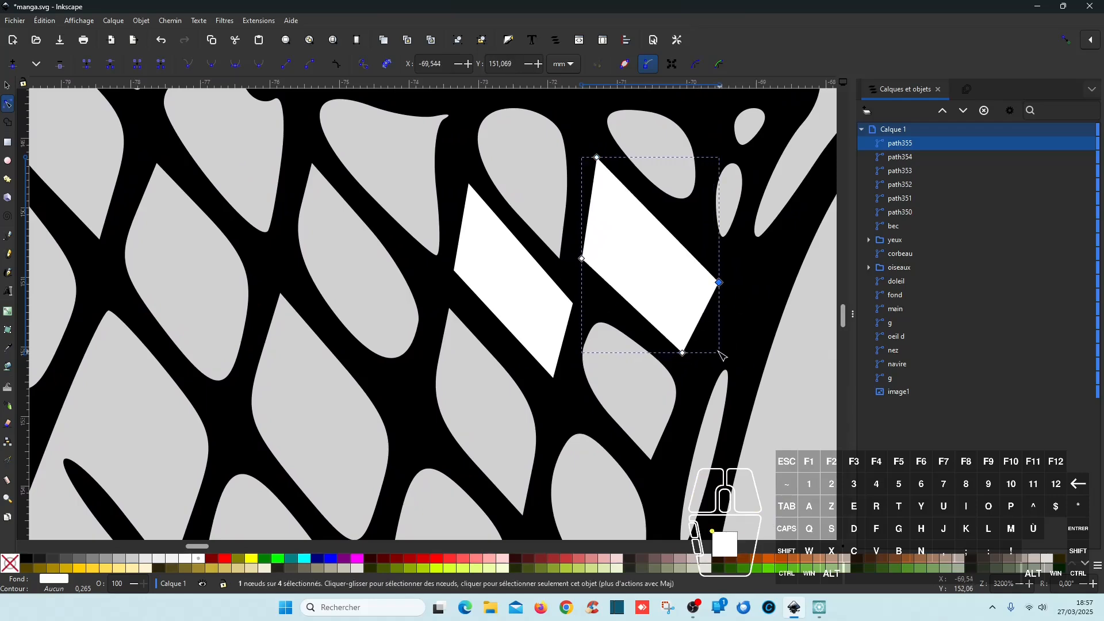
- Merge the six white cells, path350 to path355, into one path with Union
{"action": "scroll", "coordinate": [649, 349], "scroll_direction": "down", "scroll_amount": 4}
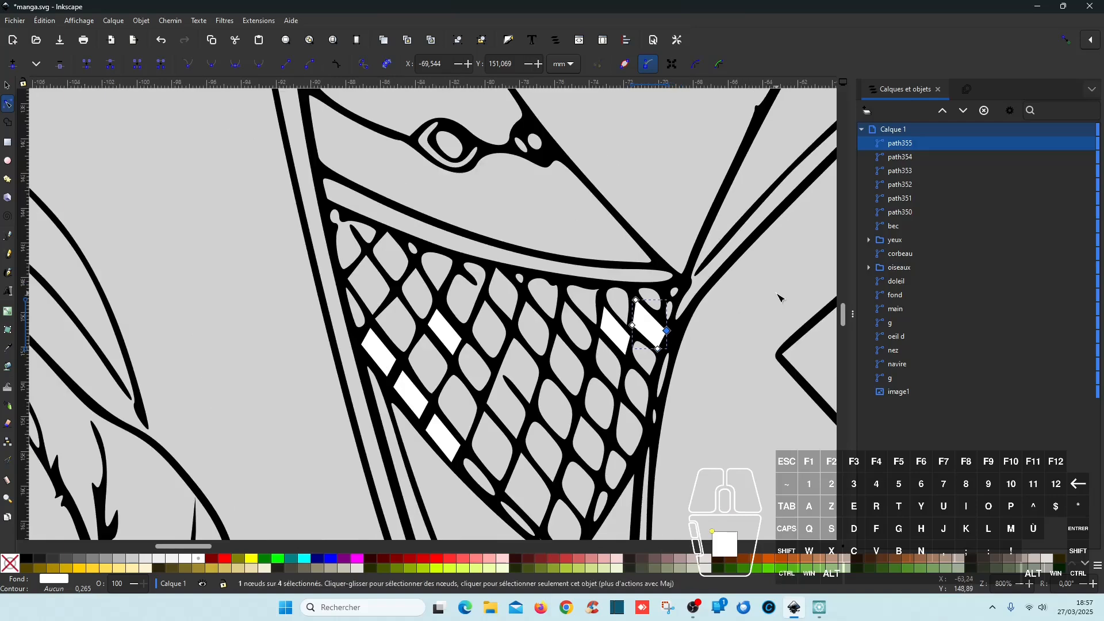
{"action": "left_click", "coordinate": [906, 214], "text": "shift"}
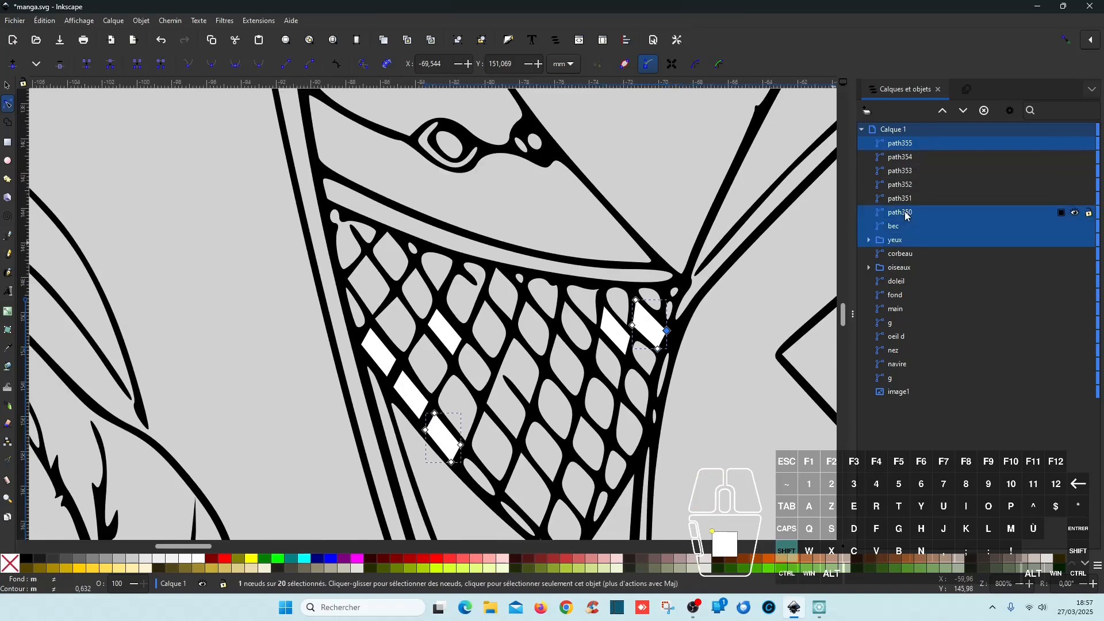
{"action": "left_click", "coordinate": [911, 142]}
{"action": "left_click", "coordinate": [907, 215], "text": "shift"}
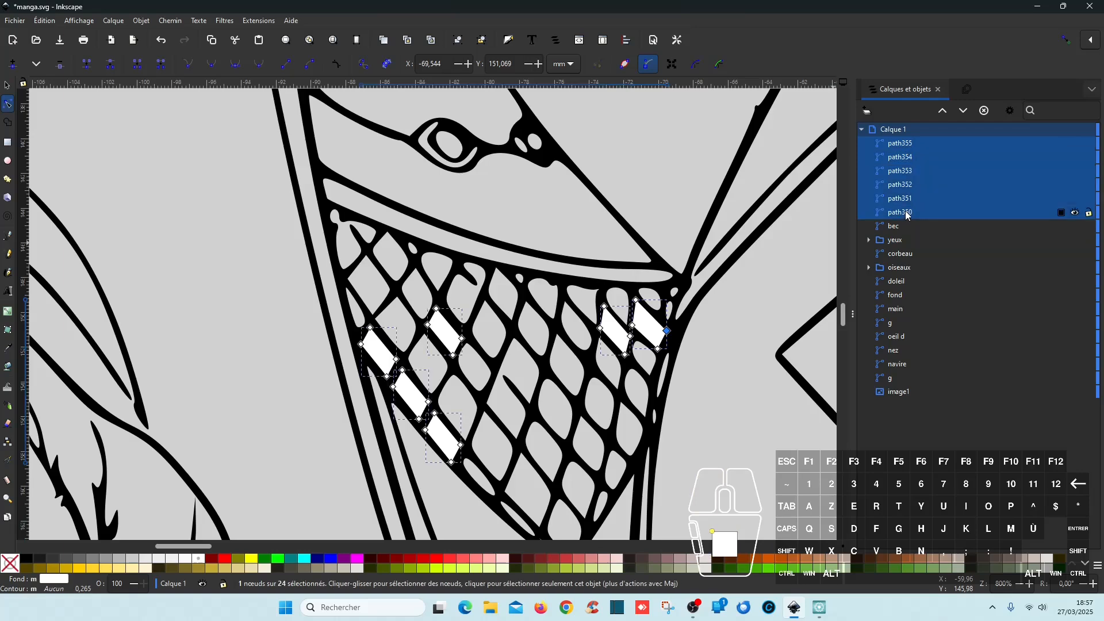
{"action": "left_click", "coordinate": [170, 20]}
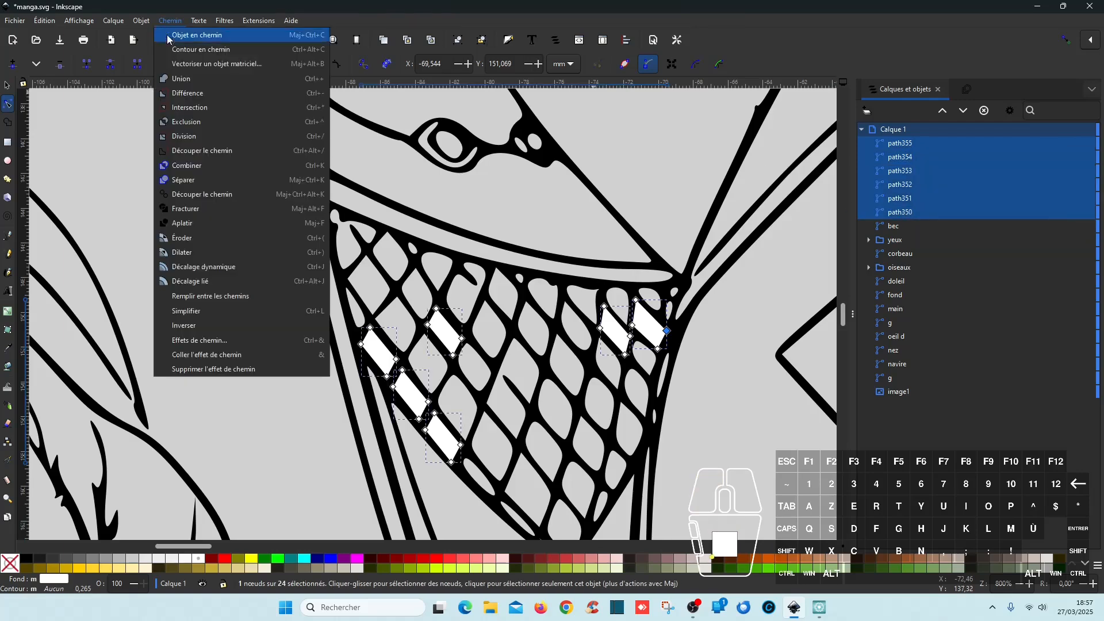
{"action": "left_click", "coordinate": [212, 77]}
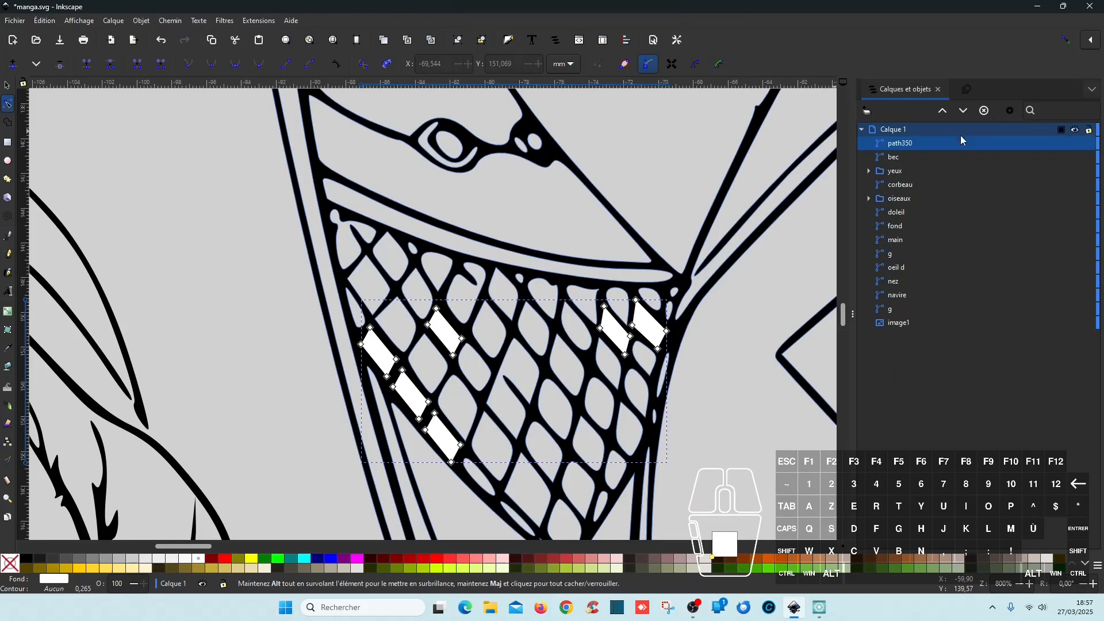
- Try to subtract the united white cells from the fond path with Difference, and undo it
{"action": "left_click", "coordinate": [906, 227], "text": "ctrl"}
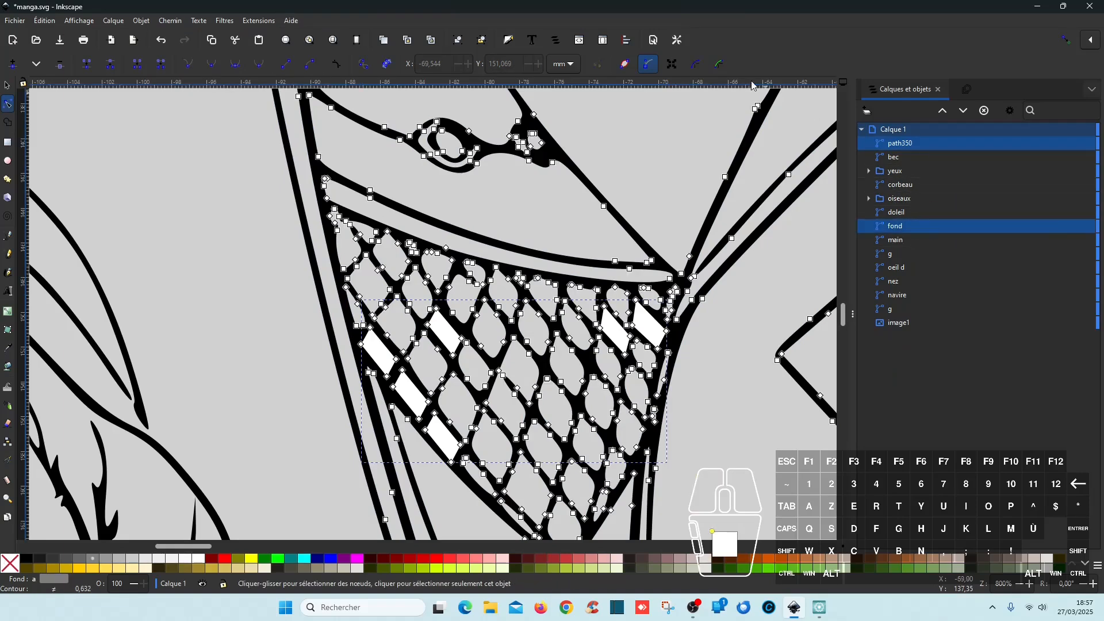
{"action": "left_click", "coordinate": [179, 26]}
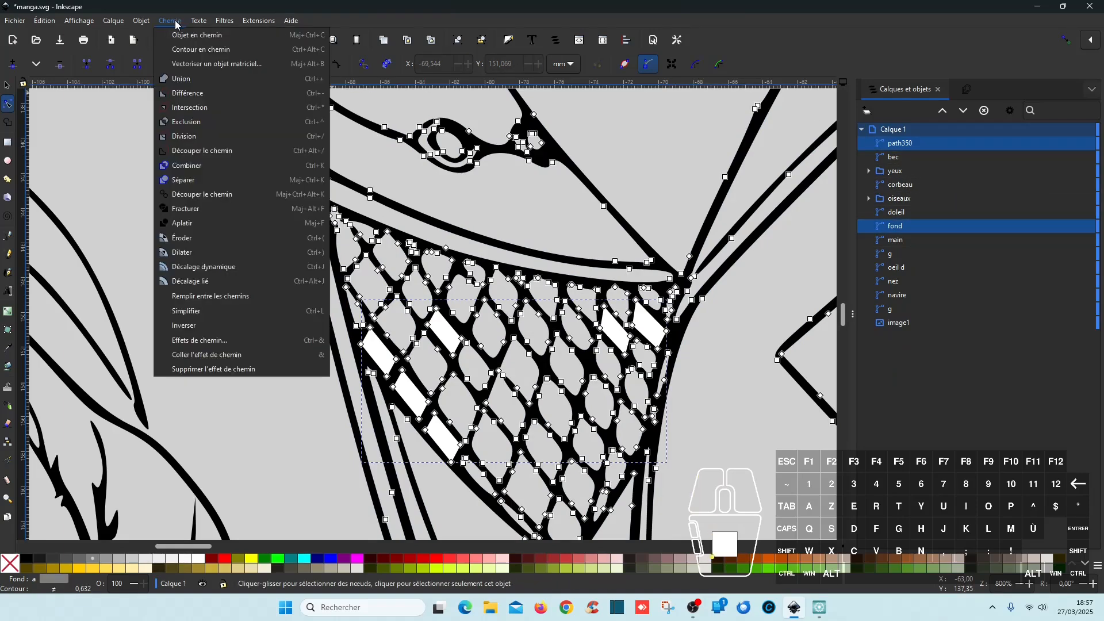
{"action": "left_click", "coordinate": [222, 94]}
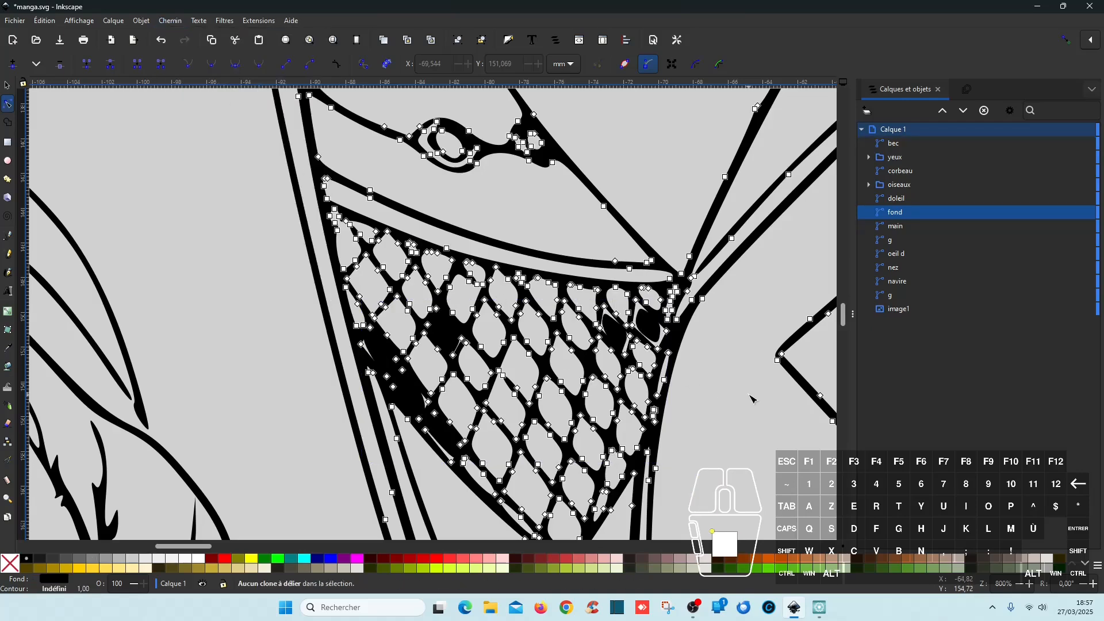
{"action": "key", "text": "ctrl"}
{"action": "key", "text": "ctrl+z"}
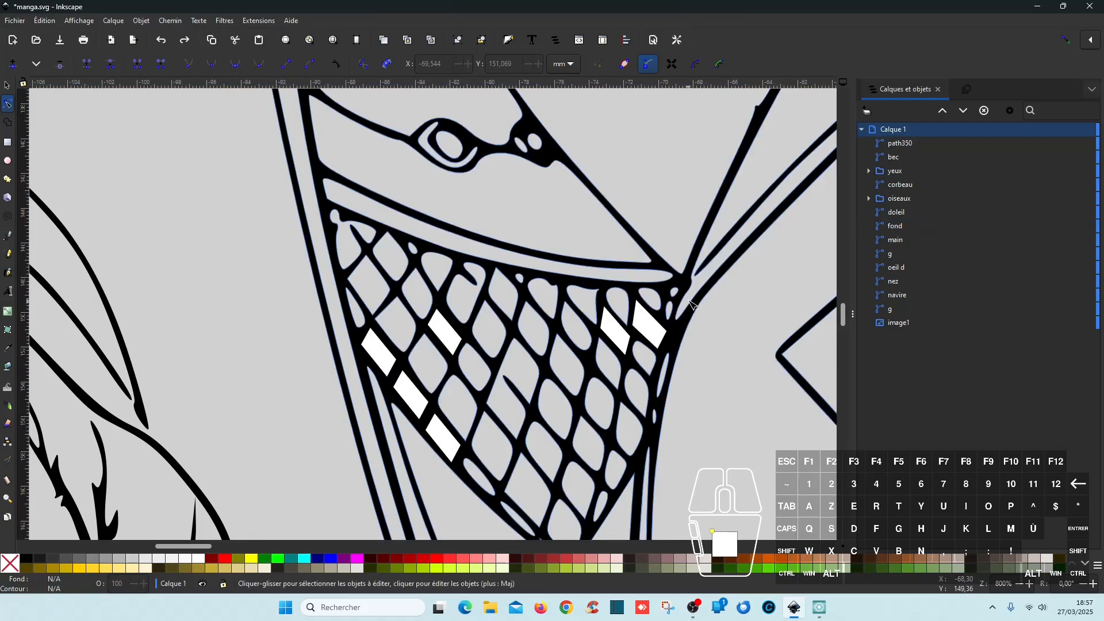
- Retry the Difference of path350 from fond, inspect the upper-left cell up close, and undo the operation
{"action": "left_click", "coordinate": [918, 144]}
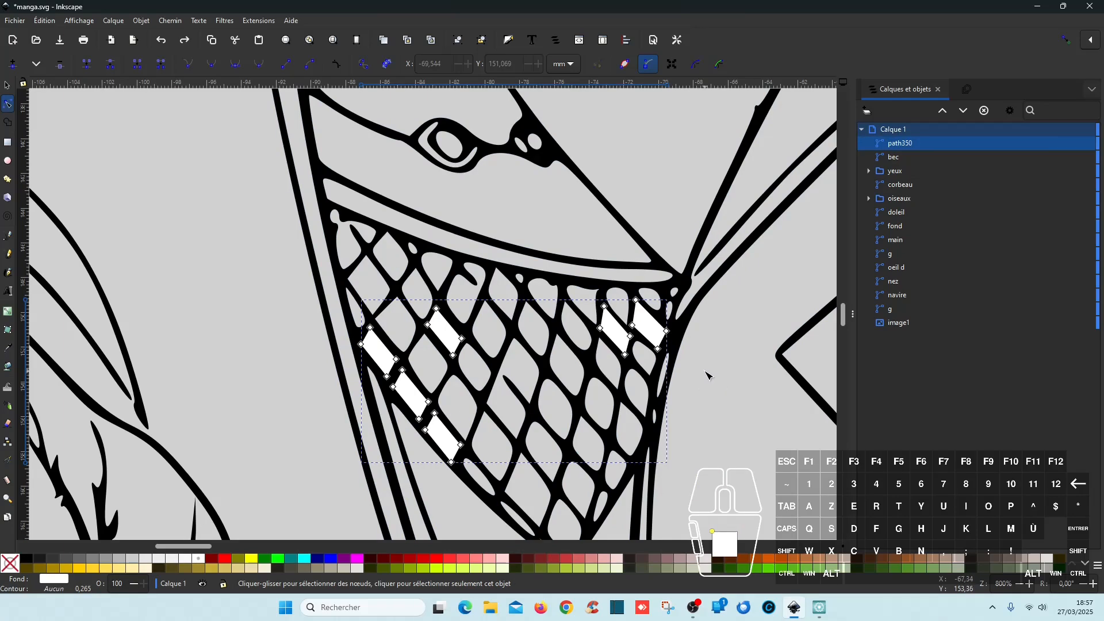
{"action": "left_click", "coordinate": [904, 231]}
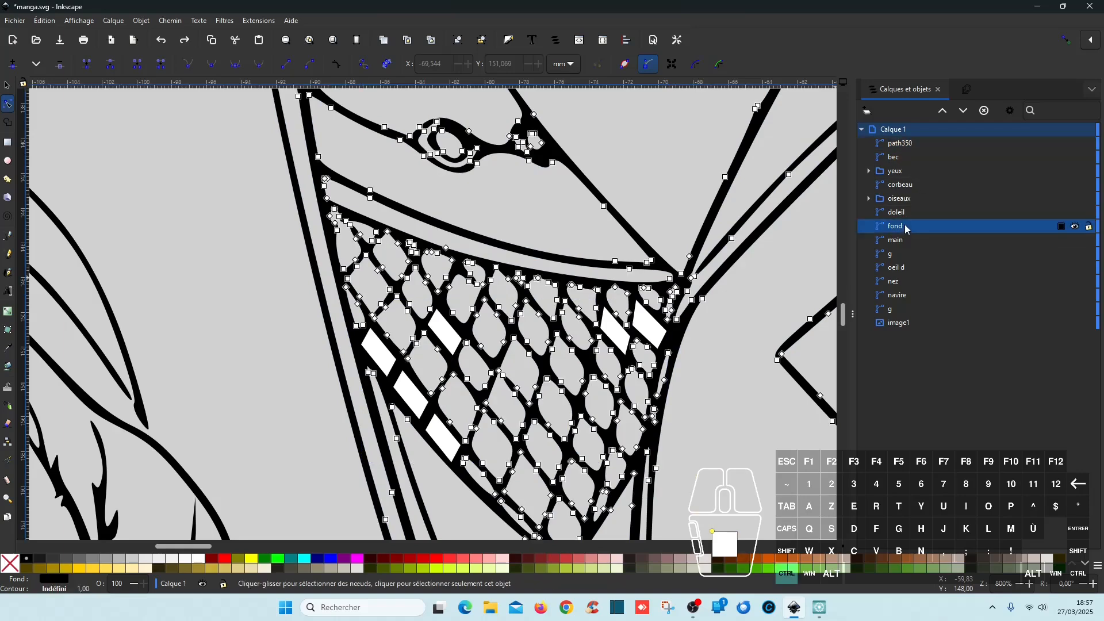
{"action": "left_click", "coordinate": [906, 143], "text": "ctrl"}
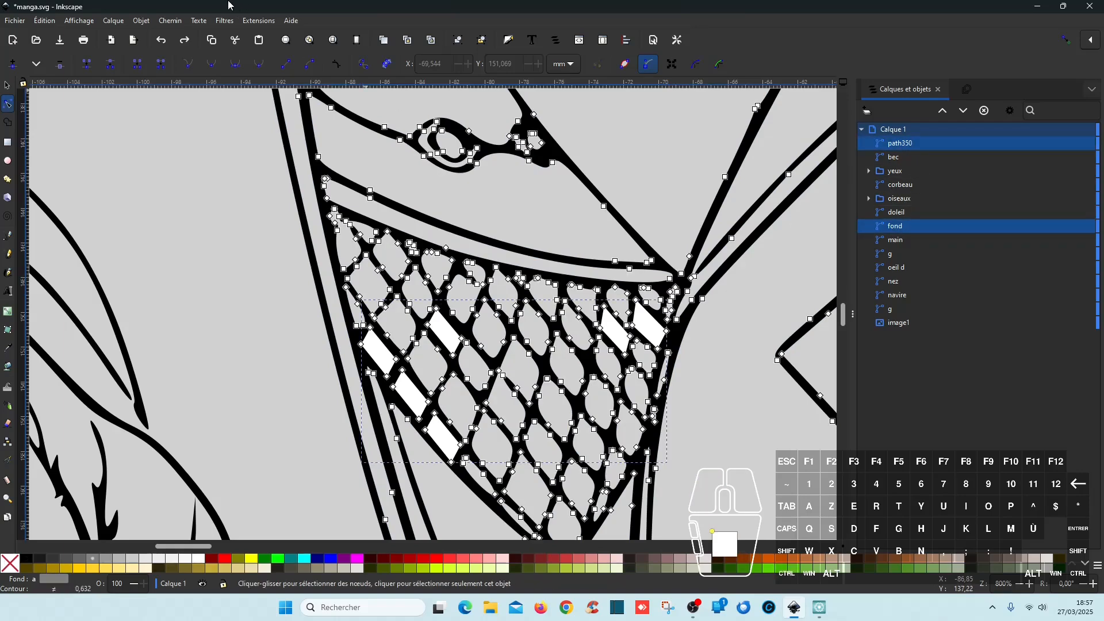
{"action": "left_click", "coordinate": [172, 22]}
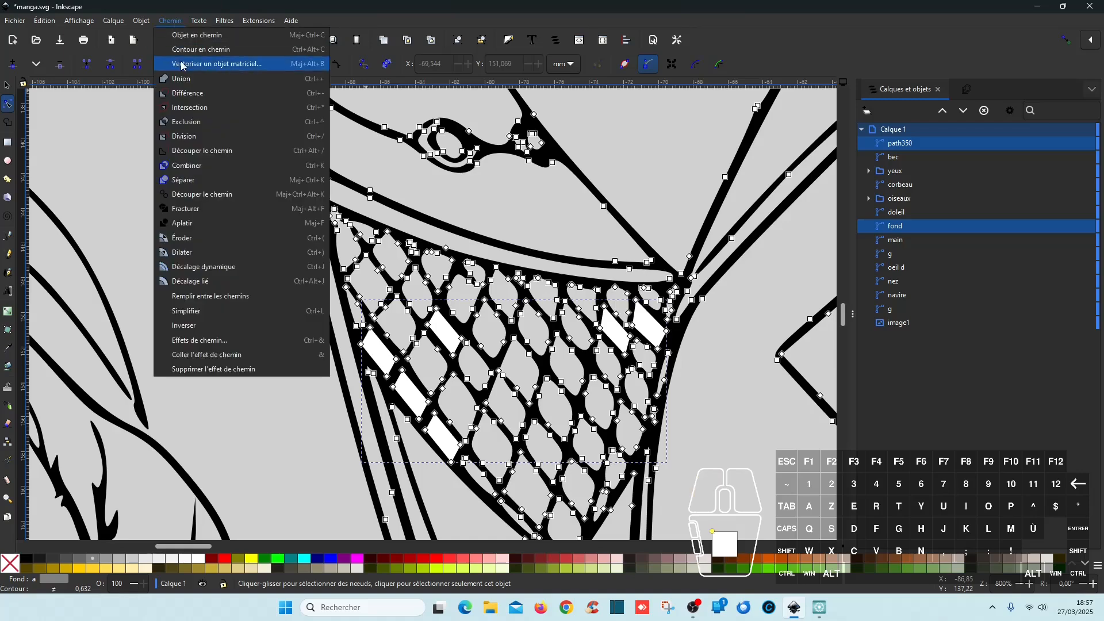
{"action": "left_click", "coordinate": [197, 94]}
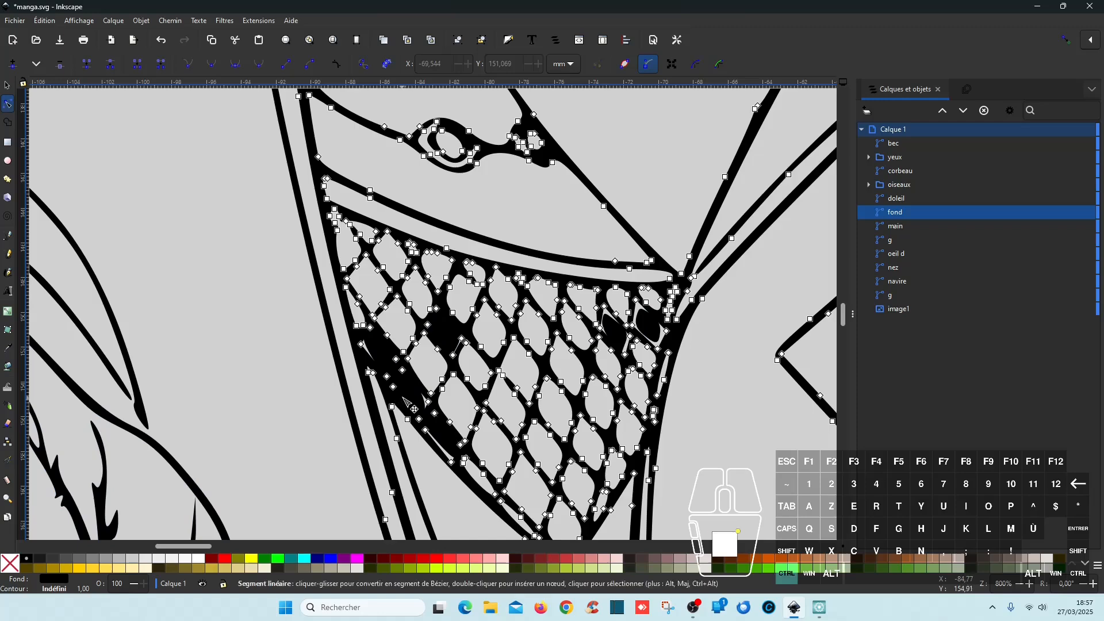
{"action": "scroll", "coordinate": [454, 347], "scroll_direction": "up", "scroll_amount": 5}
{"action": "left_click", "coordinate": [444, 305]}
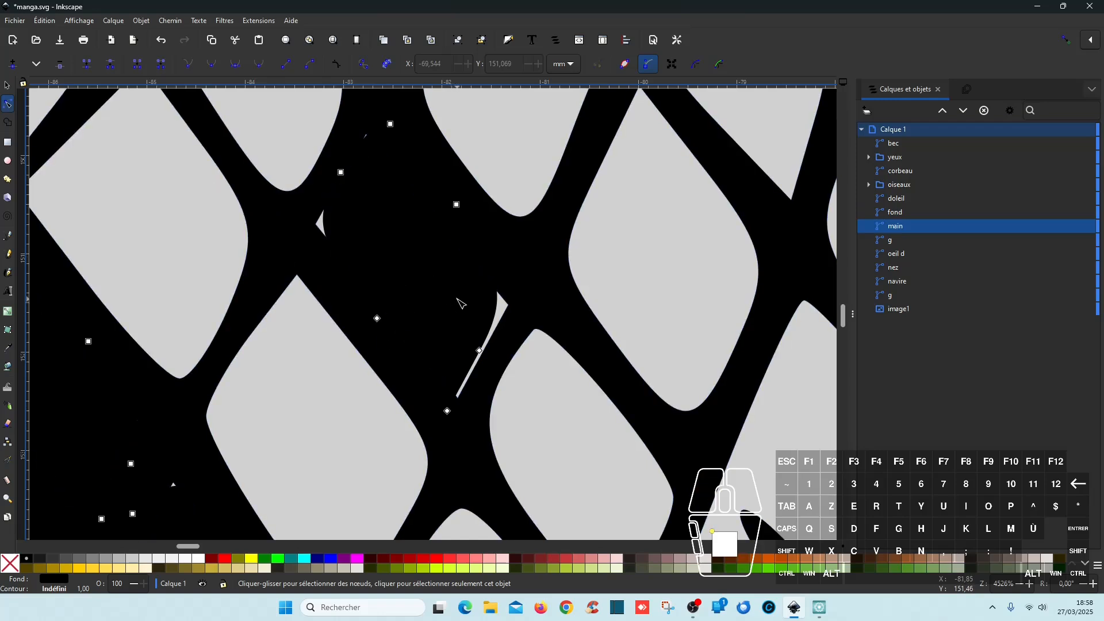
{"action": "key", "text": "ctrl+z"}
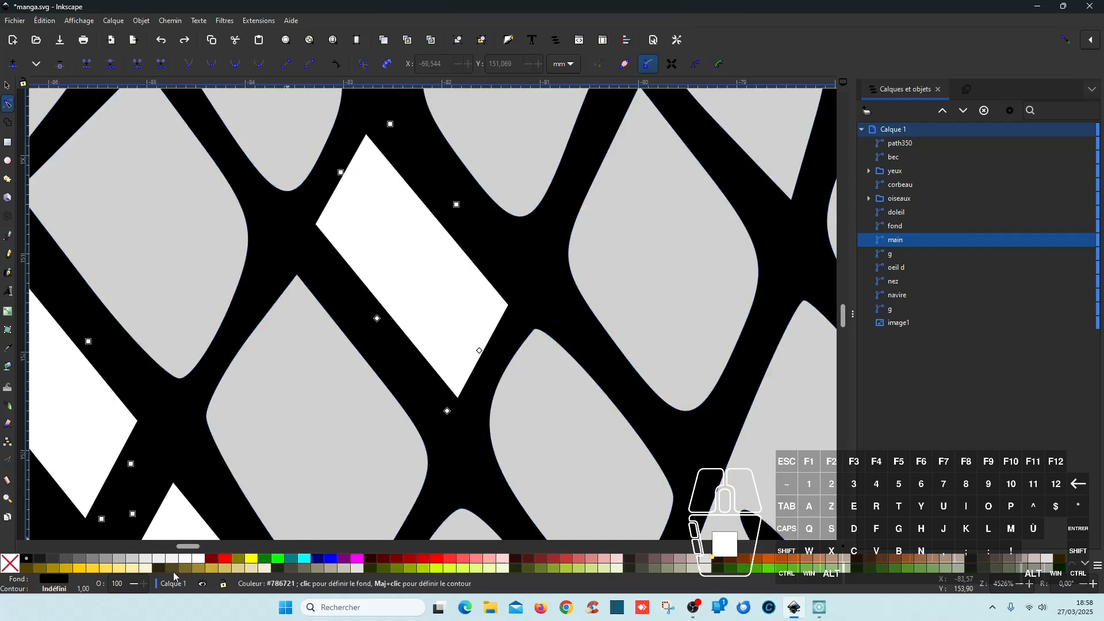
- Redo the subtraction to check which path covers the upper-left cell, and undo it again
{"action": "left_click", "coordinate": [916, 144]}
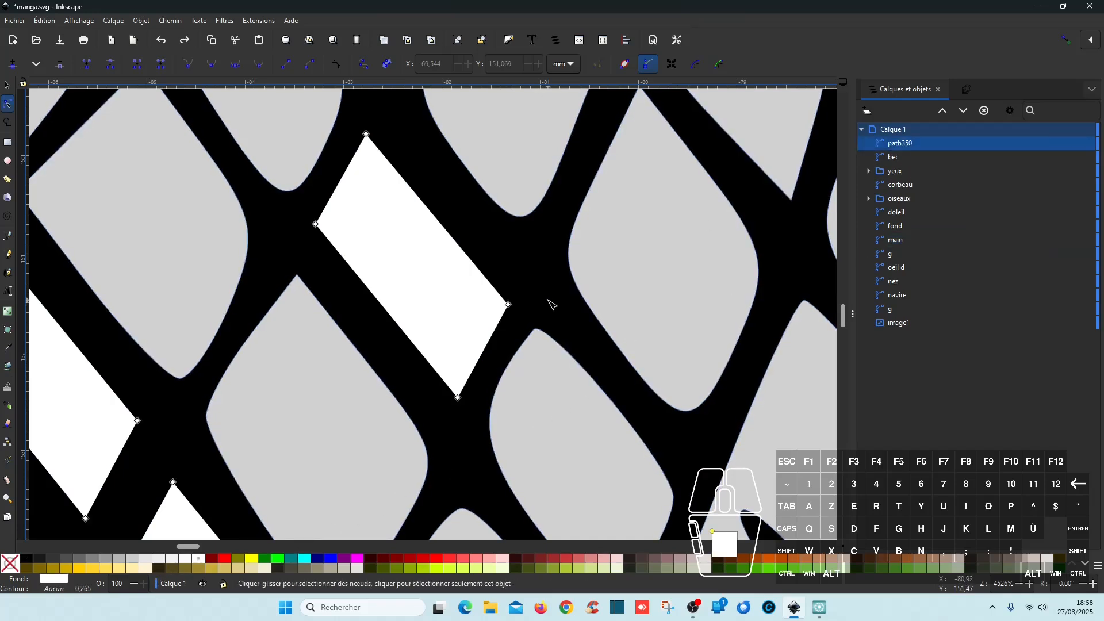
{"action": "left_click", "coordinate": [185, 39]}
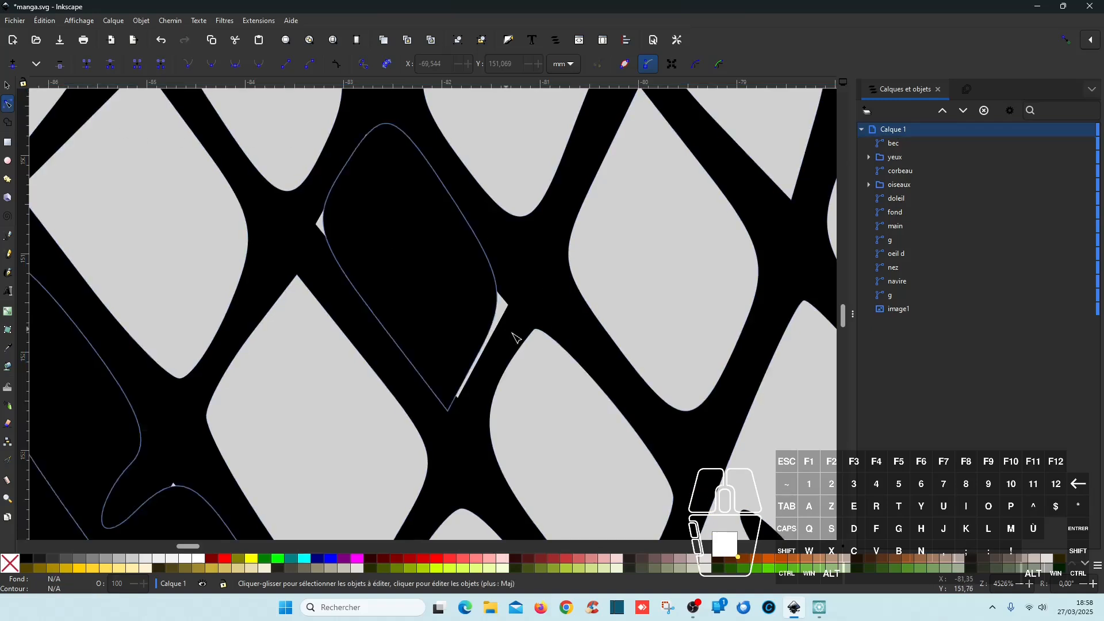
{"action": "left_click", "coordinate": [477, 313]}
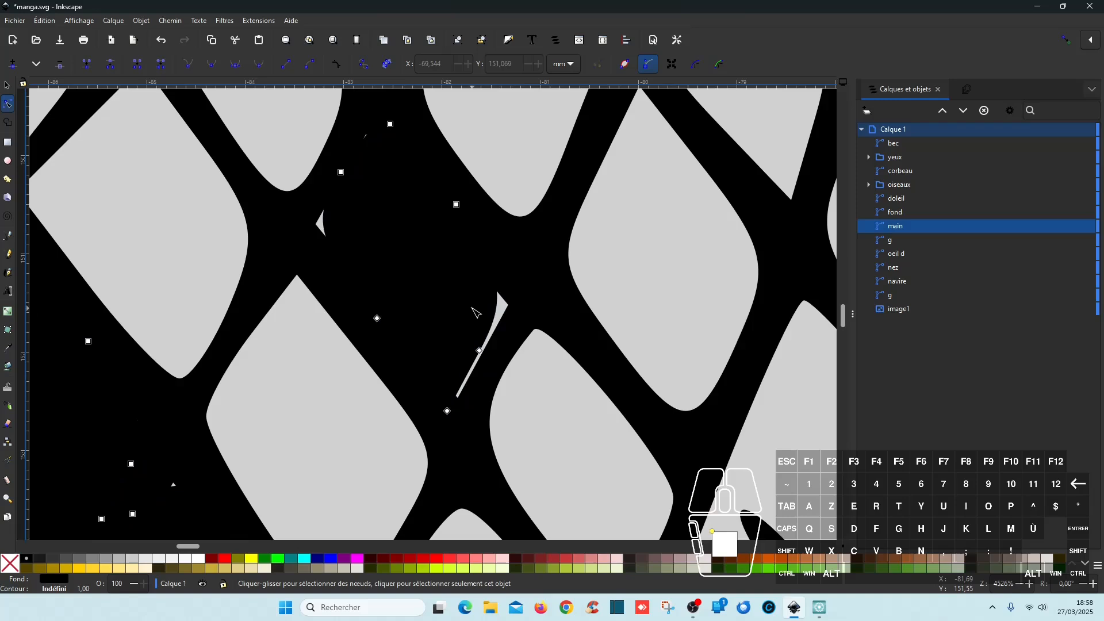
{"action": "key", "text": "ctrl"}
{"action": "key", "text": "ctrl+z"}
- Subtract path350 from the fond path with Difference, and select the main path's black shape inside the upper-left cell
{"action": "left_click", "coordinate": [914, 149]}
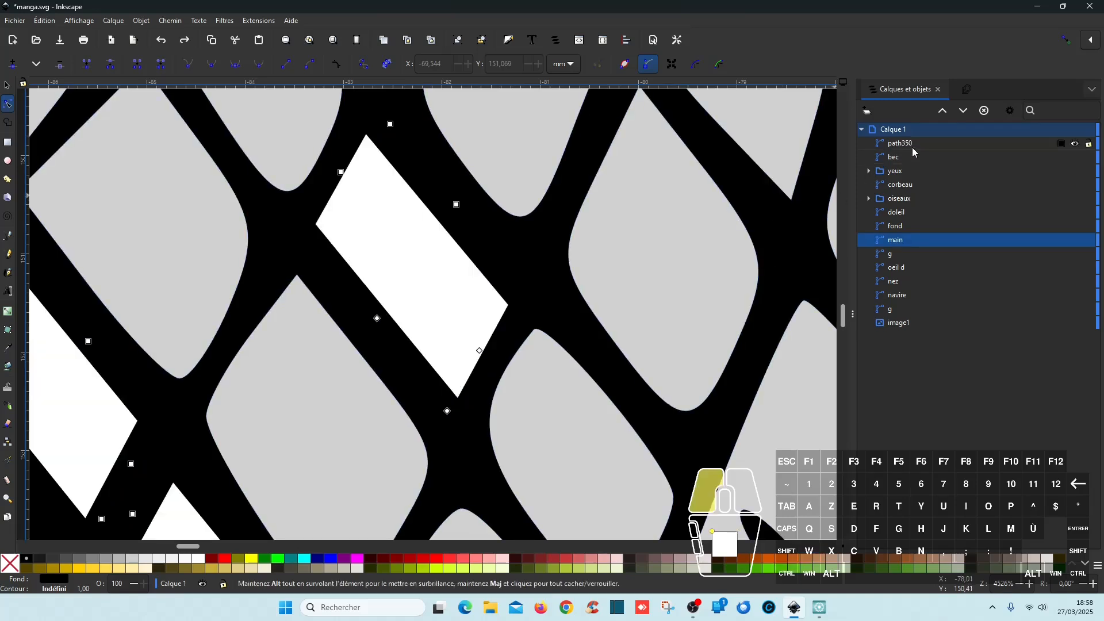
{"action": "left_click", "coordinate": [904, 229], "text": "ctrl"}
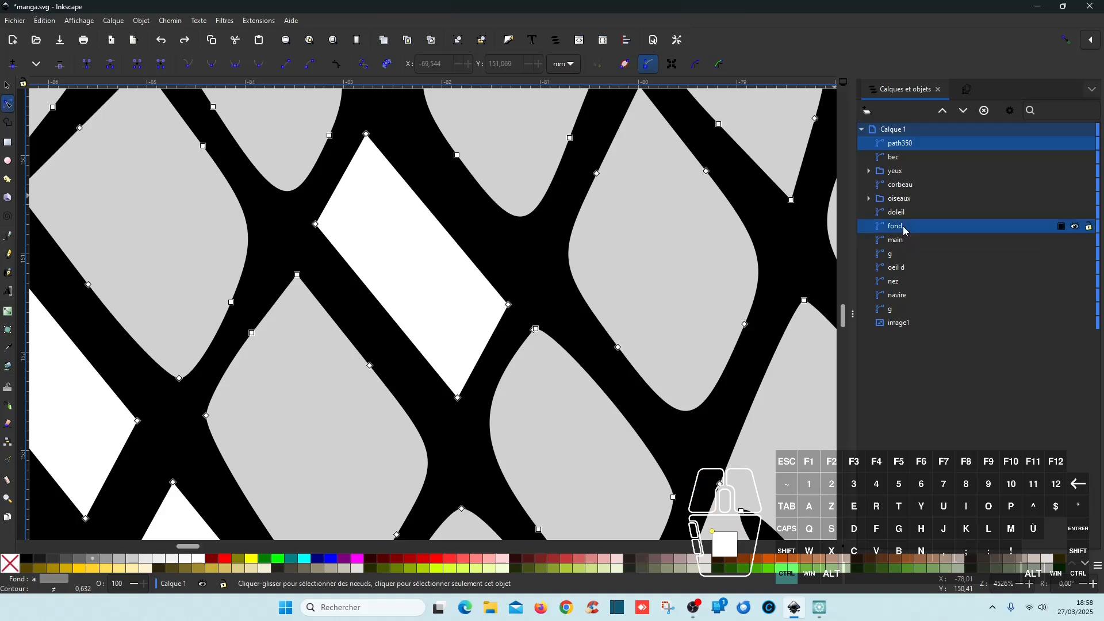
{"action": "left_click", "coordinate": [173, 21]}
{"action": "left_click", "coordinate": [212, 95]}
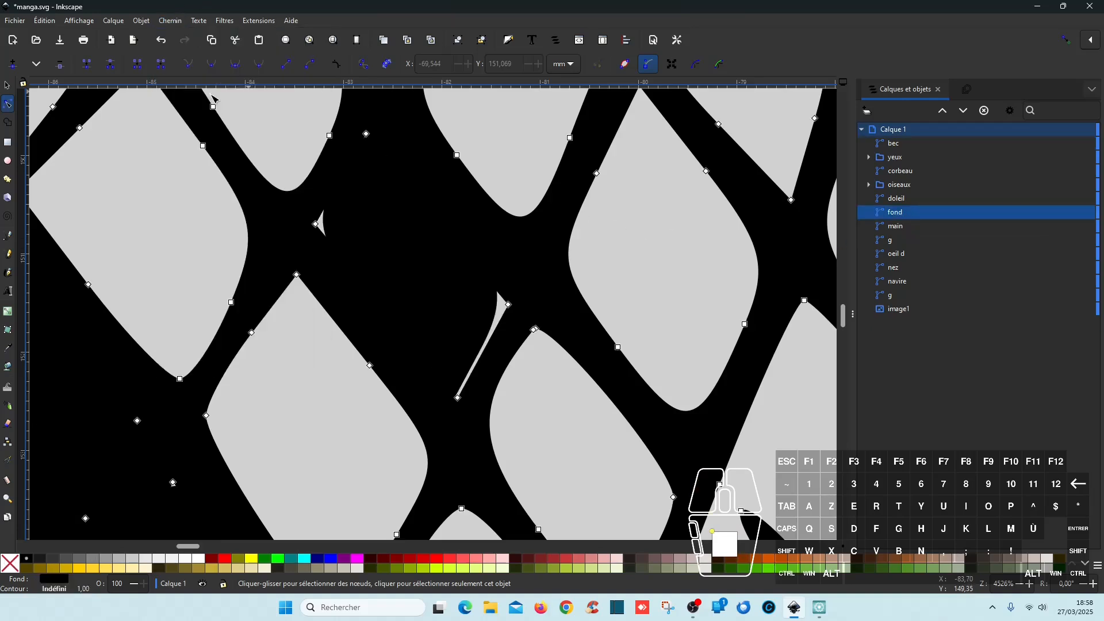
{"action": "left_click", "coordinate": [435, 291]}
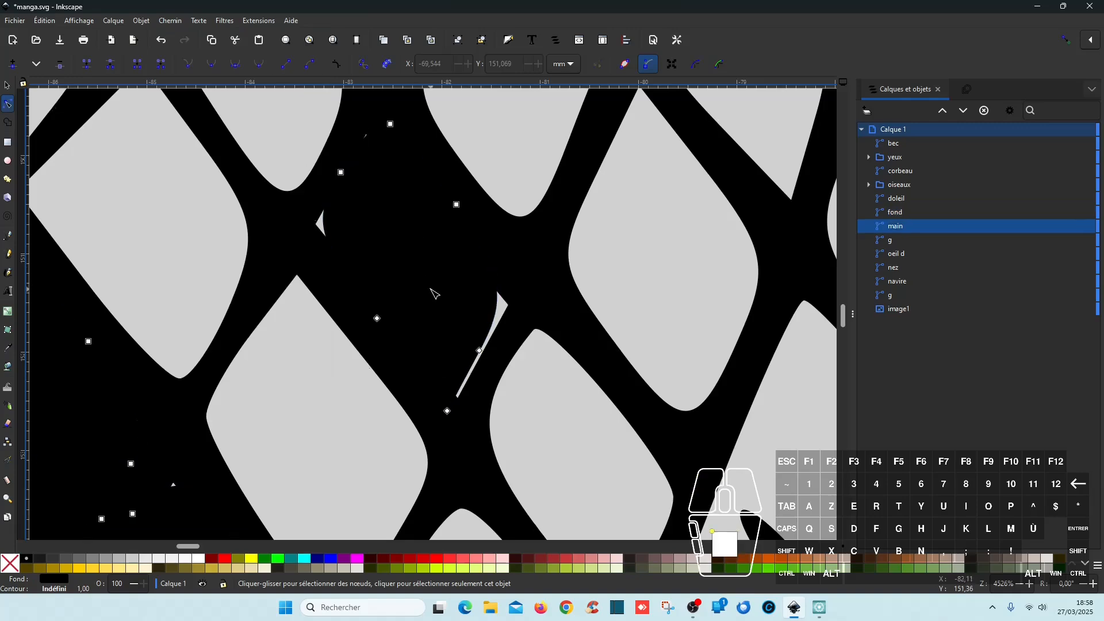
{"action": "scroll", "coordinate": [438, 289], "scroll_direction": "down", "scroll_amount": 4}
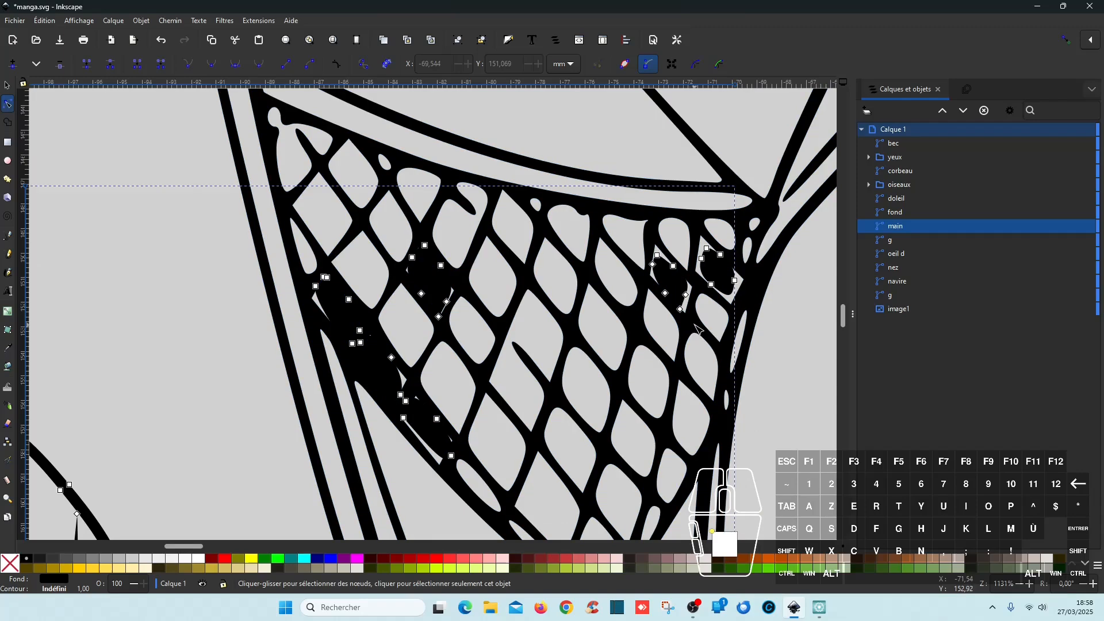
- Delete the main path's black shapes filling two upper-right cells and one upper-middle cell of the fishnet
{"action": "left_click_drag", "start_coordinate": [699, 329], "coordinate": [645, 246]}
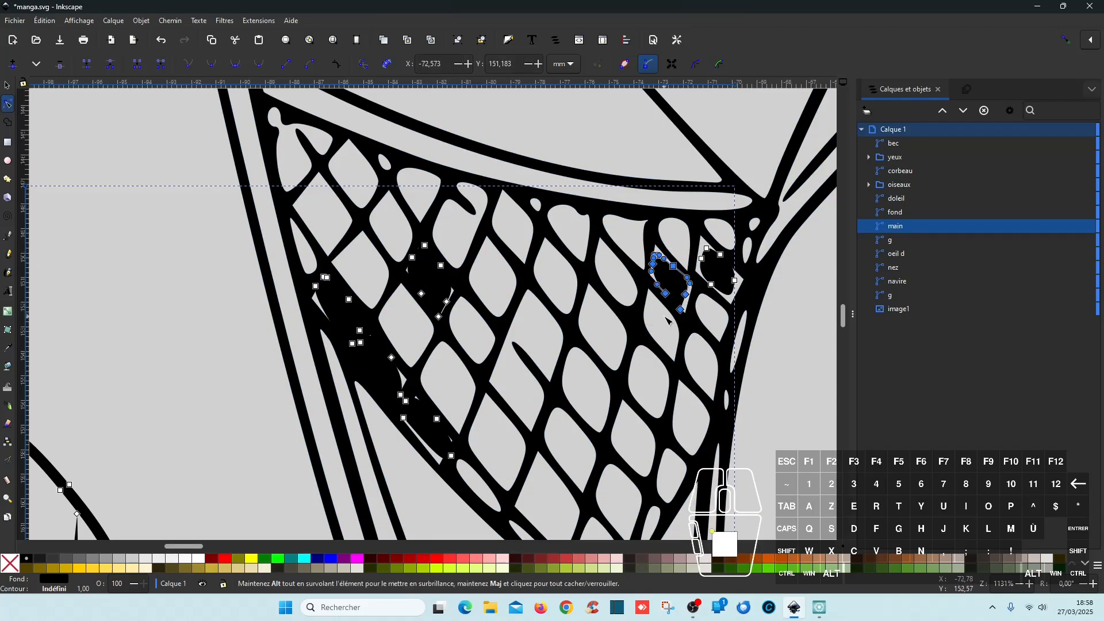
{"action": "left_click_drag", "start_coordinate": [747, 303], "coordinate": [692, 237]}
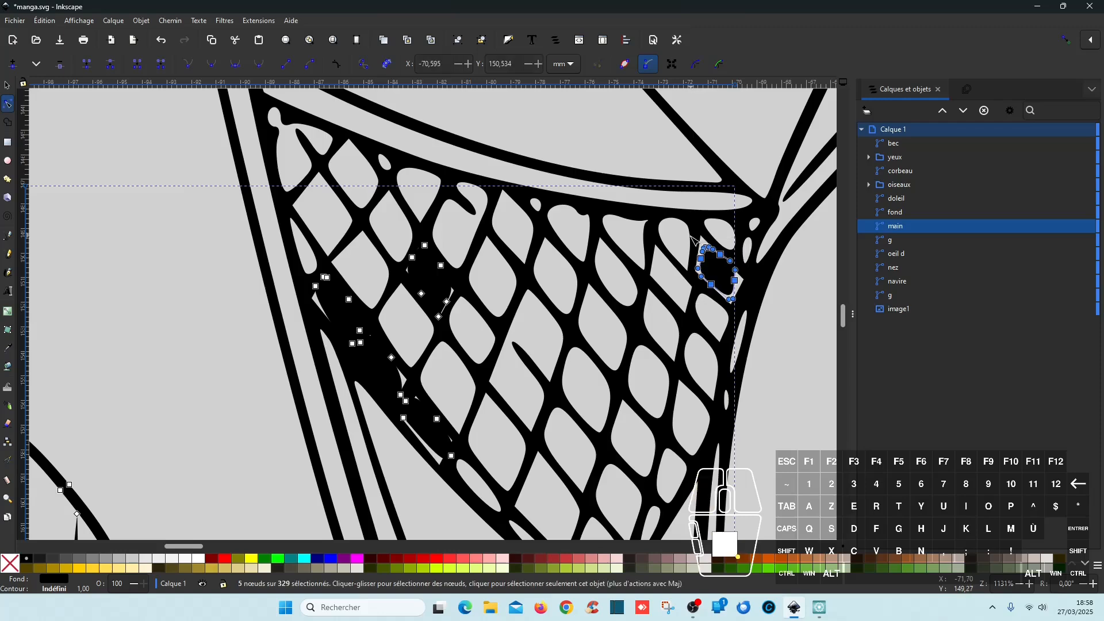
{"action": "key", "text": "Delete"}
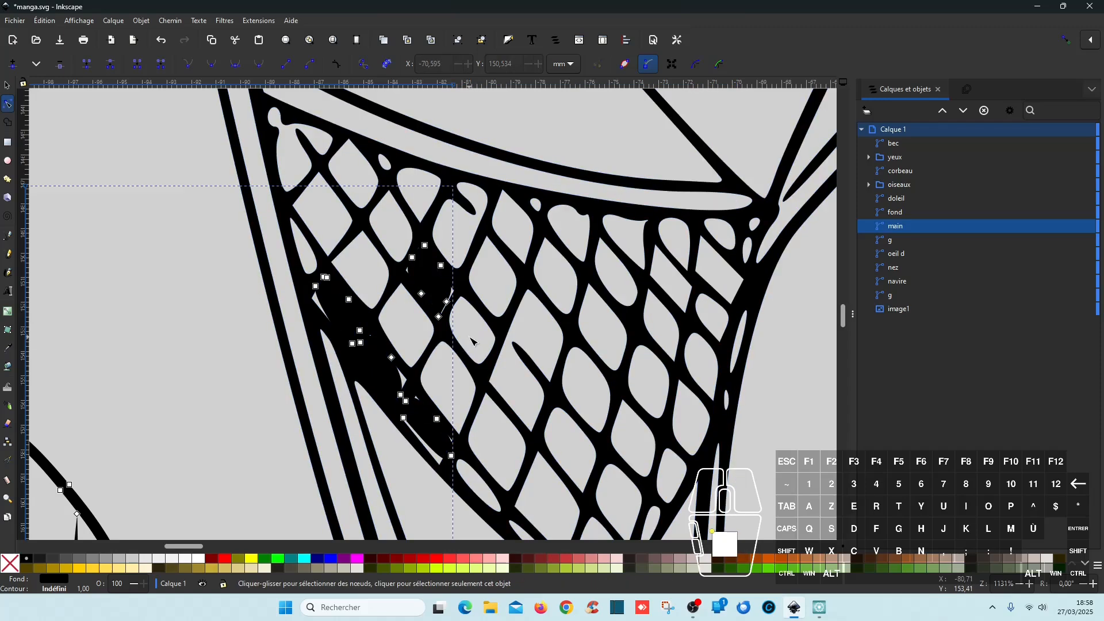
{"action": "left_click_drag", "start_coordinate": [470, 342], "coordinate": [402, 239]}
{"action": "key", "text": "Delete"}
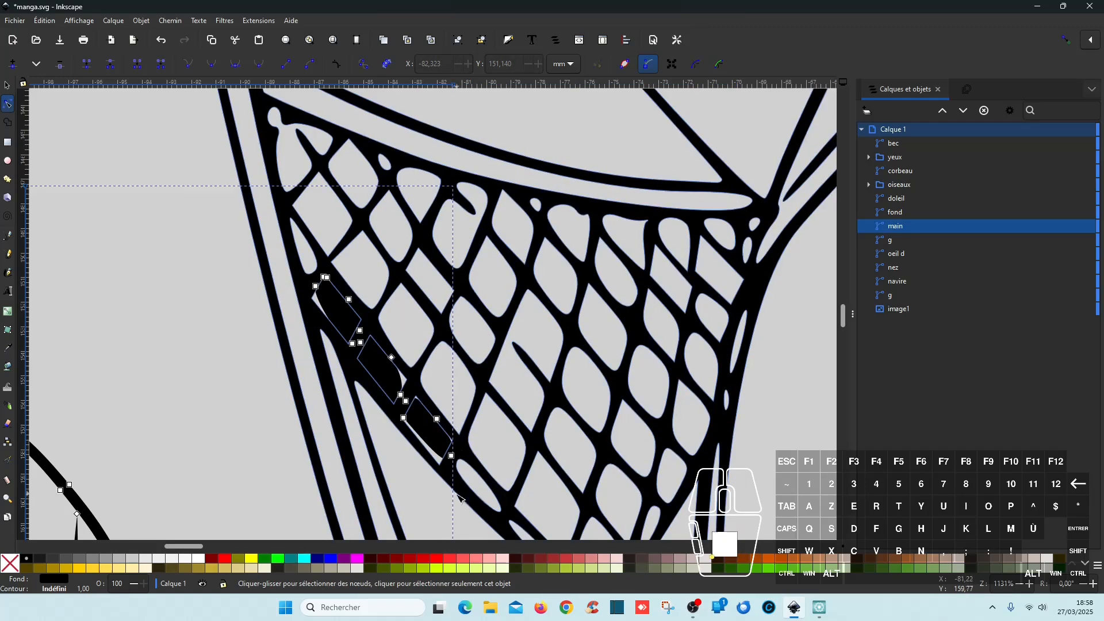
- Delete the main path's three black shapes along the fishnet's lower-left edge and save the drawing
{"action": "left_click_drag", "start_coordinate": [459, 498], "coordinate": [265, 249]}
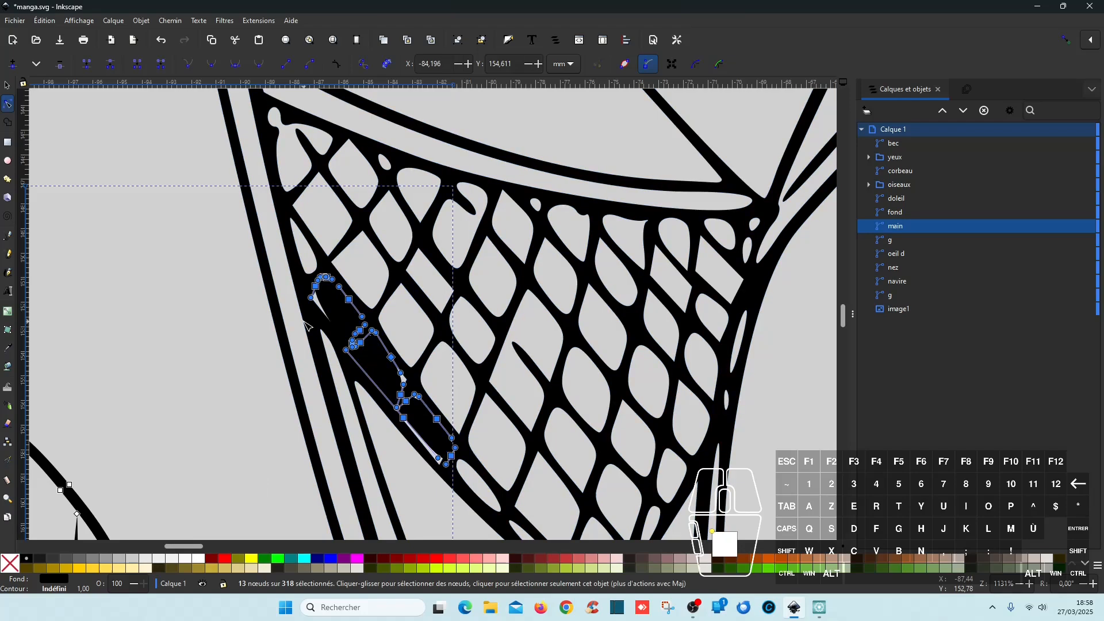
{"action": "key", "text": "Delete"}
{"action": "left_click", "coordinate": [789, 402]}
{"action": "scroll", "coordinate": [790, 400], "scroll_direction": "down", "scroll_amount": 4}
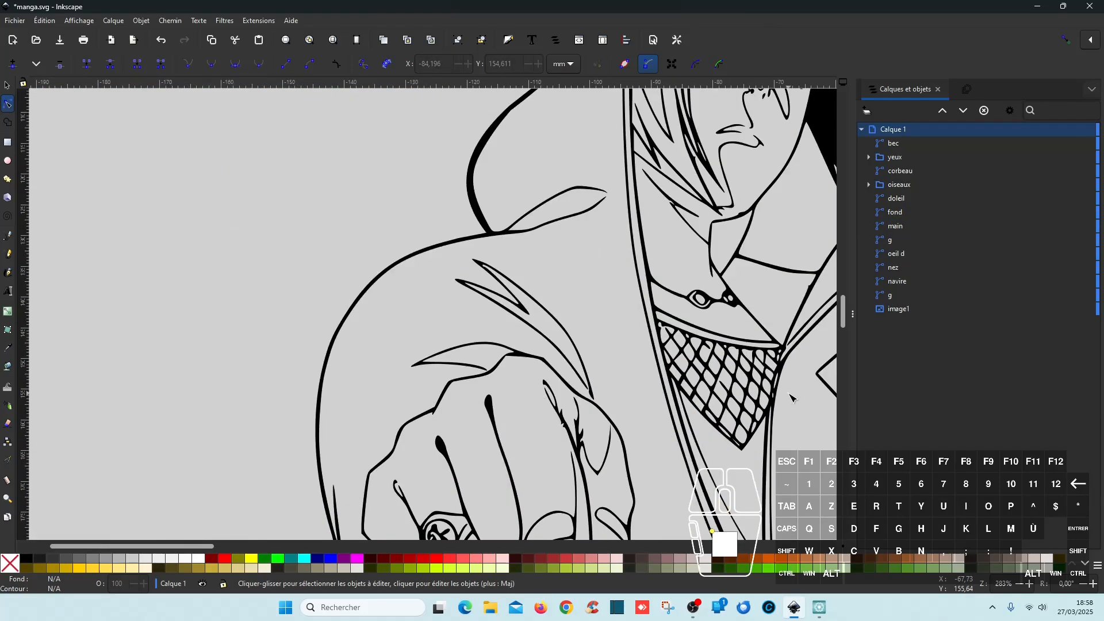
{"action": "scroll", "coordinate": [789, 398], "scroll_direction": "down", "scroll_amount": 3}
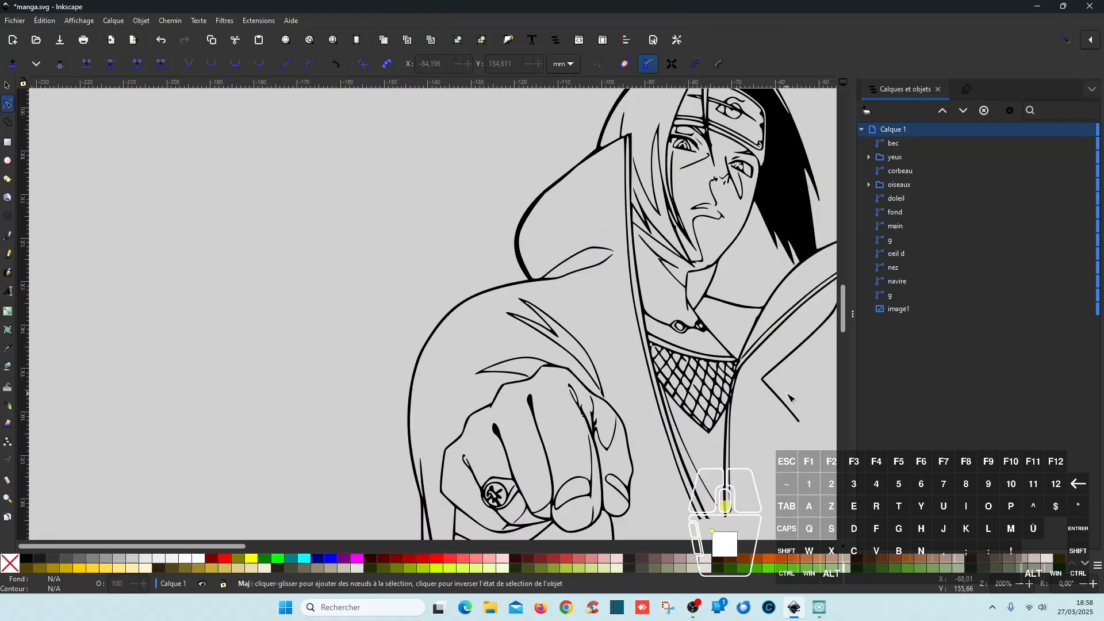
{"action": "key", "text": "ctrl+s"}
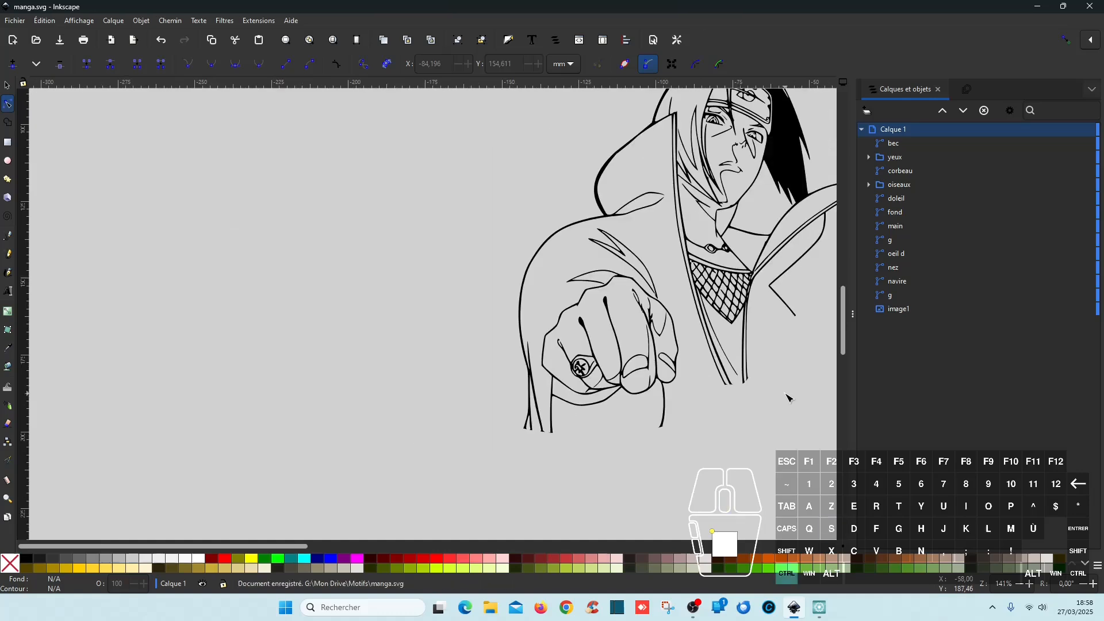
- Correct the name of the red sun path from doleil to soleil
{"action": "scroll", "coordinate": [789, 394], "scroll_direction": "down", "scroll_amount": 3}
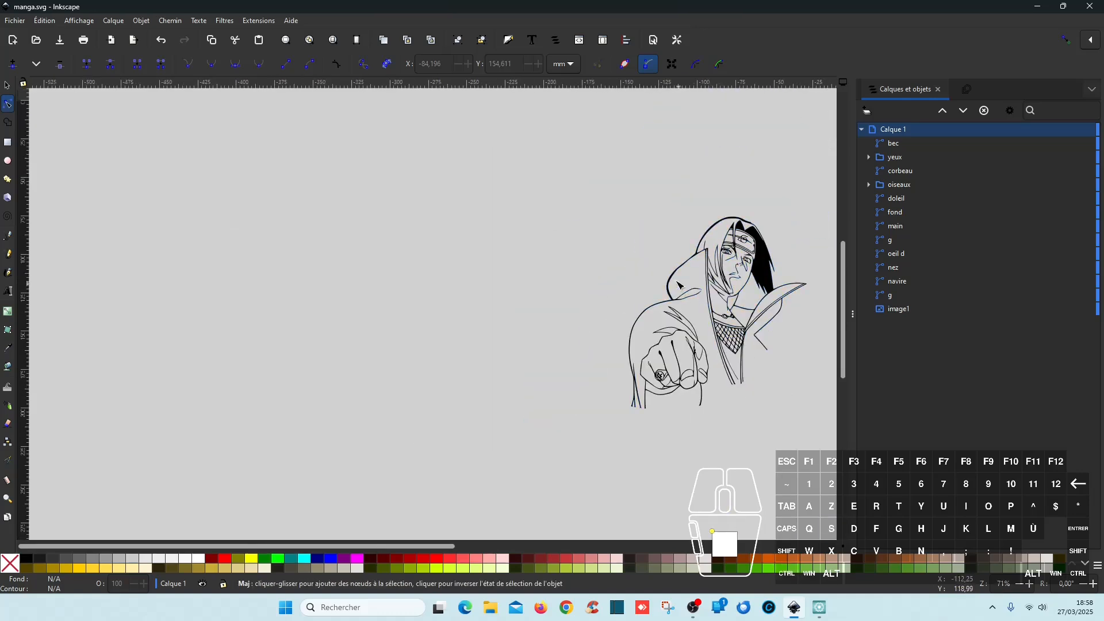
{"action": "left_click", "coordinate": [8, 85]}
{"action": "scroll", "coordinate": [403, 270], "scroll_direction": "down", "scroll_amount": 3}
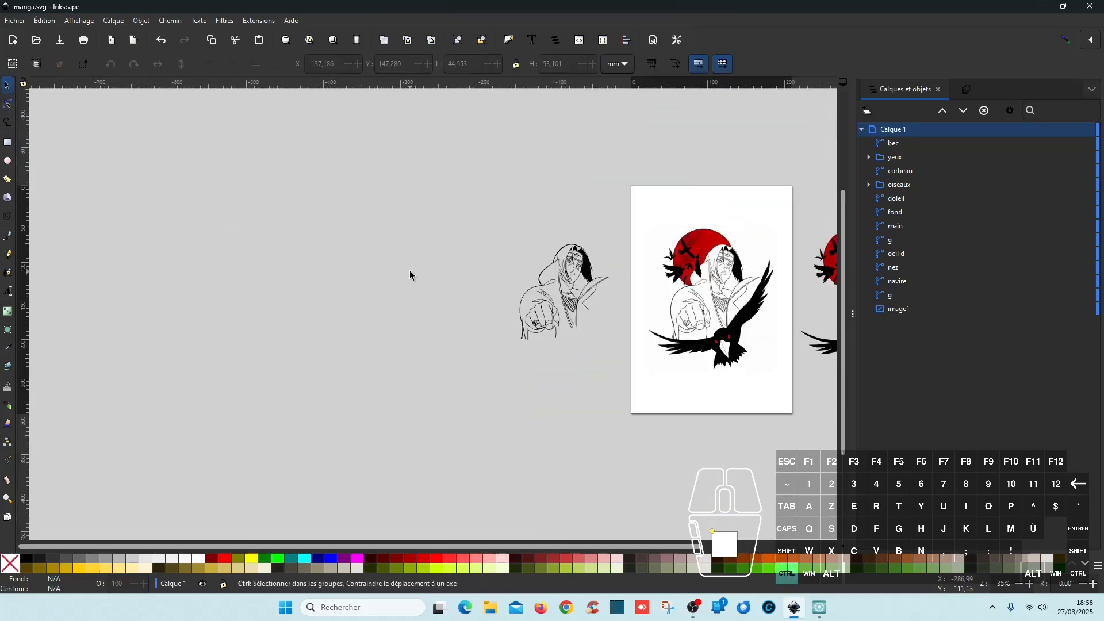
{"action": "left_click_drag", "start_coordinate": [441, 290], "coordinate": [155, 270]}
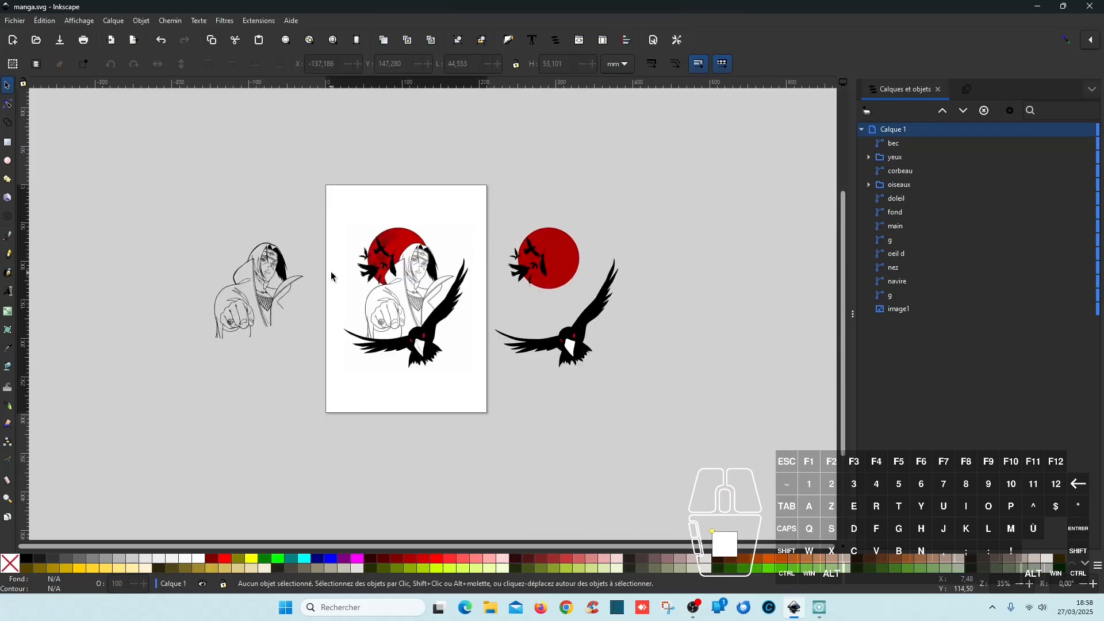
{"action": "left_click", "coordinate": [266, 307]}
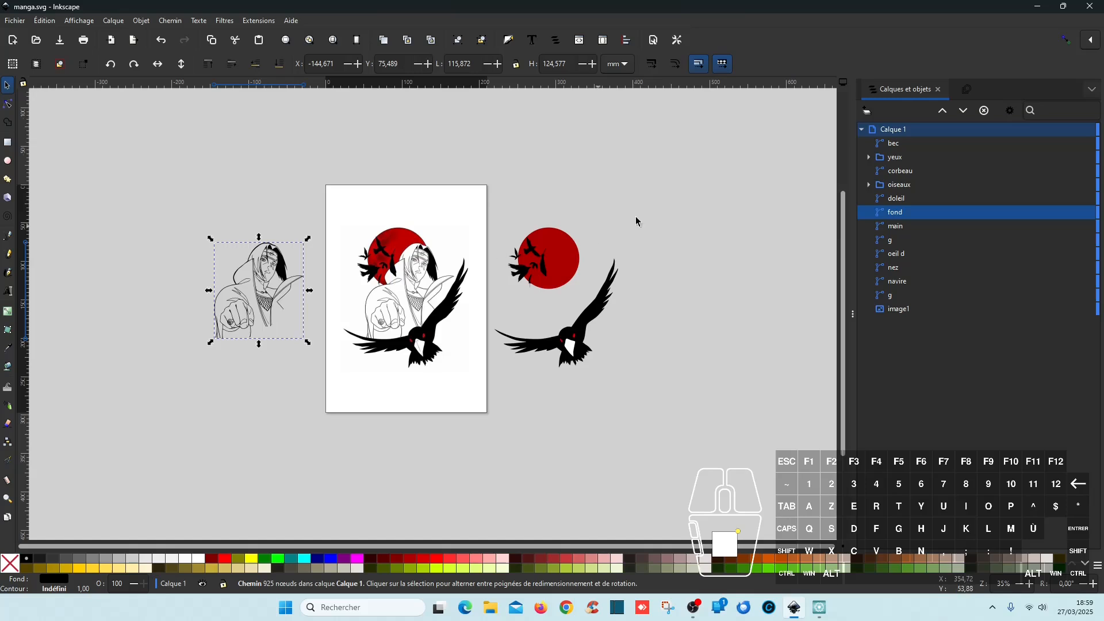
{"action": "left_click", "coordinate": [905, 200]}
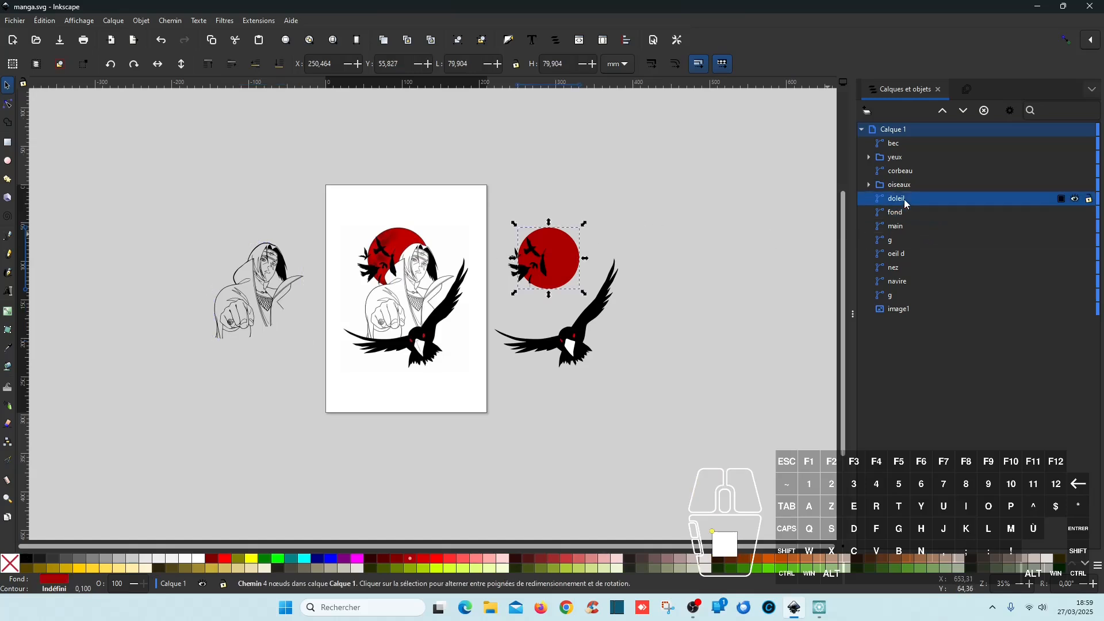
{"action": "double_click", "coordinate": [895, 201]}
{"action": "left_click", "coordinate": [893, 199]}
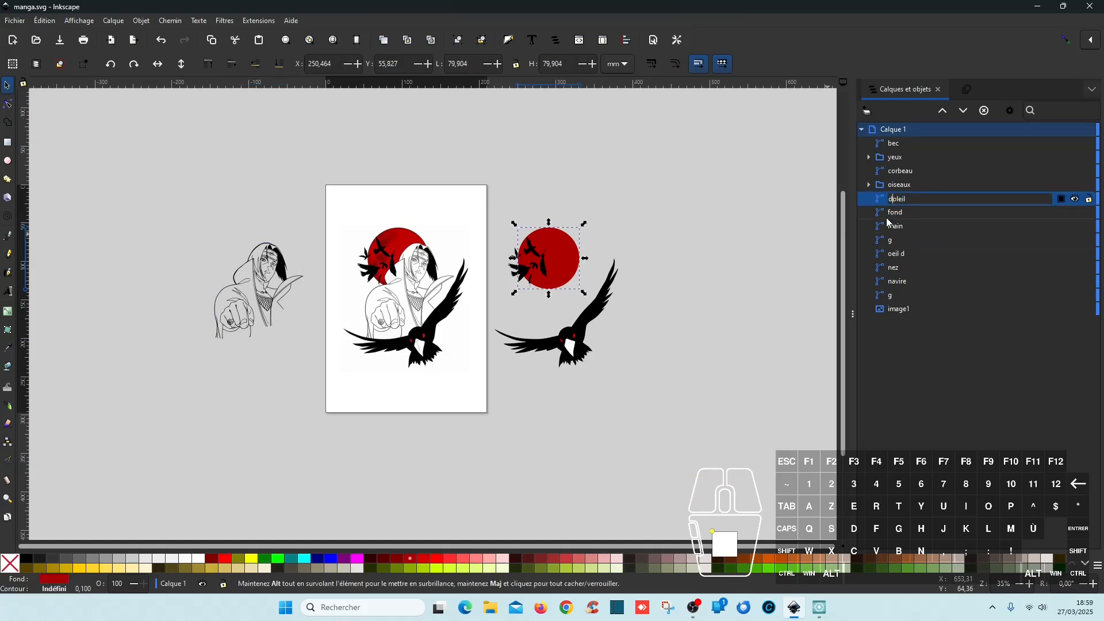
{"action": "key", "text": "Return"}
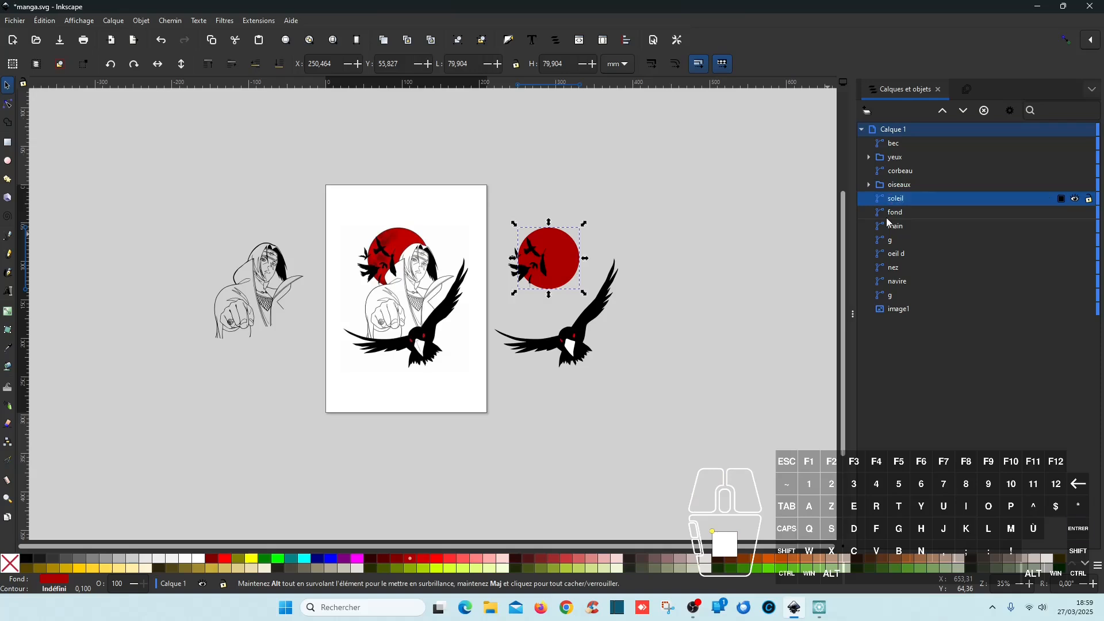
- Group the six paths from main down to the last g and name the group personnage
{"action": "left_click", "coordinate": [899, 227]}
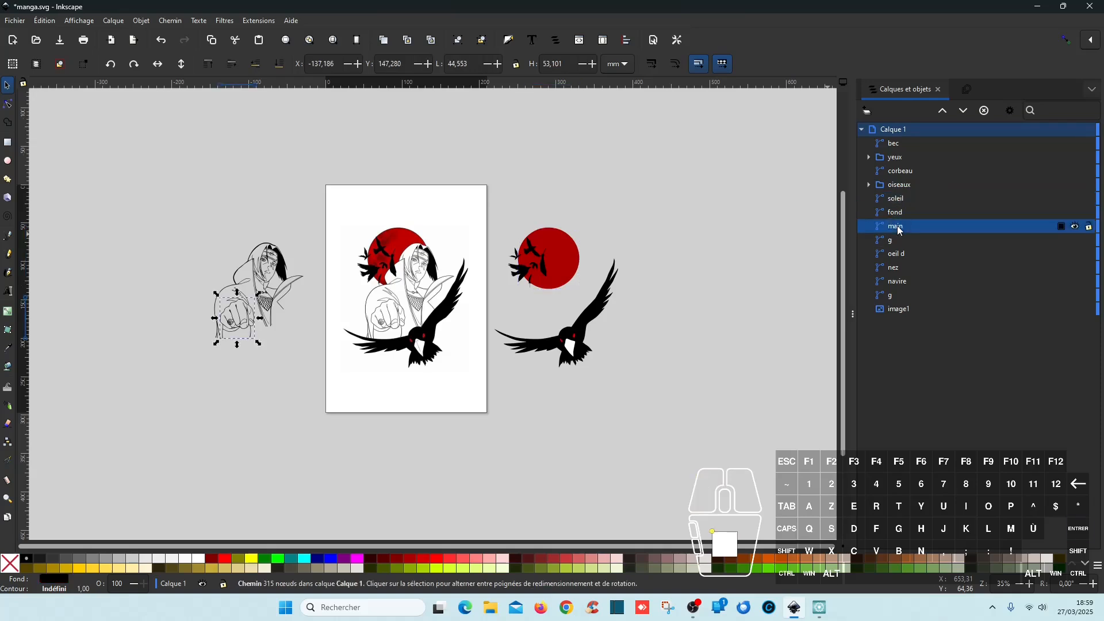
{"action": "left_click", "coordinate": [894, 297], "text": "shift"}
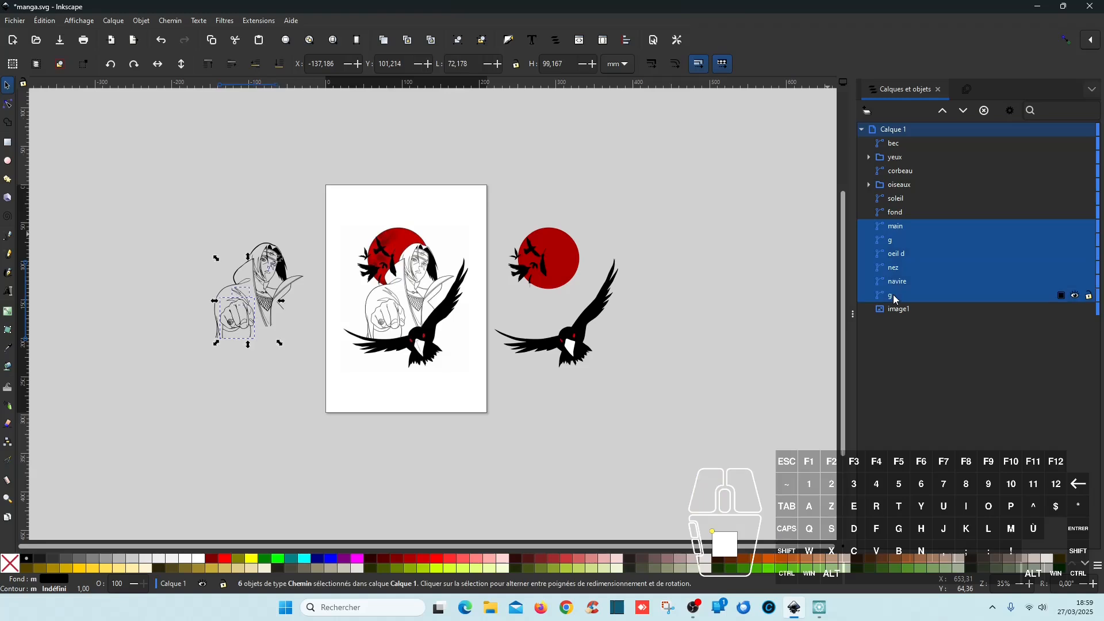
{"action": "key", "text": "ctrl+g"}
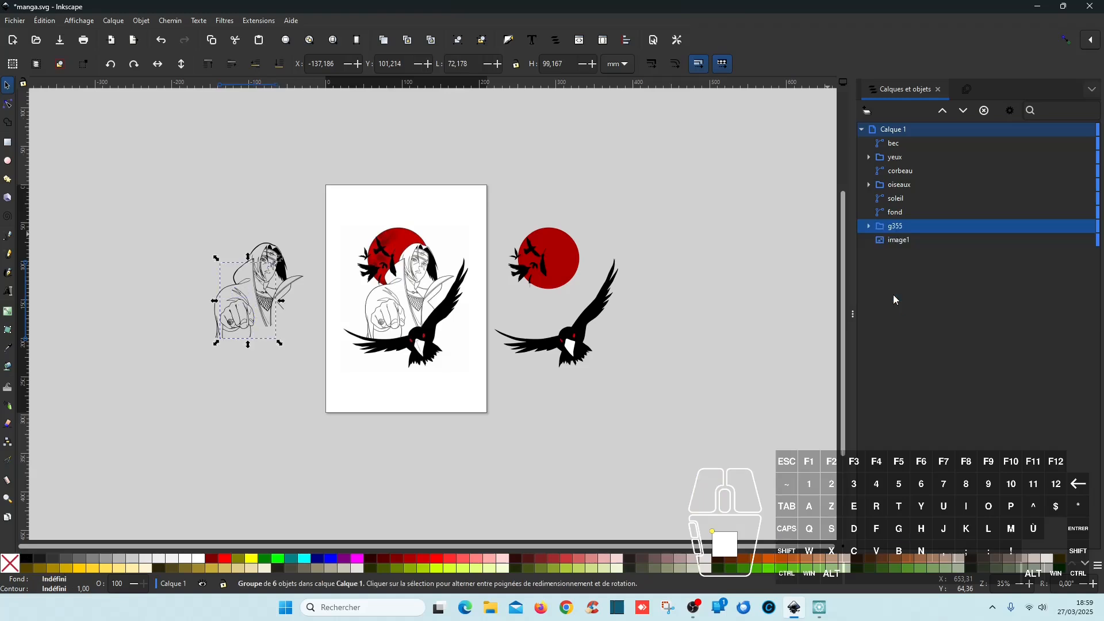
{"action": "double_click", "coordinate": [902, 227]}
{"action": "type", "text": "per"}
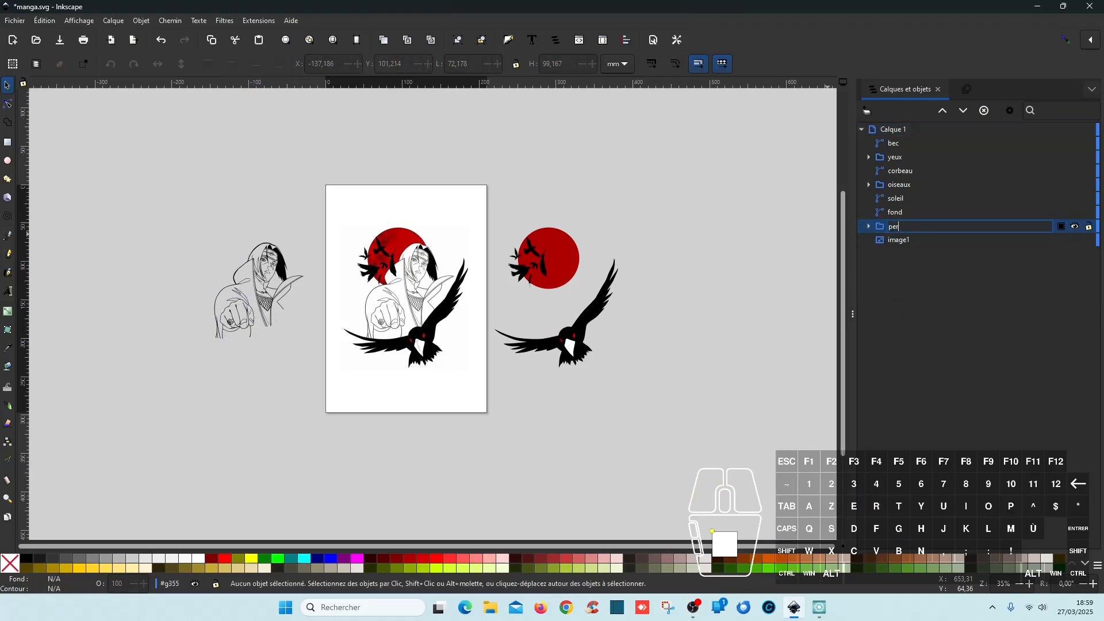
{"action": "type", "text": "sonnage"}
{"action": "key", "text": "Return"}
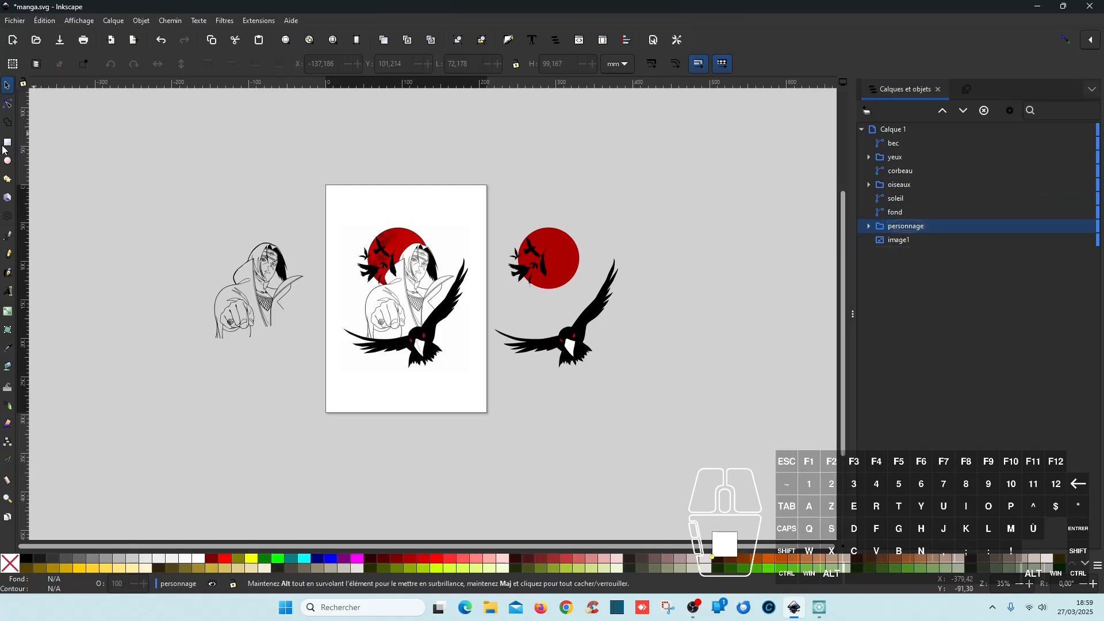
{"action": "left_click", "coordinate": [281, 266]}
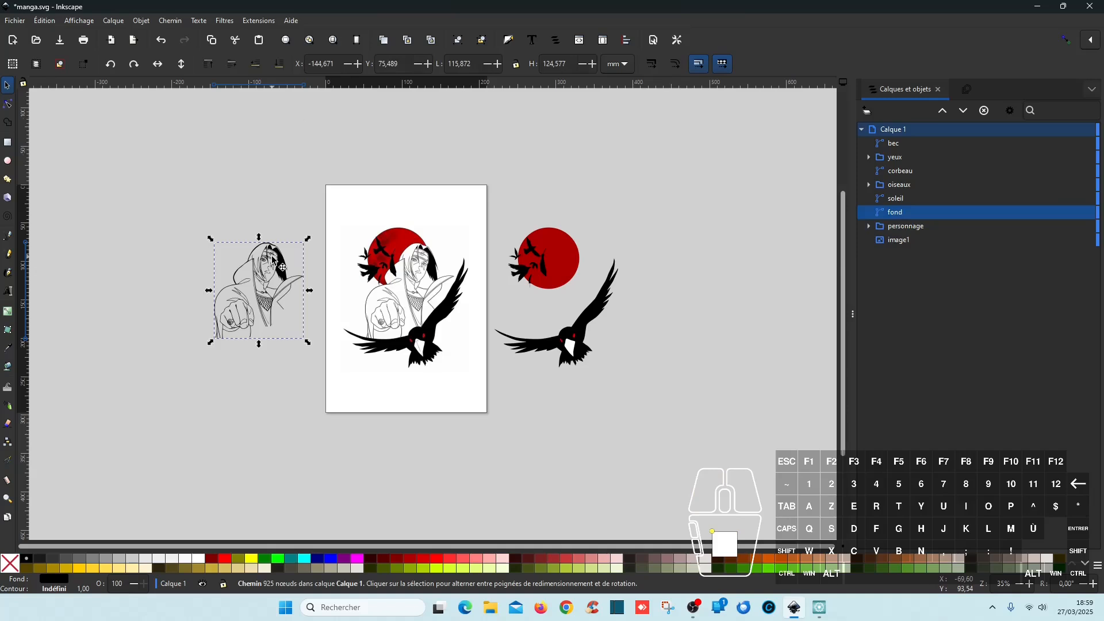
{"action": "key", "text": "ctrl"}
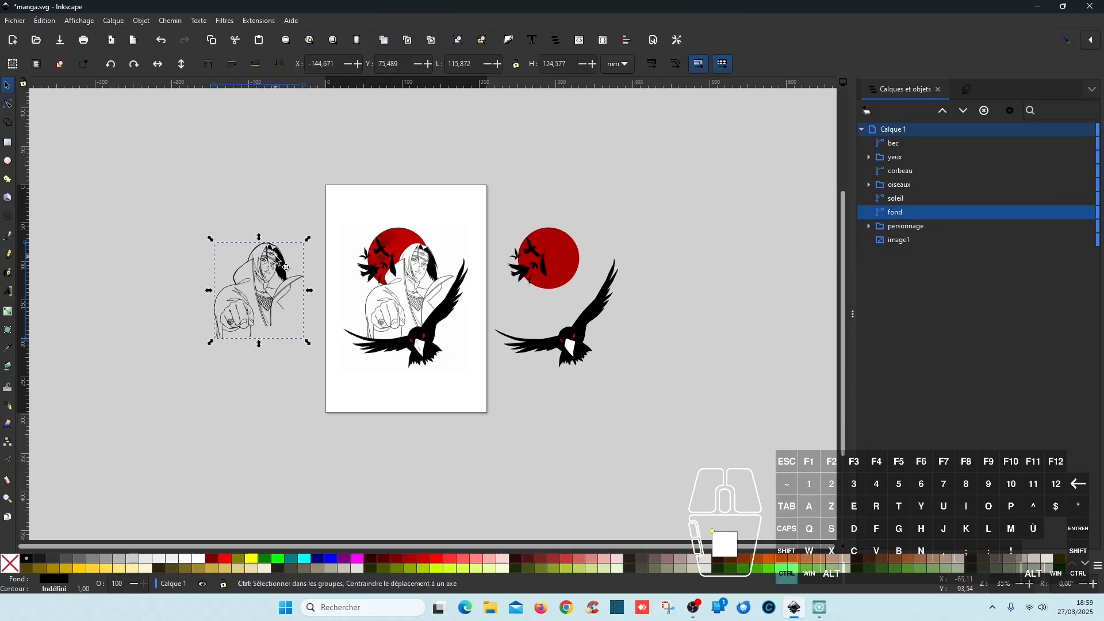
{"action": "left_click_drag", "start_coordinate": [279, 259], "coordinate": [465, 270]}
{"action": "key", "text": "ctrl+z"}
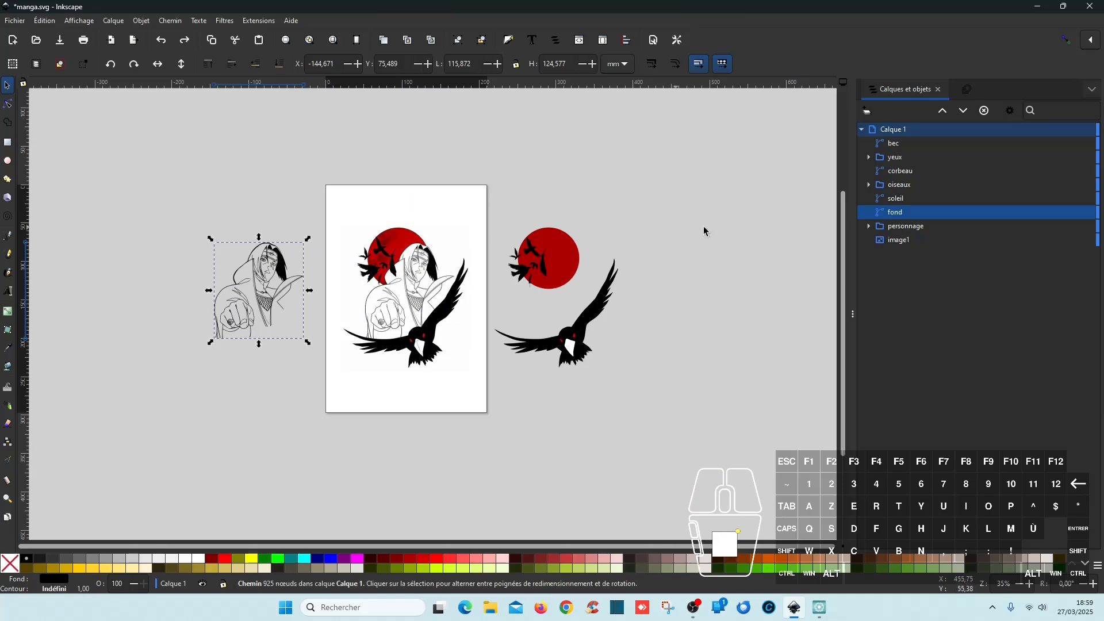
- Move the fond path into the personnage group
{"action": "left_click", "coordinate": [920, 229]}
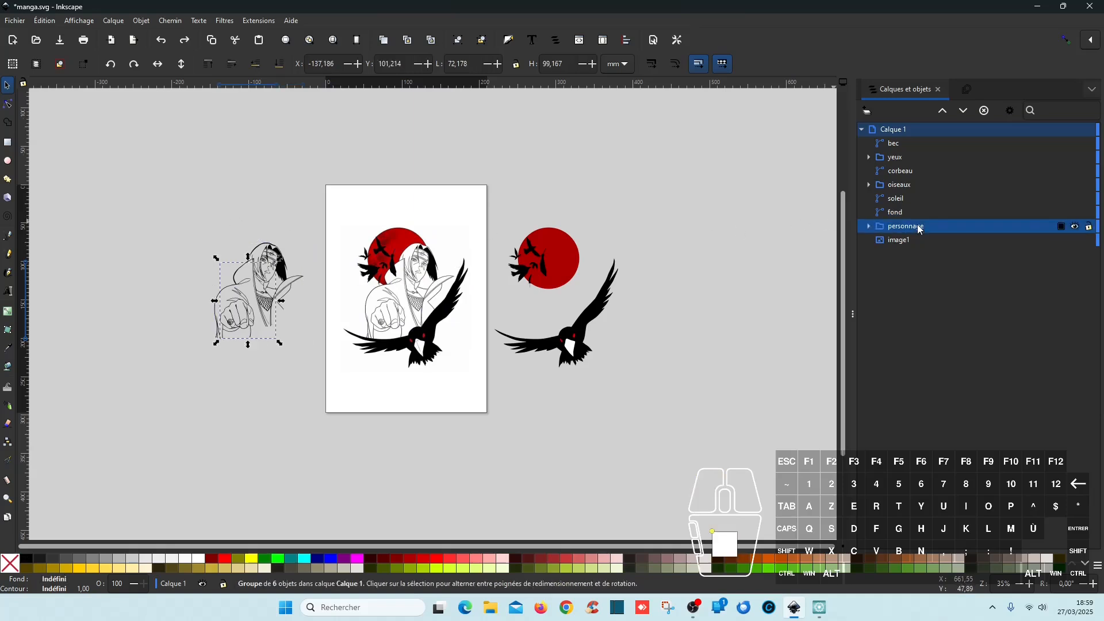
{"action": "left_click_drag", "start_coordinate": [906, 213], "coordinate": [960, 224]}
{"action": "left_click", "coordinate": [868, 213]}
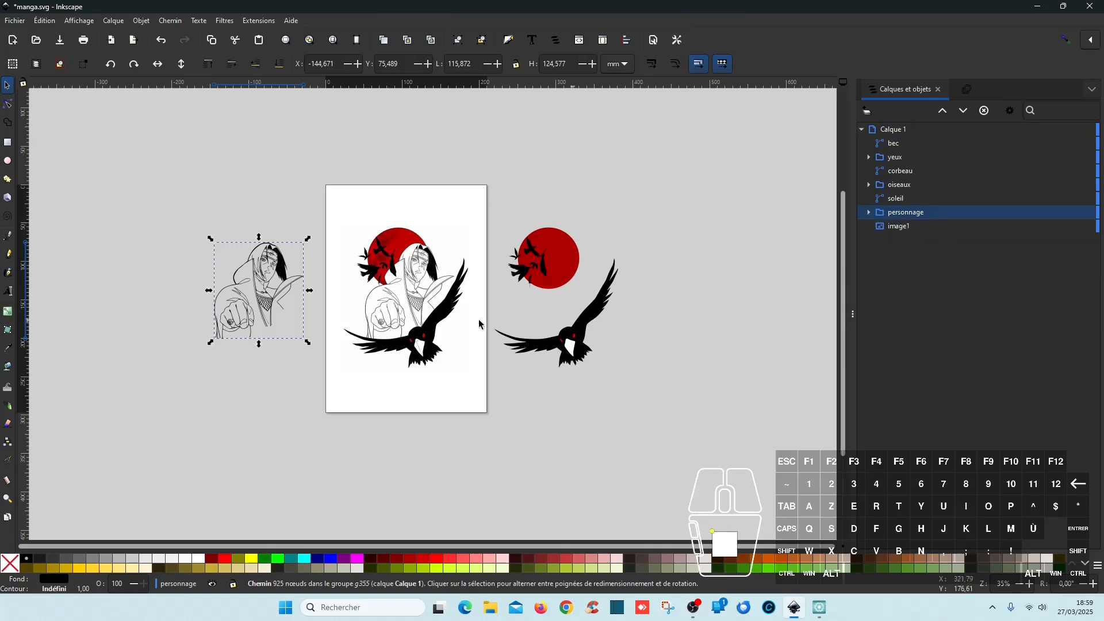
- Move the whole personnage group horizontally onto the sun and crow composition beside the page
{"action": "left_click", "coordinate": [913, 216]}
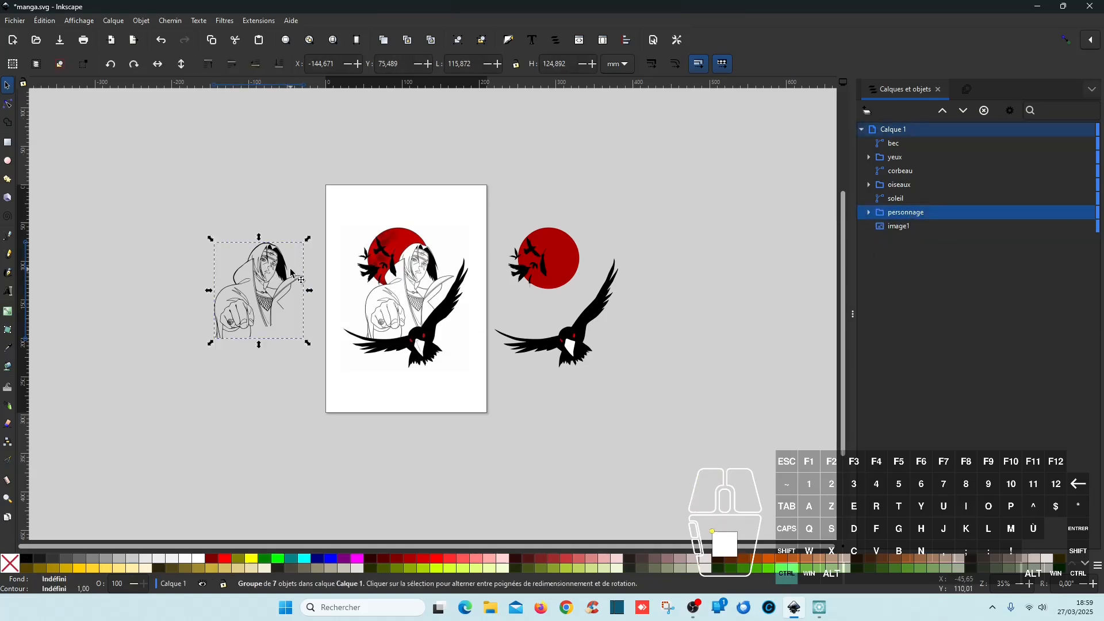
{"action": "left_click_drag", "start_coordinate": [279, 272], "coordinate": [579, 268]}
{"action": "scroll", "coordinate": [577, 271], "scroll_direction": "up", "scroll_amount": 3, "text": "ctrl"}
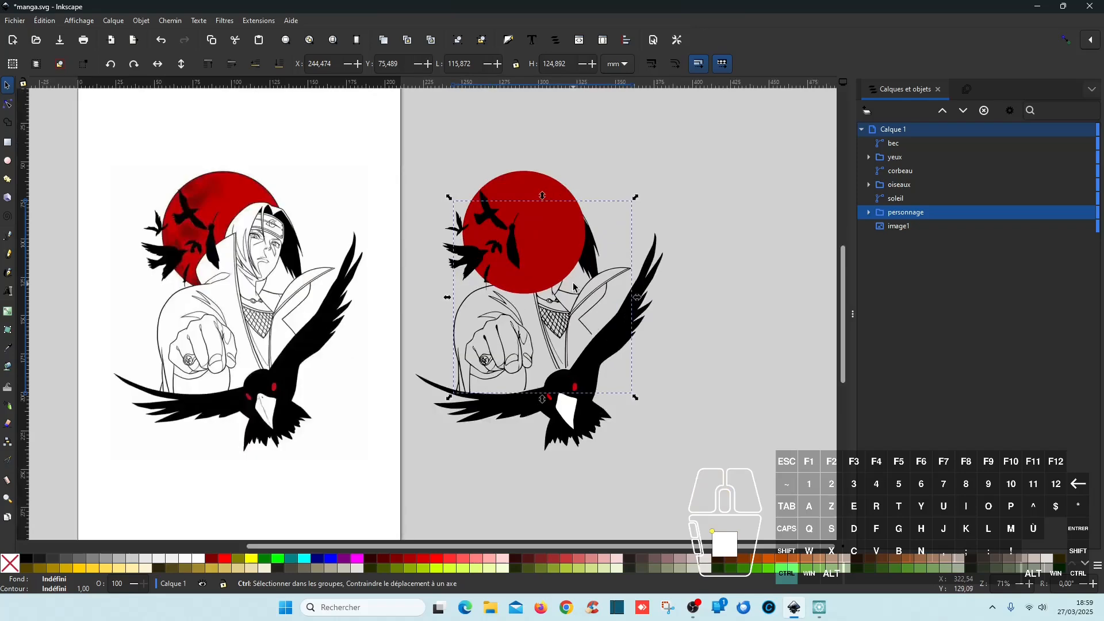
{"action": "scroll", "coordinate": [574, 287], "scroll_direction": "up", "scroll_amount": 1, "text": "ctrl"}
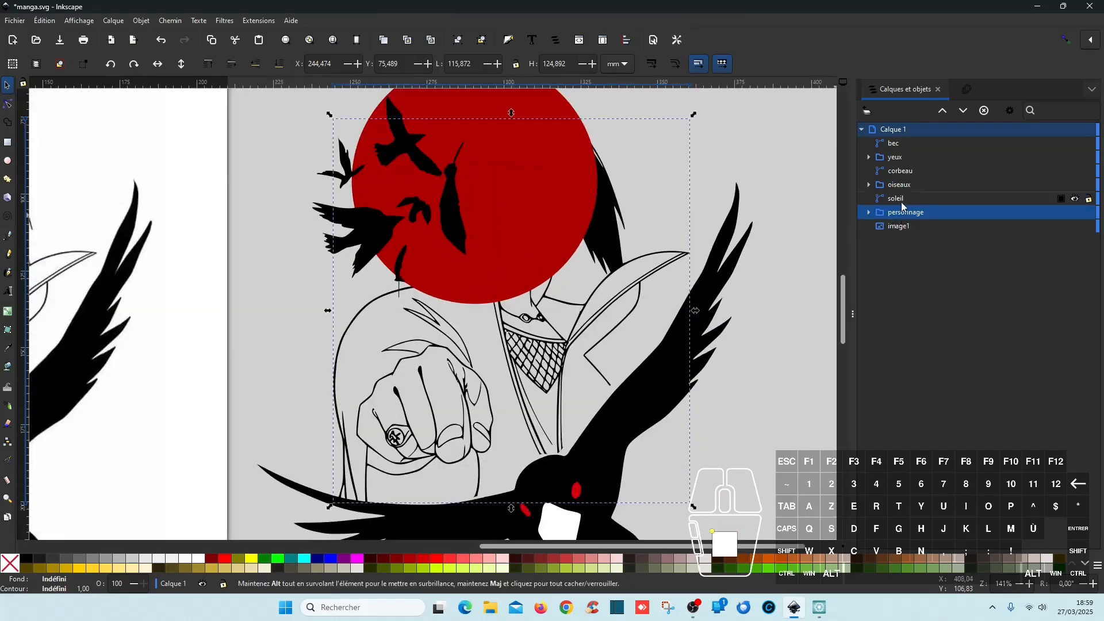
- Lower the soleil path in the stacking order so it lies behind the personnage group
{"action": "left_click", "coordinate": [944, 197]}
{"action": "left_click", "coordinate": [963, 111]}
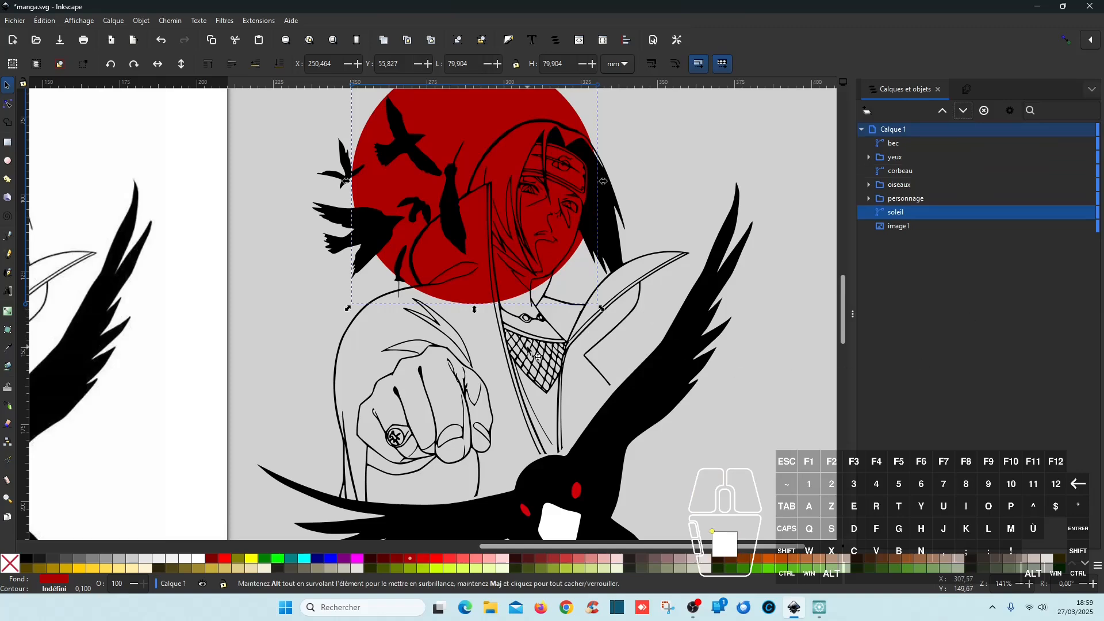
{"action": "scroll", "coordinate": [465, 338], "scroll_direction": "down", "scroll_amount": 1, "text": "ctrl"}
{"action": "scroll", "coordinate": [465, 340], "scroll_direction": "up", "scroll_amount": 1, "text": "ctrl"}
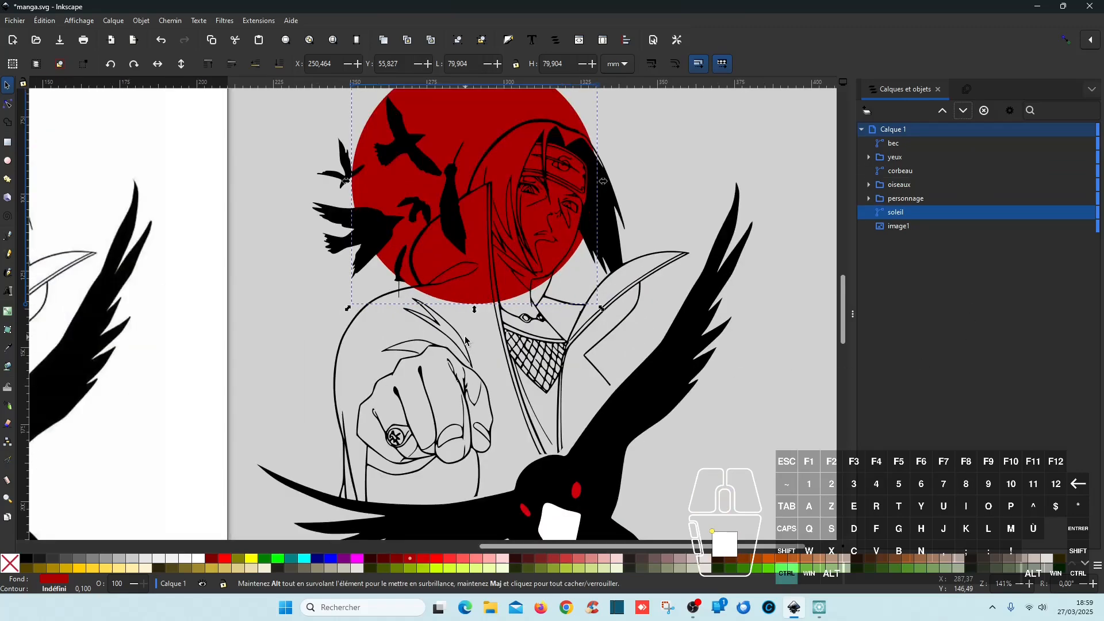
{"action": "scroll", "coordinate": [464, 338], "scroll_direction": "down", "scroll_amount": 2, "text": "ctrl"}
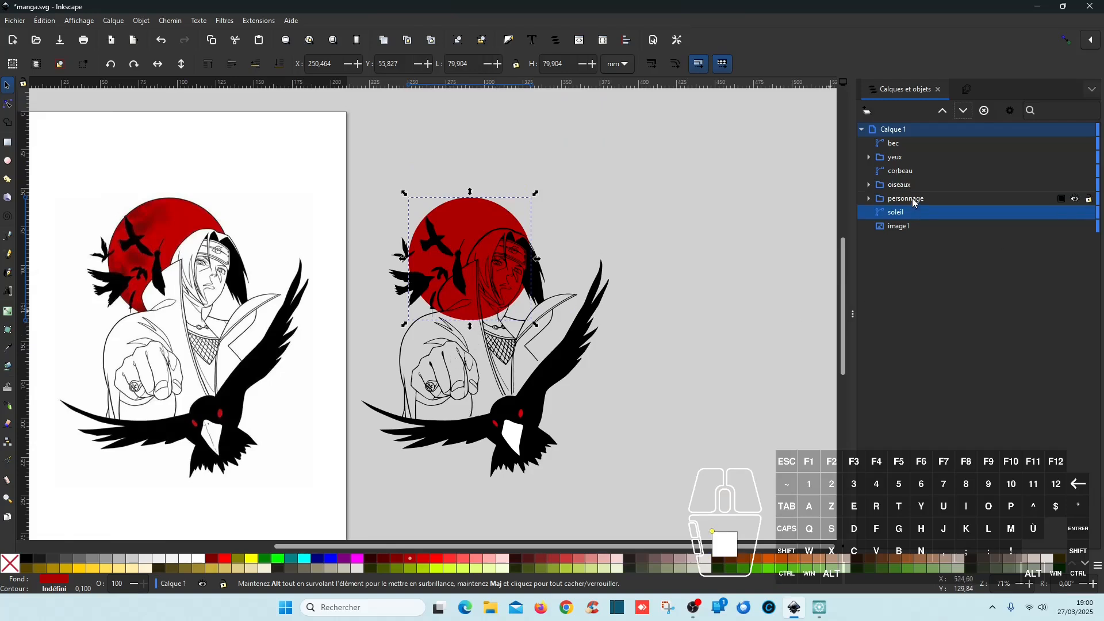
- Shift the personnage group about 3 mm to the right to align it with the crow and sun
{"action": "left_click", "coordinate": [955, 198]}
{"action": "left_click_drag", "start_coordinate": [489, 353], "coordinate": [494, 353]}
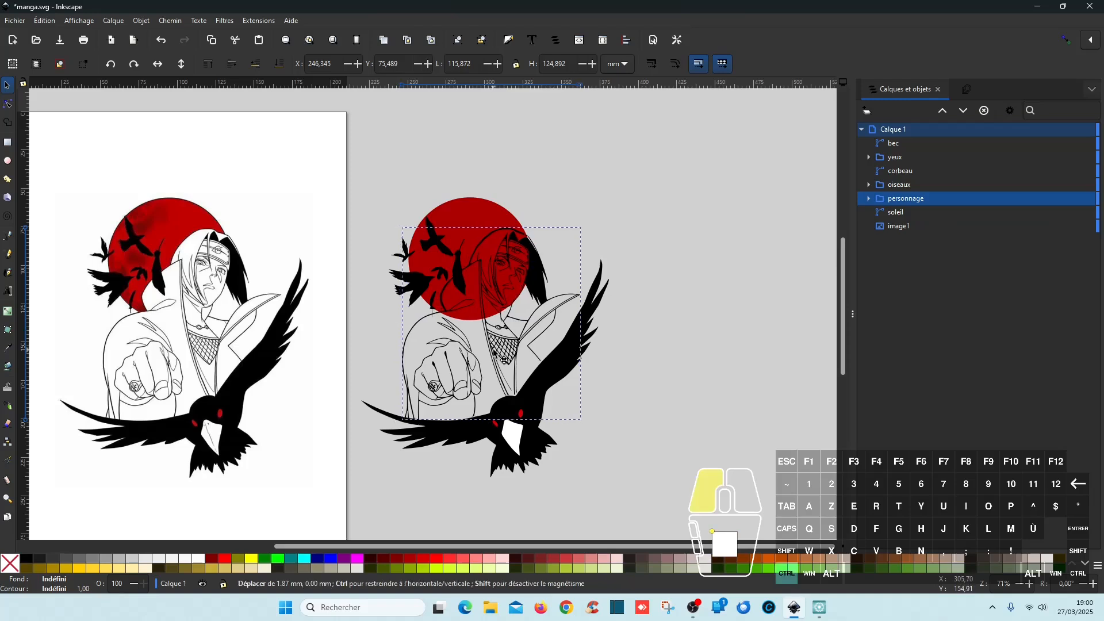
{"action": "left_click_drag", "start_coordinate": [494, 354], "coordinate": [495, 354]}
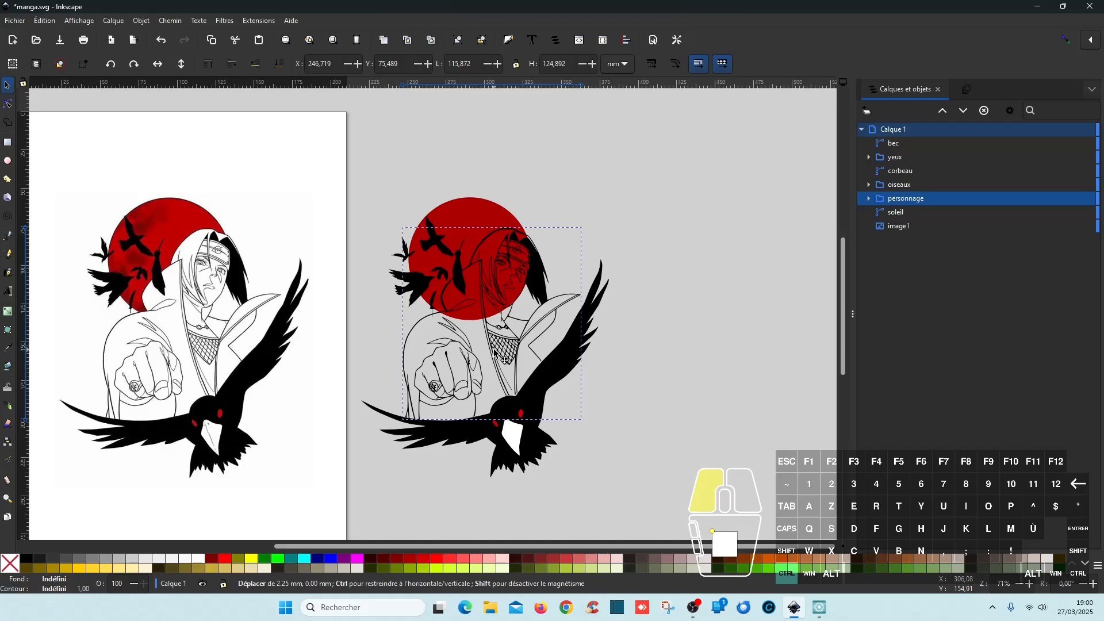
{"action": "left_click_drag", "start_coordinate": [495, 353], "coordinate": [496, 353]}
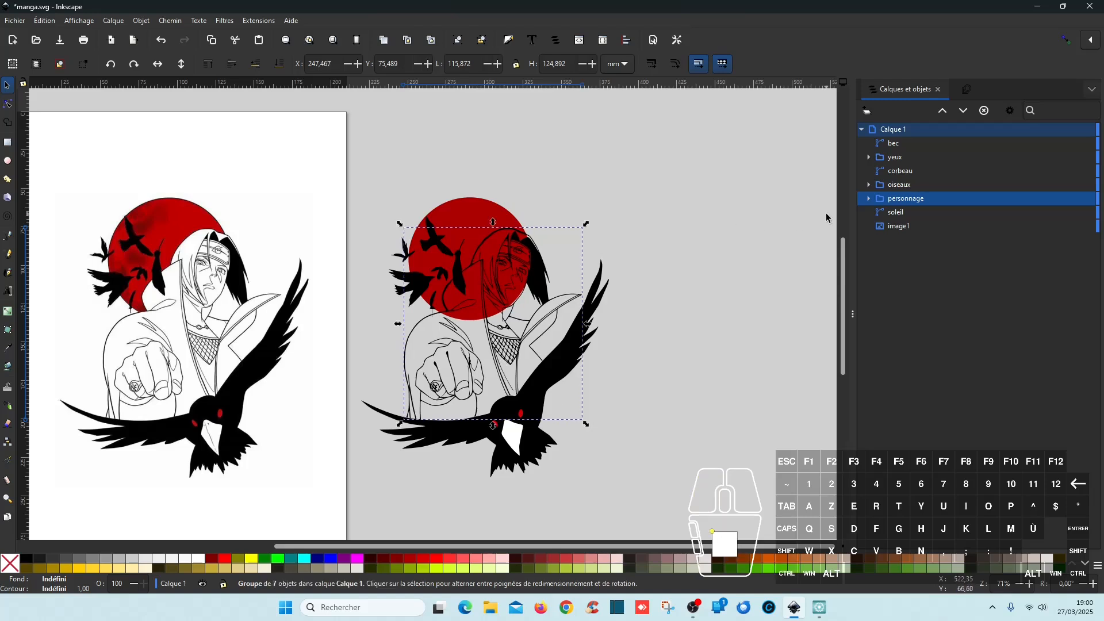
- Save the drawing and expand the personnage group to list its paths
{"action": "key", "text": "ctrl+s"}
{"action": "left_click", "coordinate": [869, 199]}
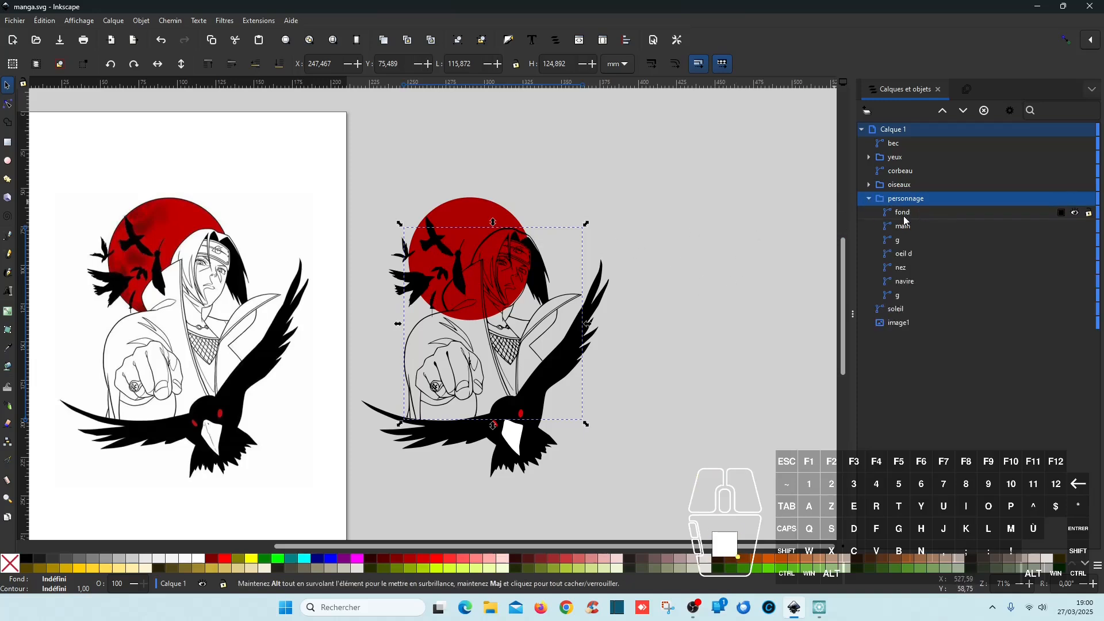
- Duplicate the fond path and move the copy out of the personnage group to the top of Calque 1
{"action": "left_click", "coordinate": [909, 215]}
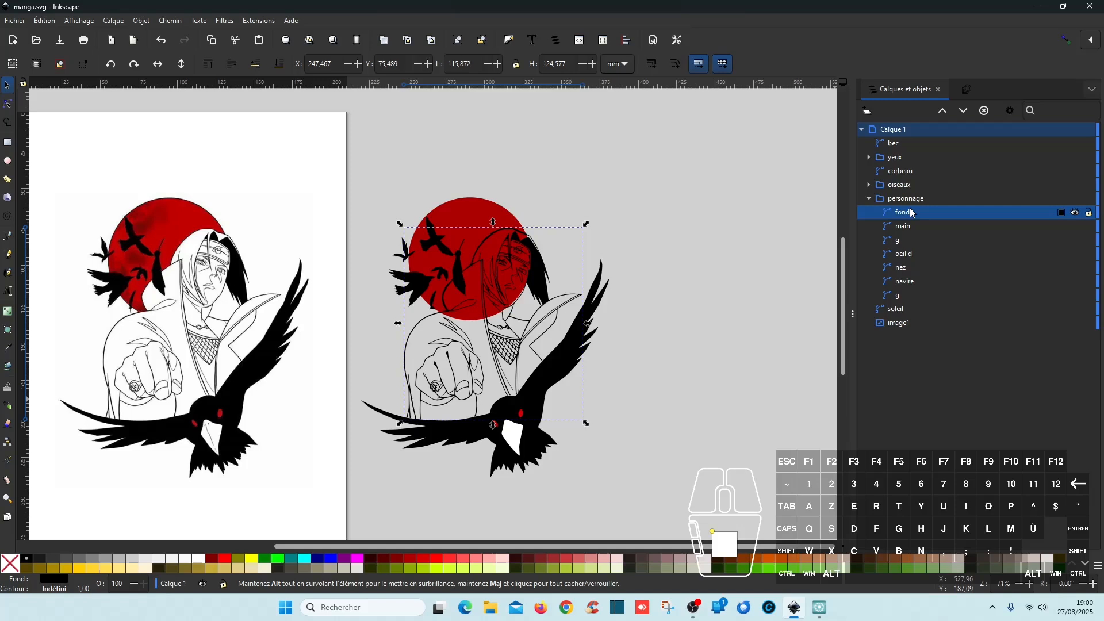
{"action": "key", "text": "ctrl"}
{"action": "key", "text": "ctrl+d"}
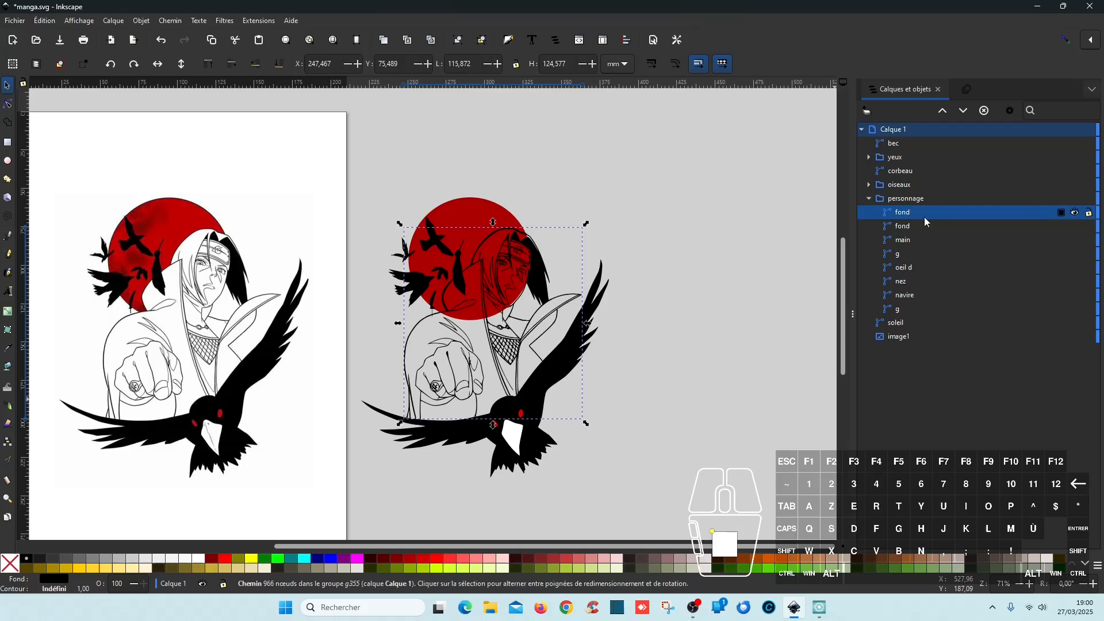
{"action": "left_click_drag", "start_coordinate": [908, 218], "coordinate": [969, 142]}
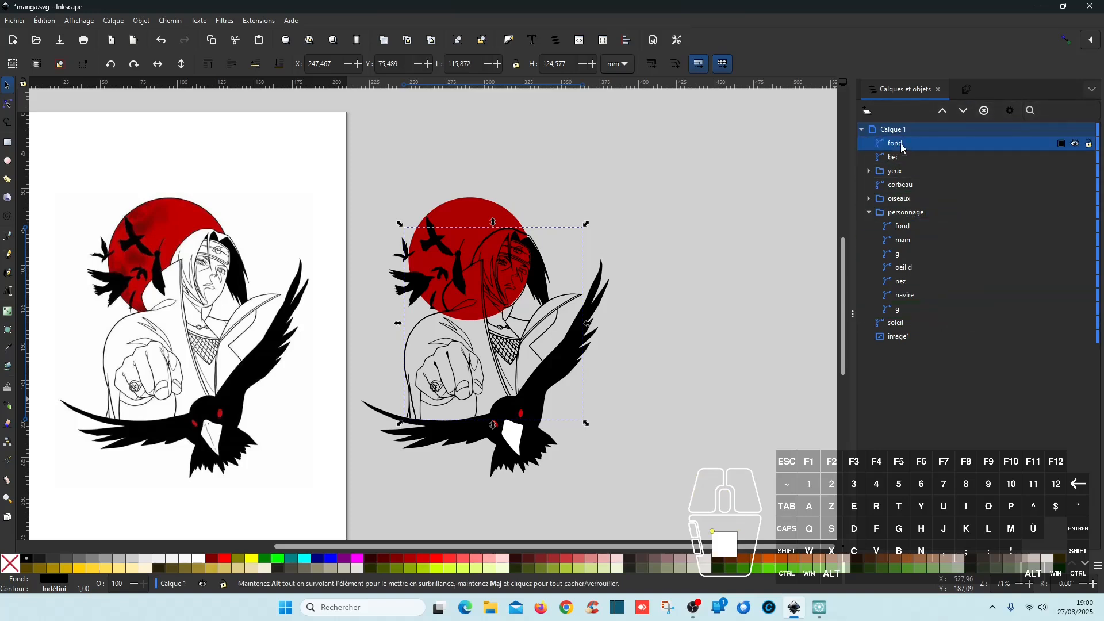
- Subtract the fond copy from the soleil path with the Difference operation
{"action": "left_click", "coordinate": [906, 324], "text": "ctrl"}
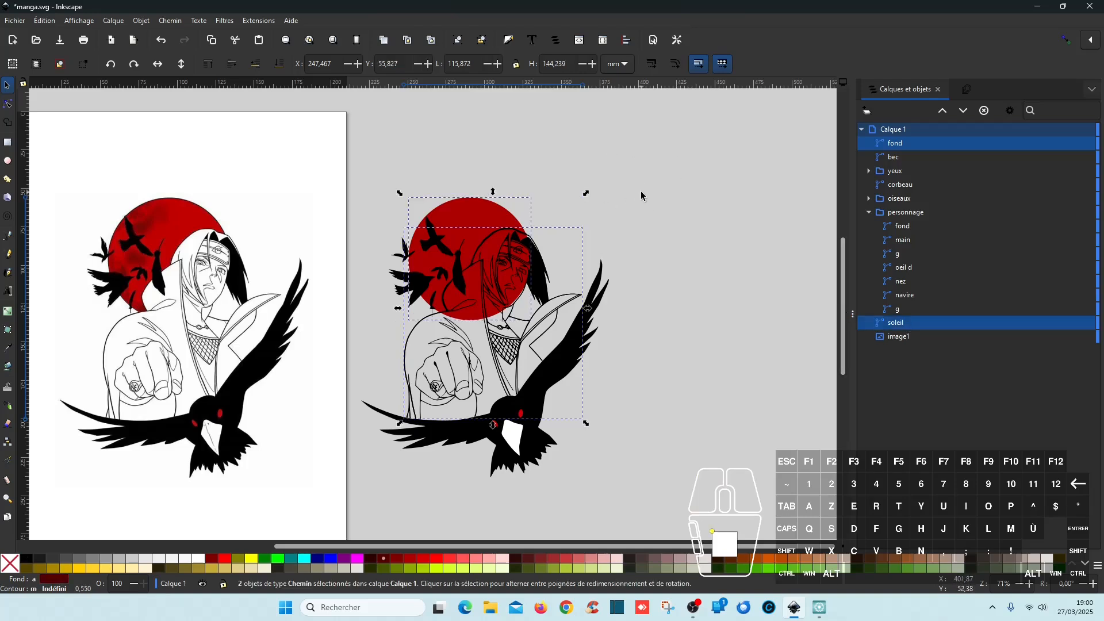
{"action": "left_click", "coordinate": [171, 21]}
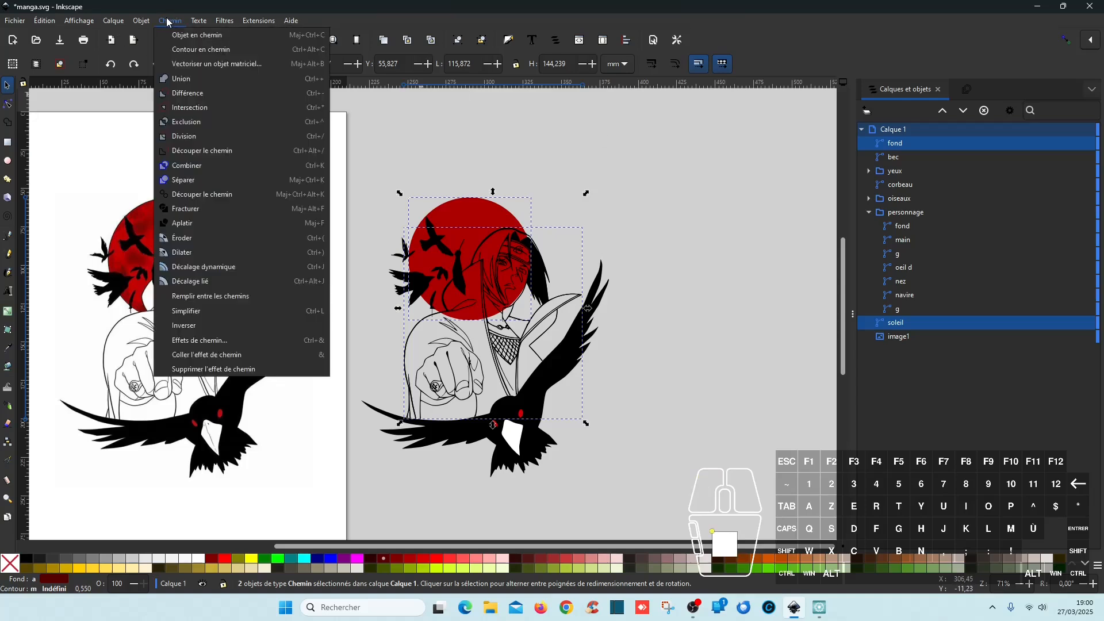
{"action": "left_click", "coordinate": [188, 93]}
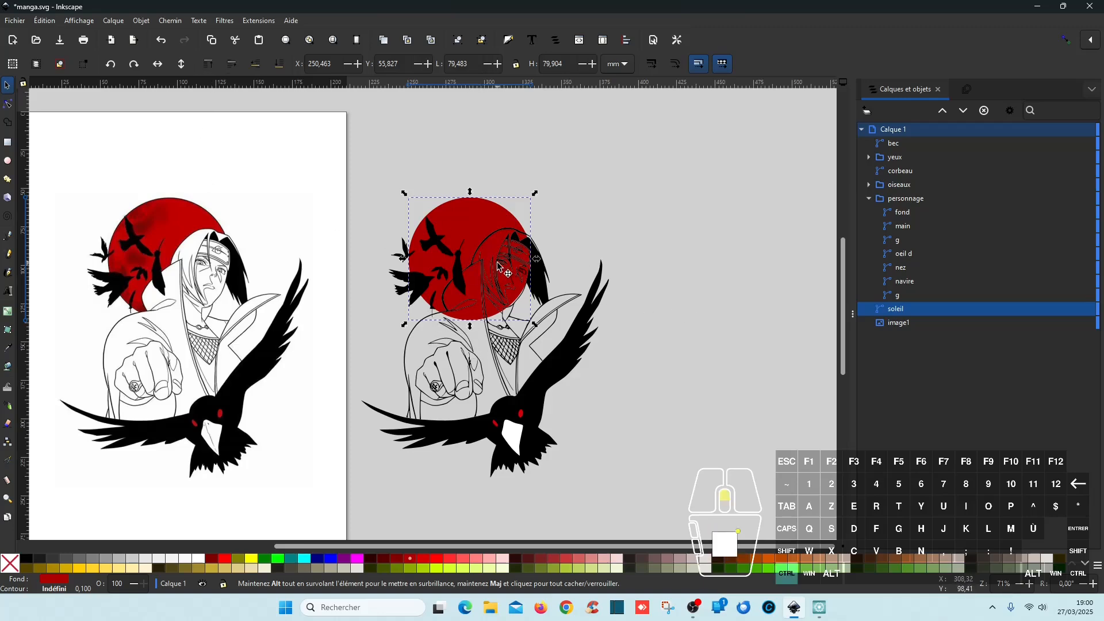
- Split the cut soleil path into separate pieces
{"action": "scroll", "coordinate": [499, 262], "scroll_direction": "up", "scroll_amount": 4}
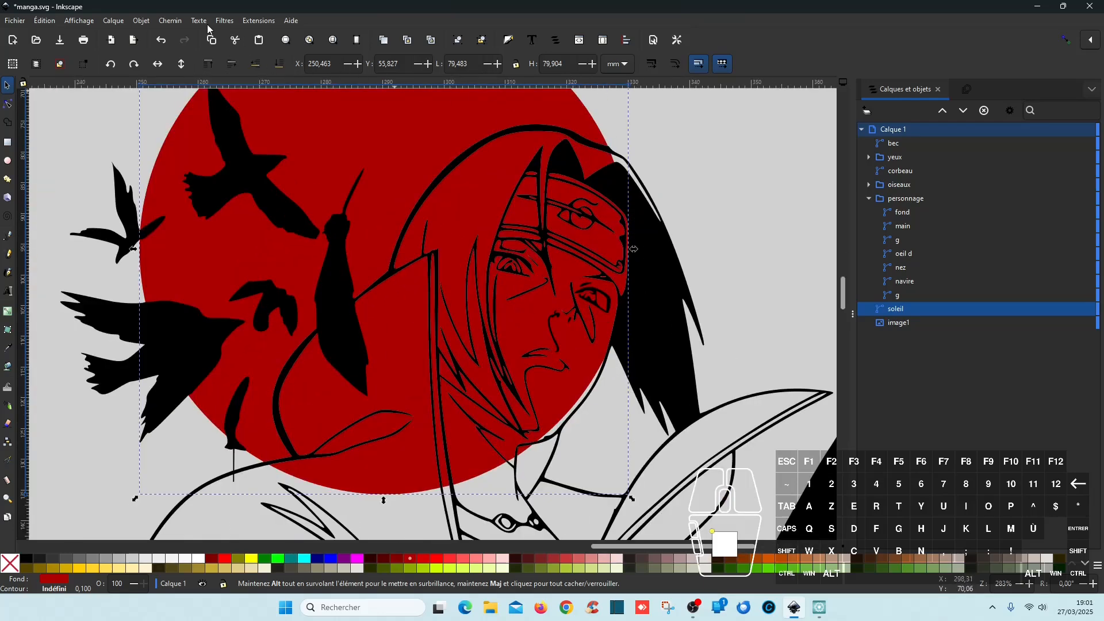
{"action": "left_click", "coordinate": [170, 21]}
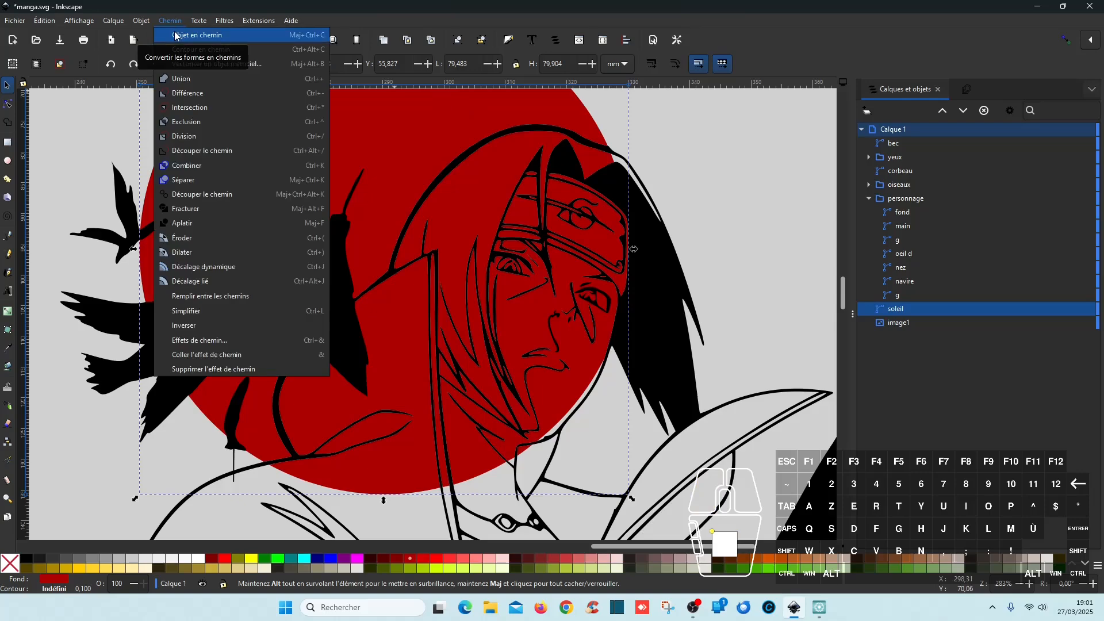
{"action": "left_click", "coordinate": [212, 196]}
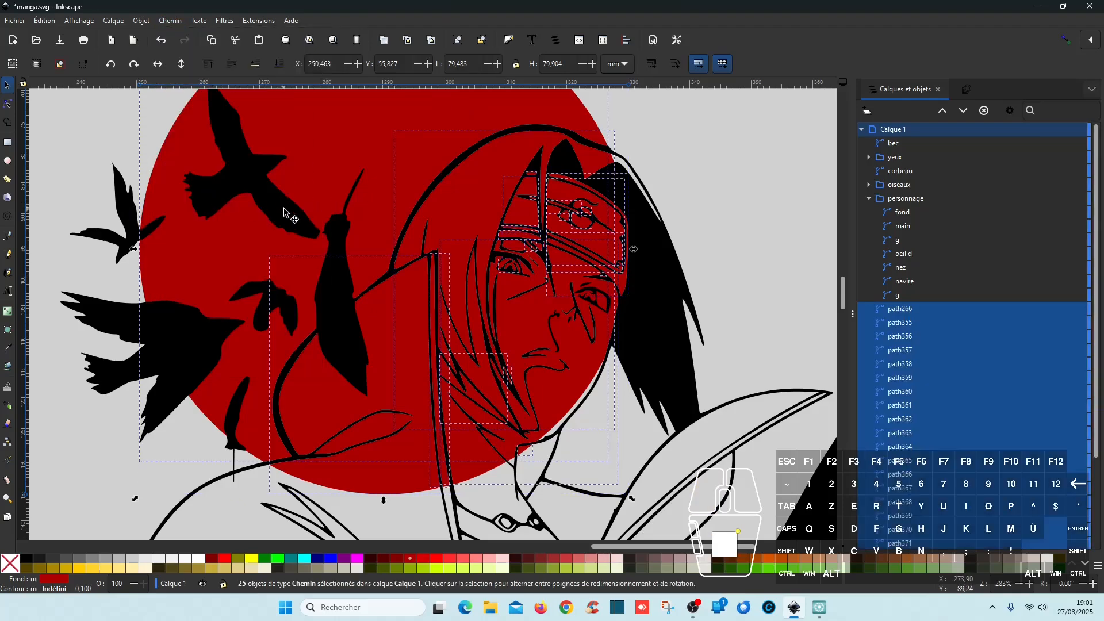
{"action": "scroll", "coordinate": [618, 316], "scroll_direction": "down", "scroll_amount": 2}
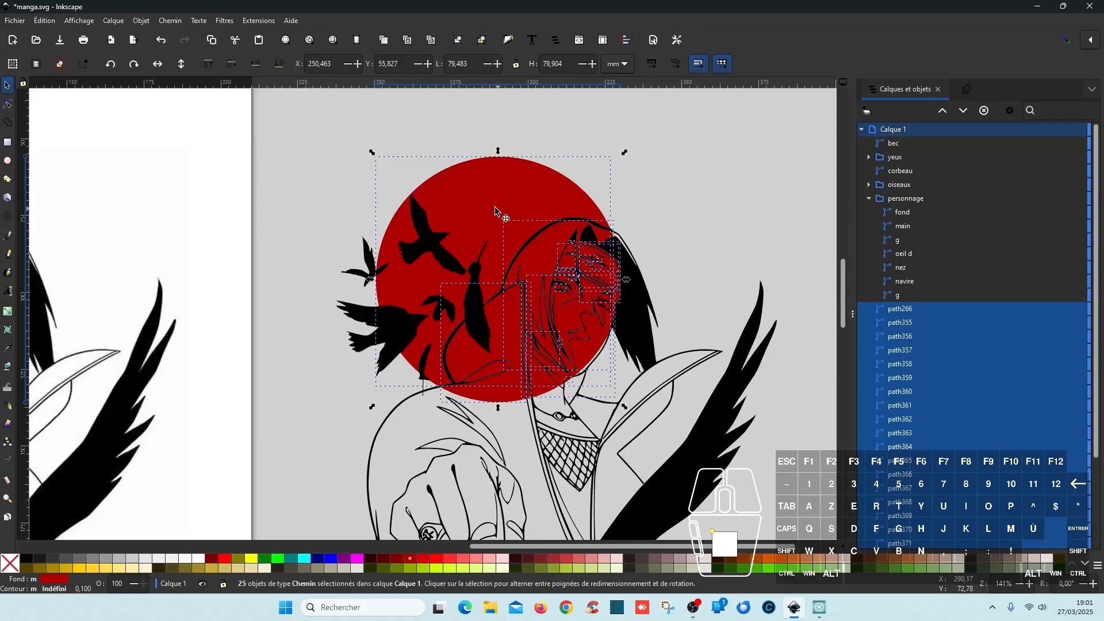
- Select the large red piece outside the character and rename it soleil
{"action": "left_click", "coordinate": [791, 222]}
{"action": "left_click", "coordinate": [482, 209]}
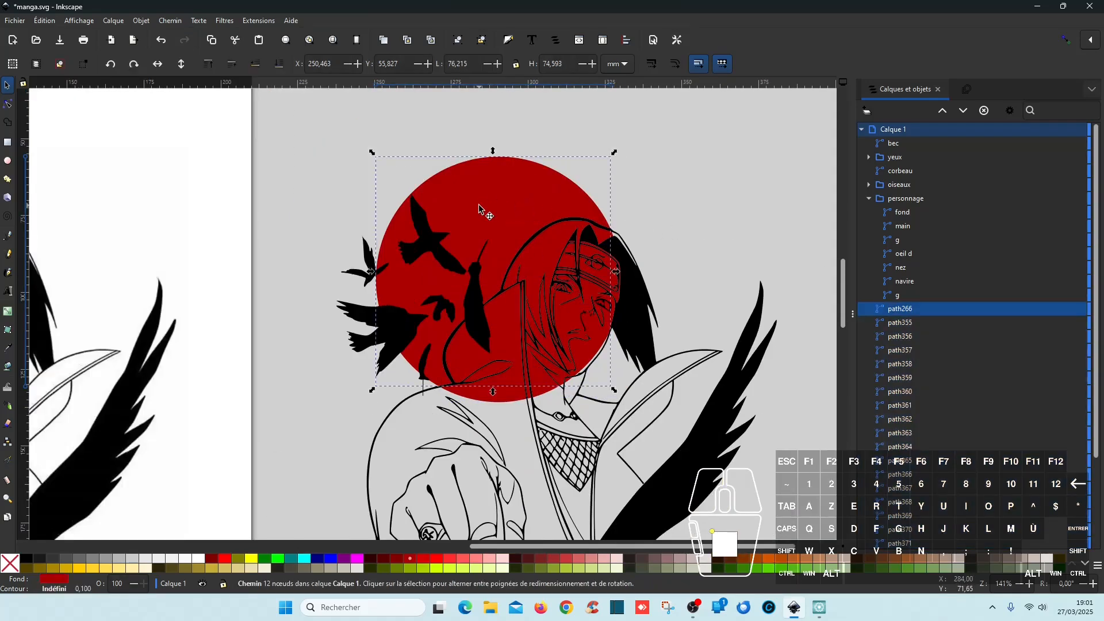
{"action": "double_click", "coordinate": [903, 310]}
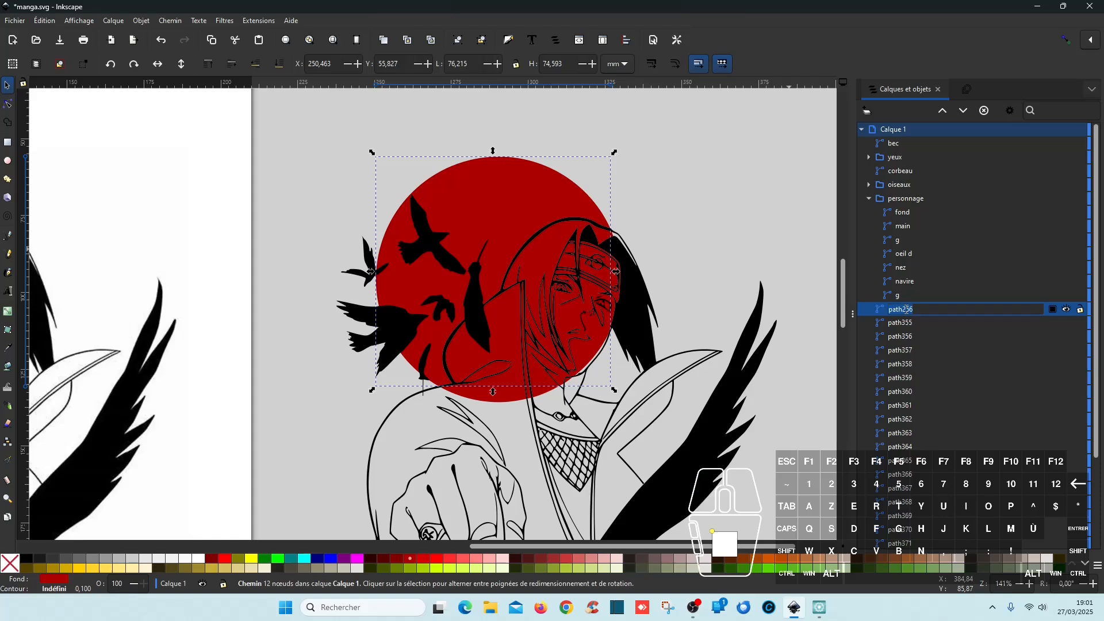
{"action": "type", "text": "soleil"}
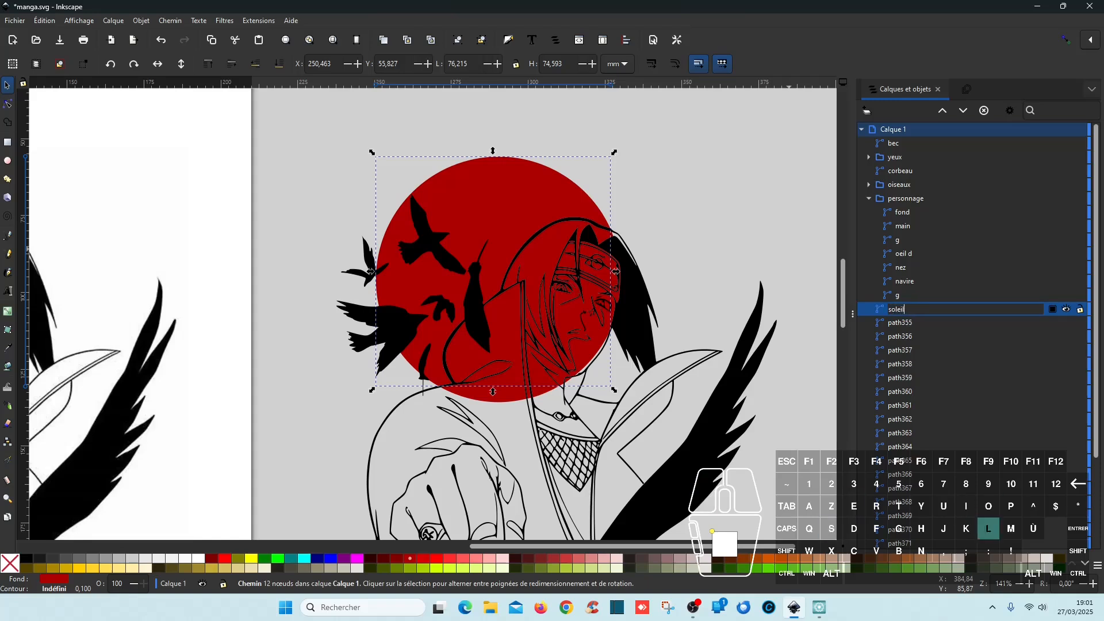
{"action": "key", "text": "Return"}
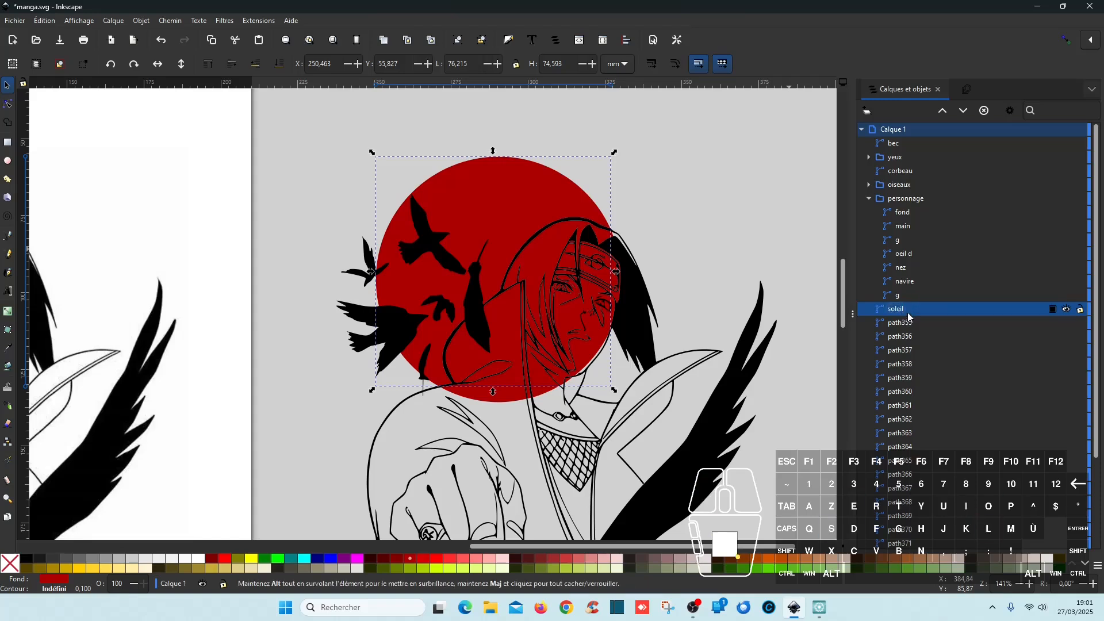
- Delete the leftover sun pieces inside the character, path355 through path378
{"action": "left_click", "coordinate": [907, 324]}
{"action": "scroll", "coordinate": [907, 324], "scroll_direction": "down", "scroll_amount": 4}
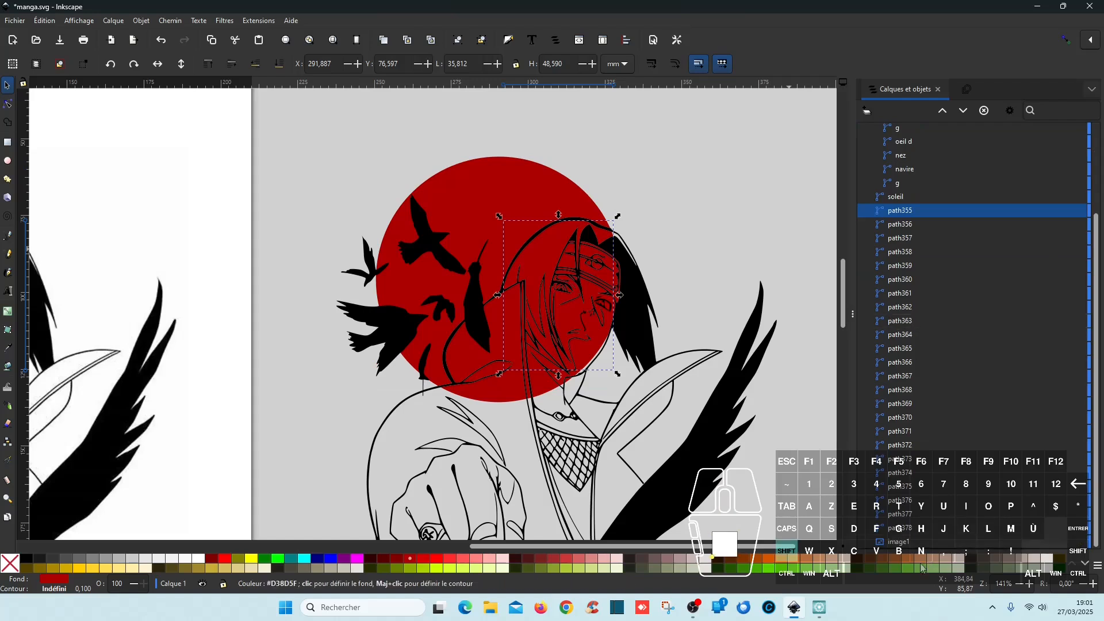
{"action": "left_click", "coordinate": [919, 529], "text": "shift"}
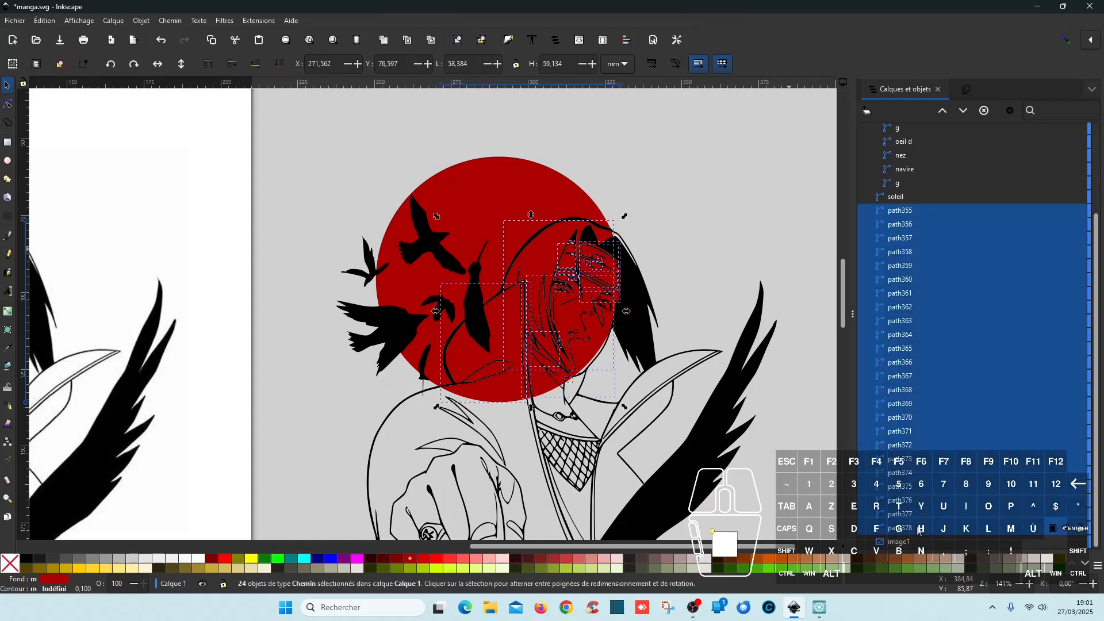
{"action": "key", "text": "Delete"}
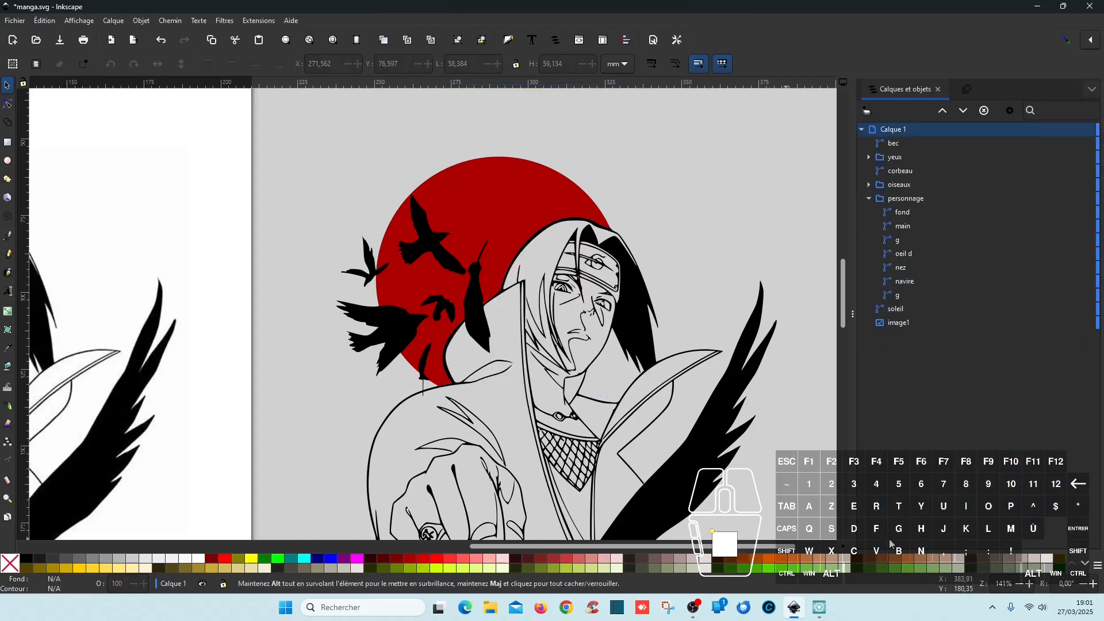
- Collapse the personnage group and save the drawing
{"action": "scroll", "coordinate": [524, 422], "scroll_direction": "down", "scroll_amount": 1, "text": "ctrl"}
{"action": "scroll", "coordinate": [523, 422], "scroll_direction": "down", "scroll_amount": 1, "text": "ctrl"}
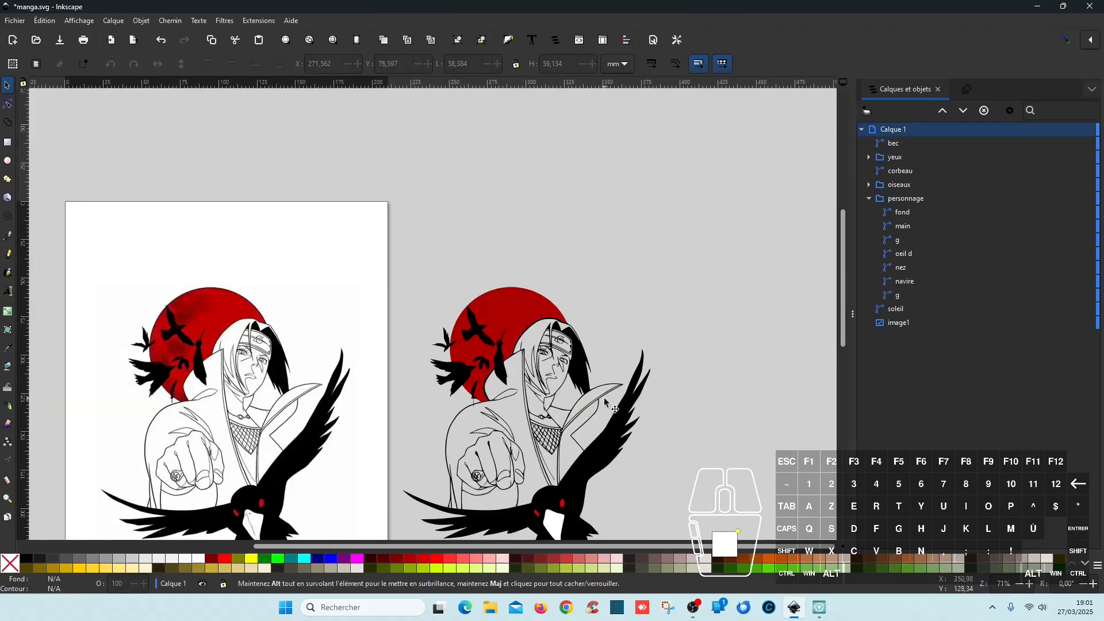
{"action": "scroll", "coordinate": [602, 421], "scroll_direction": "down", "scroll_amount": 4}
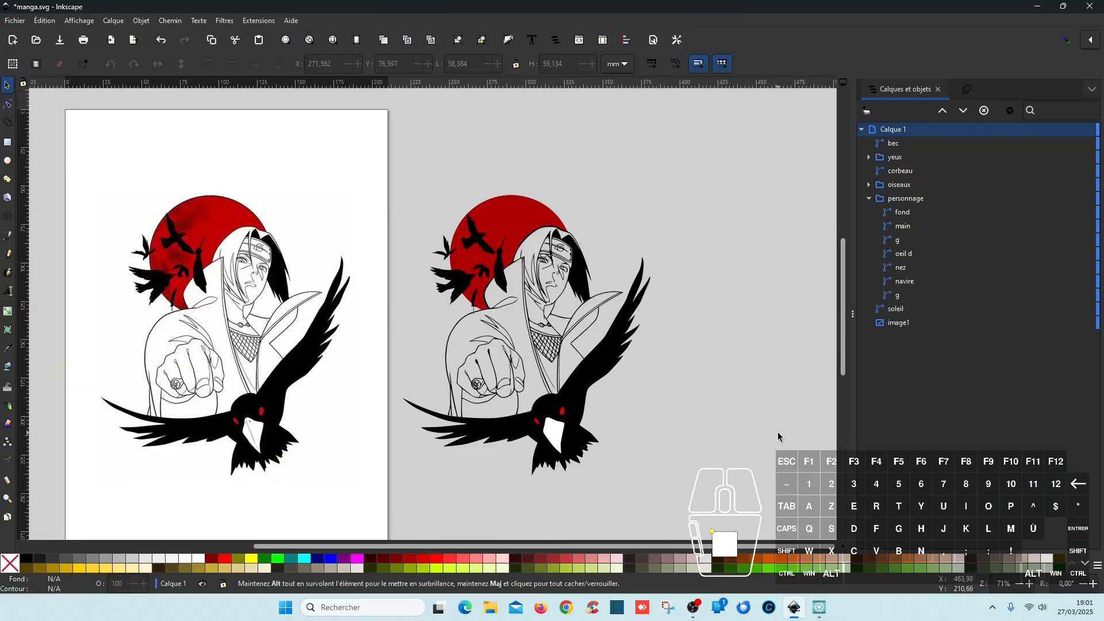
{"action": "left_click", "coordinate": [873, 200]}
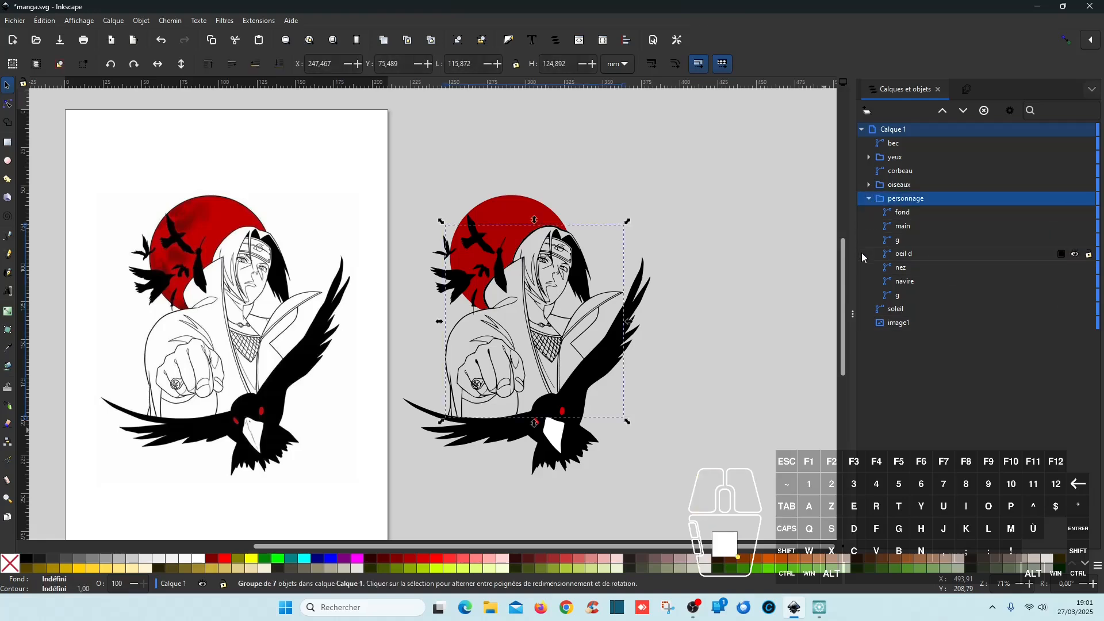
{"action": "left_click", "coordinate": [870, 199]}
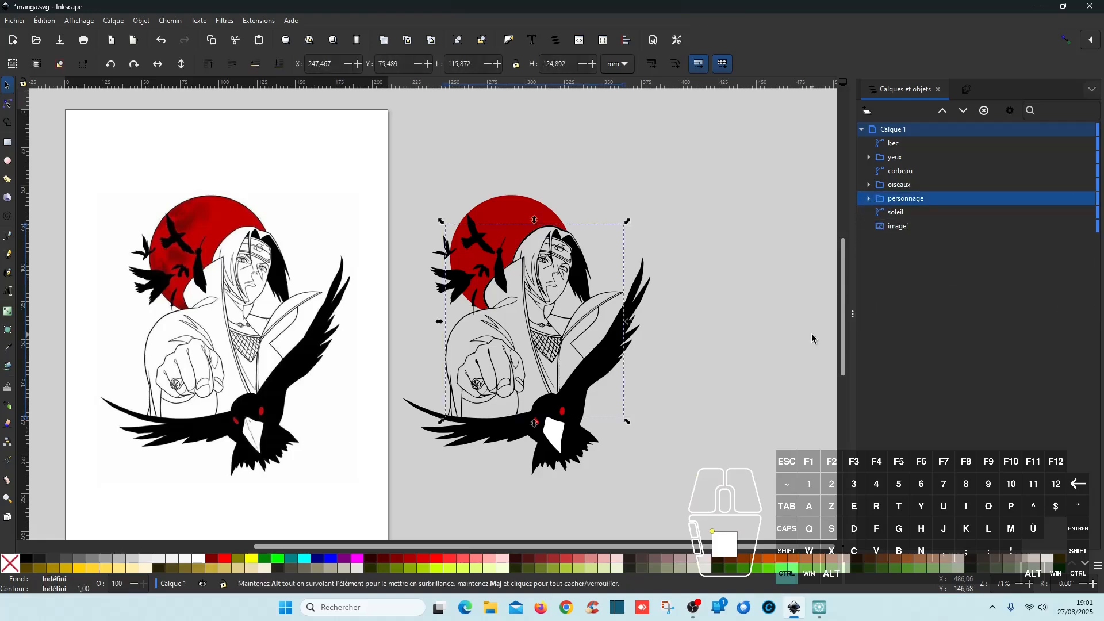
{"action": "left_click", "coordinate": [716, 422]}
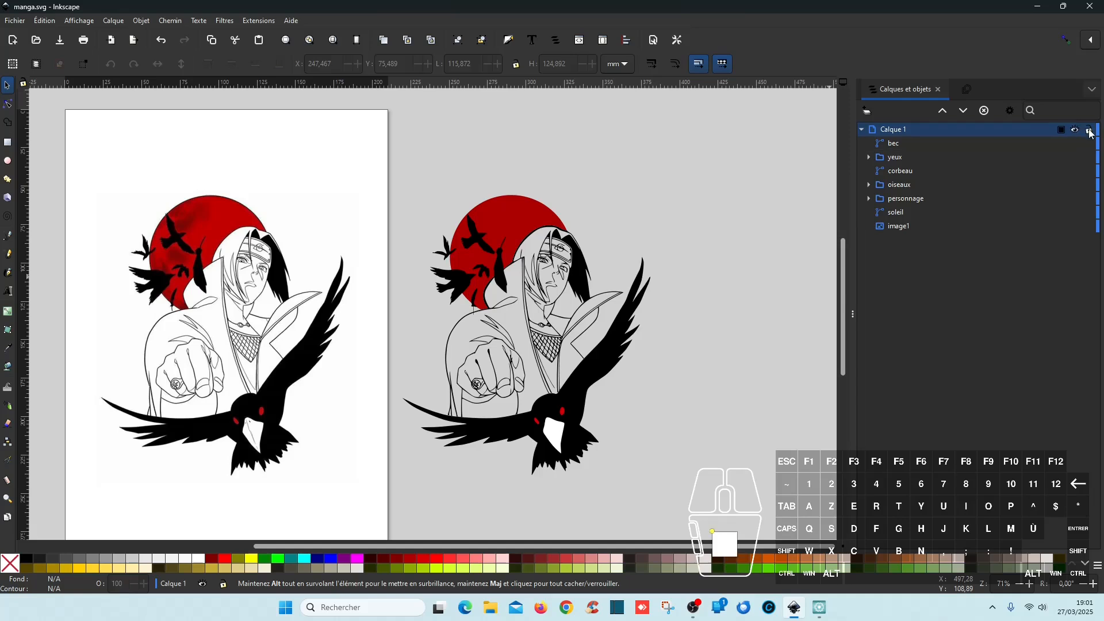
- Raise the personnage group one level so it lies above the oiseaux group
{"action": "left_click", "coordinate": [905, 211]}
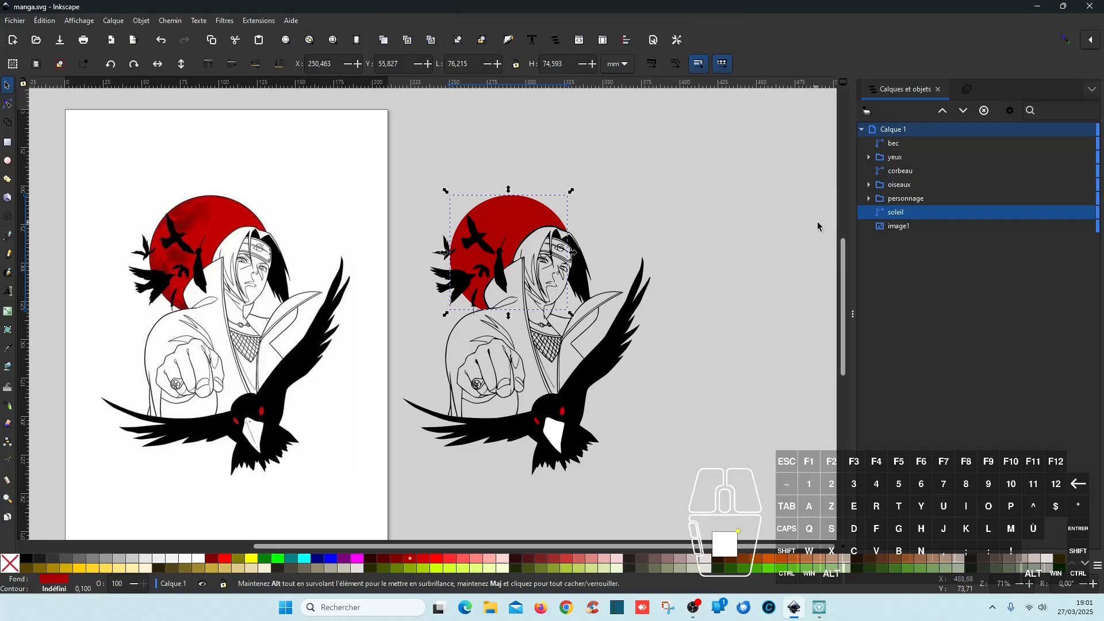
{"action": "left_click", "coordinate": [915, 200]}
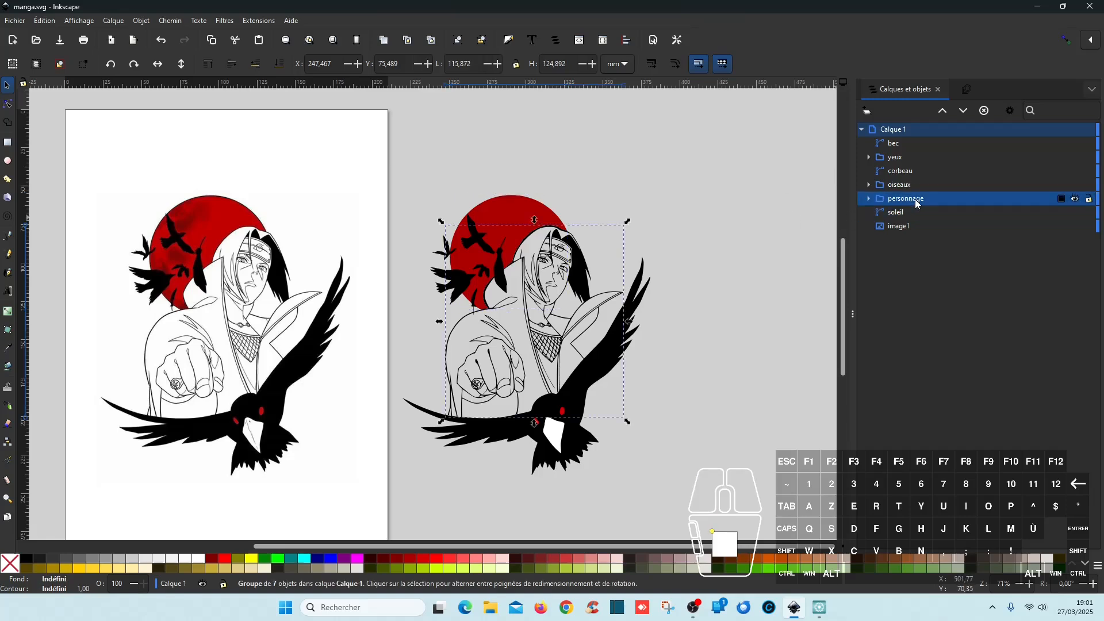
{"action": "left_click", "coordinate": [942, 111]}
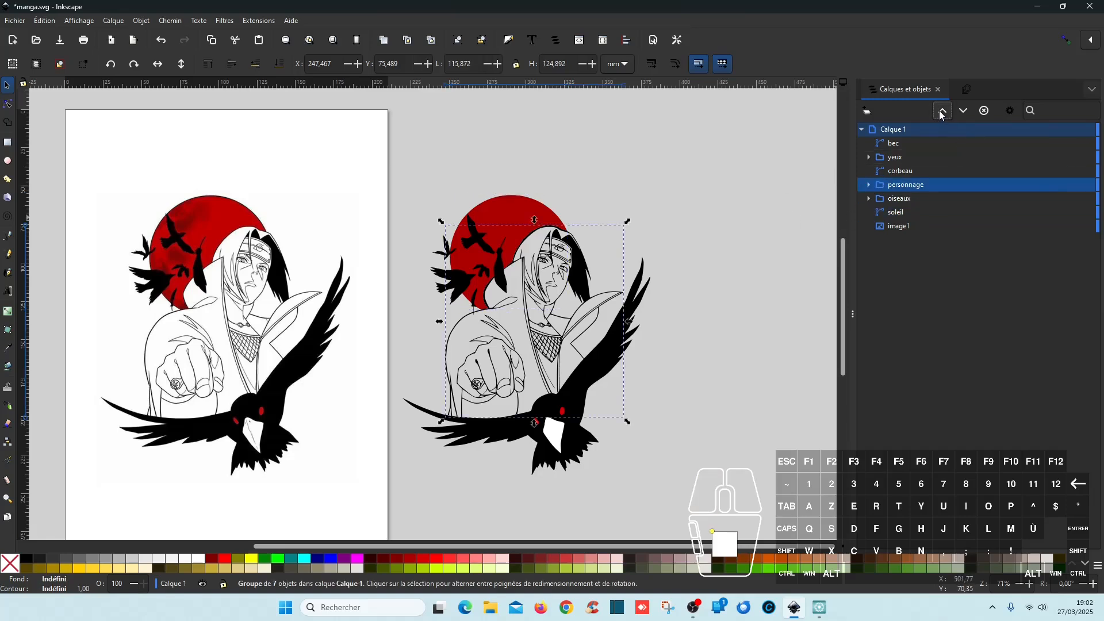
{"action": "left_click", "coordinate": [686, 255]}
- Raise the oiseaux group one level so the birds lie in front of the personnage group
{"action": "scroll", "coordinate": [529, 272], "scroll_direction": "up", "scroll_amount": 4}
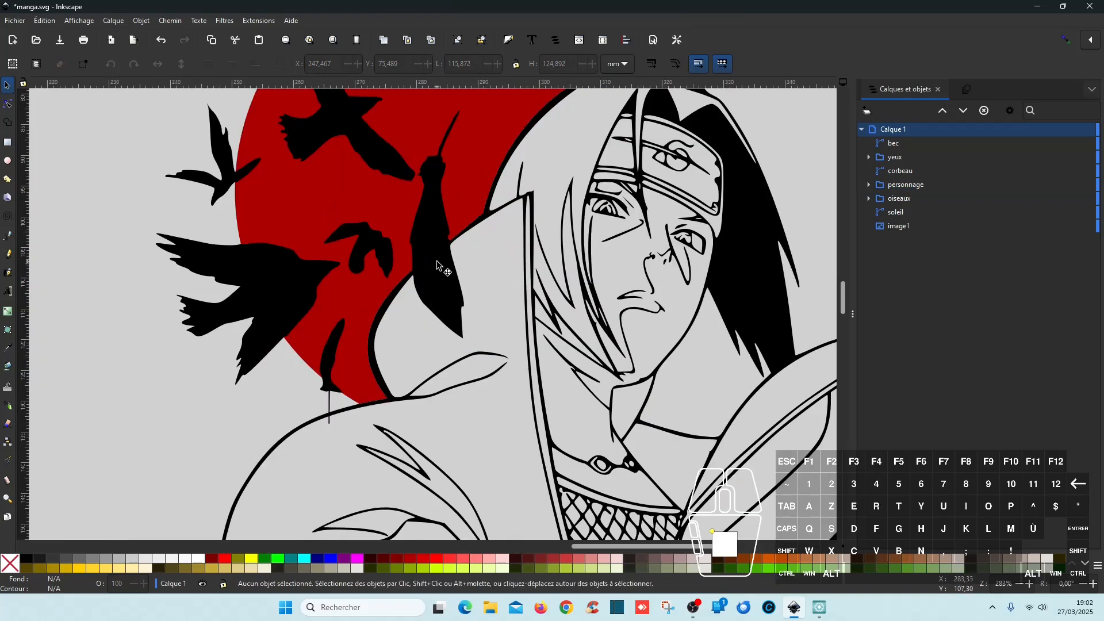
{"action": "left_click", "coordinate": [437, 265]}
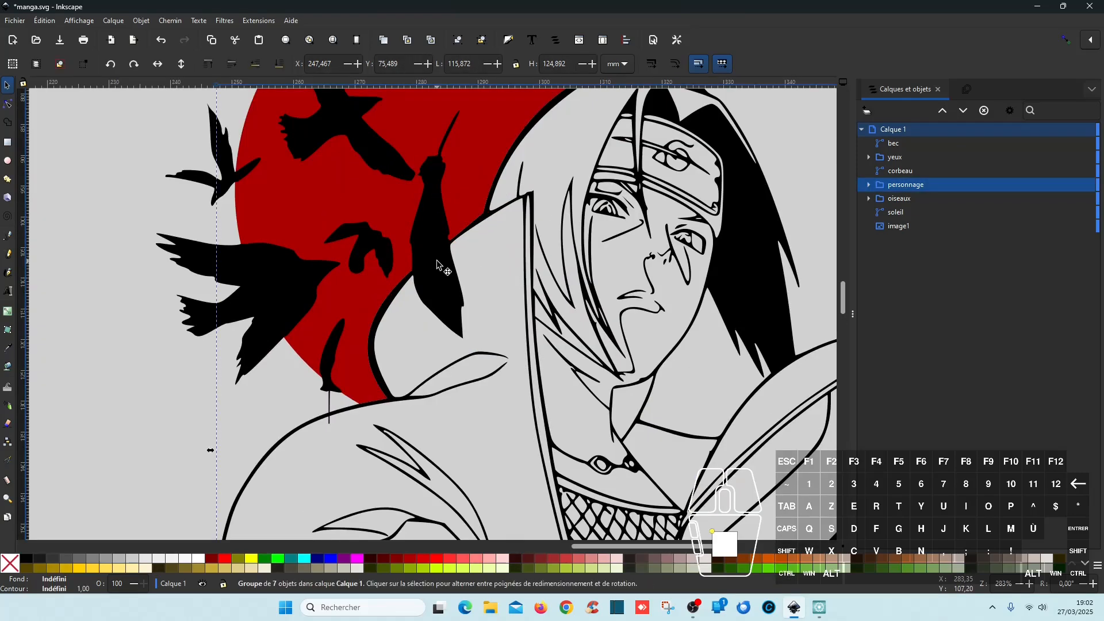
{"action": "left_click", "coordinate": [909, 198]}
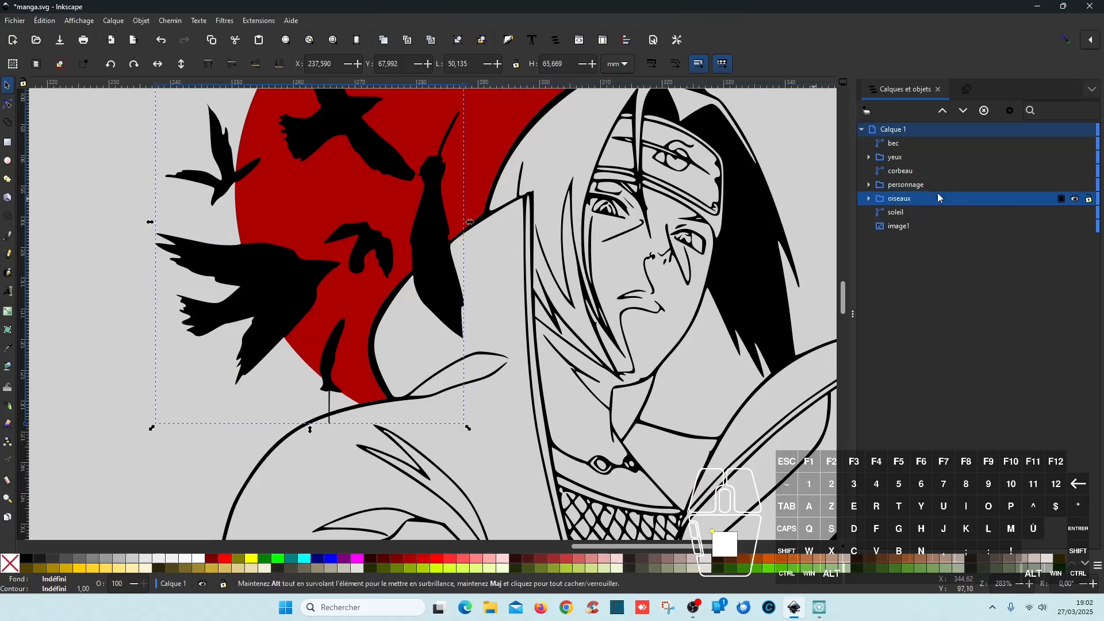
{"action": "left_click", "coordinate": [942, 112]}
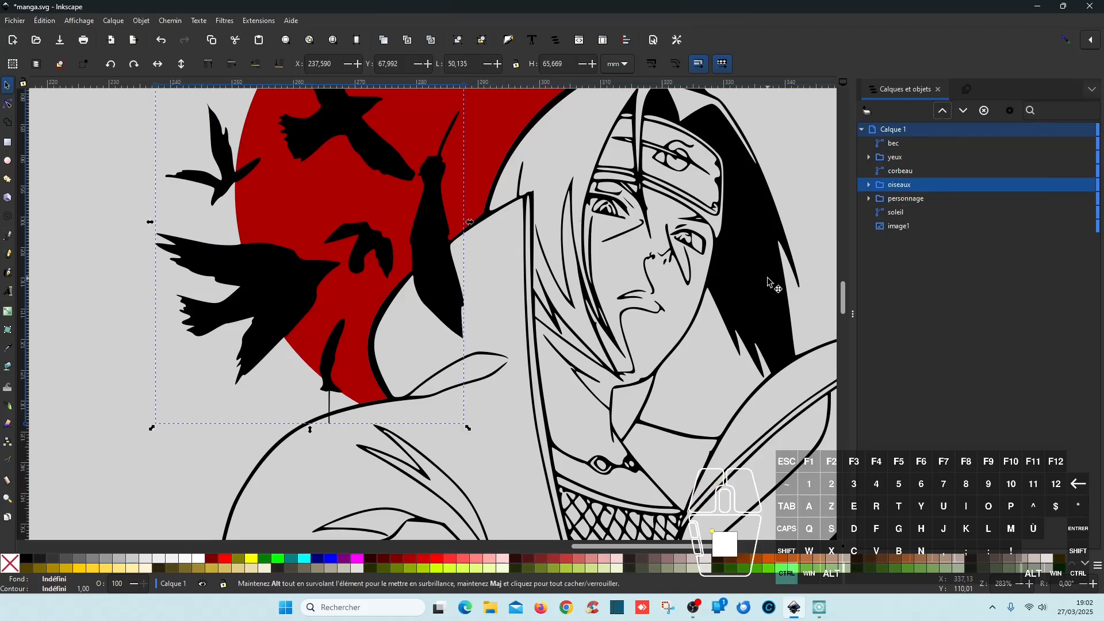
{"action": "scroll", "coordinate": [768, 282], "scroll_direction": "down", "scroll_amount": 3}
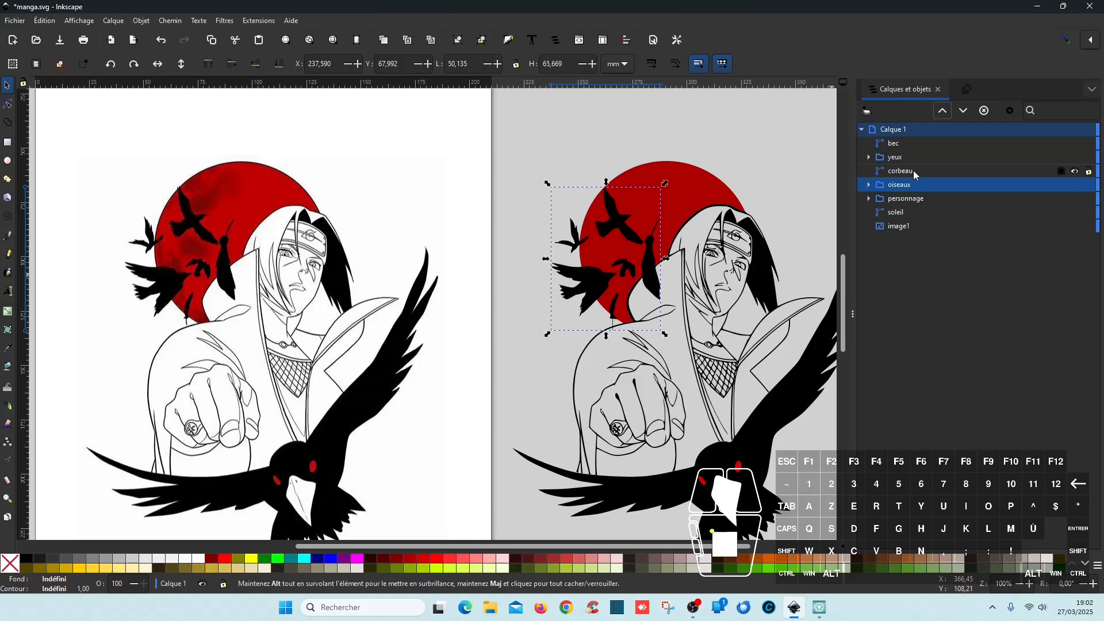
- Select the personnage, oiseaux, corbeau and yeux objects in turn to check the stacking order against the drawing
{"action": "left_click", "coordinate": [919, 198]}
{"action": "left_click", "coordinate": [914, 185]}
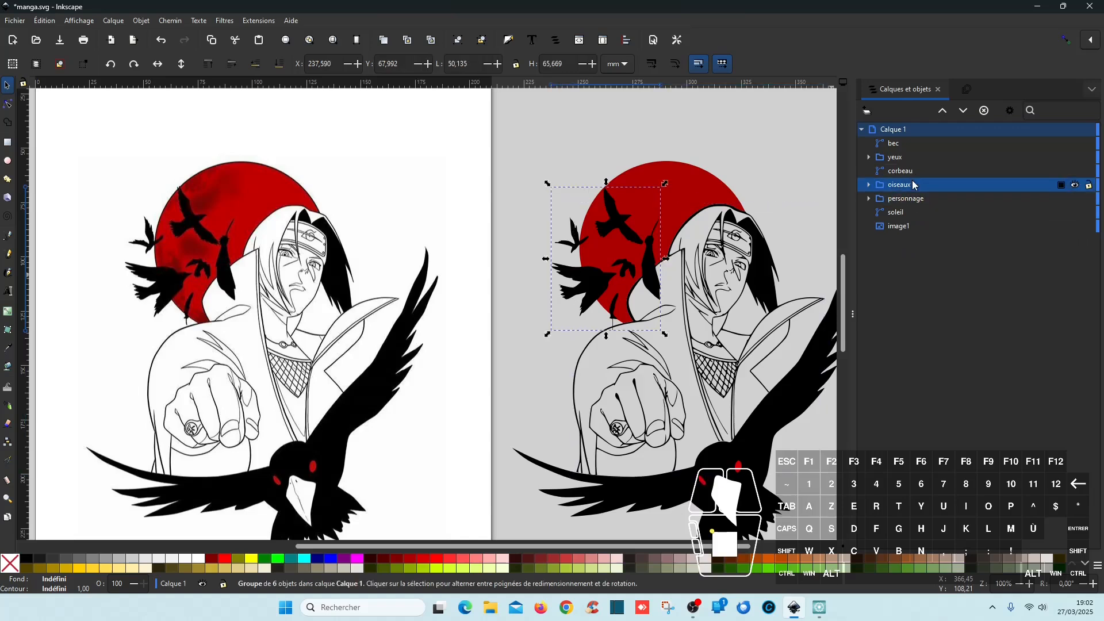
{"action": "left_click", "coordinate": [912, 175]}
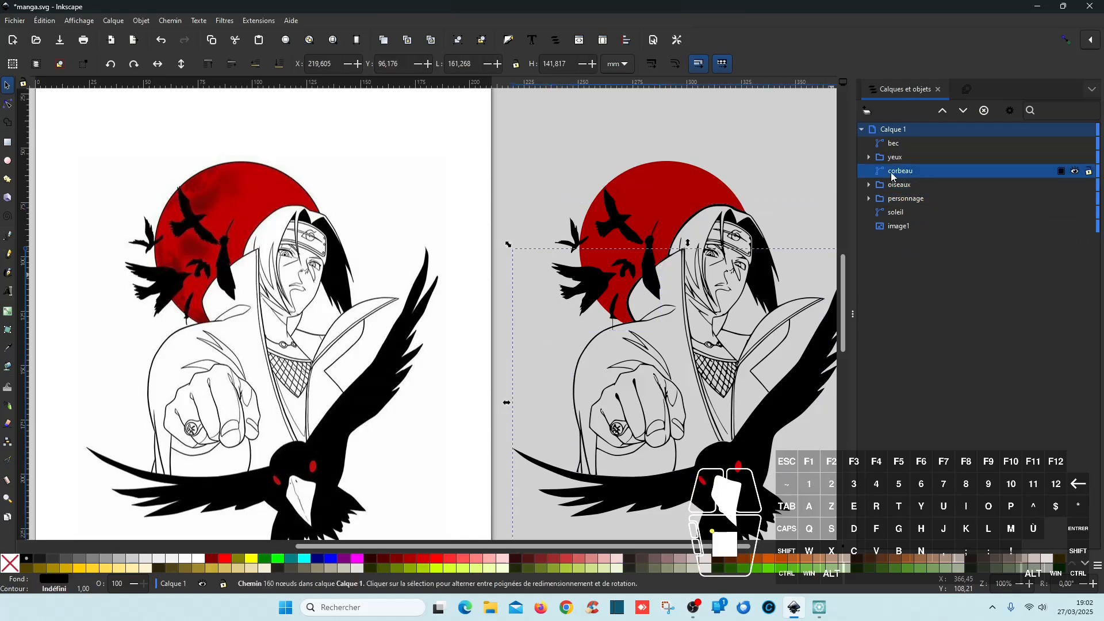
{"action": "left_click", "coordinate": [898, 161]}
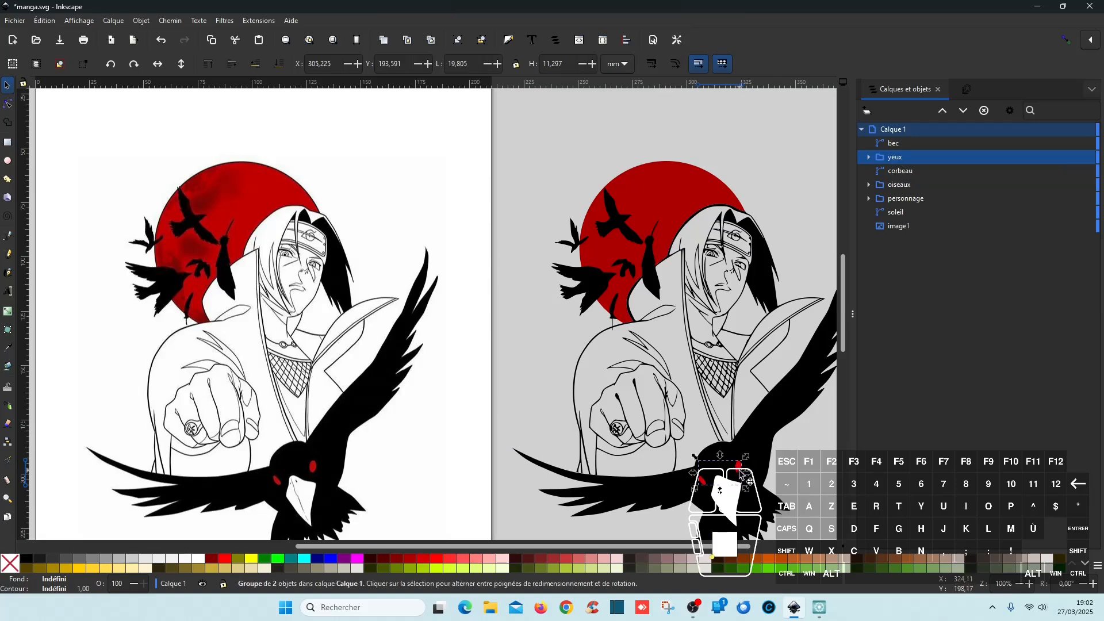
{"action": "scroll", "coordinate": [735, 467], "scroll_direction": "up", "scroll_amount": 2, "text": "ctrl"}
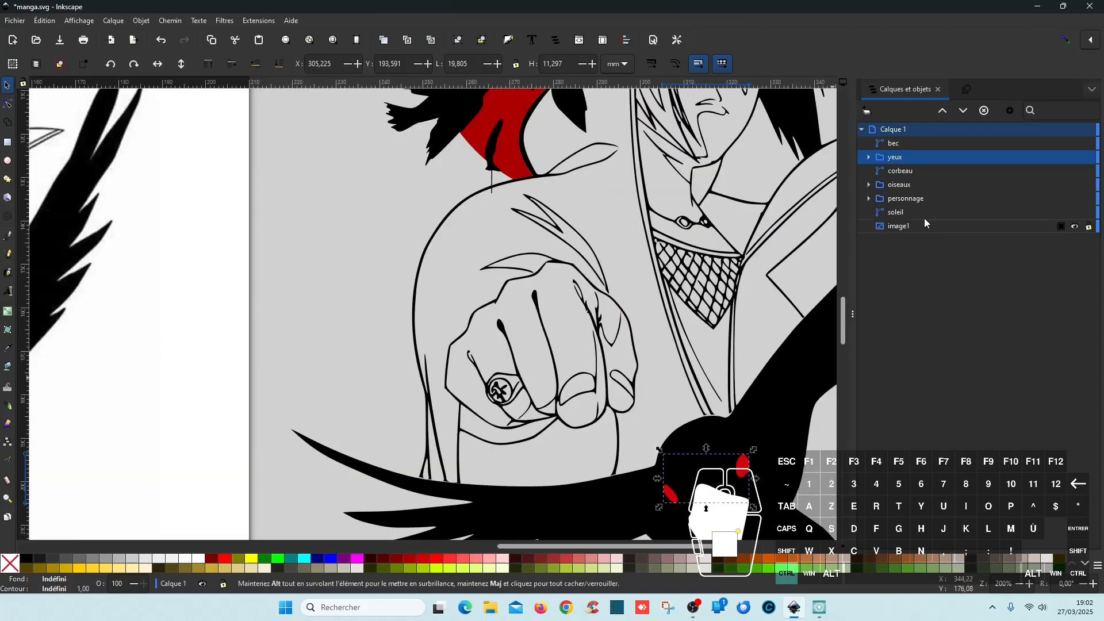
{"action": "scroll", "coordinate": [736, 362], "scroll_direction": "down", "scroll_amount": 3, "text": "ctrl"}
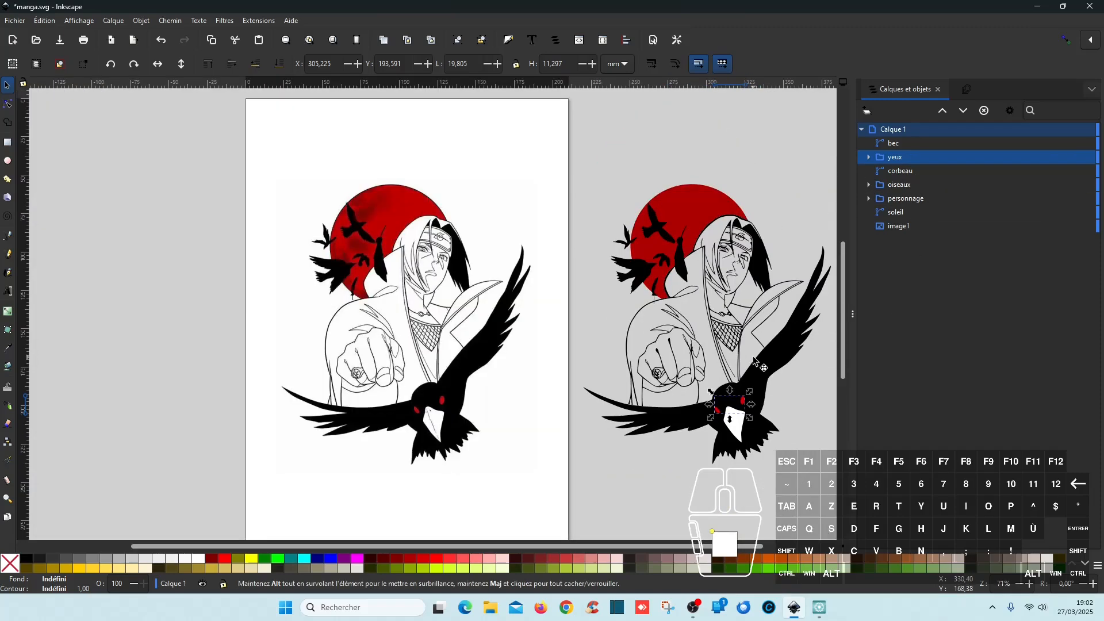
- Save the drawing and select all the vectorized objects beside the page, leaving out the reference image
{"action": "key", "text": "ctrl+s"}
{"action": "scroll", "coordinate": [793, 420], "scroll_direction": "down", "scroll_amount": 1, "text": "ctrl"}
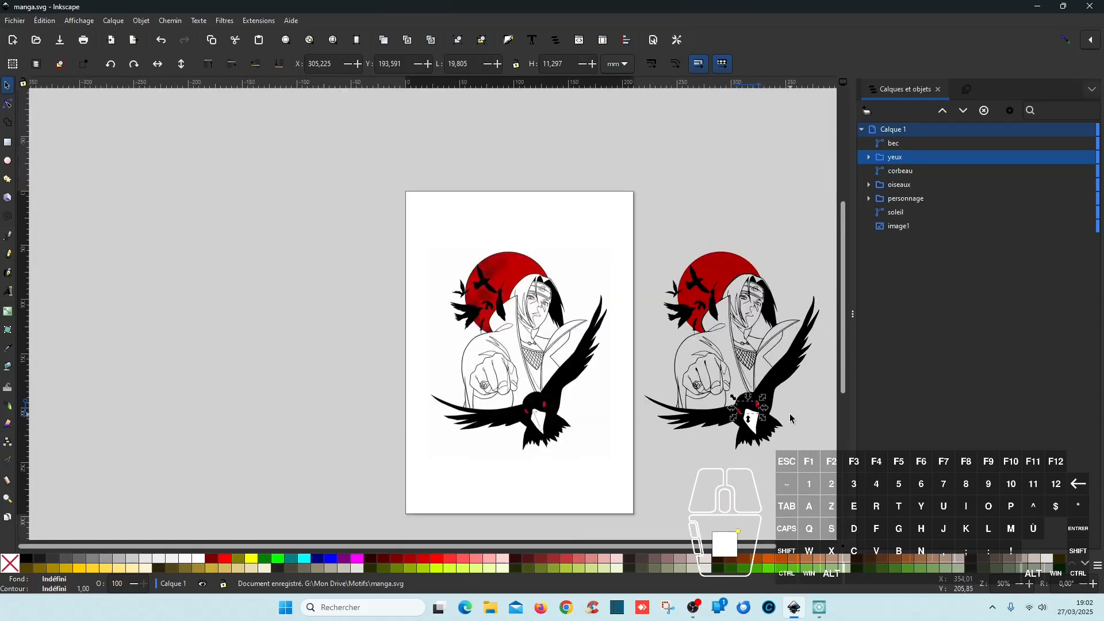
{"action": "mouse_move", "coordinate": [789, 459]}
{"action": "left_mouse_down"}
{"action": "mouse_move", "coordinate": [596, 256]}
{"action": "mouse_move", "coordinate": [527, 200]}
{"action": "left_mouse_up"}
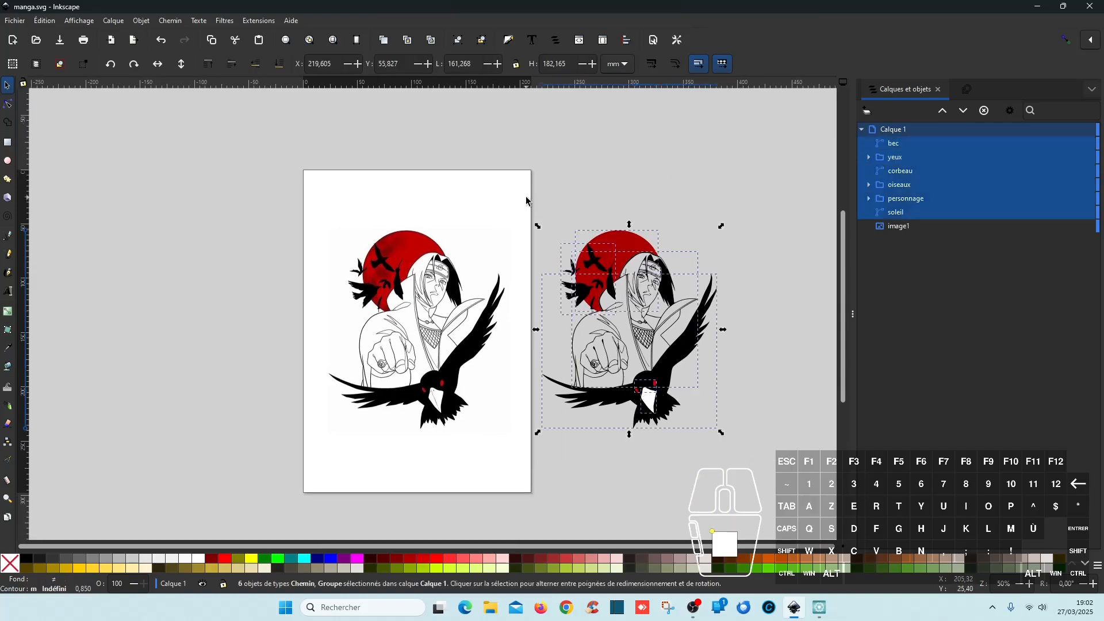
- Lock the selection's proportions, set its width to 150 mm and save the drawing
{"action": "left_click", "coordinate": [517, 64]}
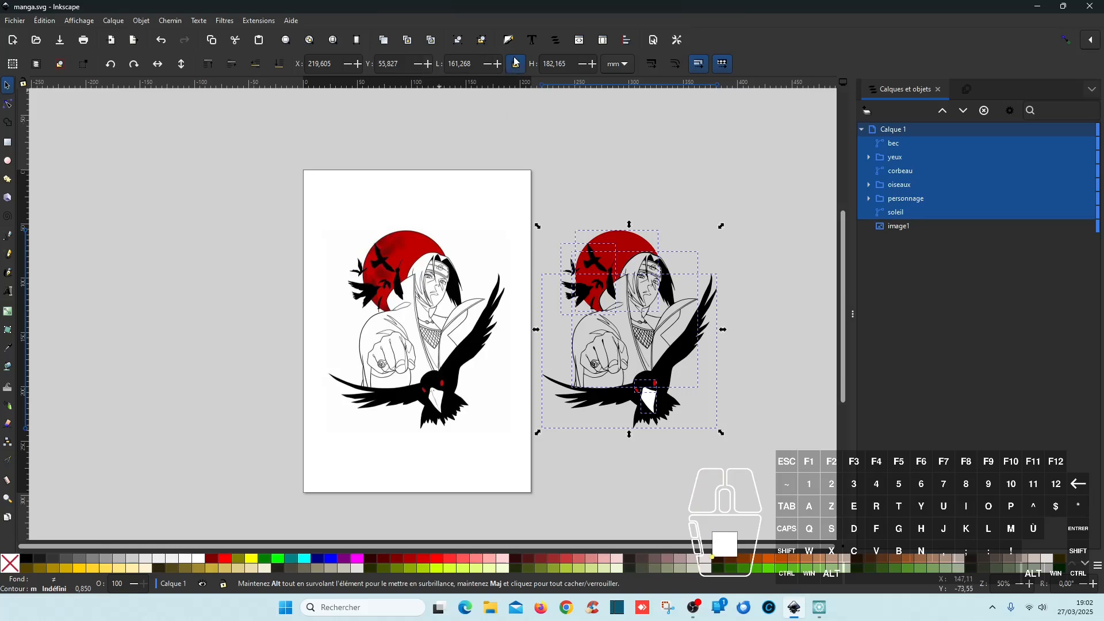
{"action": "left_click", "coordinate": [486, 65]}
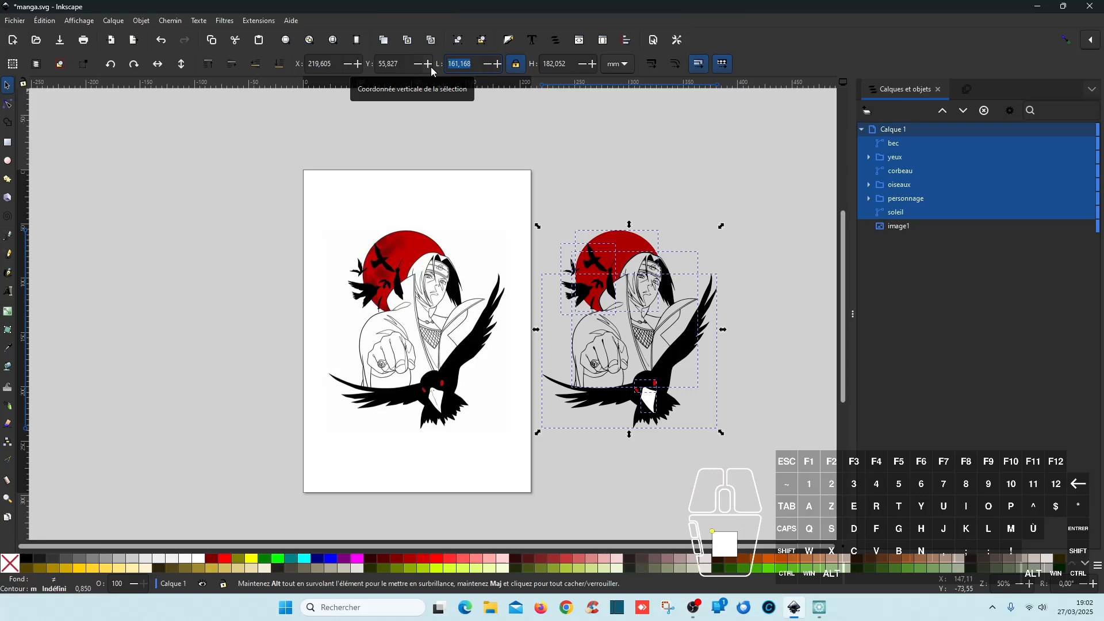
{"action": "type", "text": "15"}
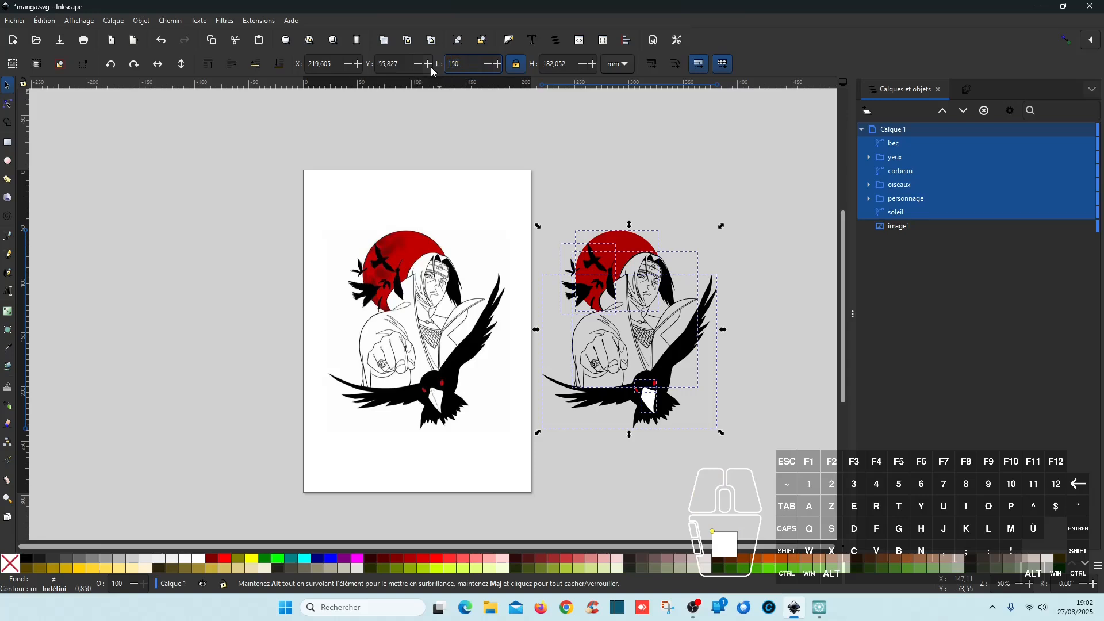
{"action": "type", "text": "0"}
{"action": "key", "text": "Return"}
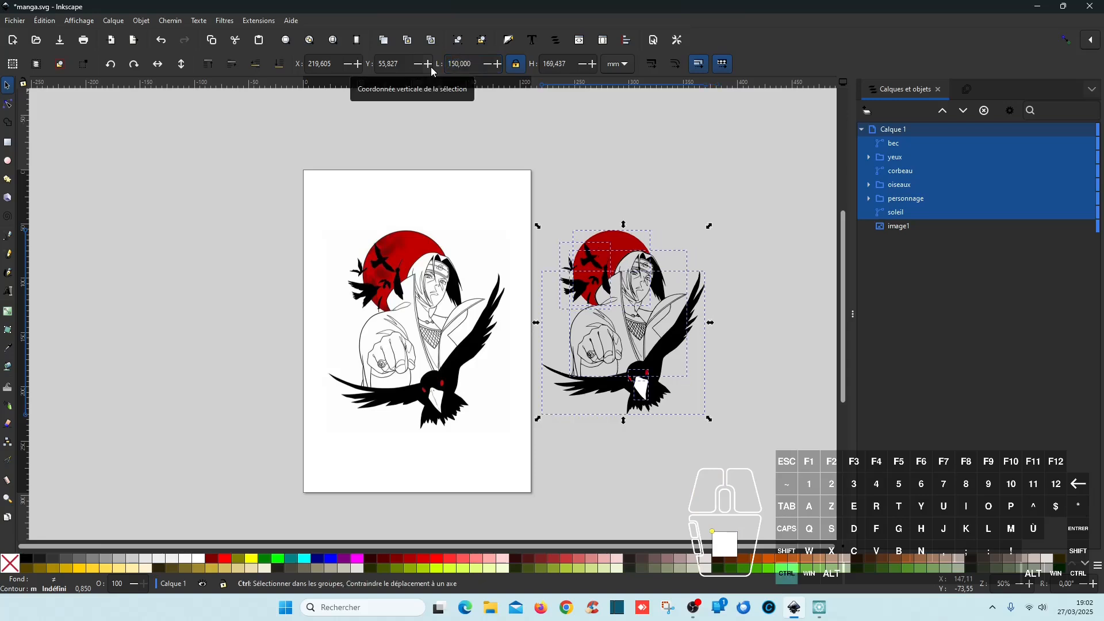
{"action": "key", "text": "ctrl+s"}
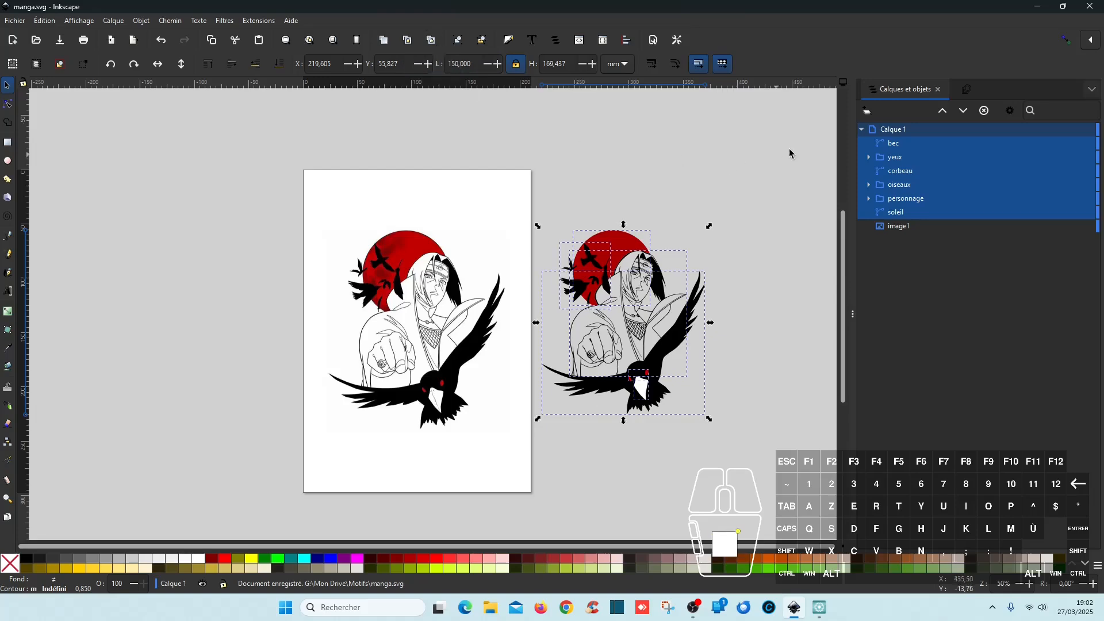
- Switch to Artistic Digitizer and open manga.svg from the Motifs folder
{"action": "left_click", "coordinate": [1037, 6]}
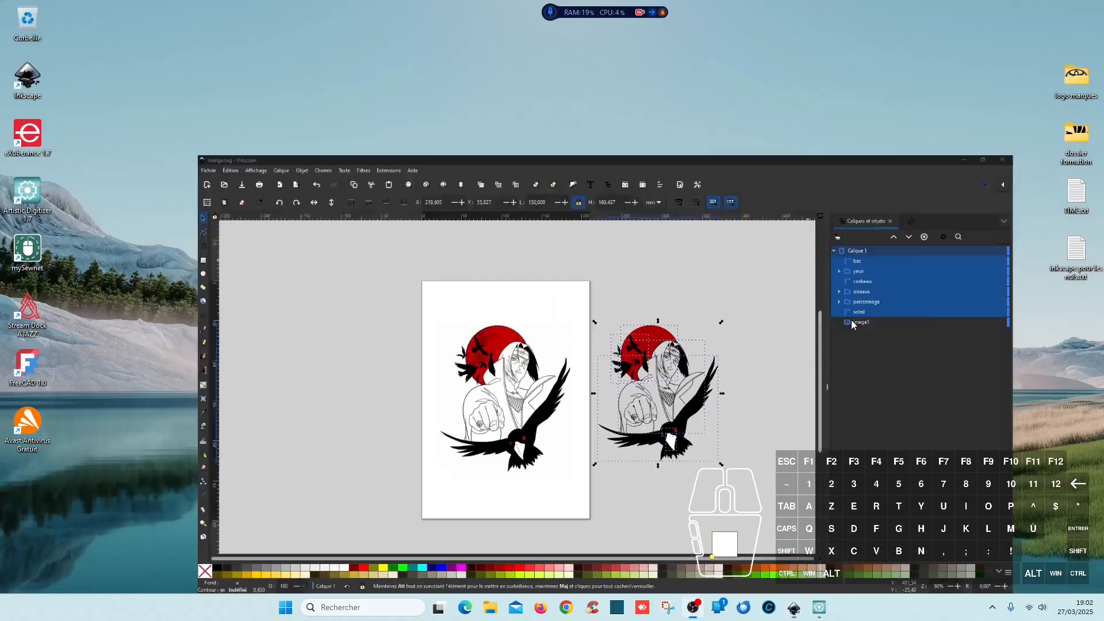
{"action": "left_click", "coordinate": [827, 613]}
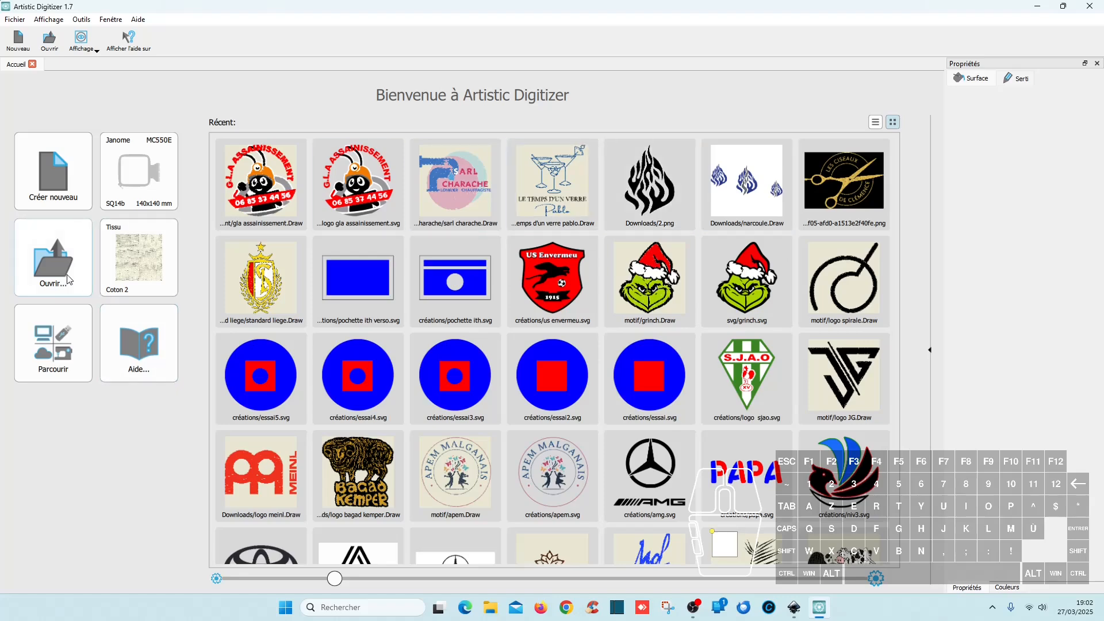
{"action": "left_click", "coordinate": [53, 259]}
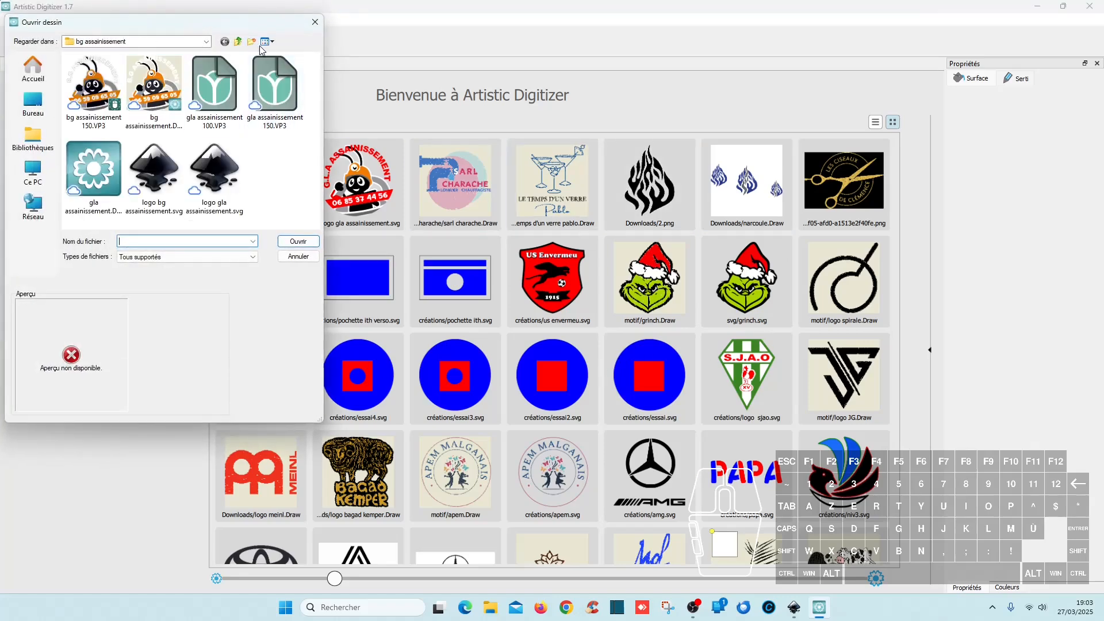
{"action": "left_click", "coordinate": [238, 41]}
{"action": "scroll", "coordinate": [236, 168], "scroll_direction": "down", "scroll_amount": 10}
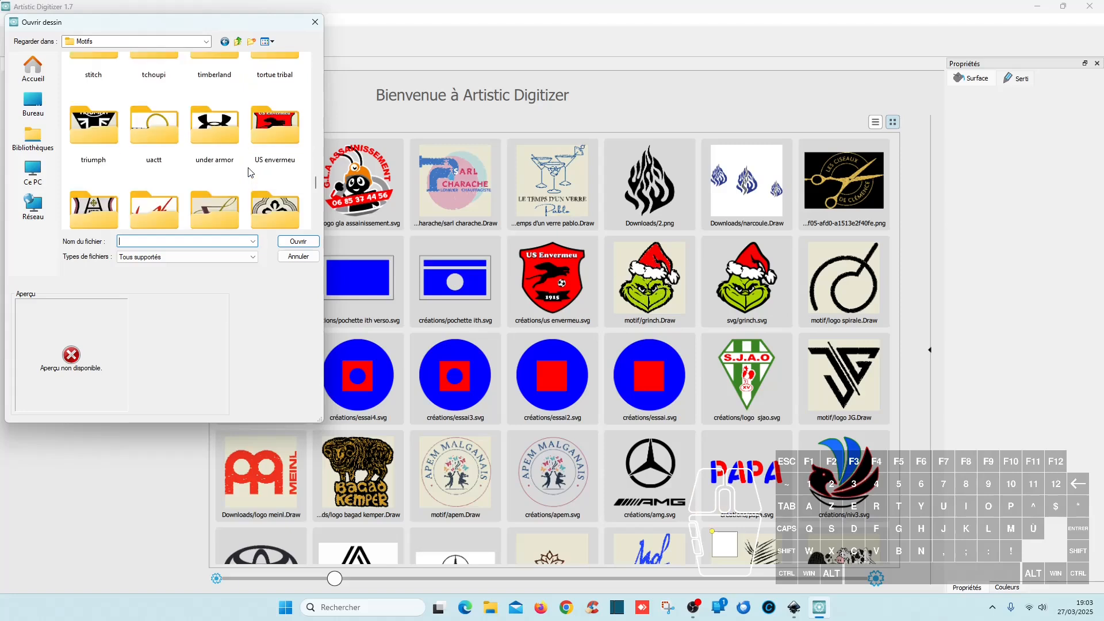
{"action": "scroll", "coordinate": [257, 172], "scroll_direction": "up", "scroll_amount": 2}
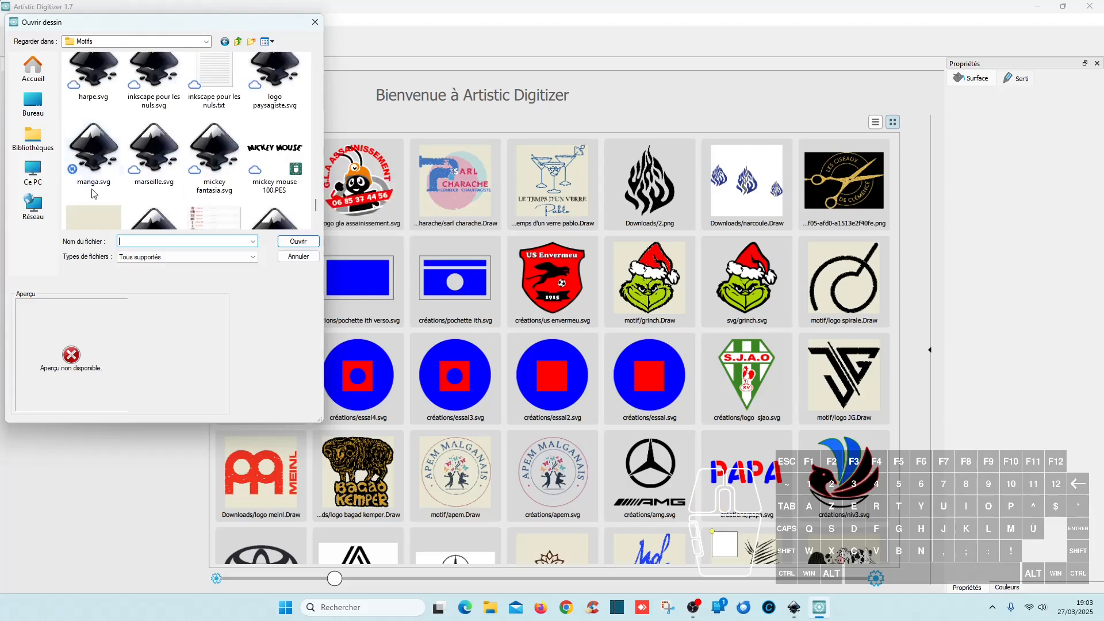
{"action": "double_click", "coordinate": [99, 166]}
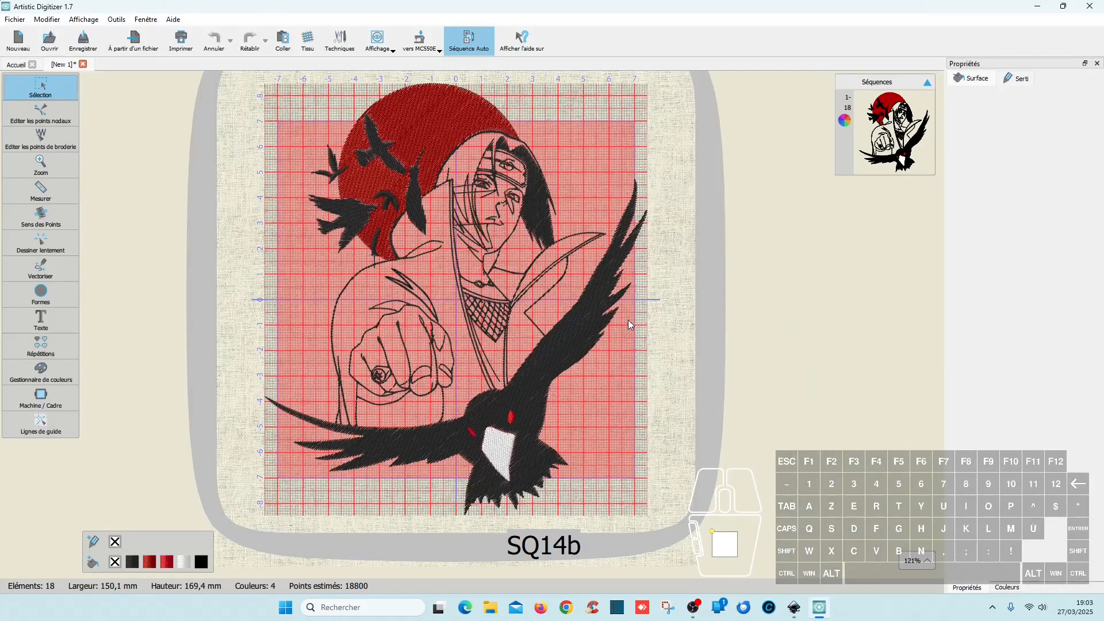
- Change the embroidery hoop to the Janome MC550E's RE28b, 200x280 mm, and return to the Selection tool
{"action": "left_click", "coordinate": [427, 53]}
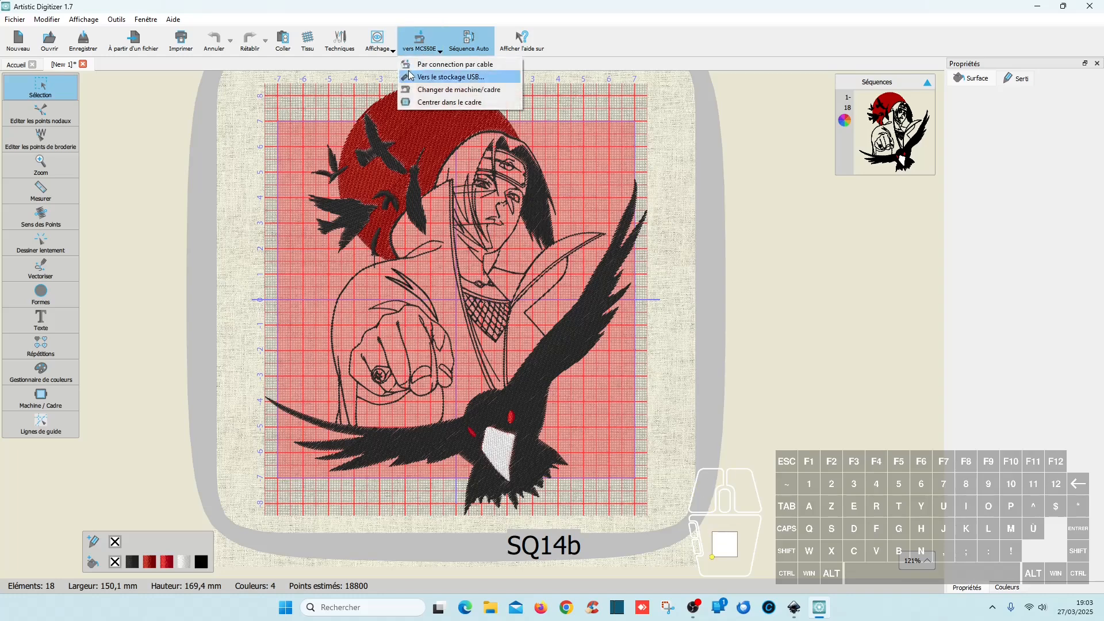
{"action": "left_click", "coordinate": [437, 91]}
{"action": "scroll", "coordinate": [541, 351], "scroll_direction": "down", "scroll_amount": 2}
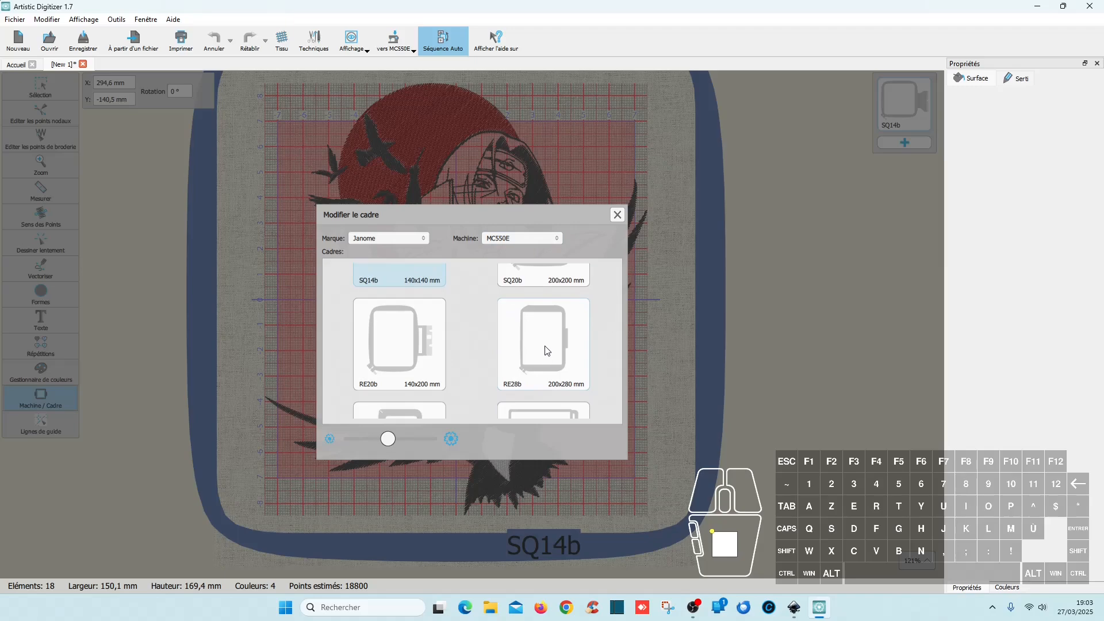
{"action": "left_click", "coordinate": [544, 346]}
{"action": "scroll", "coordinate": [546, 345], "scroll_direction": "down", "scroll_amount": 2}
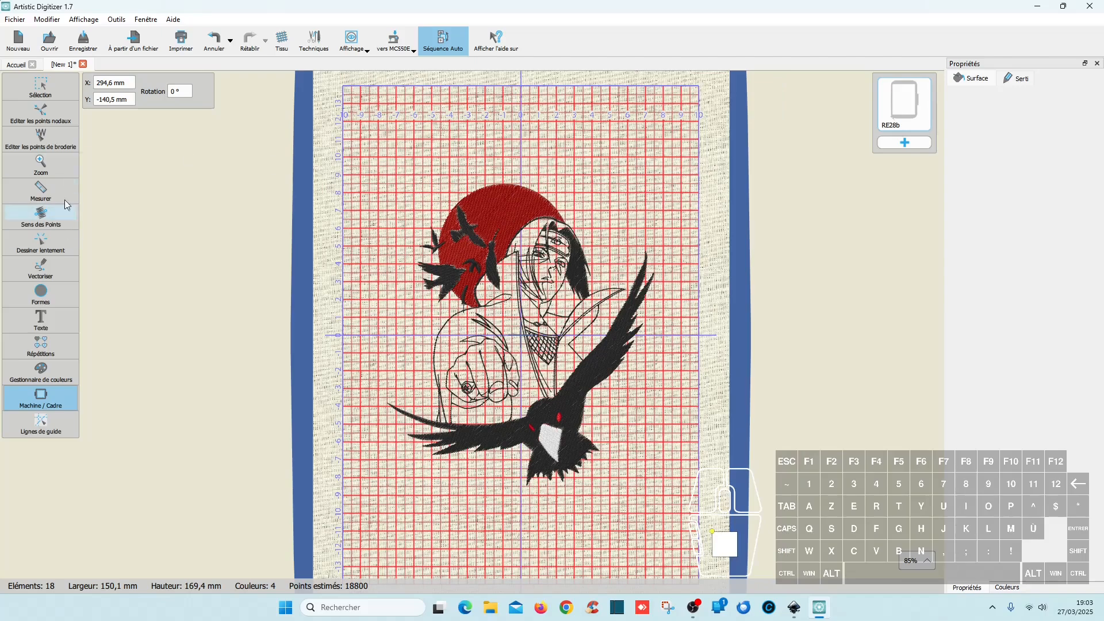
{"action": "left_click", "coordinate": [40, 88]}
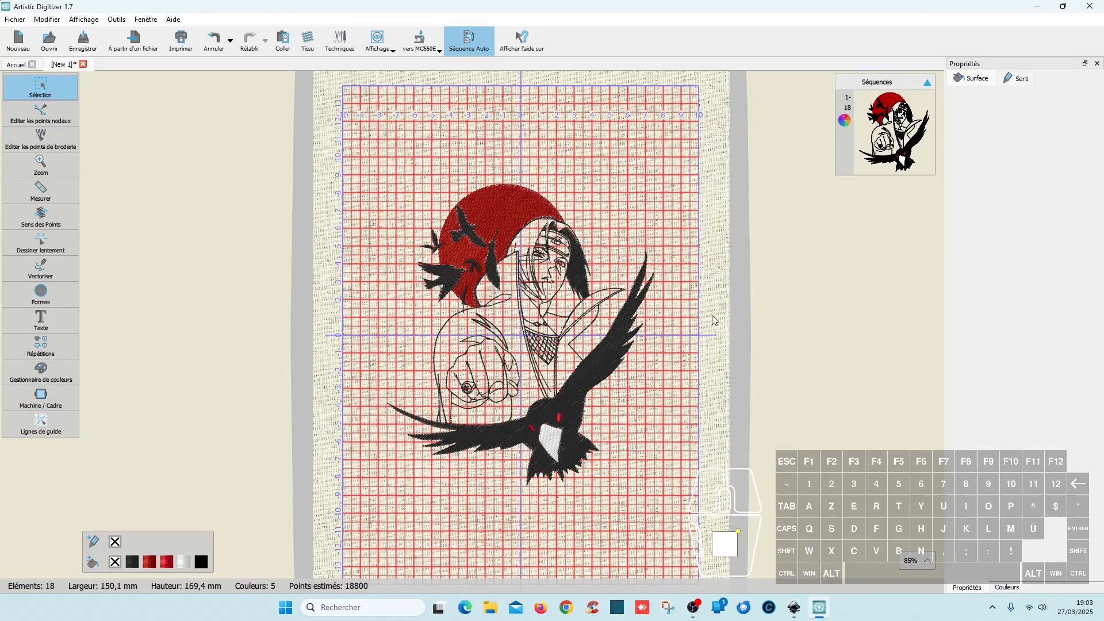
- Examine the stitches around the face and birds, and run the slow-draw simulation through the sun, character and start of the crow
{"action": "key", "text": "ctrl"}
{"action": "scroll", "coordinate": [449, 290], "scroll_direction": "up", "scroll_amount": 6}
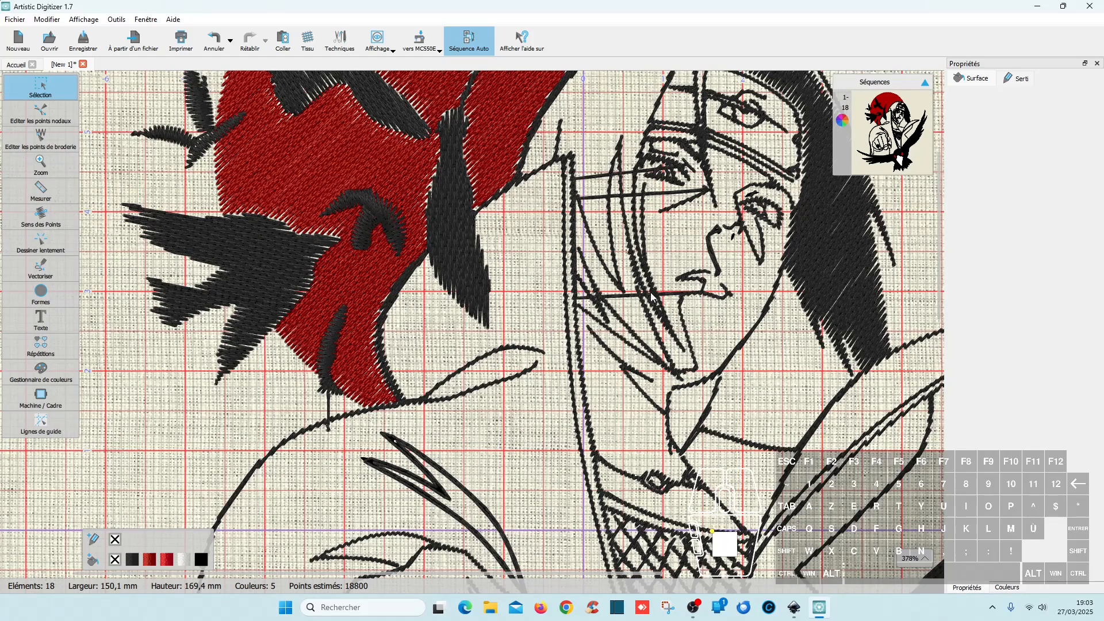
{"action": "scroll", "coordinate": [623, 316], "scroll_direction": "down", "scroll_amount": 1}
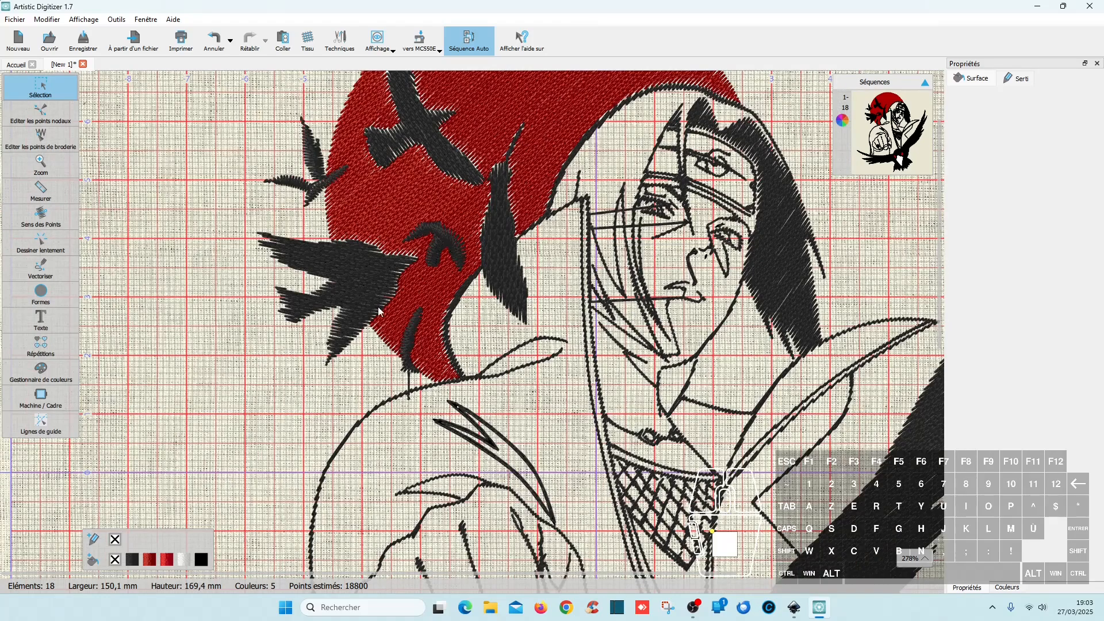
{"action": "left_click", "coordinate": [59, 252]}
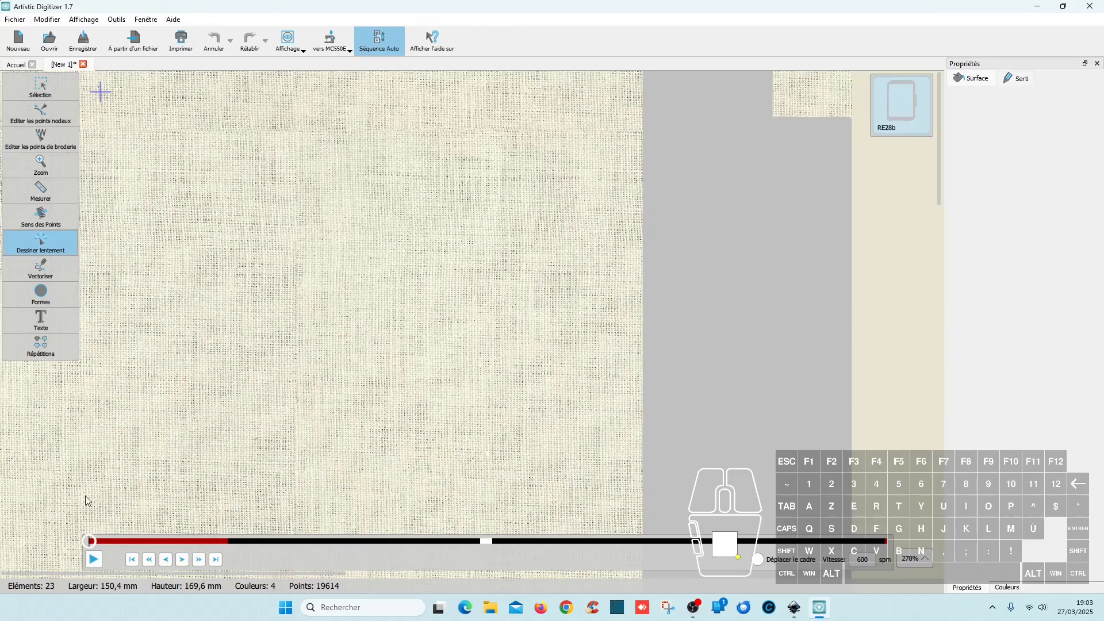
{"action": "left_click_drag", "start_coordinate": [93, 546], "coordinate": [461, 541]}
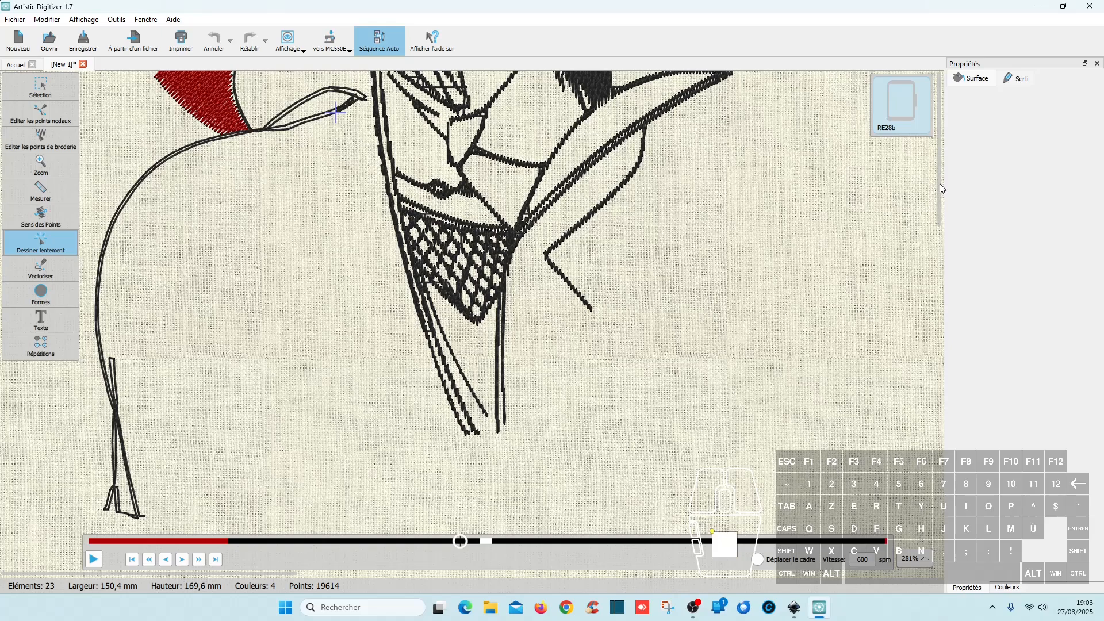
{"action": "scroll", "coordinate": [564, 221], "scroll_direction": "up", "scroll_amount": 5}
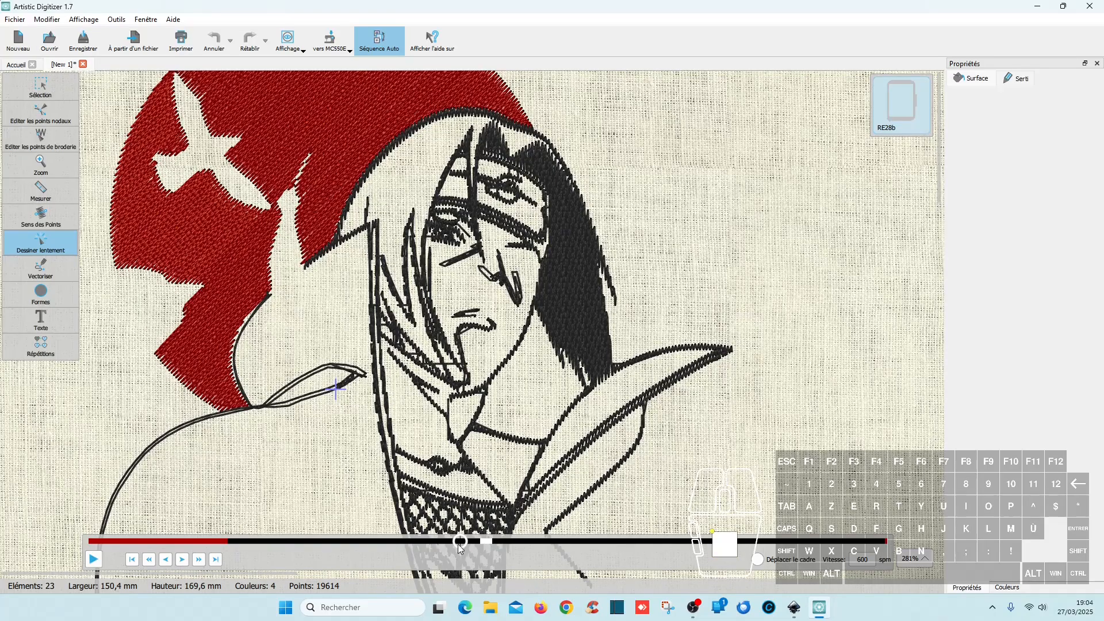
{"action": "left_click_drag", "start_coordinate": [460, 544], "coordinate": [532, 542]}
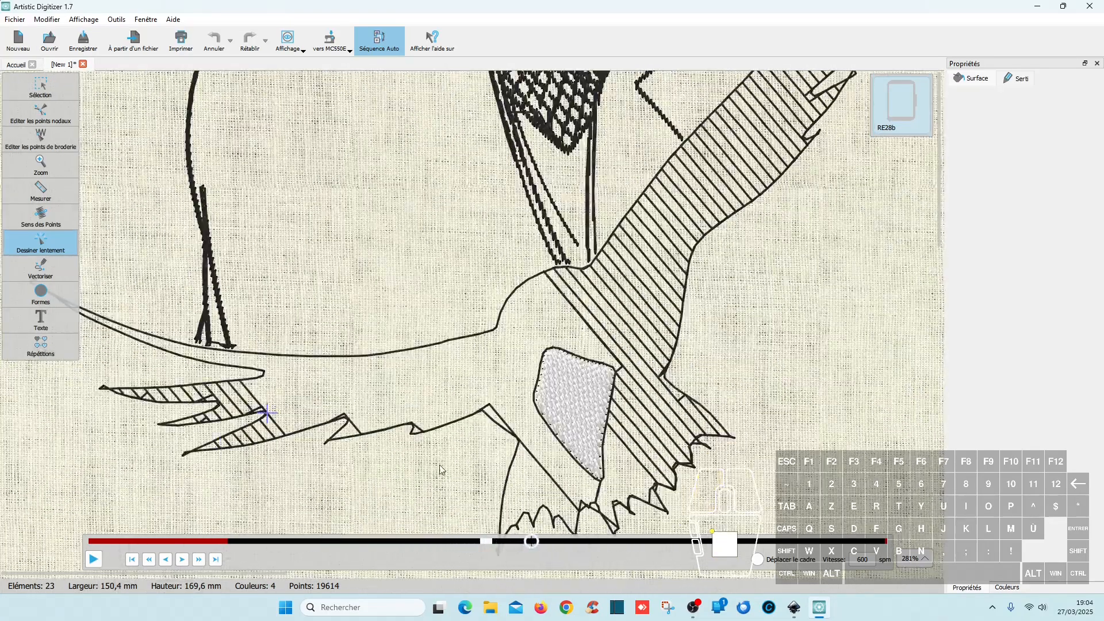
{"action": "left_click", "coordinate": [35, 91]}
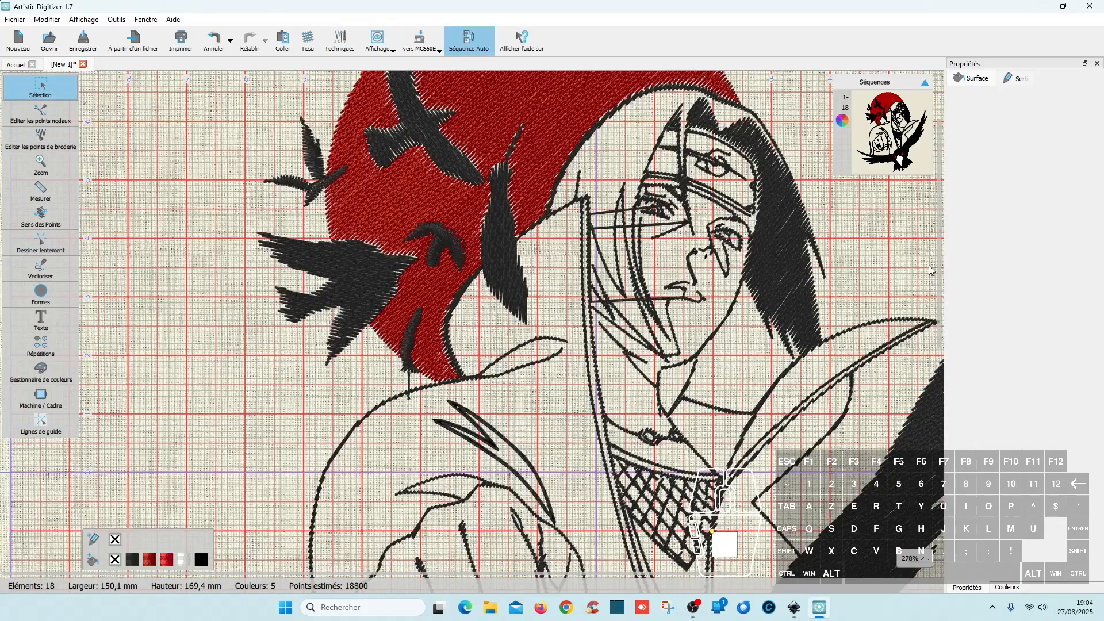
- Turn off automatic sequencing and run the whole slow-draw simulation again, examining the jump stitches around the fist
{"action": "left_click", "coordinate": [483, 51]}
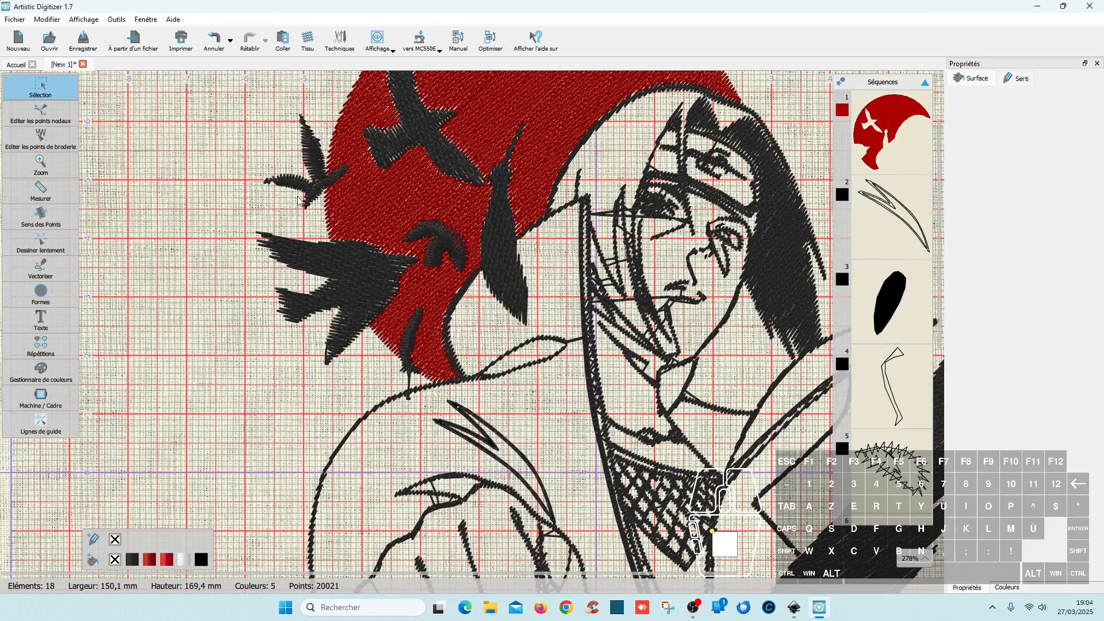
{"action": "left_click", "coordinate": [34, 244]}
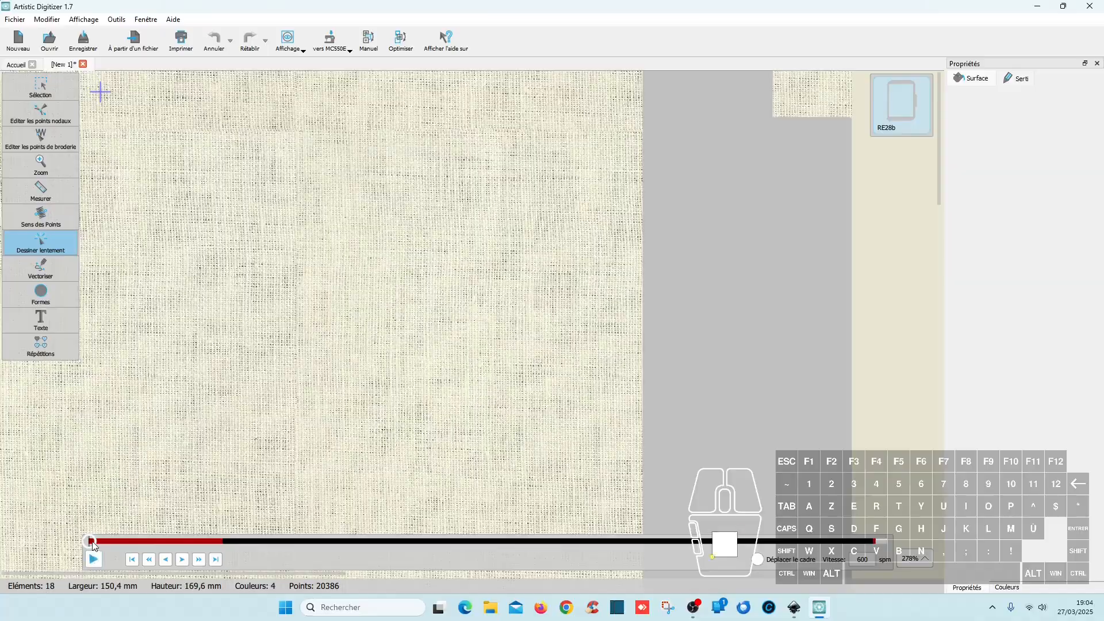
{"action": "left_click_drag", "start_coordinate": [89, 541], "coordinate": [898, 558]}
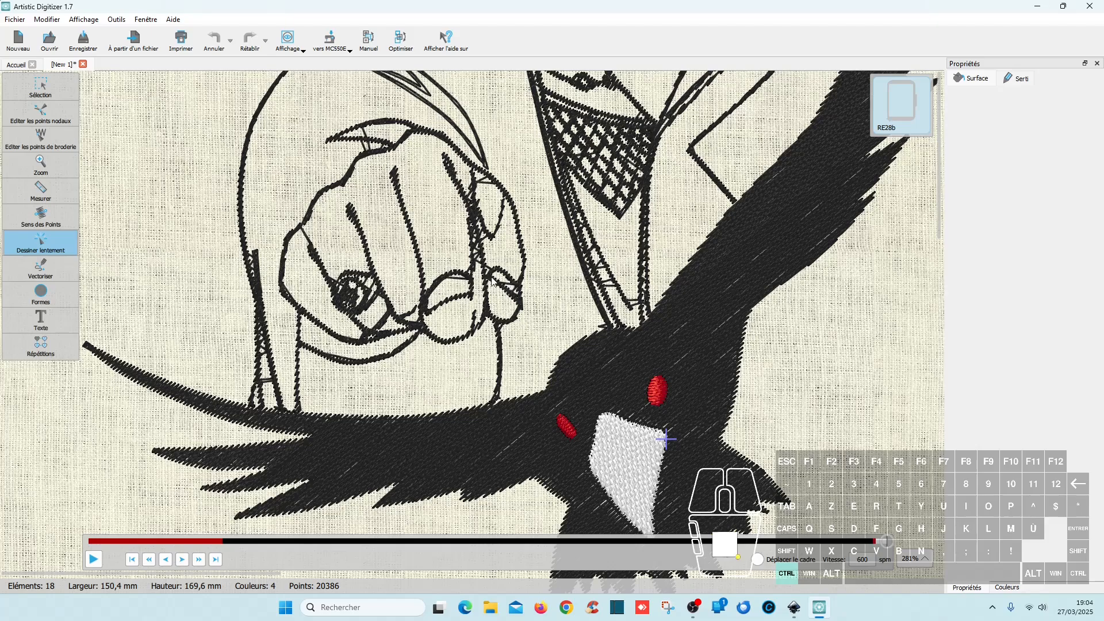
{"action": "scroll", "coordinate": [504, 282], "scroll_direction": "up", "scroll_amount": 3}
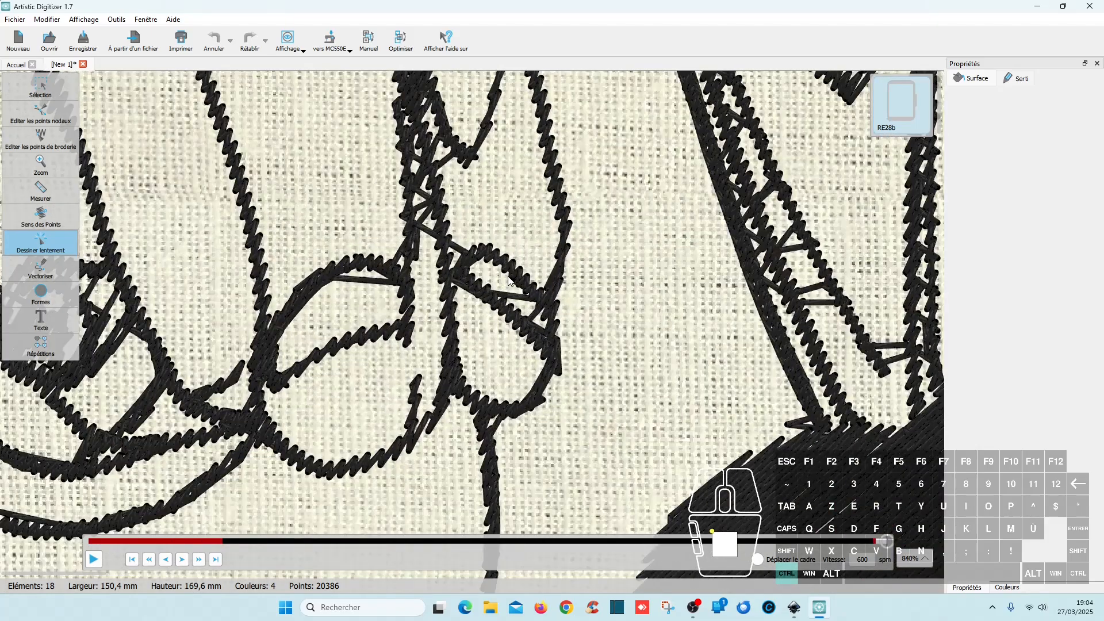
{"action": "scroll", "coordinate": [509, 281], "scroll_direction": "down", "scroll_amount": 2}
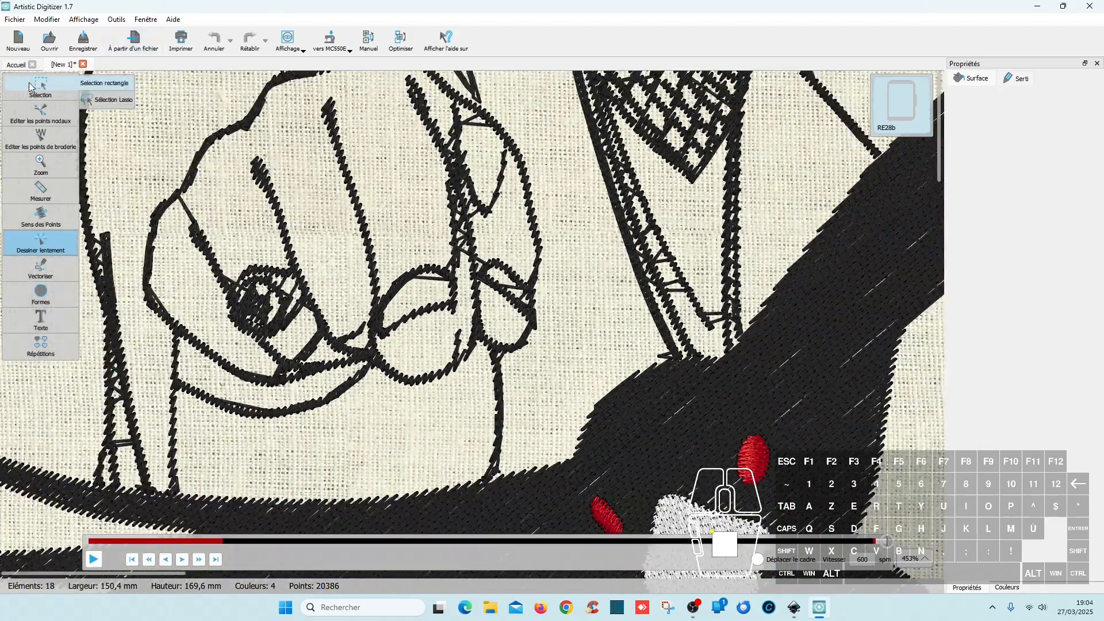
{"action": "left_click", "coordinate": [30, 86]}
{"action": "scroll", "coordinate": [515, 292], "scroll_direction": "down", "scroll_amount": 3}
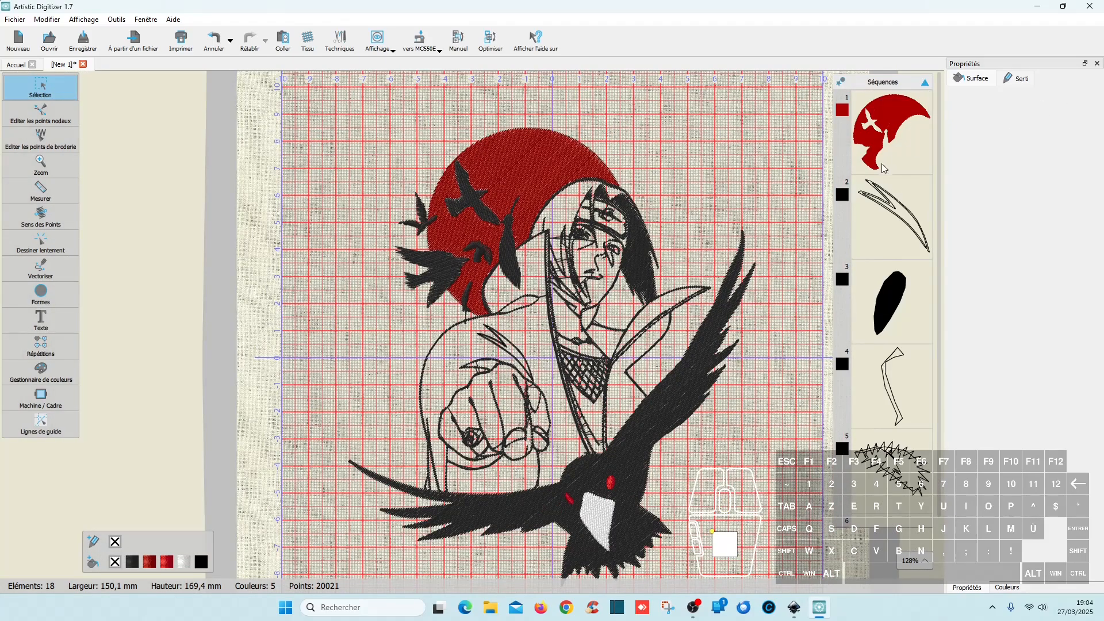
- Select sequence elements 2, 3 and 4 in turn to locate each one on the character
{"action": "left_click", "coordinate": [904, 219]}
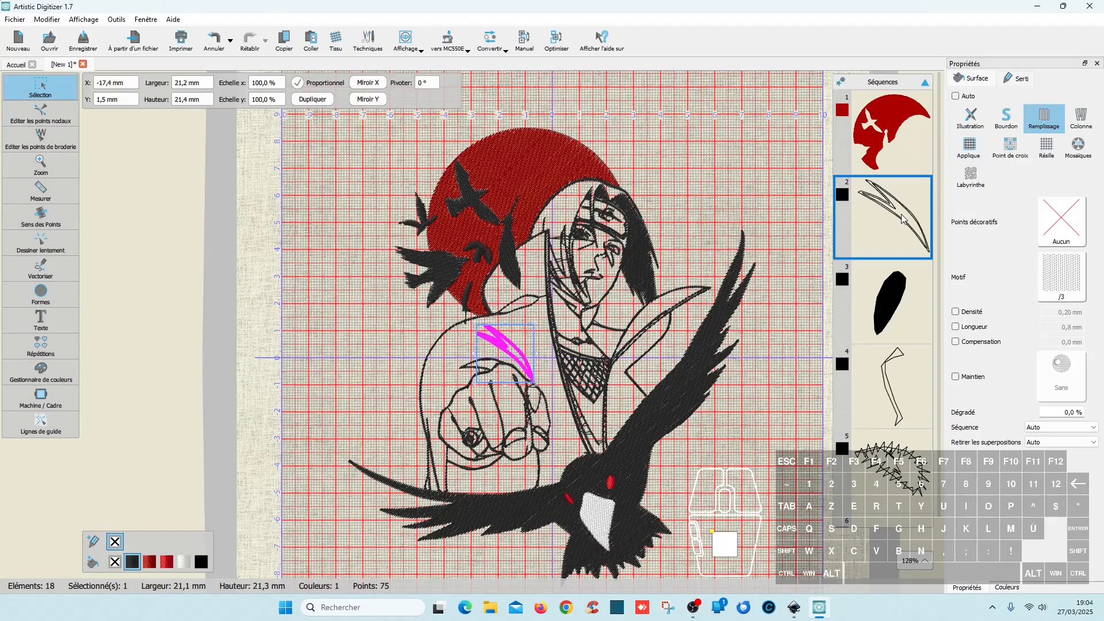
{"action": "left_click", "coordinate": [891, 300]}
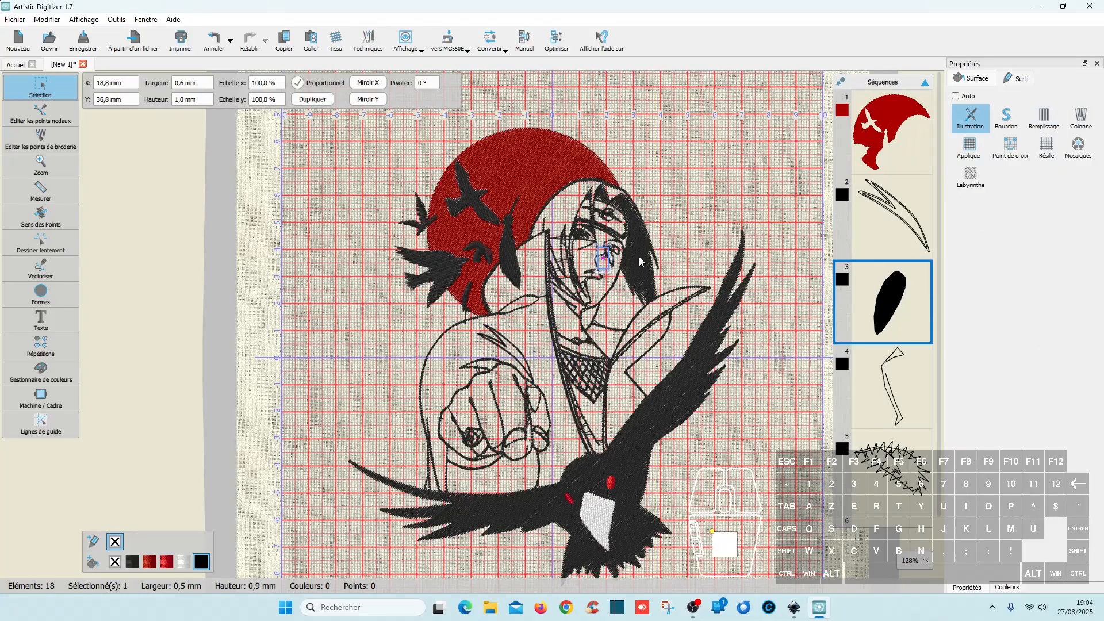
{"action": "scroll", "coordinate": [640, 261], "scroll_direction": "up", "scroll_amount": 3}
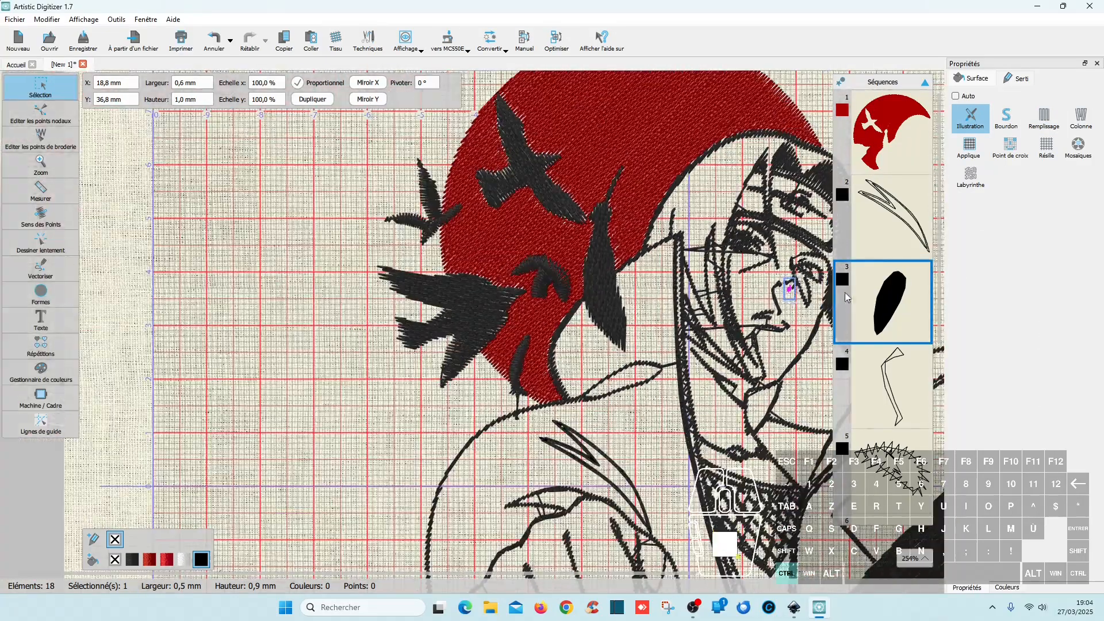
{"action": "left_click", "coordinate": [902, 381]}
{"action": "scroll", "coordinate": [797, 311], "scroll_direction": "right", "scroll_amount": 5}
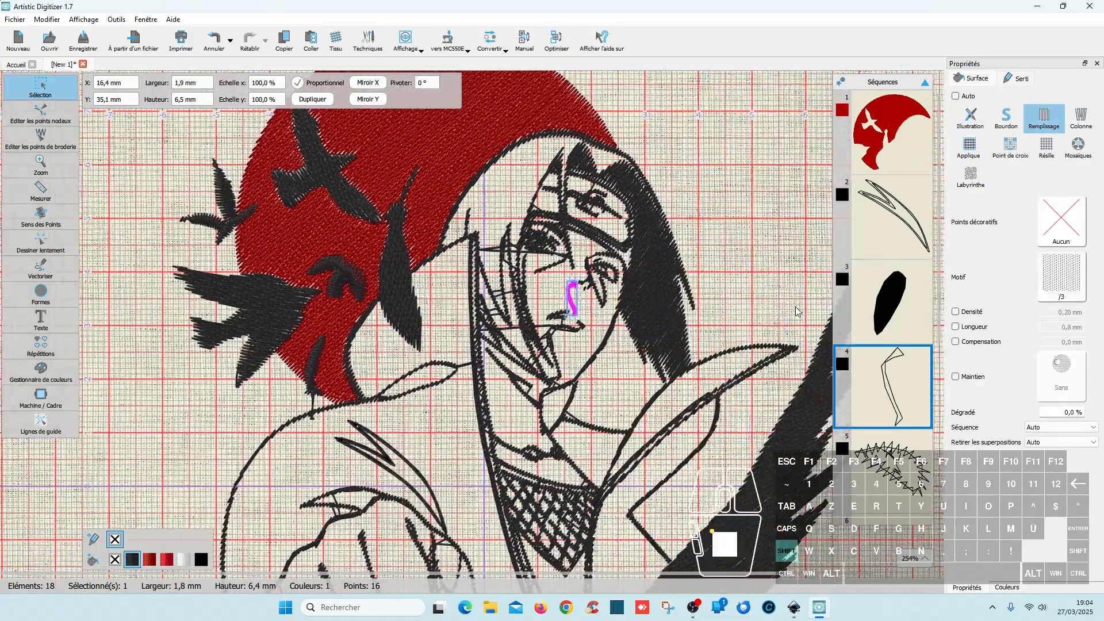
{"action": "scroll", "coordinate": [797, 311], "scroll_direction": "right", "scroll_amount": 2}
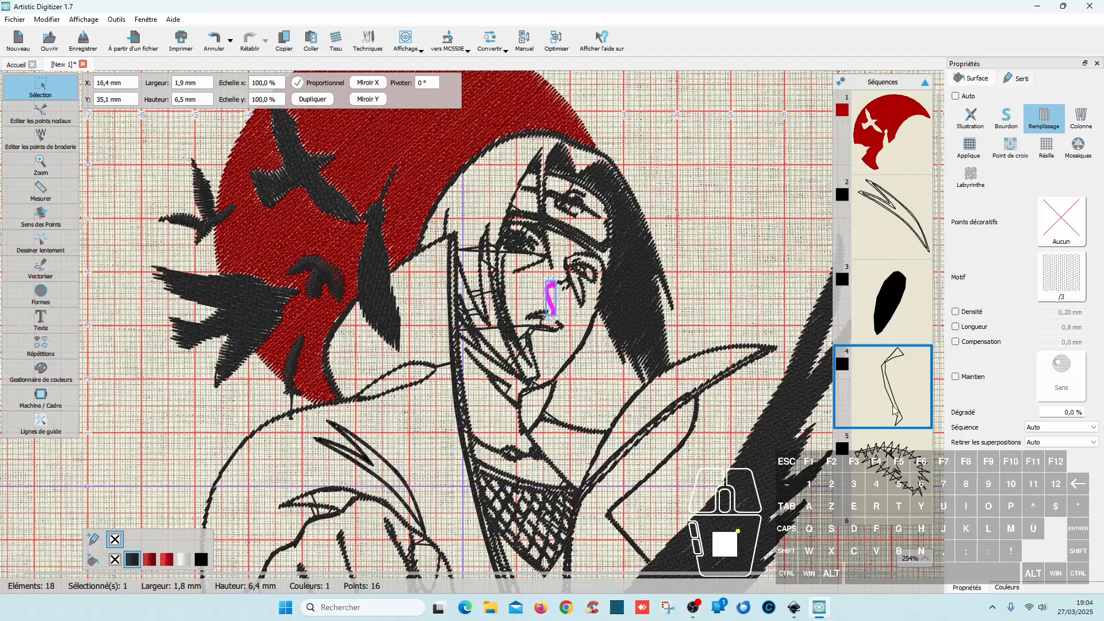
- Select sequence elements 5, 6, 7 and 8 in turn to locate each one on the character
{"action": "left_click", "coordinate": [905, 463]}
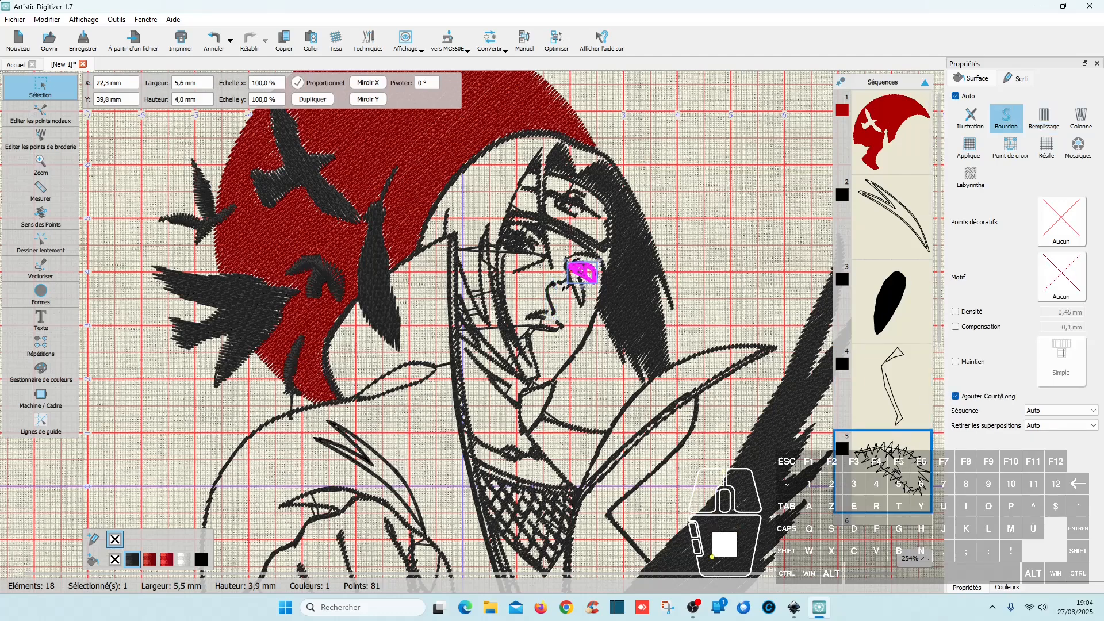
{"action": "scroll", "coordinate": [881, 372], "scroll_direction": "down", "scroll_amount": 5}
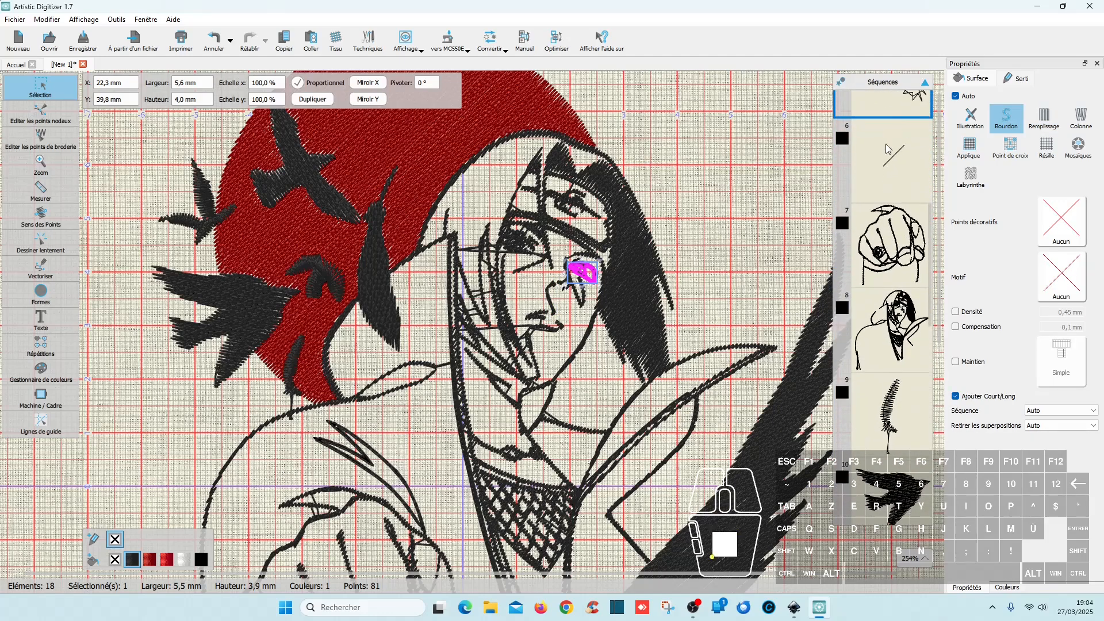
{"action": "left_click", "coordinate": [887, 167]}
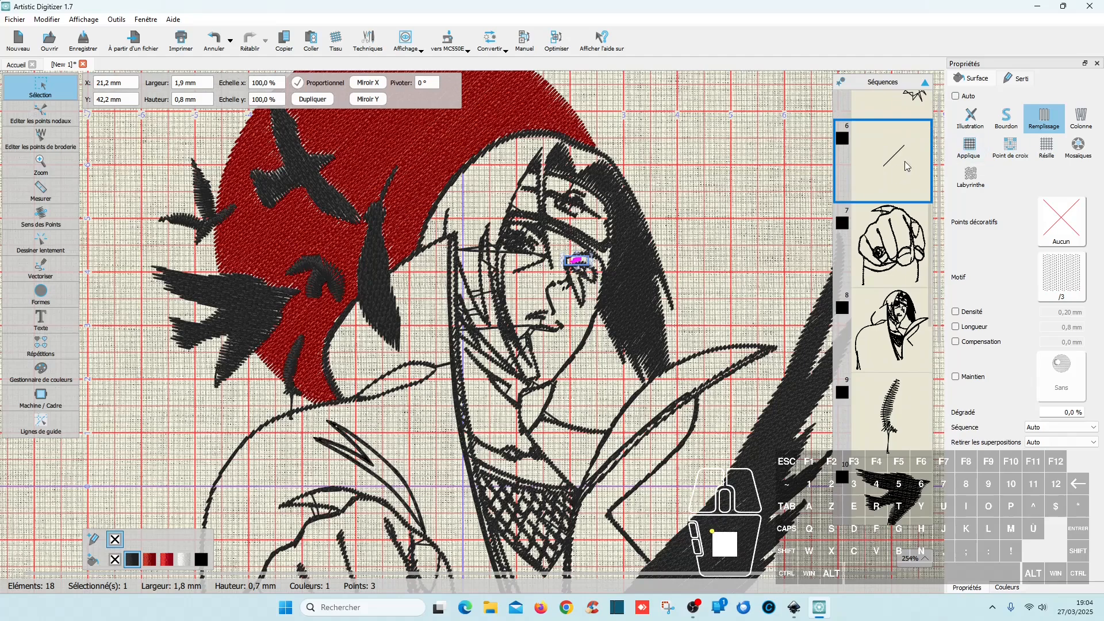
{"action": "left_click", "coordinate": [907, 246]}
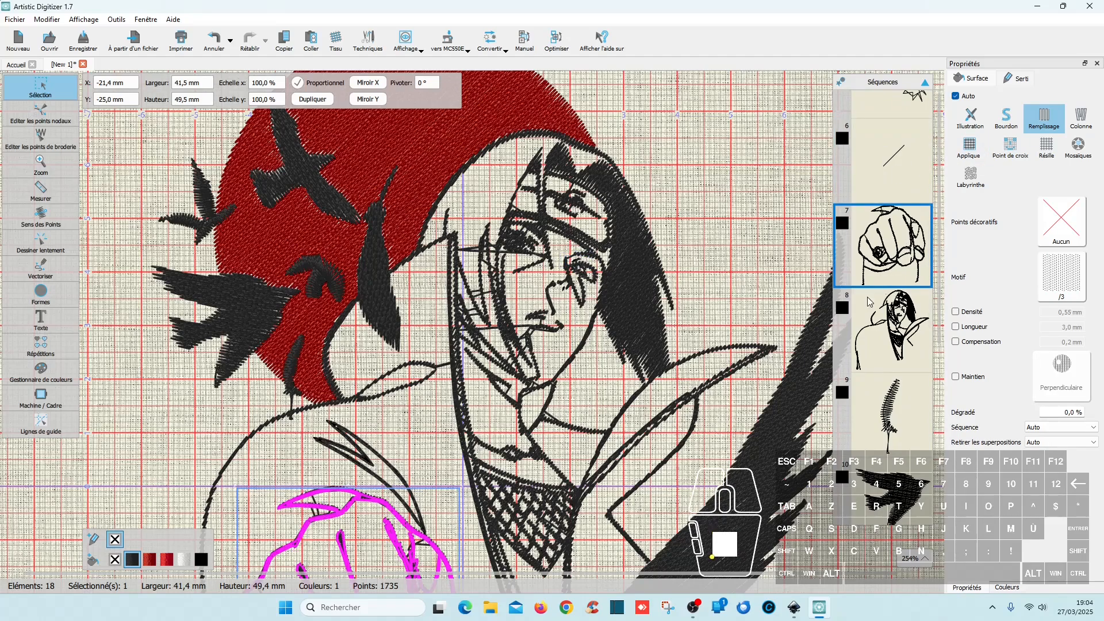
{"action": "scroll", "coordinate": [414, 350], "scroll_direction": "down", "scroll_amount": 5}
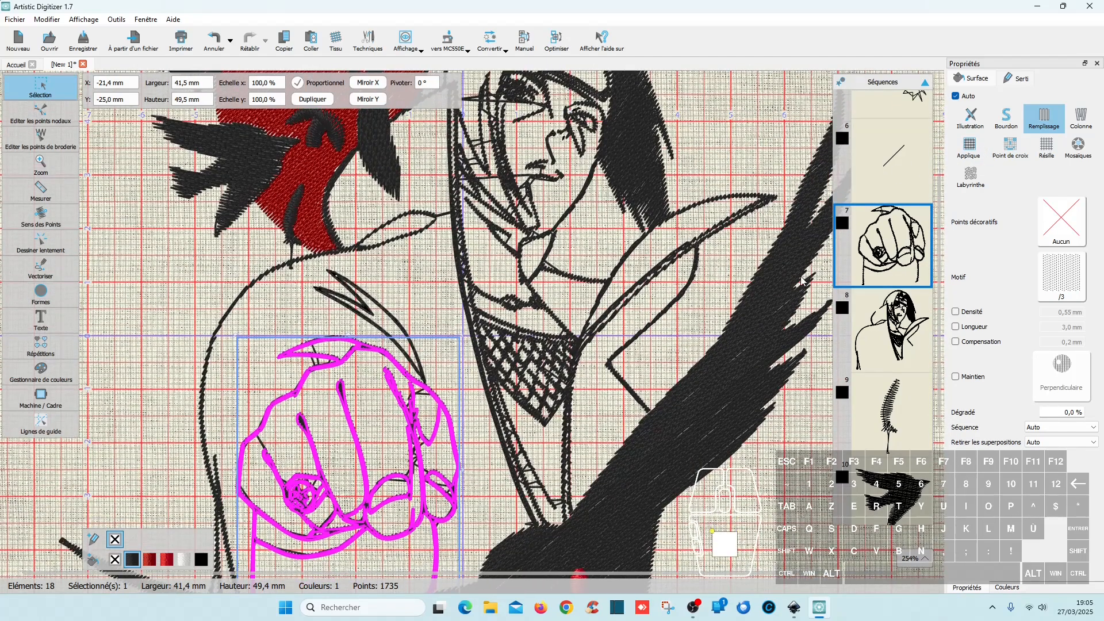
{"action": "left_click", "coordinate": [891, 329]}
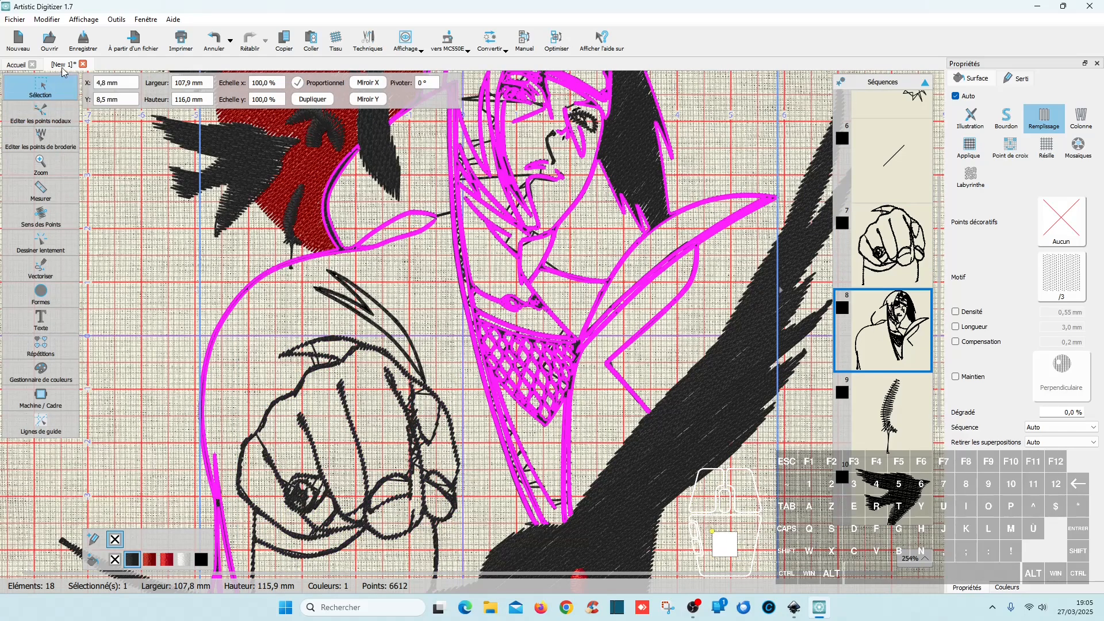
- Select the whole design and resize it proportionally to a height of 200 mm
{"action": "scroll", "coordinate": [131, 254], "scroll_direction": "down", "scroll_amount": 5, "text": "ctrl"}
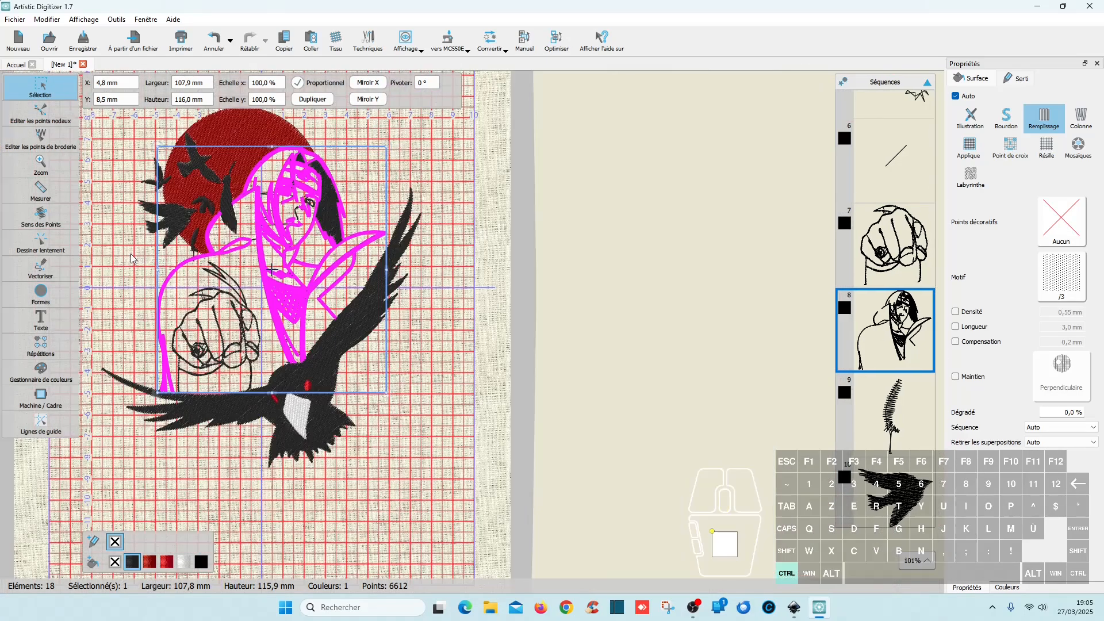
{"action": "key", "text": "ctrl"}
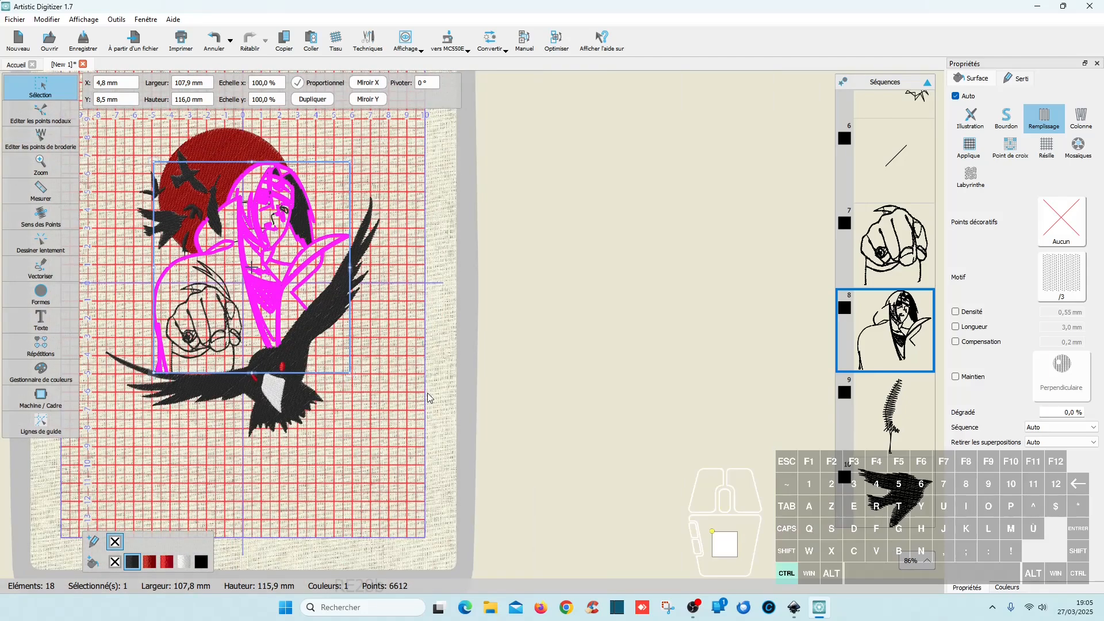
{"action": "key", "text": "ctrl+a"}
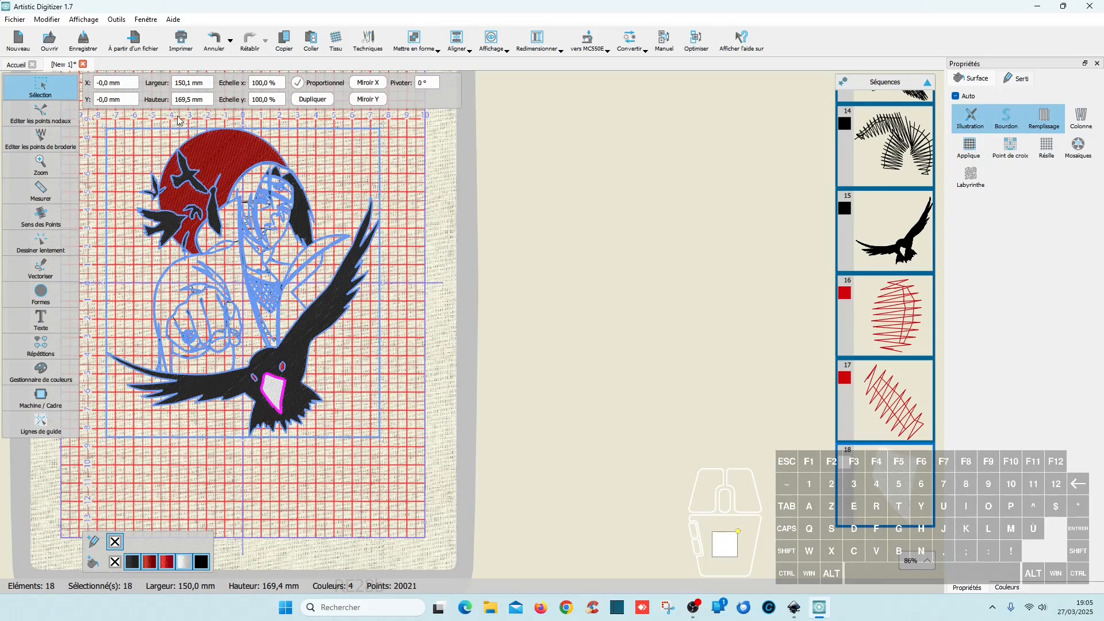
{"action": "left_click_drag", "start_coordinate": [192, 98], "coordinate": [154, 103]}
{"action": "type", "text": "200"}
{"action": "key", "text": "Return"}
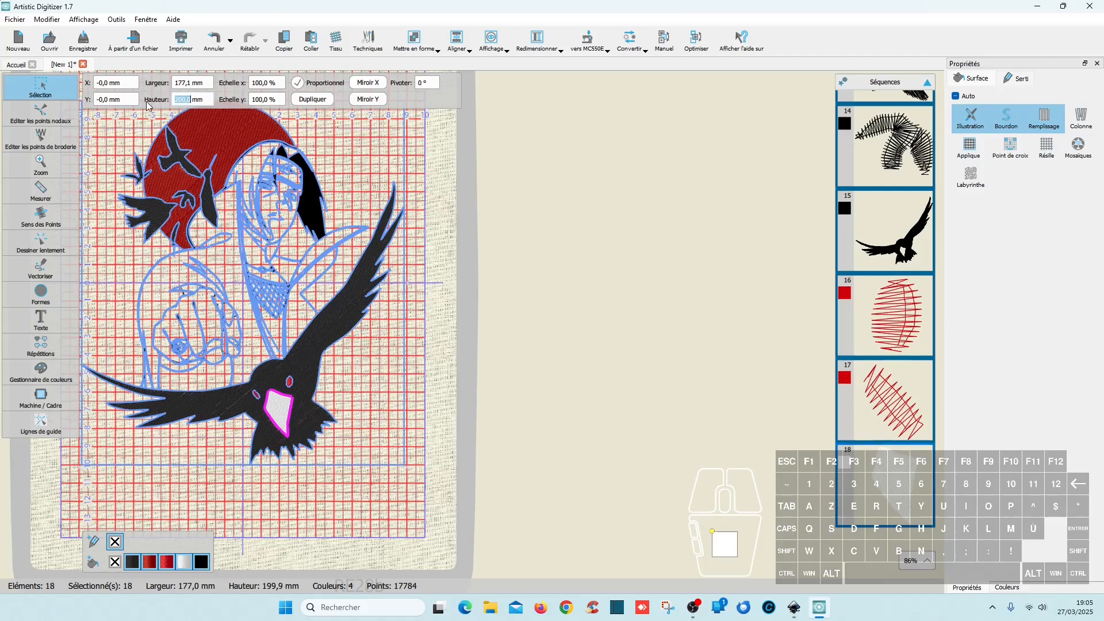
{"action": "left_click", "coordinate": [374, 374]}
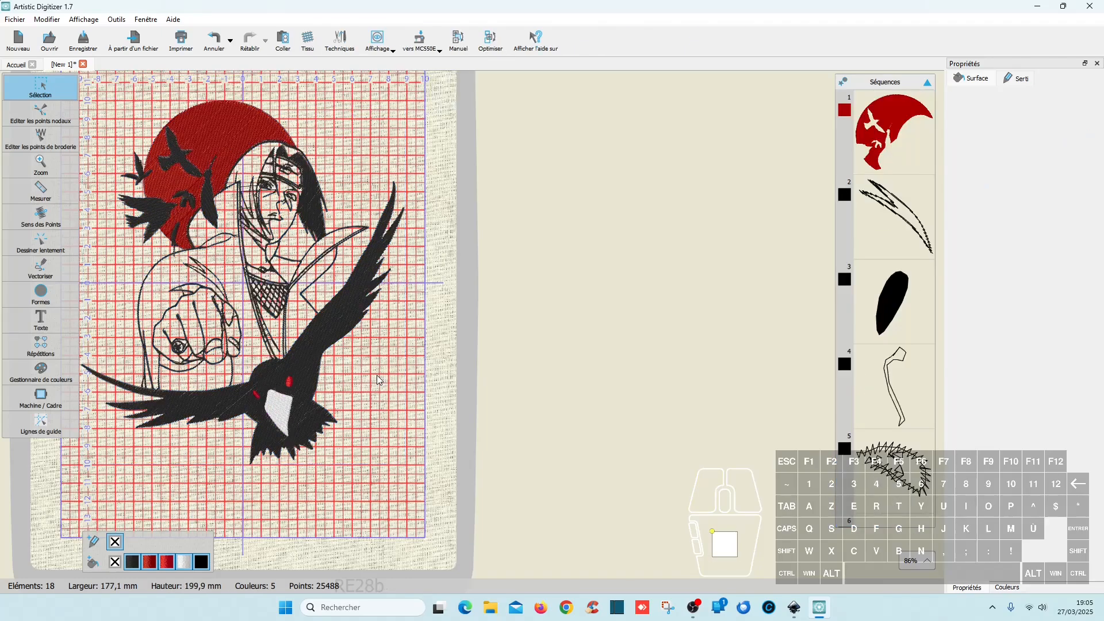
- Apply a Piqûre running-stitch outline to the large character line-art element that includes the collar and mesh
{"action": "scroll", "coordinate": [274, 218], "scroll_direction": "up", "scroll_amount": 5}
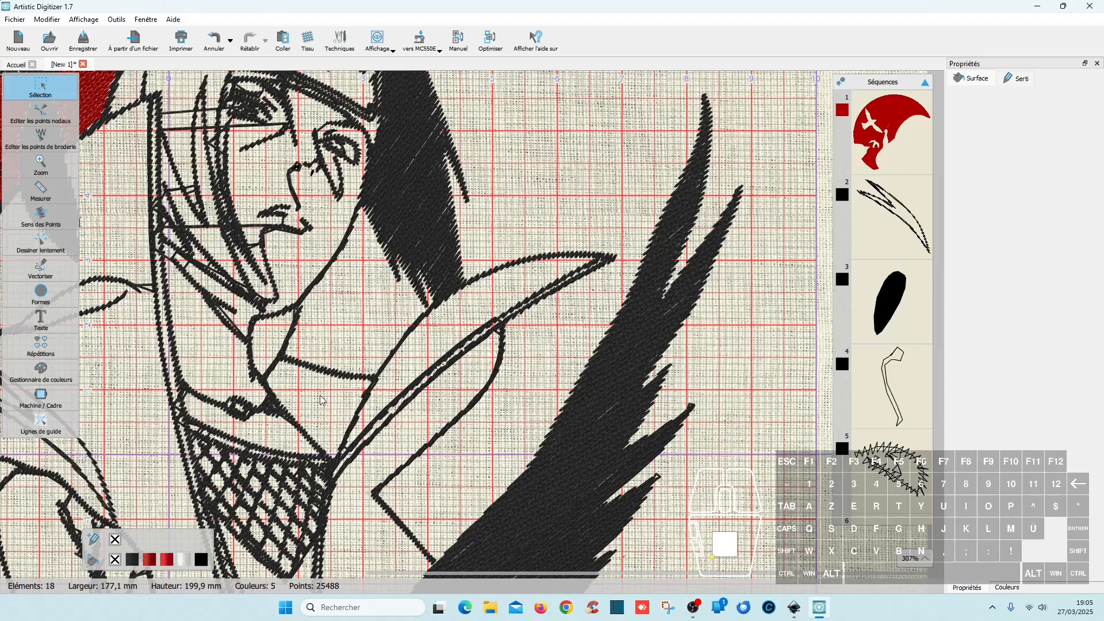
{"action": "scroll", "coordinate": [396, 414], "scroll_direction": "up", "scroll_amount": 4}
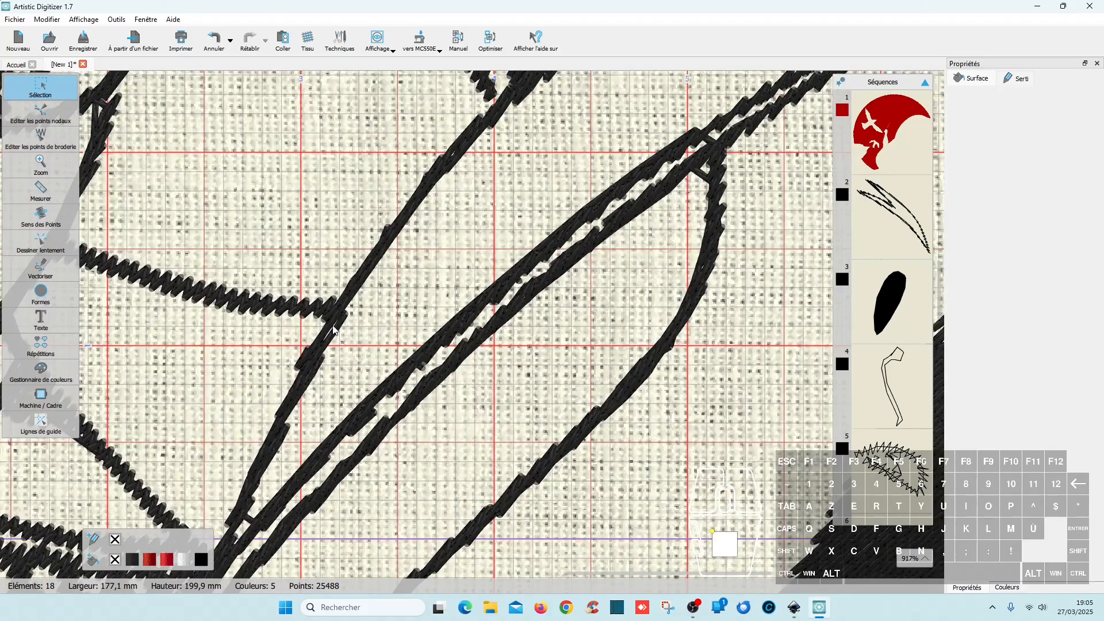
{"action": "left_click", "coordinate": [246, 305]}
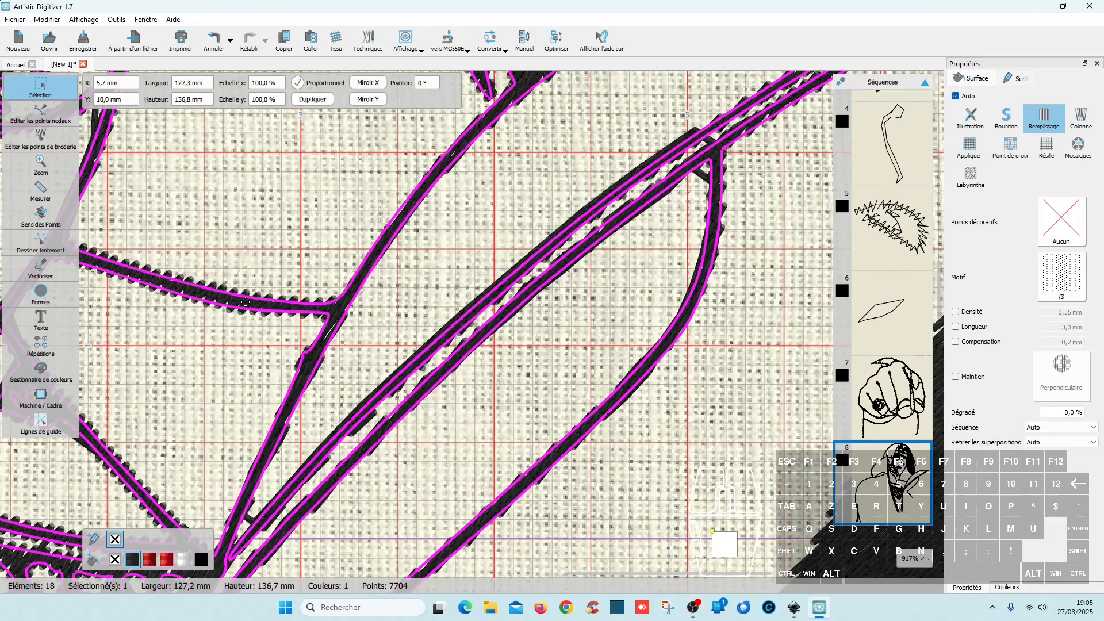
{"action": "scroll", "coordinate": [246, 302], "scroll_direction": "down", "scroll_amount": 5}
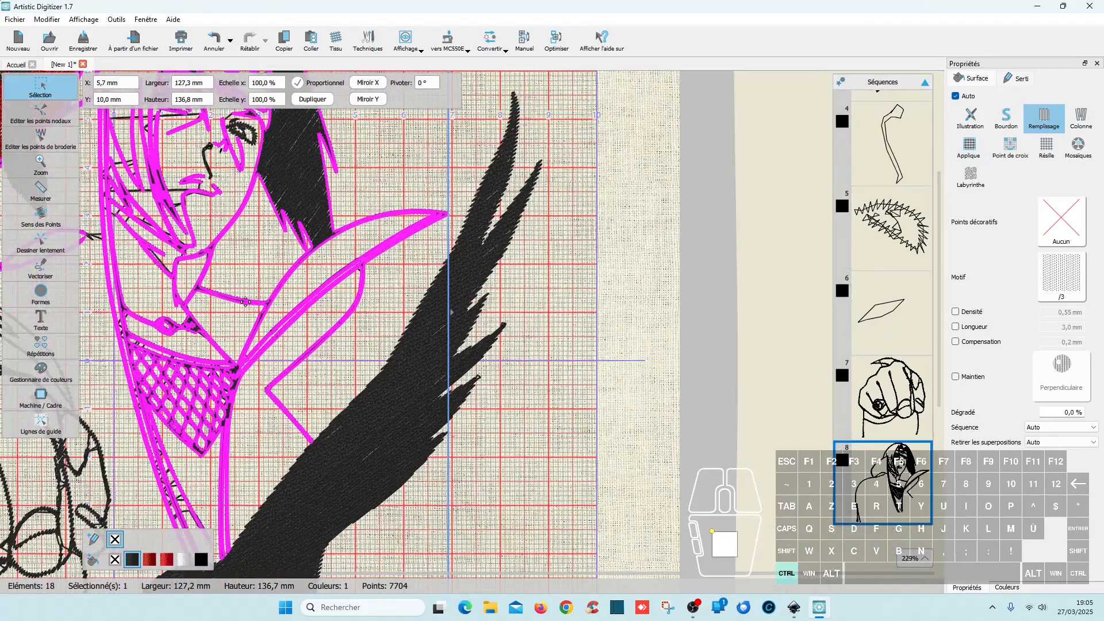
{"action": "scroll", "coordinate": [246, 303], "scroll_direction": "down", "scroll_amount": 1}
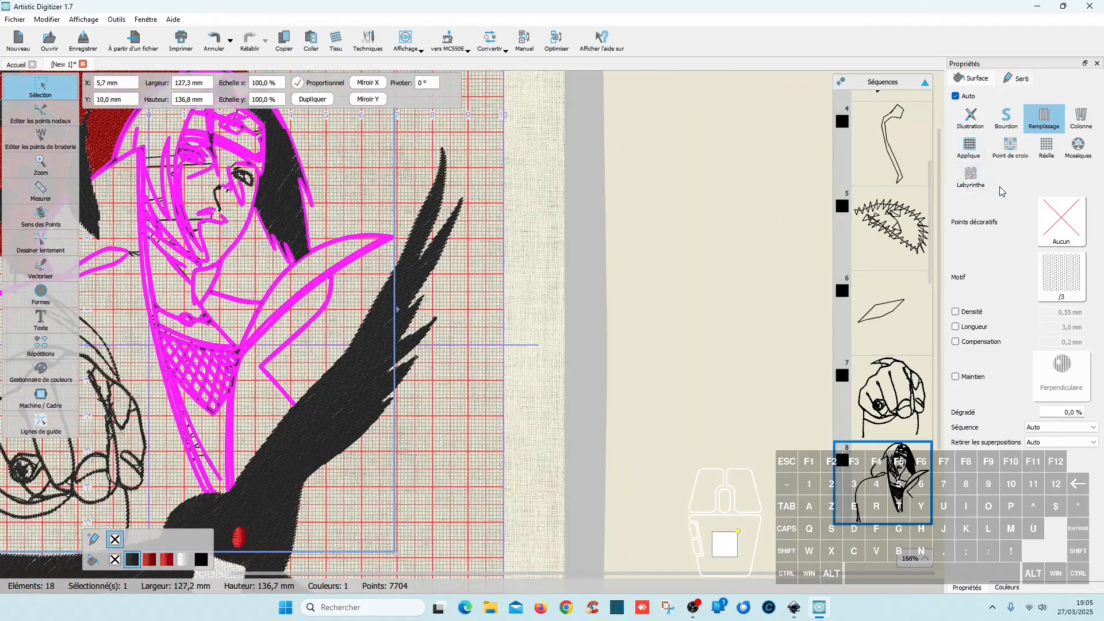
{"action": "left_click", "coordinate": [1027, 80]}
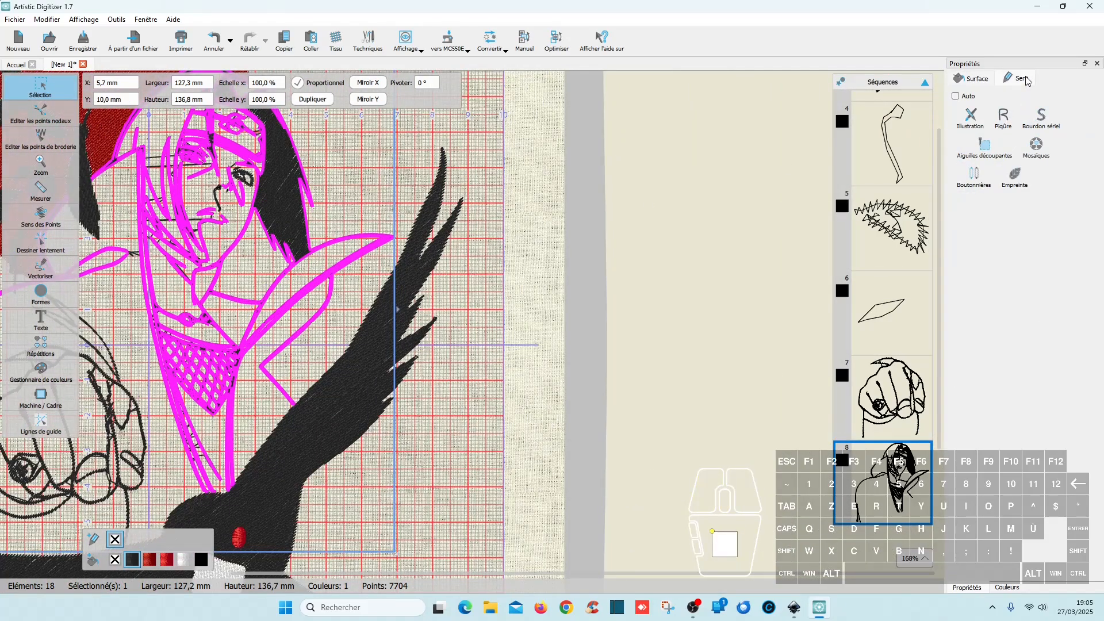
{"action": "left_click", "coordinate": [1001, 121]}
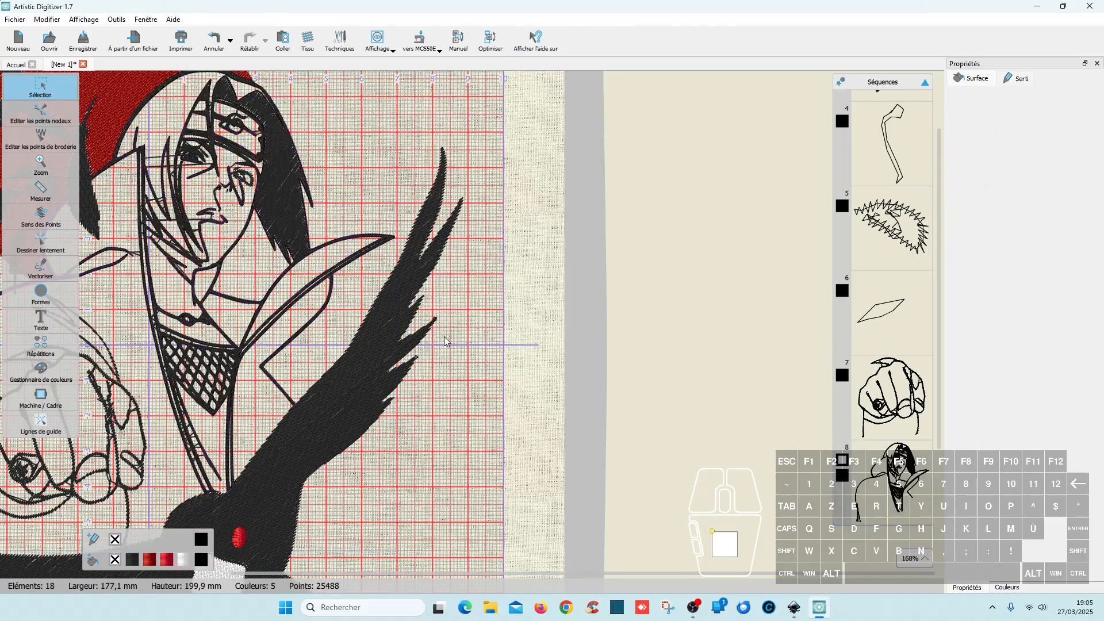
- Examine the stitches and connecting threads around the hair, face and fist, and the design as a whole
{"action": "left_click", "coordinate": [218, 293], "text": "ctrl"}
{"action": "scroll", "coordinate": [244, 292], "scroll_direction": "down", "scroll_amount": 3}
{"action": "scroll", "coordinate": [399, 243], "scroll_direction": "up", "scroll_amount": 5}
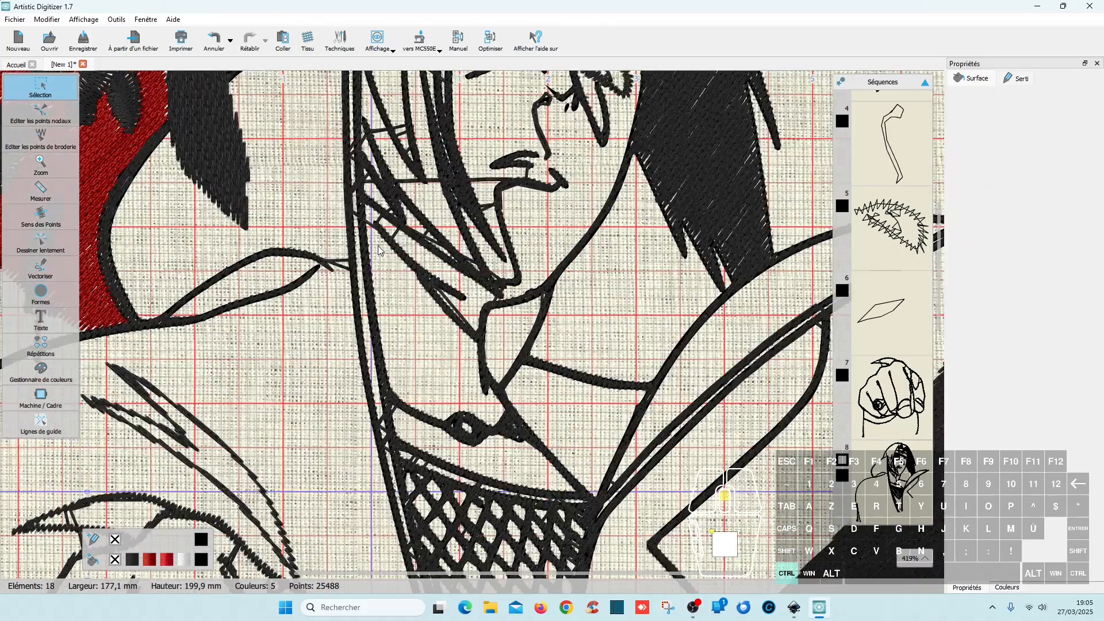
{"action": "scroll", "coordinate": [398, 242], "scroll_direction": "up", "scroll_amount": 3}
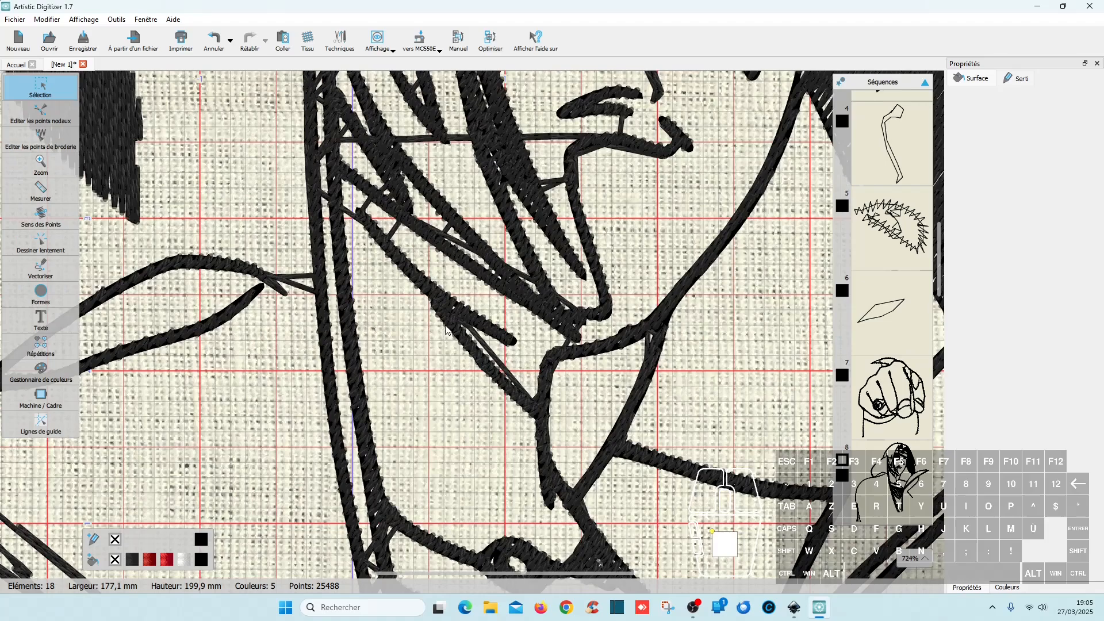
{"action": "scroll", "coordinate": [466, 282], "scroll_direction": "up", "scroll_amount": 6}
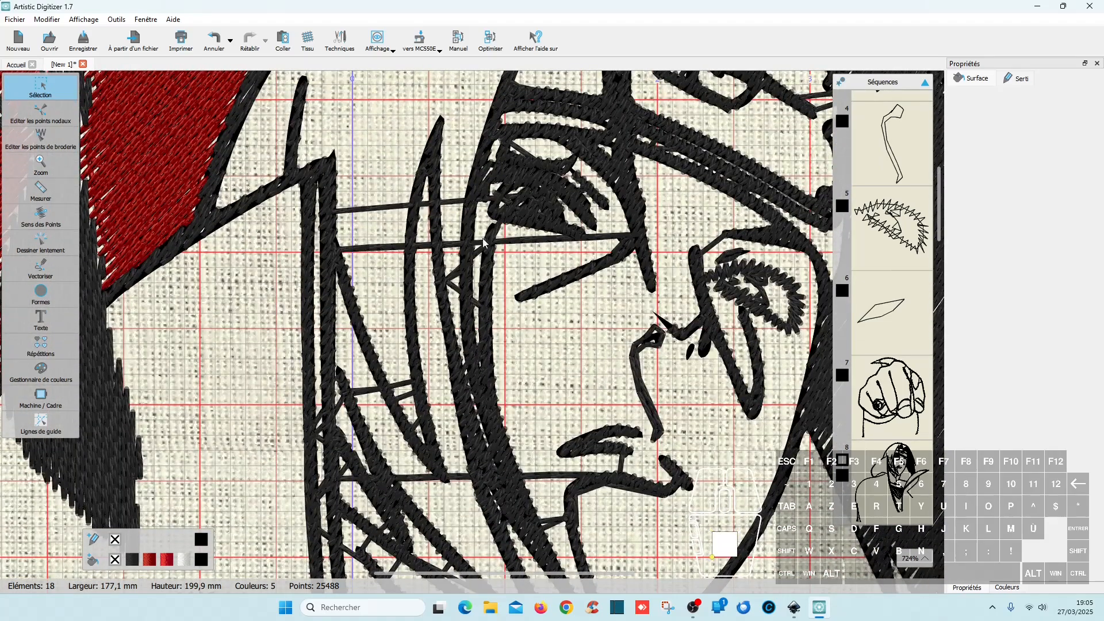
{"action": "scroll", "coordinate": [483, 241], "scroll_direction": "down", "scroll_amount": 2}
{"action": "scroll", "coordinate": [482, 314], "scroll_direction": "down", "scroll_amount": 3}
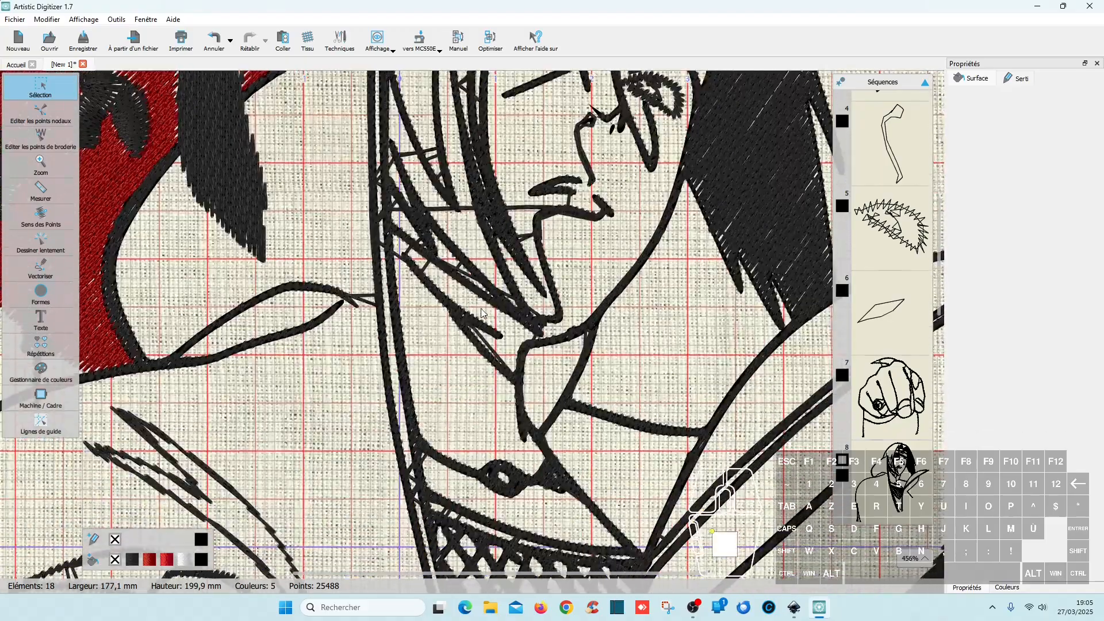
{"action": "scroll", "coordinate": [482, 313], "scroll_direction": "down", "scroll_amount": 2}
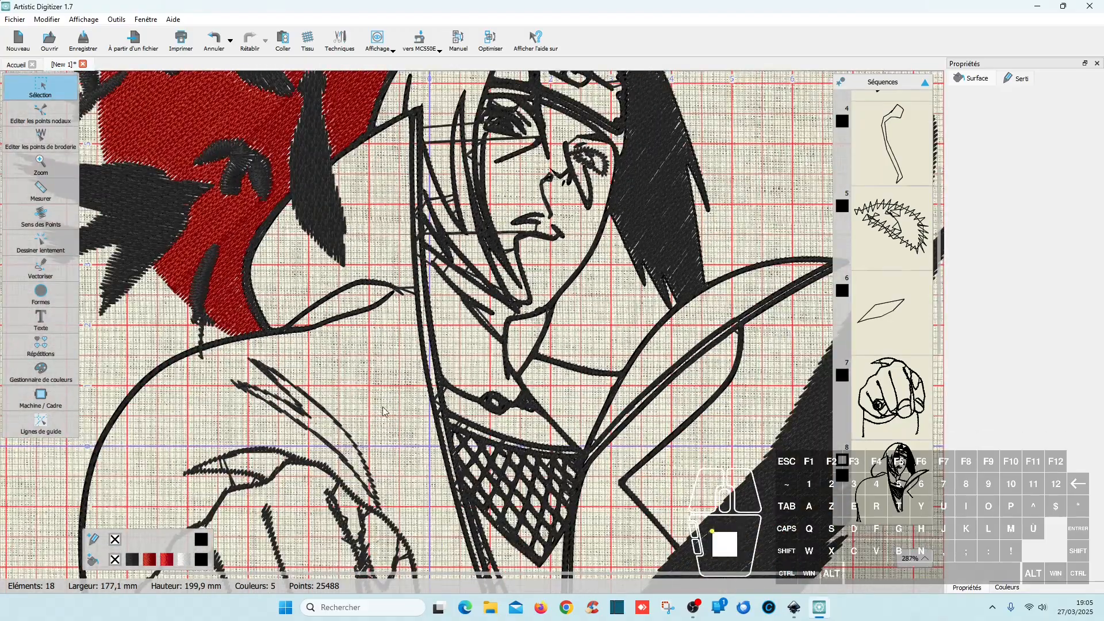
{"action": "scroll", "coordinate": [386, 410], "scroll_direction": "down", "scroll_amount": 5}
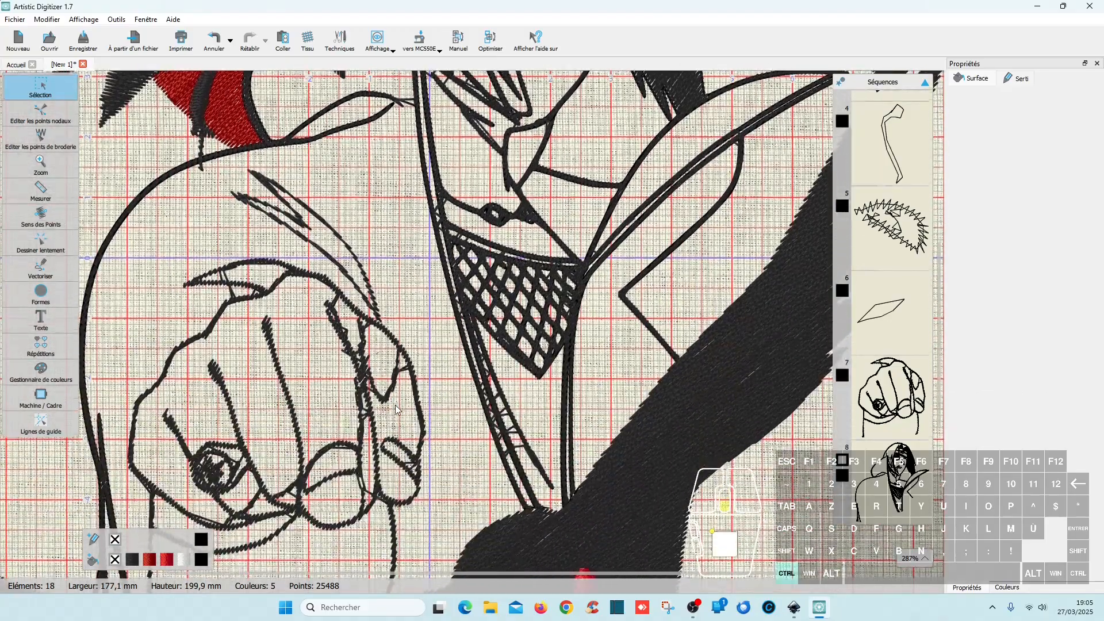
{"action": "scroll", "coordinate": [396, 410], "scroll_direction": "down", "scroll_amount": 1}
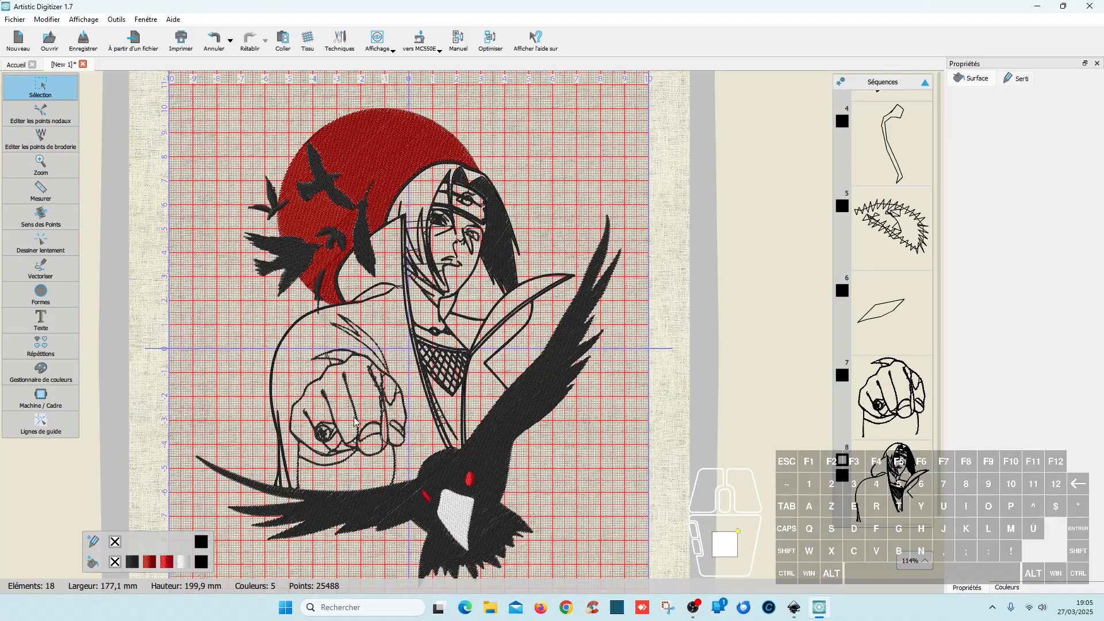
{"action": "scroll", "coordinate": [397, 401], "scroll_direction": "up", "scroll_amount": 8}
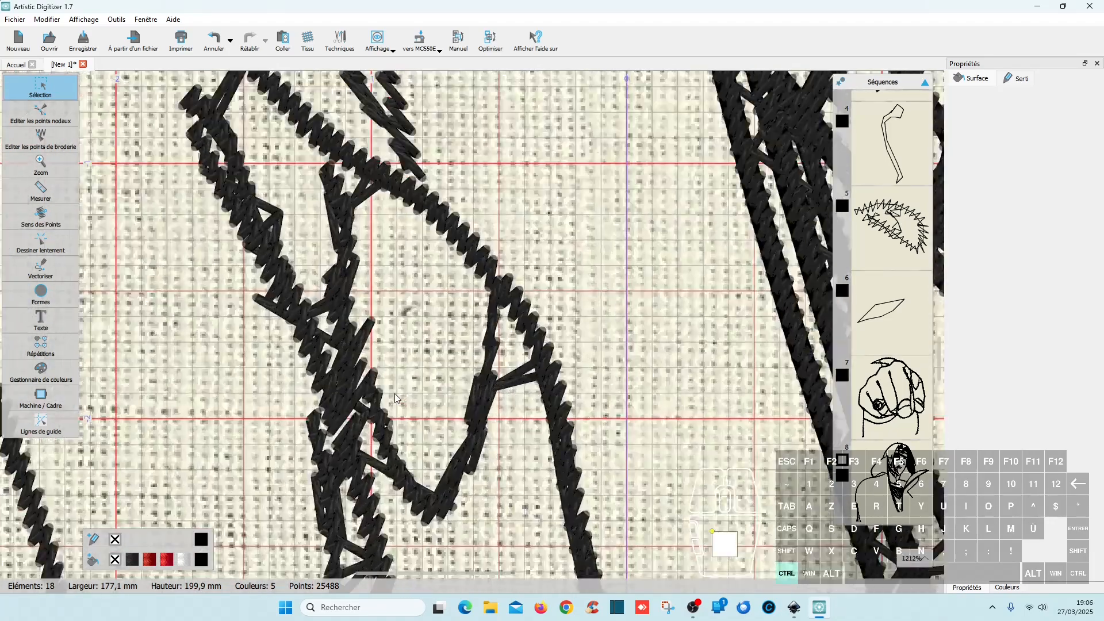
{"action": "scroll", "coordinate": [525, 339], "scroll_direction": "down", "scroll_amount": 10}
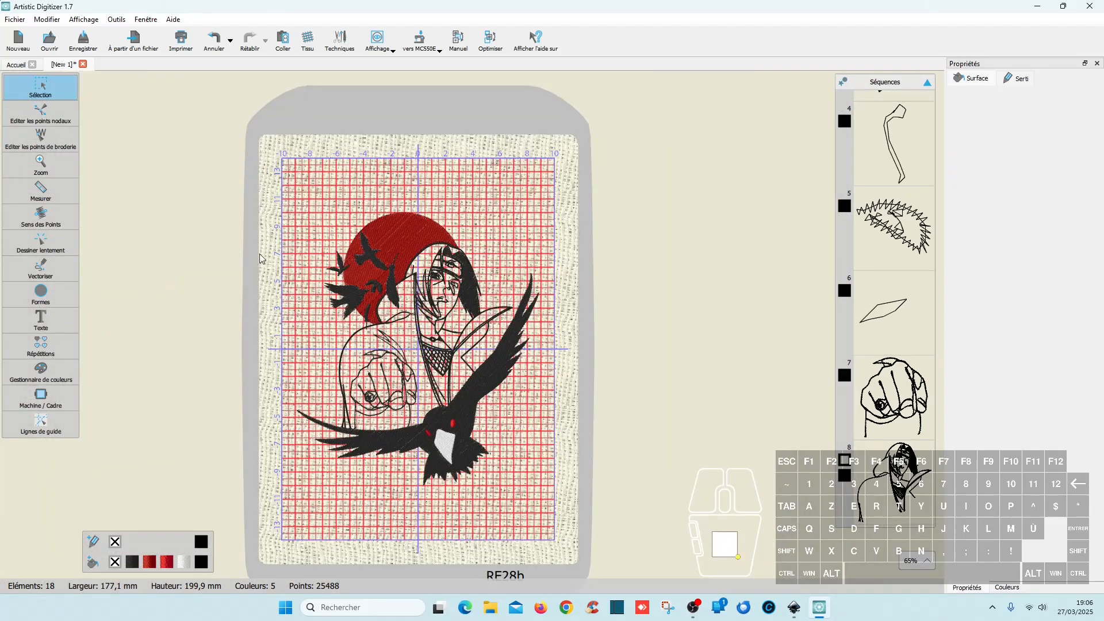
- Select the whole design and set the embroidery hoop's rotation to 90°
{"action": "left_click_drag", "start_coordinate": [634, 512], "coordinate": [133, 140]}
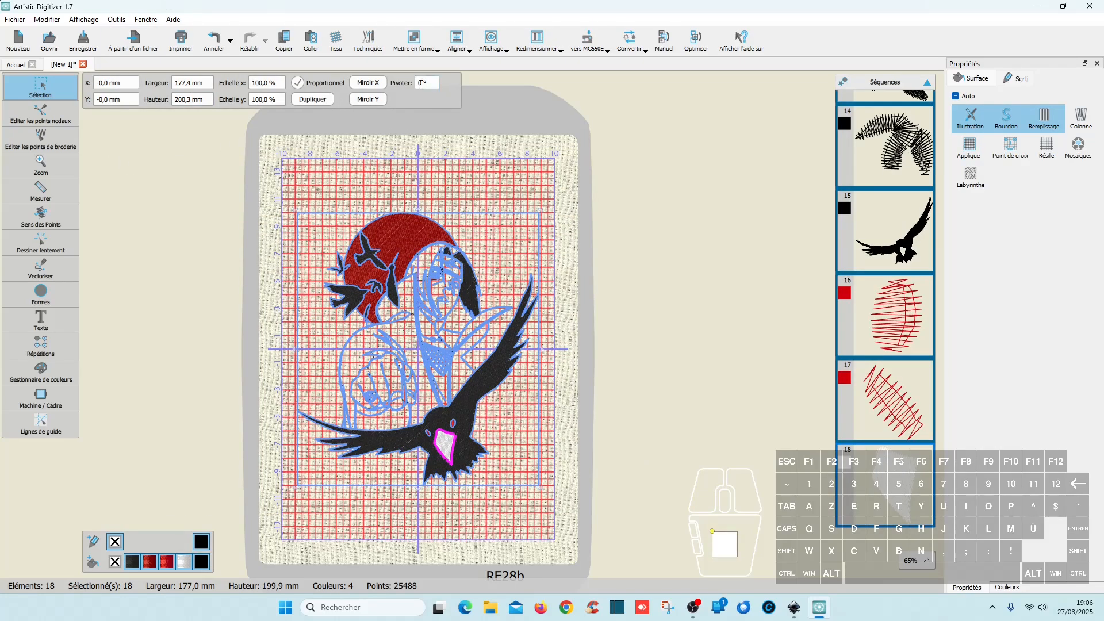
{"action": "left_click", "coordinate": [41, 397]}
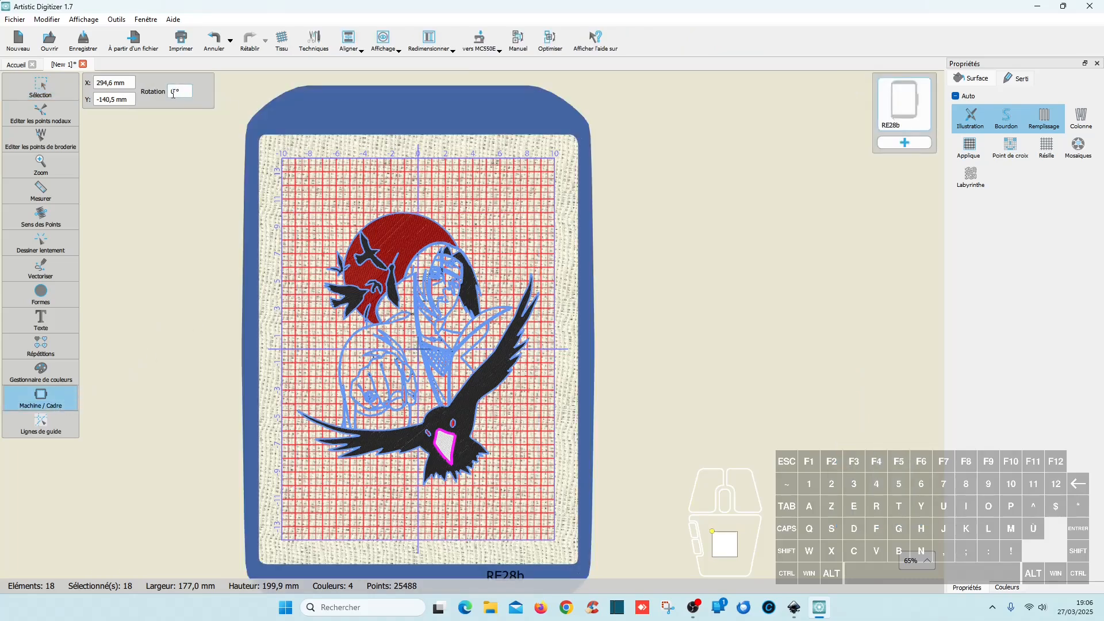
{"action": "type", "text": "90"}
{"action": "key", "text": "Return"}
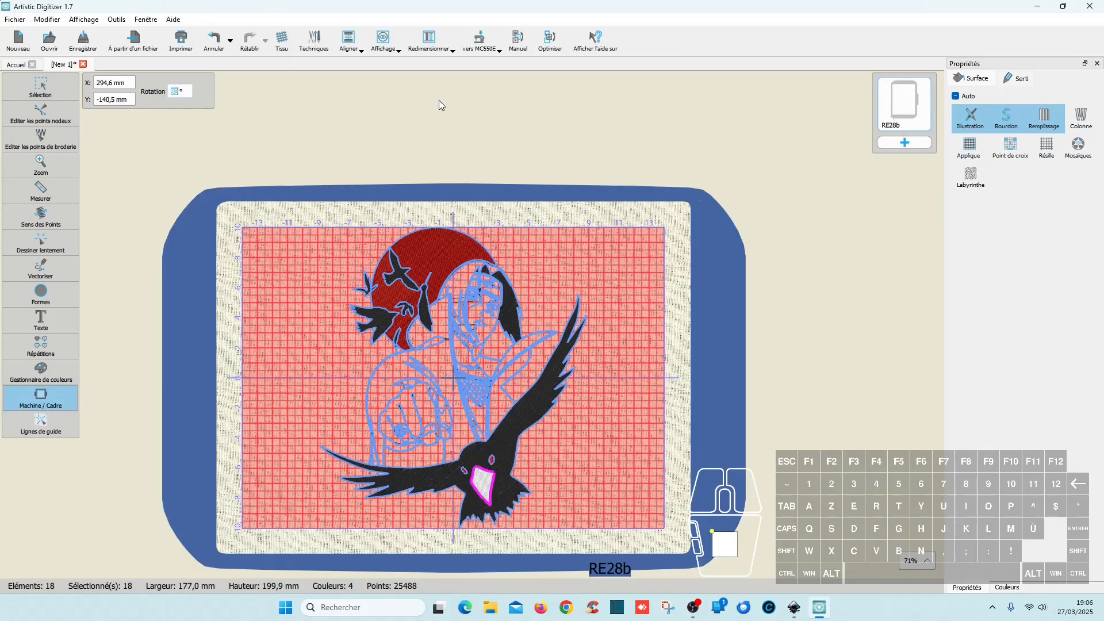
- Change the Janome MC550E hoop to the RE36b, 200x360 mm
{"action": "left_click", "coordinate": [478, 42]}
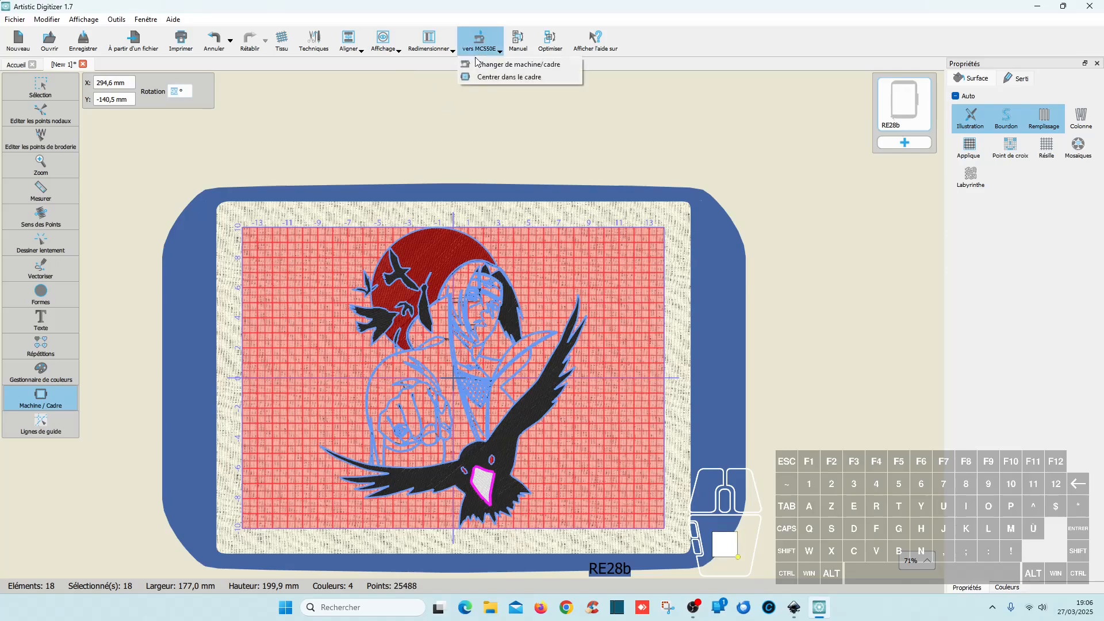
{"action": "left_click", "coordinate": [544, 65]}
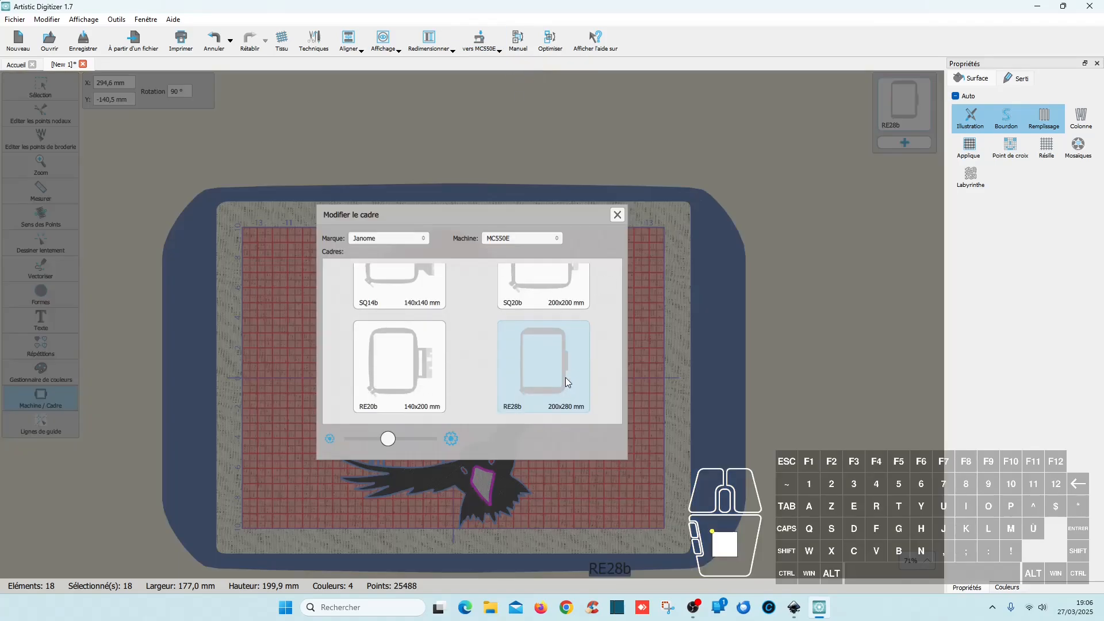
{"action": "scroll", "coordinate": [575, 374], "scroll_direction": "down", "scroll_amount": 5}
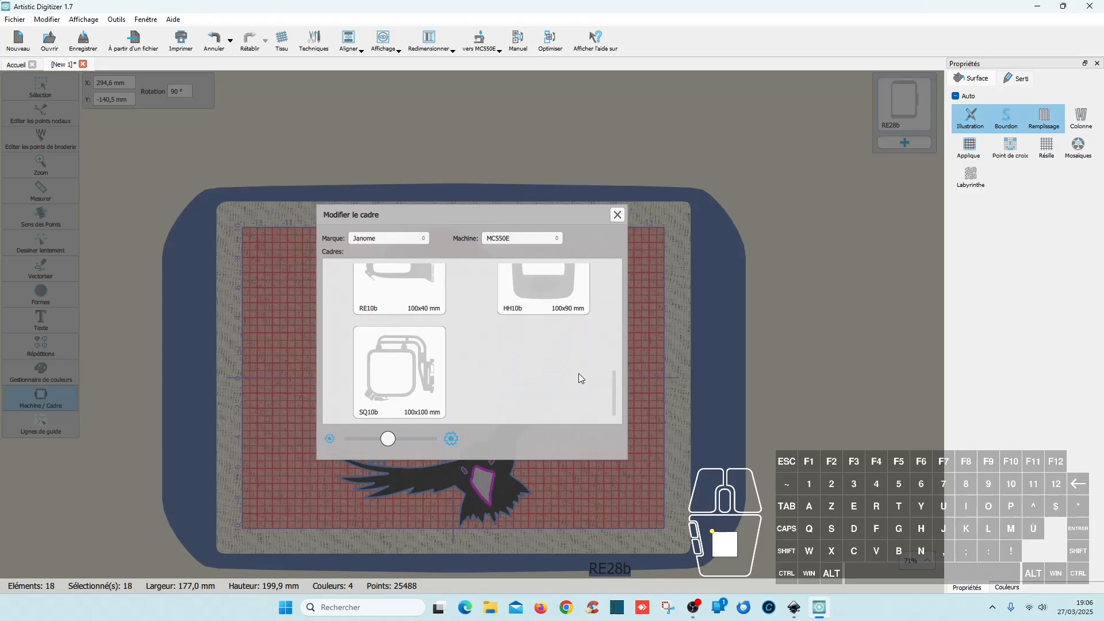
{"action": "scroll", "coordinate": [579, 374], "scroll_direction": "up", "scroll_amount": 5}
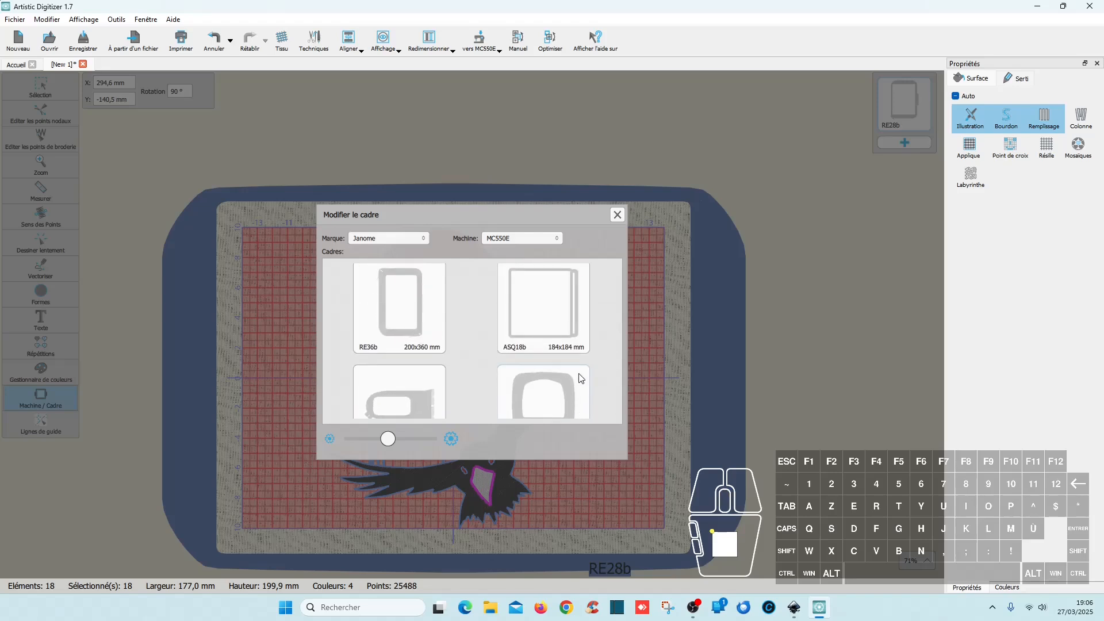
{"action": "left_click", "coordinate": [423, 329]}
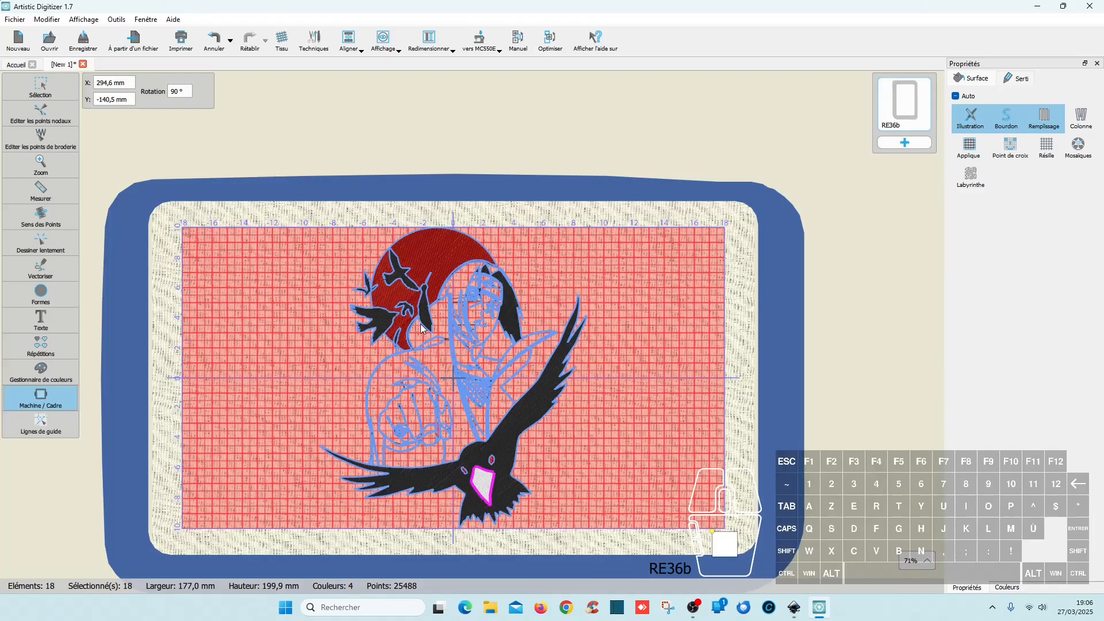
- Set the embroidery hoop's rotation to 0°
{"action": "double_click", "coordinate": [178, 90]}
{"action": "type", "text": "0"}
{"action": "key", "text": "Return"}
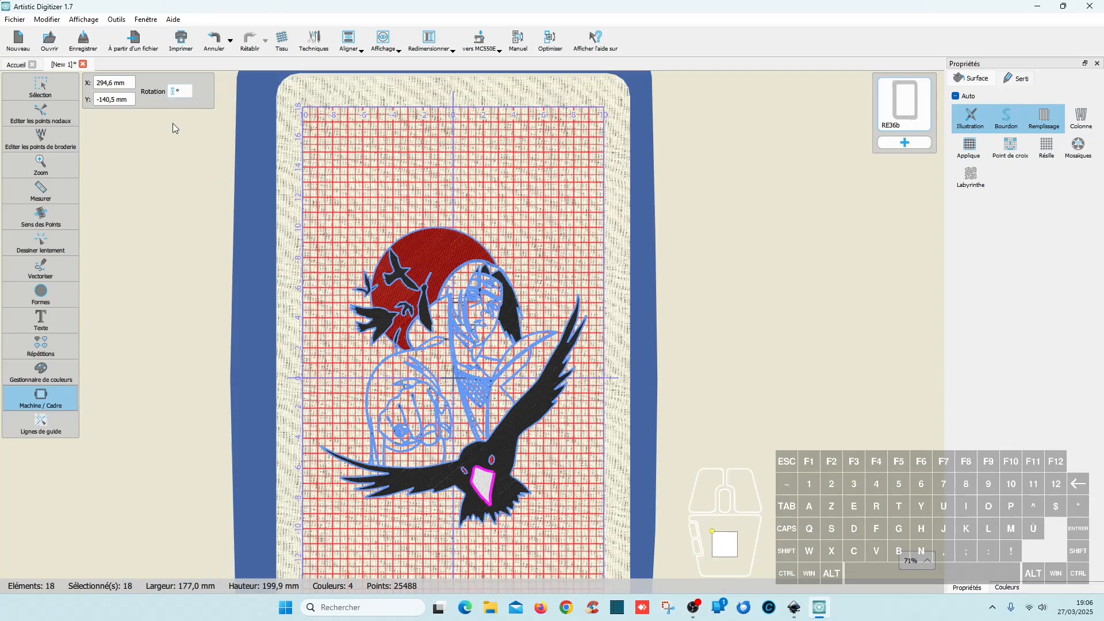
- Scale the whole design proportionally to a width of 199 mm and deselect it
{"action": "left_click", "coordinate": [36, 85]}
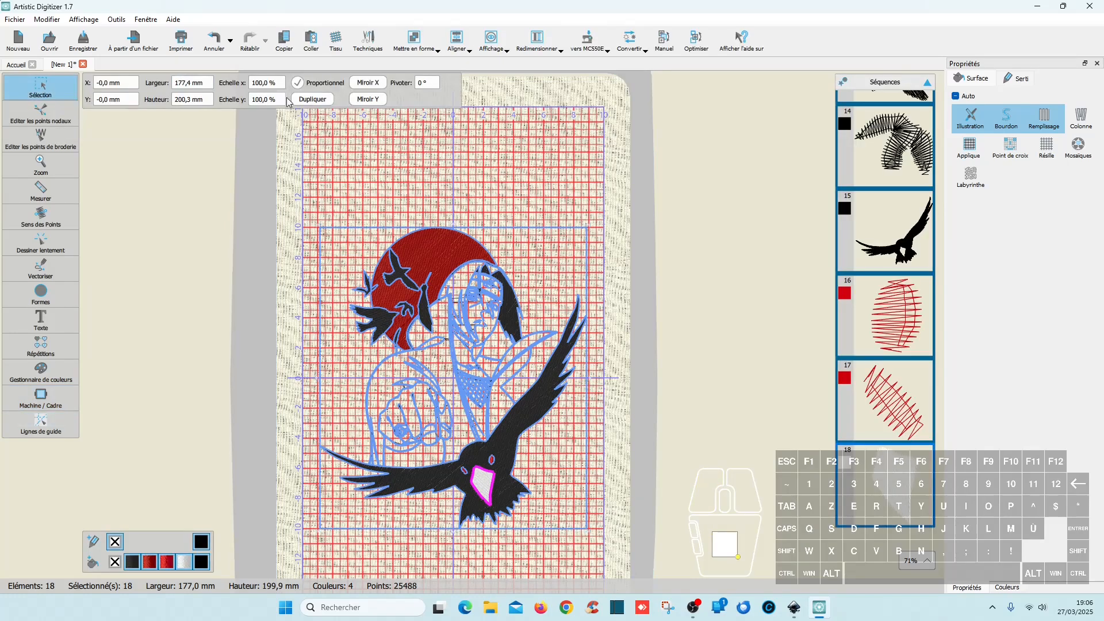
{"action": "double_click", "coordinate": [192, 84]}
{"action": "type", "text": "199"}
{"action": "key", "text": "Return"}
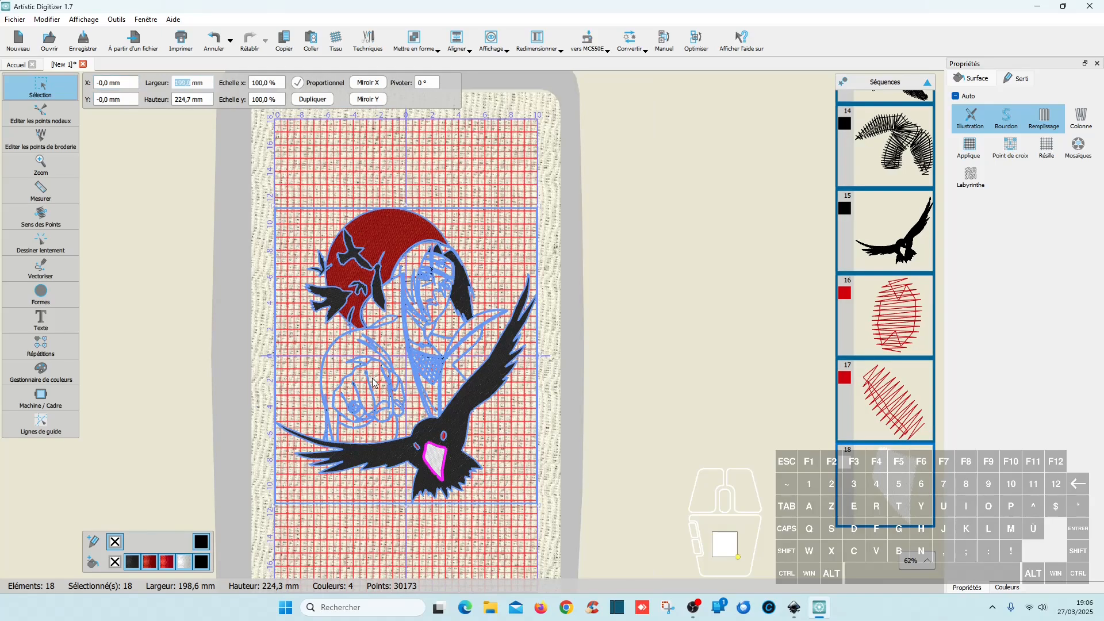
{"action": "left_click", "coordinate": [534, 429]}
{"action": "left_click", "coordinate": [492, 130]}
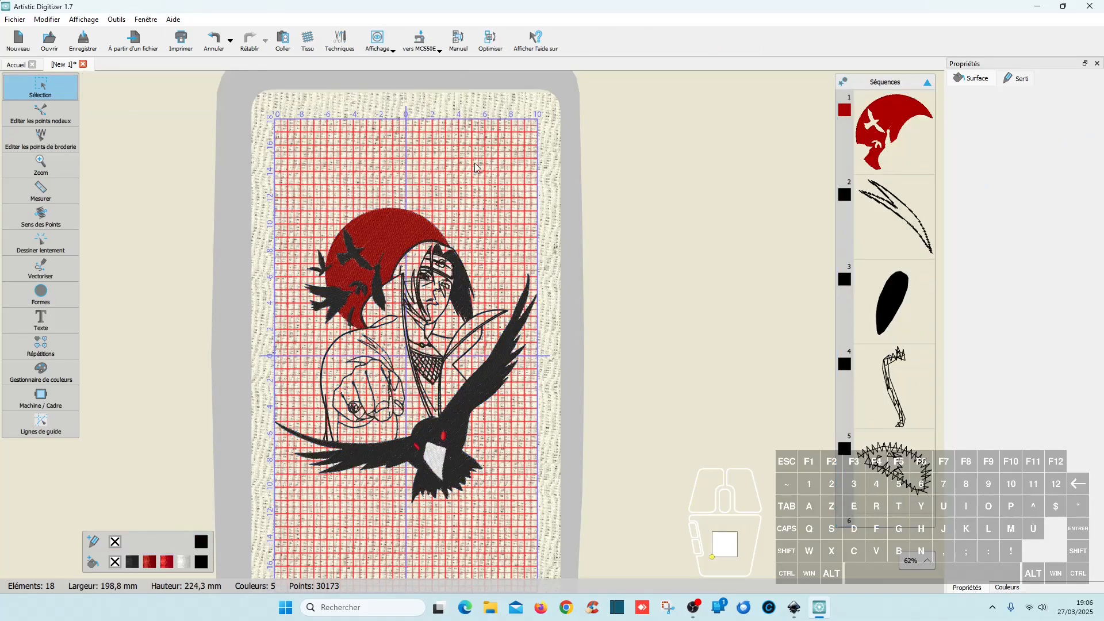
- Examine the stitching of the resized design around the face, hair, collar, mesh, sleeve folds and fist, and the design as a whole
{"action": "scroll", "coordinate": [458, 290], "scroll_direction": "up", "scroll_amount": 5}
{"action": "scroll", "coordinate": [355, 329], "scroll_direction": "up", "scroll_amount": 3}
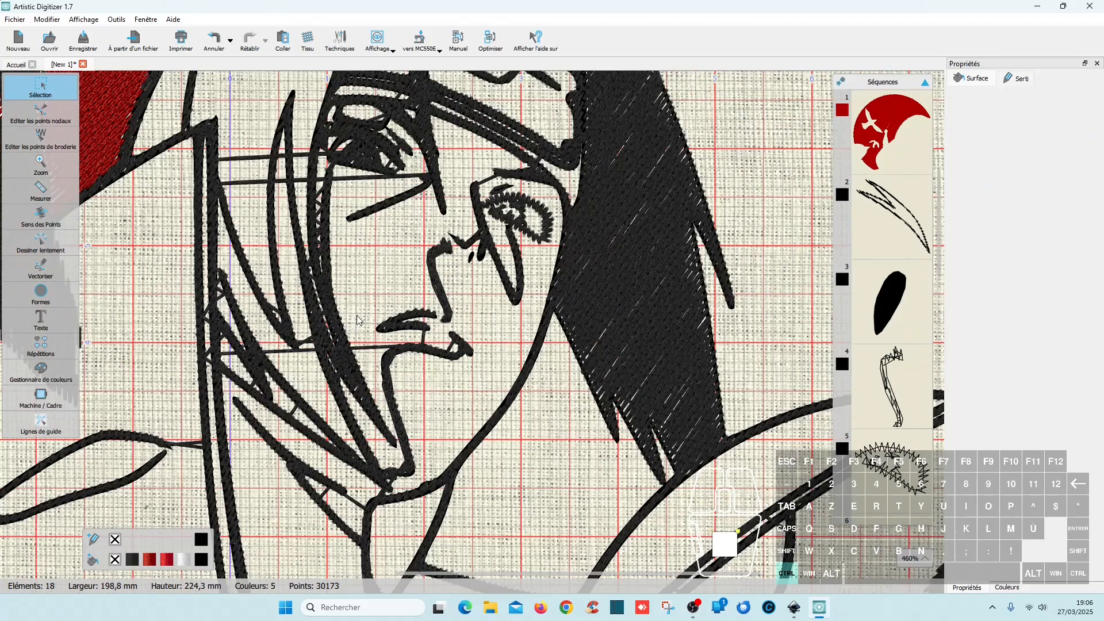
{"action": "scroll", "coordinate": [430, 347], "scroll_direction": "down", "scroll_amount": 1}
{"action": "scroll", "coordinate": [430, 346], "scroll_direction": "down", "scroll_amount": 4}
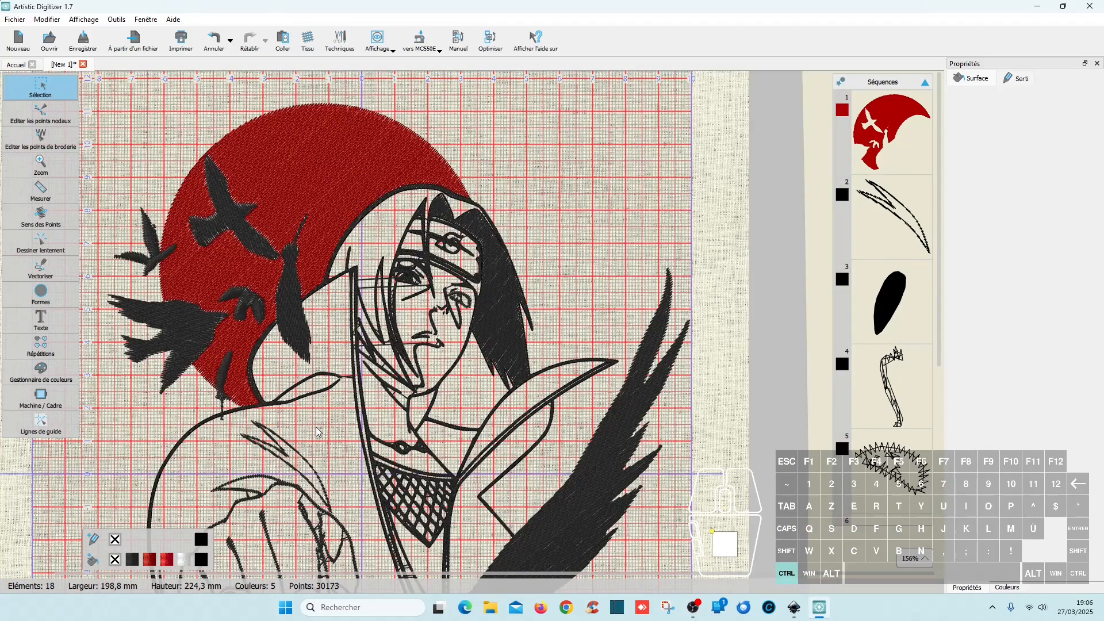
{"action": "scroll", "coordinate": [318, 431], "scroll_direction": "down", "scroll_amount": 2}
{"action": "scroll", "coordinate": [336, 429], "scroll_direction": "up", "scroll_amount": 3}
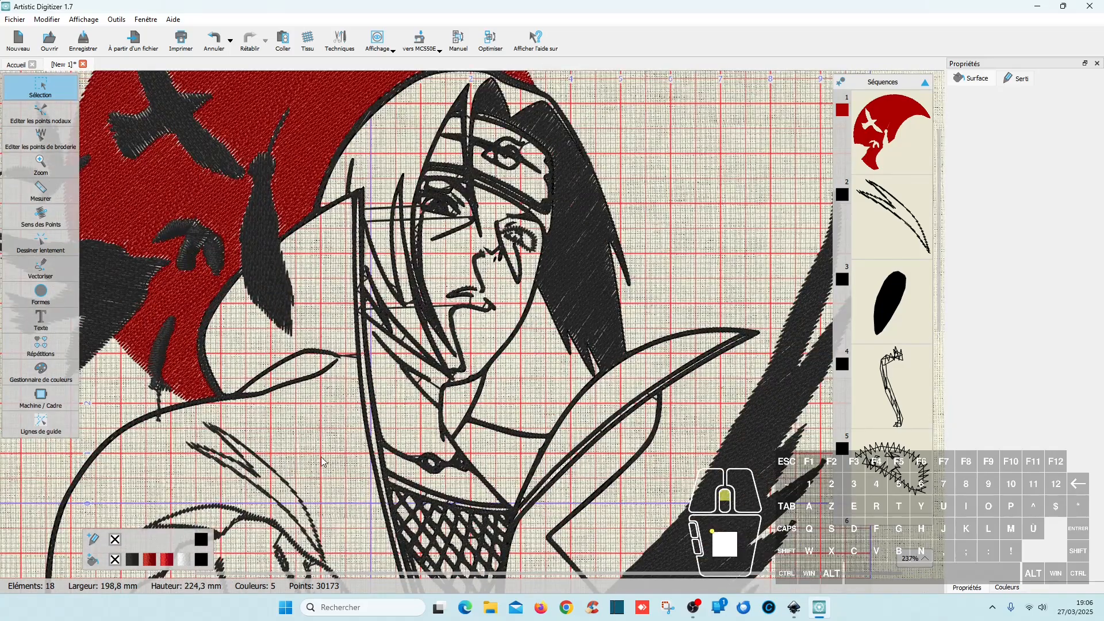
{"action": "scroll", "coordinate": [386, 420], "scroll_direction": "down", "scroll_amount": 5}
{"action": "scroll", "coordinate": [598, 382], "scroll_direction": "up", "scroll_amount": 5}
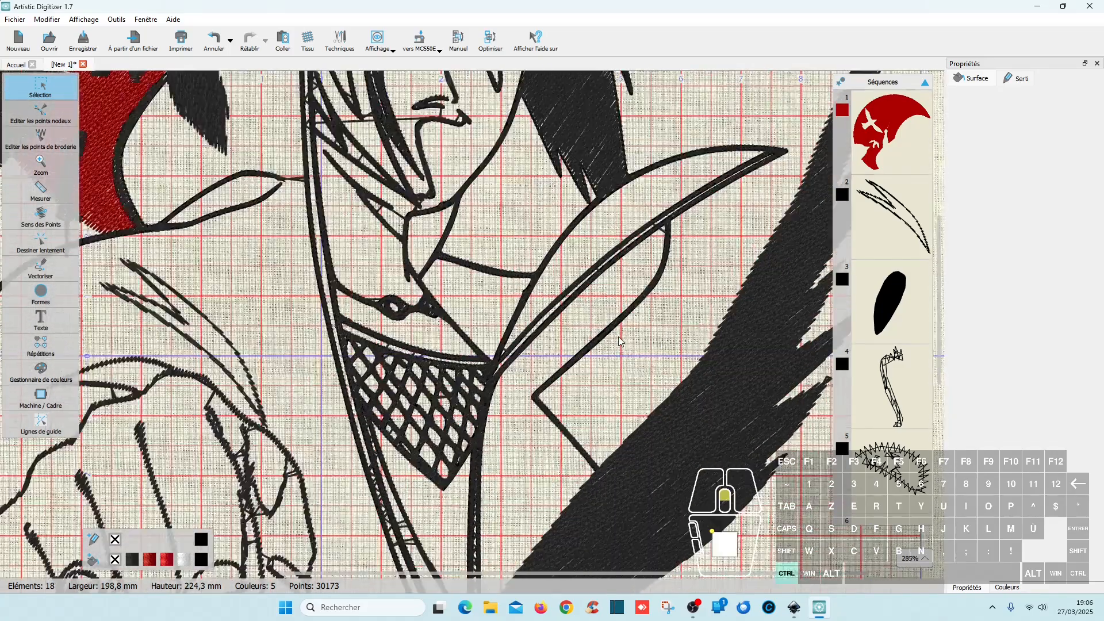
{"action": "scroll", "coordinate": [484, 399], "scroll_direction": "down", "scroll_amount": 4}
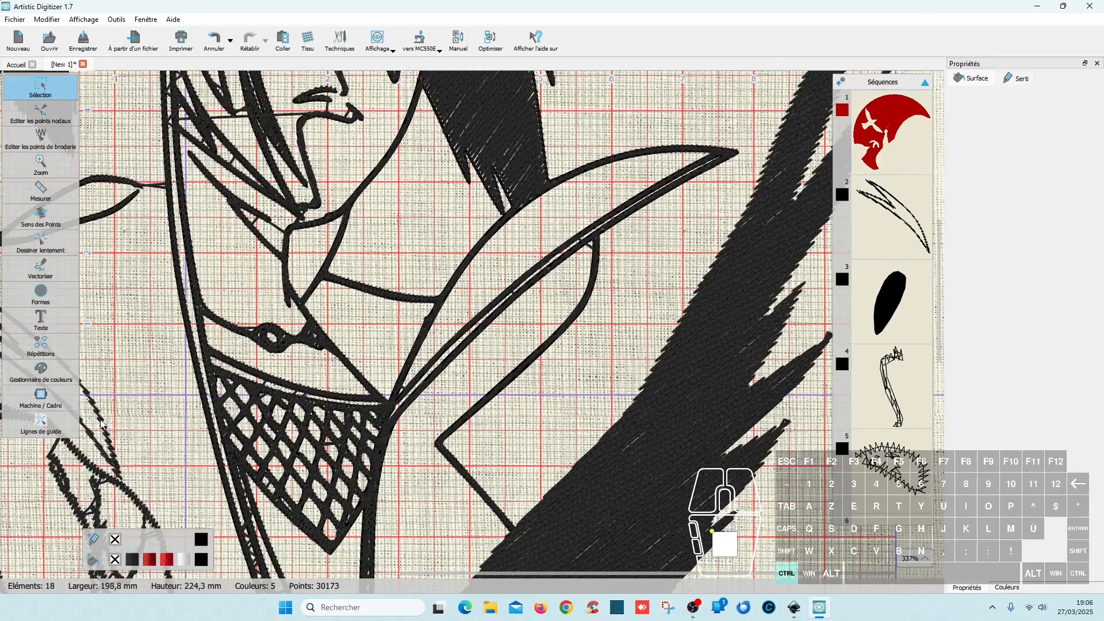
{"action": "scroll", "coordinate": [345, 396], "scroll_direction": "up", "scroll_amount": 2}
{"action": "scroll", "coordinate": [9, 480], "scroll_direction": "right", "scroll_amount": 3}
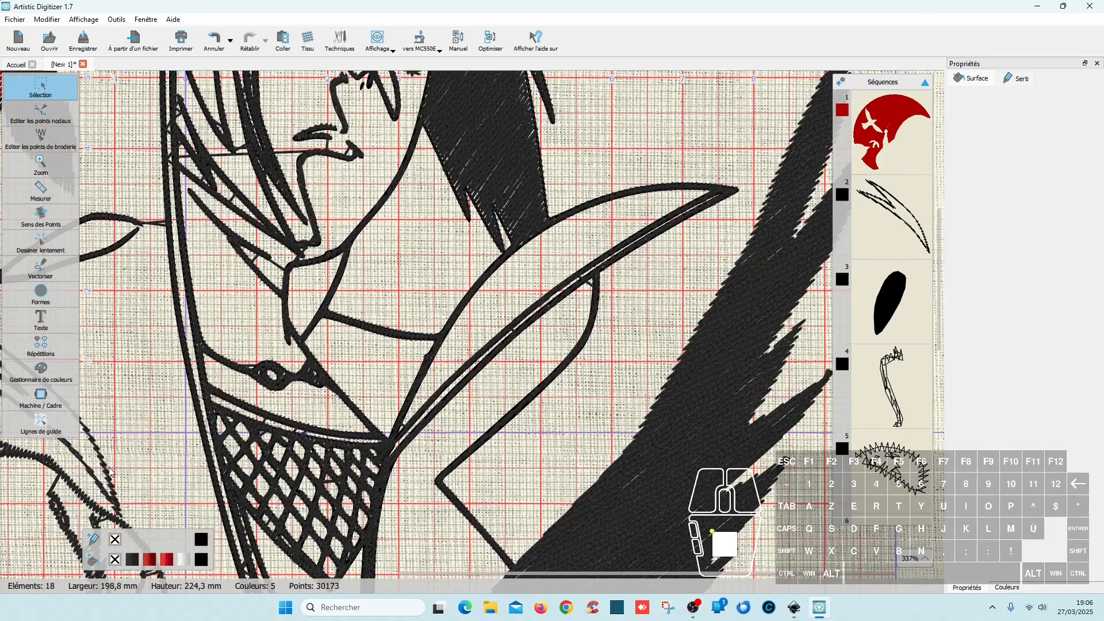
{"action": "scroll", "coordinate": [89, 475], "scroll_direction": "up", "scroll_amount": 4}
{"action": "scroll", "coordinate": [120, 463], "scroll_direction": "left", "scroll_amount": 8}
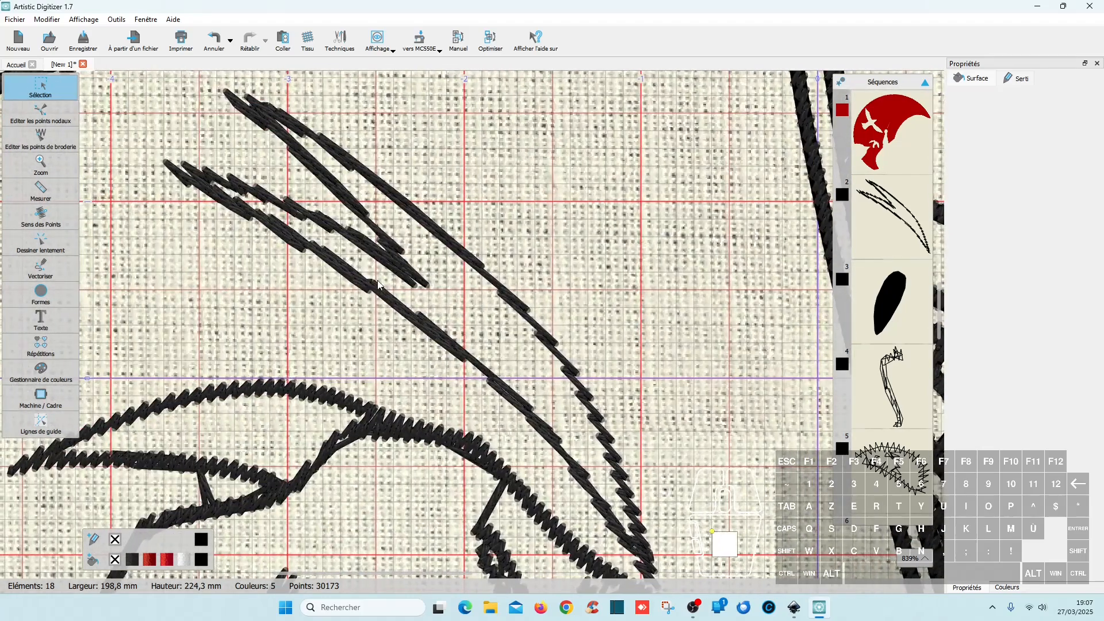
{"action": "left_click", "coordinate": [378, 284]}
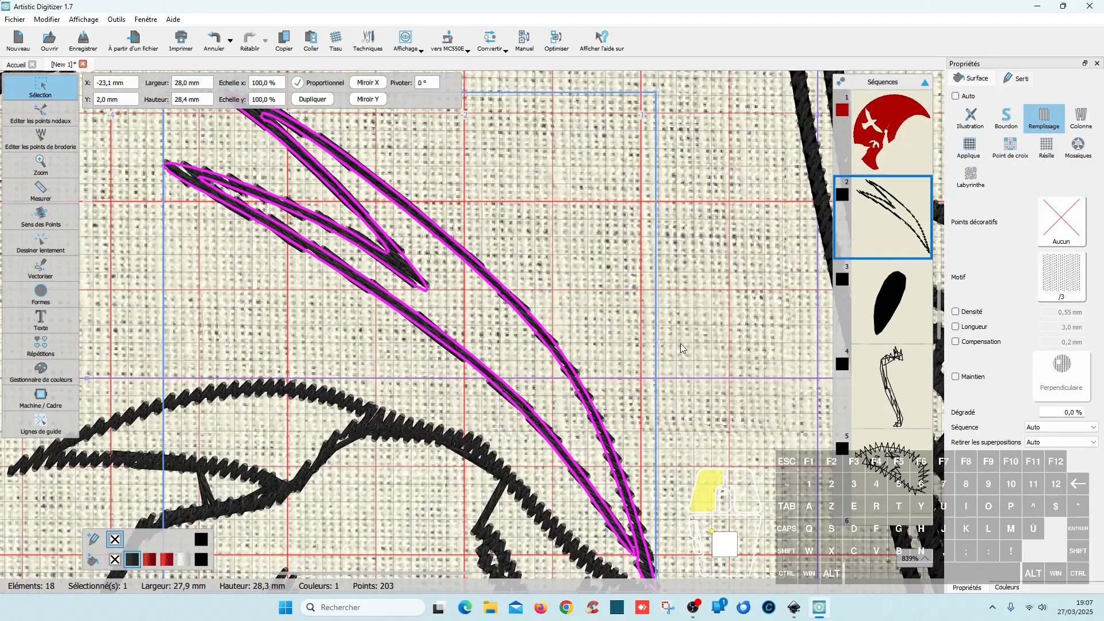
{"action": "left_click", "coordinate": [671, 389]}
{"action": "scroll", "coordinate": [671, 389], "scroll_direction": "down", "scroll_amount": 3}
{"action": "scroll", "coordinate": [671, 389], "scroll_direction": "down", "scroll_amount": 2}
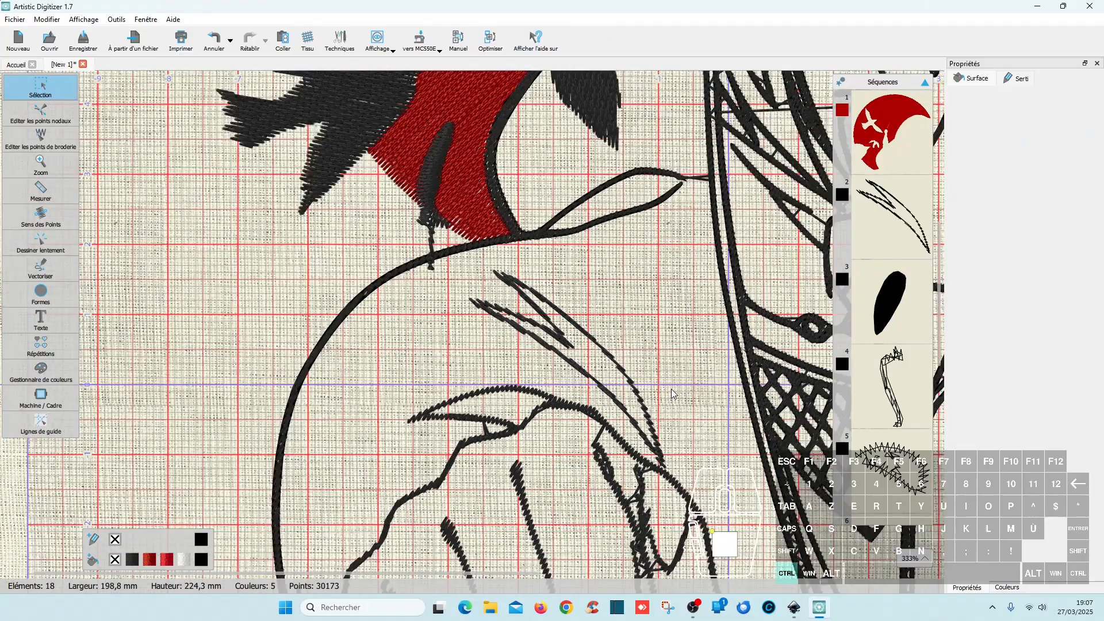
{"action": "scroll", "coordinate": [672, 389], "scroll_direction": "down", "scroll_amount": 5}
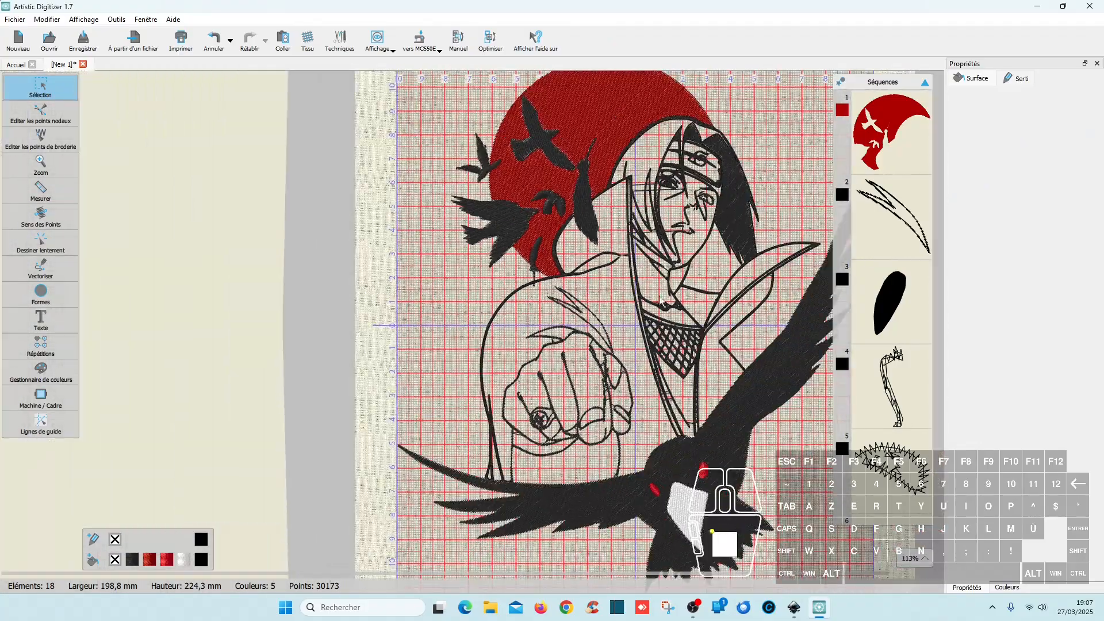
{"action": "scroll", "coordinate": [634, 310], "scroll_direction": "right", "scroll_amount": 5}
{"action": "scroll", "coordinate": [635, 311], "scroll_direction": "left", "scroll_amount": 2}
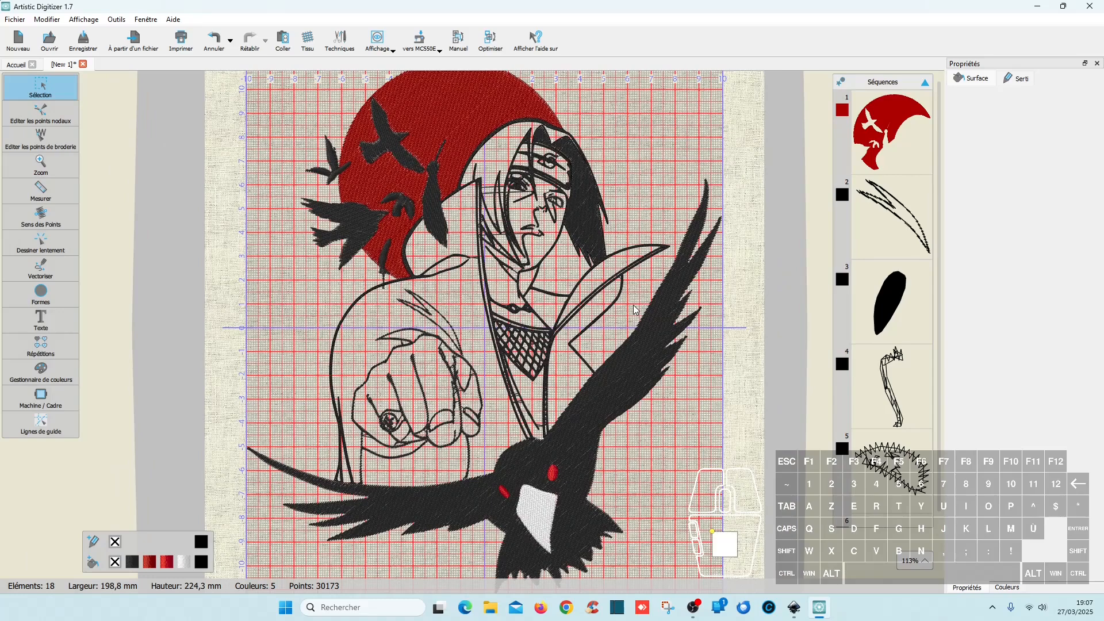
{"action": "scroll", "coordinate": [636, 310], "scroll_direction": "up", "scroll_amount": 2}
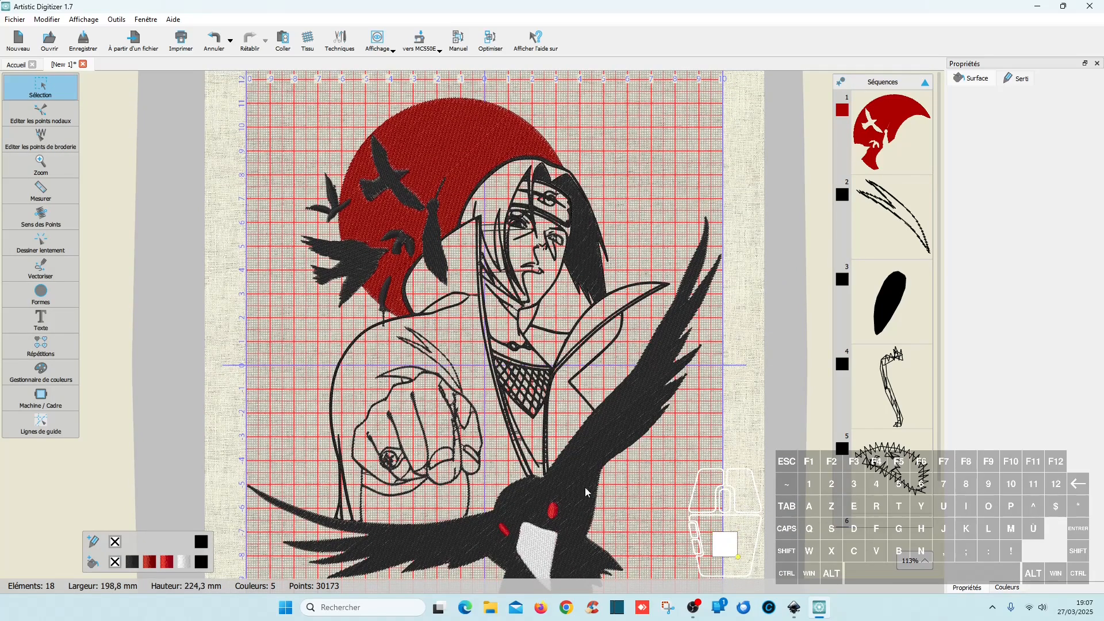
- Switch to manga.svg in Inkscape and deselect all objects of the vectorized drawing
{"action": "left_click", "coordinate": [795, 608]}
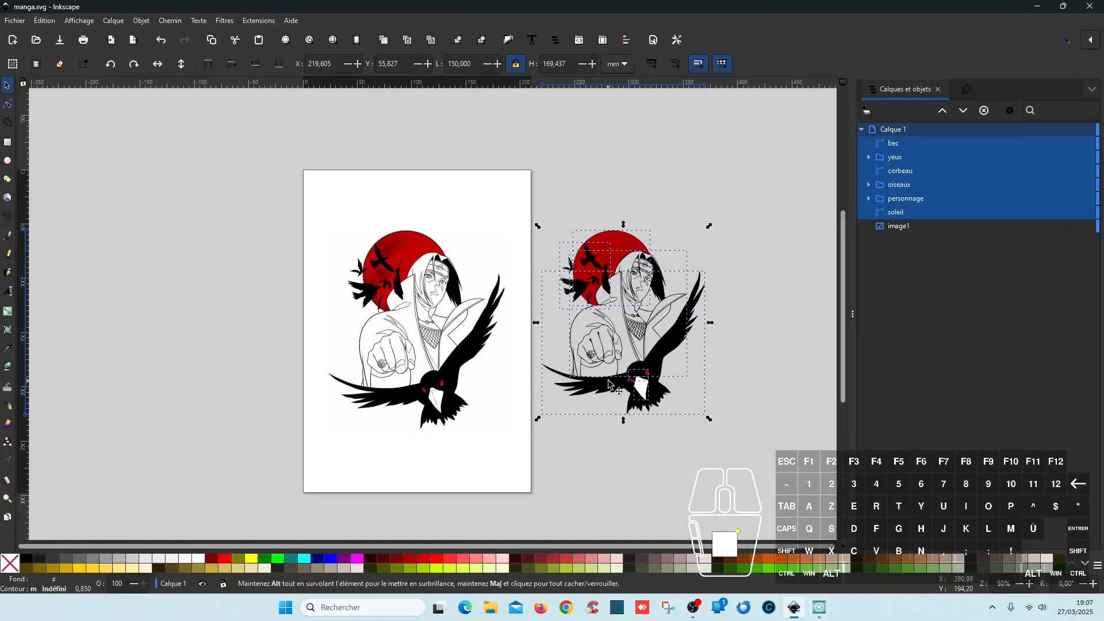
{"action": "scroll", "coordinate": [661, 359], "scroll_direction": "up", "scroll_amount": 3}
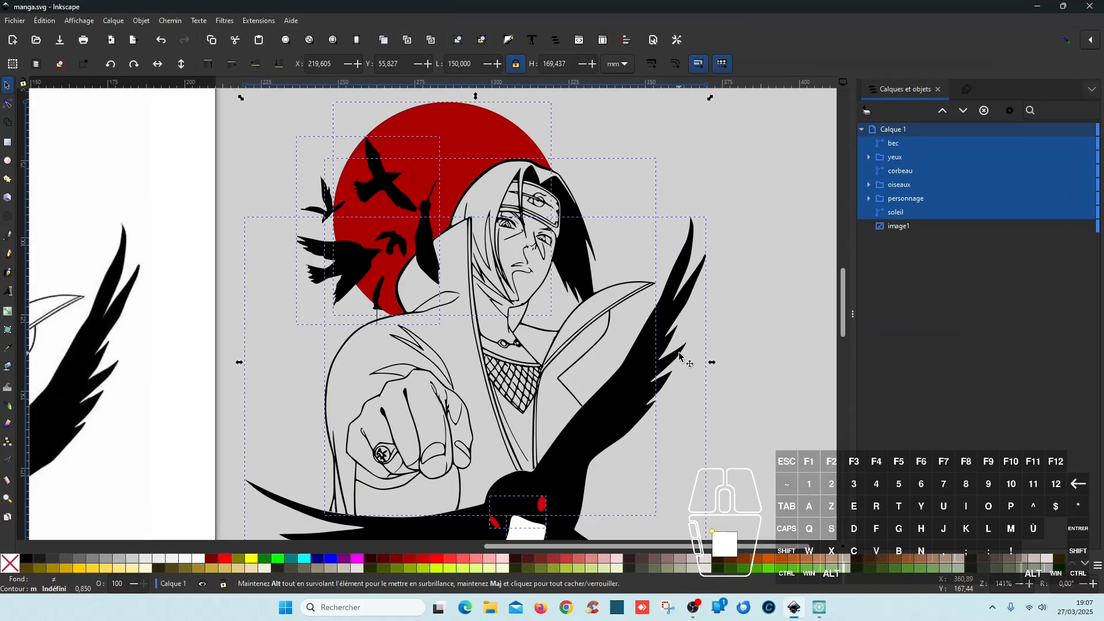
{"action": "left_click", "coordinate": [751, 317]}
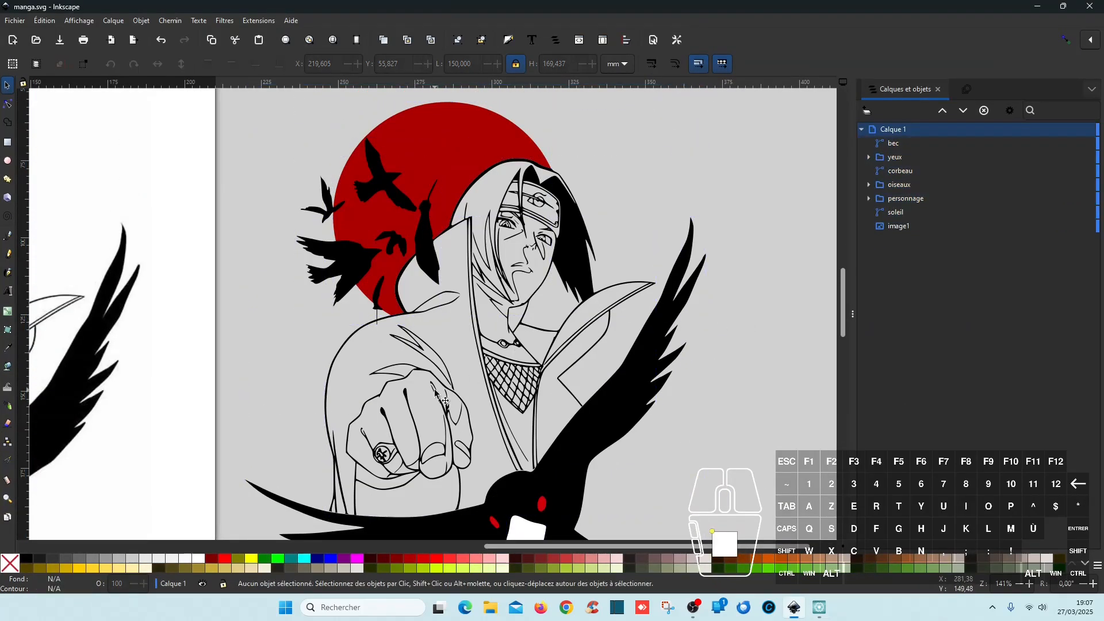
- Try to thicken the whole personnage group with Dilater
{"action": "left_click", "coordinate": [541, 181]}
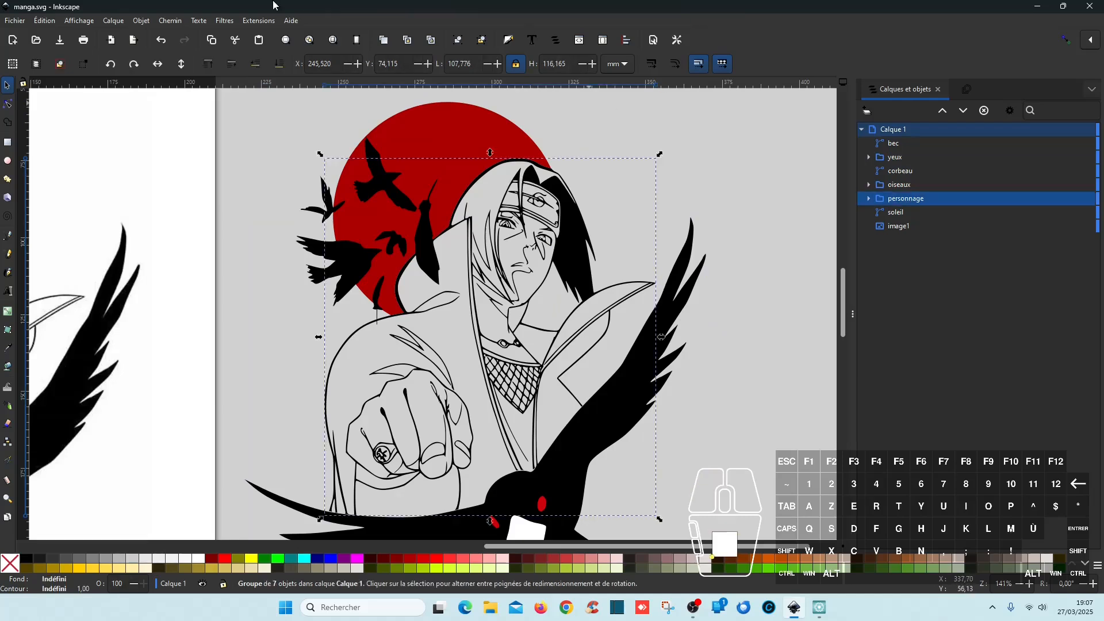
{"action": "left_click", "coordinate": [180, 21]}
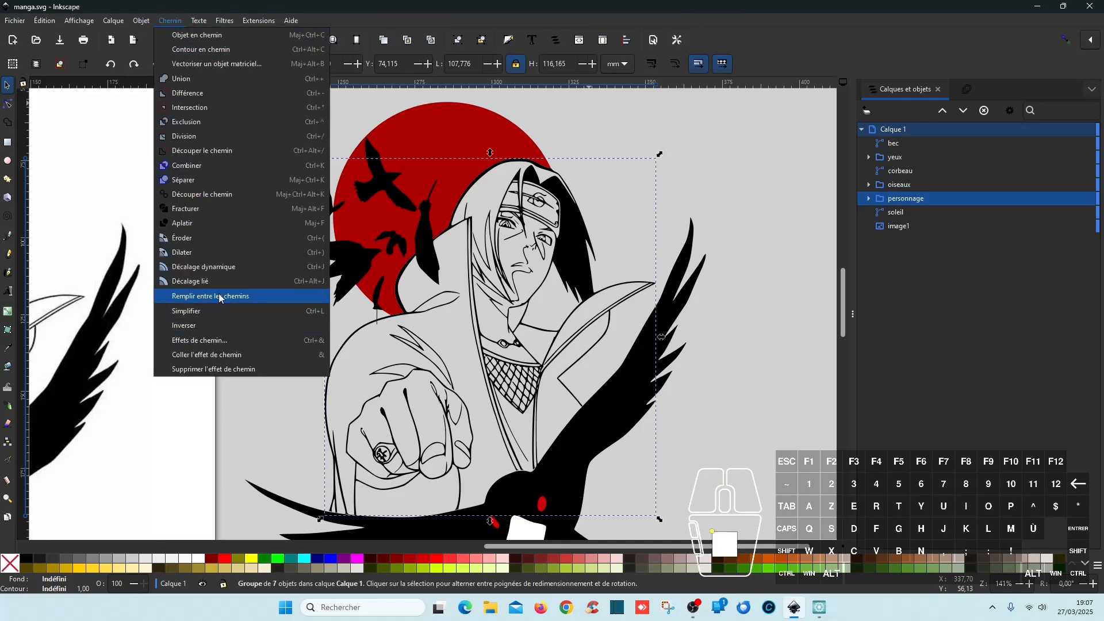
{"action": "left_click", "coordinate": [186, 257]}
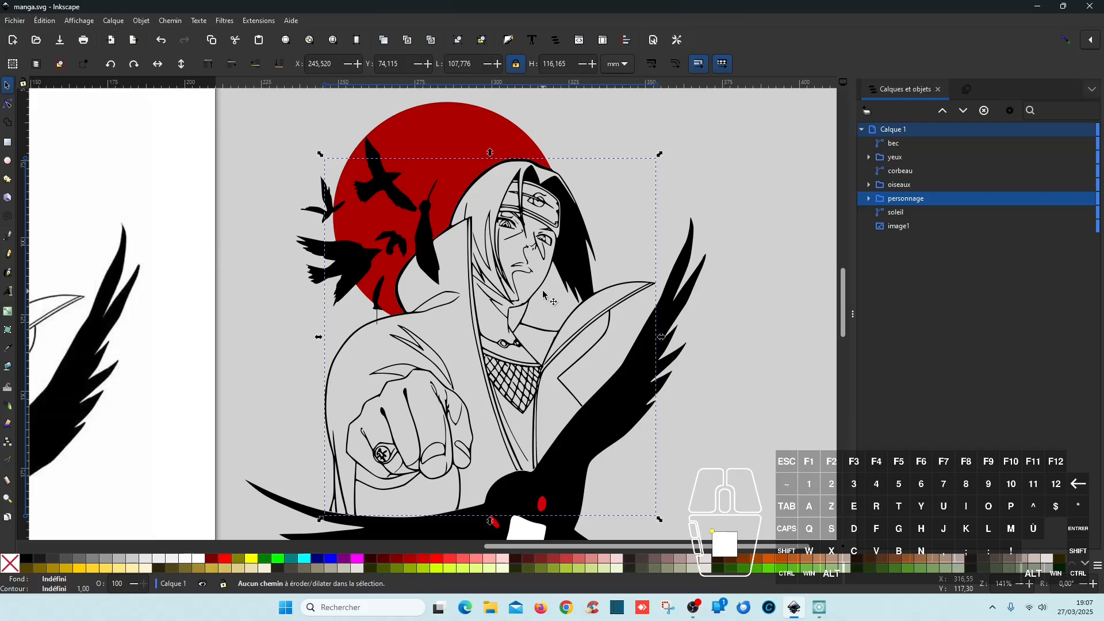
- Try Dilater on only the fond path inside the personnage group, and undo it
{"action": "left_click", "coordinate": [869, 199]}
{"action": "left_click", "coordinate": [947, 215]}
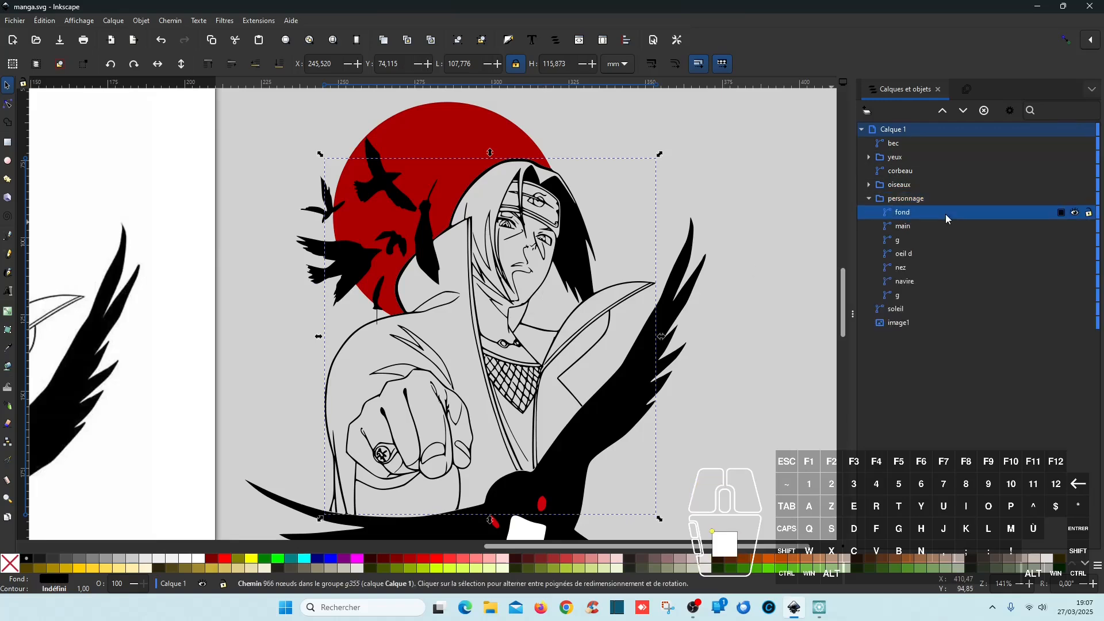
{"action": "left_click", "coordinate": [172, 22]}
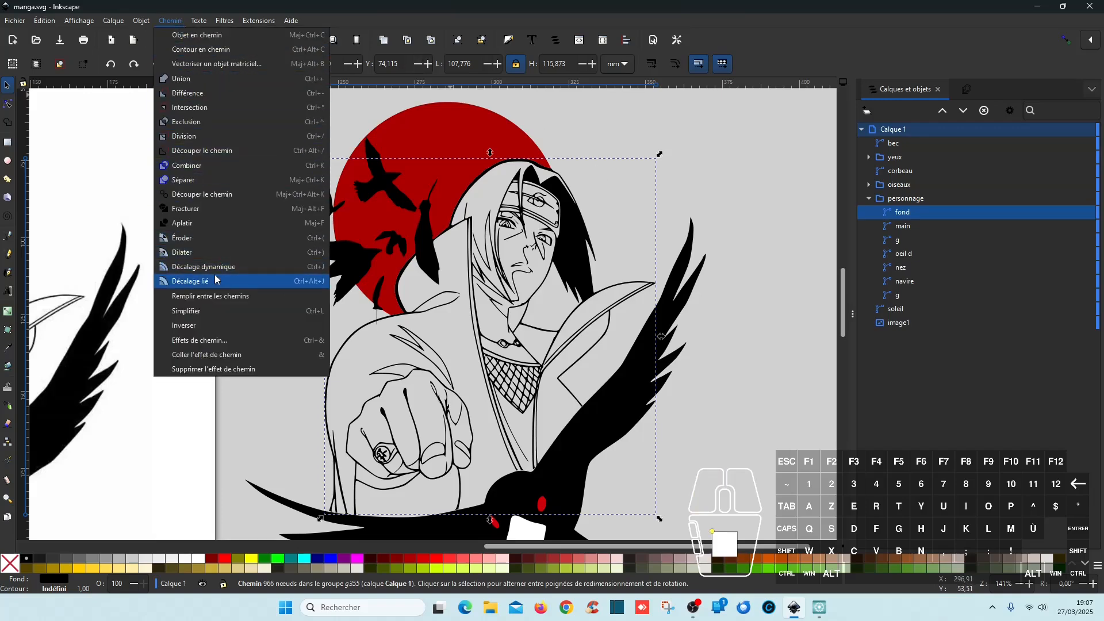
{"action": "left_click", "coordinate": [210, 256]}
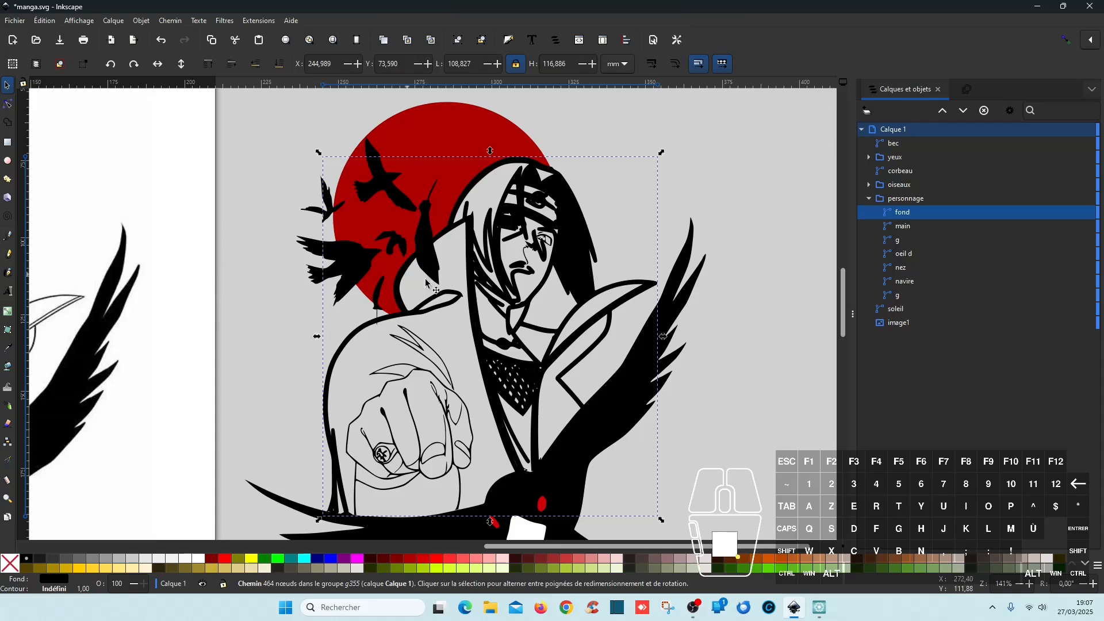
{"action": "left_click", "coordinate": [163, 41]}
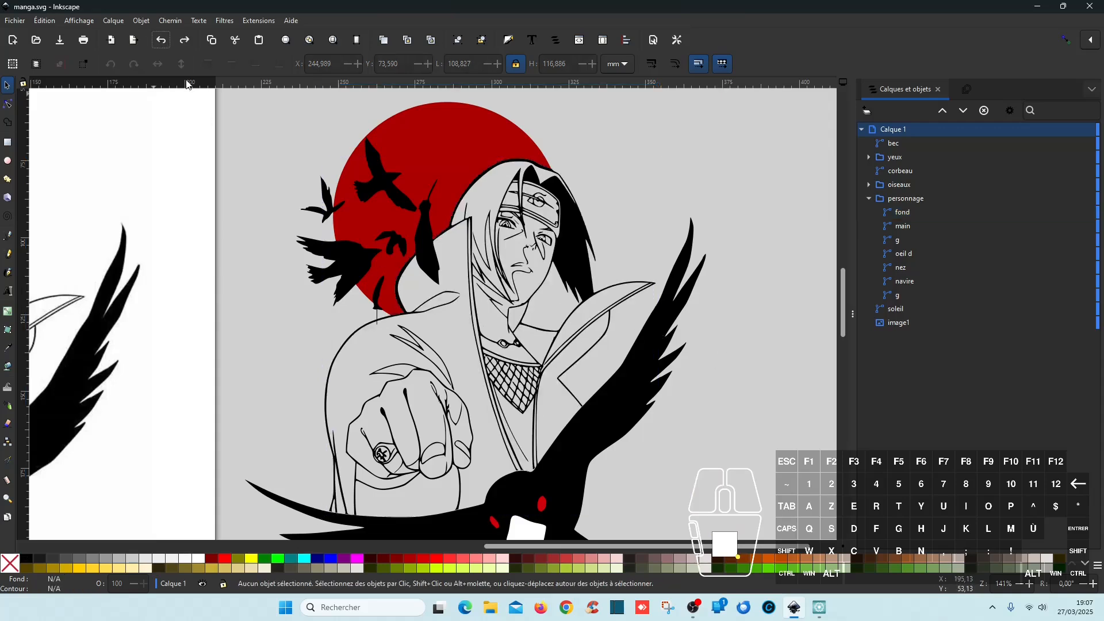
- Try to open the path effects for all seven paths of the personnage group together, and return to the object list
{"action": "left_click", "coordinate": [910, 213]}
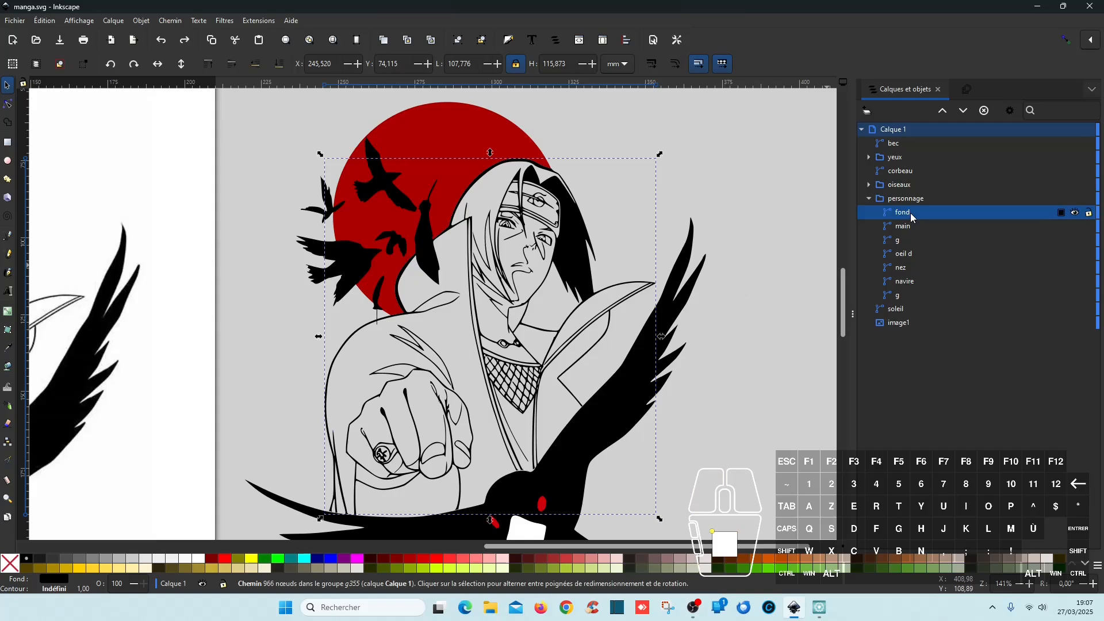
{"action": "left_click", "coordinate": [909, 294], "text": "shift"}
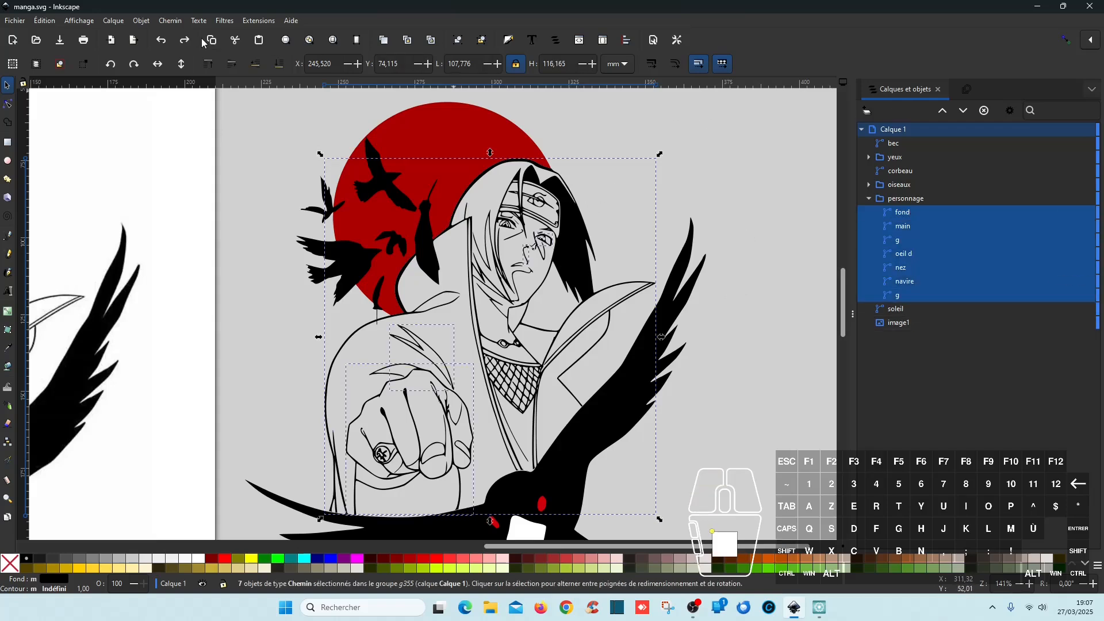
{"action": "left_click", "coordinate": [173, 26]}
{"action": "left_click", "coordinate": [203, 342]}
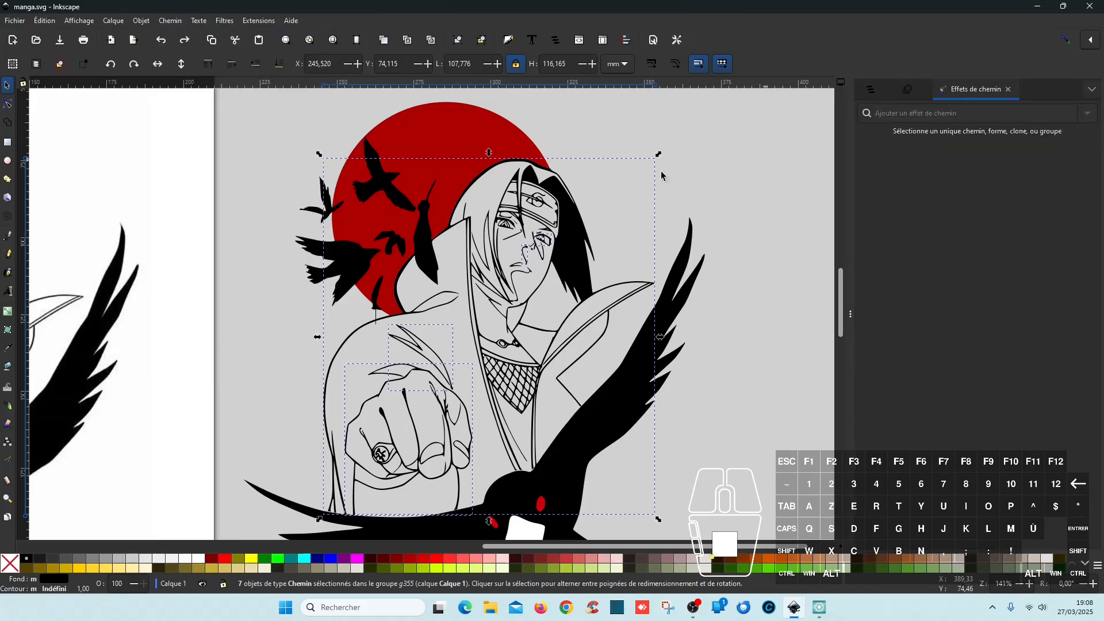
{"action": "left_click", "coordinate": [171, 21]}
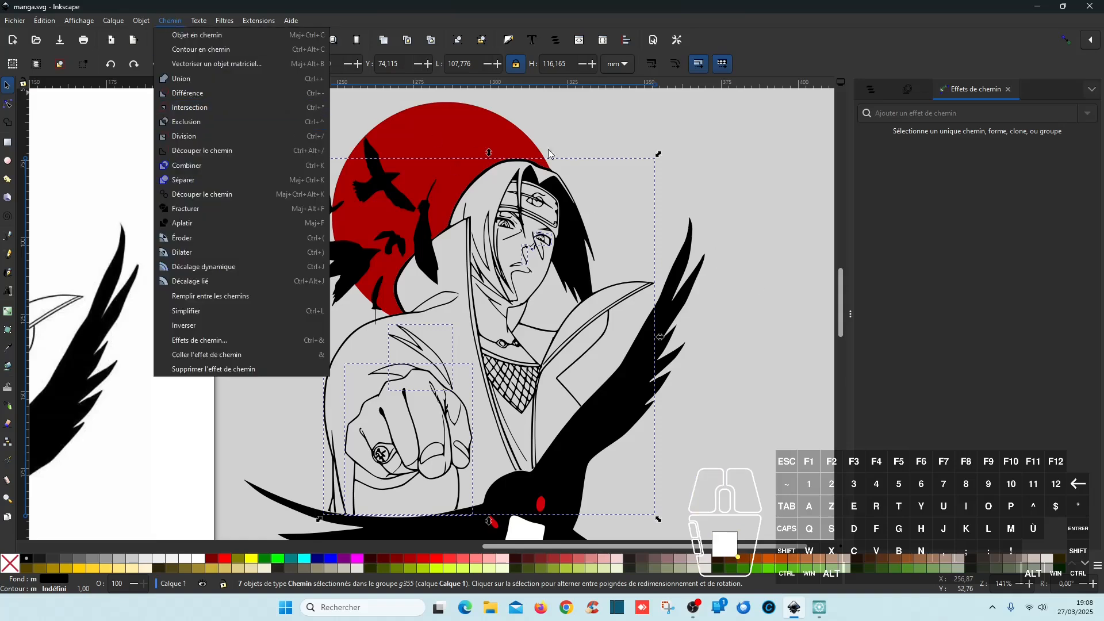
{"action": "left_click", "coordinate": [871, 91]}
{"action": "left_click", "coordinate": [891, 95]}
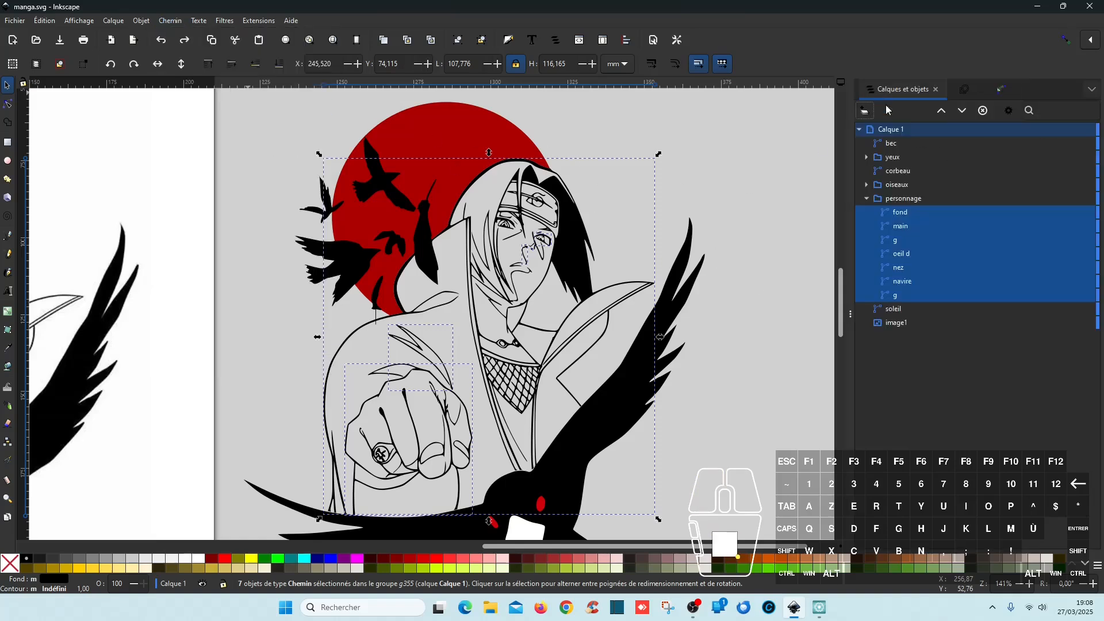
- Select only the fond path of the personnage group and add the Décalage path effect to it
{"action": "left_click", "coordinate": [910, 215]}
{"action": "left_click", "coordinate": [1003, 91]}
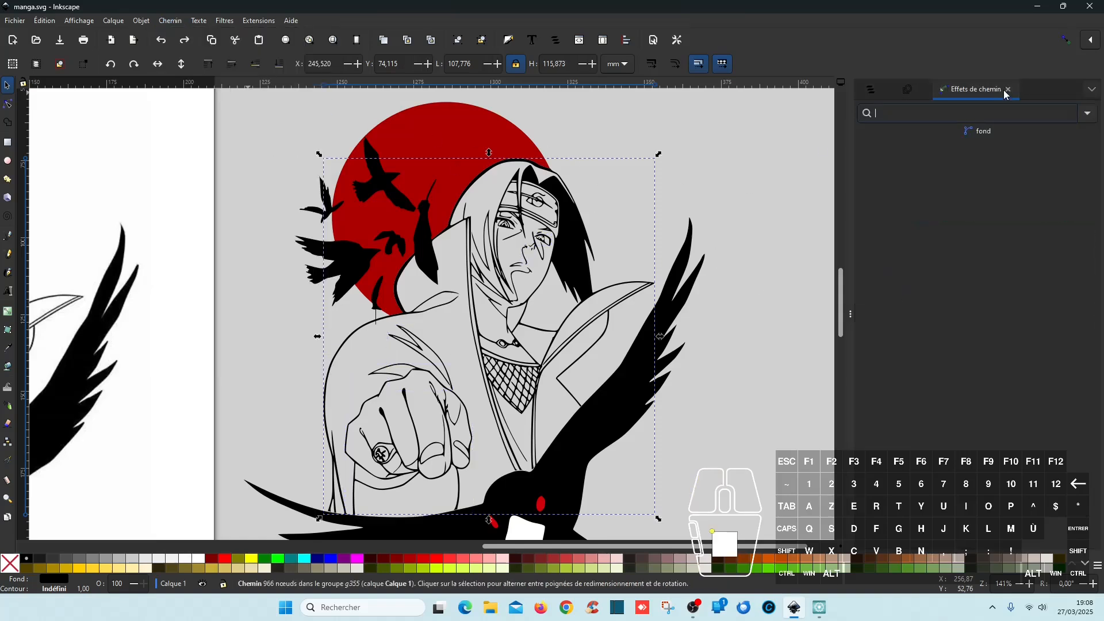
{"action": "left_click", "coordinate": [1086, 114]}
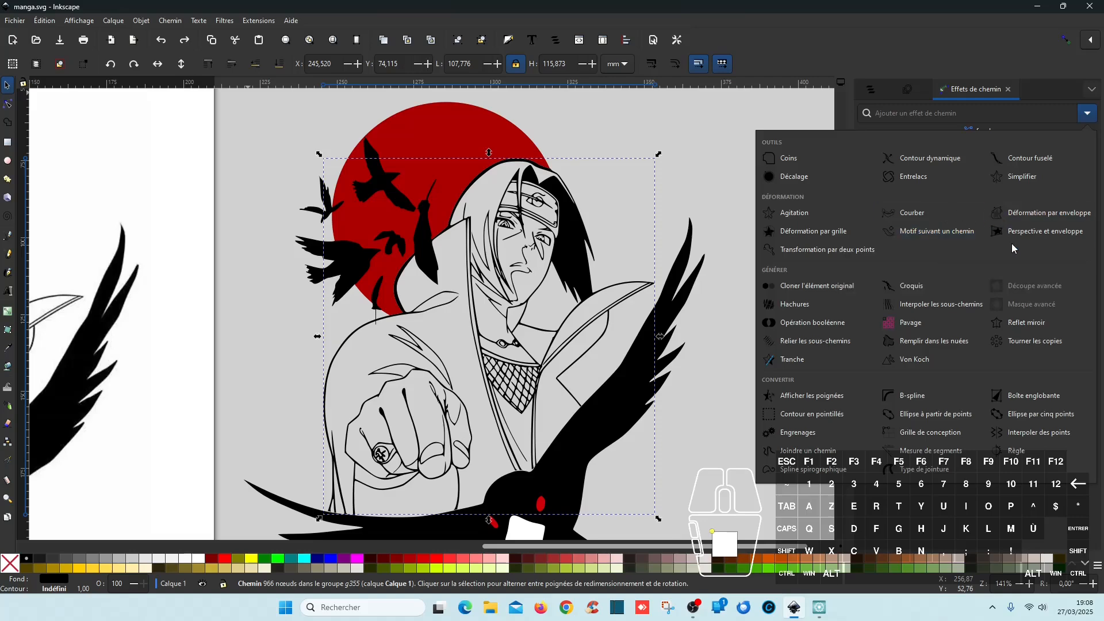
{"action": "left_click", "coordinate": [789, 176]}
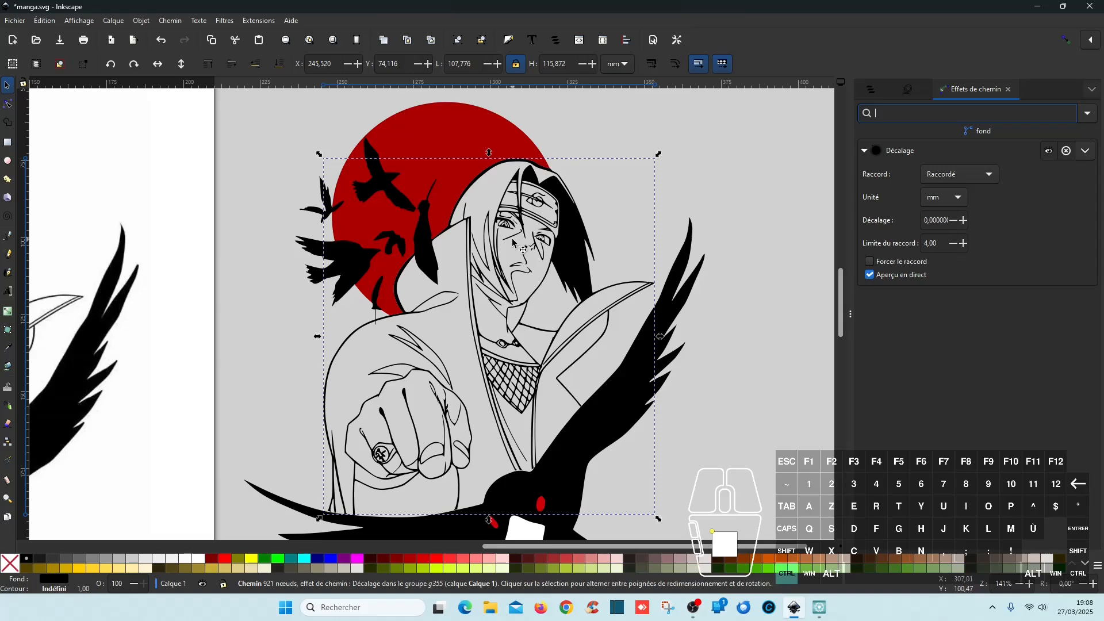
{"action": "scroll", "coordinate": [529, 246], "scroll_direction": "up", "scroll_amount": 3}
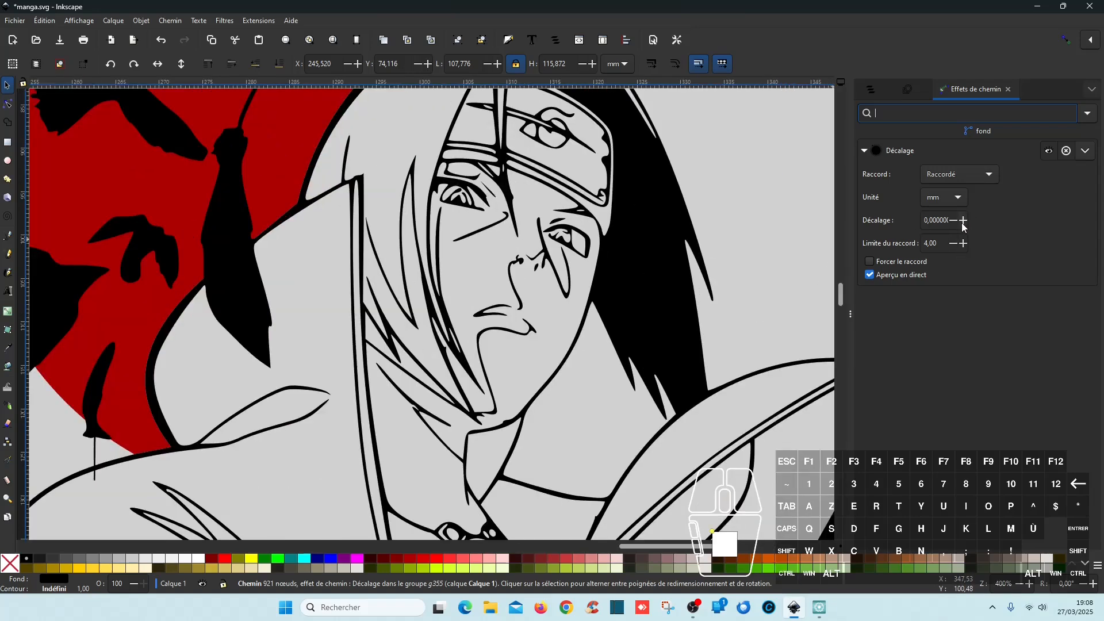
- Try to increase the Décalage offset of the fond path in small increments
{"action": "left_click", "coordinate": [964, 226]}
{"action": "left_click", "coordinate": [963, 226]}
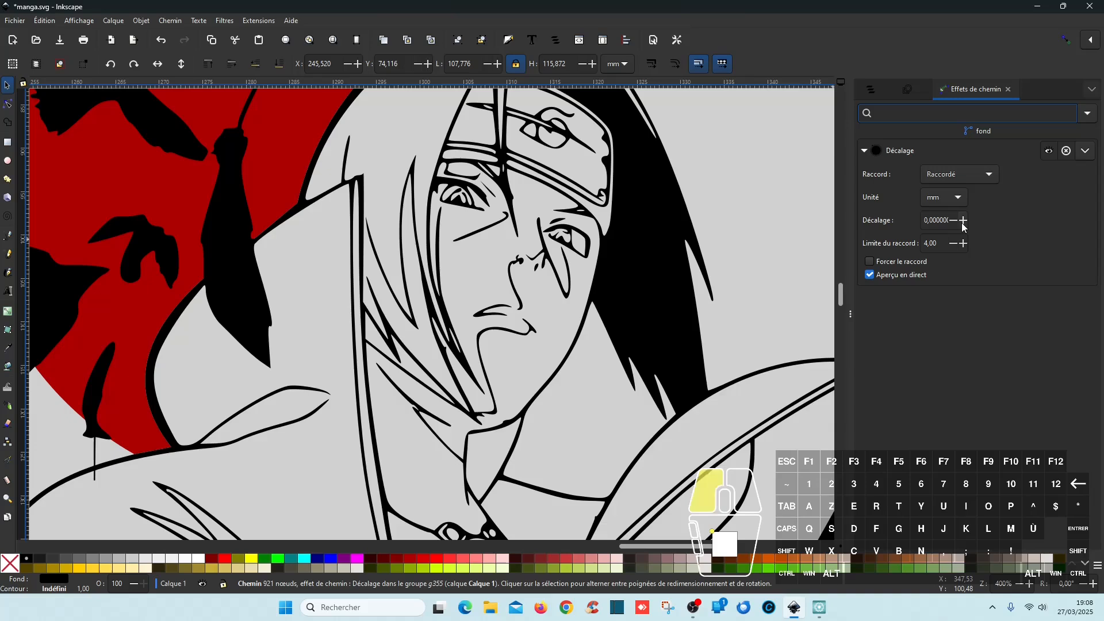
{"action": "left_click", "coordinate": [964, 222]}
{"action": "left_click", "coordinate": [964, 222]}
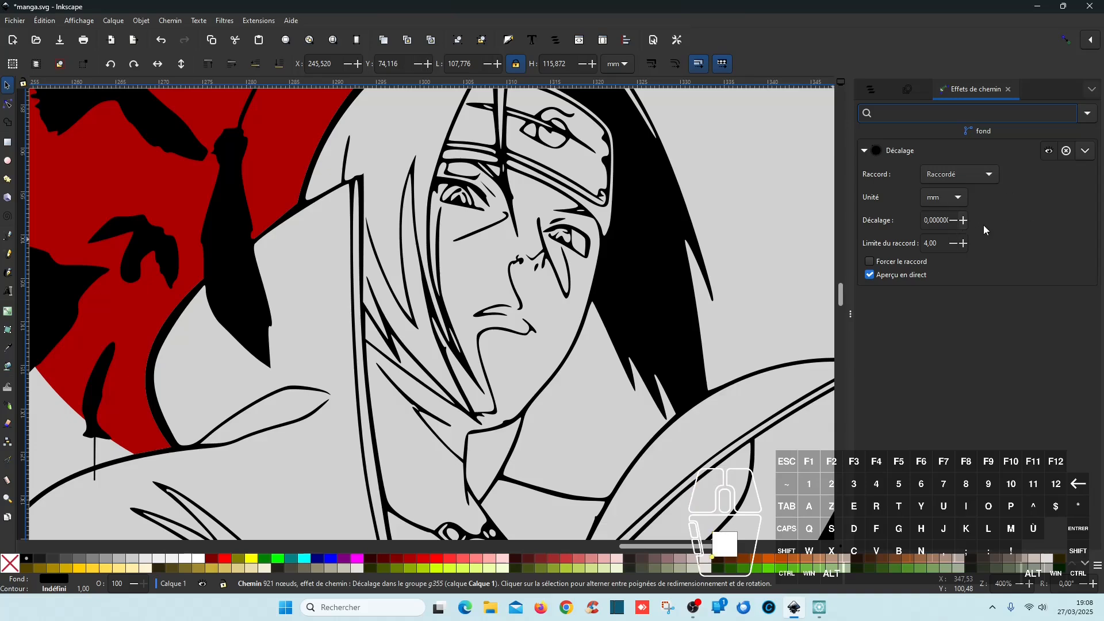
{"action": "left_click", "coordinate": [964, 224]}
{"action": "key", "text": "ctrl"}
{"action": "left_click", "coordinate": [912, 88]}
- Switch to Artistic Digitizer and examine the stitched lines of the hand, the face and the whole design
{"action": "left_click", "coordinate": [820, 607]}
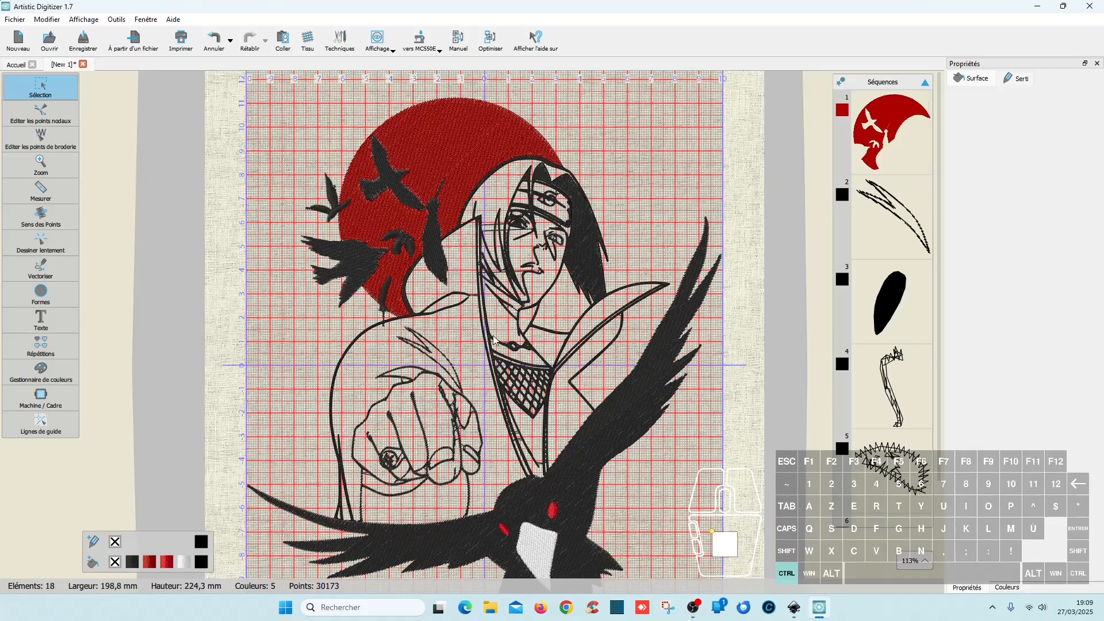
{"action": "scroll", "coordinate": [460, 406], "scroll_direction": "up", "scroll_amount": 5}
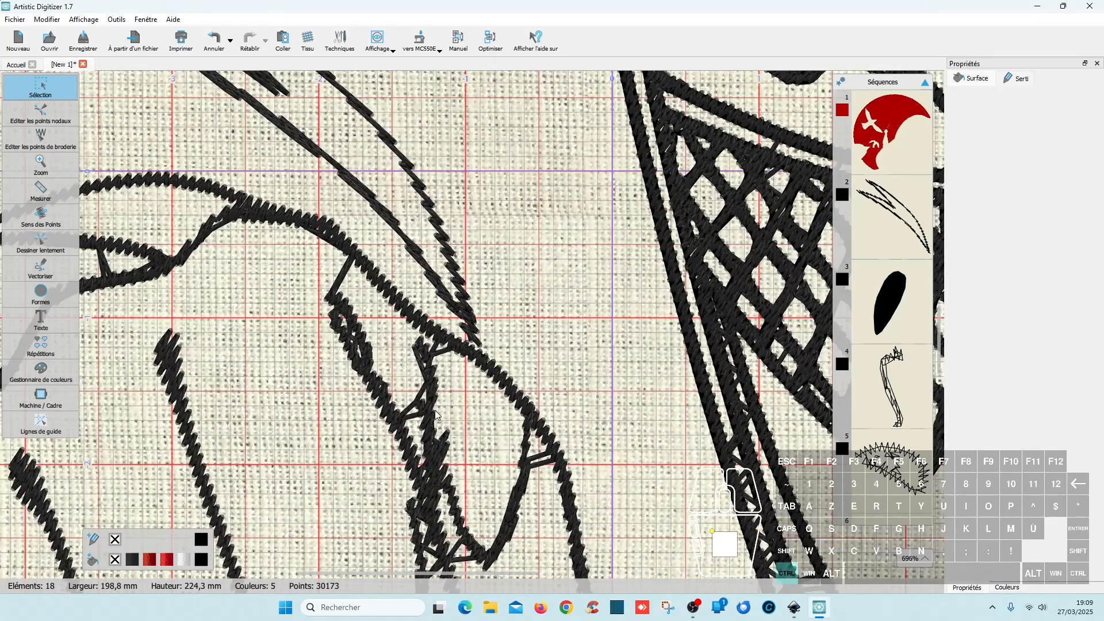
{"action": "scroll", "coordinate": [437, 414], "scroll_direction": "down", "scroll_amount": 4}
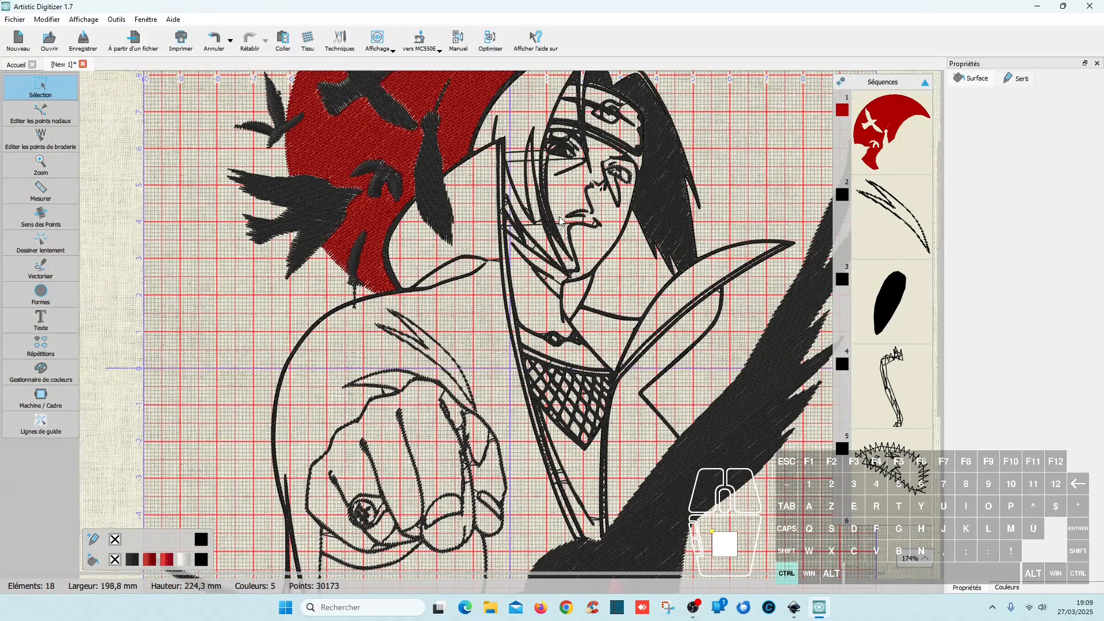
{"action": "scroll", "coordinate": [560, 221], "scroll_direction": "up", "scroll_amount": 3}
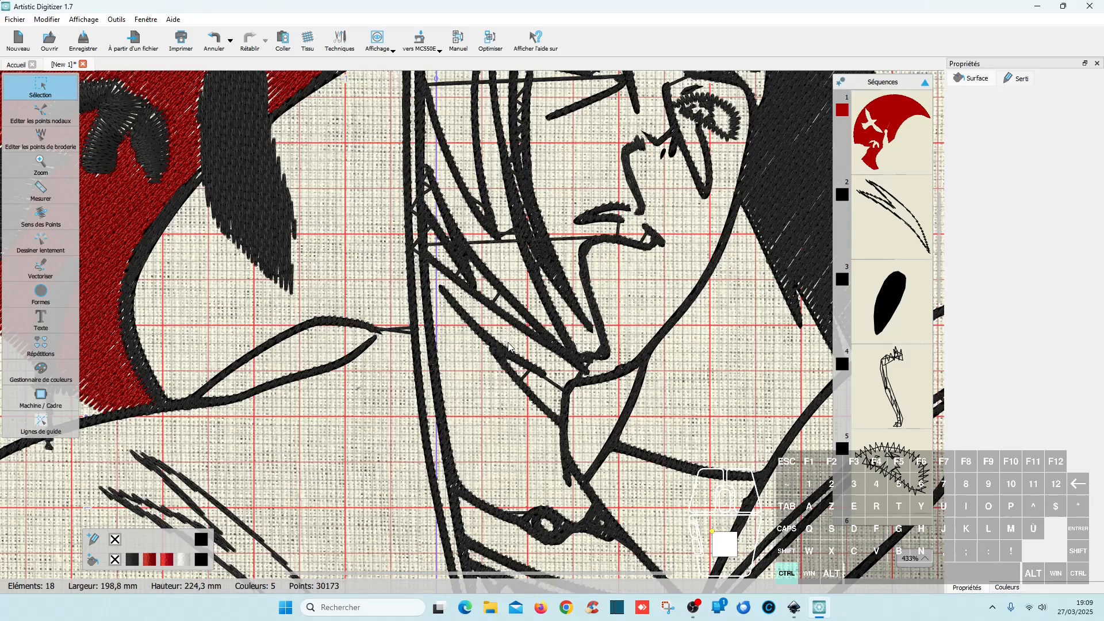
{"action": "scroll", "coordinate": [509, 346], "scroll_direction": "down", "scroll_amount": 4}
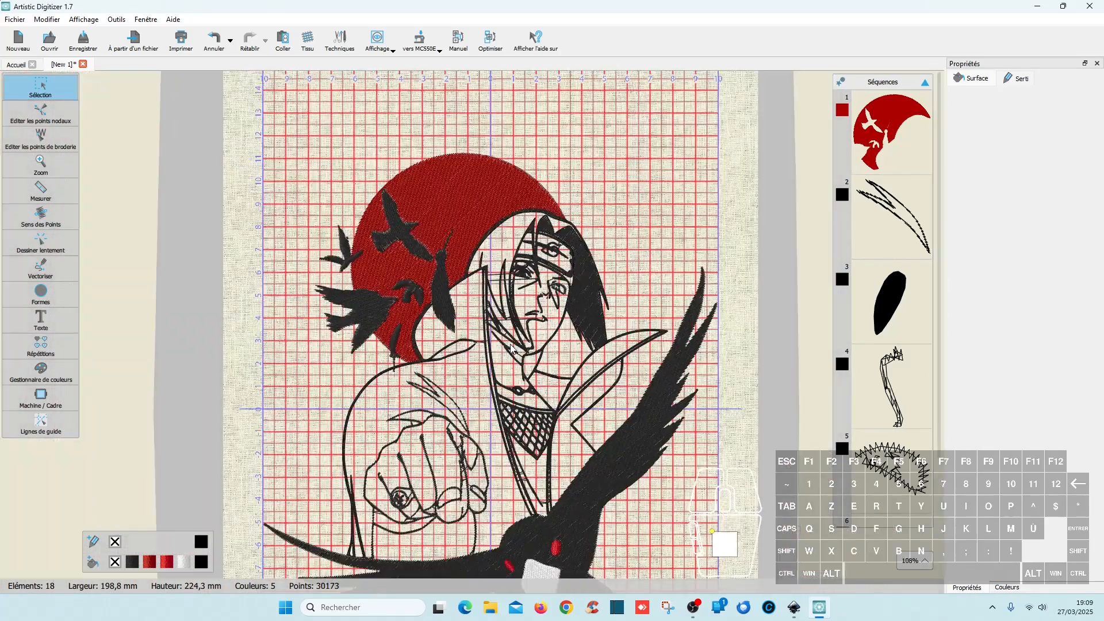
{"action": "scroll", "coordinate": [512, 348], "scroll_direction": "down", "scroll_amount": 3}
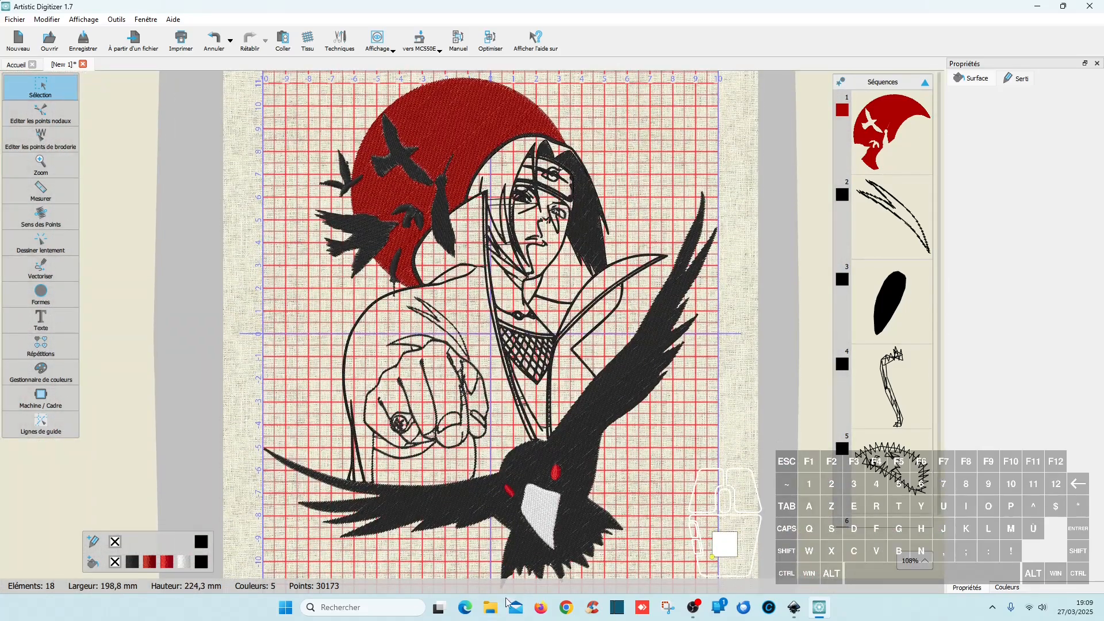
- View the masked manga character JPG from the Téléchargements folder up close, close it and return to the embroidery design
{"action": "left_click", "coordinate": [491, 608]}
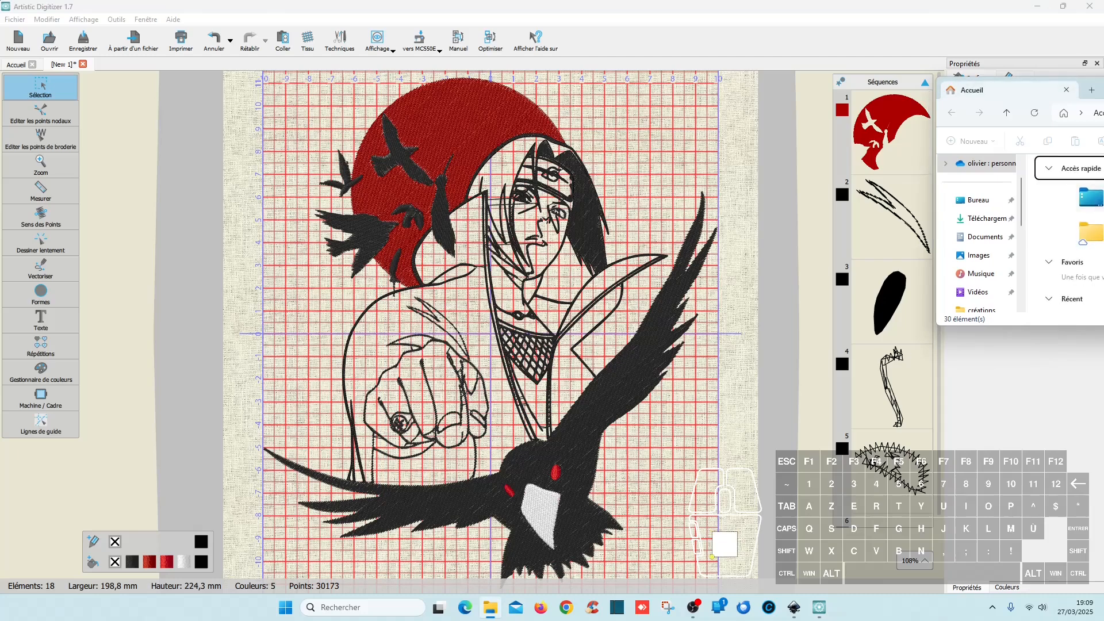
{"action": "left_click", "coordinate": [986, 219]}
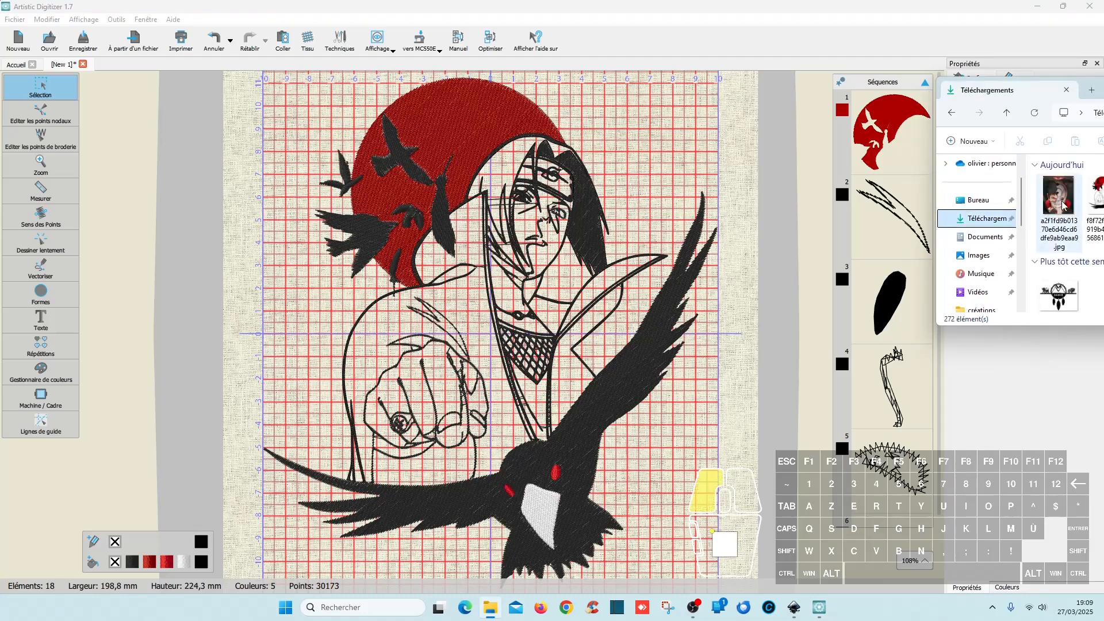
{"action": "double_click", "coordinate": [1059, 198]}
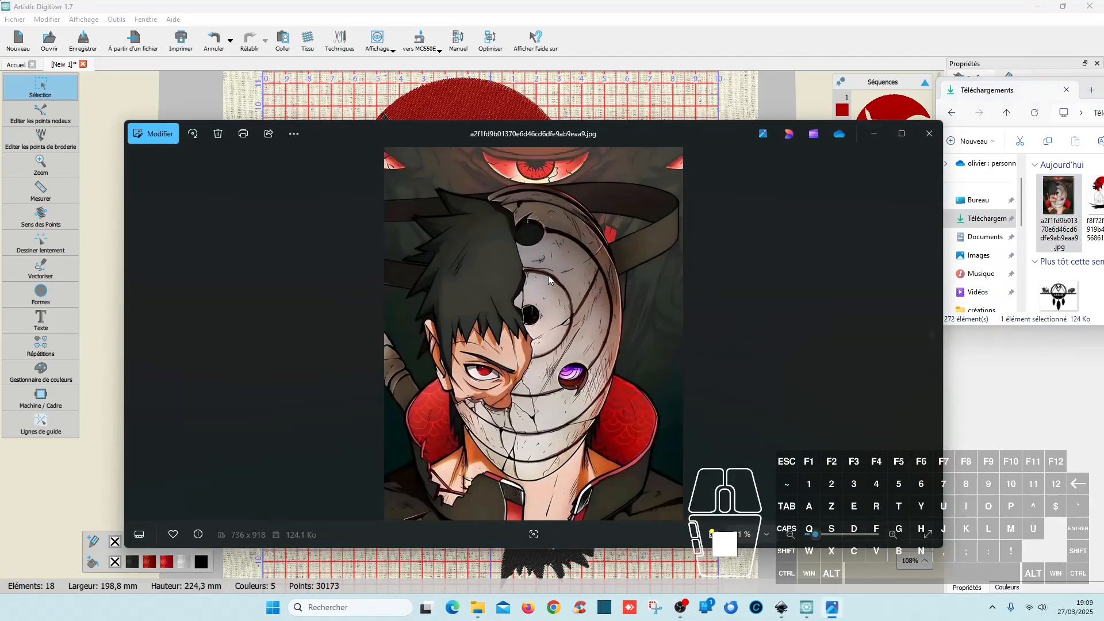
{"action": "scroll", "coordinate": [547, 346], "scroll_direction": "up", "scroll_amount": 5}
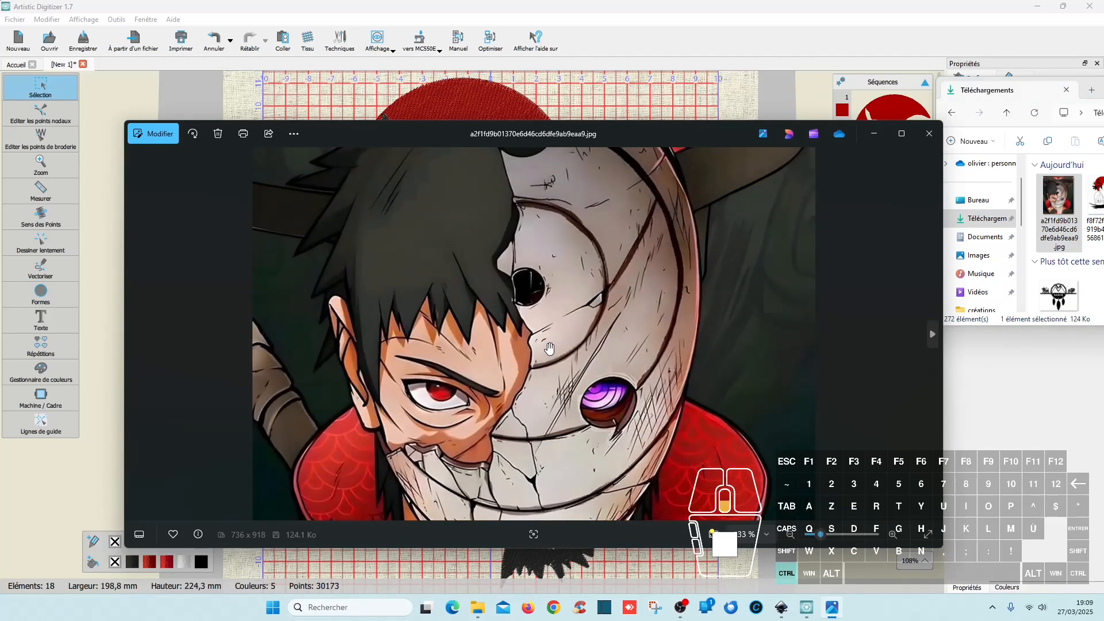
{"action": "scroll", "coordinate": [549, 347], "scroll_direction": "down", "scroll_amount": 5}
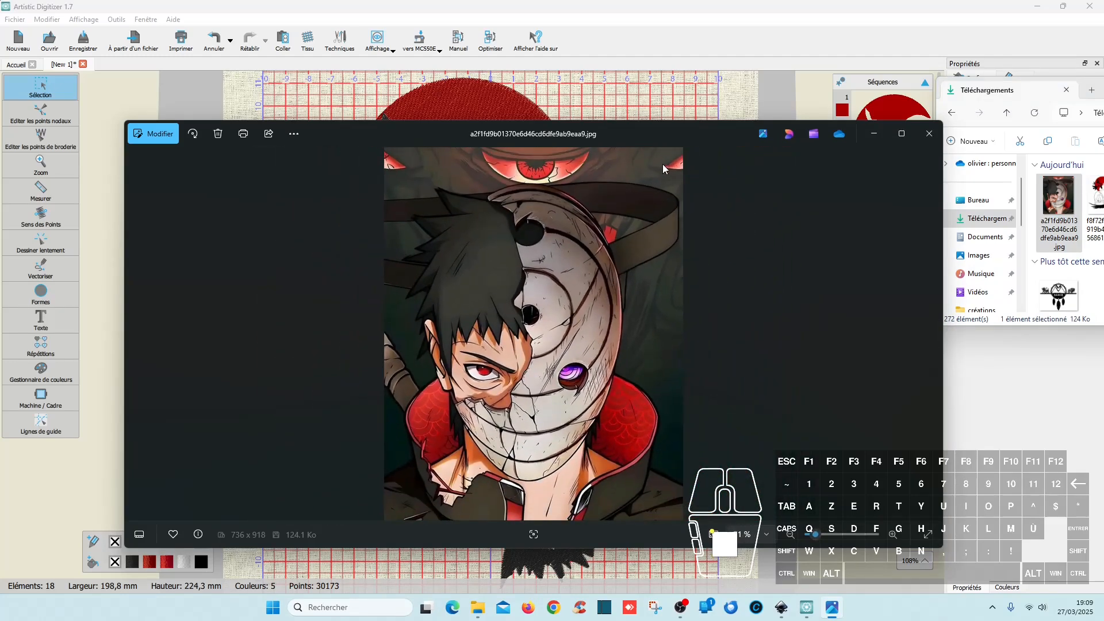
{"action": "left_click", "coordinate": [929, 134]}
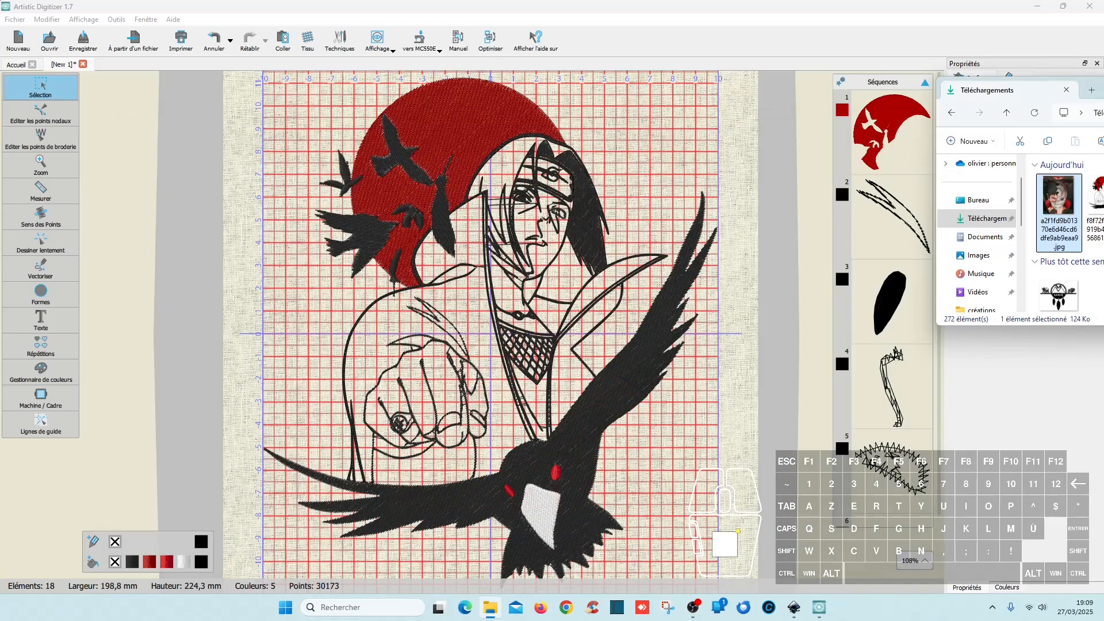
{"action": "left_click", "coordinate": [805, 120]}
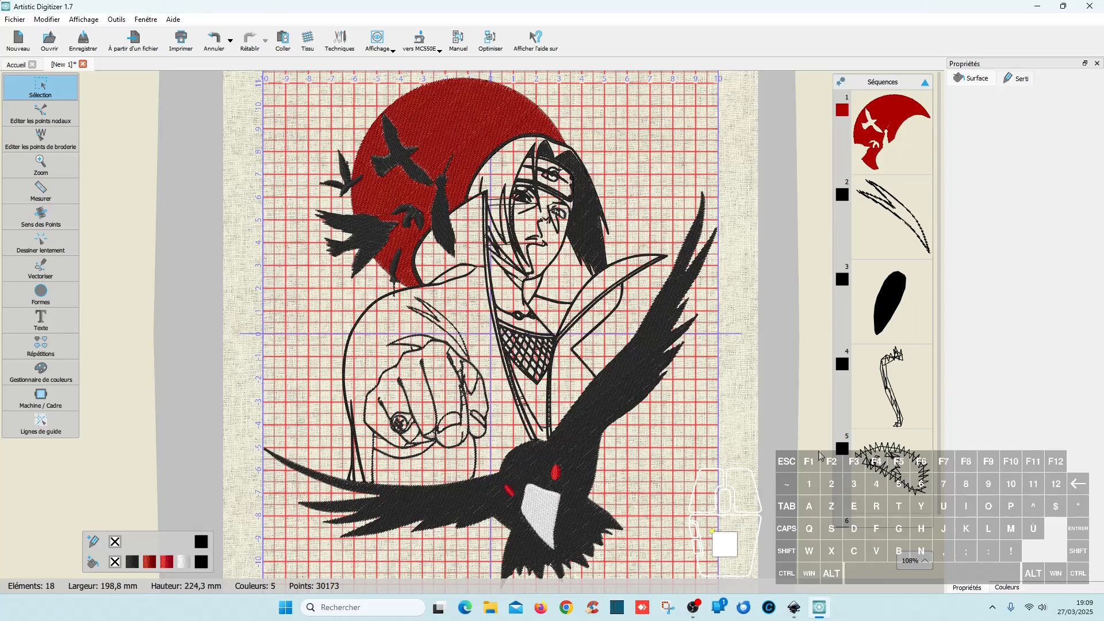
- Inspect the stitch properties of the red sun, the crow's white area and the crow's black body, and clear the selection
{"action": "left_click", "coordinate": [533, 128]}
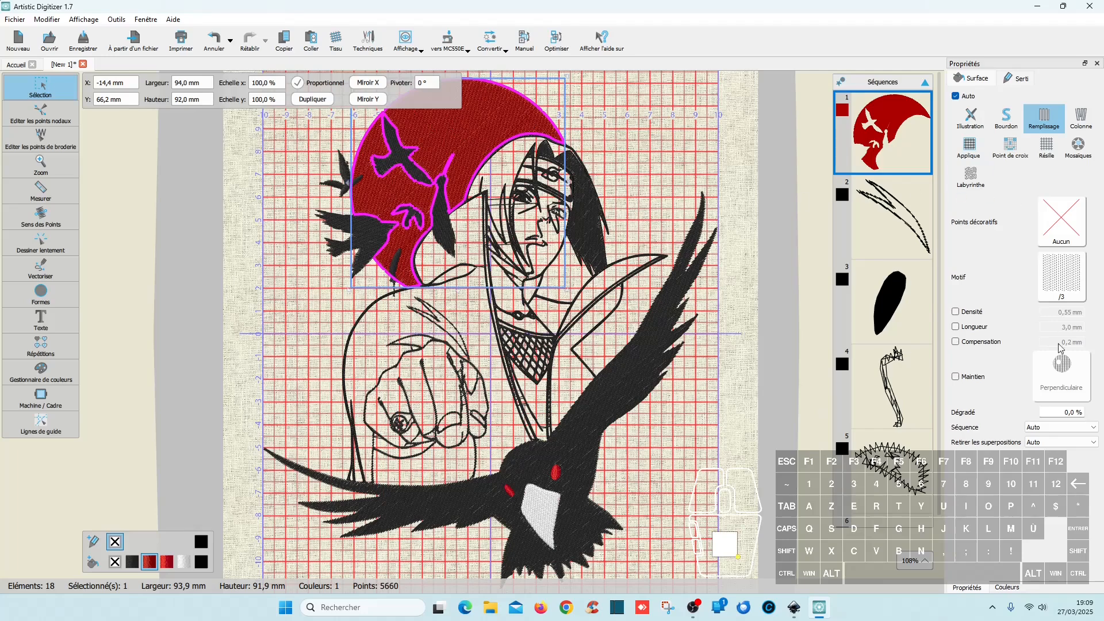
{"action": "left_click", "coordinate": [562, 502]}
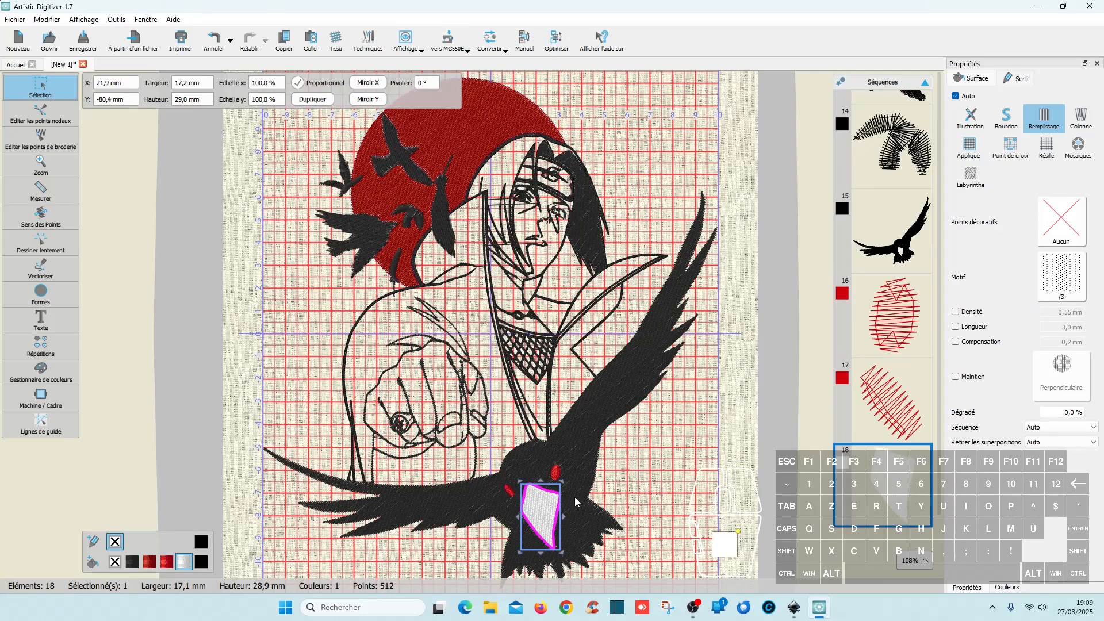
{"action": "left_click", "coordinate": [589, 431]}
{"action": "left_click", "coordinate": [659, 168]}
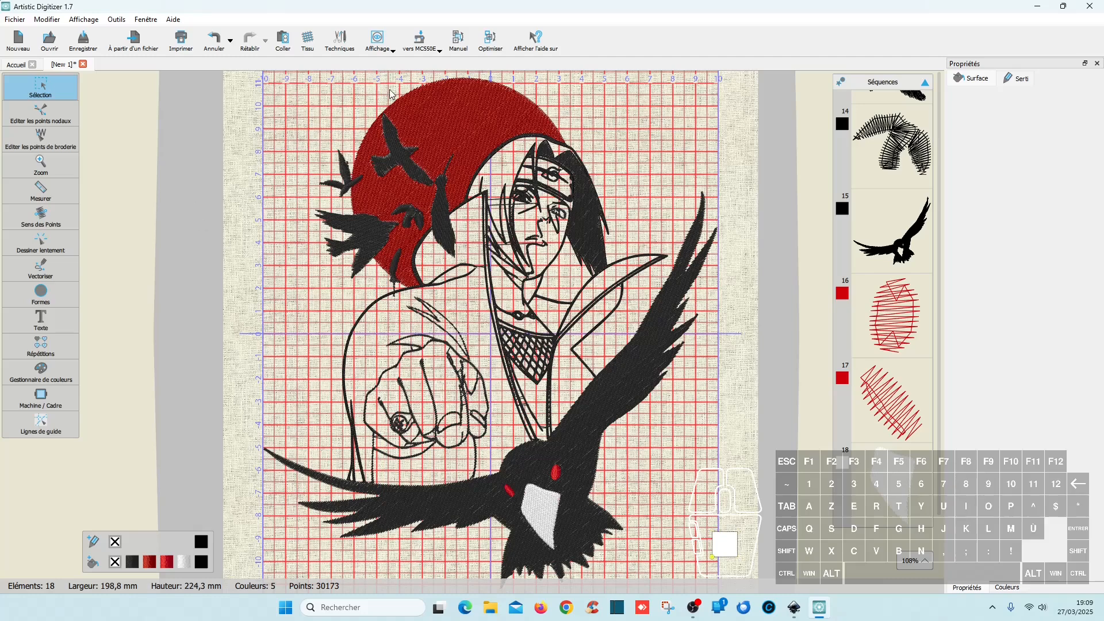
- Save the embroidery design as a Draw file named manga in the Motifs folder
{"action": "left_click", "coordinate": [83, 40]}
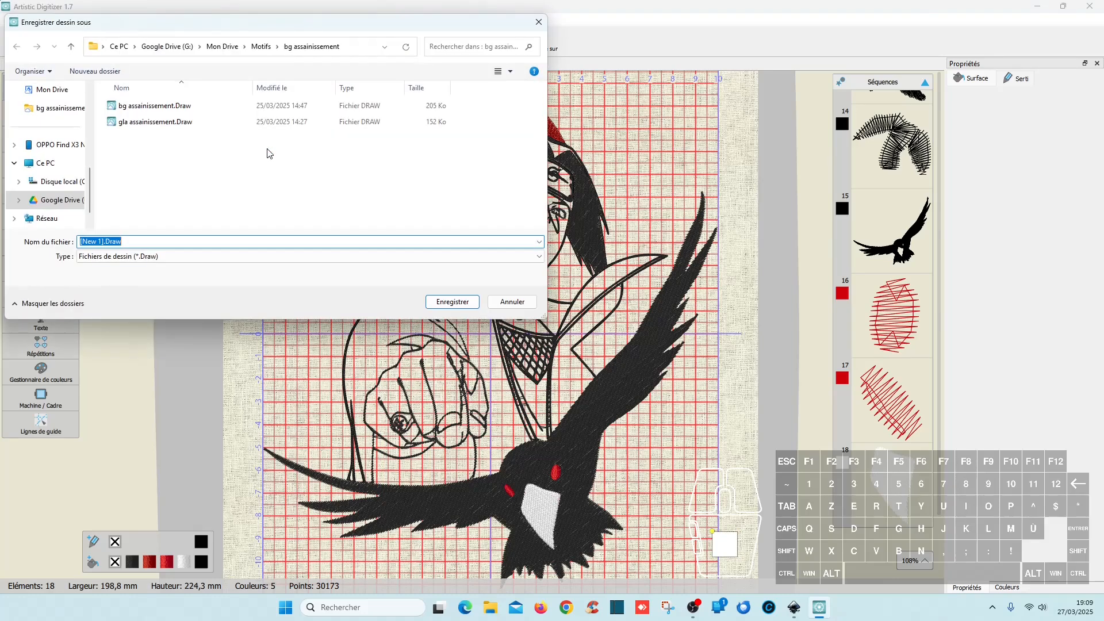
{"action": "type", "text": "manga"}
{"action": "left_click", "coordinate": [262, 46]}
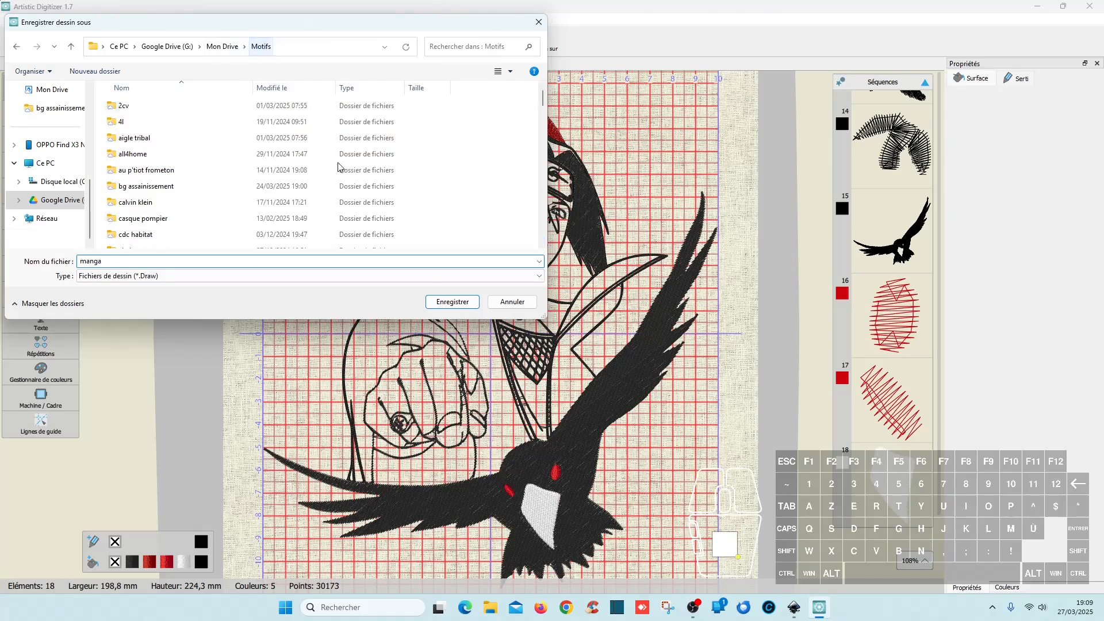
{"action": "left_click", "coordinate": [457, 302]}
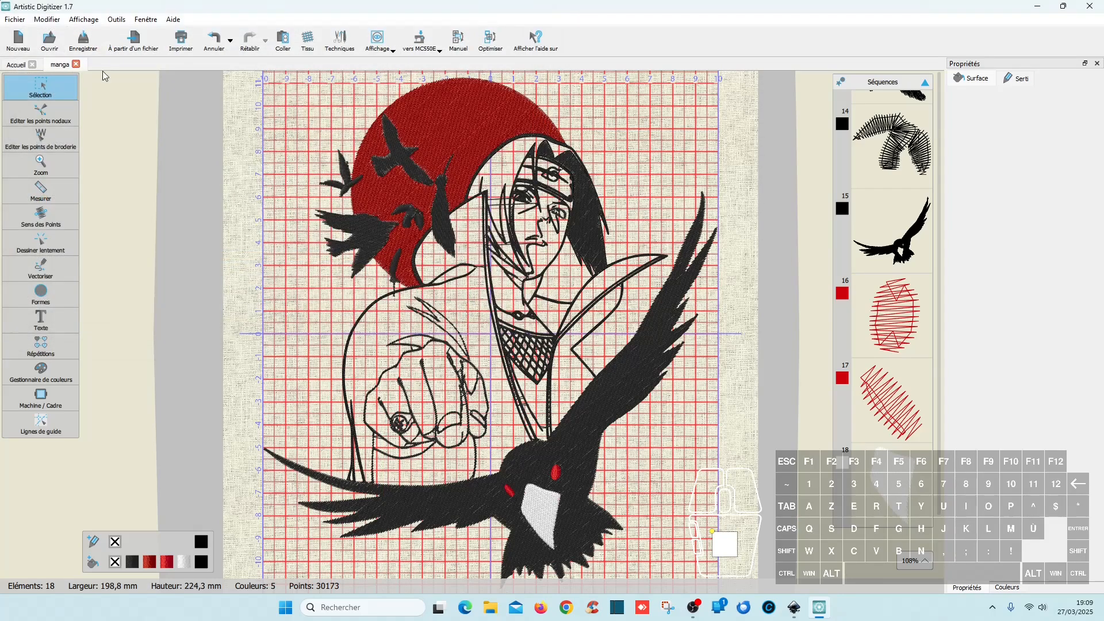
- Save a copy of the manga design in the Motifs folder in the JPX Generic (*.JPX) format
{"action": "left_click", "coordinate": [22, 22]}
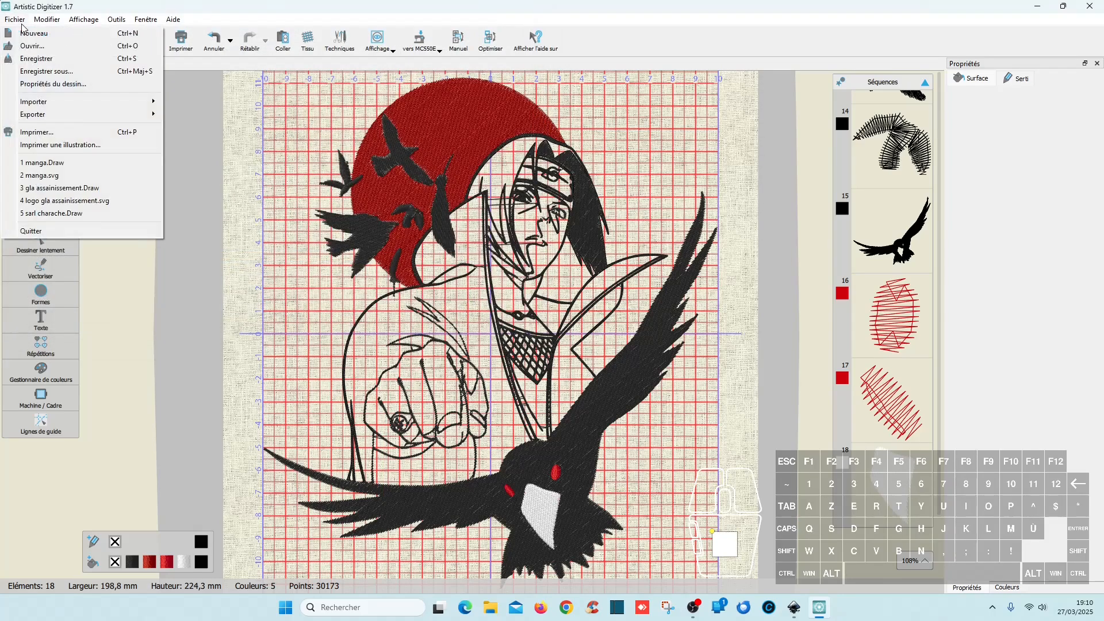
{"action": "left_click", "coordinate": [68, 73]}
{"action": "left_click", "coordinate": [147, 258]}
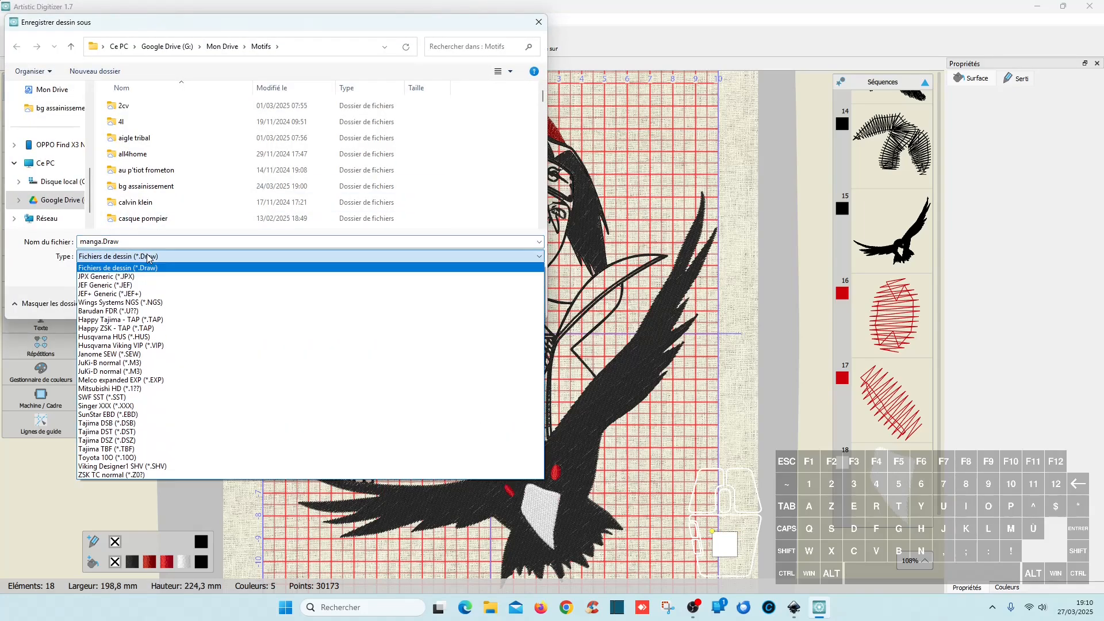
{"action": "left_click", "coordinate": [153, 275]}
{"action": "left_click", "coordinate": [452, 303]}
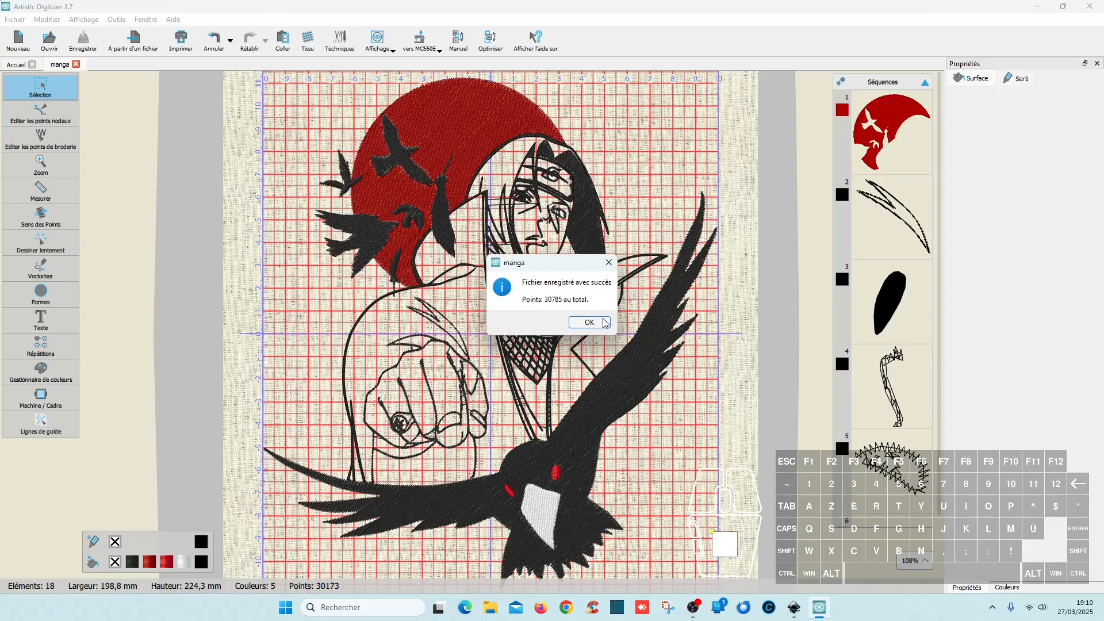
{"action": "left_click", "coordinate": [598, 322]}
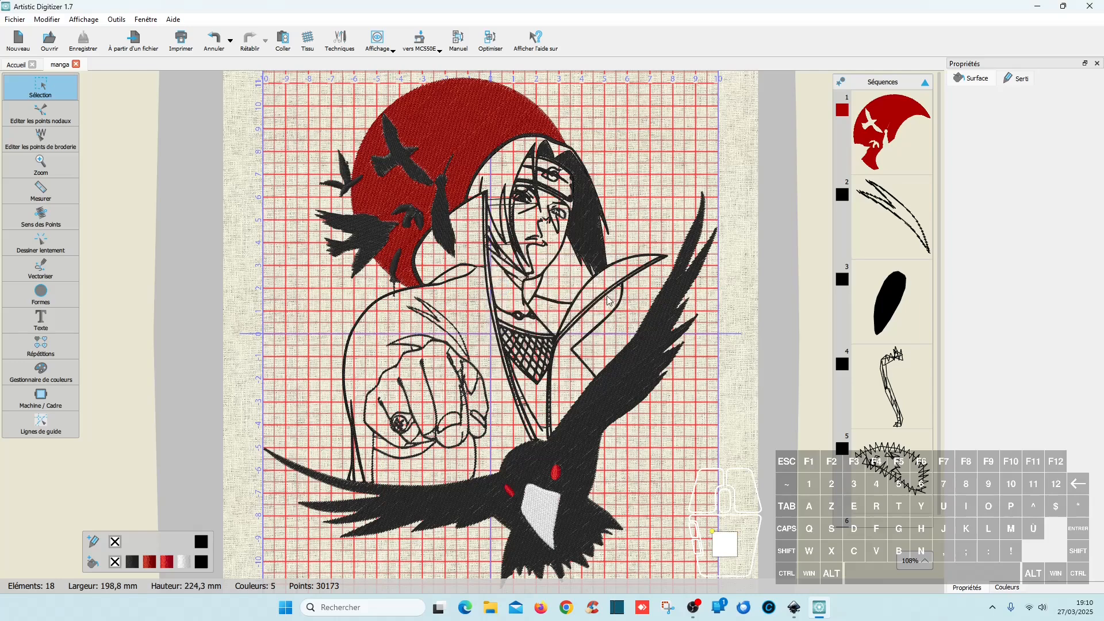